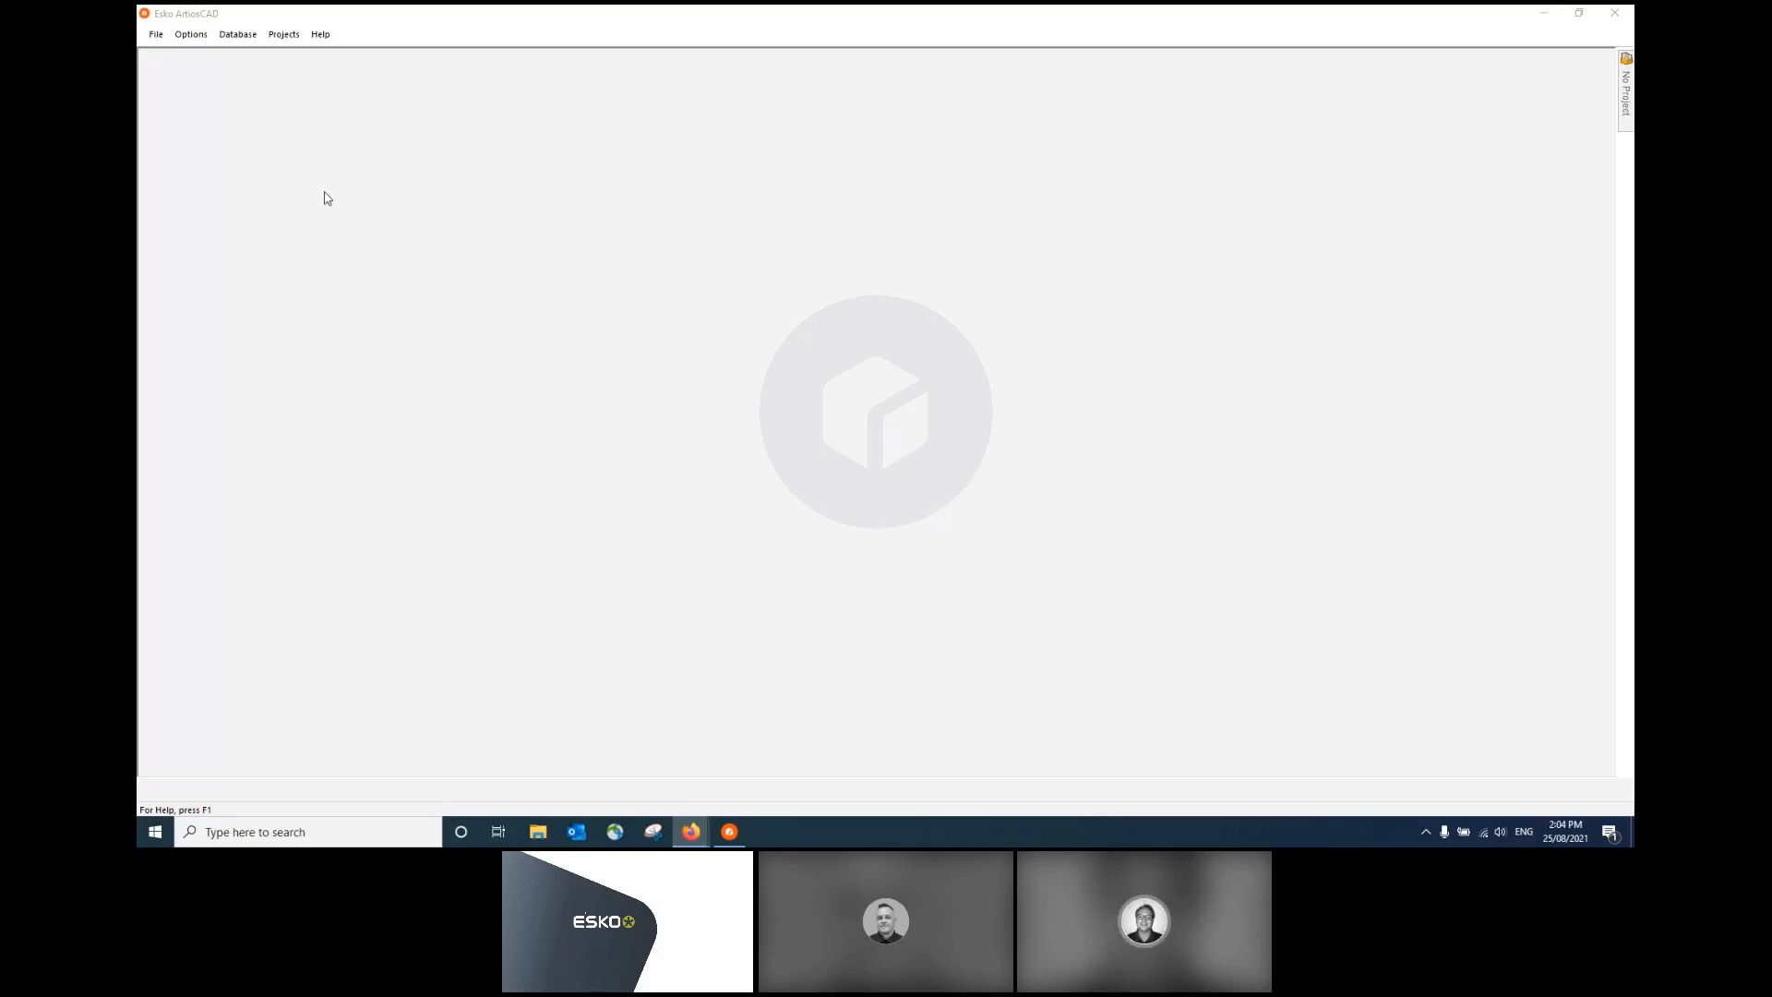
- Open the Standards Catalog for running a standard and expand its ArtiosCAD.net group
left_click(159, 37)
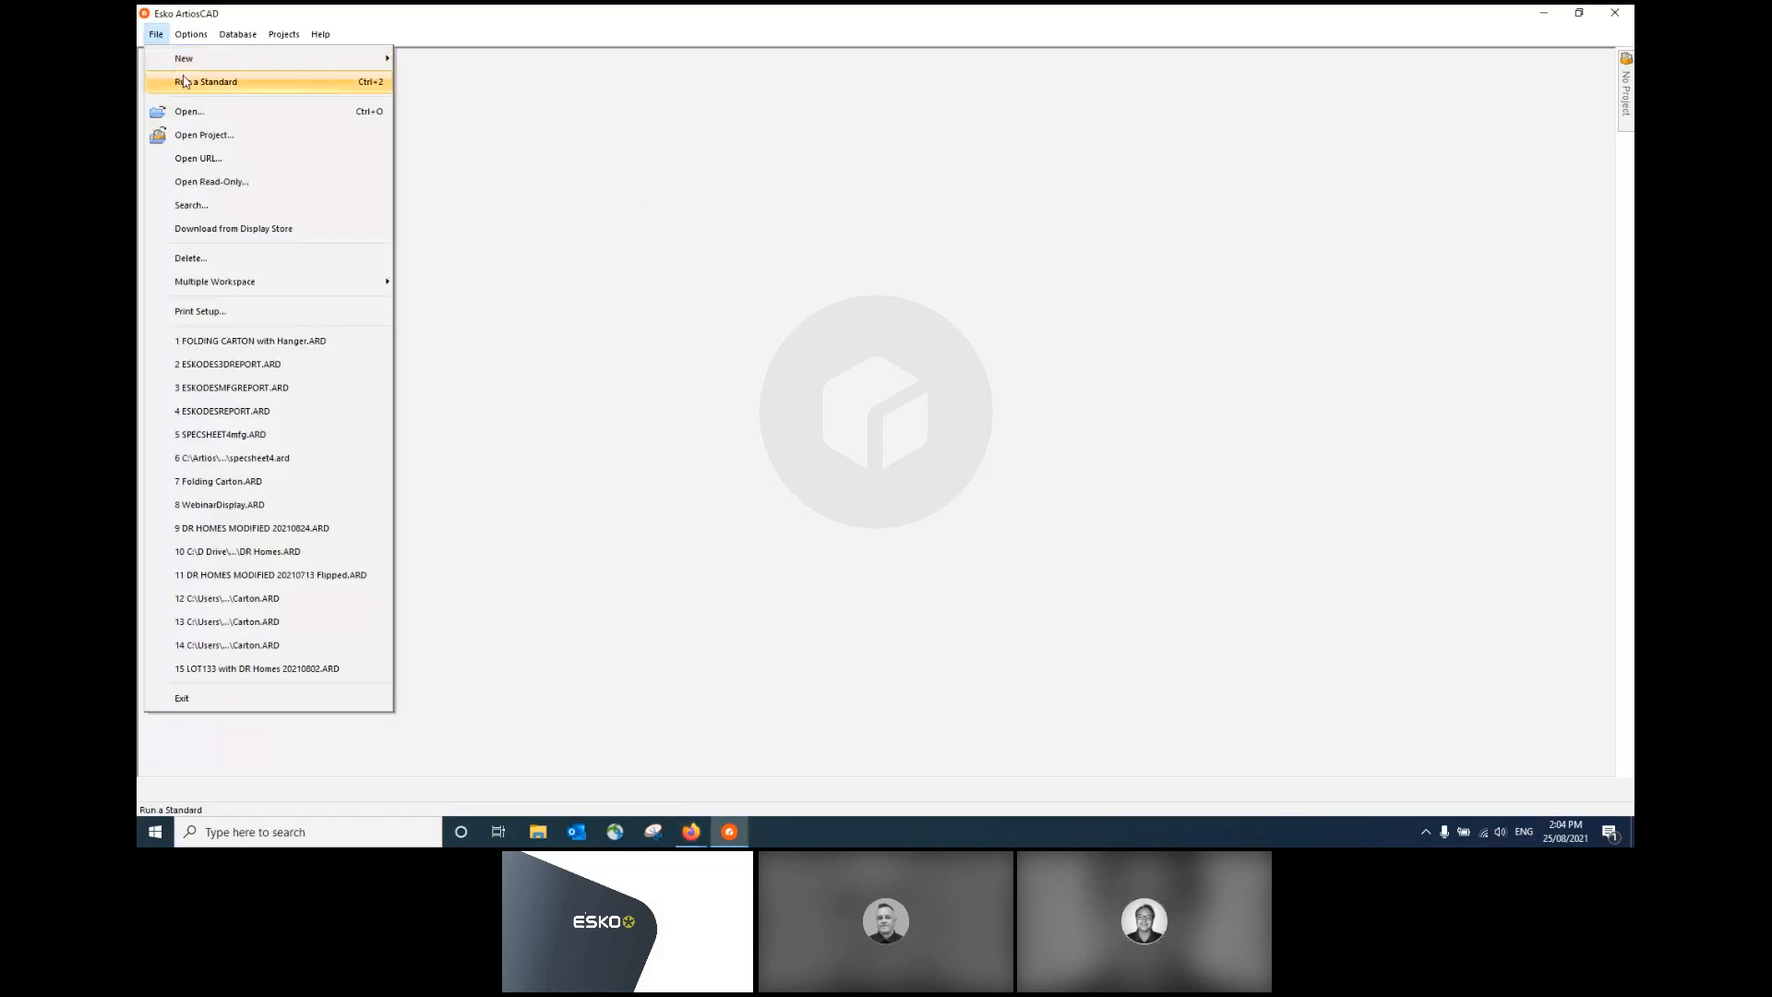
left_click(203, 82)
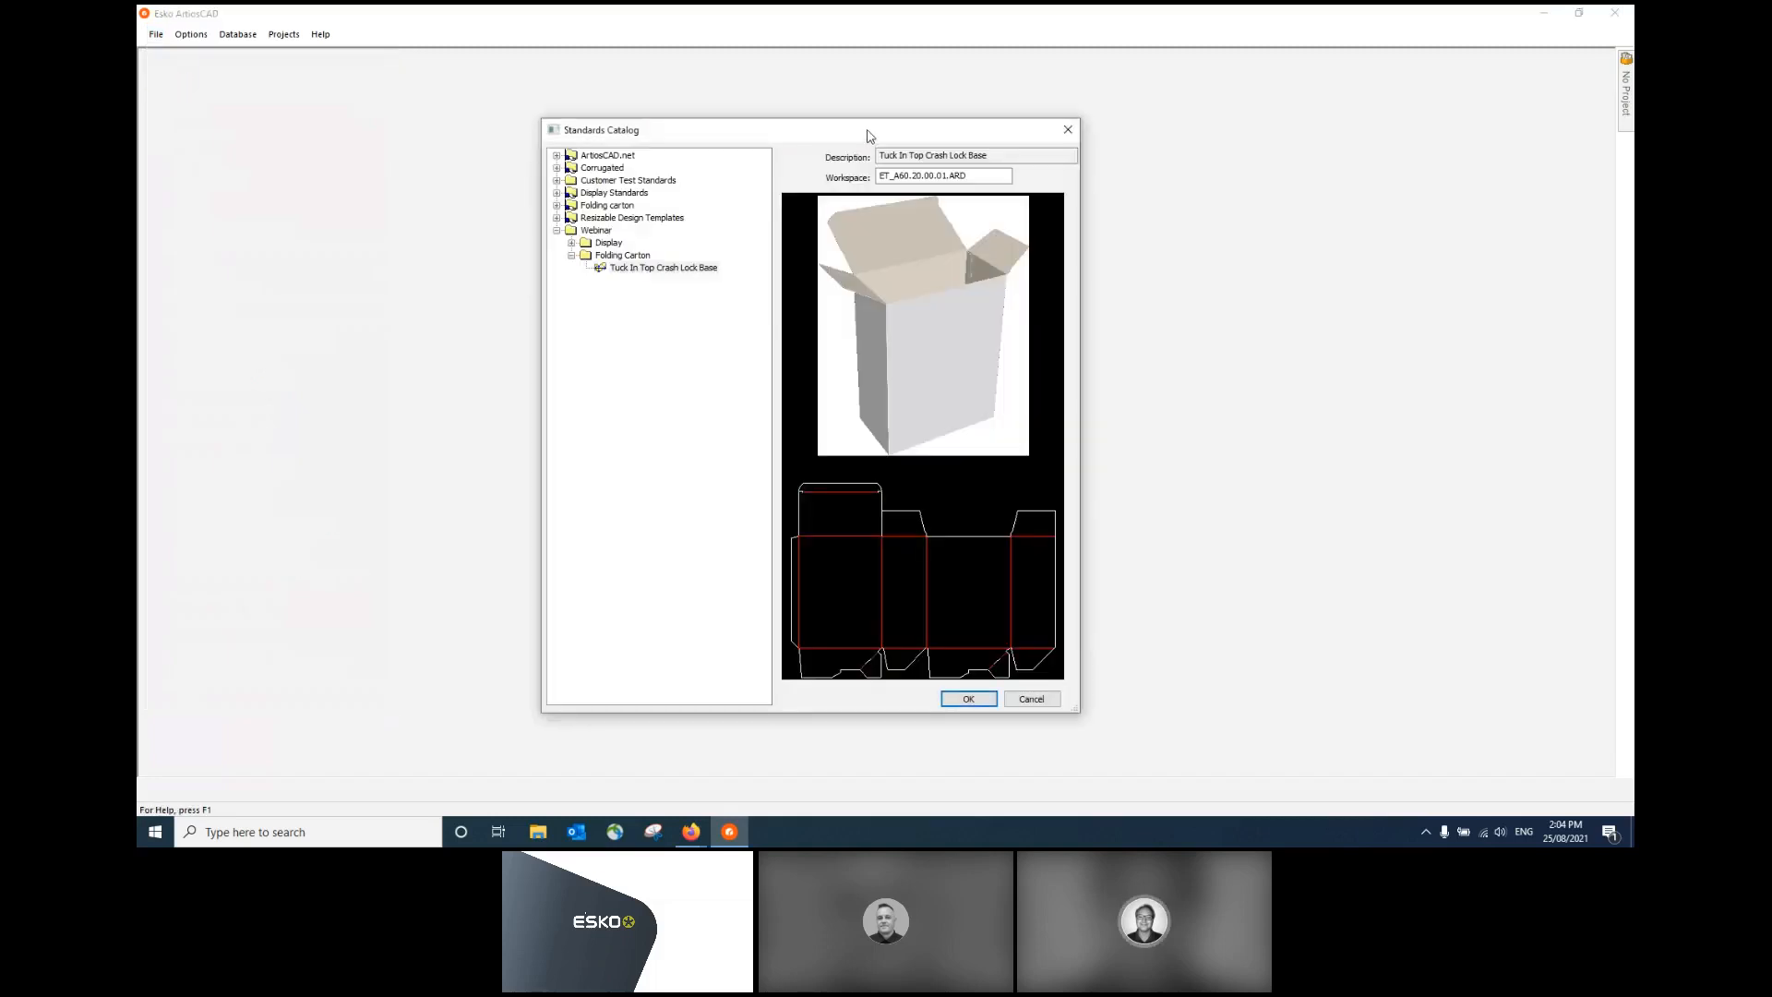
left_click_drag(867, 135, 921, 141)
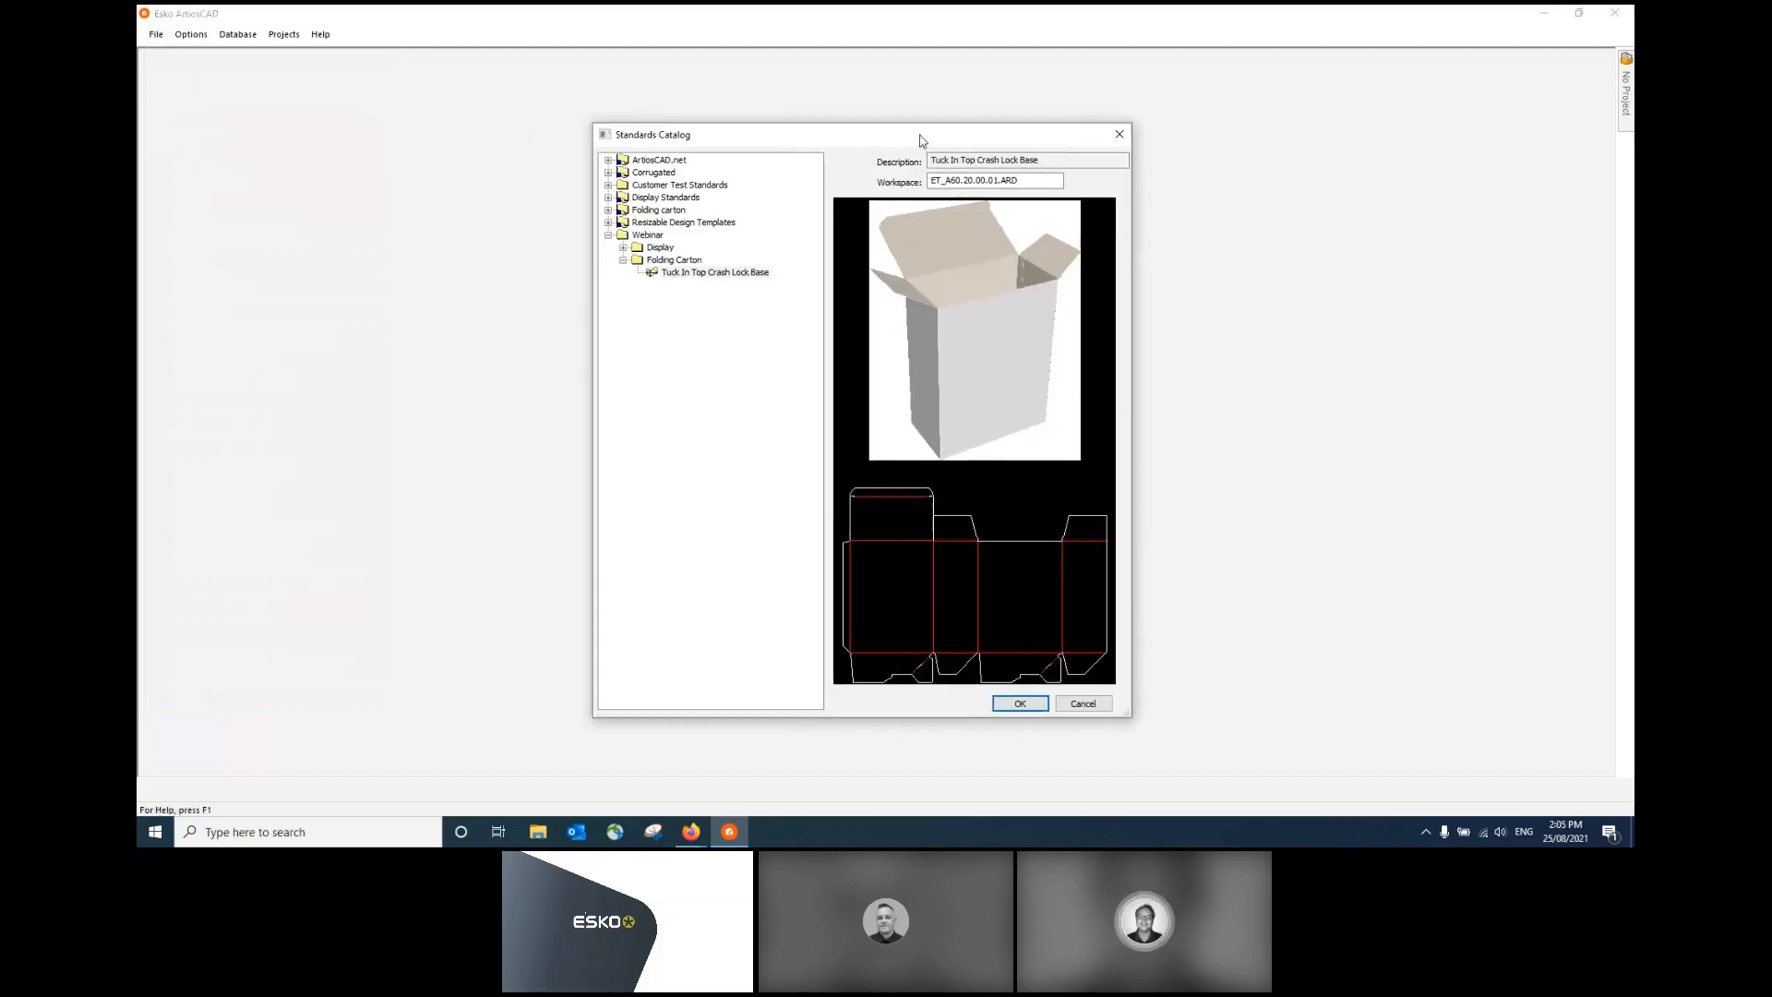
left_click(608, 160)
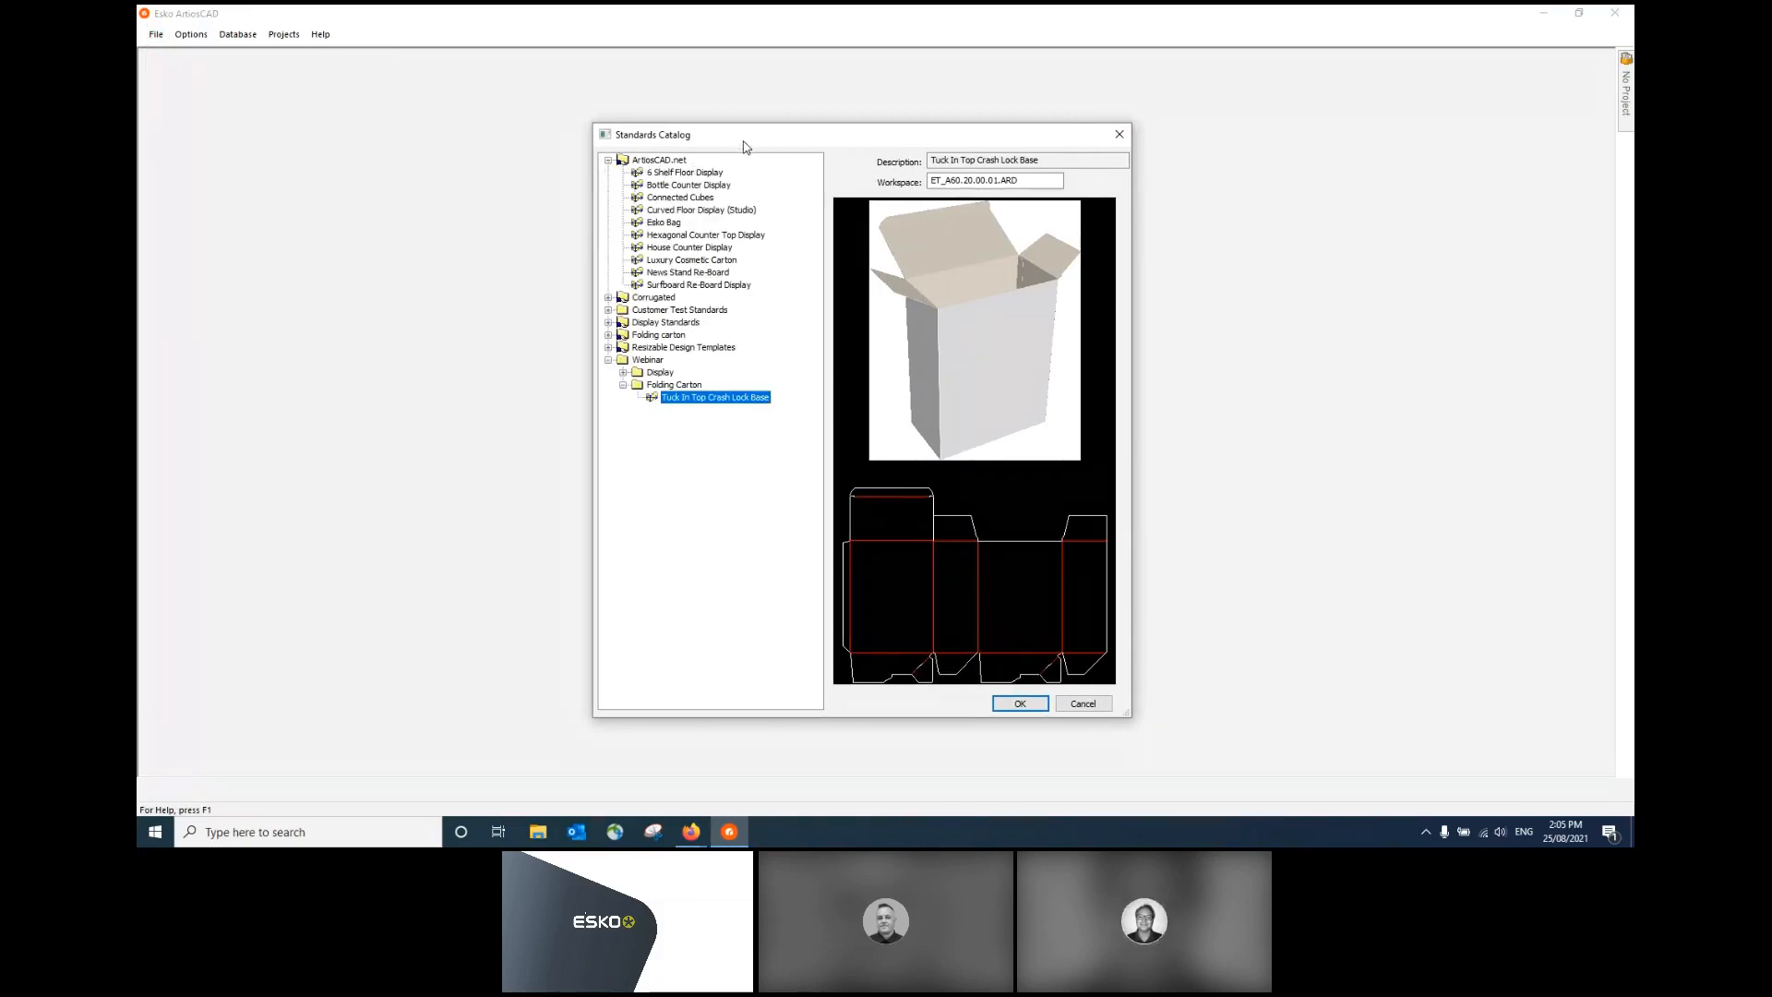
left_click_drag(743, 141, 729, 122)
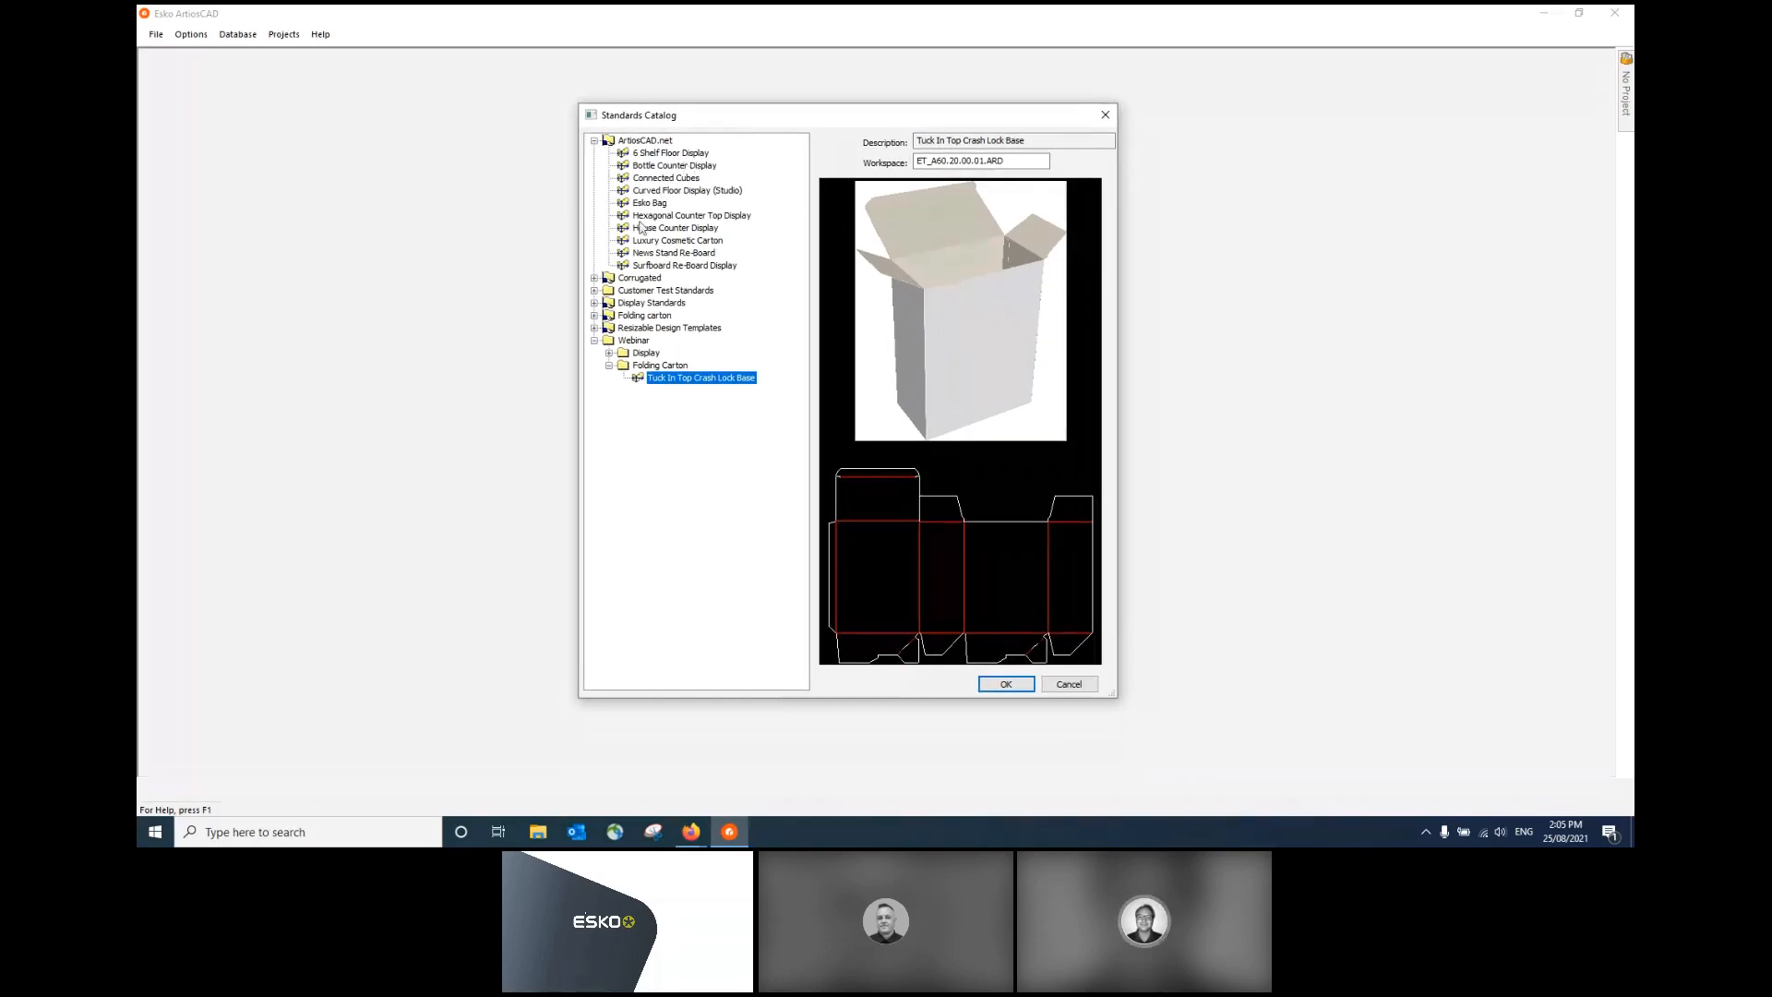
- Expand the Corrugated, Display Standards, Folding carton and Resizable Design Templates groups, including the ECMA and FEFCO template folders
left_click(595, 278)
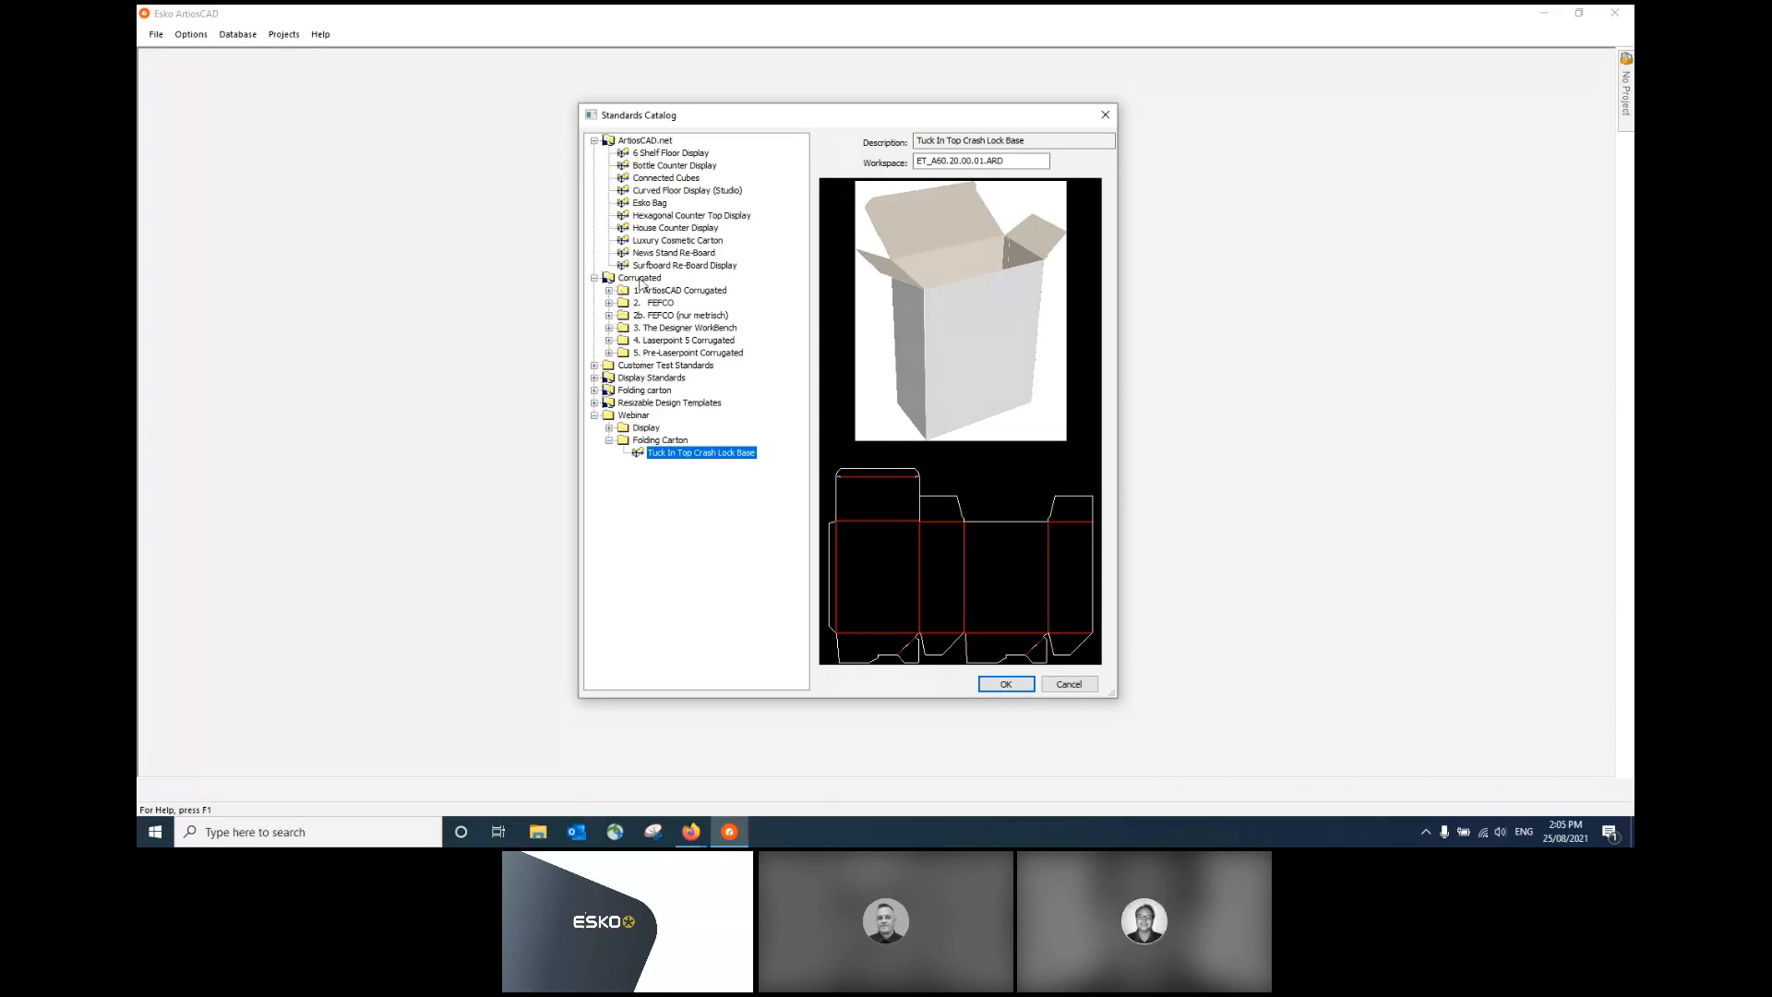
left_click(595, 377)
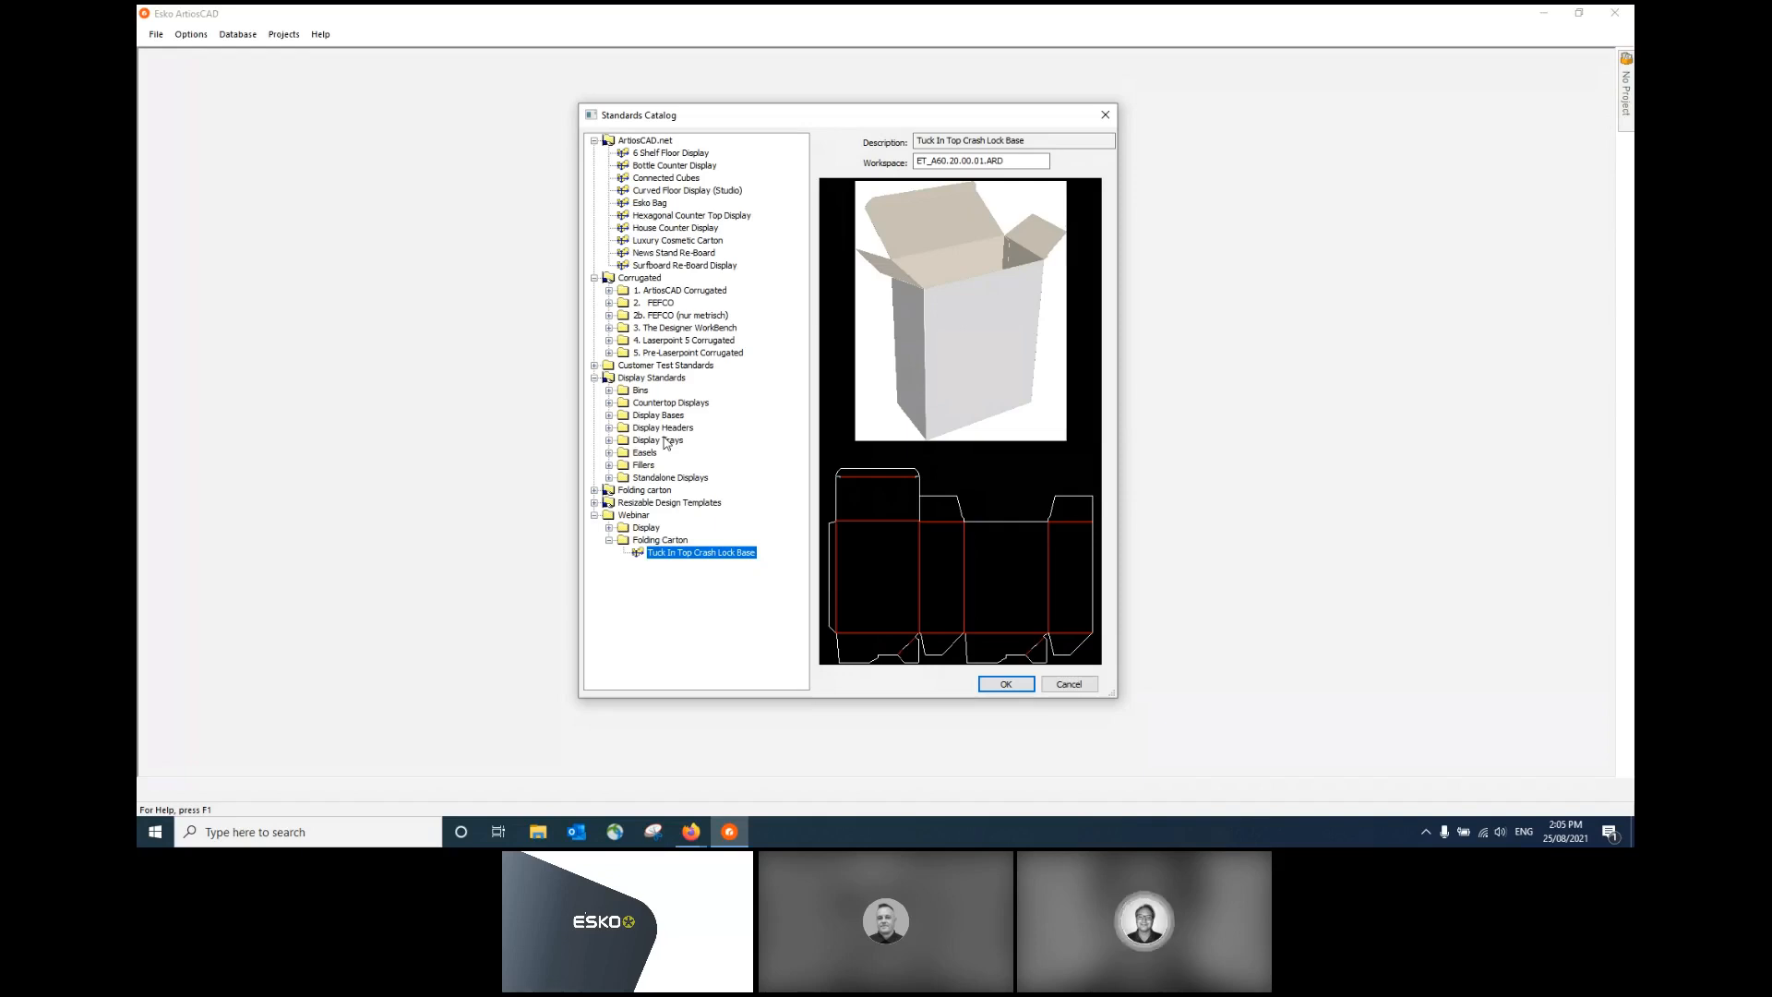
left_click(594, 491)
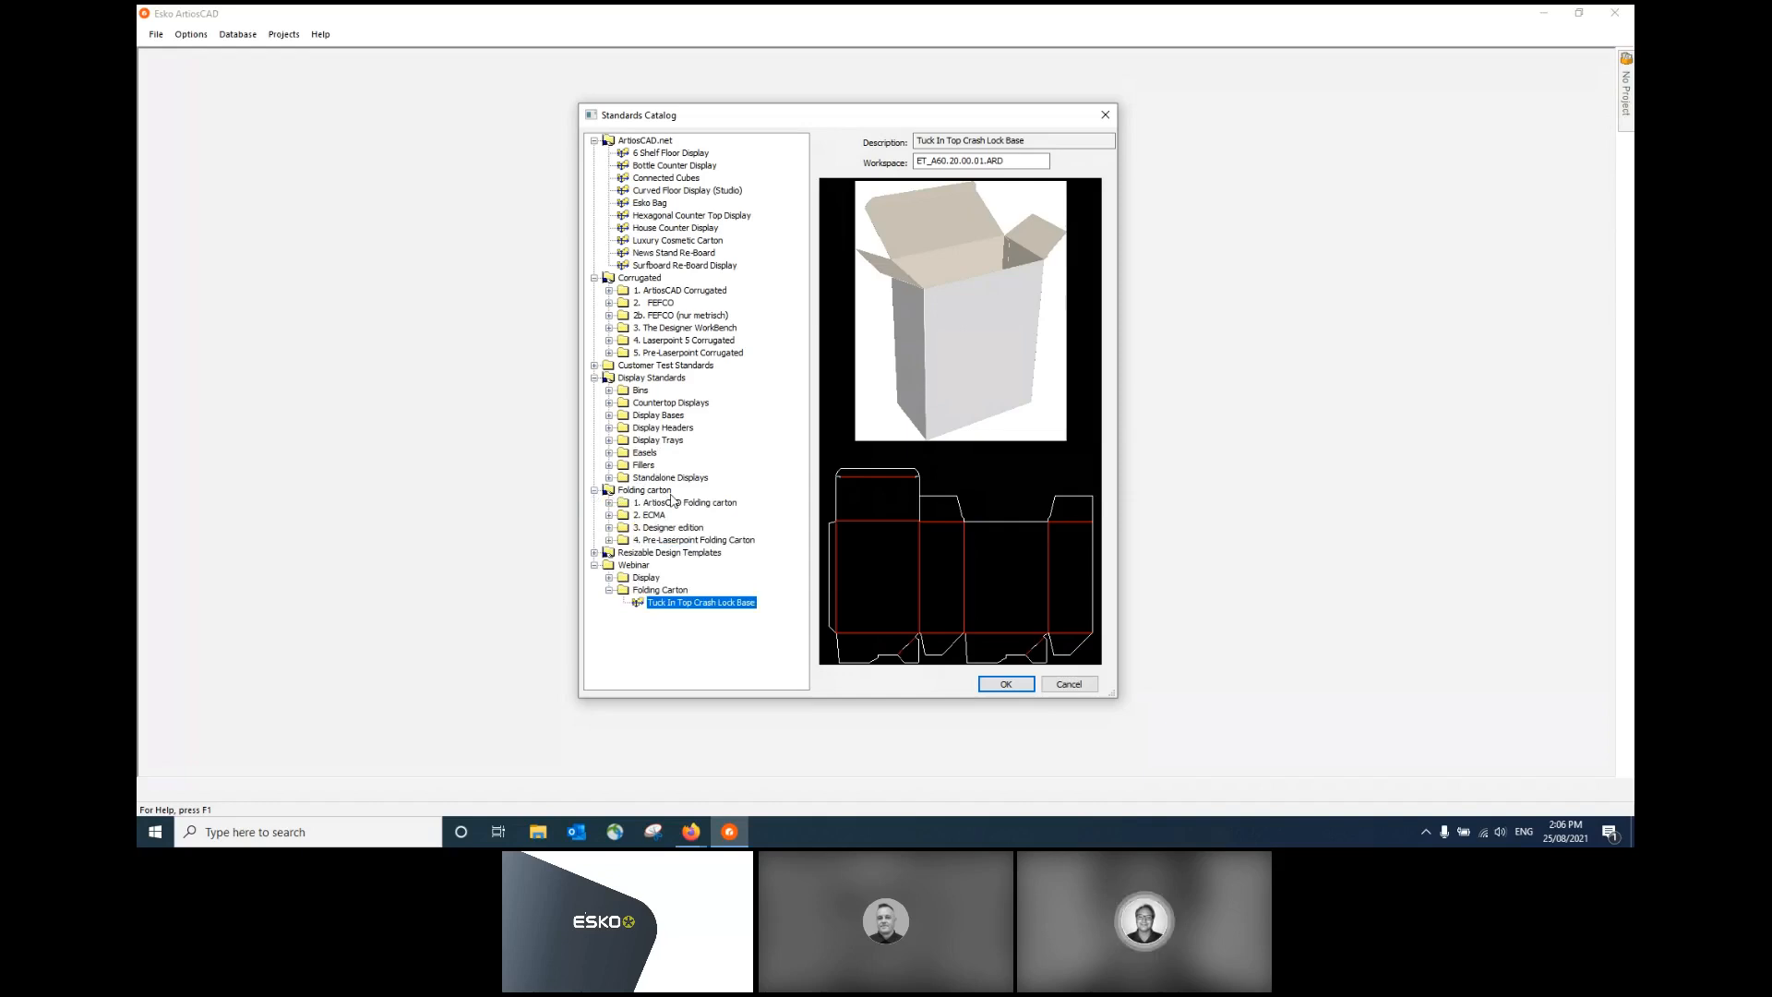
left_click(594, 554)
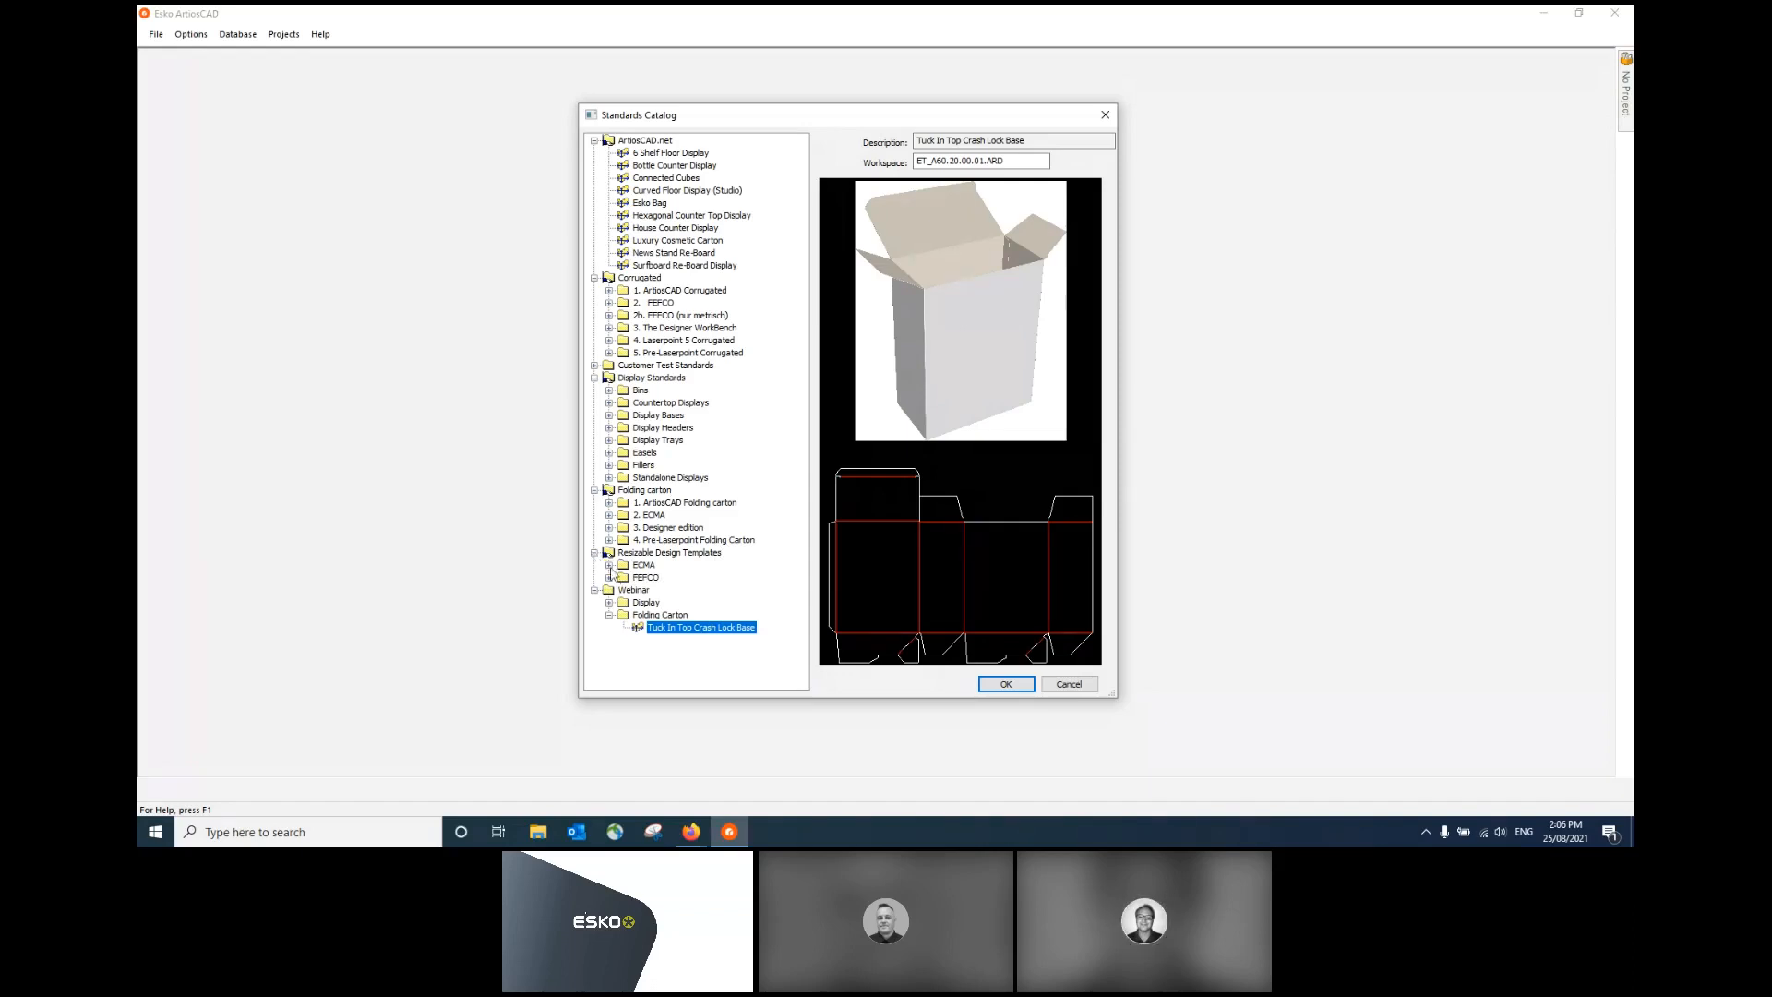
left_click(609, 566)
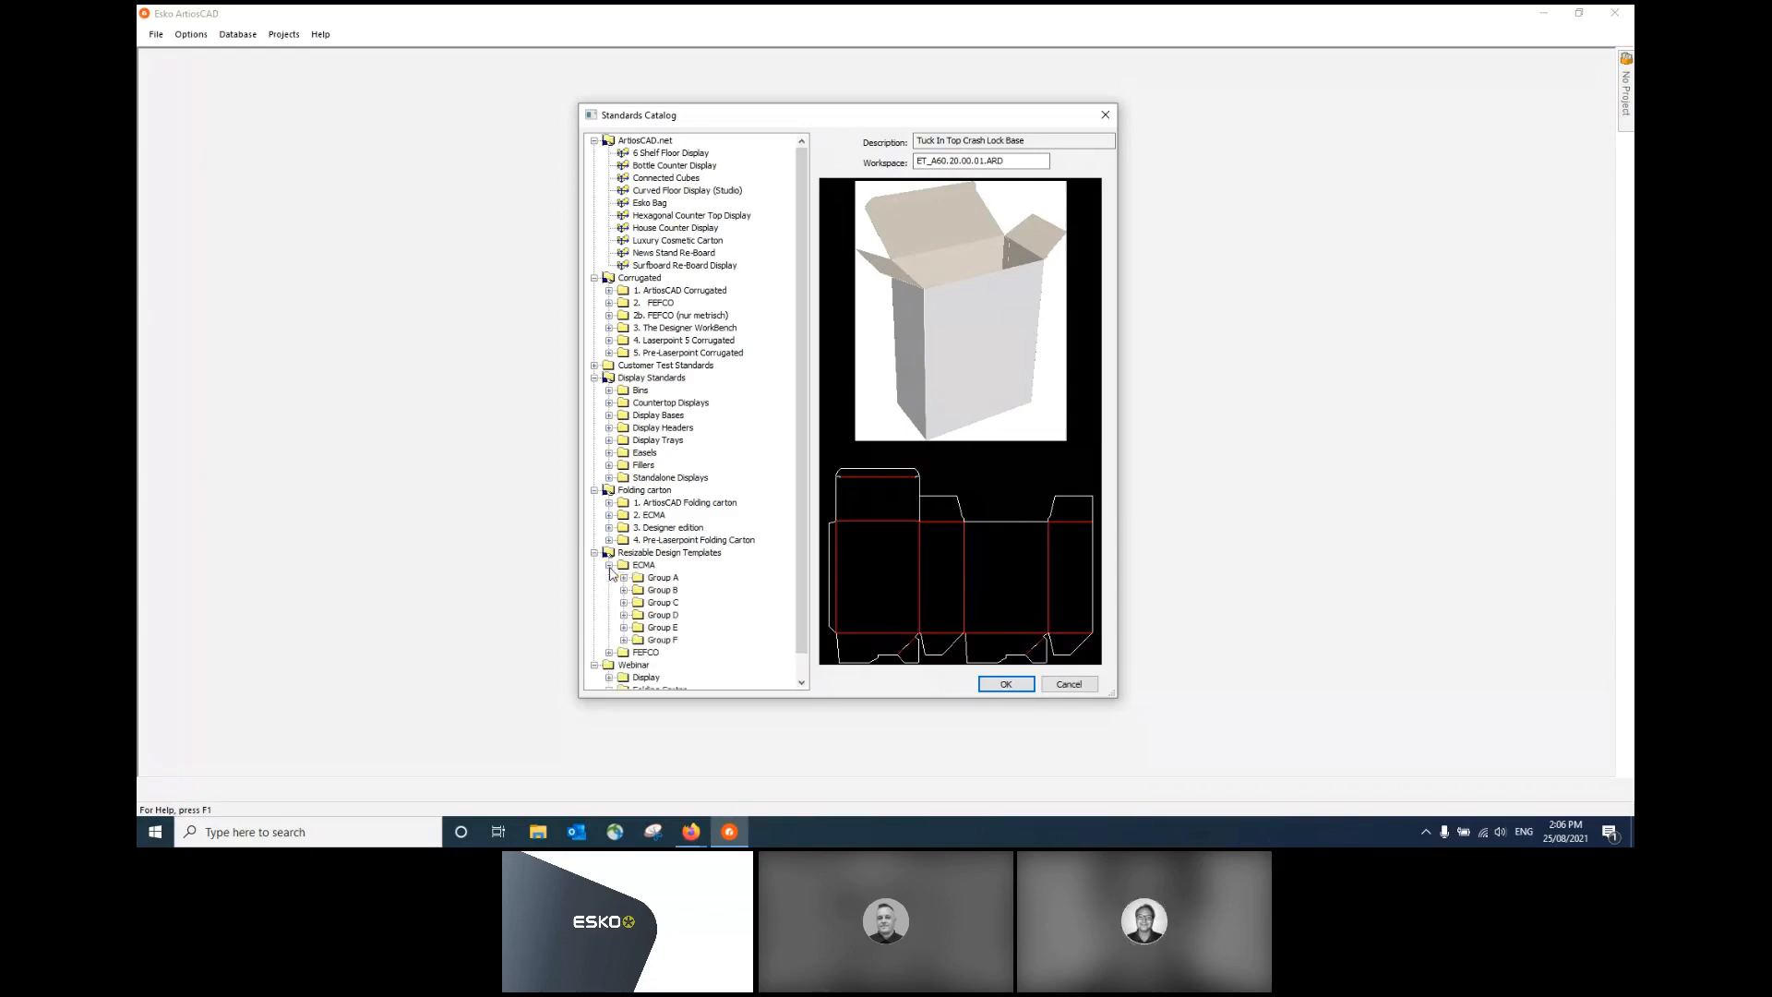
left_click(609, 653)
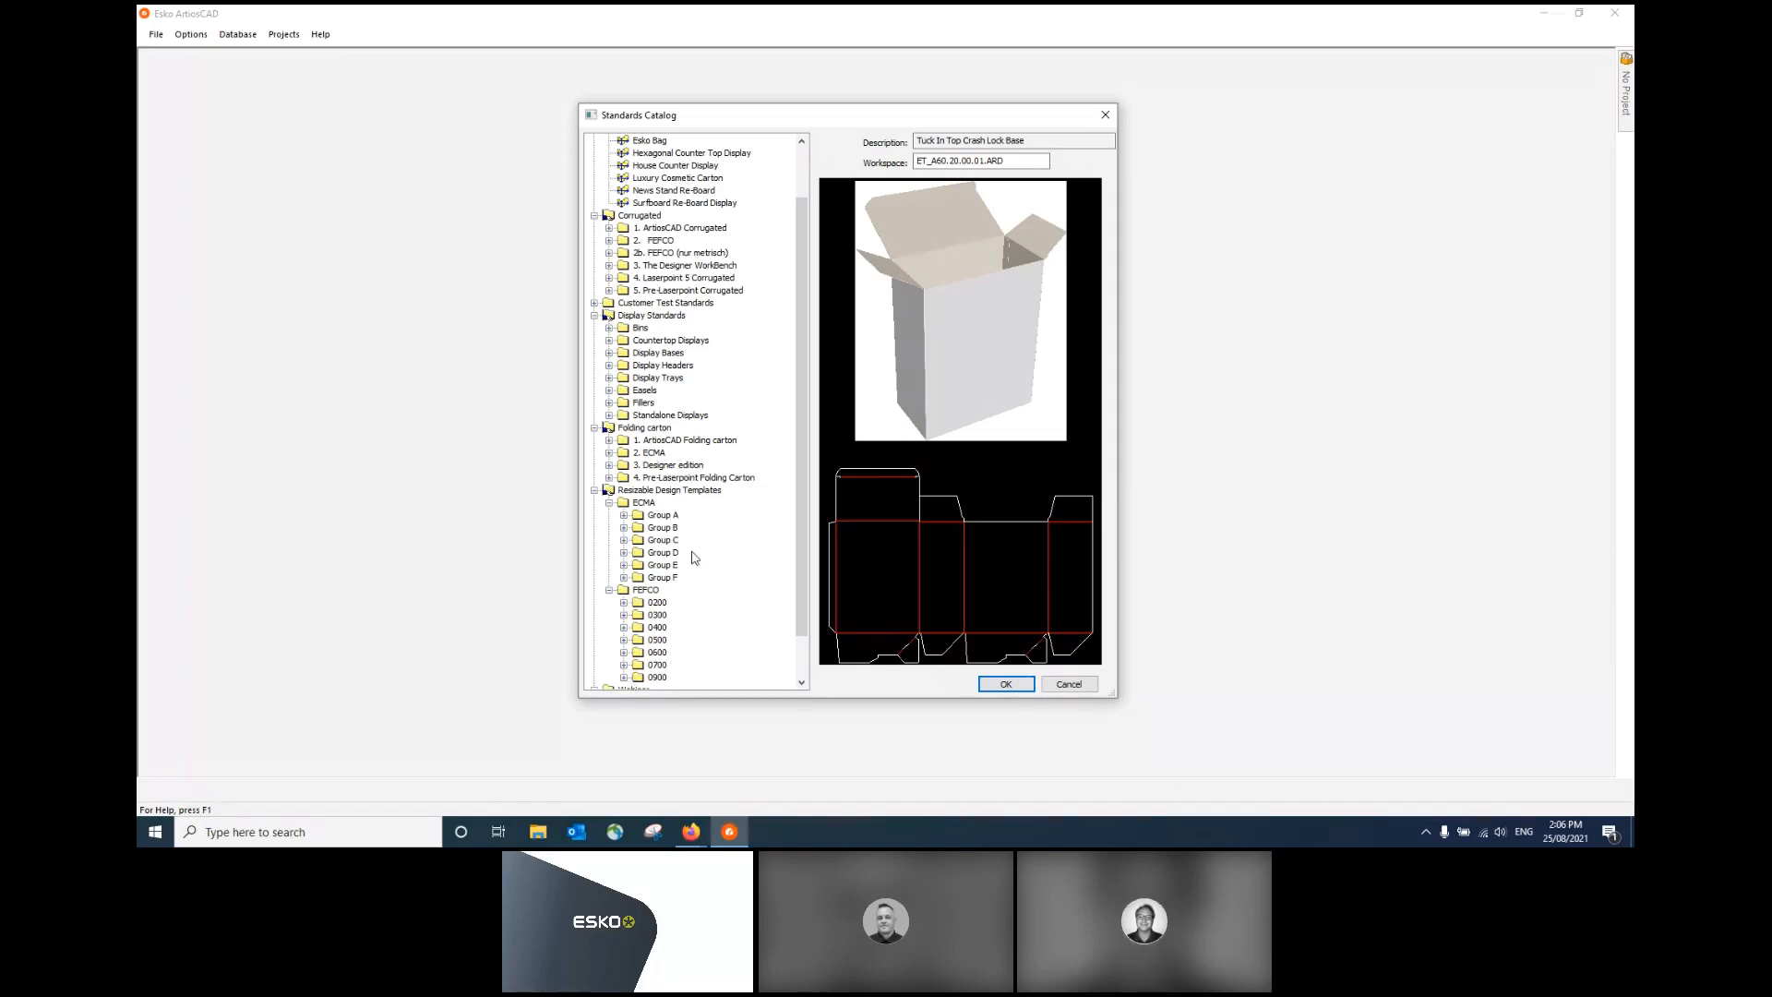
- Switch to Firefox and look through the display and packaging designs on the artioscad.net home page
left_click(691, 831)
left_click(826, 724)
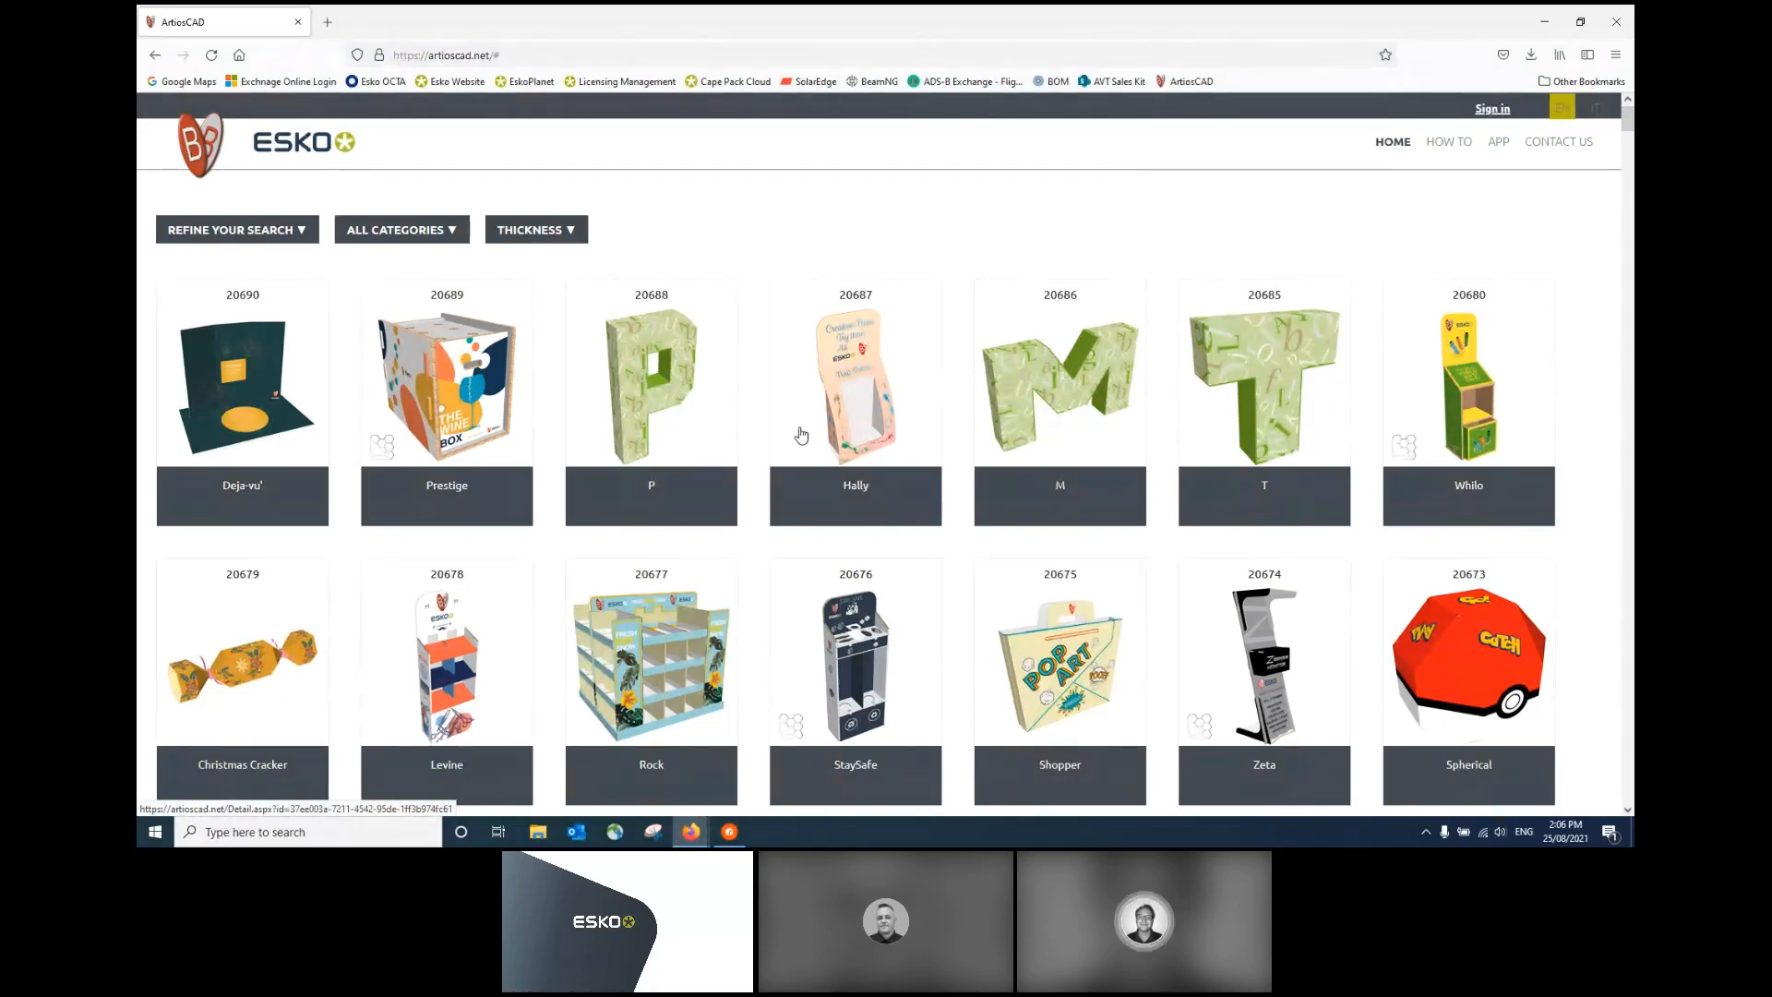
scroll(869, 458, "down", 5)
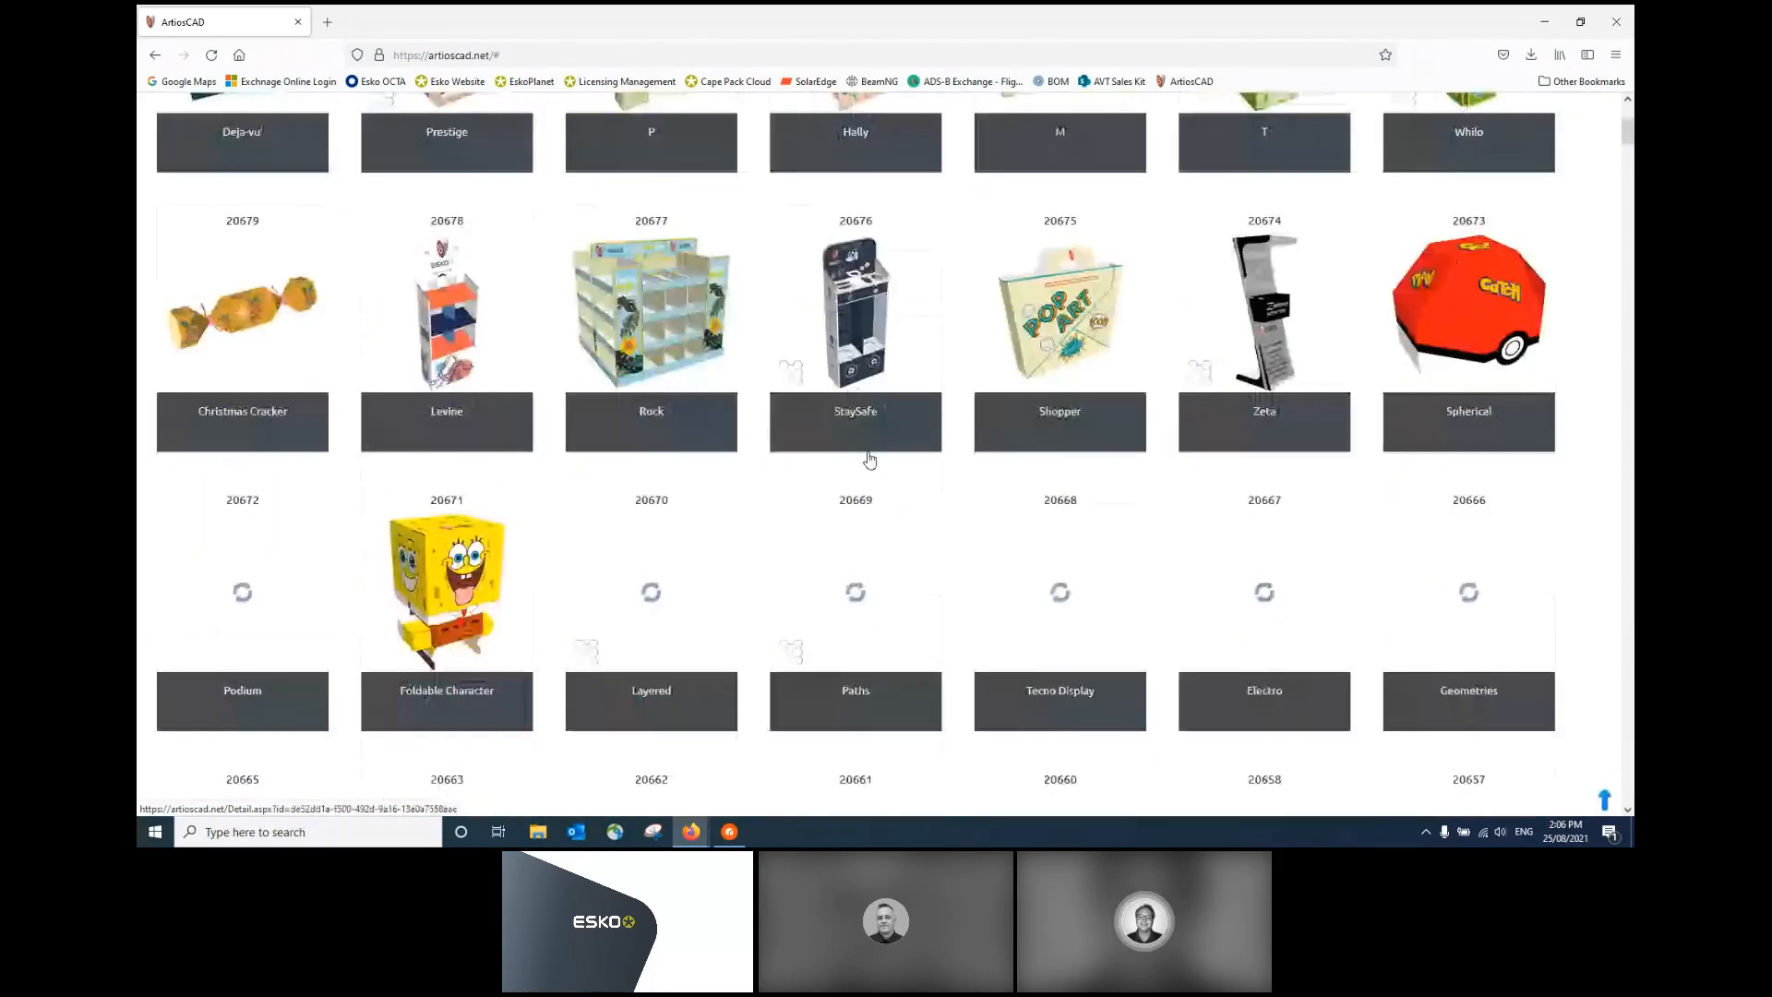
scroll(870, 458, "down", 5)
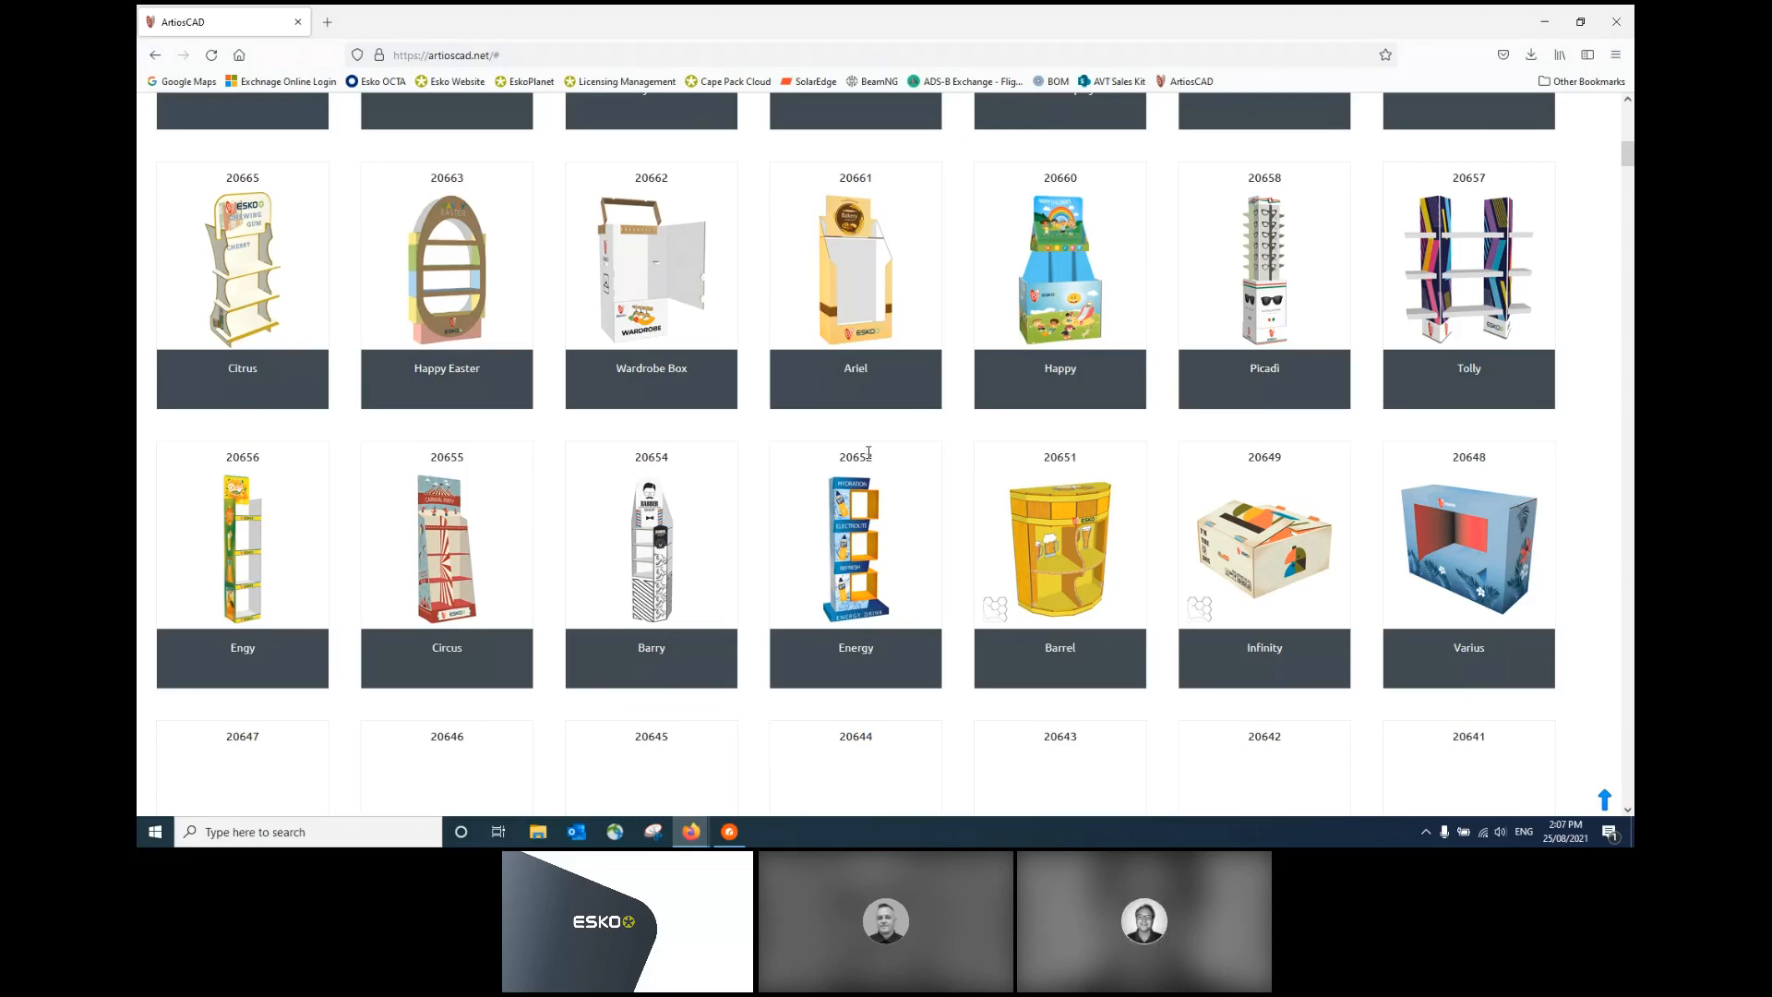
scroll(1043, 487, "down", 2)
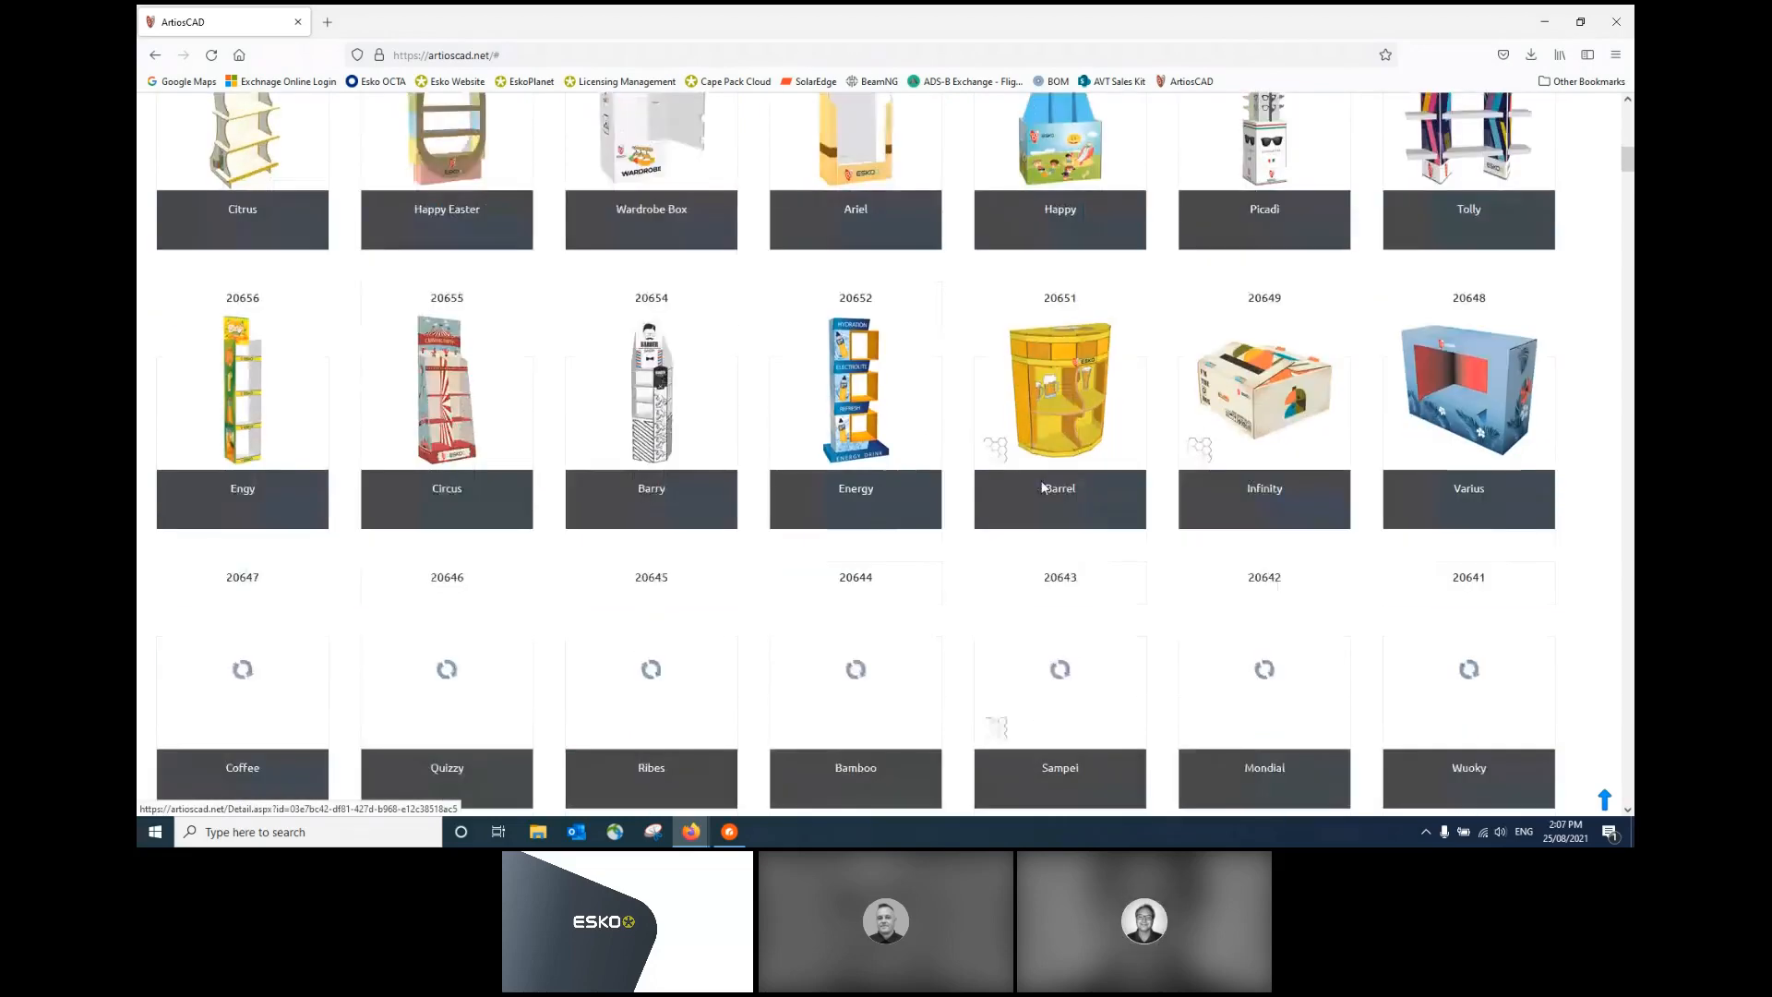
scroll(1043, 487, "down", 2)
scroll(1043, 487, "down", 4)
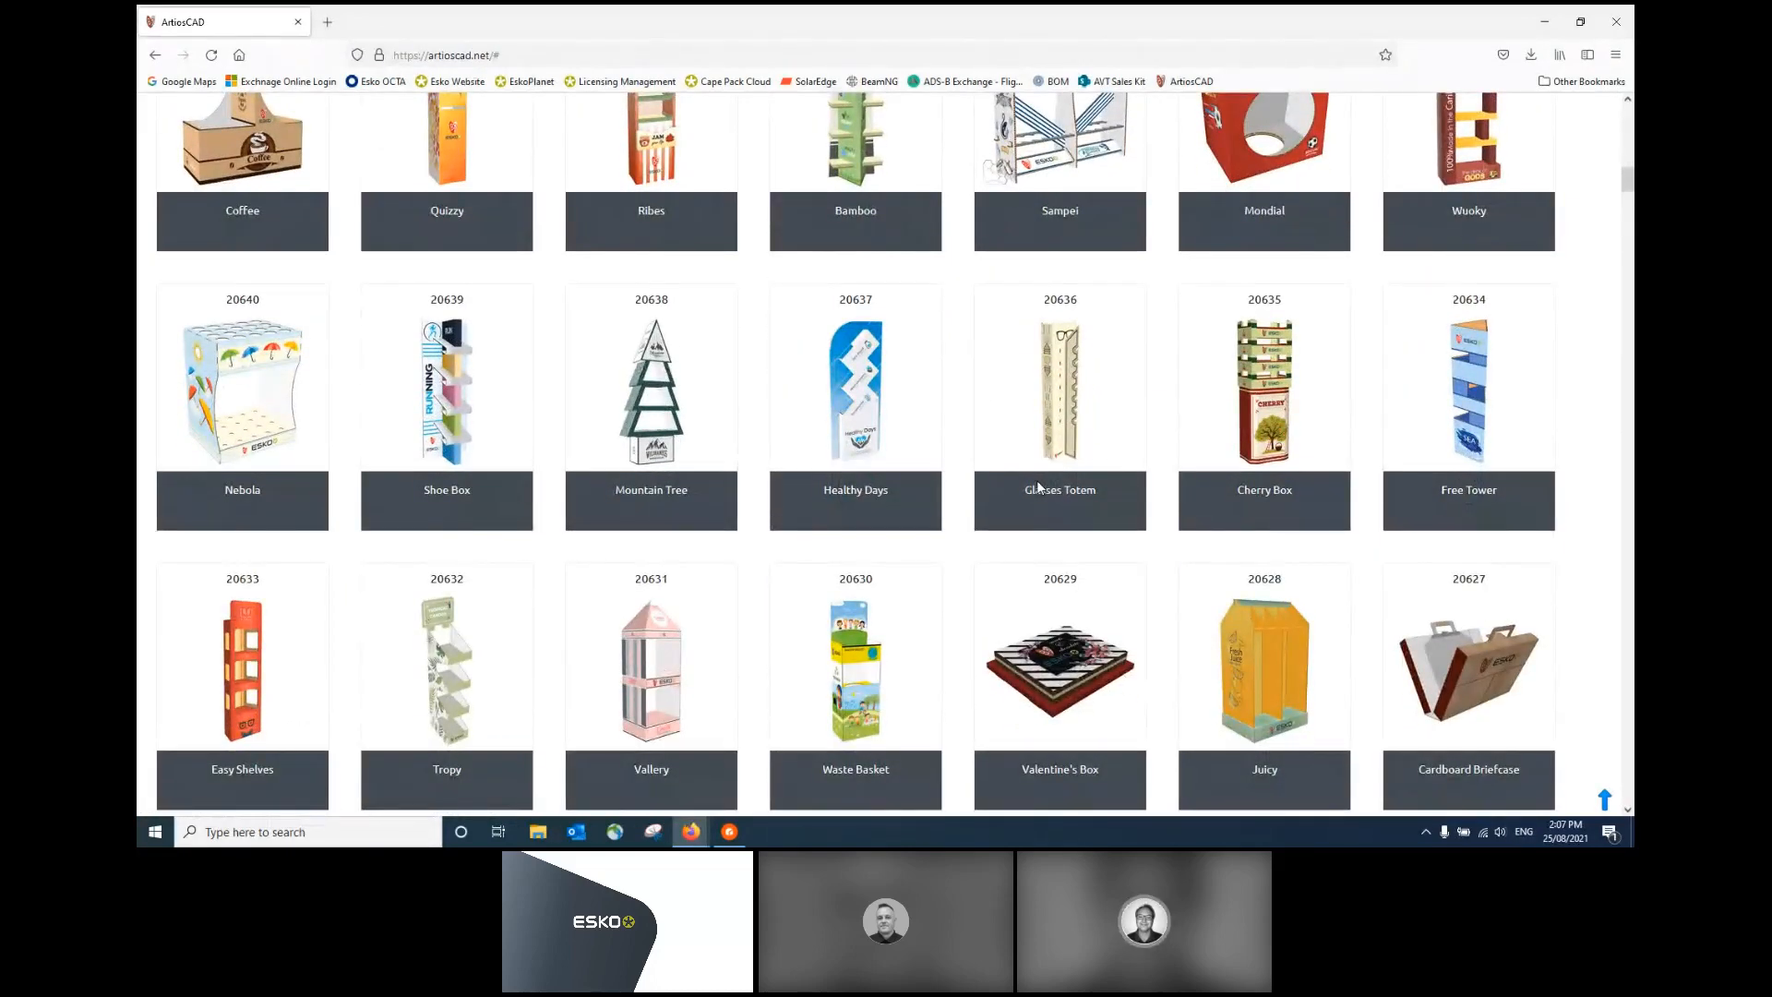
scroll(1015, 554, "down", 3)
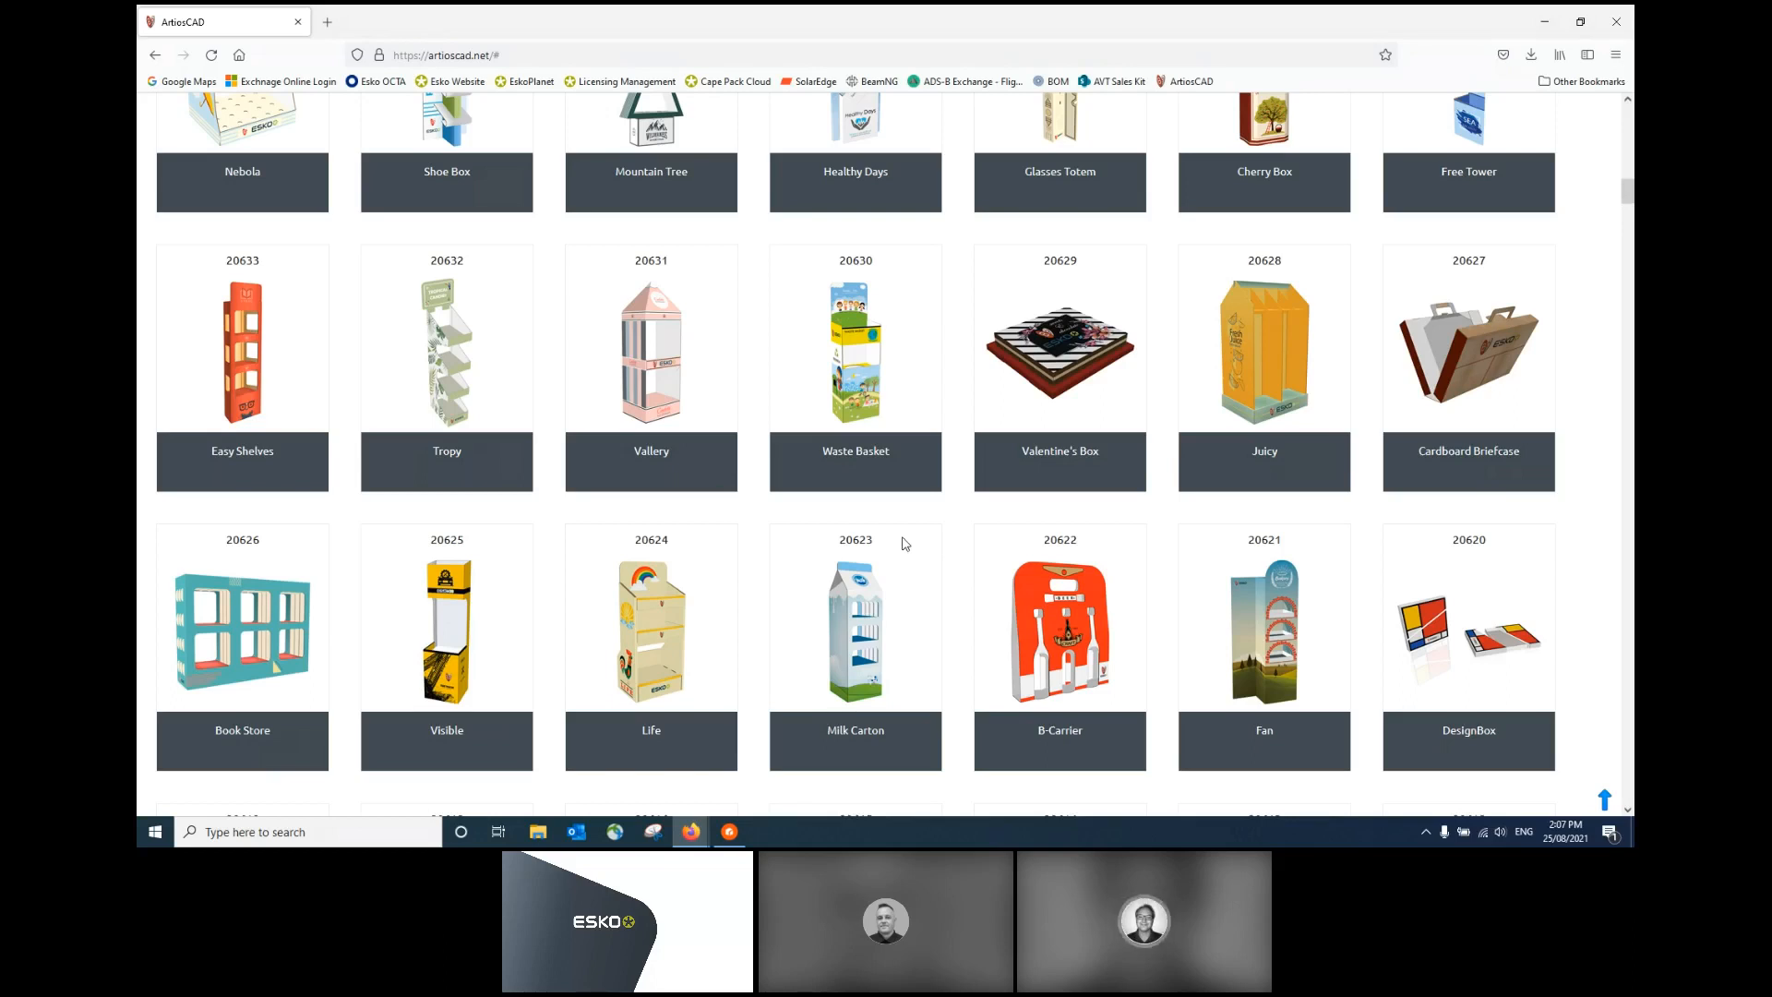
- Return to ArtiosCAD and preview the 6 Shelf Floor Display, Bottle Counter Display and Connected Cubes standards in the catalog
left_click(729, 831)
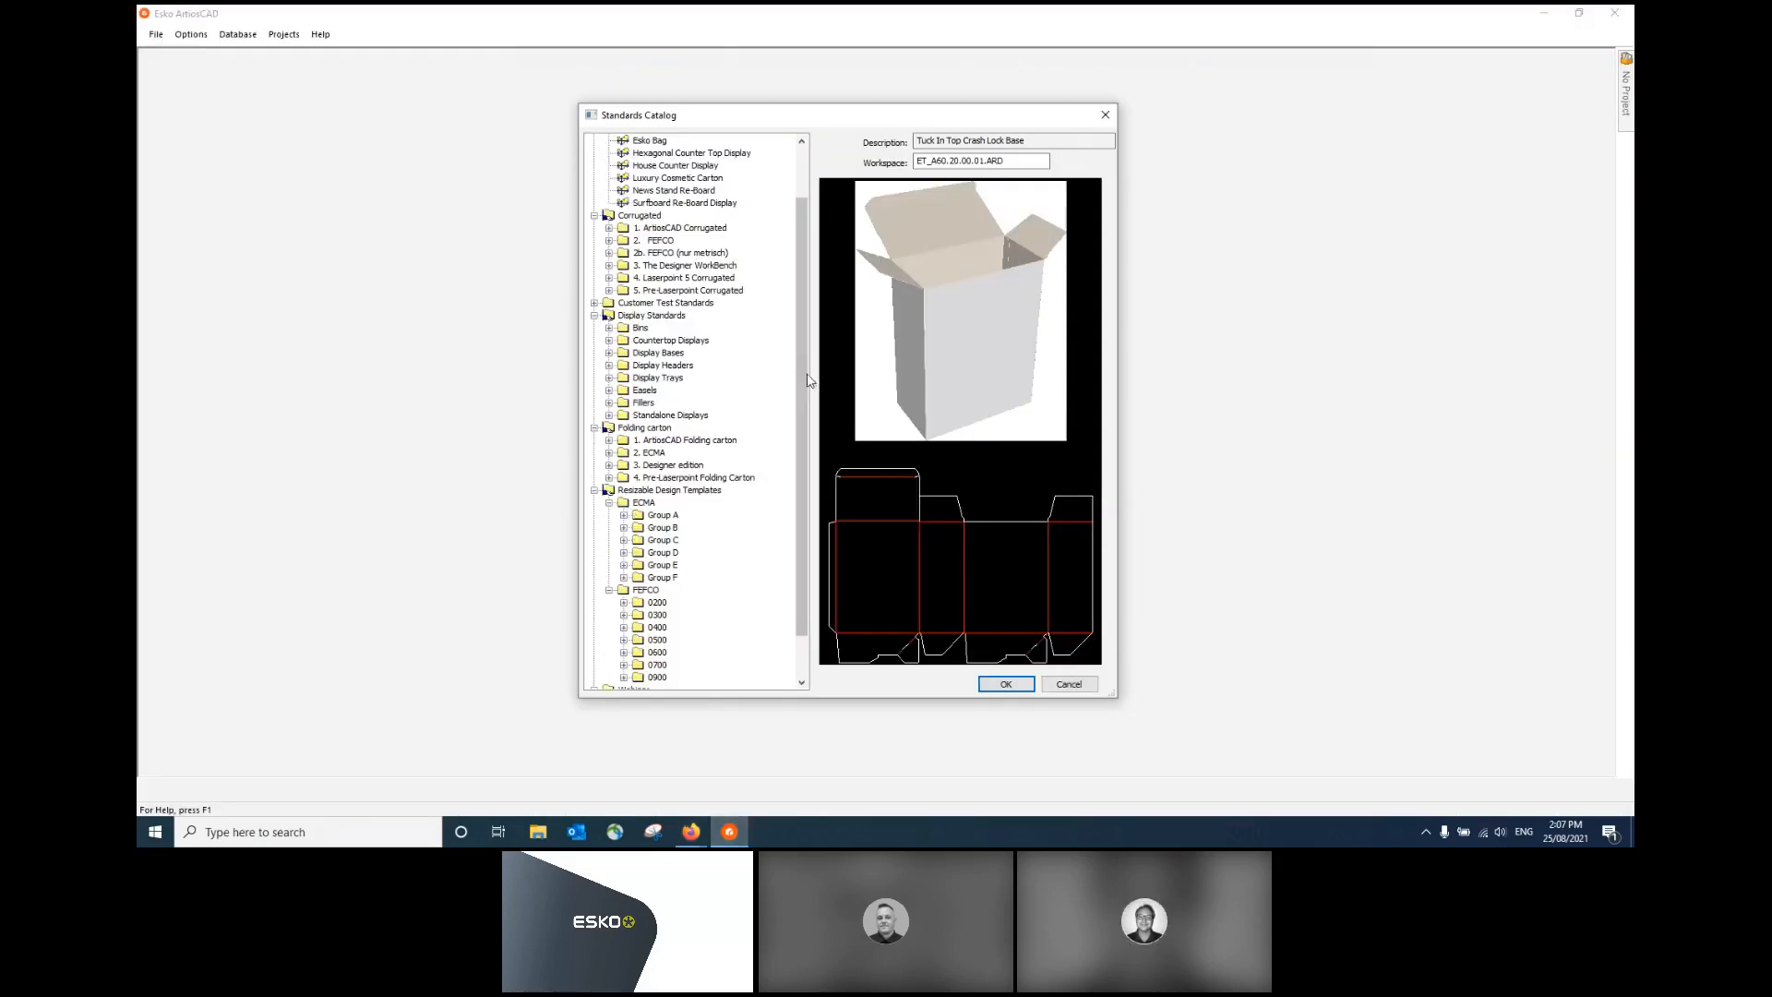
left_click_drag(804, 380, 797, 286)
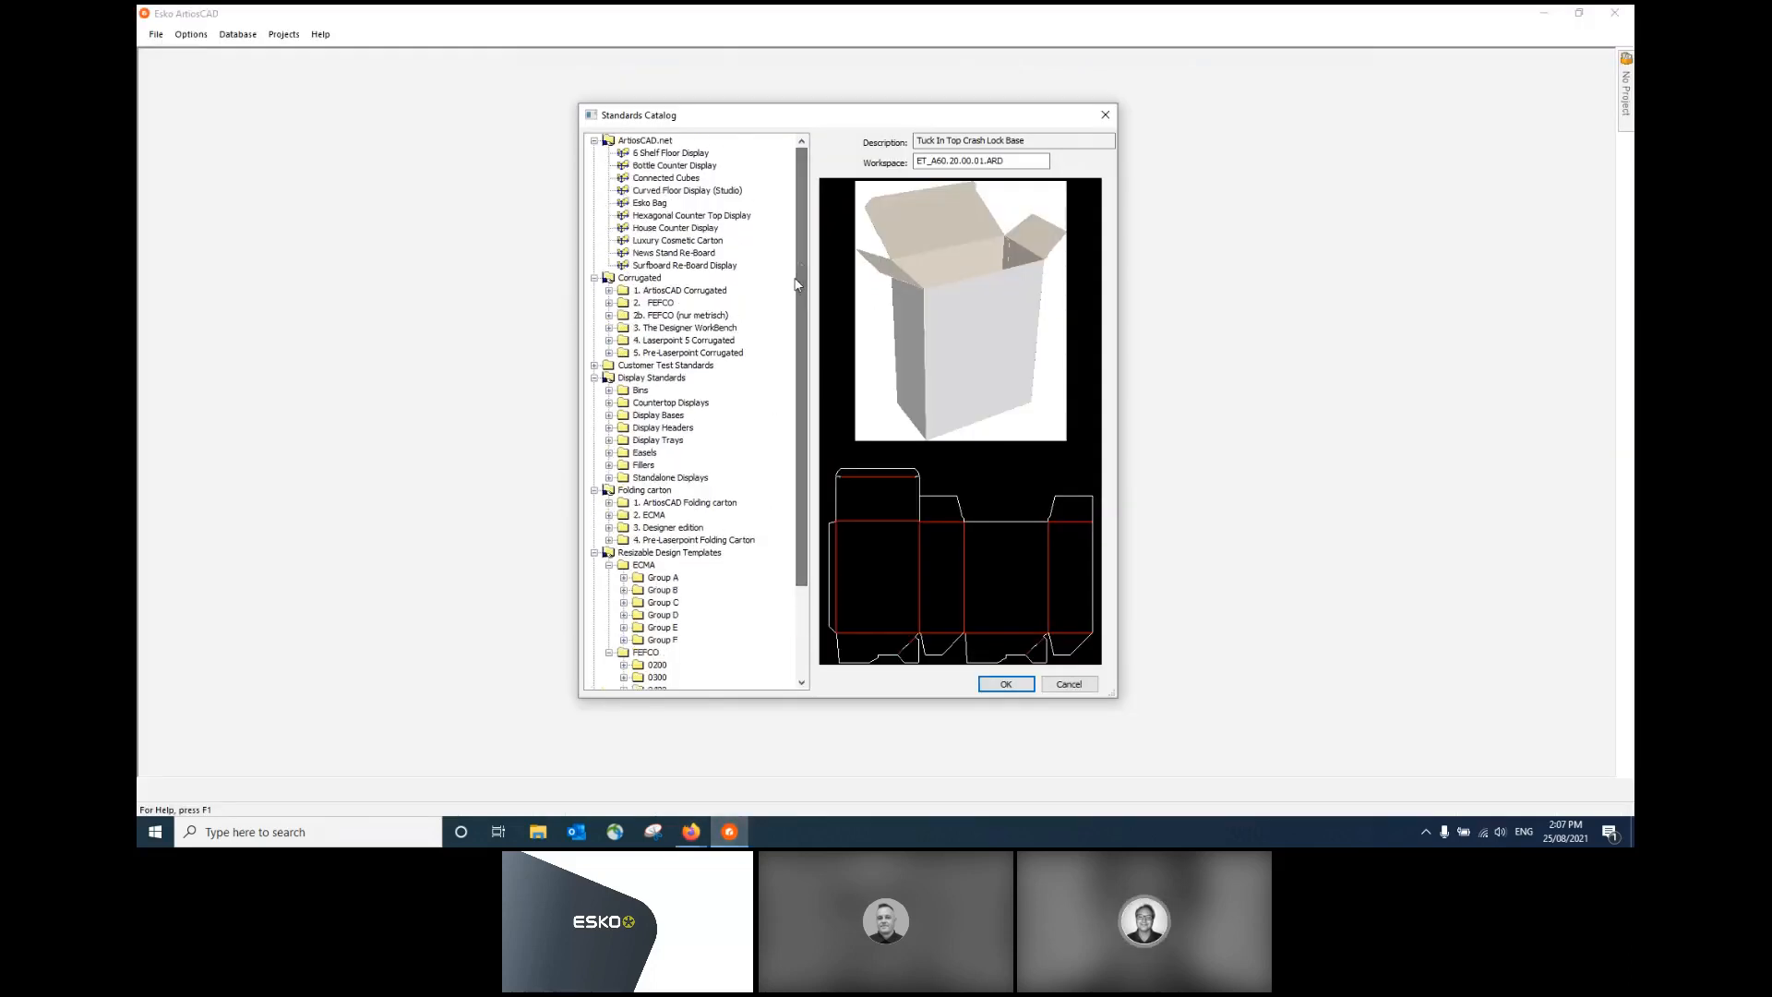
left_click(661, 140)
left_click(670, 154)
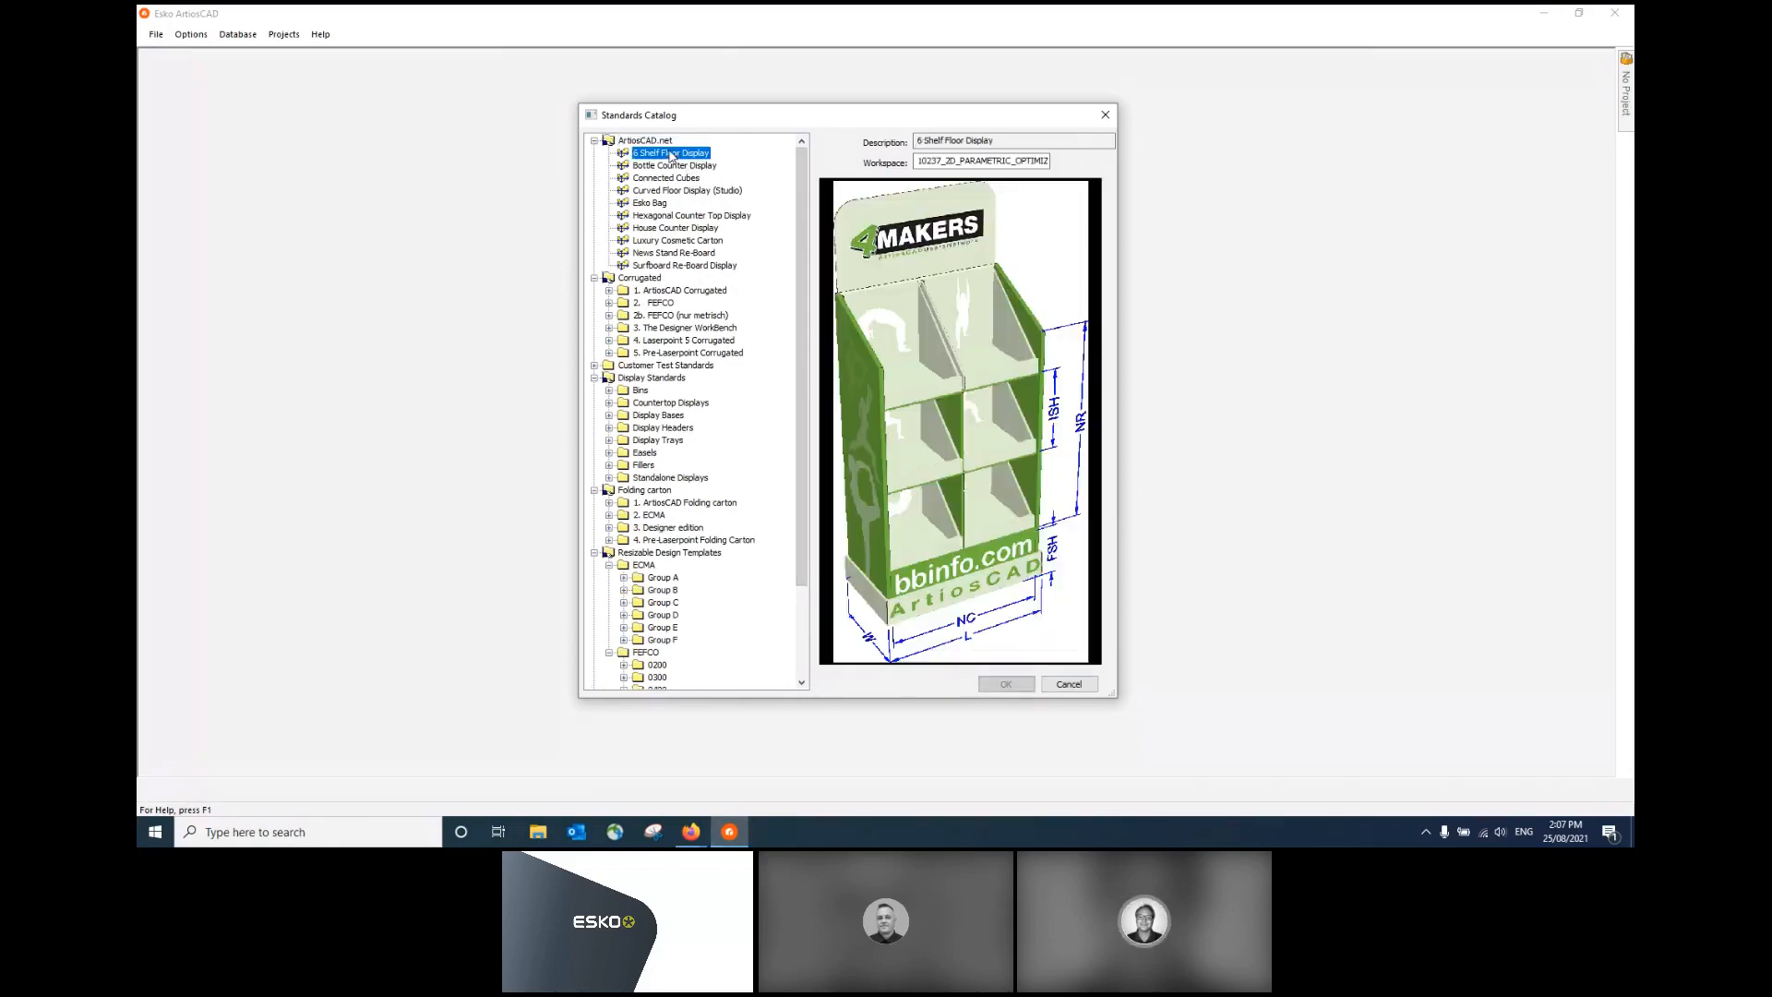
left_click(672, 167)
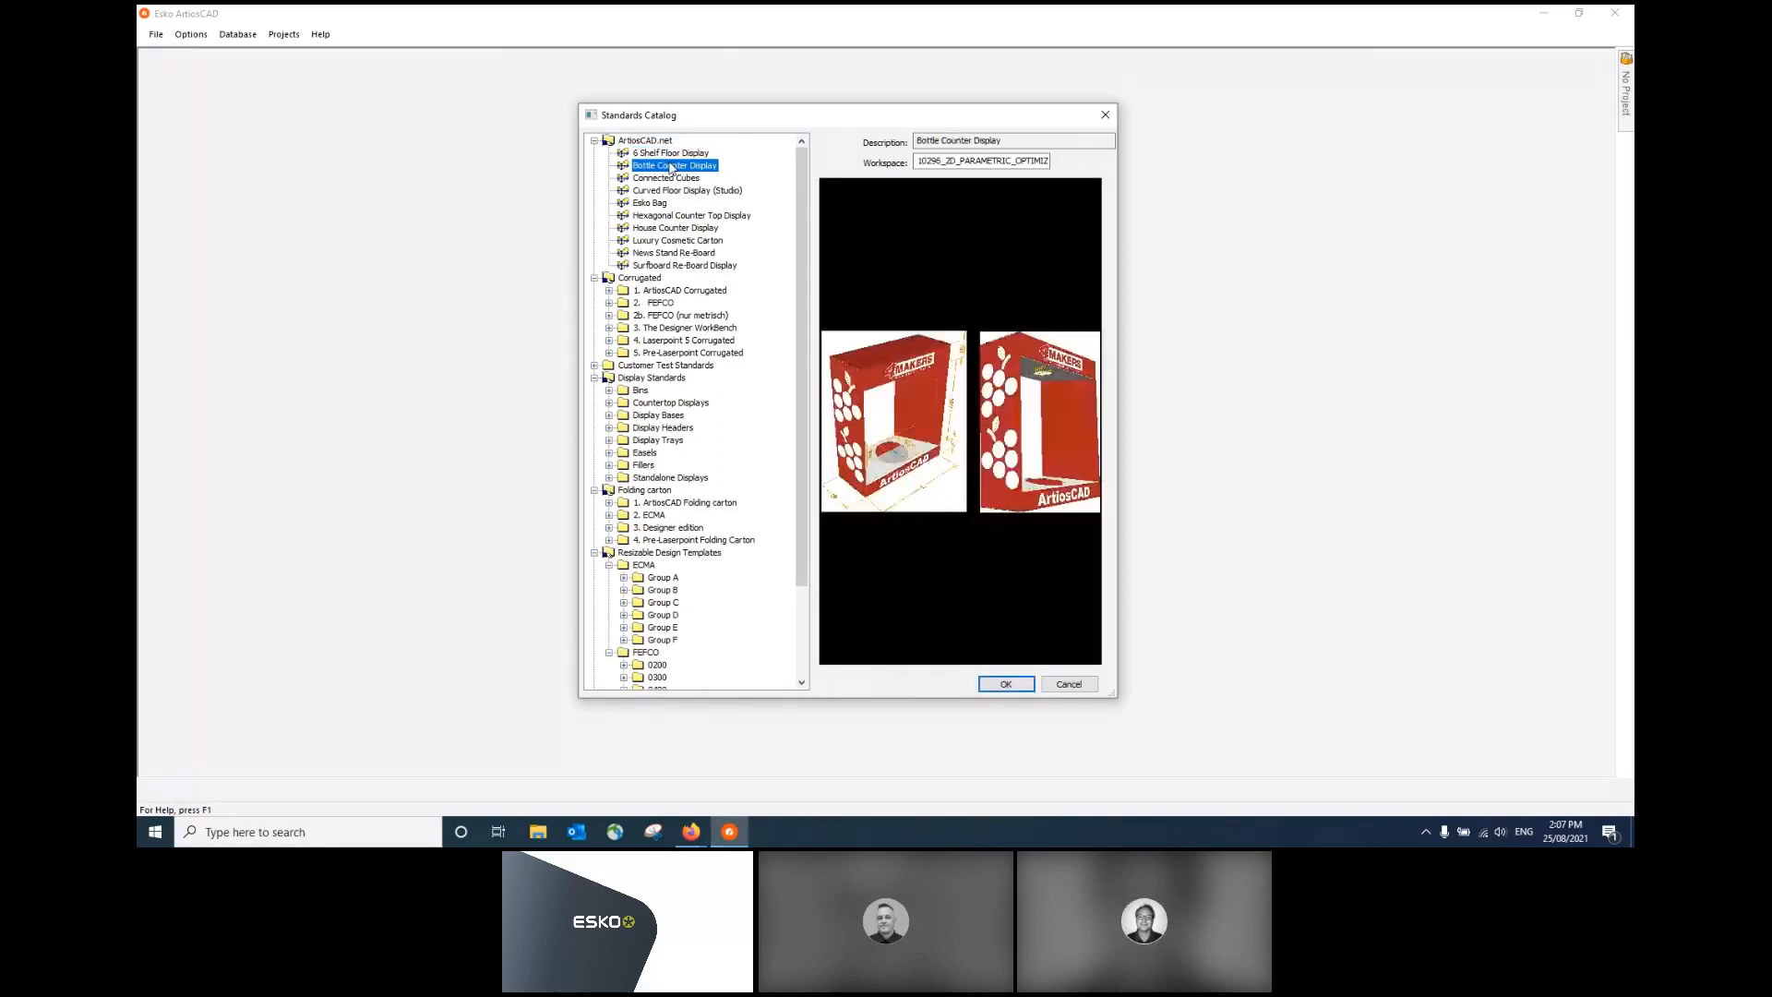
key("Down")
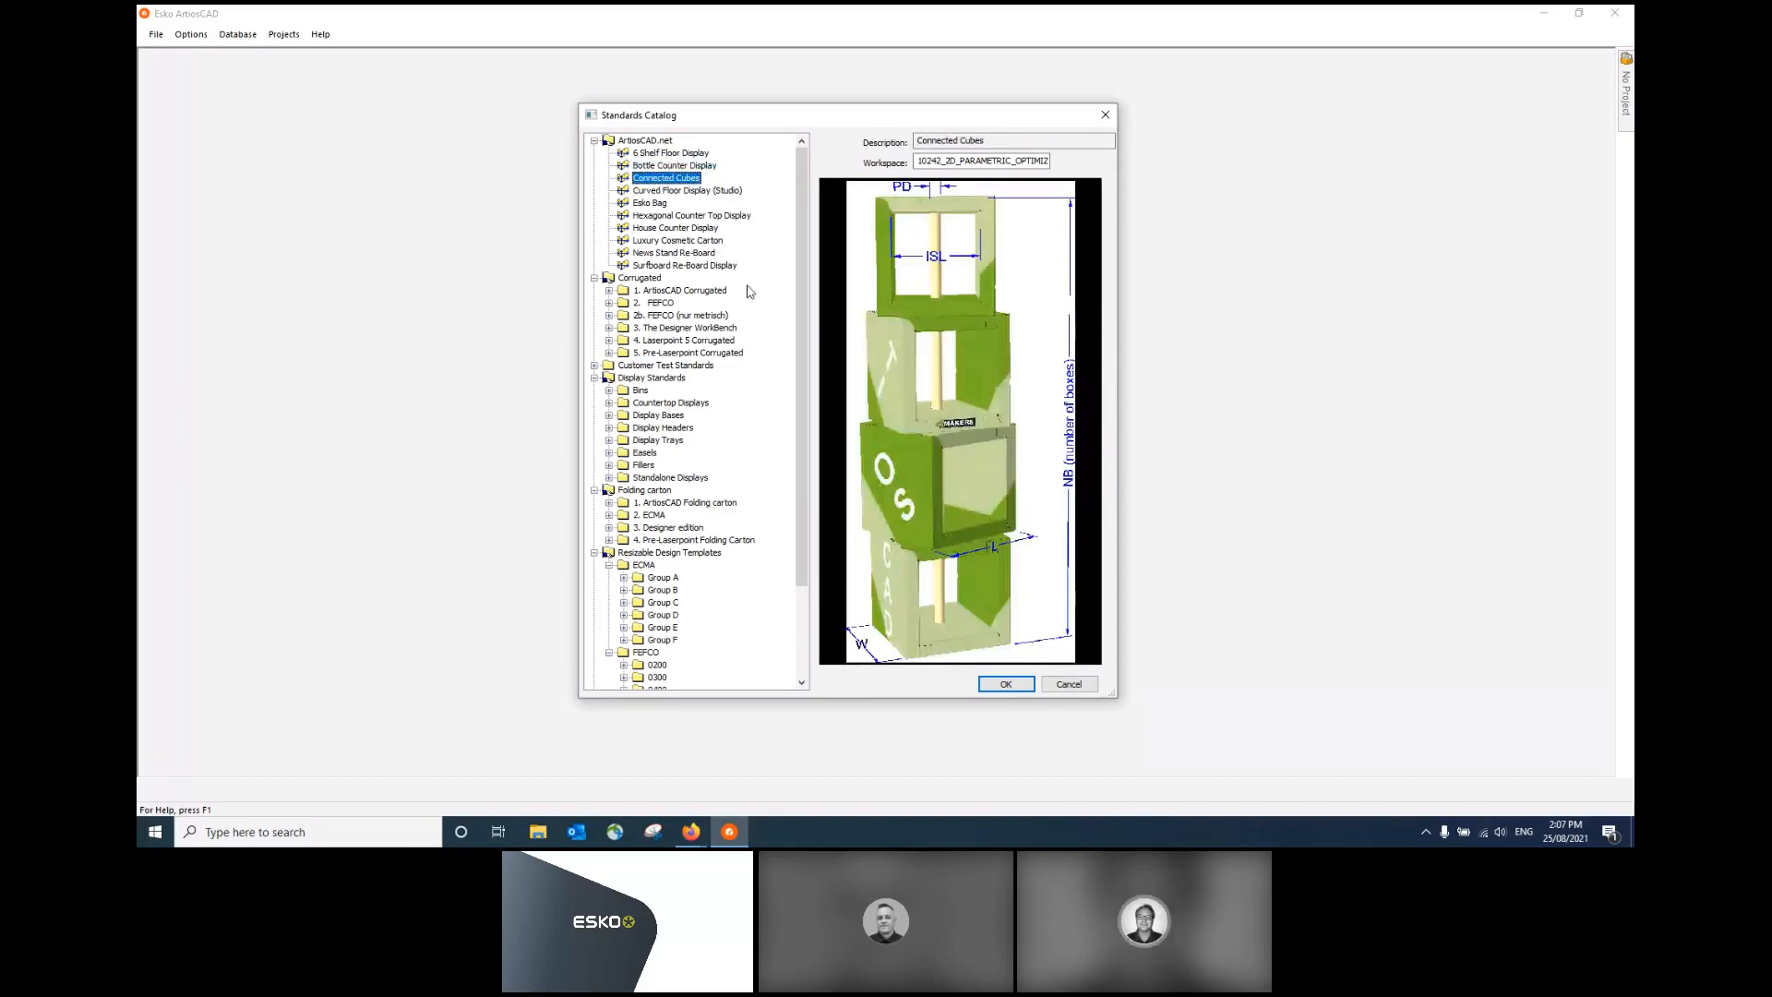
- Run the Tuck In Top Crash Lock Base standard from the Webinar group's Folding Carton folder
left_click_drag(798, 296, 802, 415)
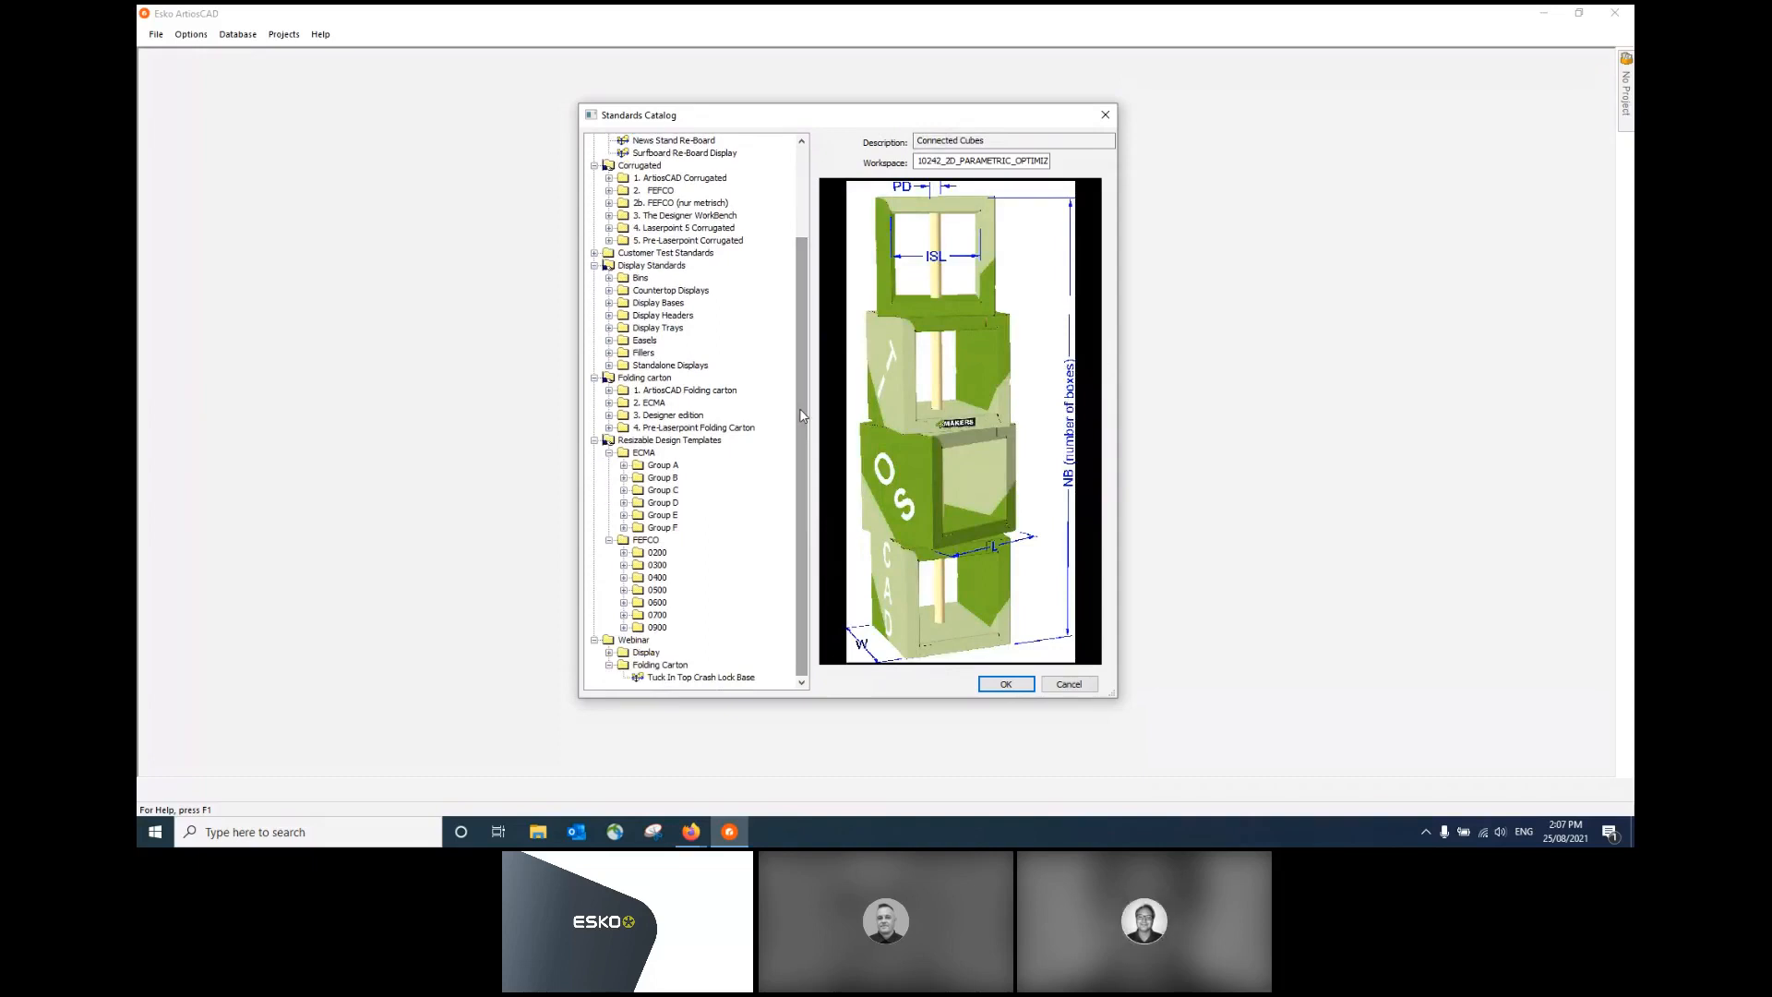
left_click(657, 680)
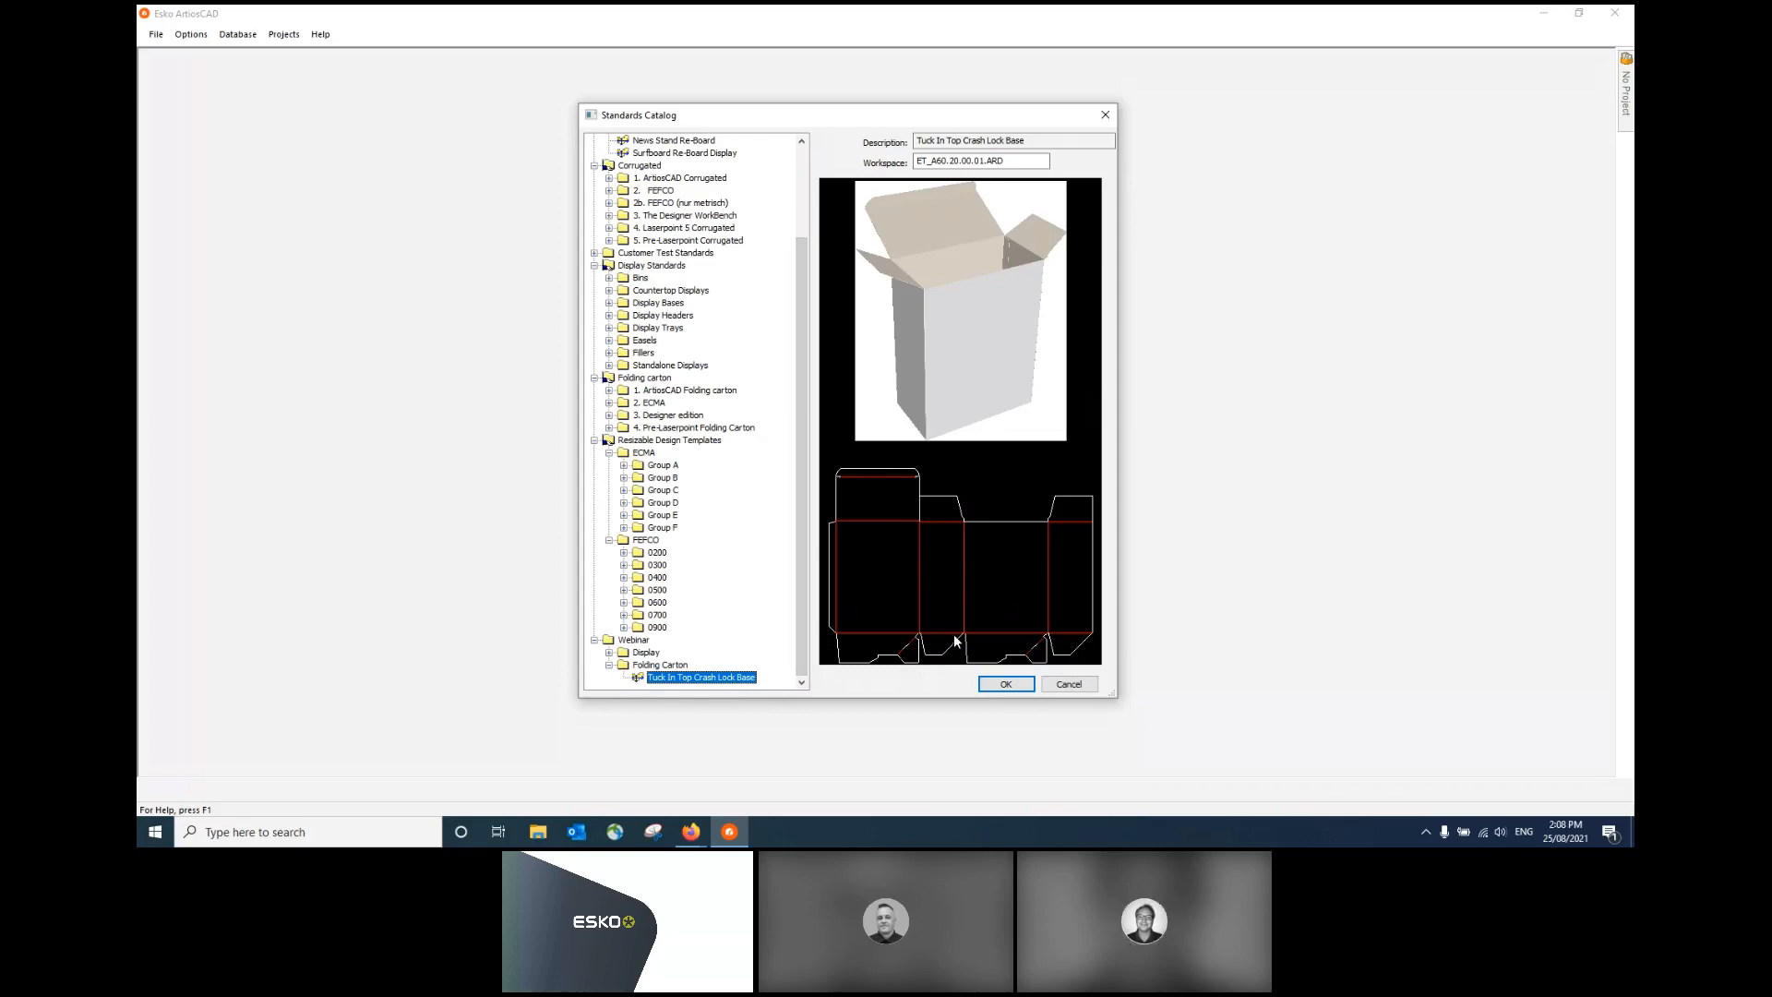
left_click(1006, 684)
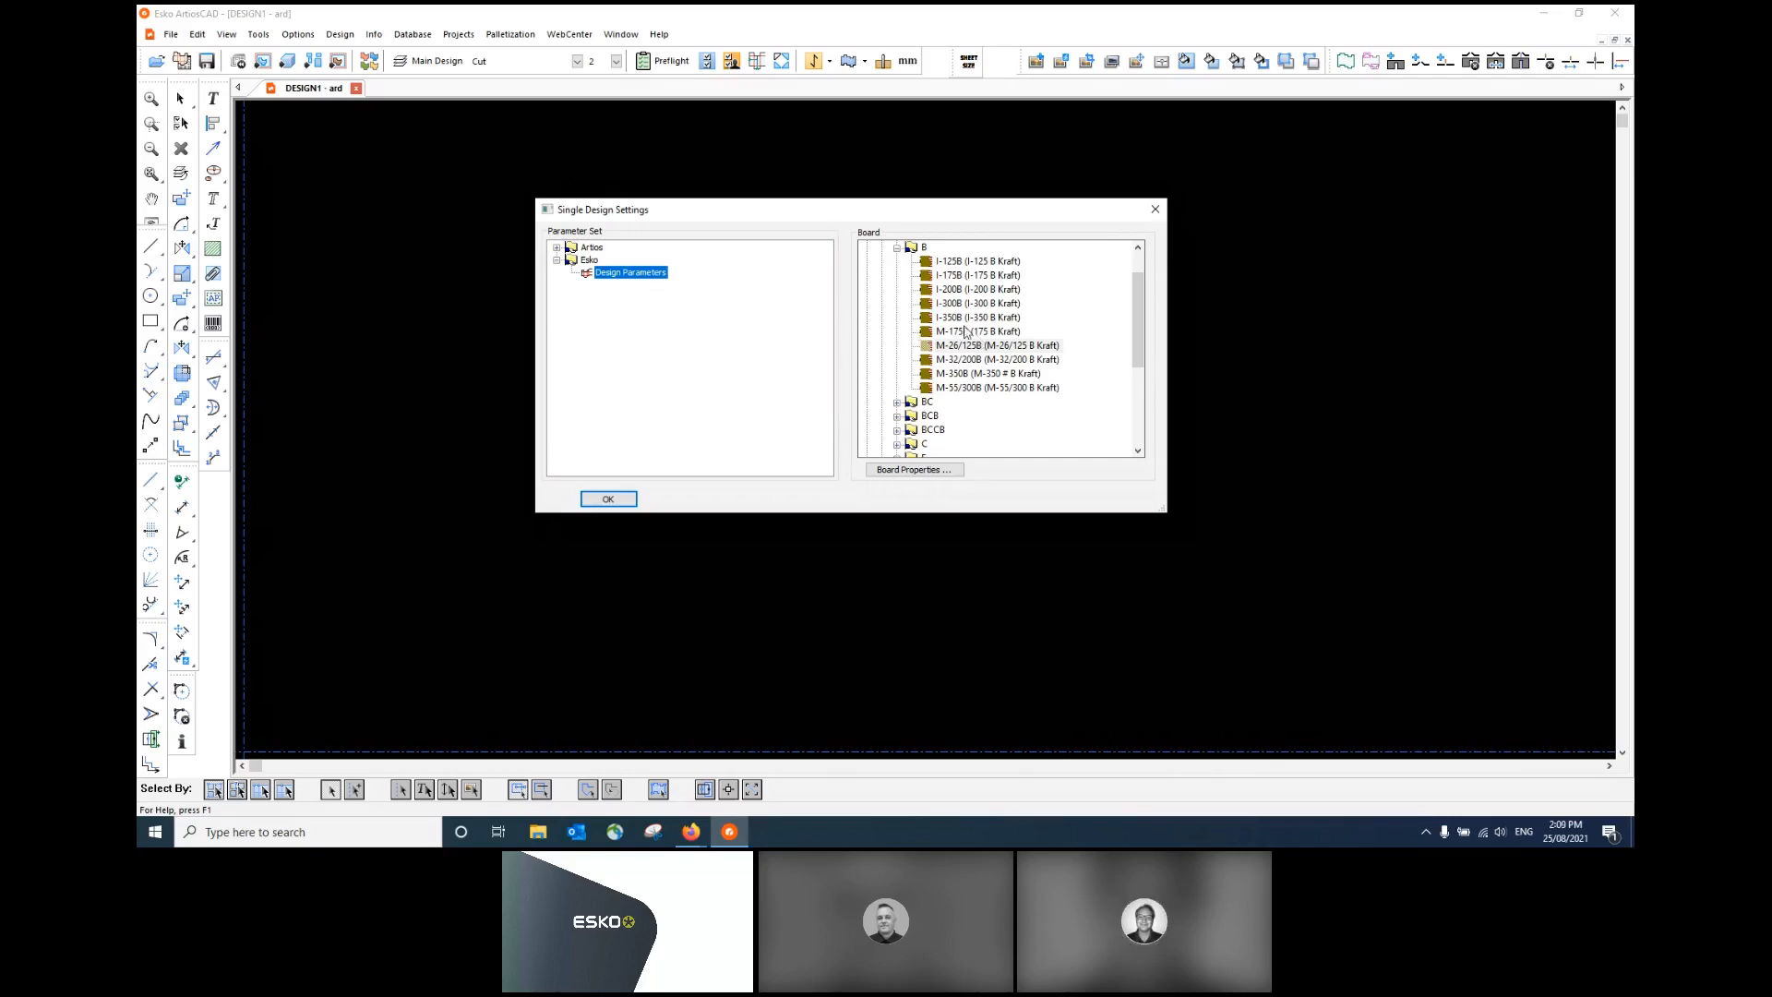
- Choose the M-SBS-250 board from the SBS group of the Artios Folding Carton Boards for the design
left_click(897, 248)
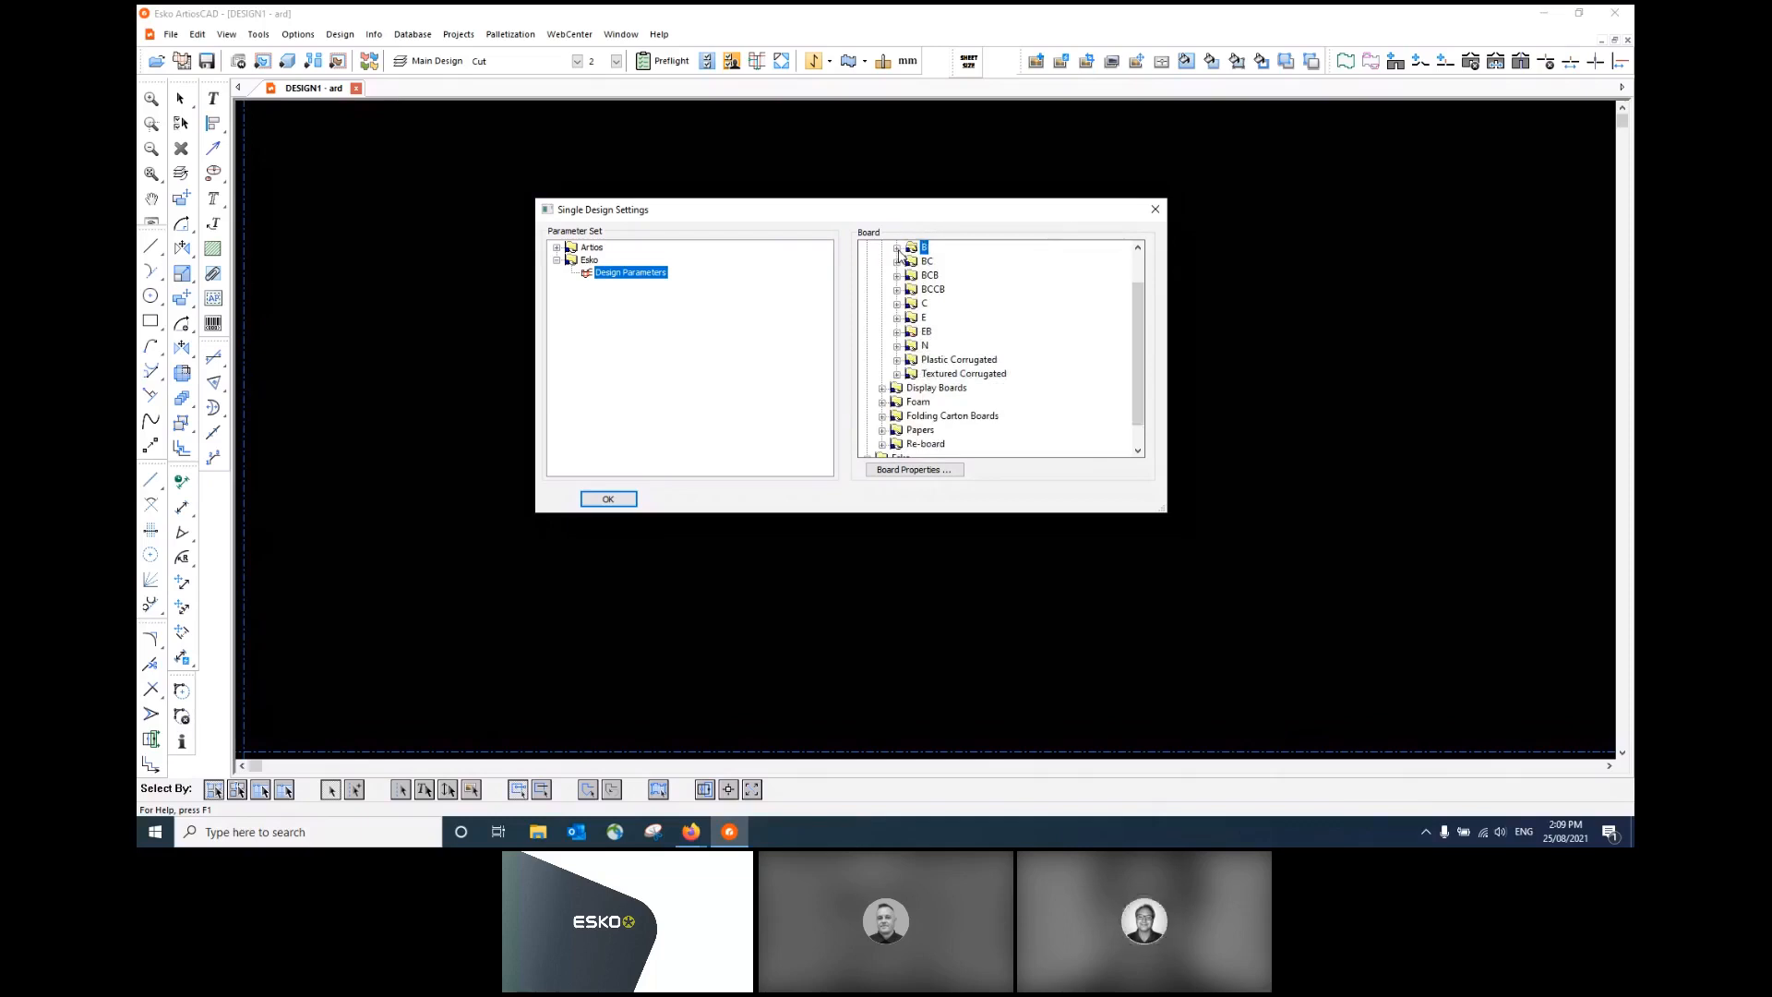
scroll(1135, 314, "up", 1)
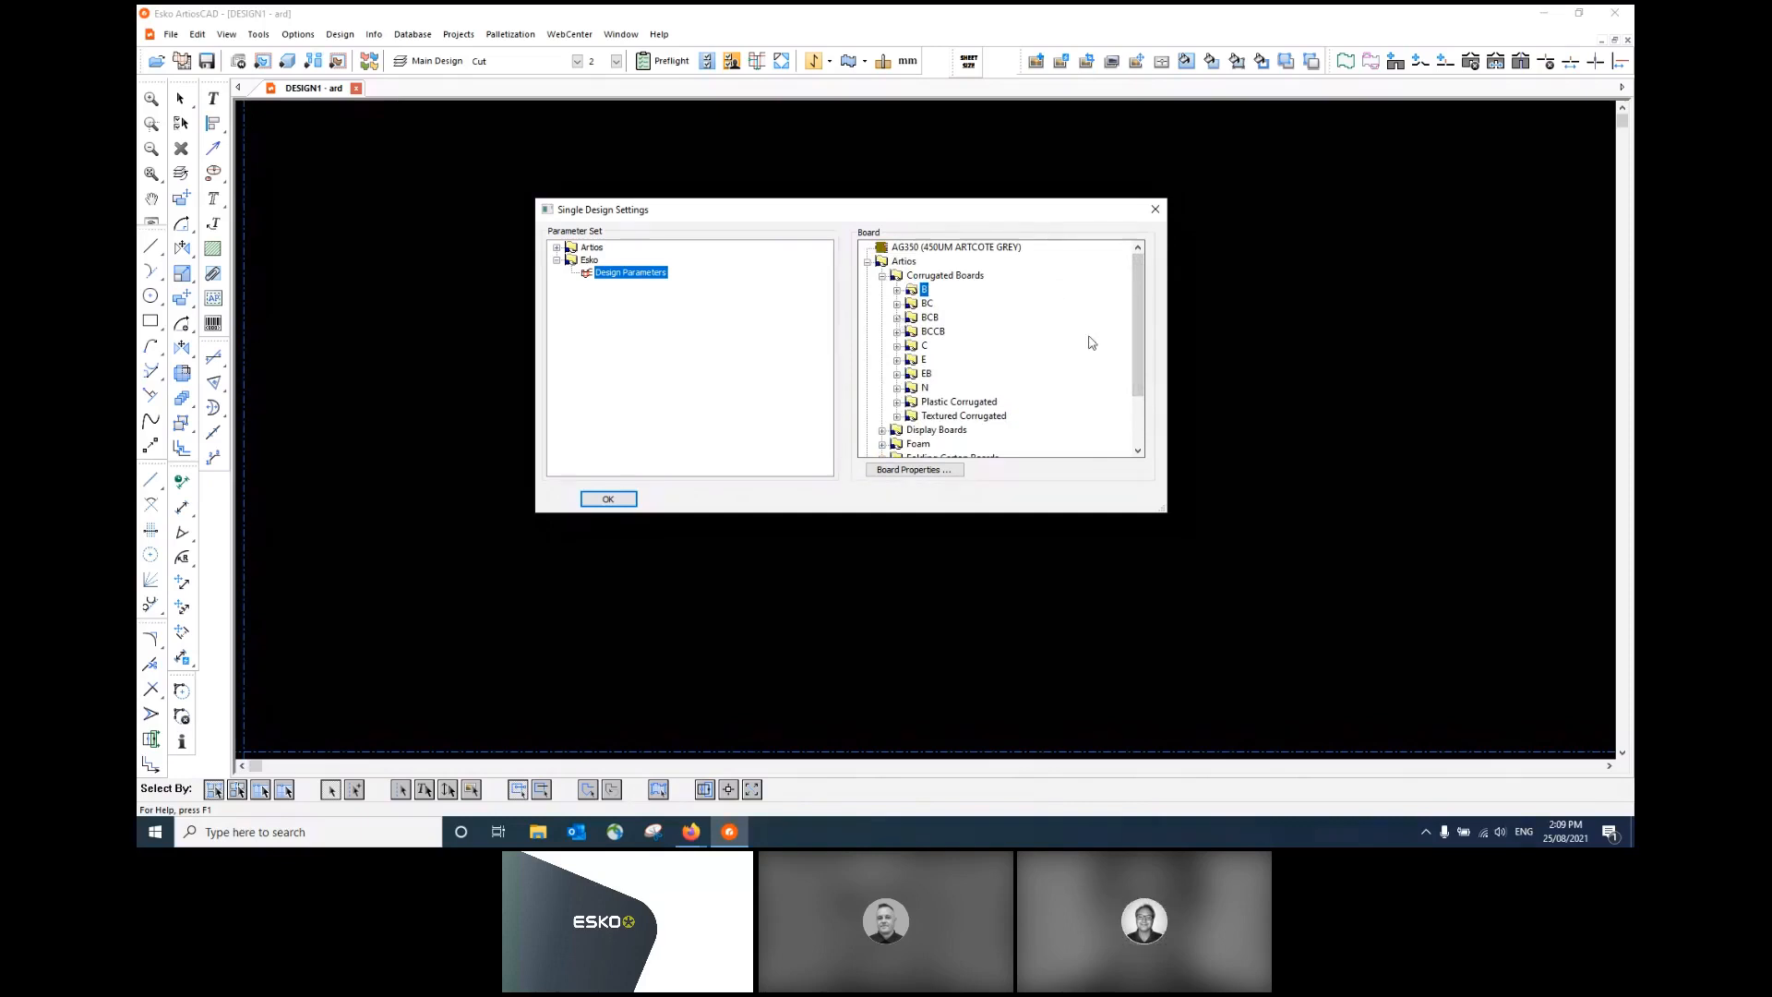
left_click_drag(1141, 338, 1139, 397)
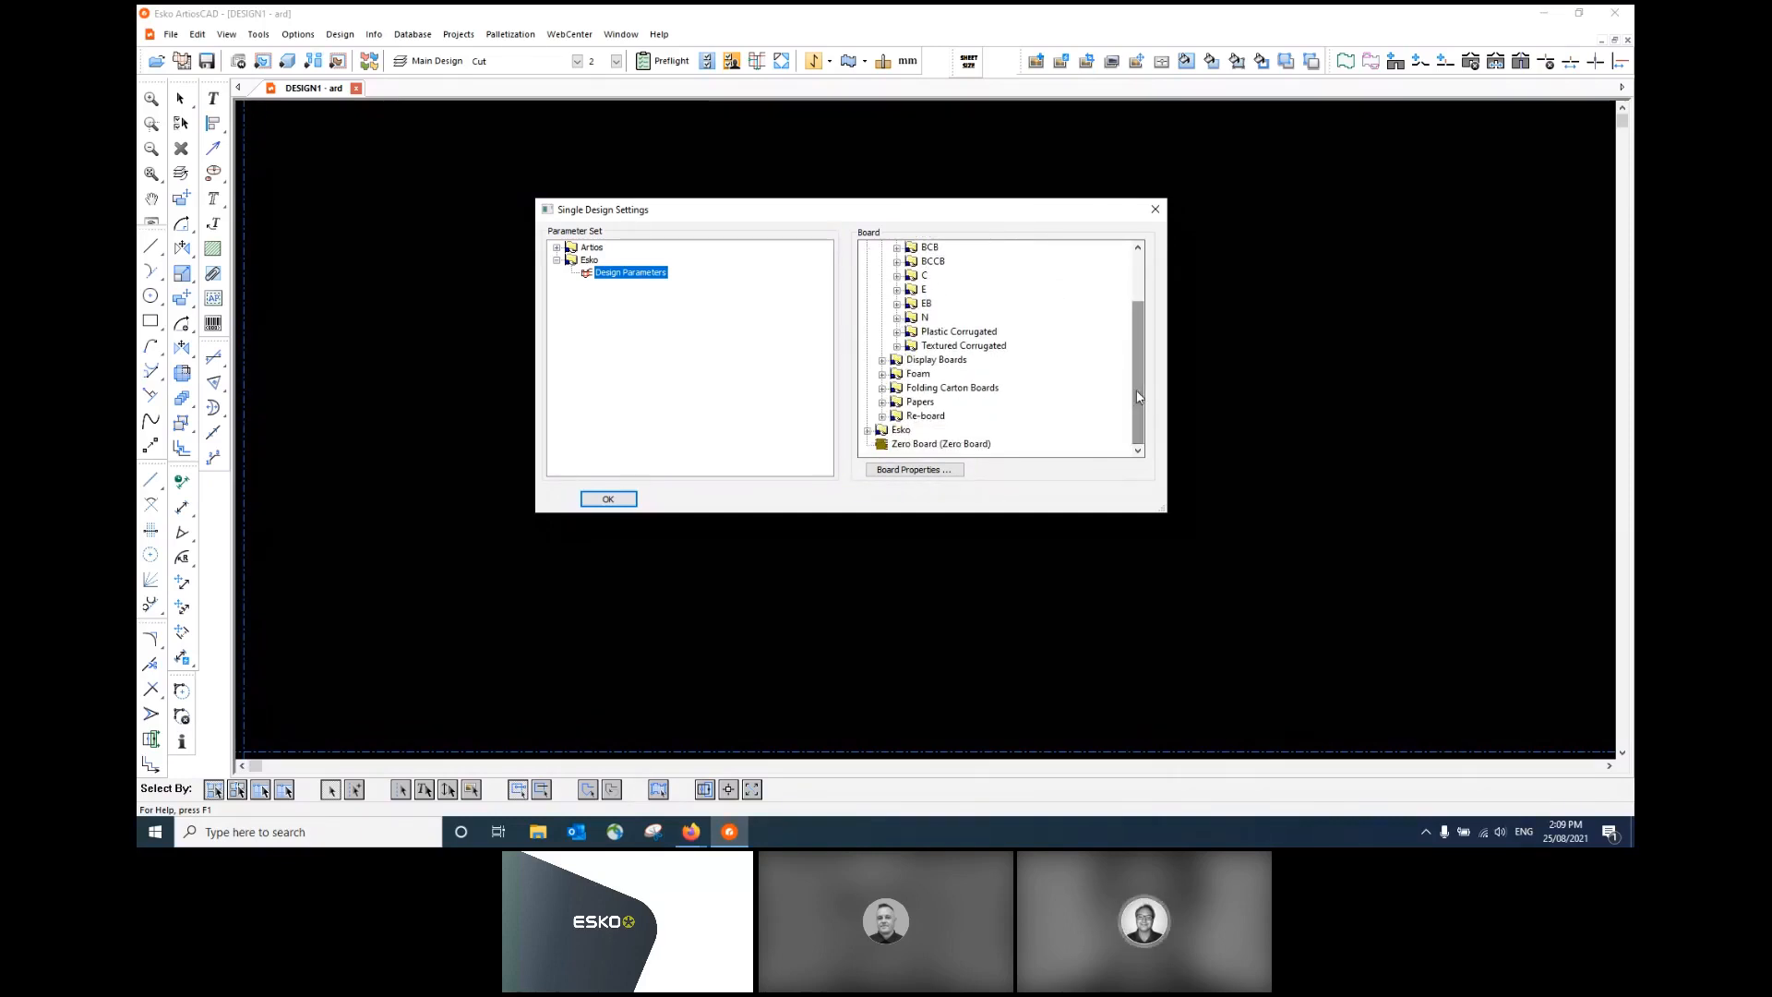
left_click(867, 430)
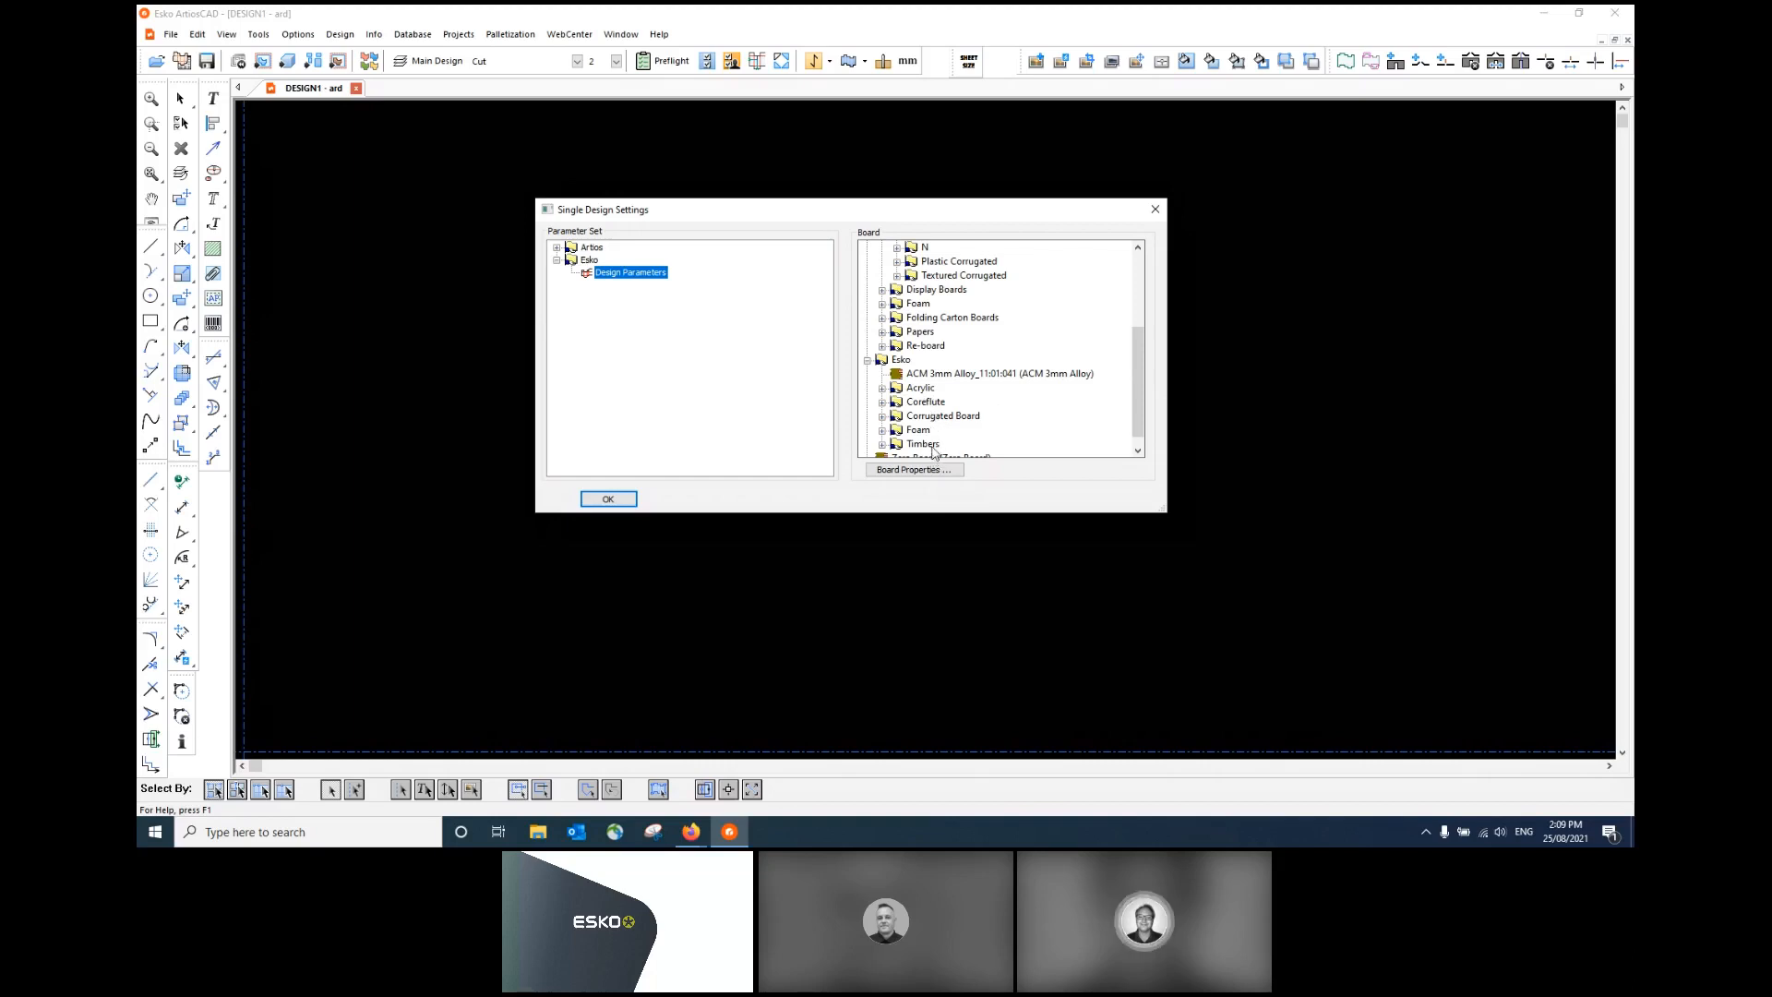
left_click(884, 317)
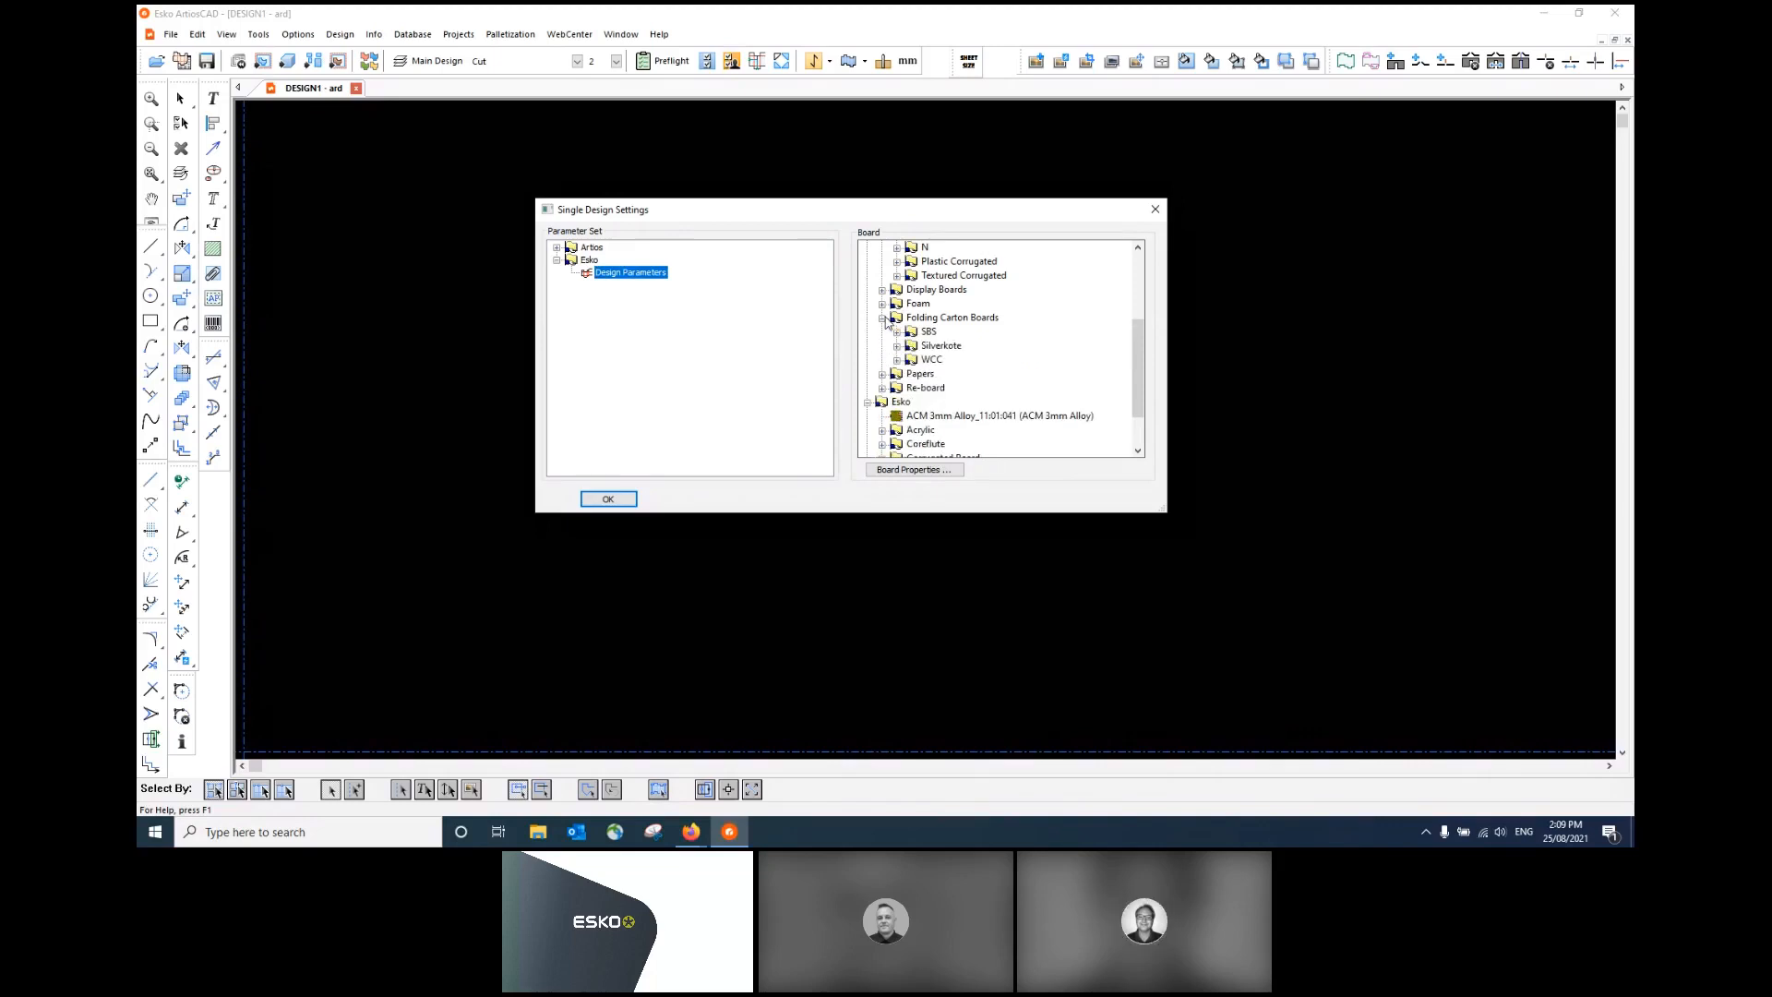
left_click(896, 332)
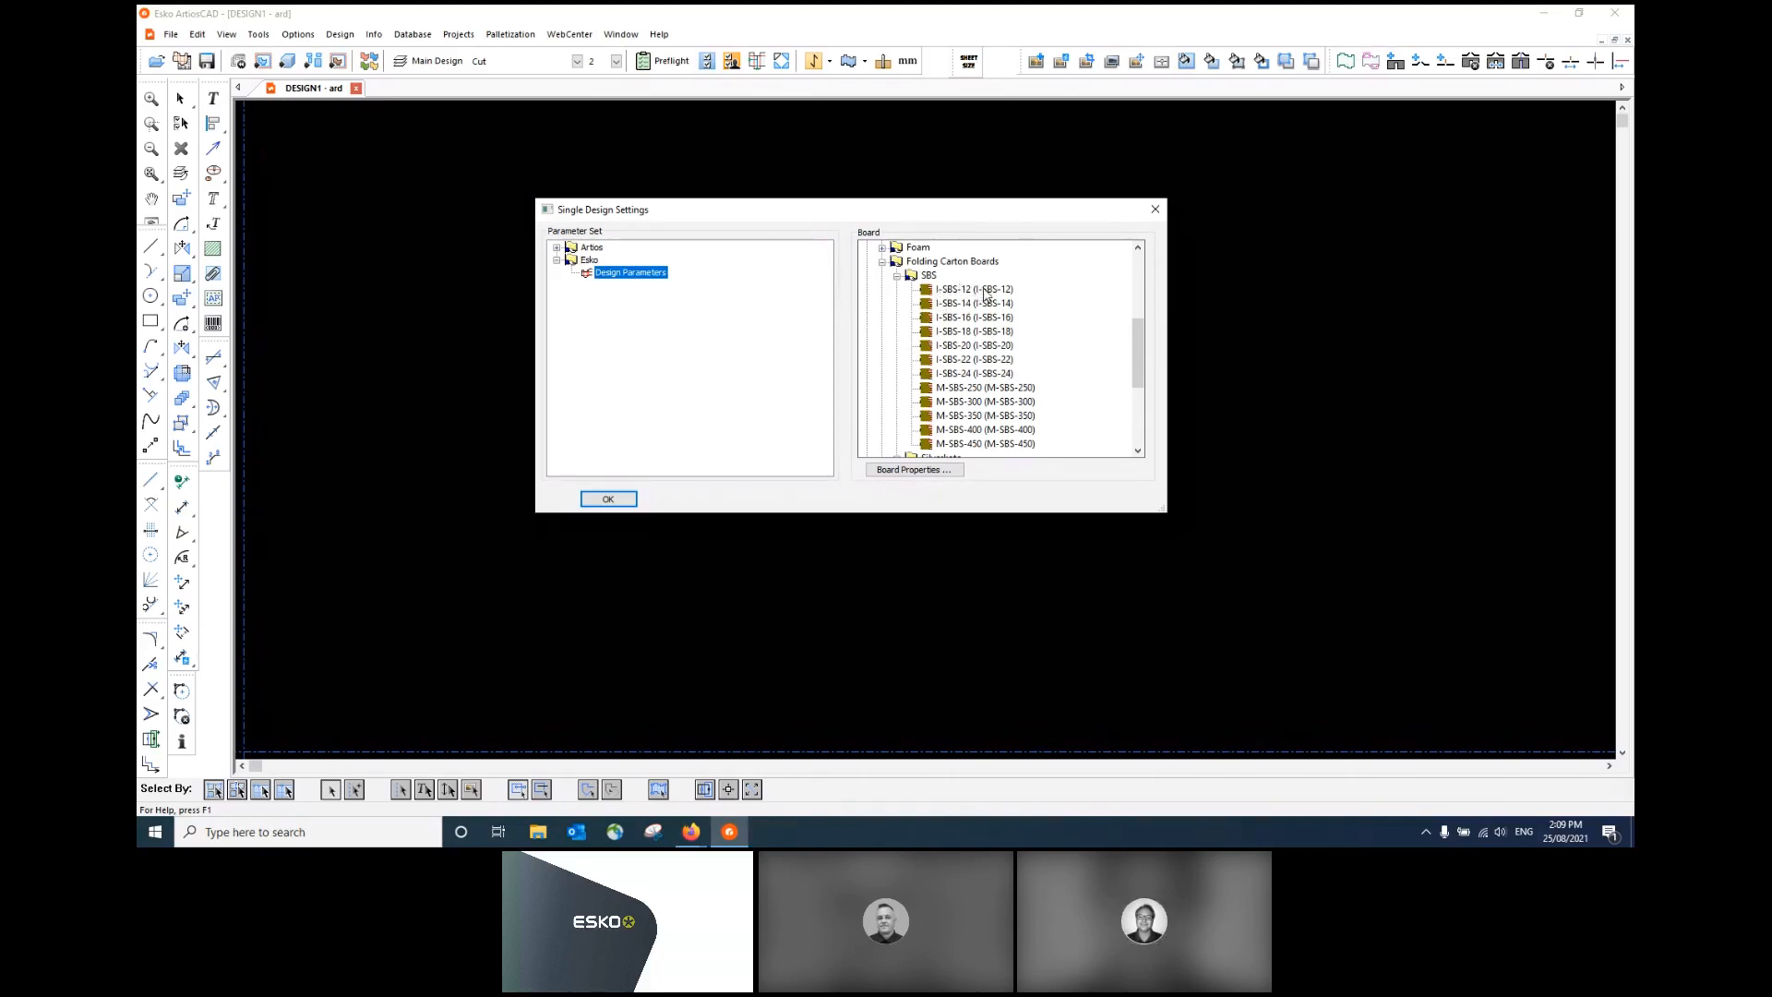
left_click(984, 391)
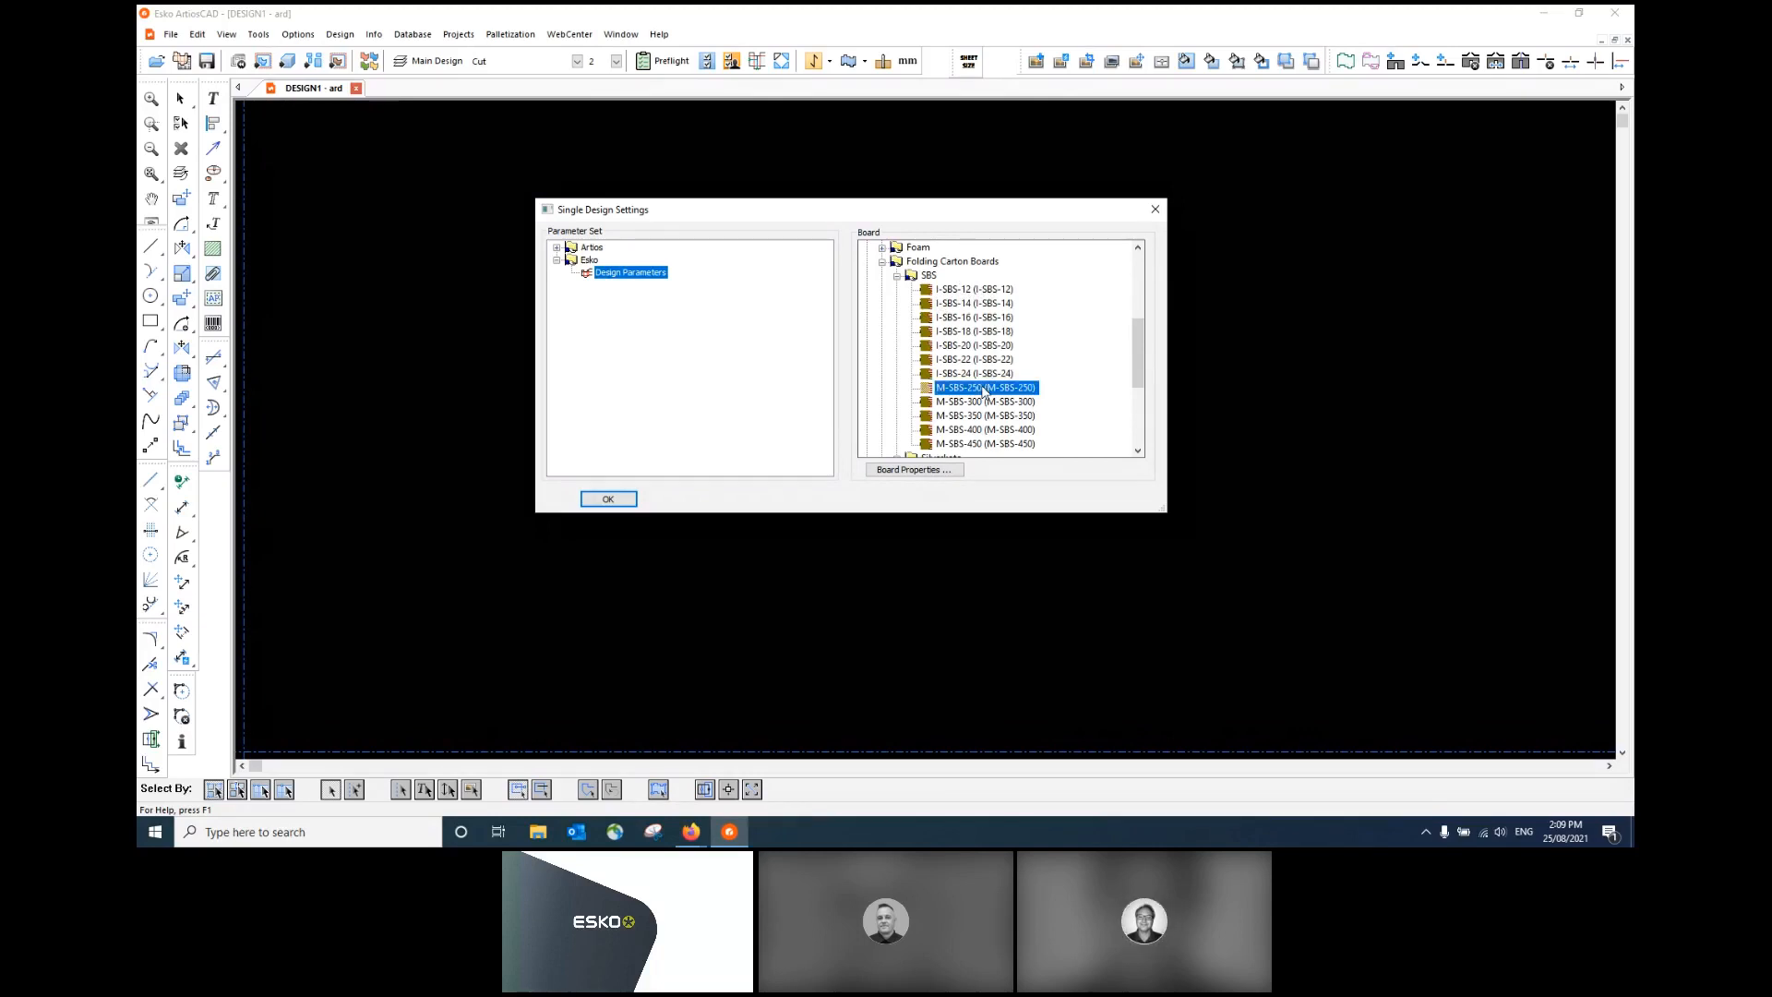
- Examine the caliper and cost properties of the selected M-SBS-250 board, and close the board information
left_click(956, 470)
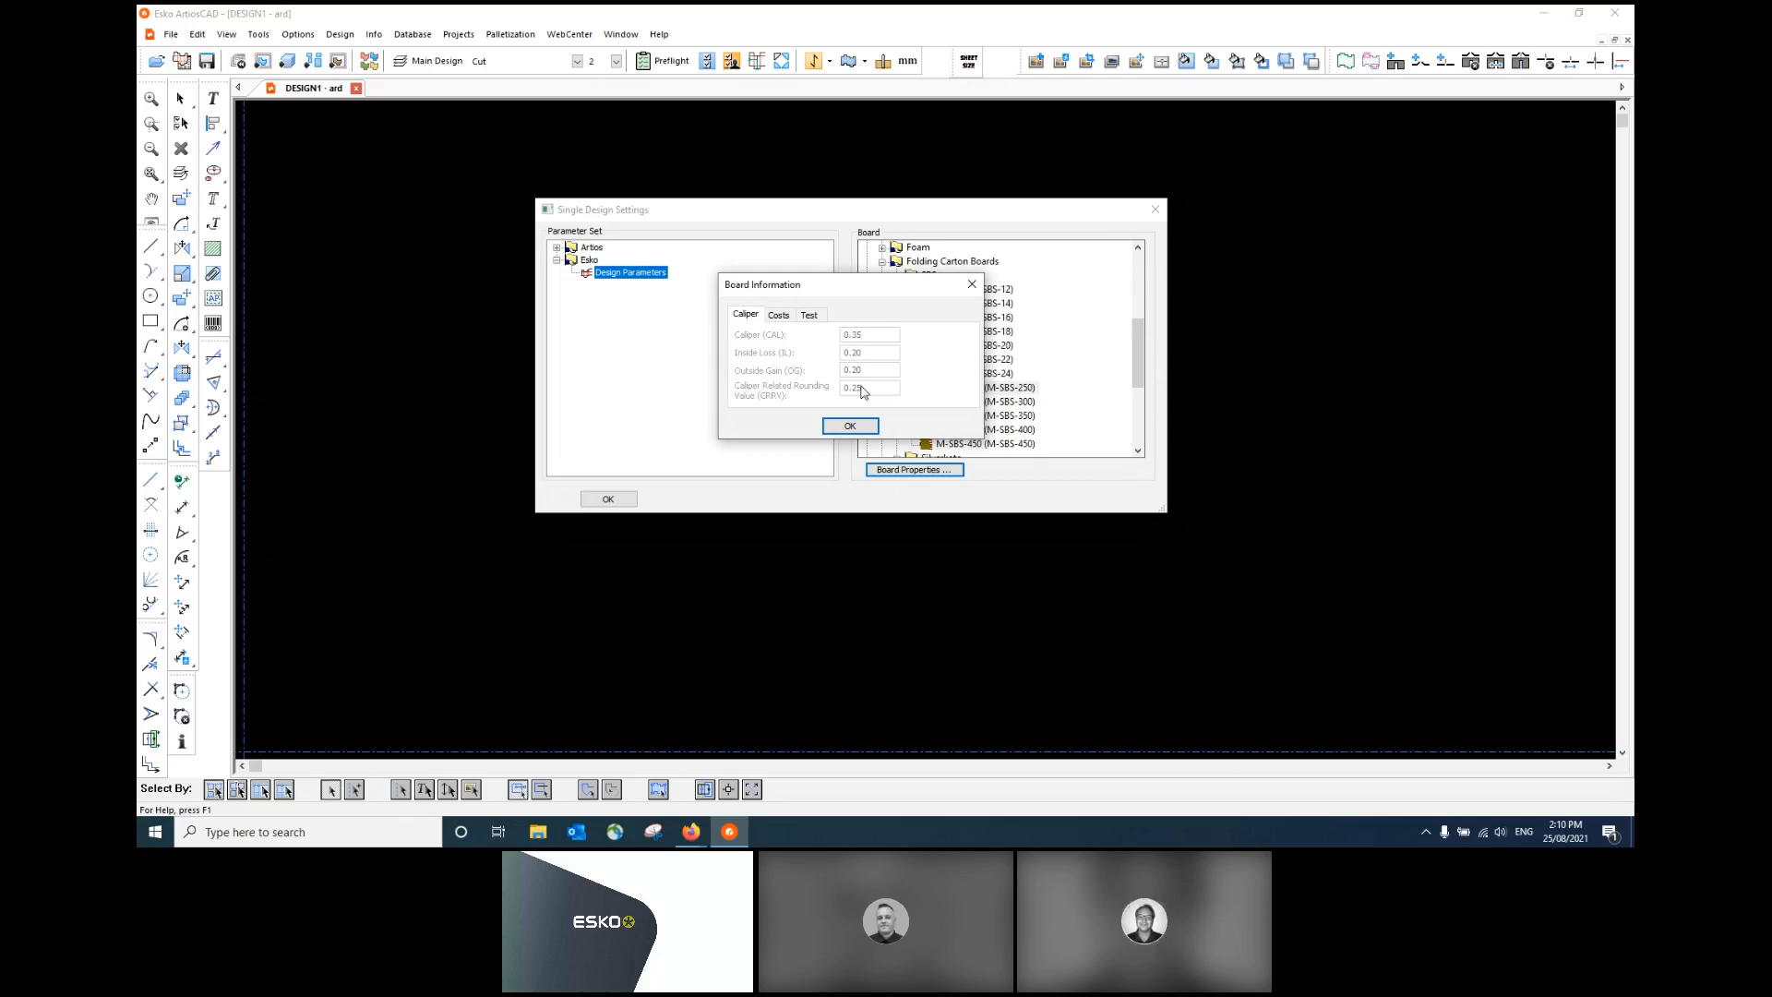
left_click(778, 314)
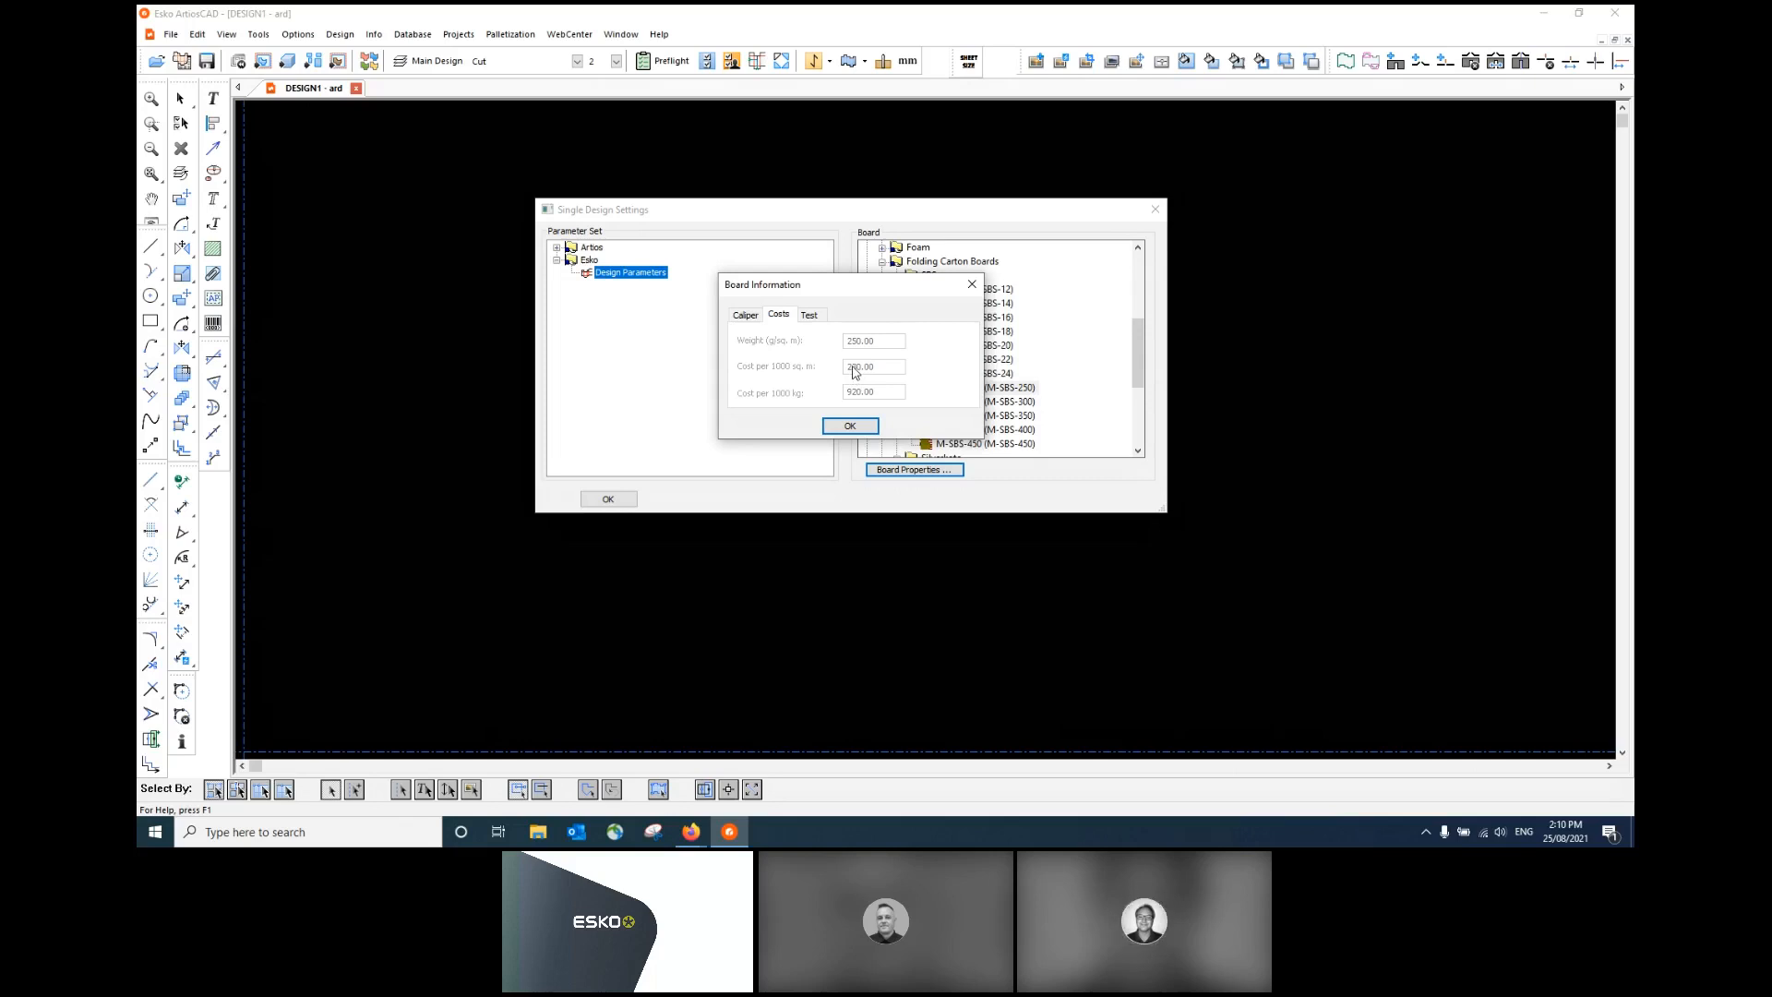
left_click(851, 425)
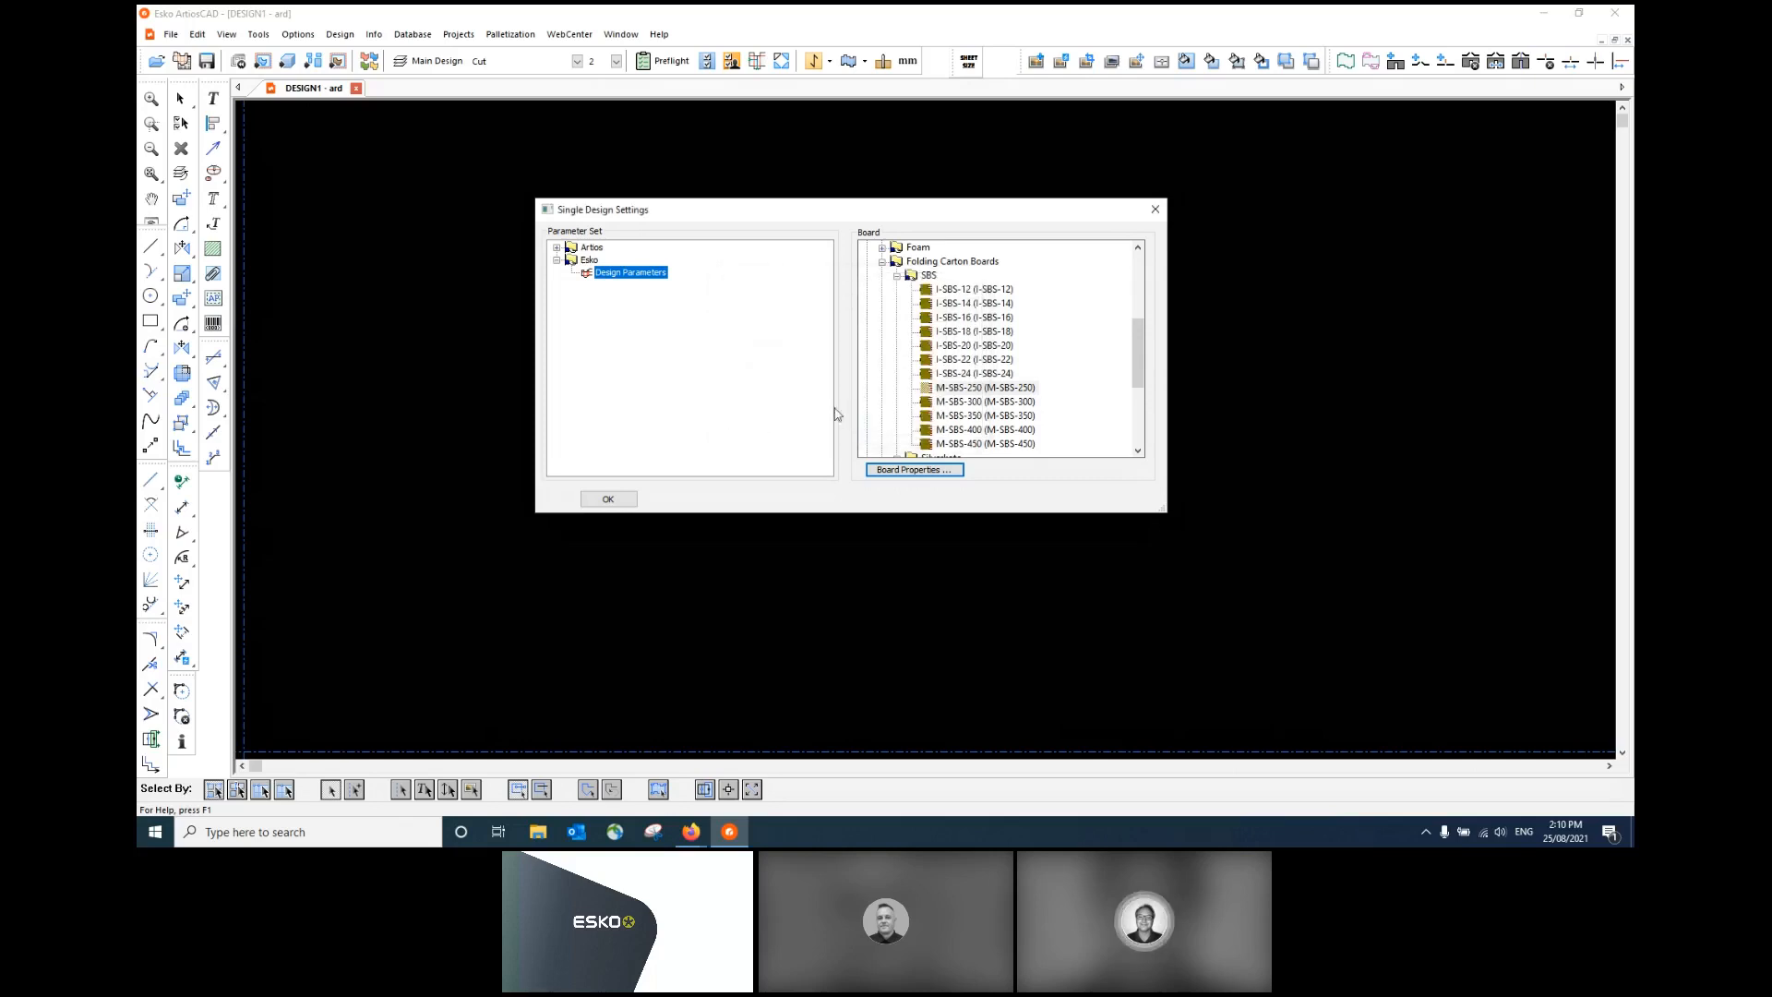
- Confirm the M-SBS-250 board and set the carton dimensions to L 150, W 120 and D 300
left_click(1016, 391)
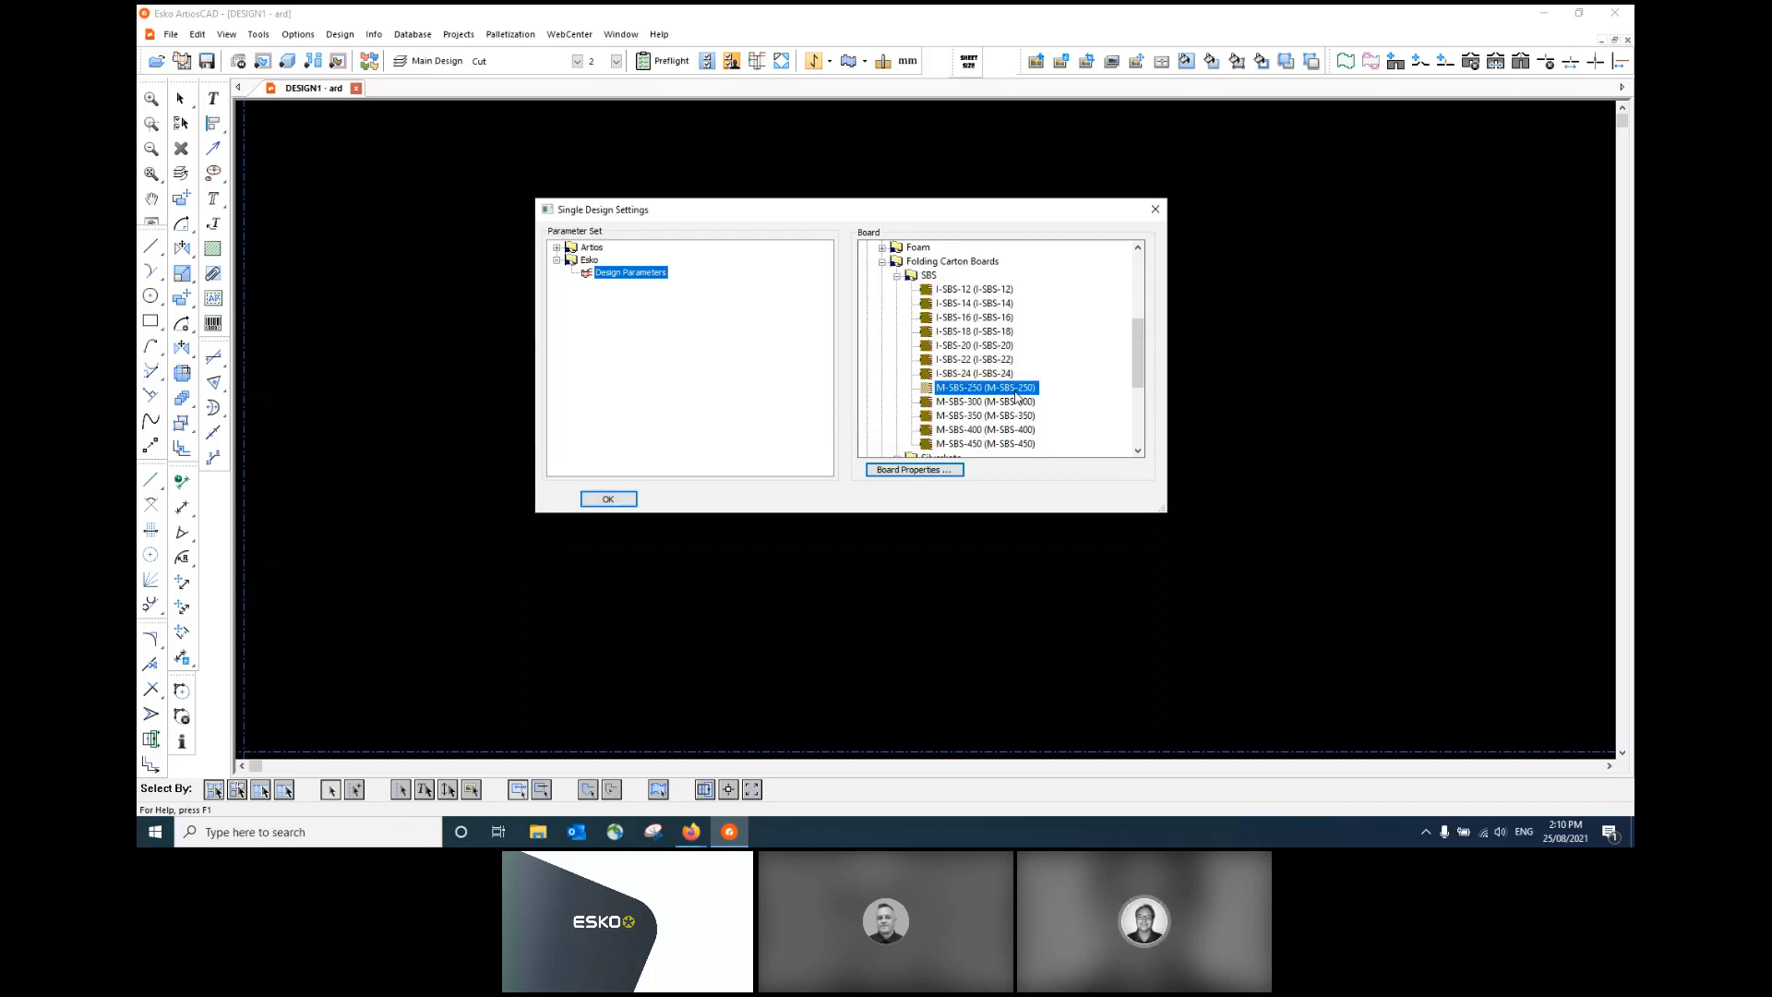
left_click(635, 499)
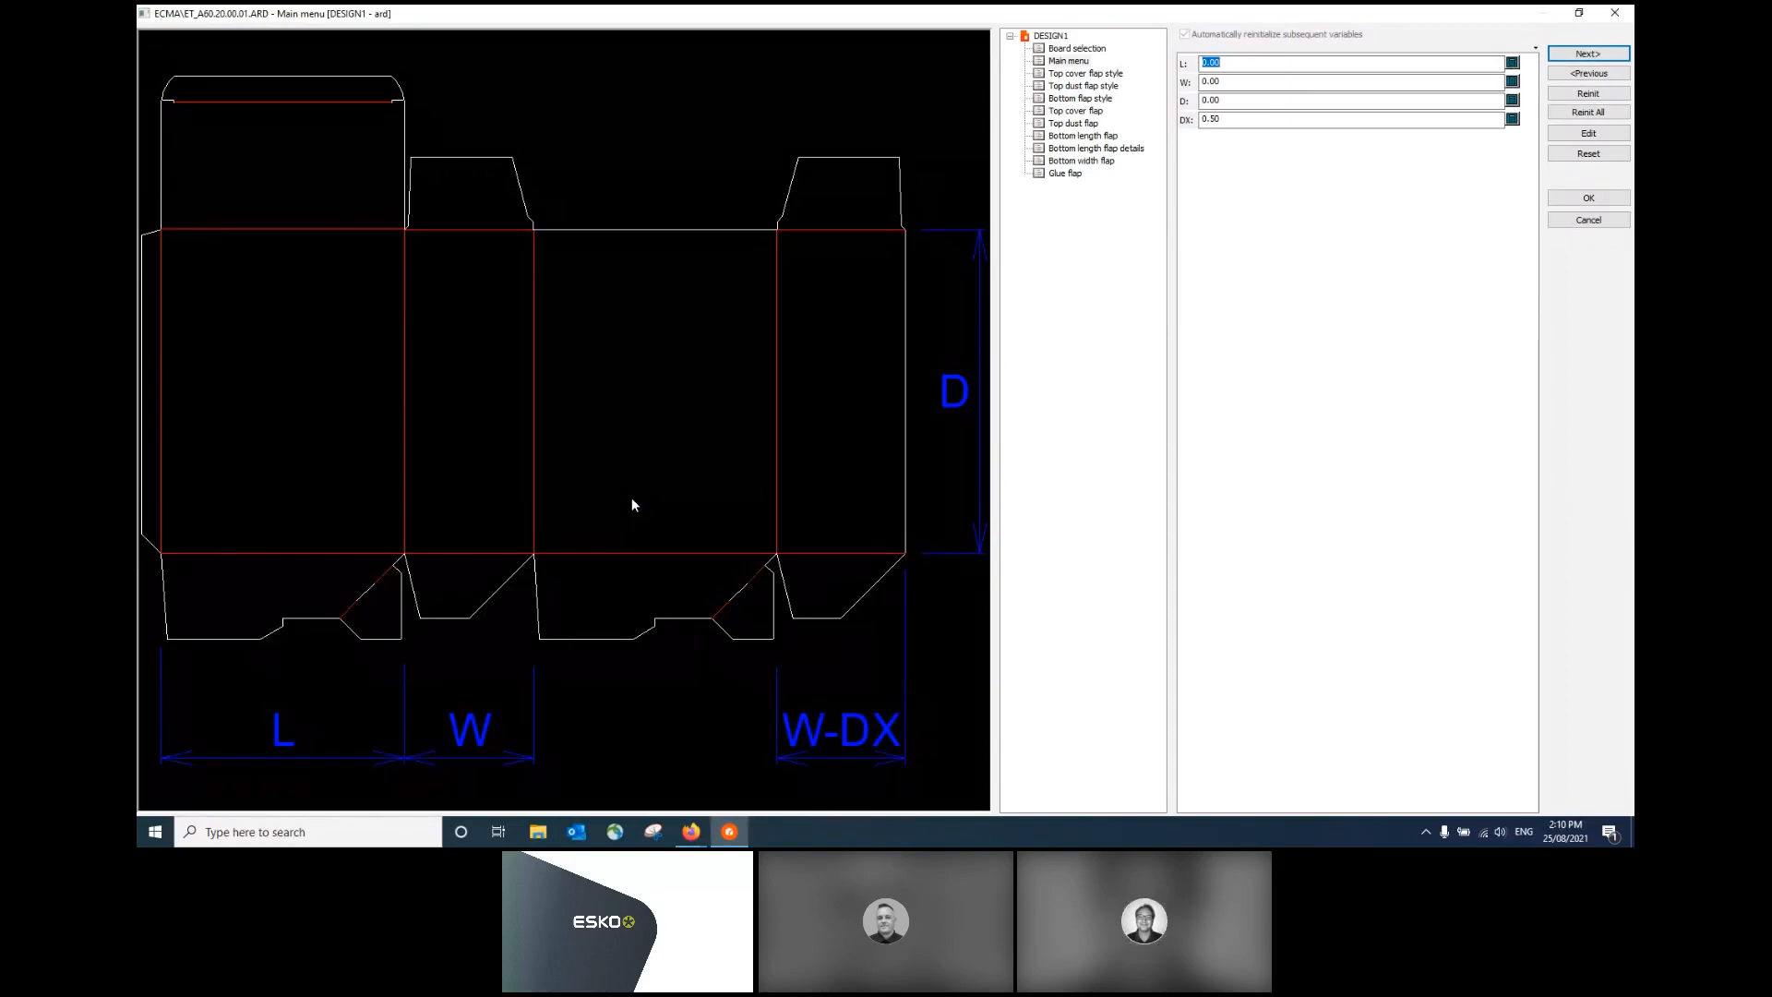
type("150")
key("Tab")
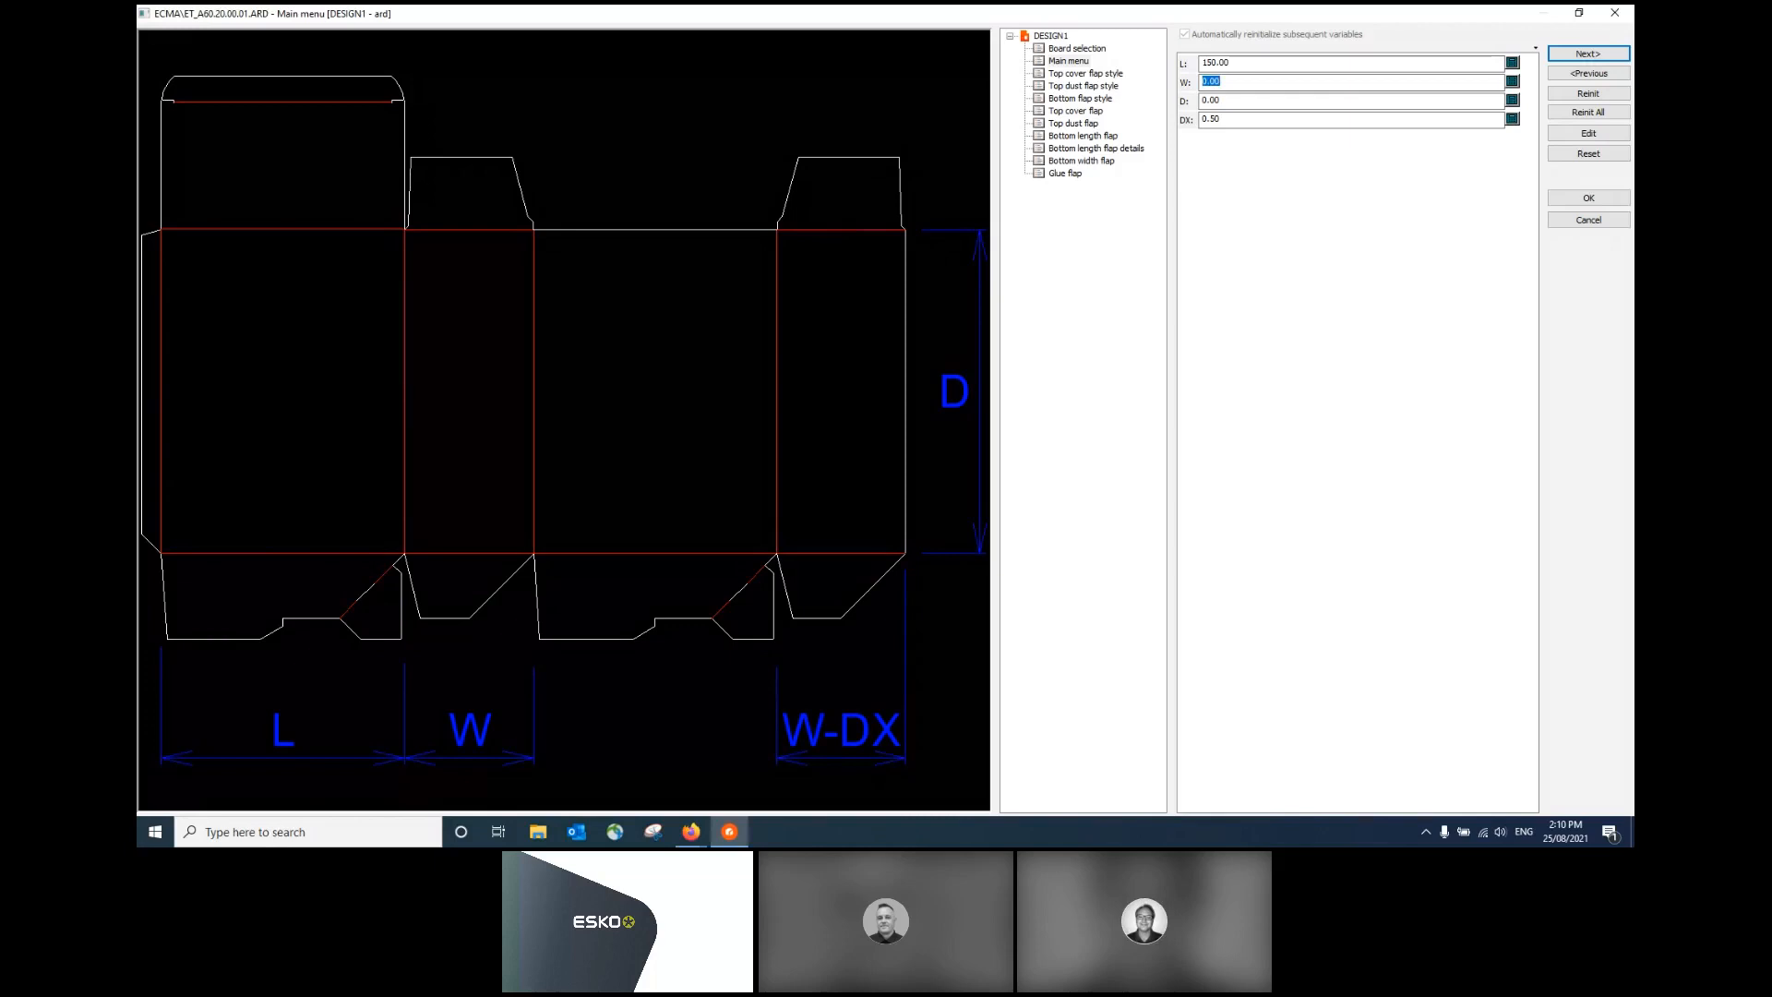
type("120")
key("Tab")
type("300")
left_click(1565, 59)
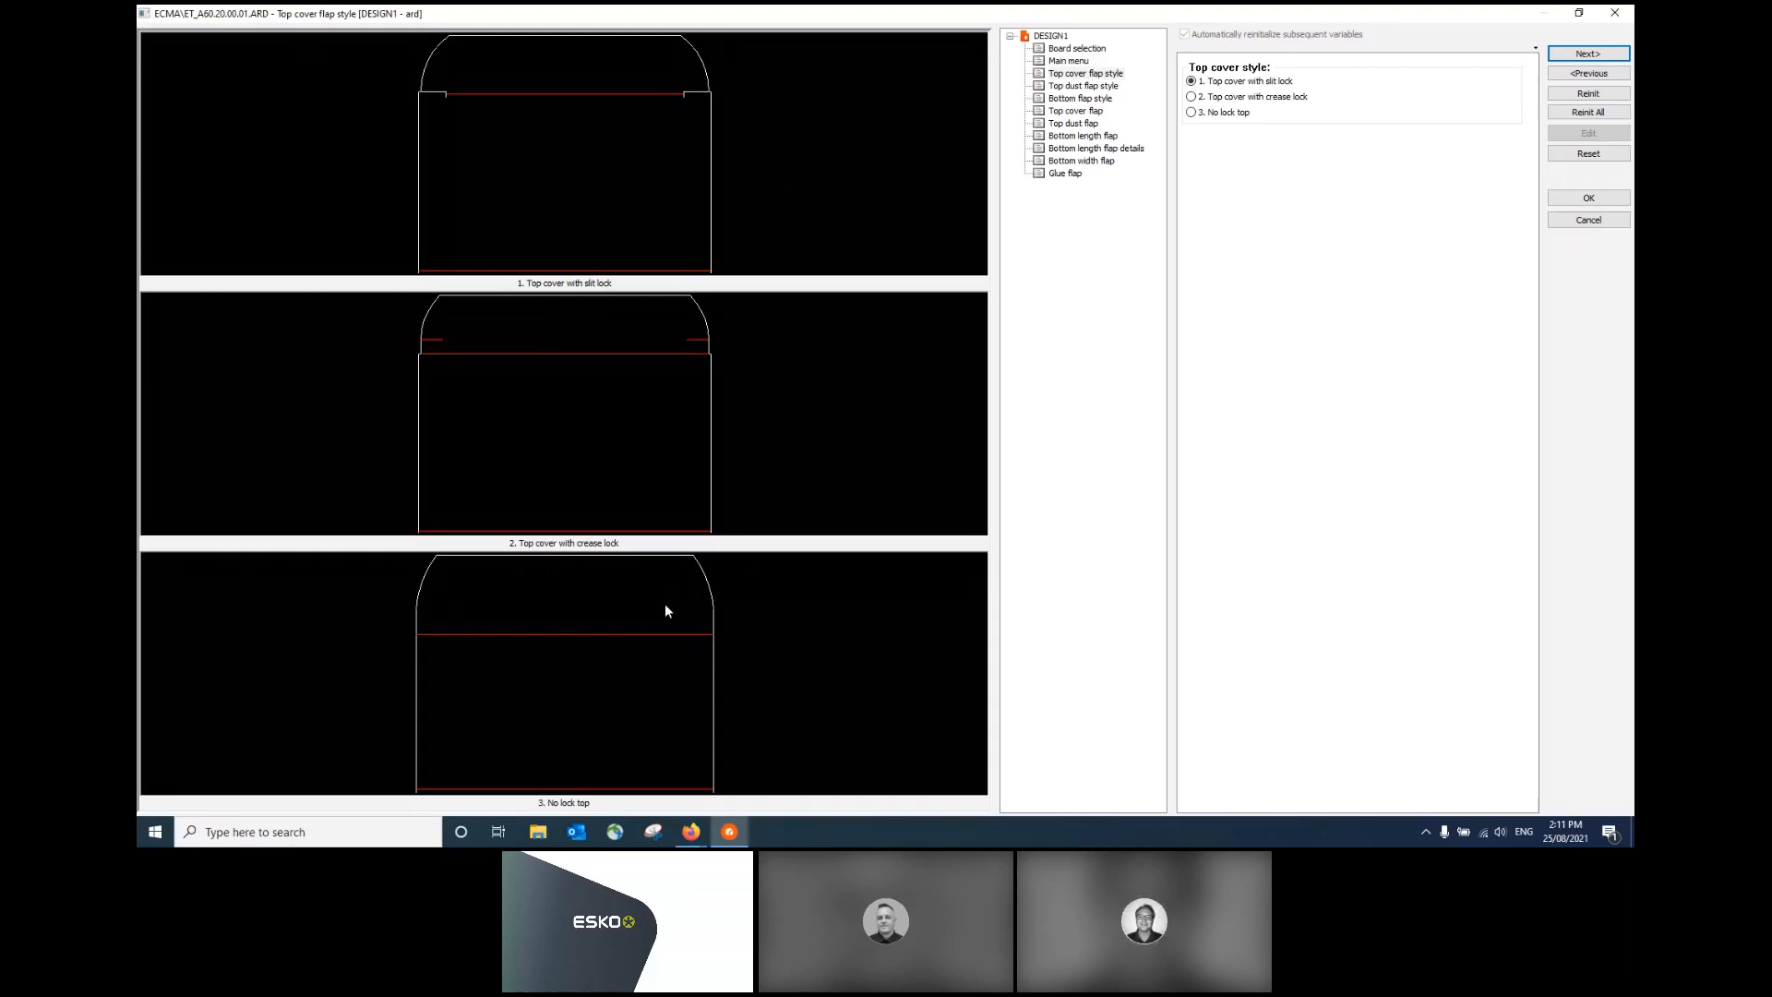
- Accept the default top cover, top dust flap and bottom flap styles and generate the carton design
left_click(1587, 54)
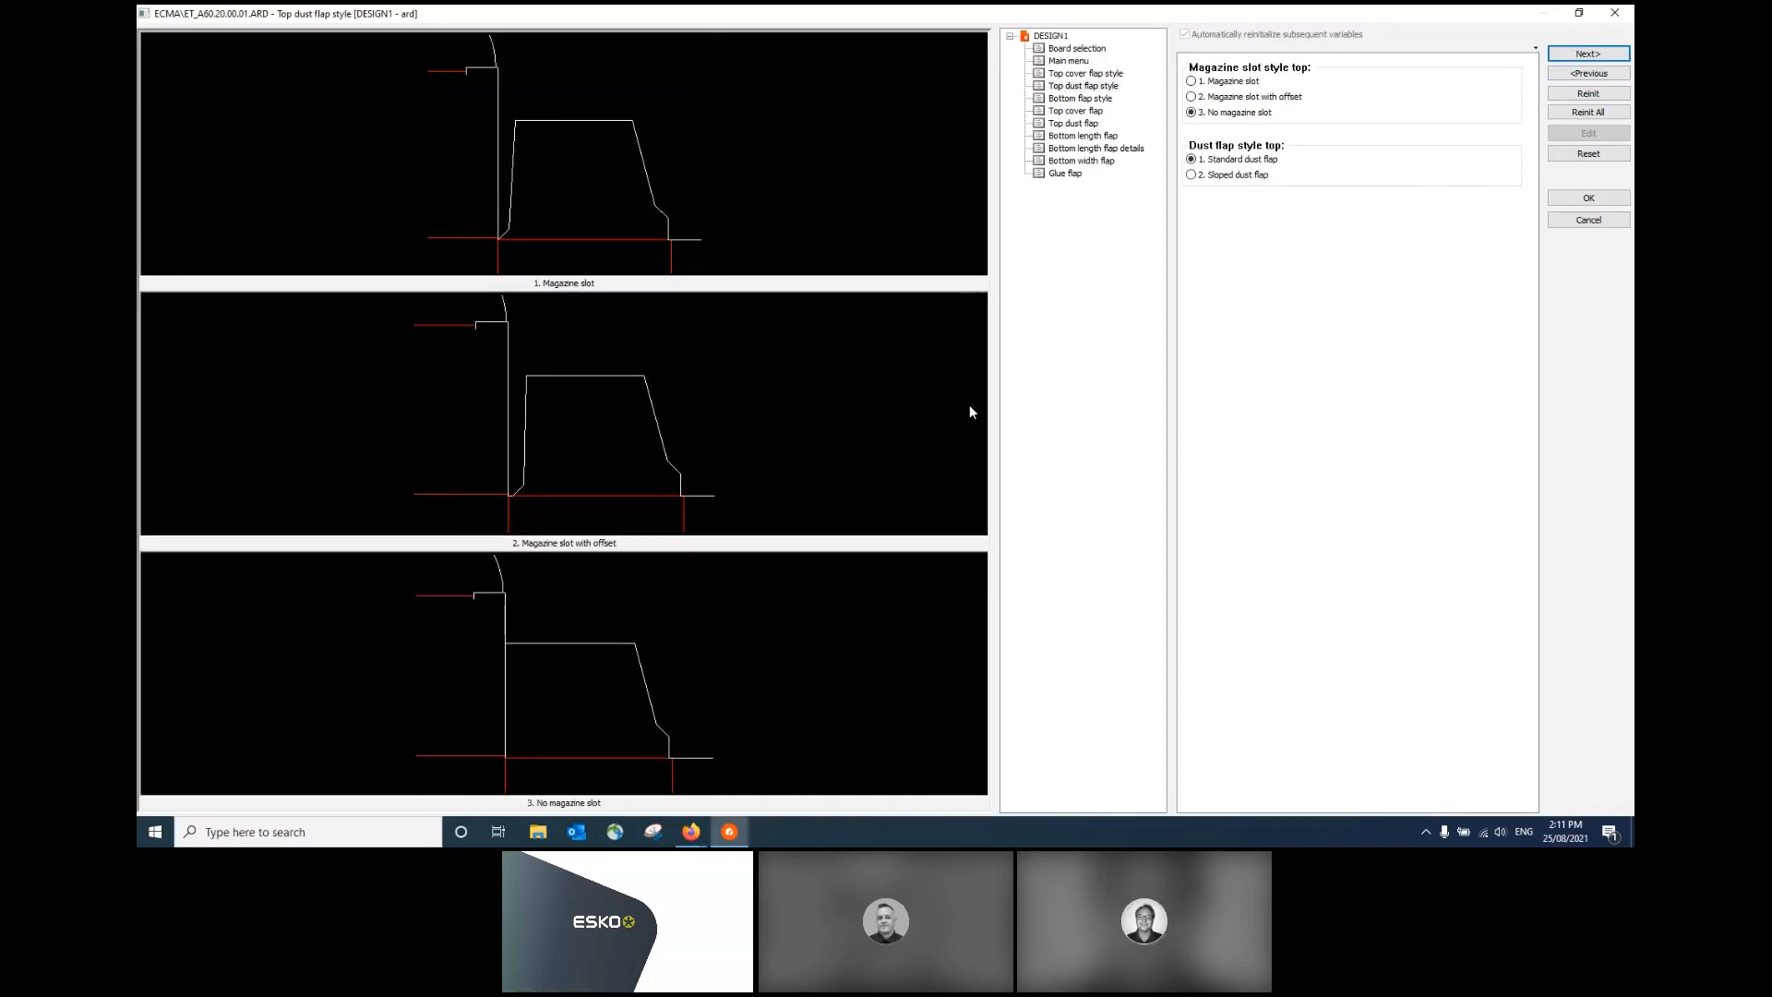
left_click(1576, 56)
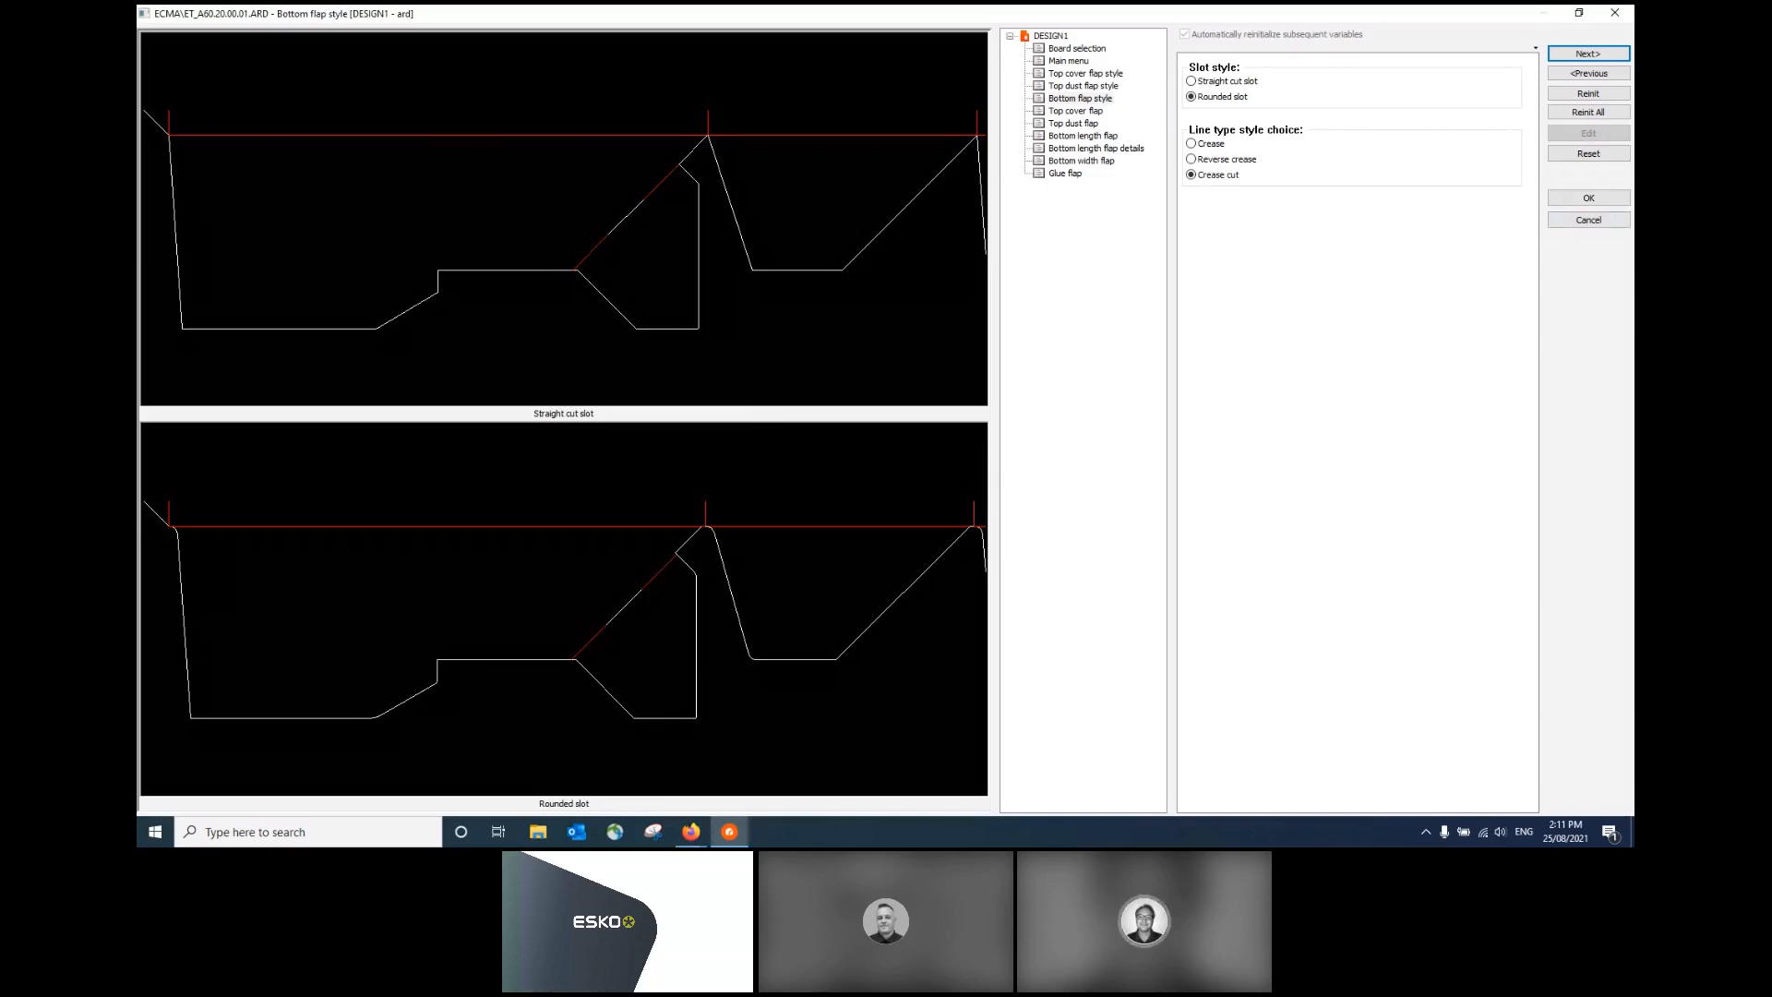
left_click(1609, 200)
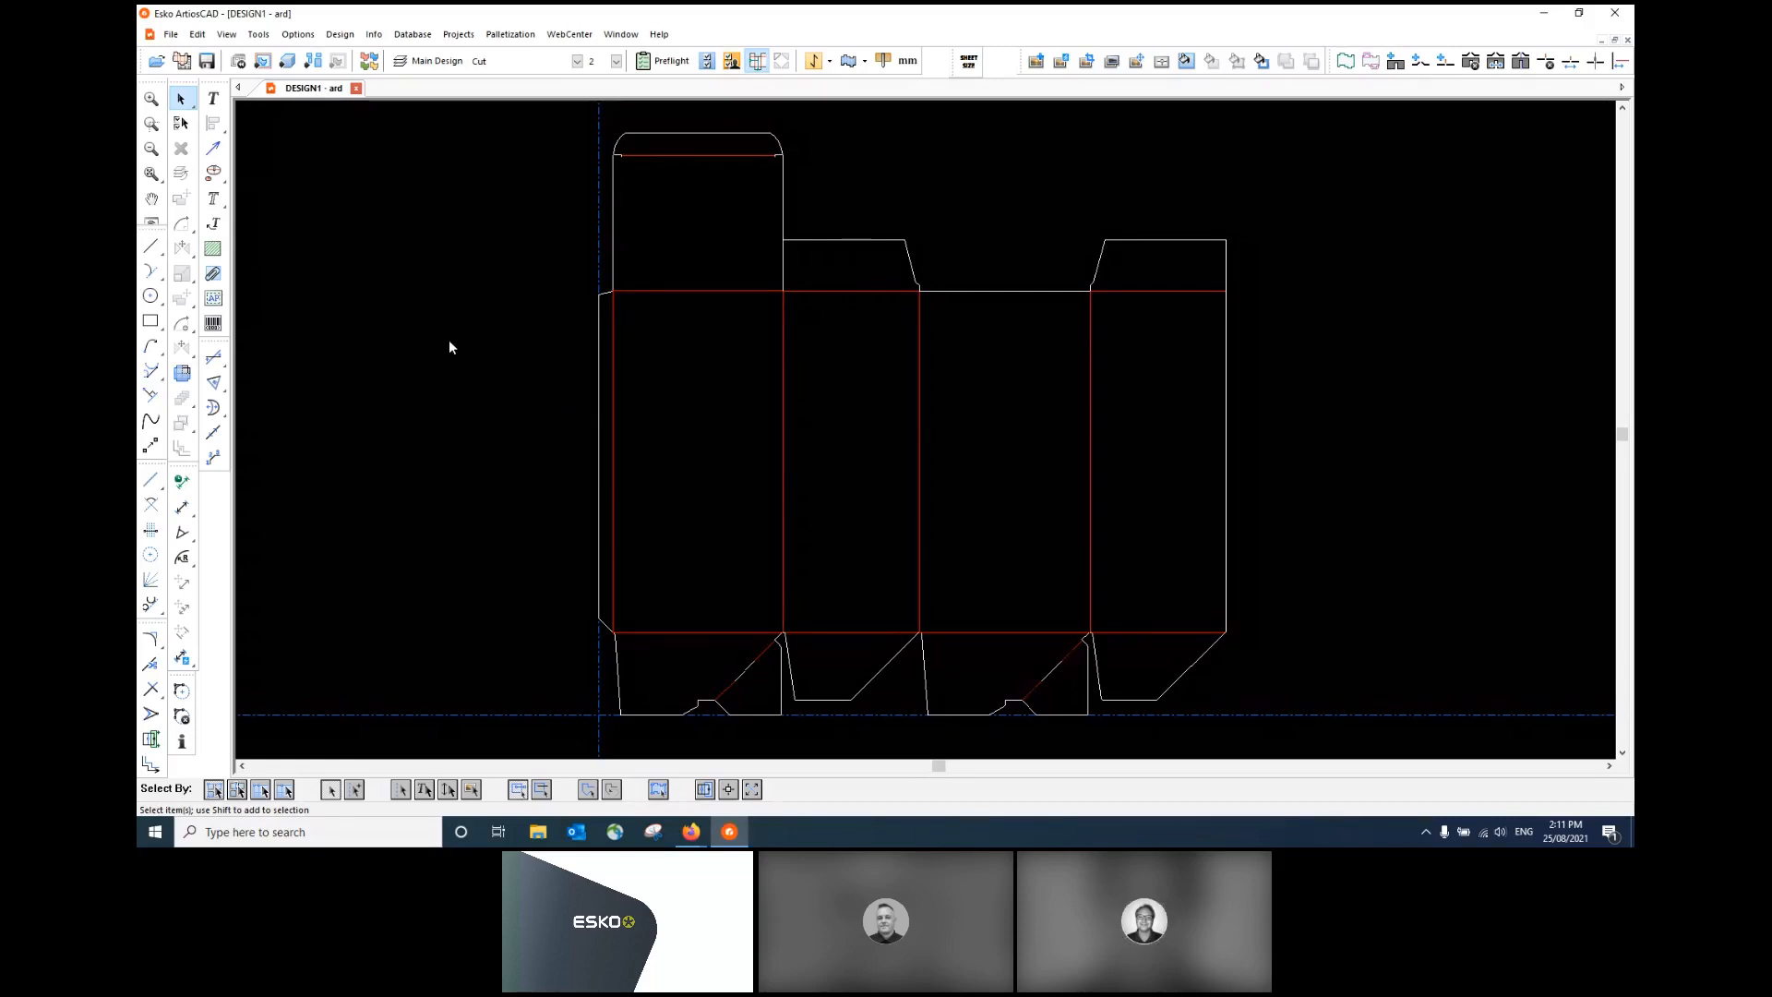
- Rebuild the design with L 75, W 50 and D 120, keeping the current flap styles
left_click(238, 65)
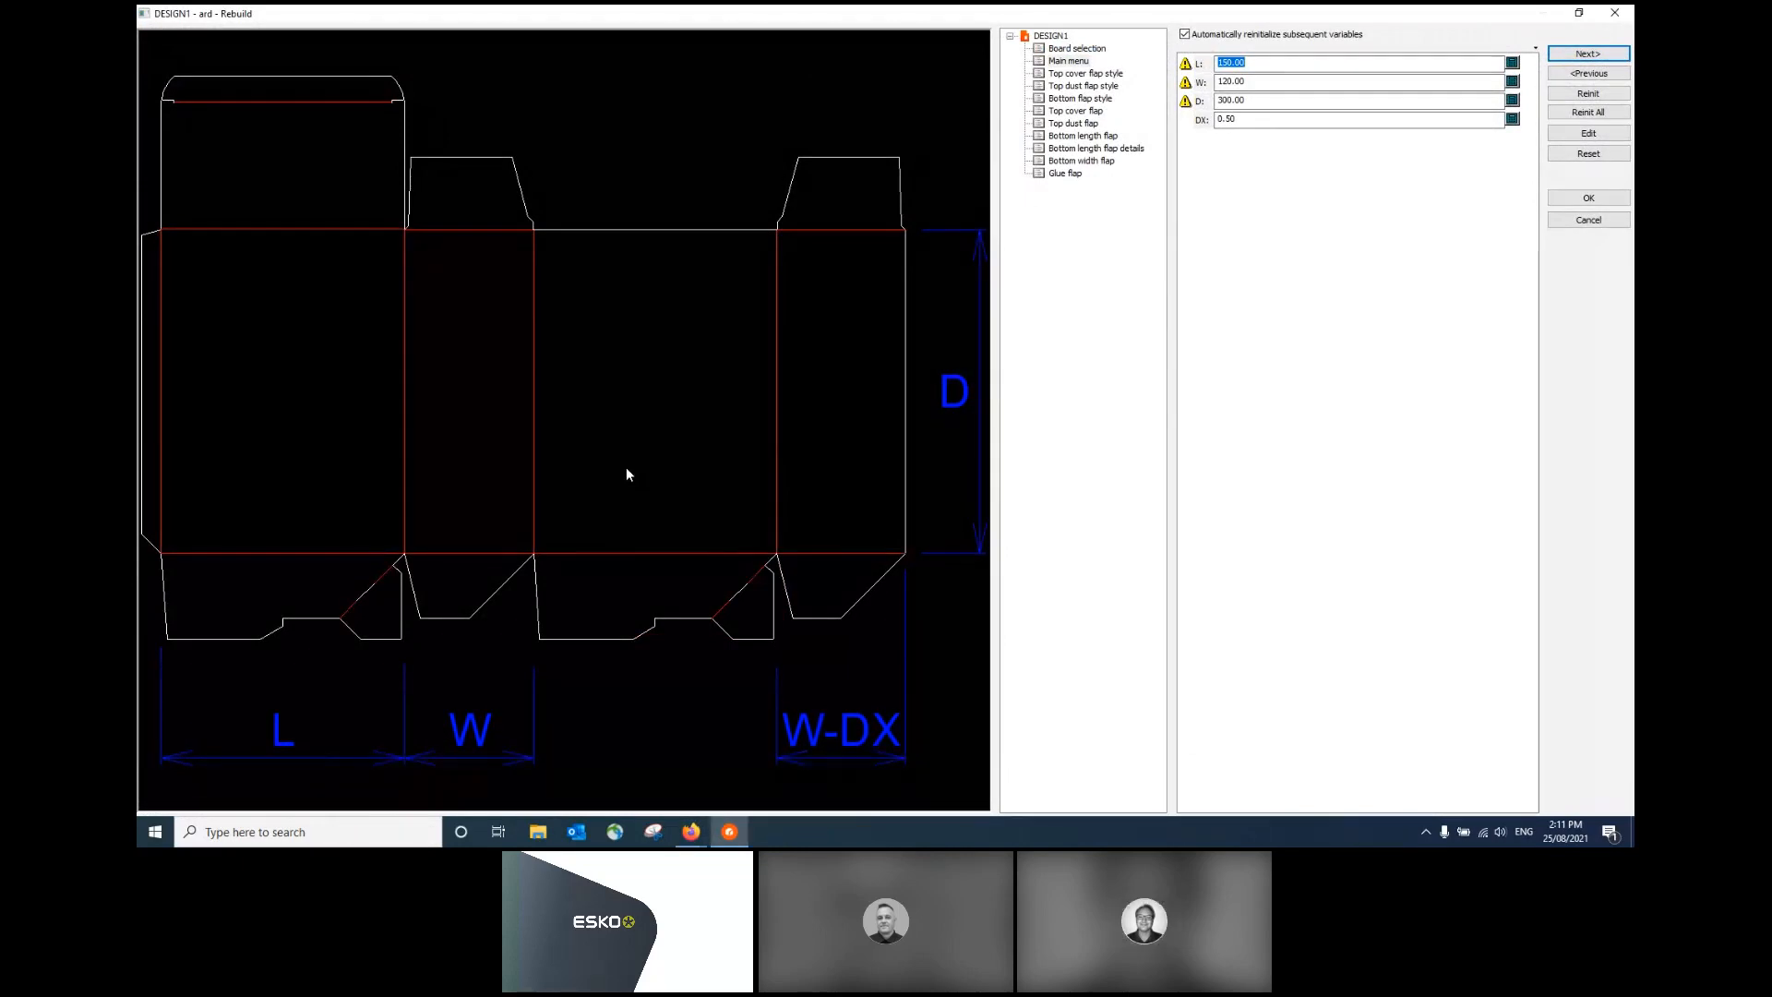
type("75")
key("Tab")
type("50")
key("Tab")
type("120")
left_click(1560, 54)
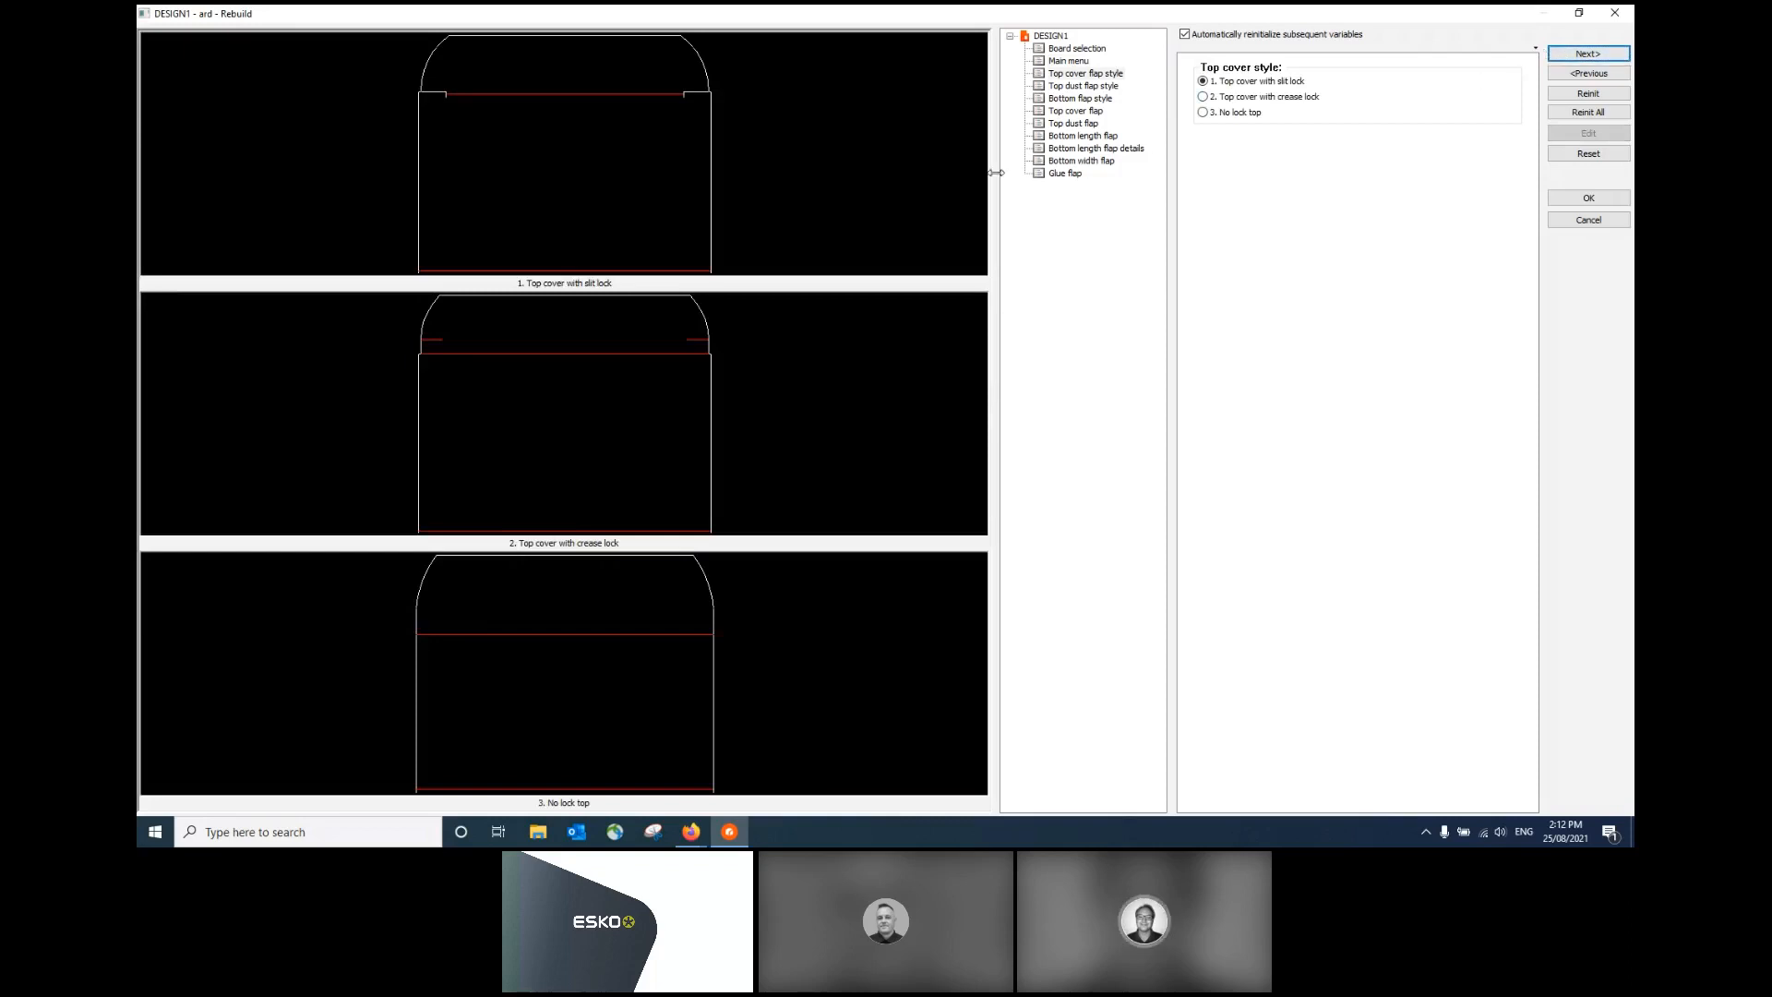
left_click(1613, 55)
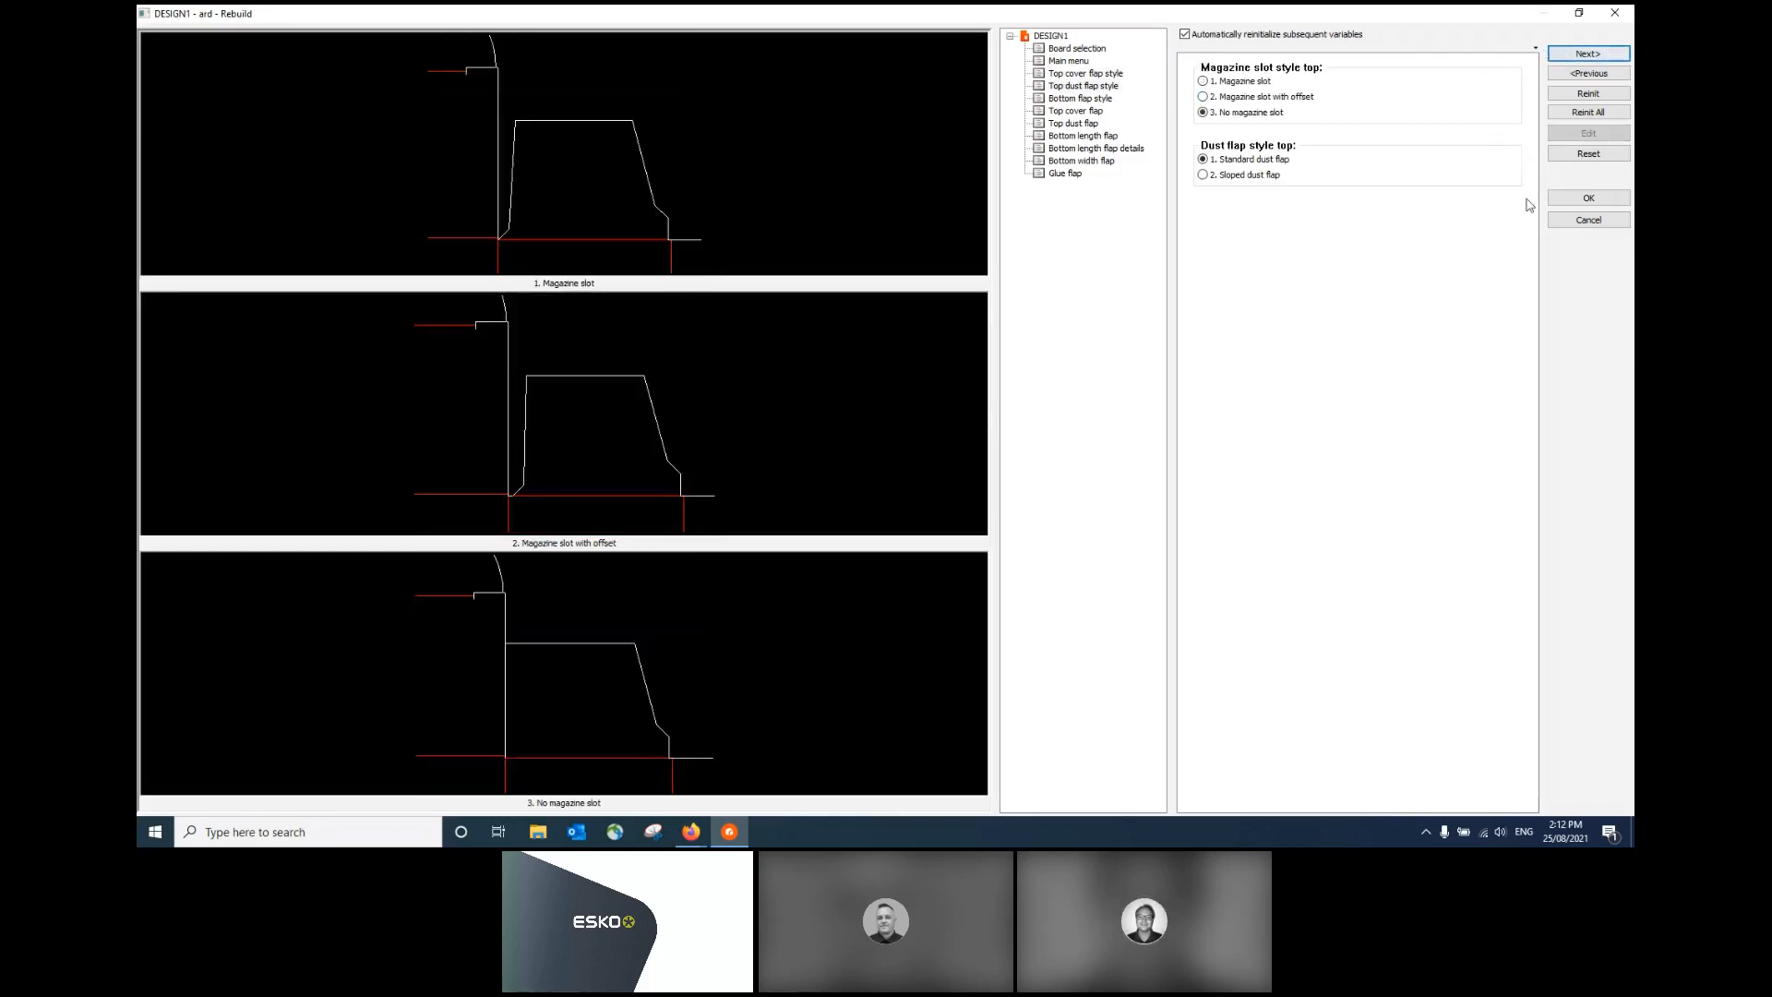
left_click(1574, 197)
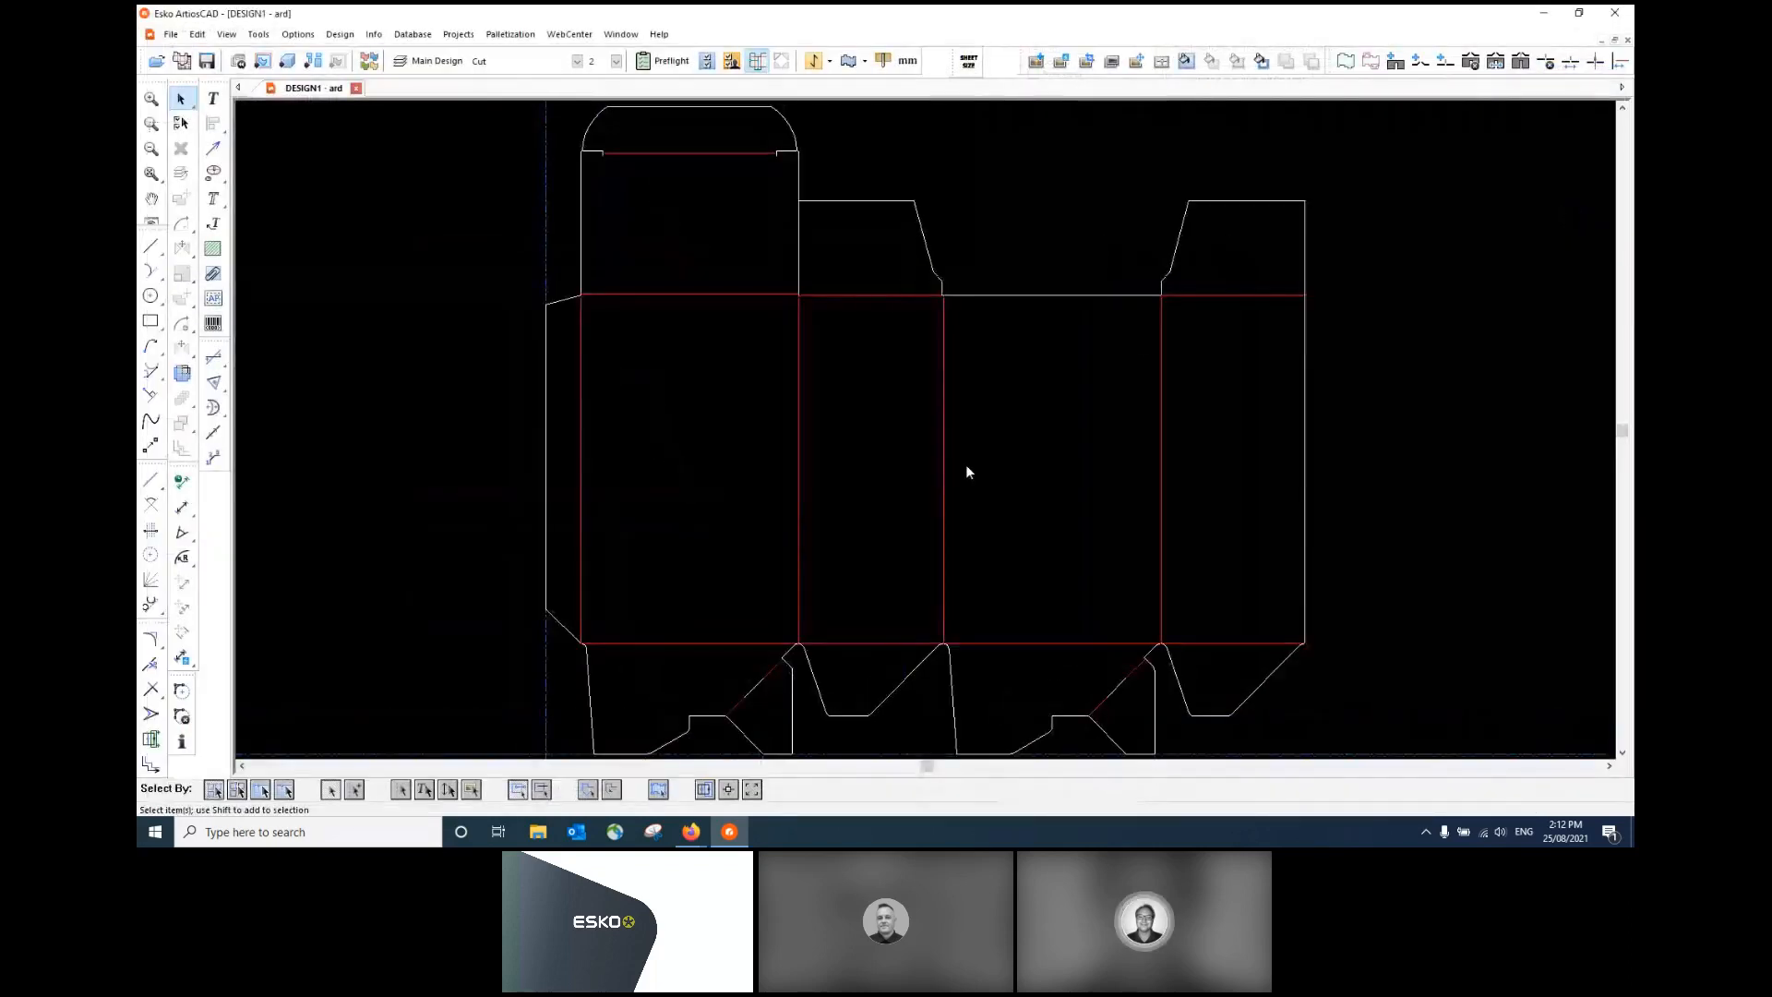
scroll(858, 378, "down", 1)
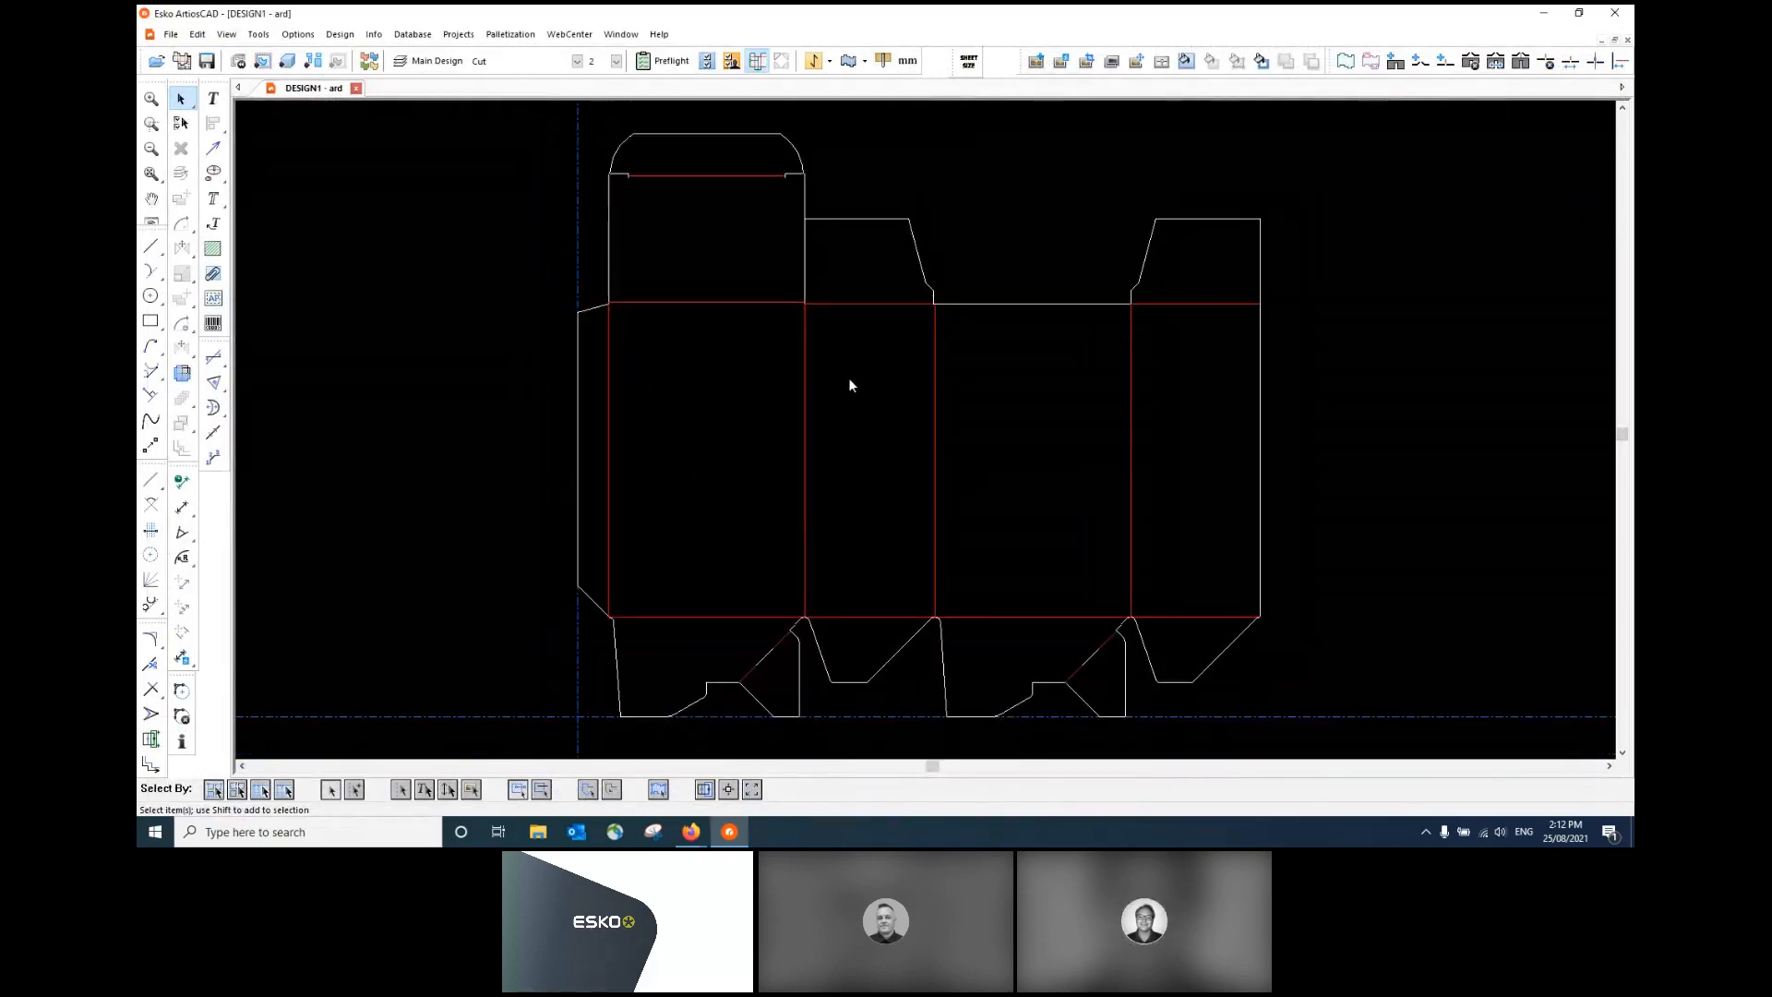
scroll(816, 377, "down", 2)
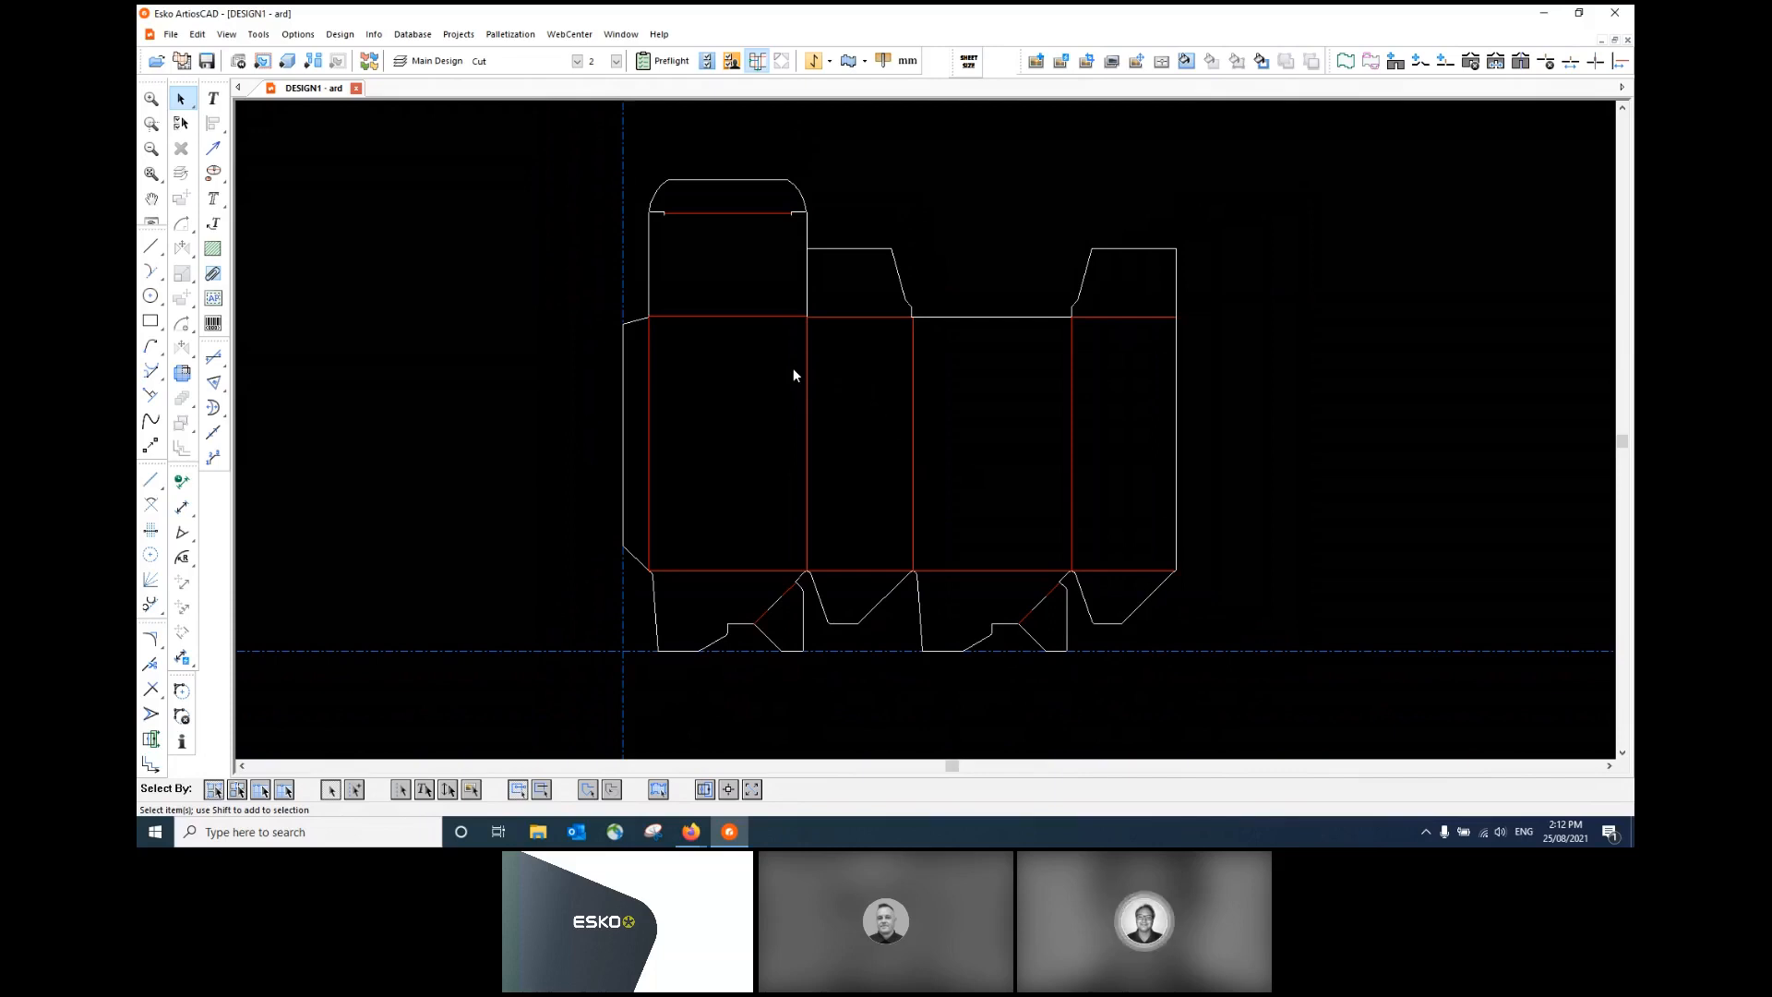
scroll(701, 366, "down", 2)
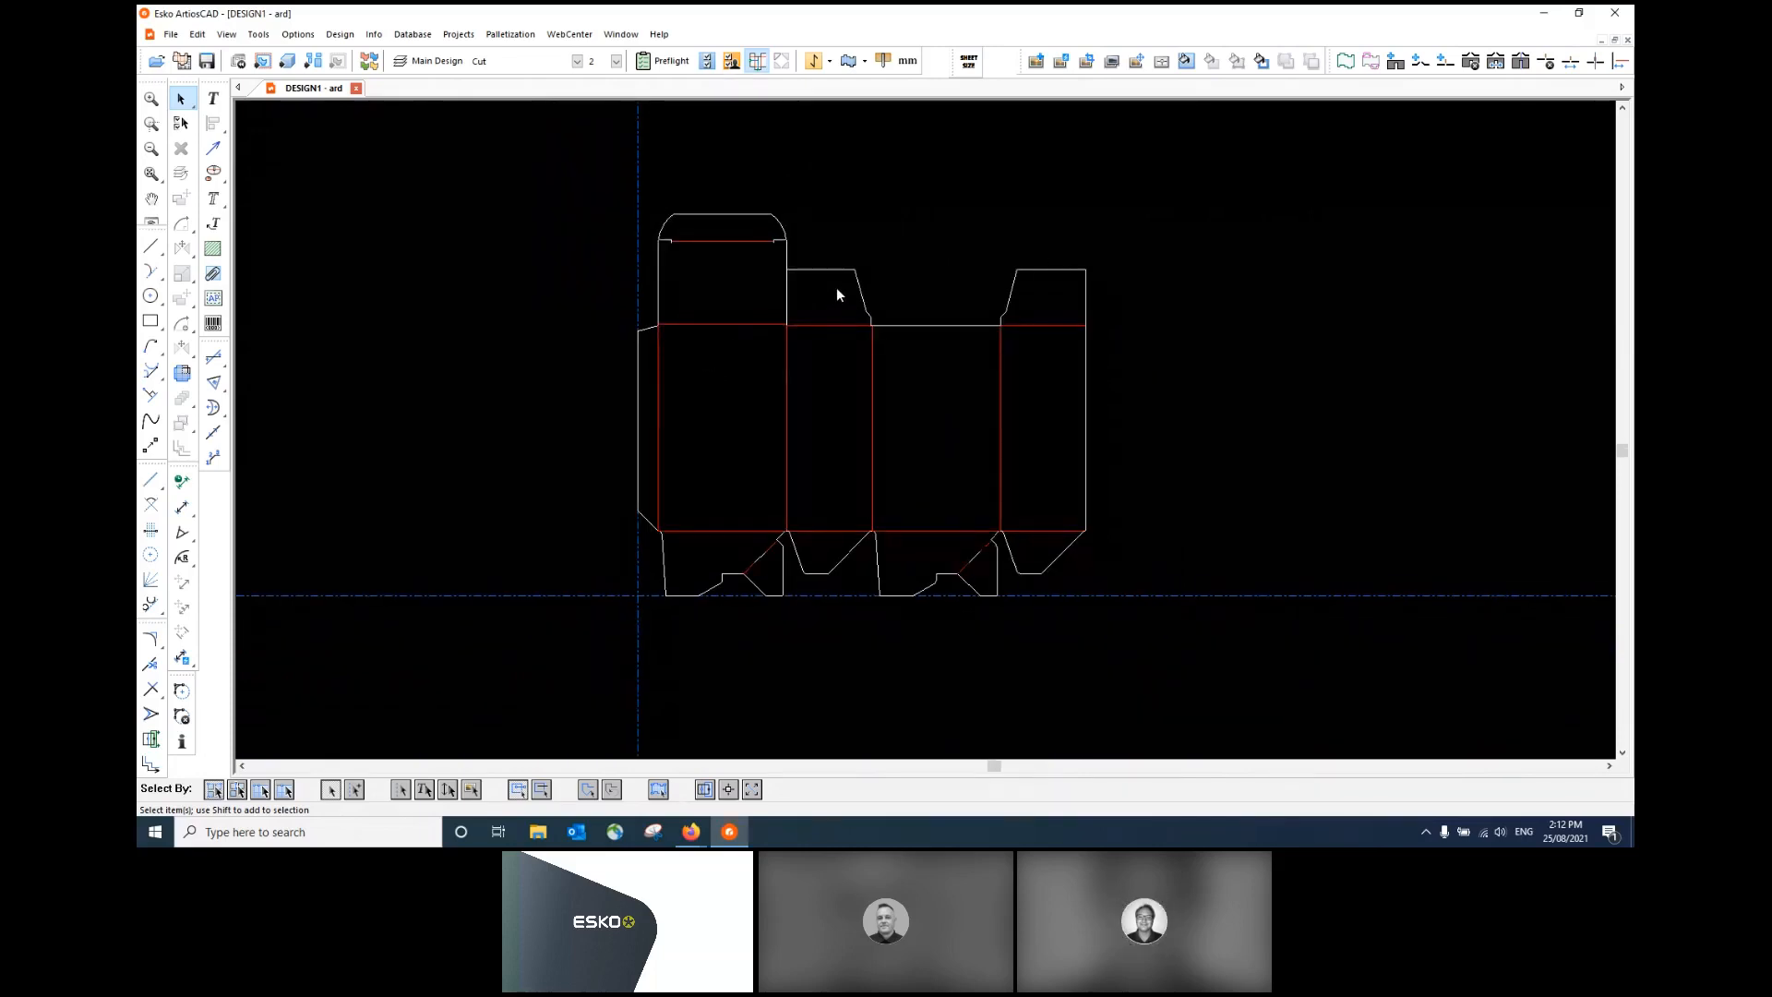
scroll(836, 286, "up", 2)
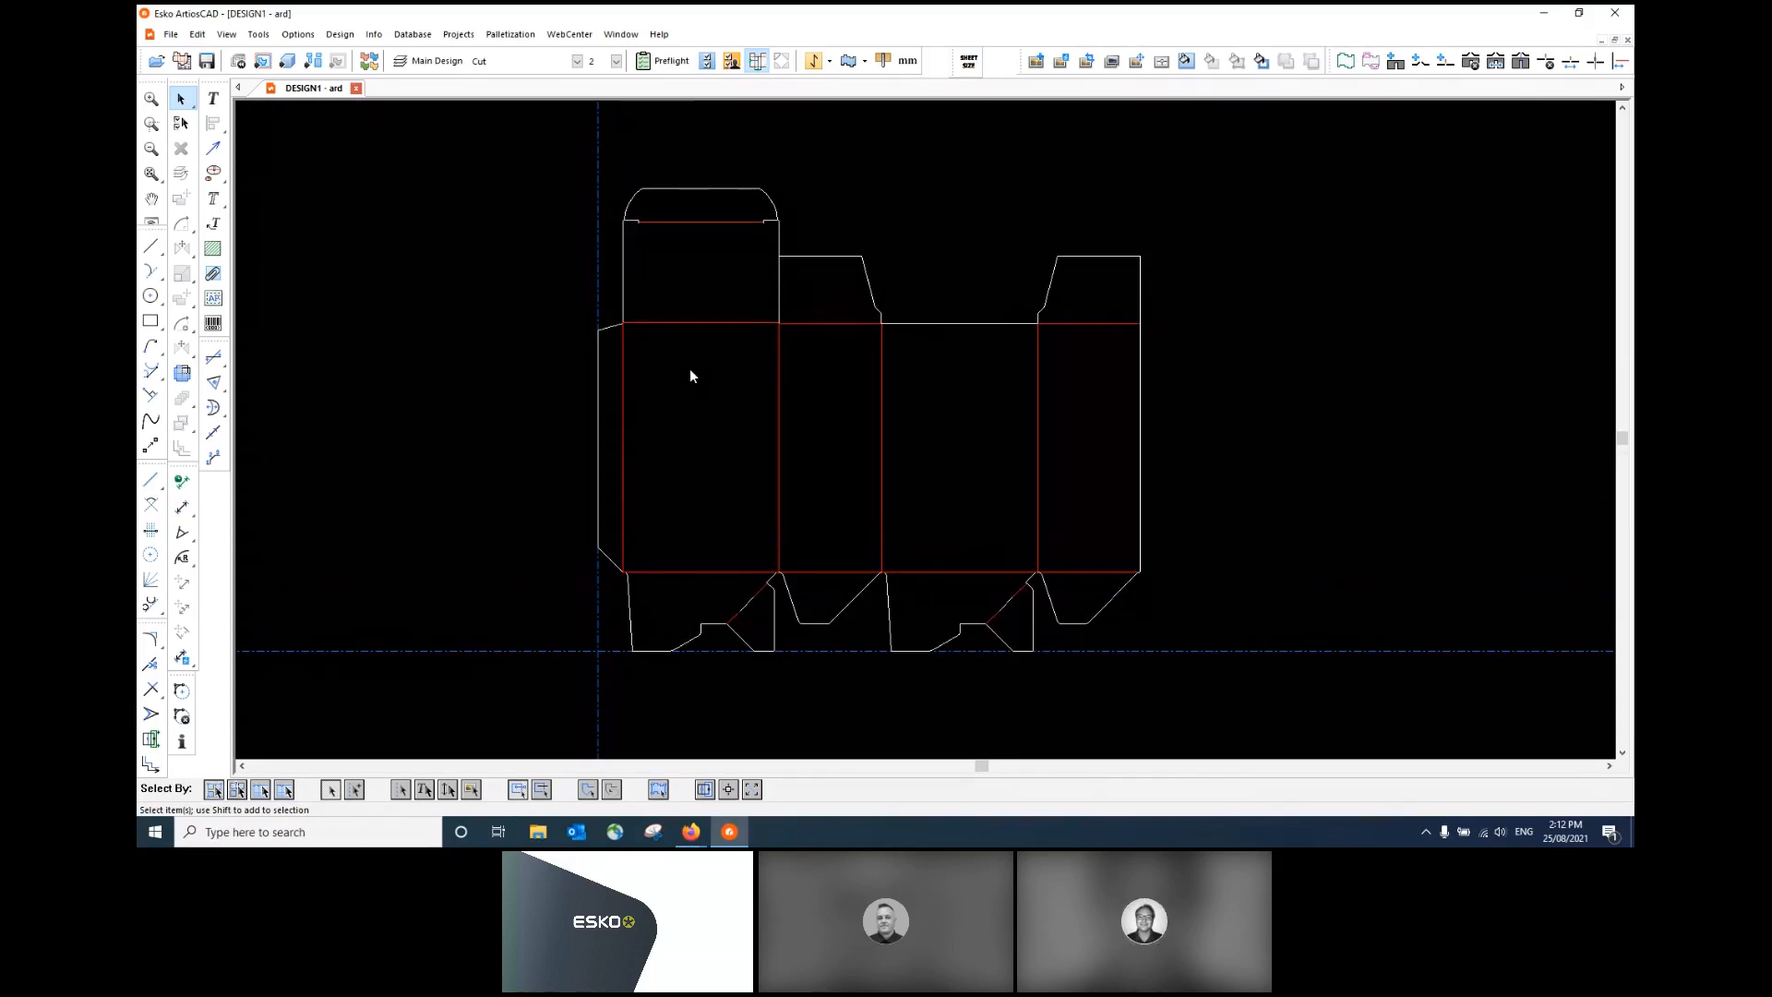
- Save the design in the Designs folder under the file name Folding Carton
left_click(208, 63)
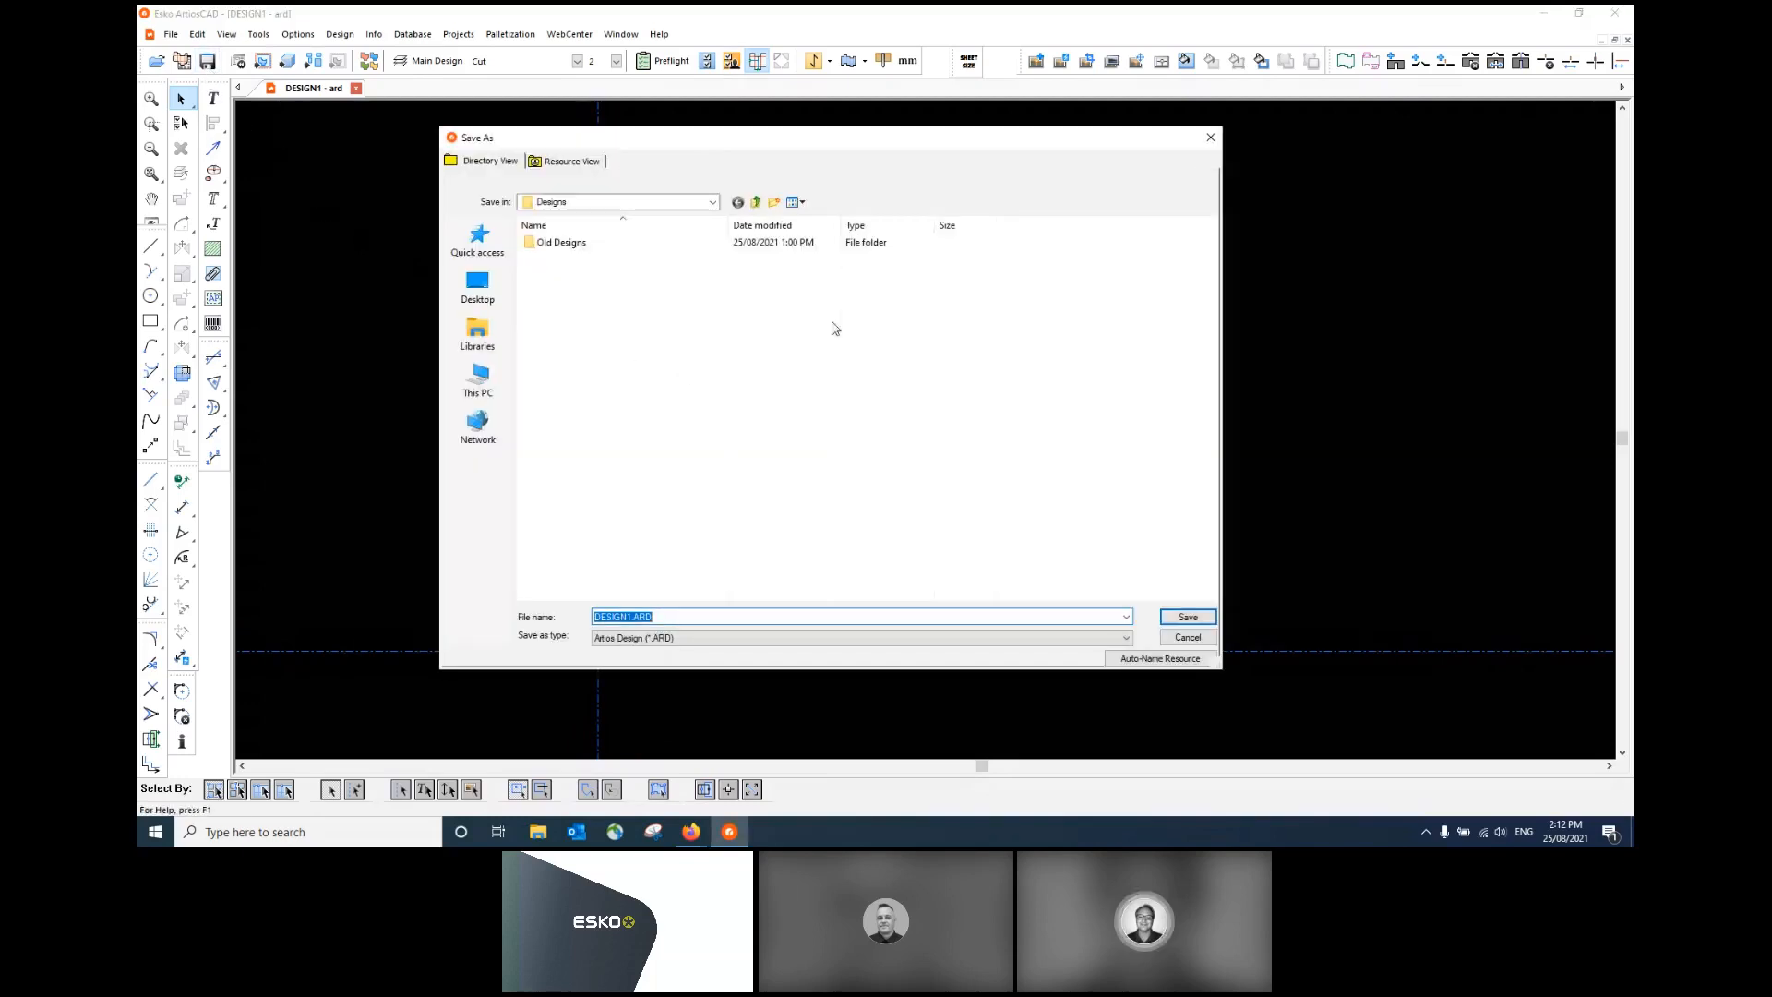
left_click(633, 618)
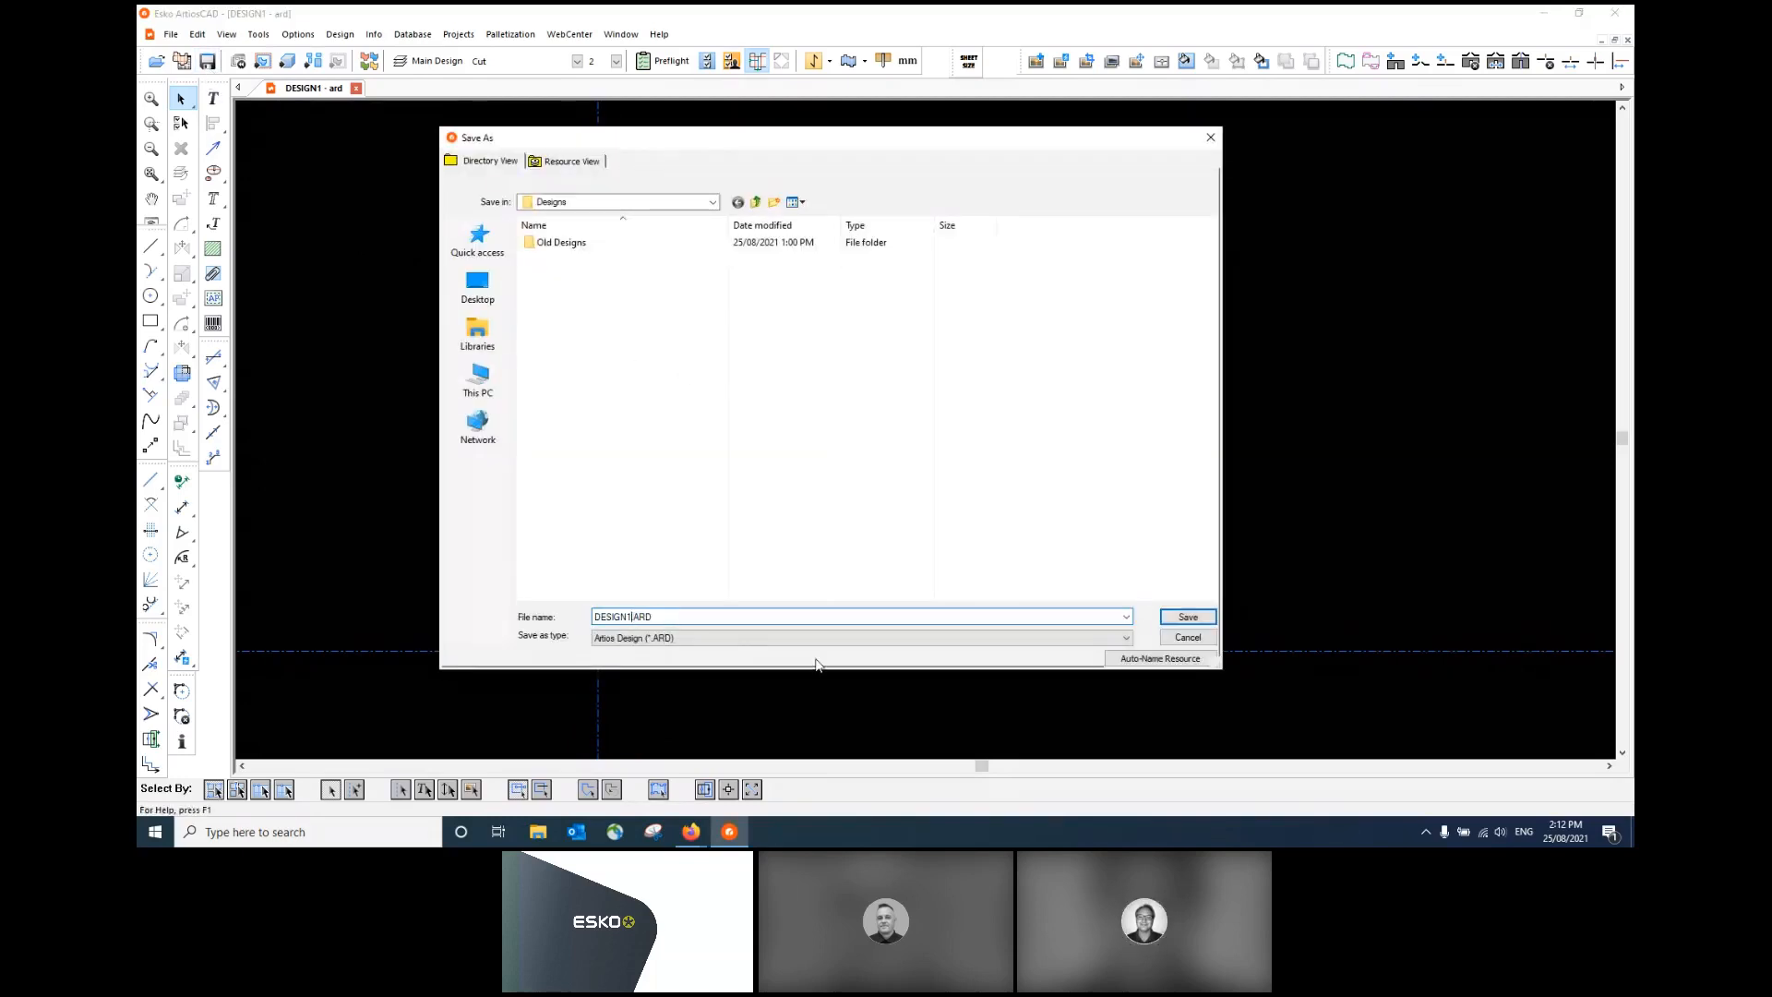
key("BackSpace")
key("BackSpace")
key("BackSpace")
key("BackSpace")
key("BackSpace")
key("BackSpace")
key("BackSpace")
type("Folding Caarton")
key("BackSpace")
key("BackSpace")
key("BackSpace")
key("BackSpace")
key("BackSpace")
type("rton")
left_click(1188, 616)
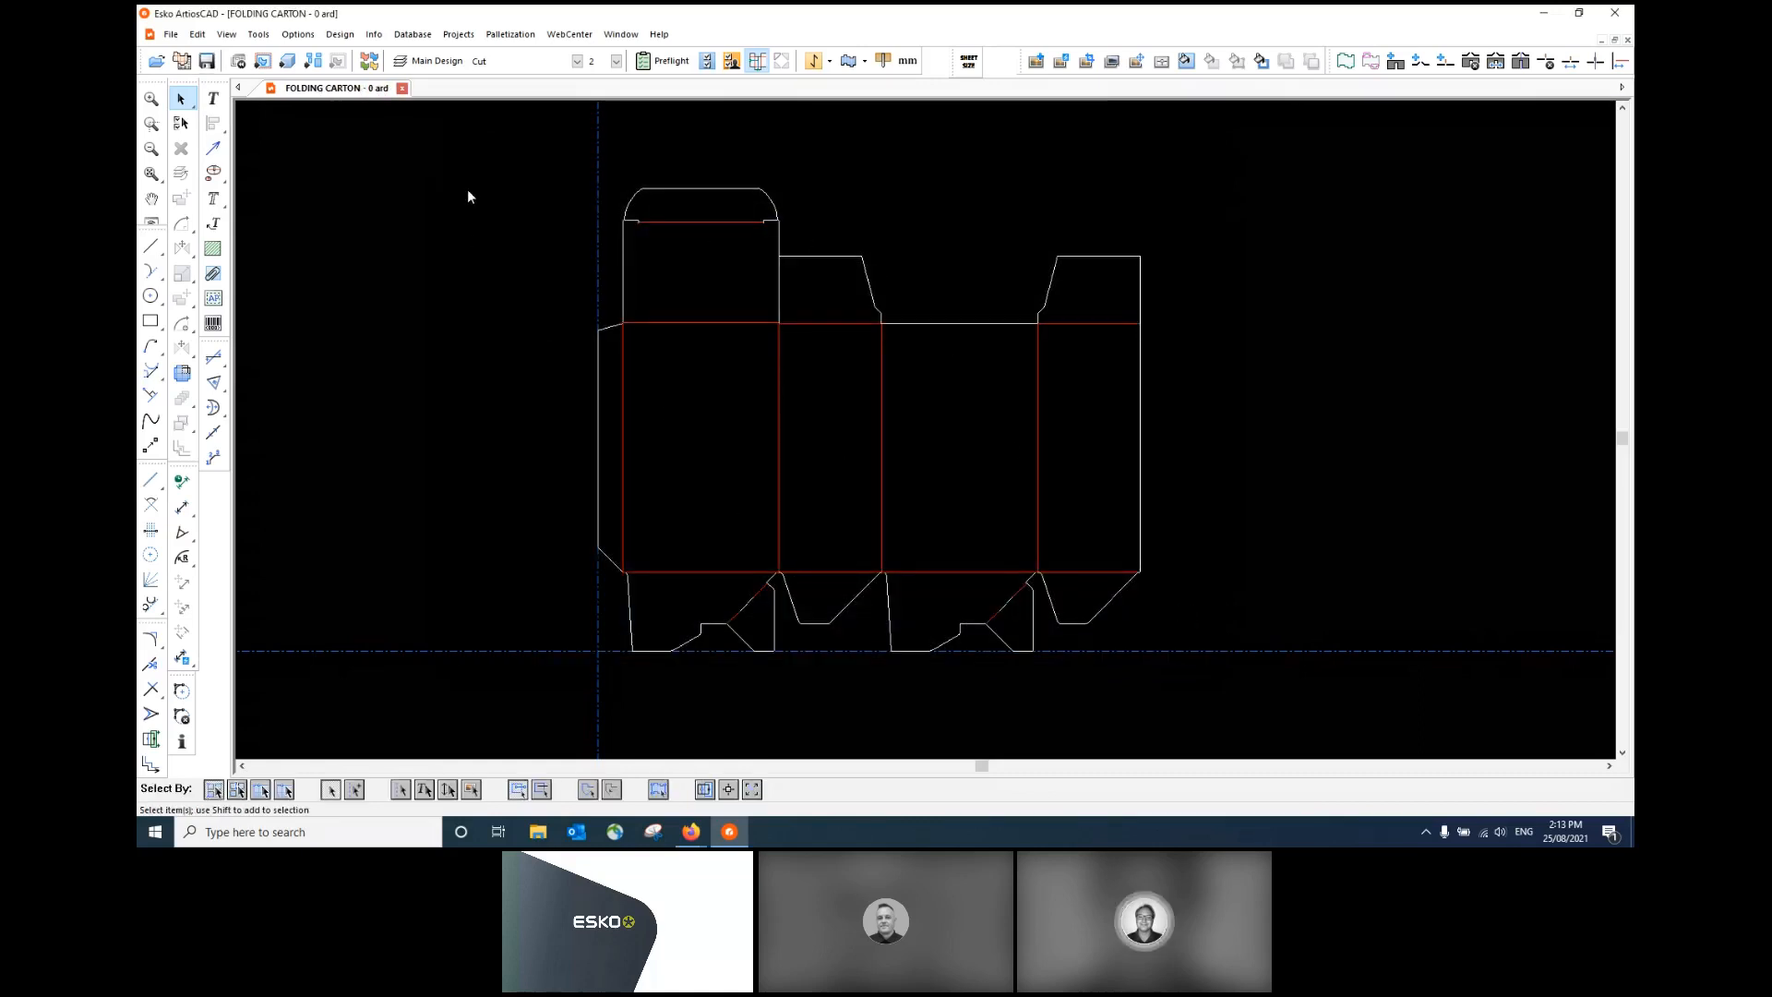
- Open the design's database information and set both the customer and the owner to Esko Graphics Pte Ltd
left_click(412, 34)
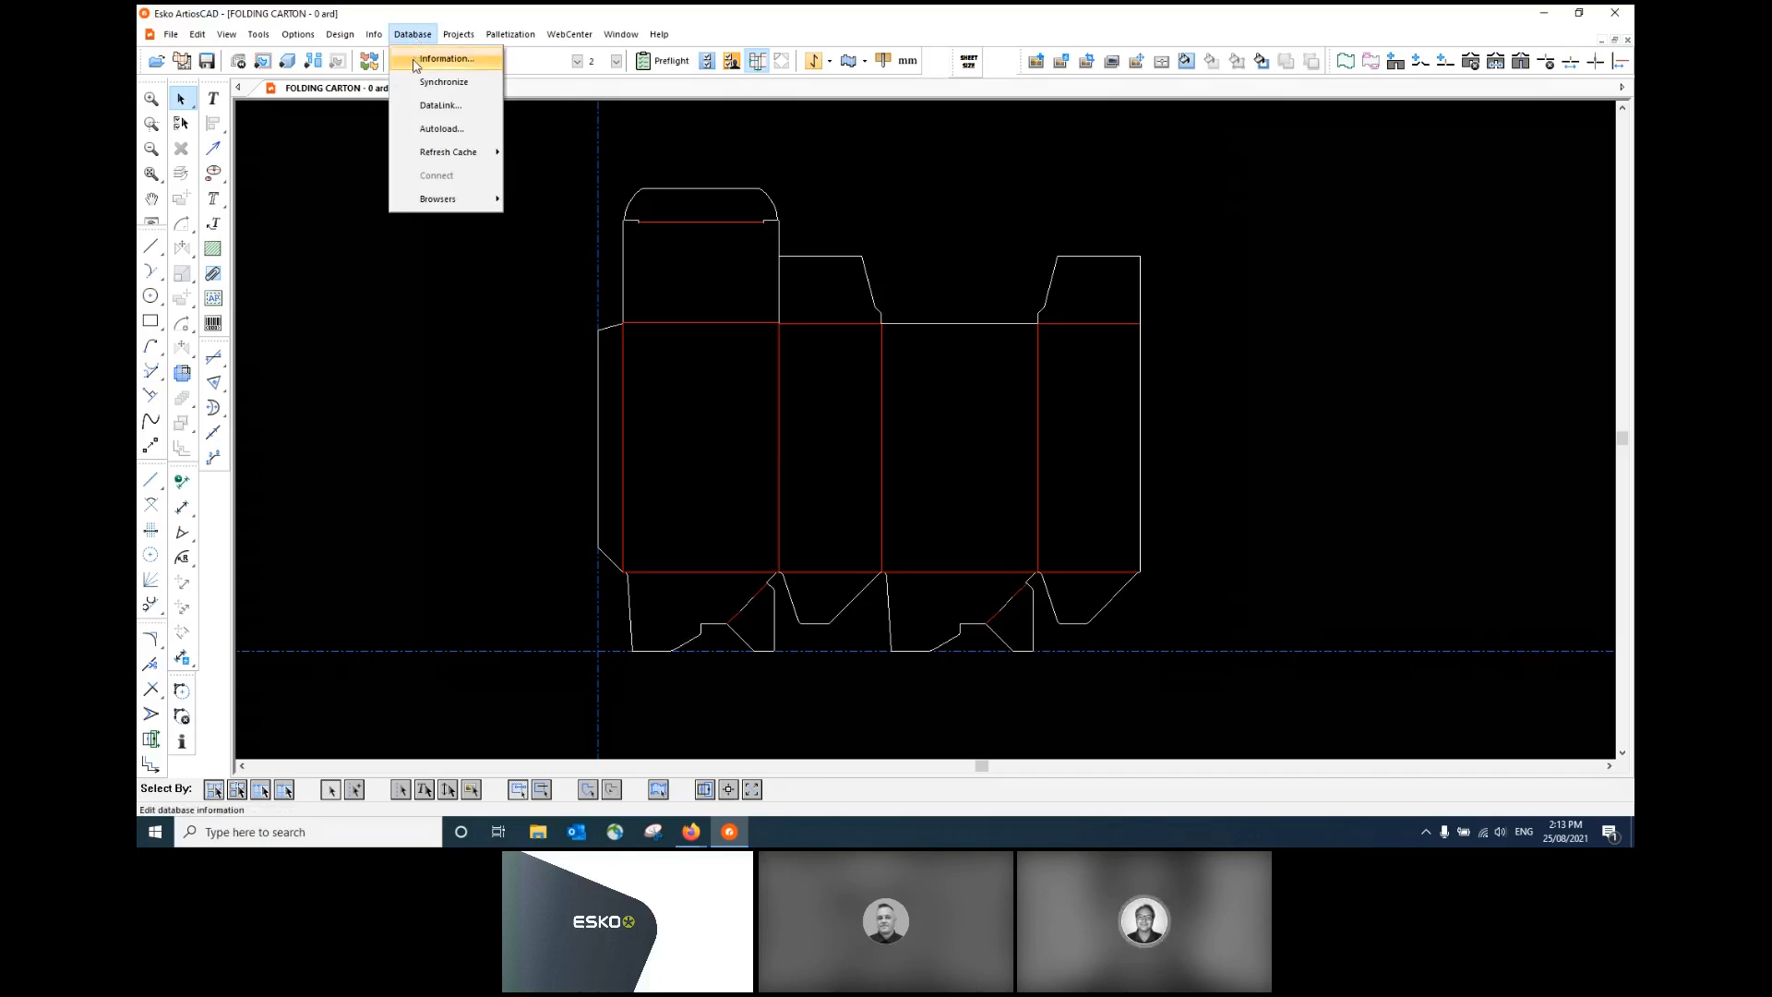
left_click(420, 59)
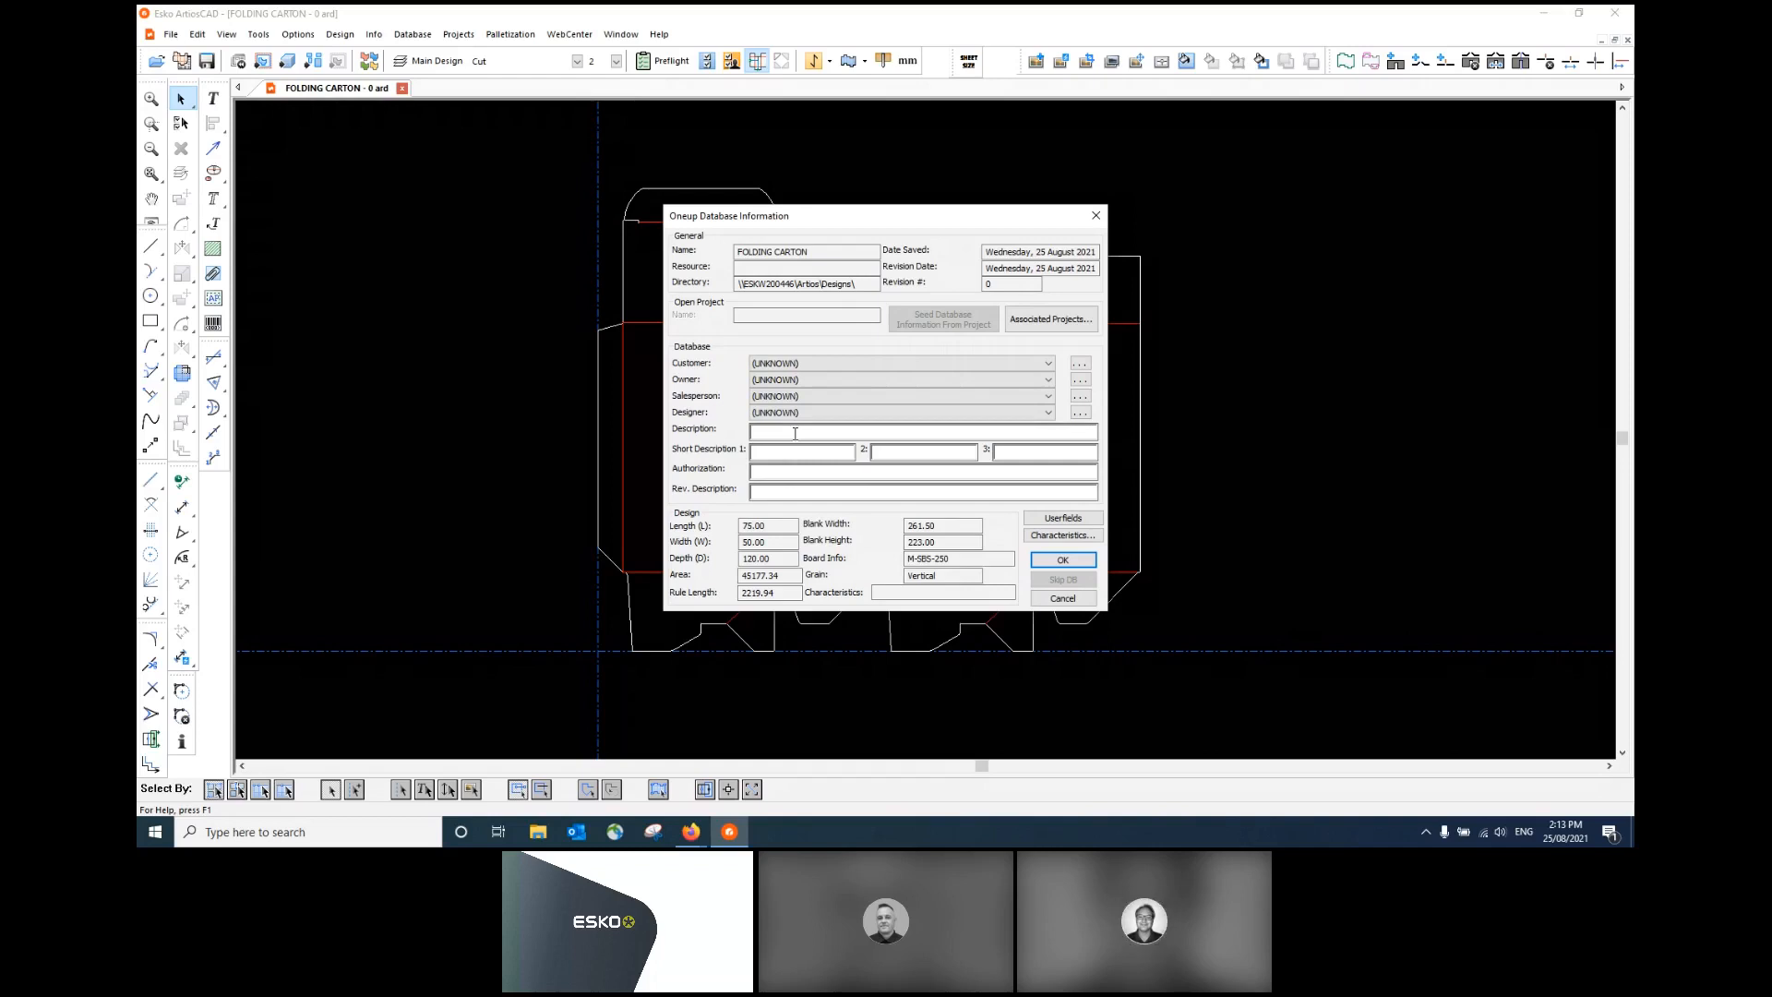
left_click(891, 364)
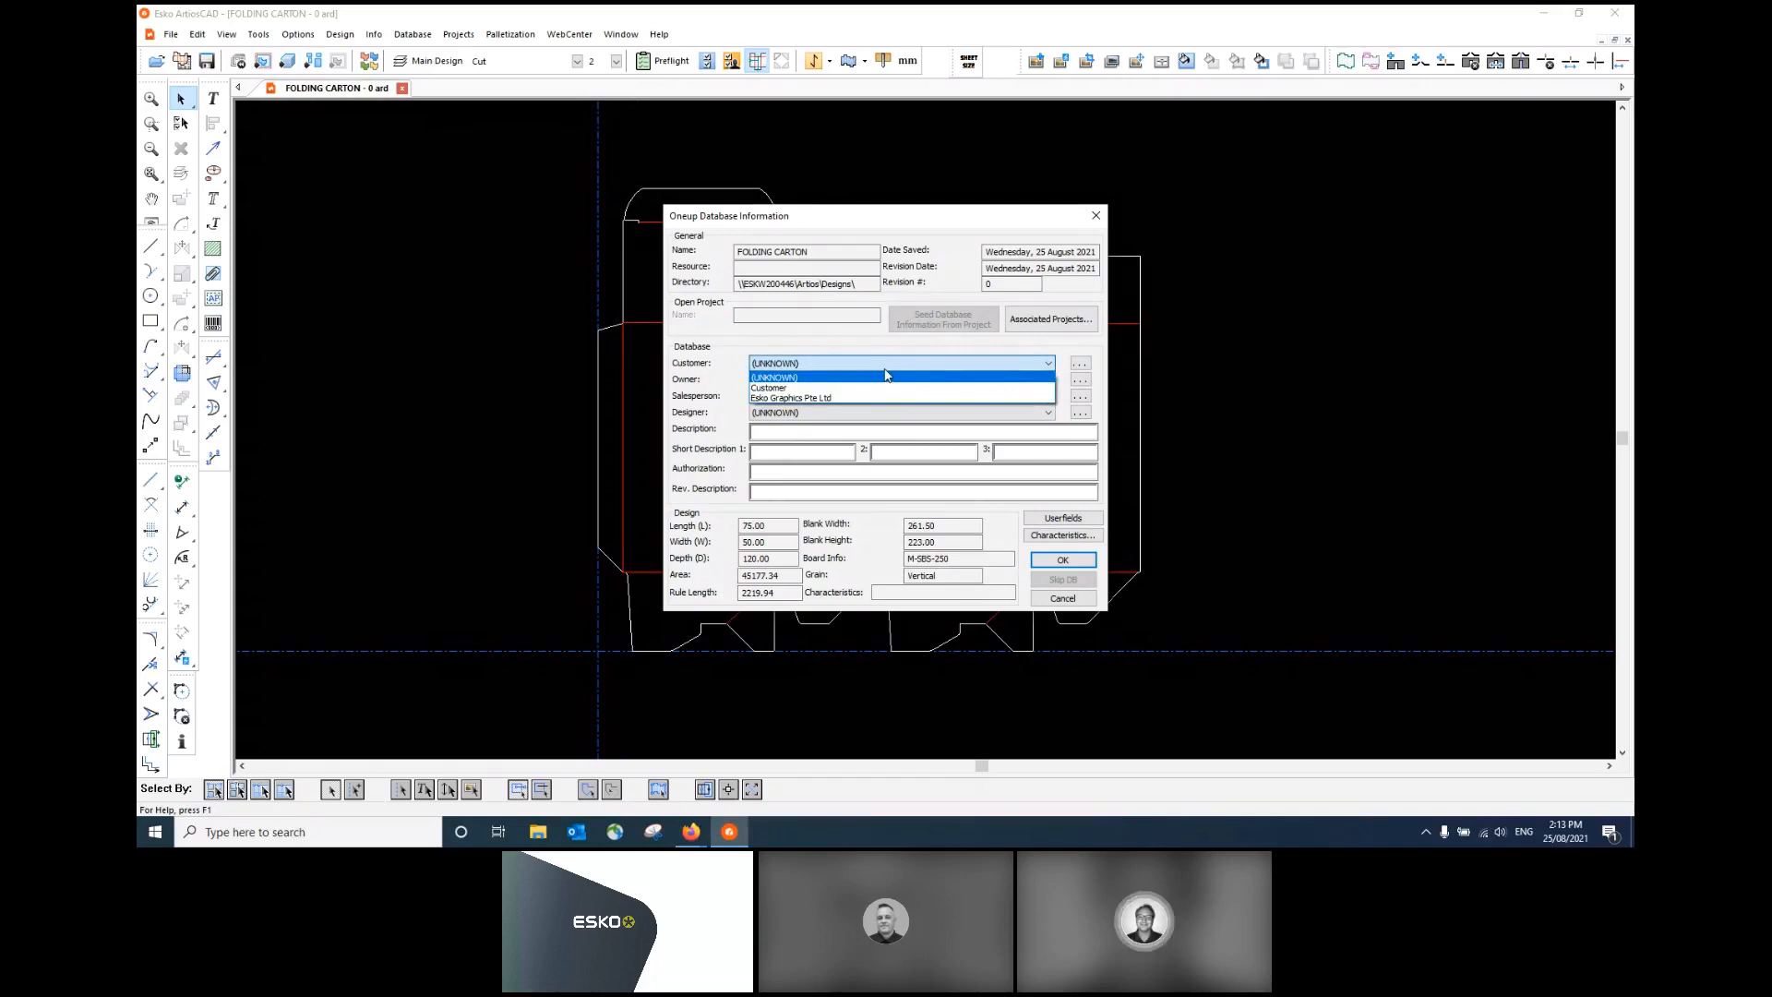
left_click(889, 398)
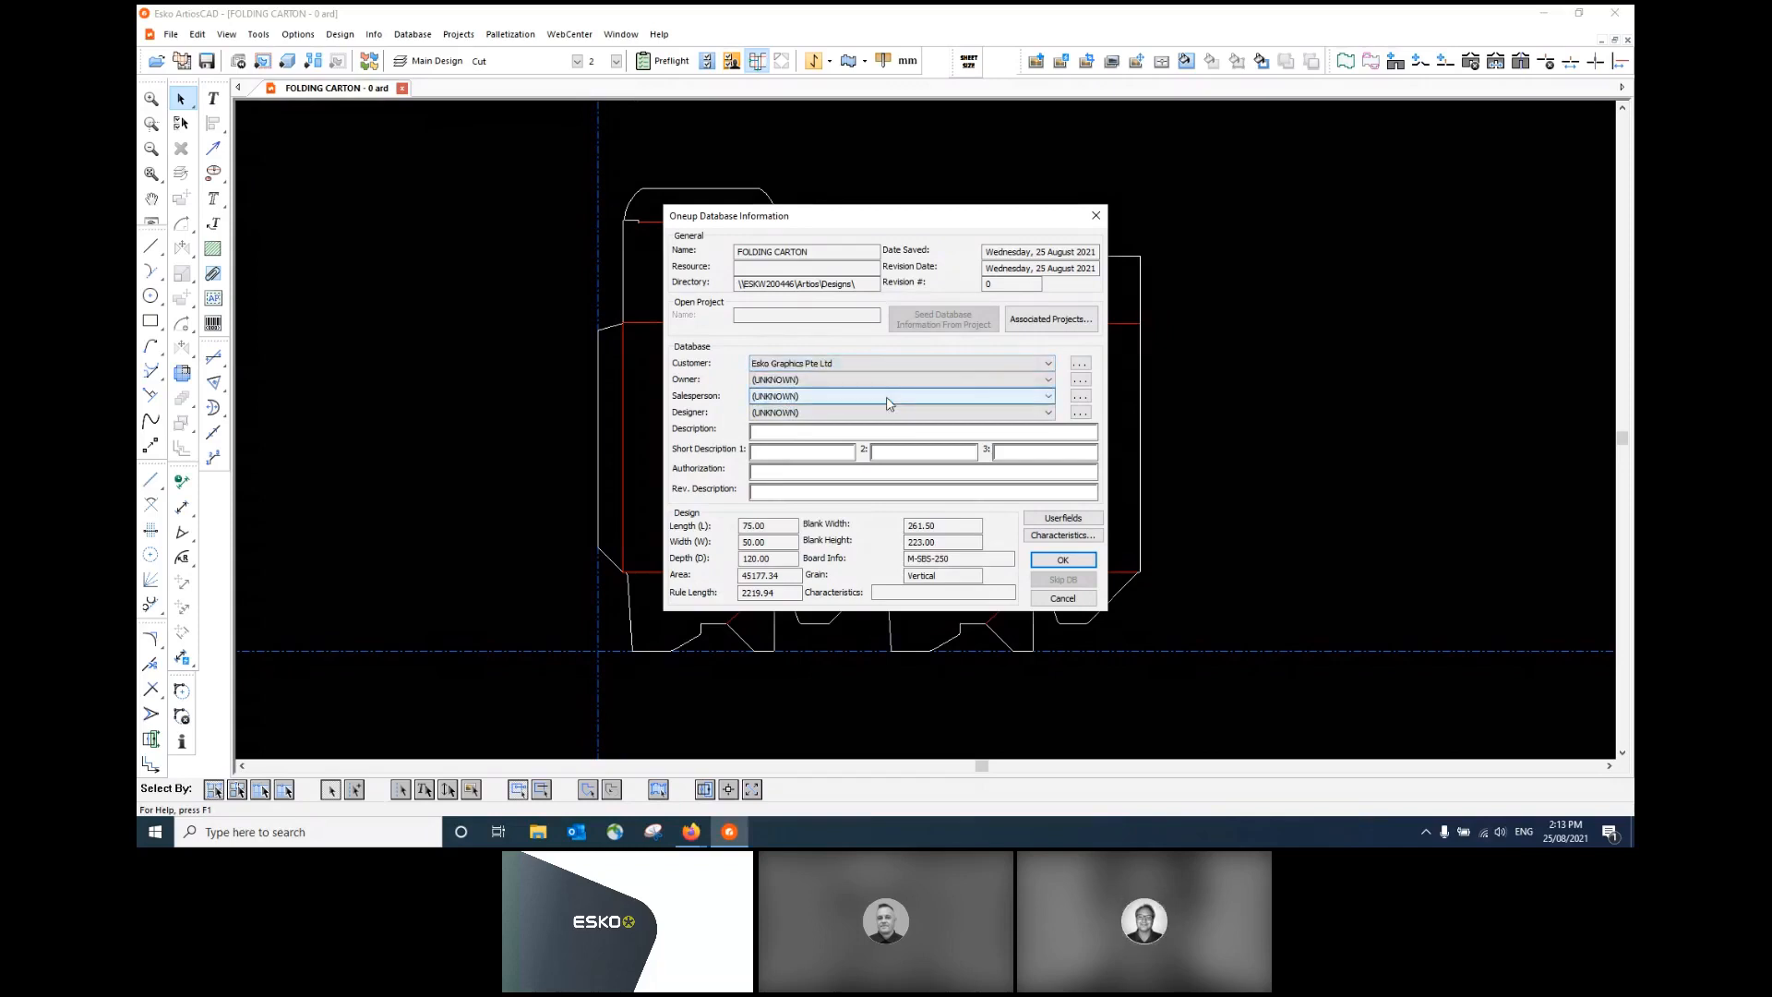
left_click(817, 381)
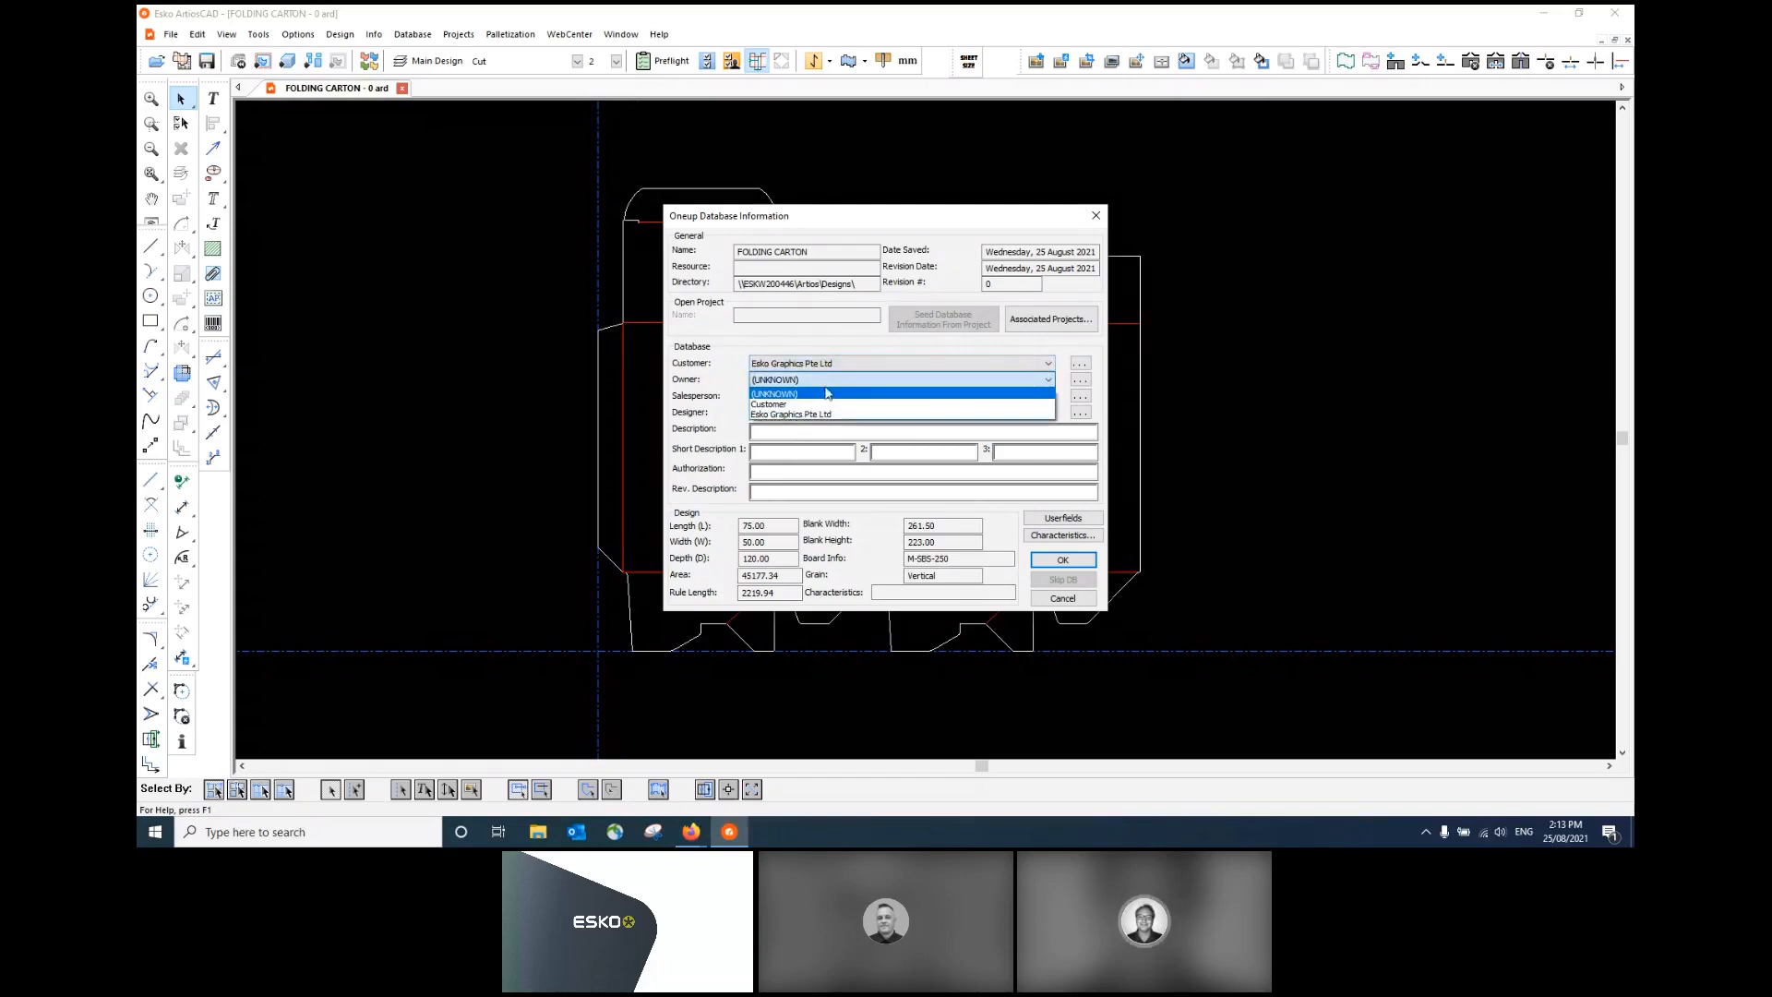
left_click(819, 414)
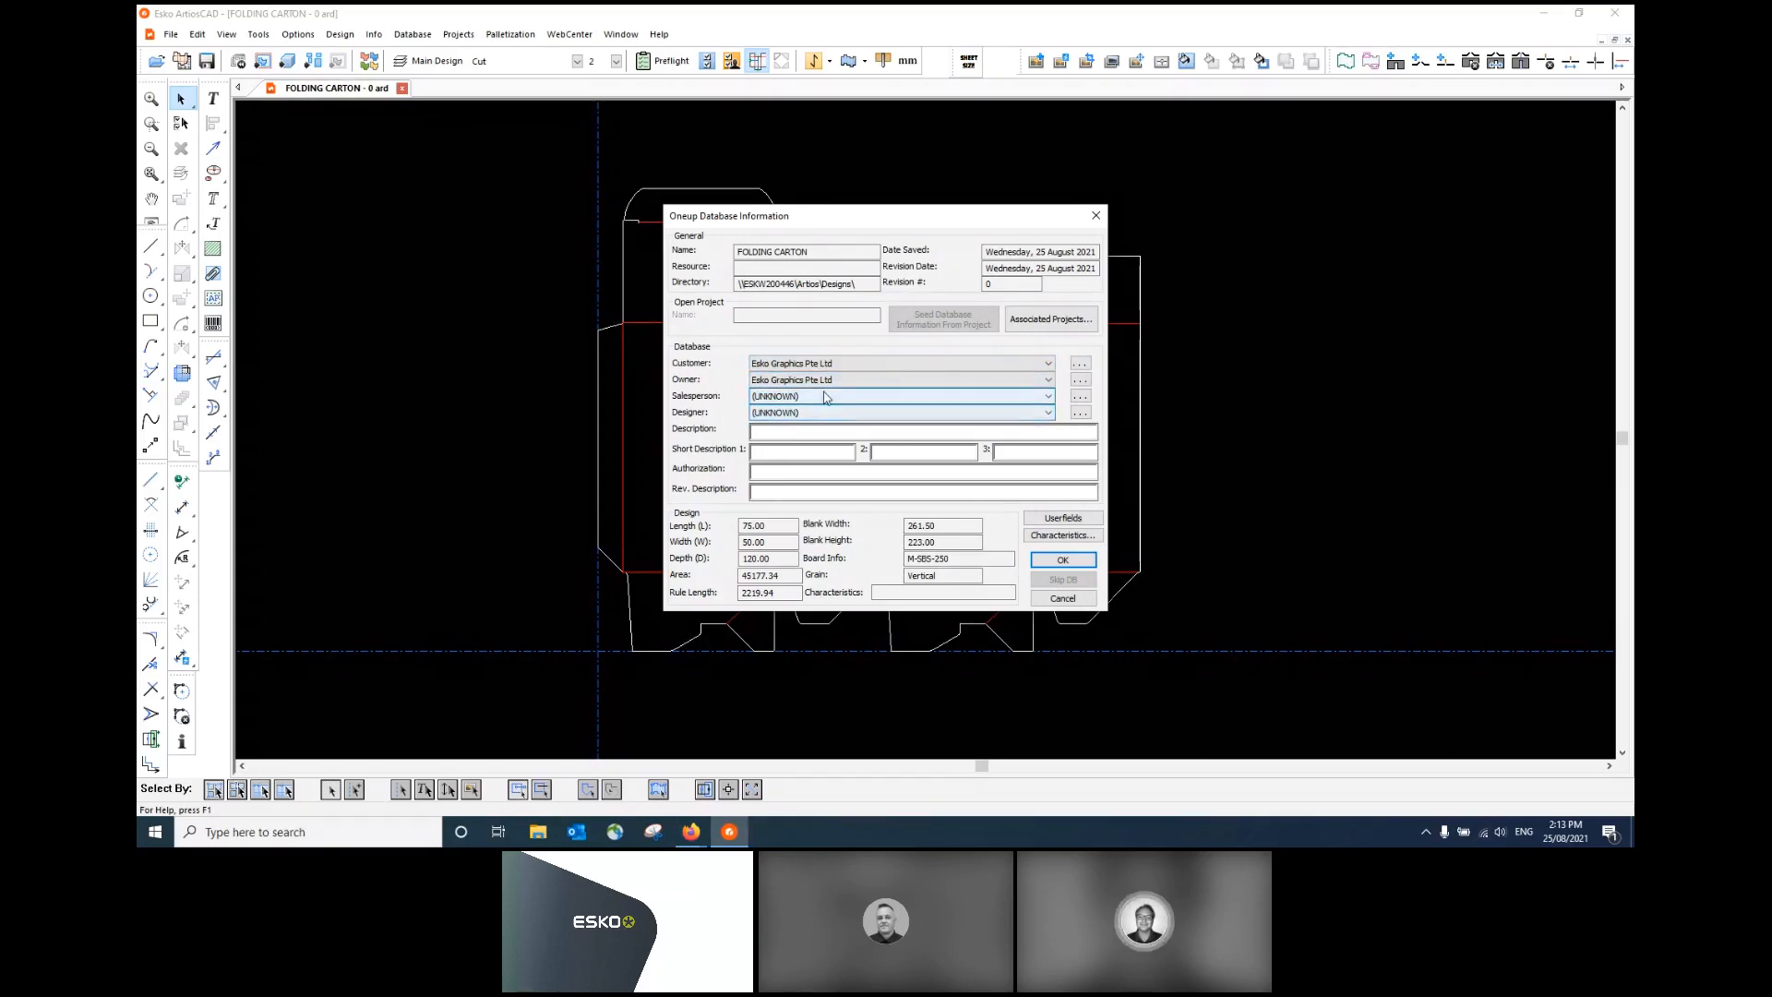
- Assign a salesperson and a designer to the design in its database information
left_click(824, 396)
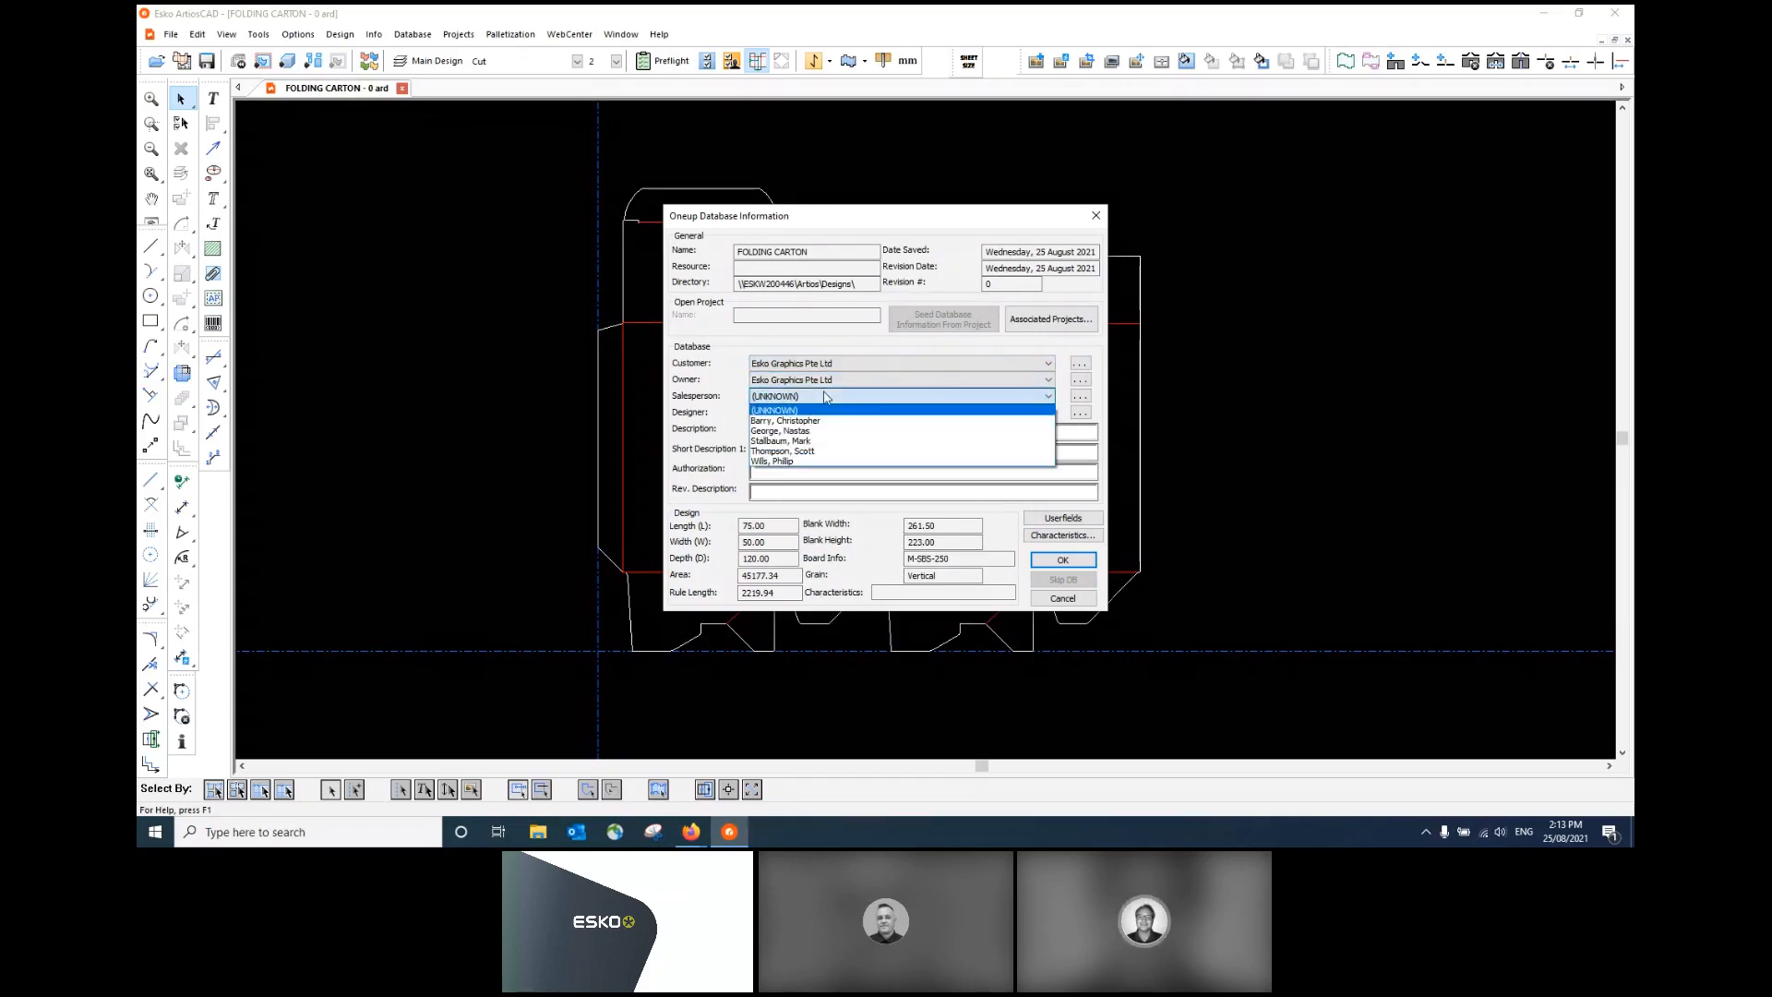
left_click(831, 452)
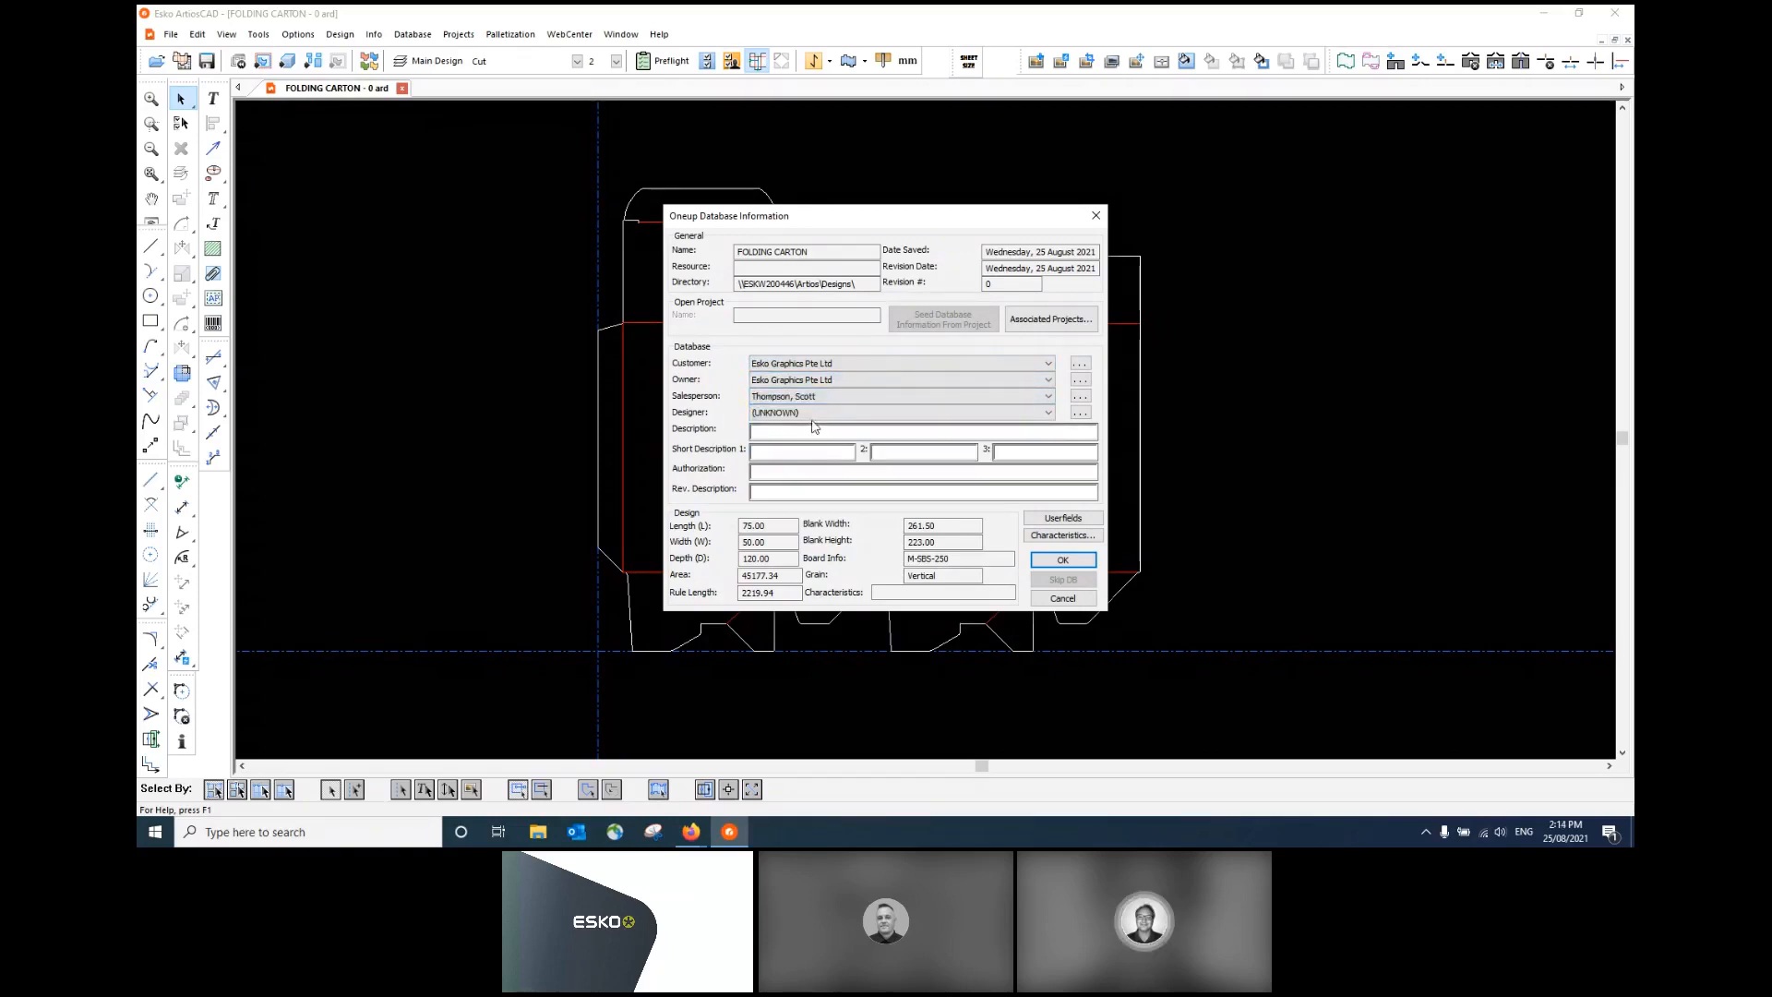
left_click(811, 413)
left_click(812, 446)
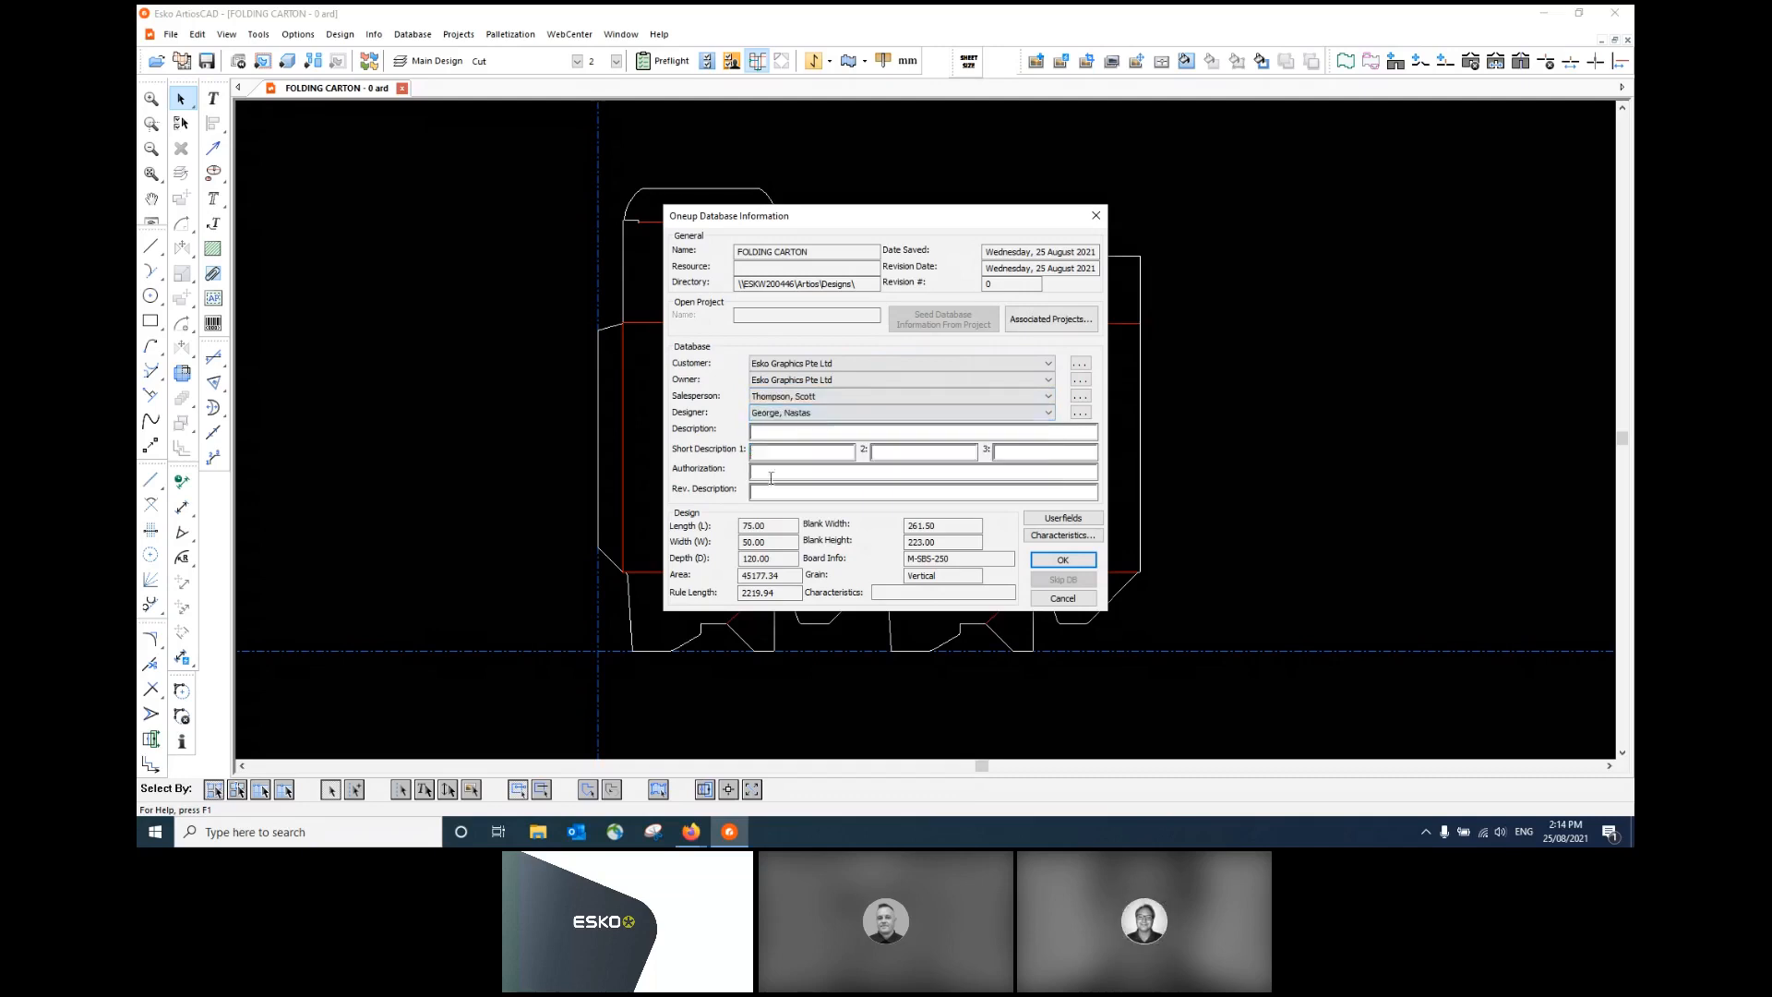
- Enter "This is a Webinar Carton Design" as the design's description
left_click(803, 430)
type("This is a Webinar Carto")
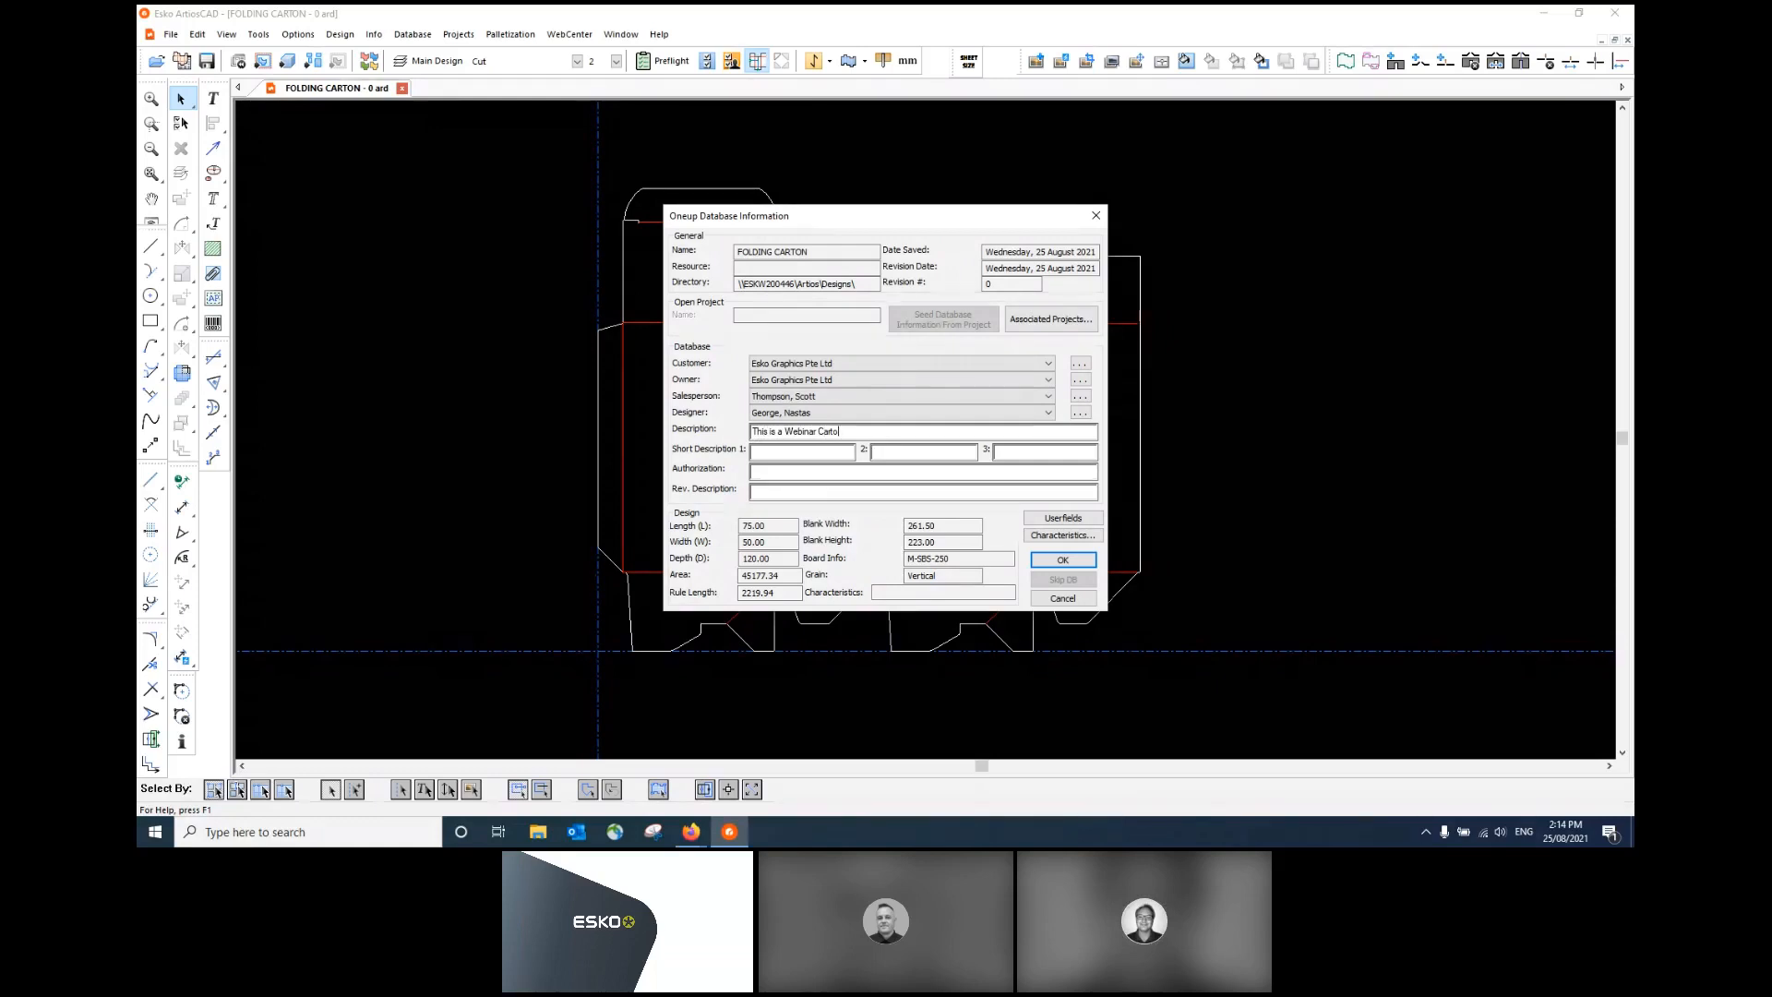
type("n Design")
- Assign the Tuck box and Autobottom characteristics to the design and accept the database information
left_click(1062, 535)
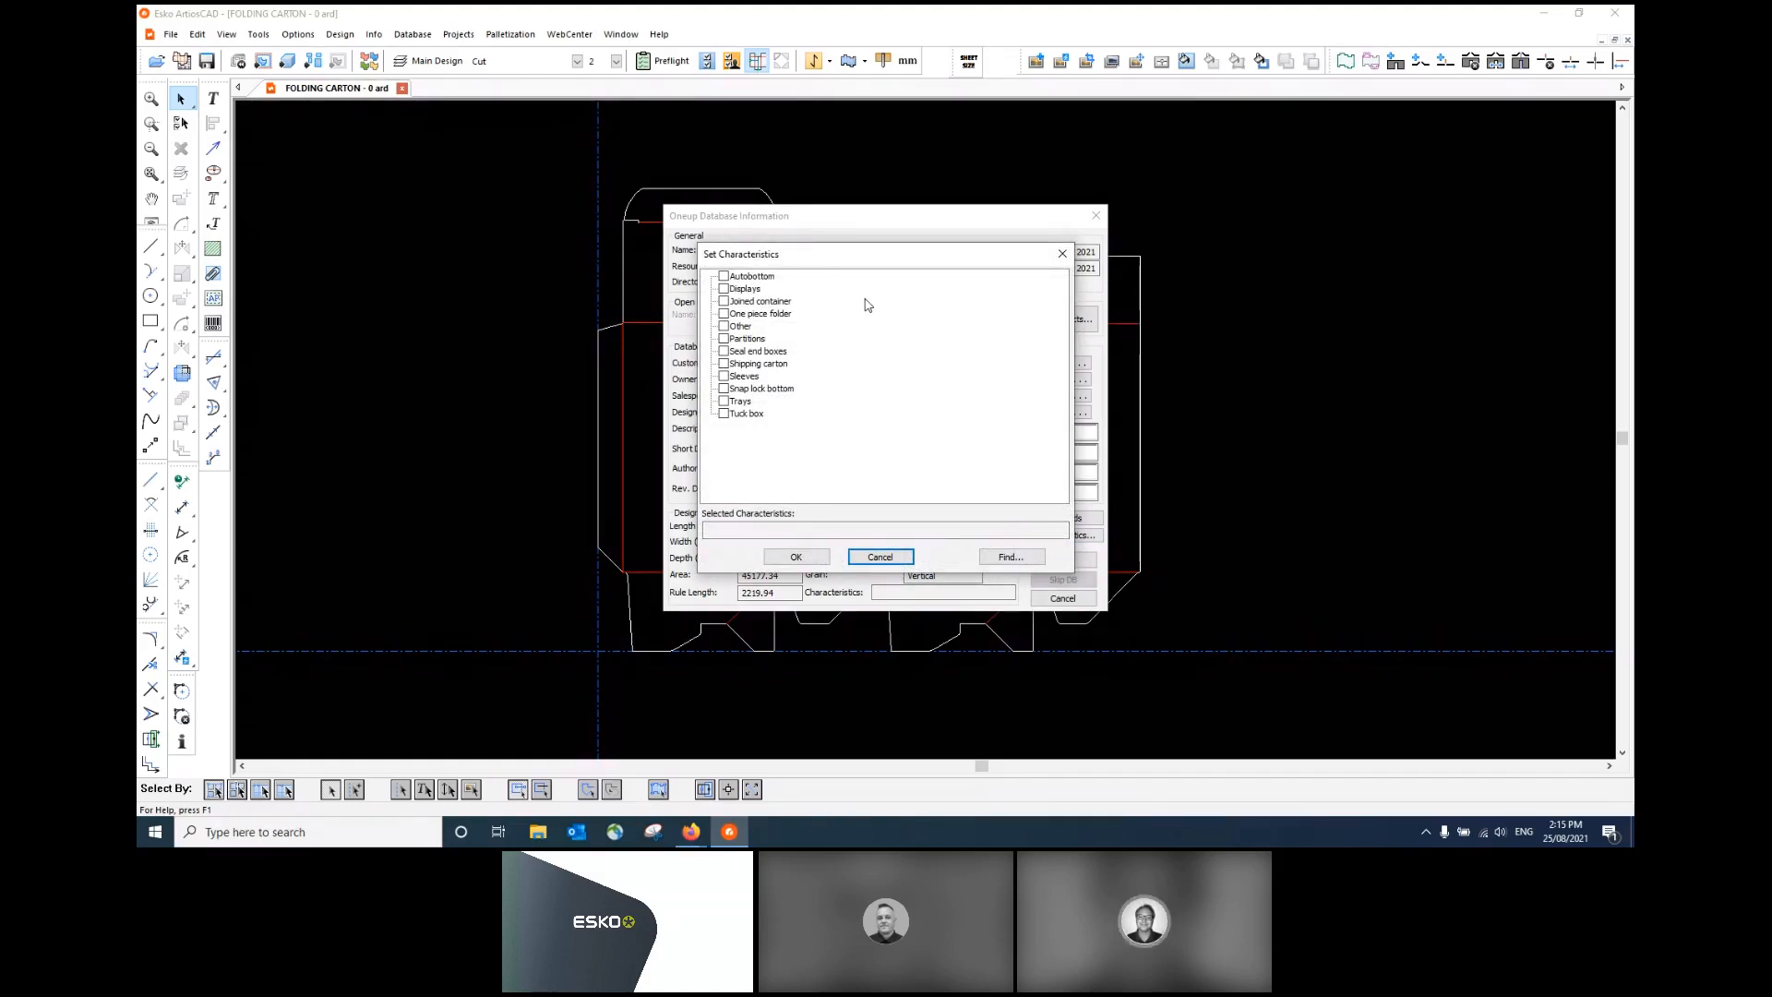
left_click(722, 415)
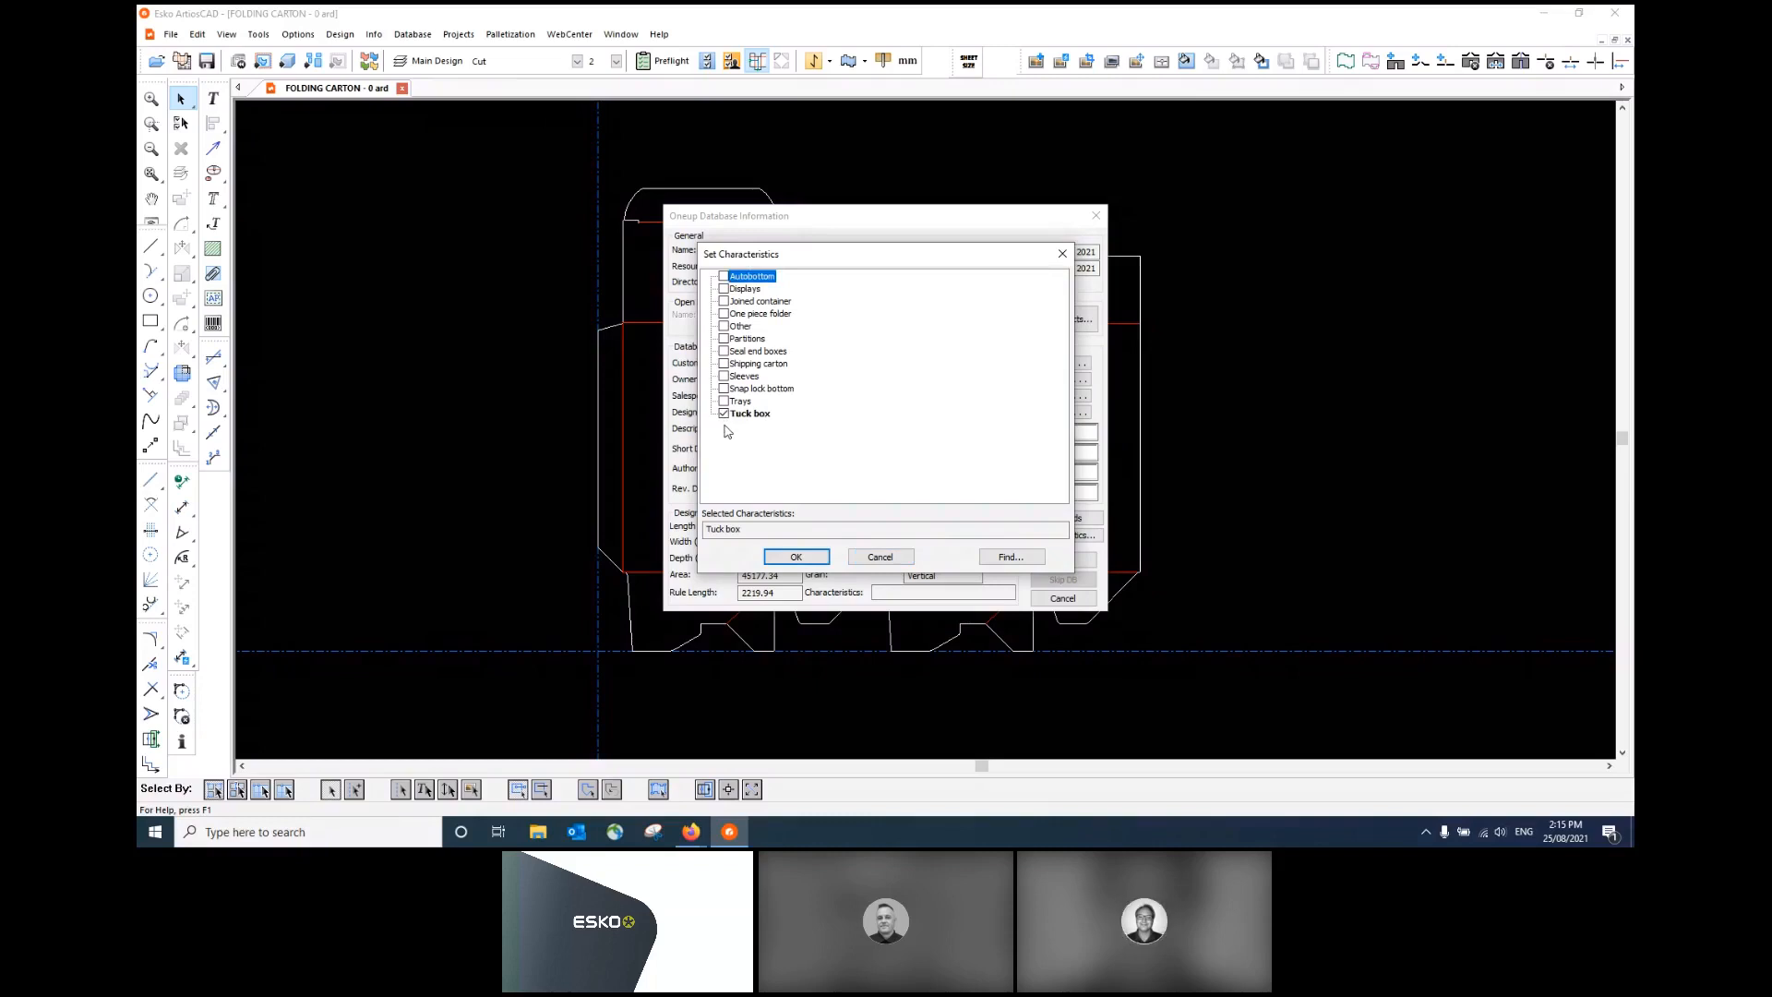
left_click(723, 277)
left_click(815, 555)
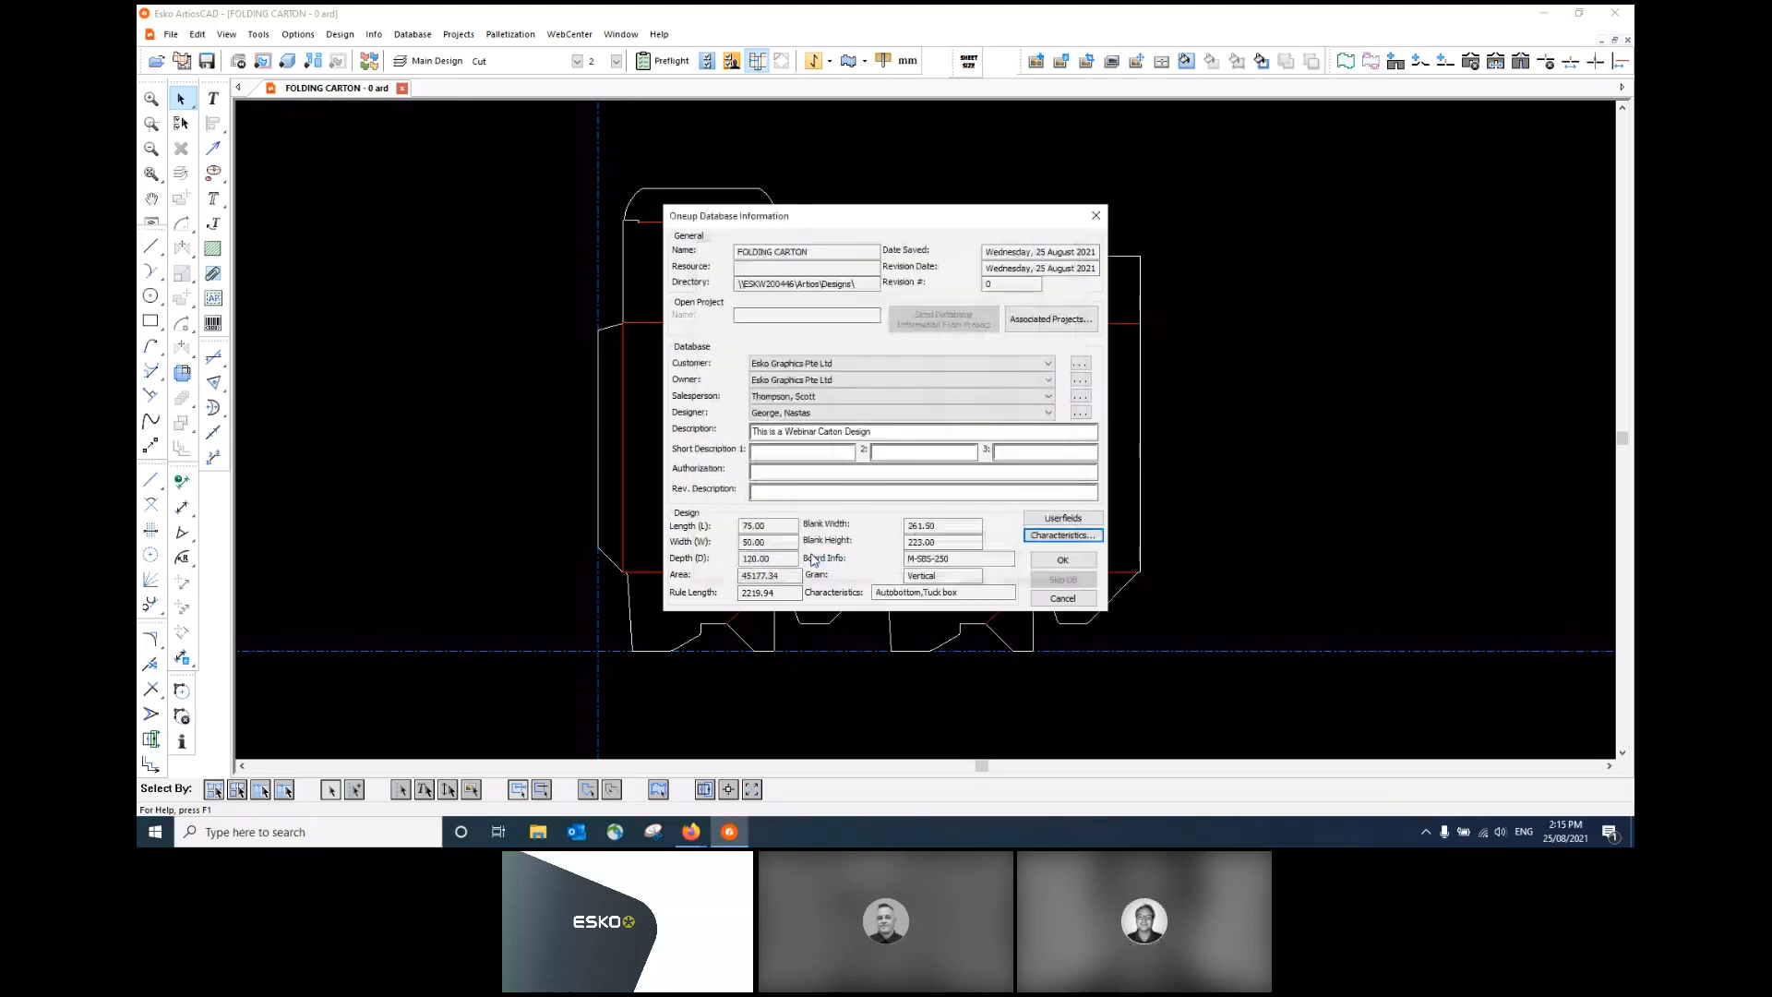
left_click(1052, 561)
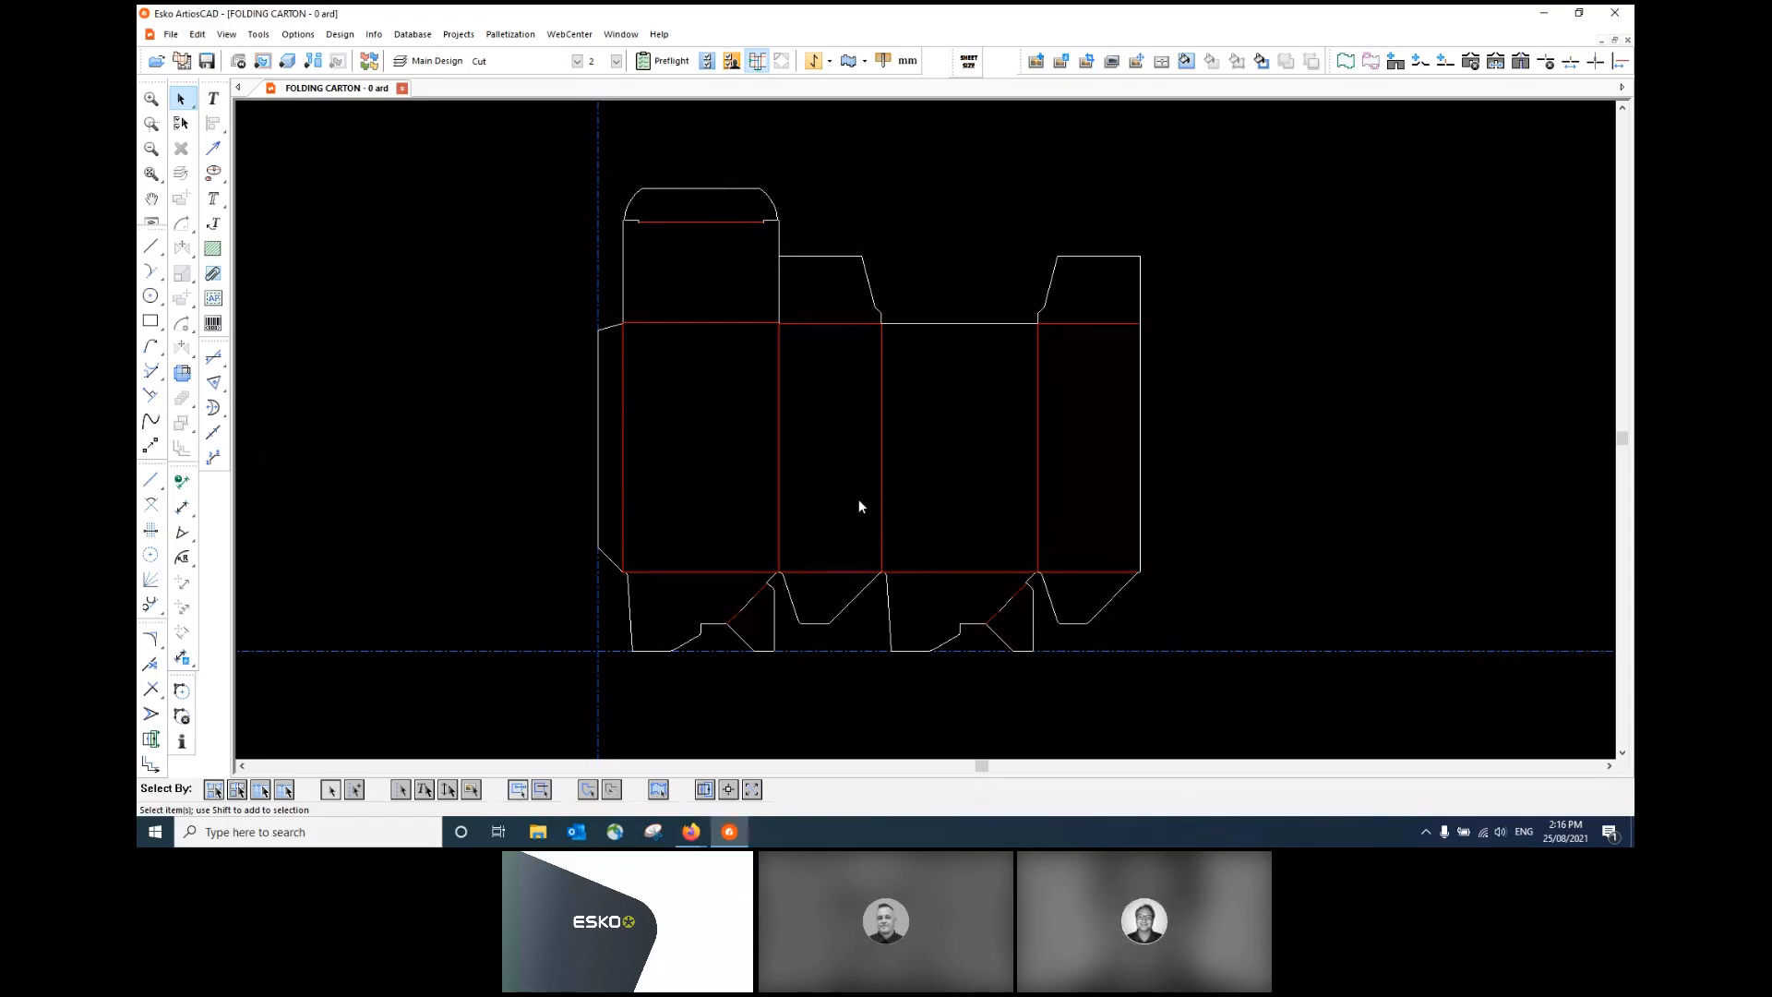
- Run a preflight check on the folding carton with the DEMO profile and no slotter scorer machine
left_click(672, 62)
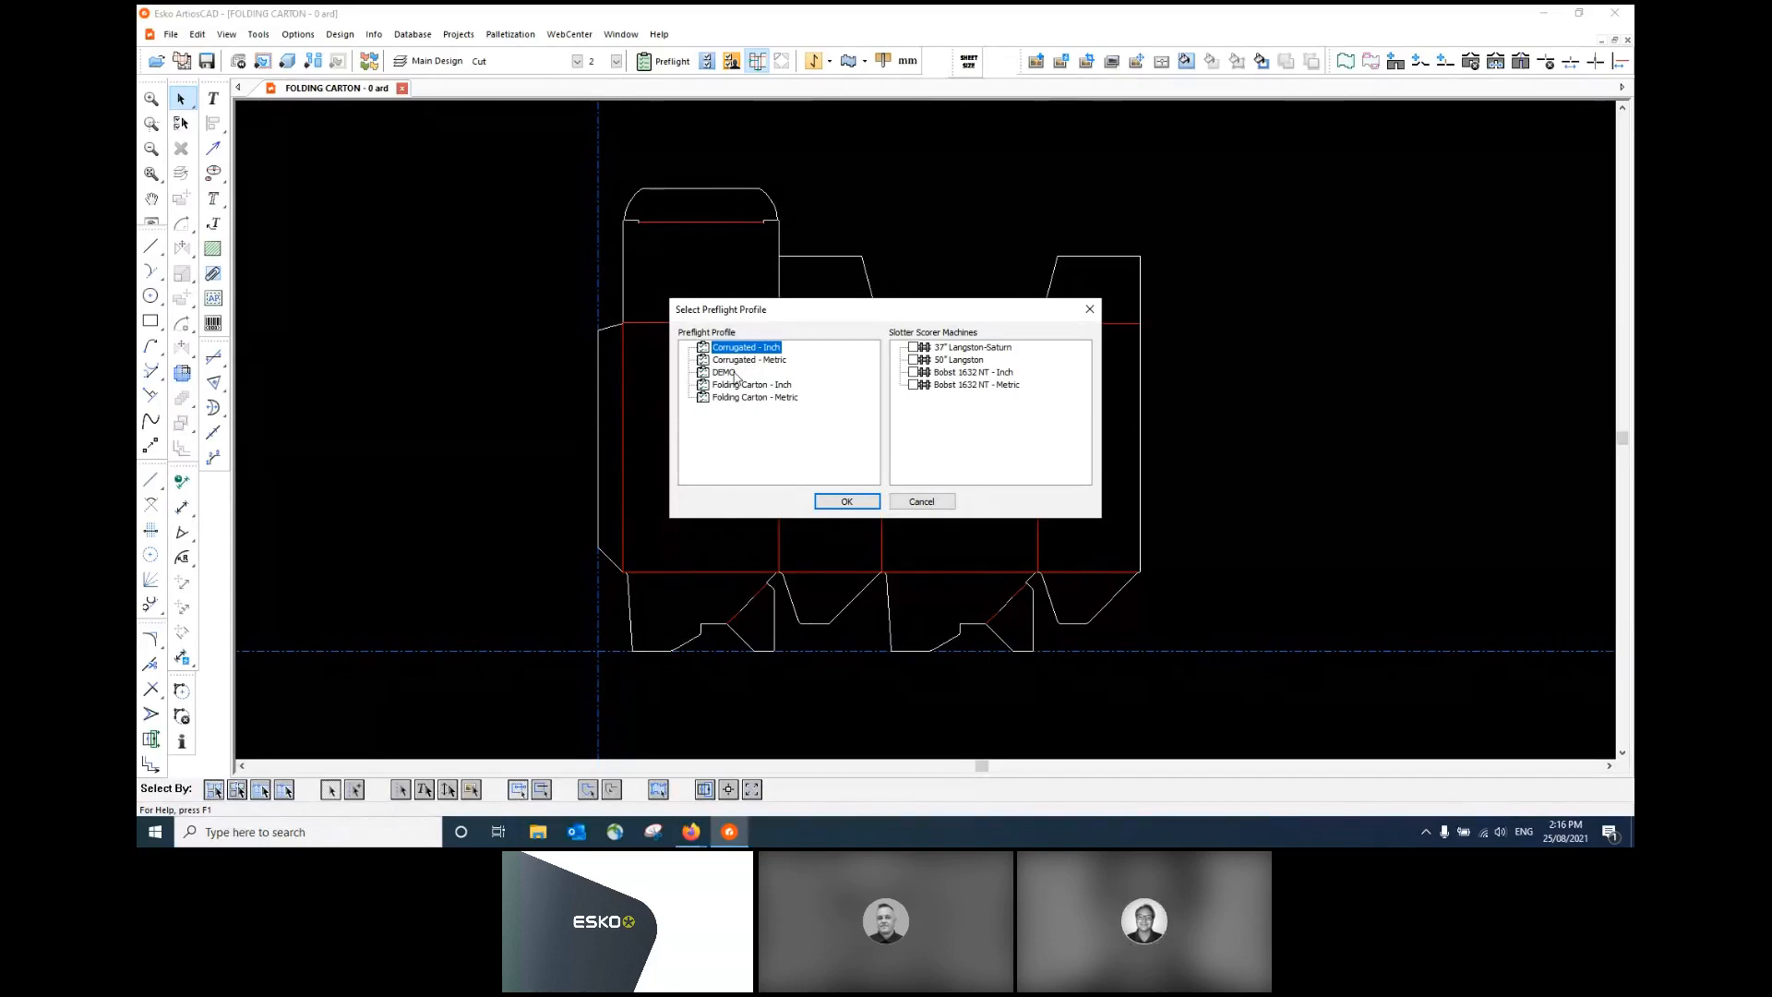
left_click(735, 374)
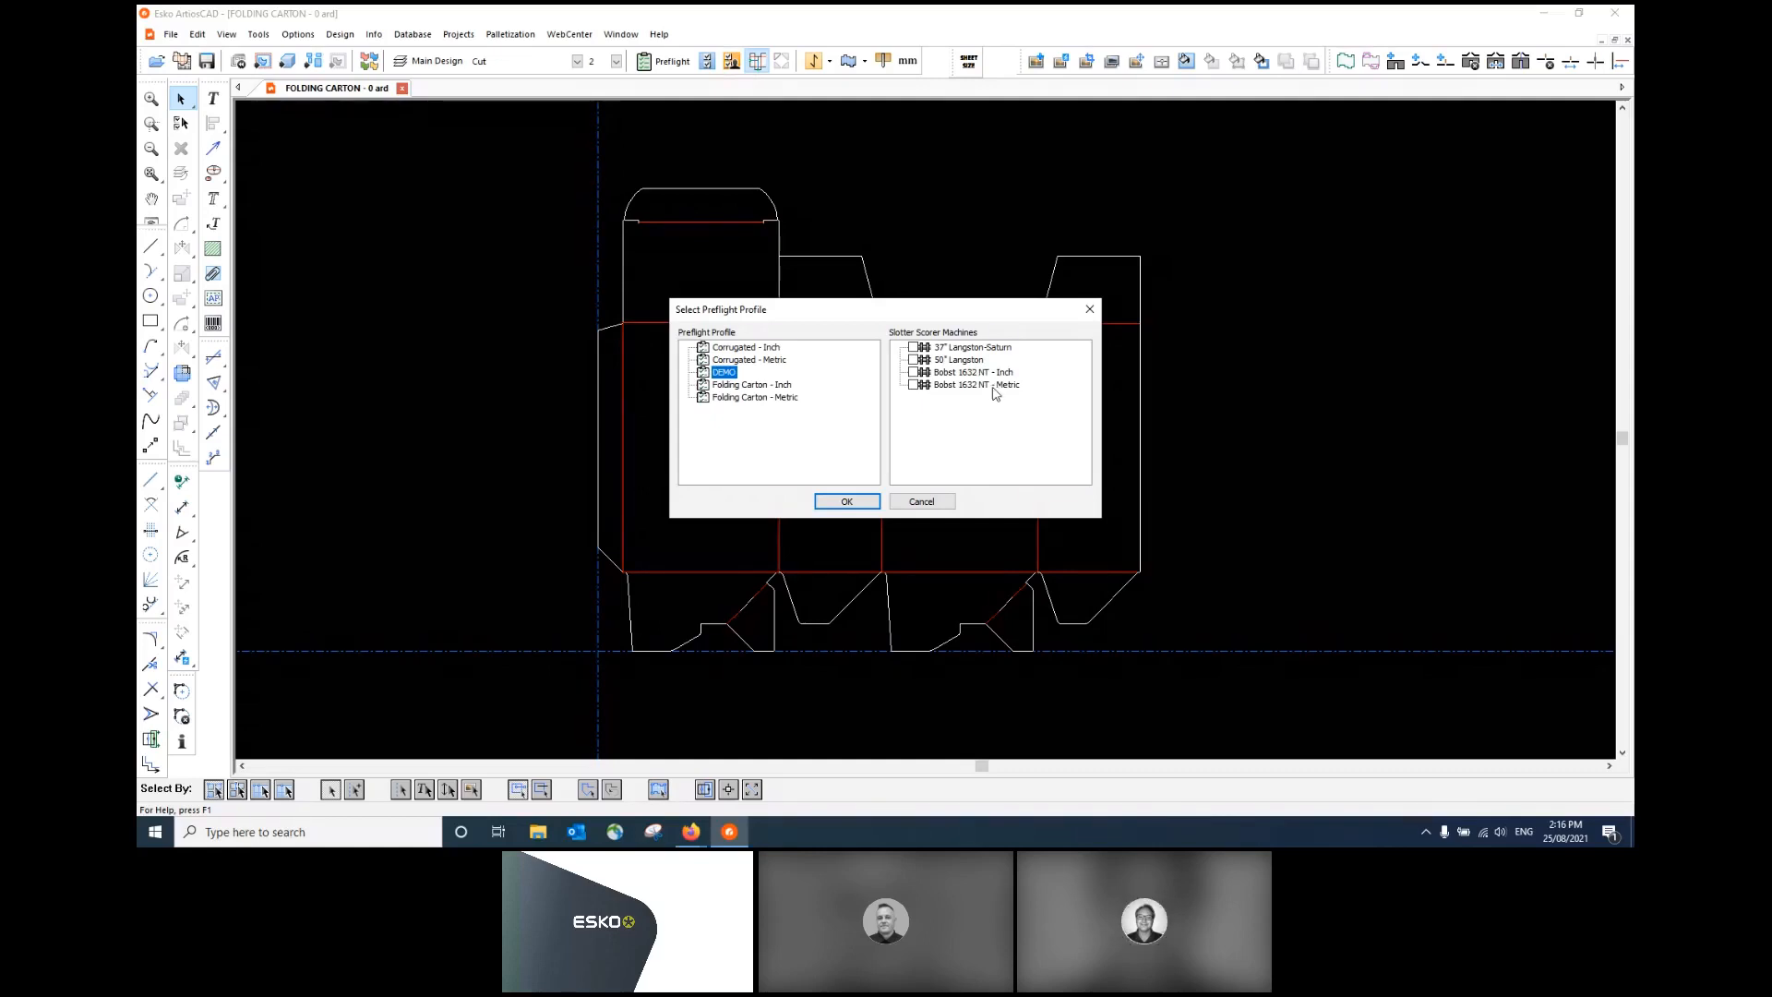
left_click(847, 503)
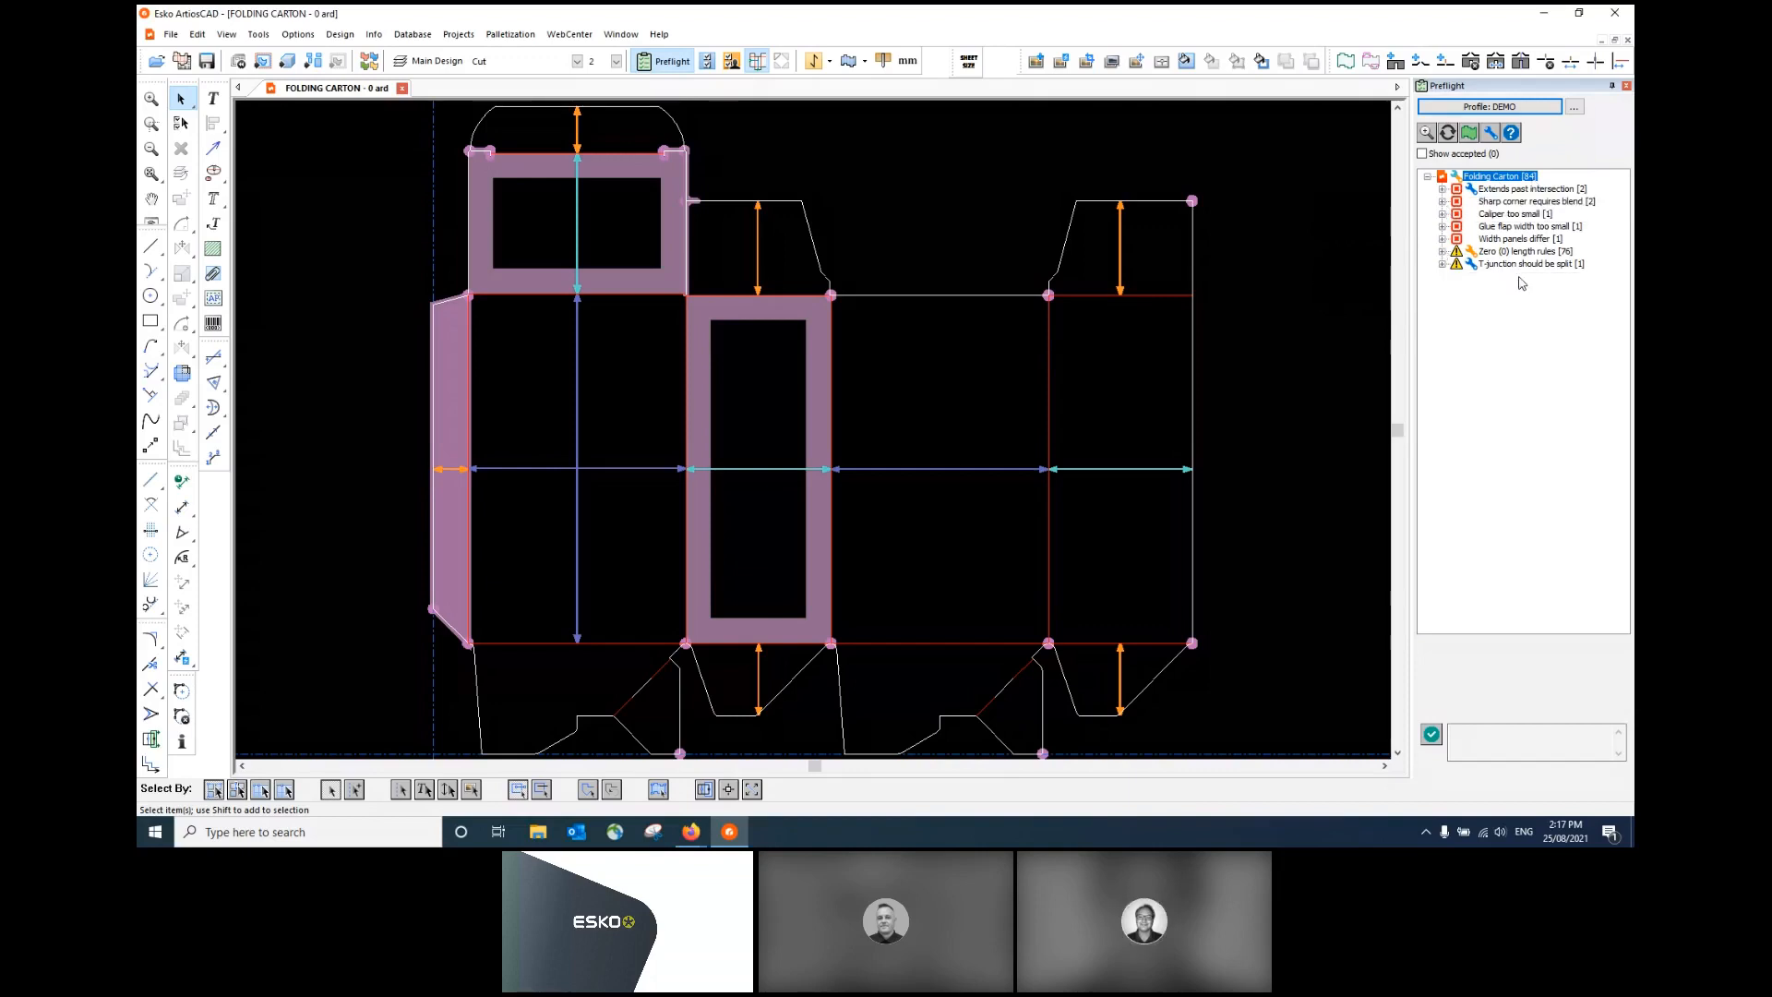
- Zoom to the Extends past intersection errors at the tuck flap's crease ends and accept them
left_click(1443, 190)
left_click(1512, 190)
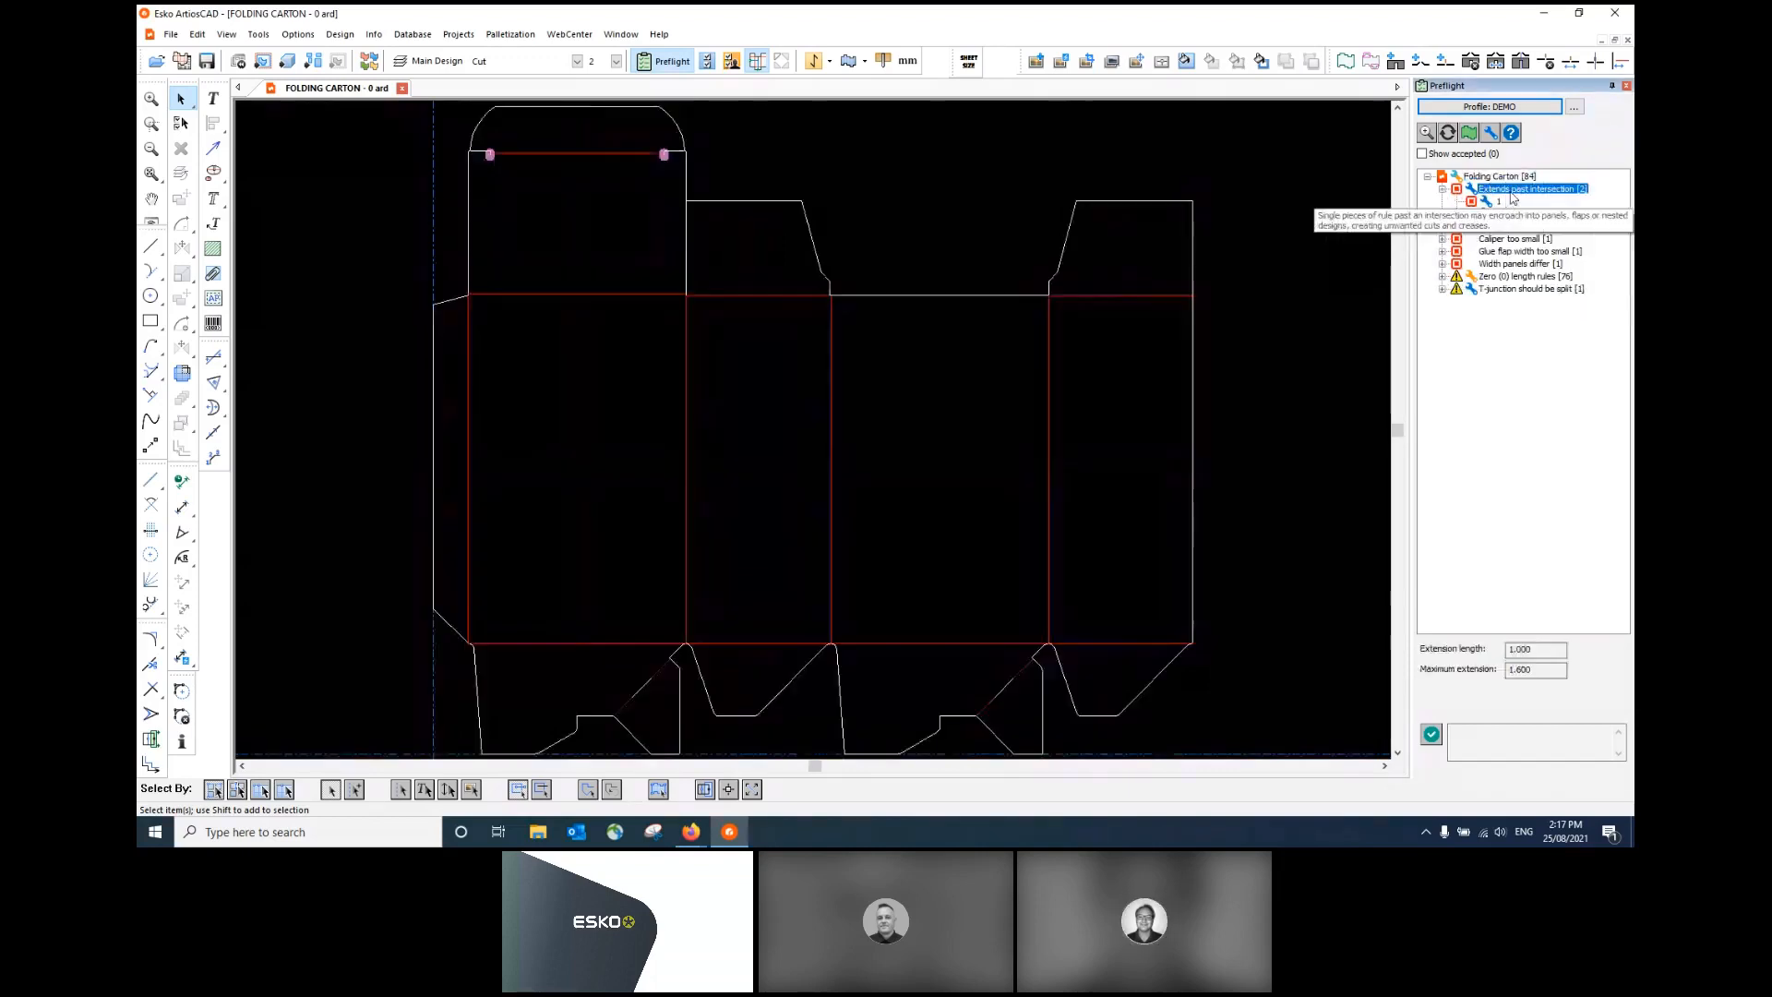
left_click(1427, 133)
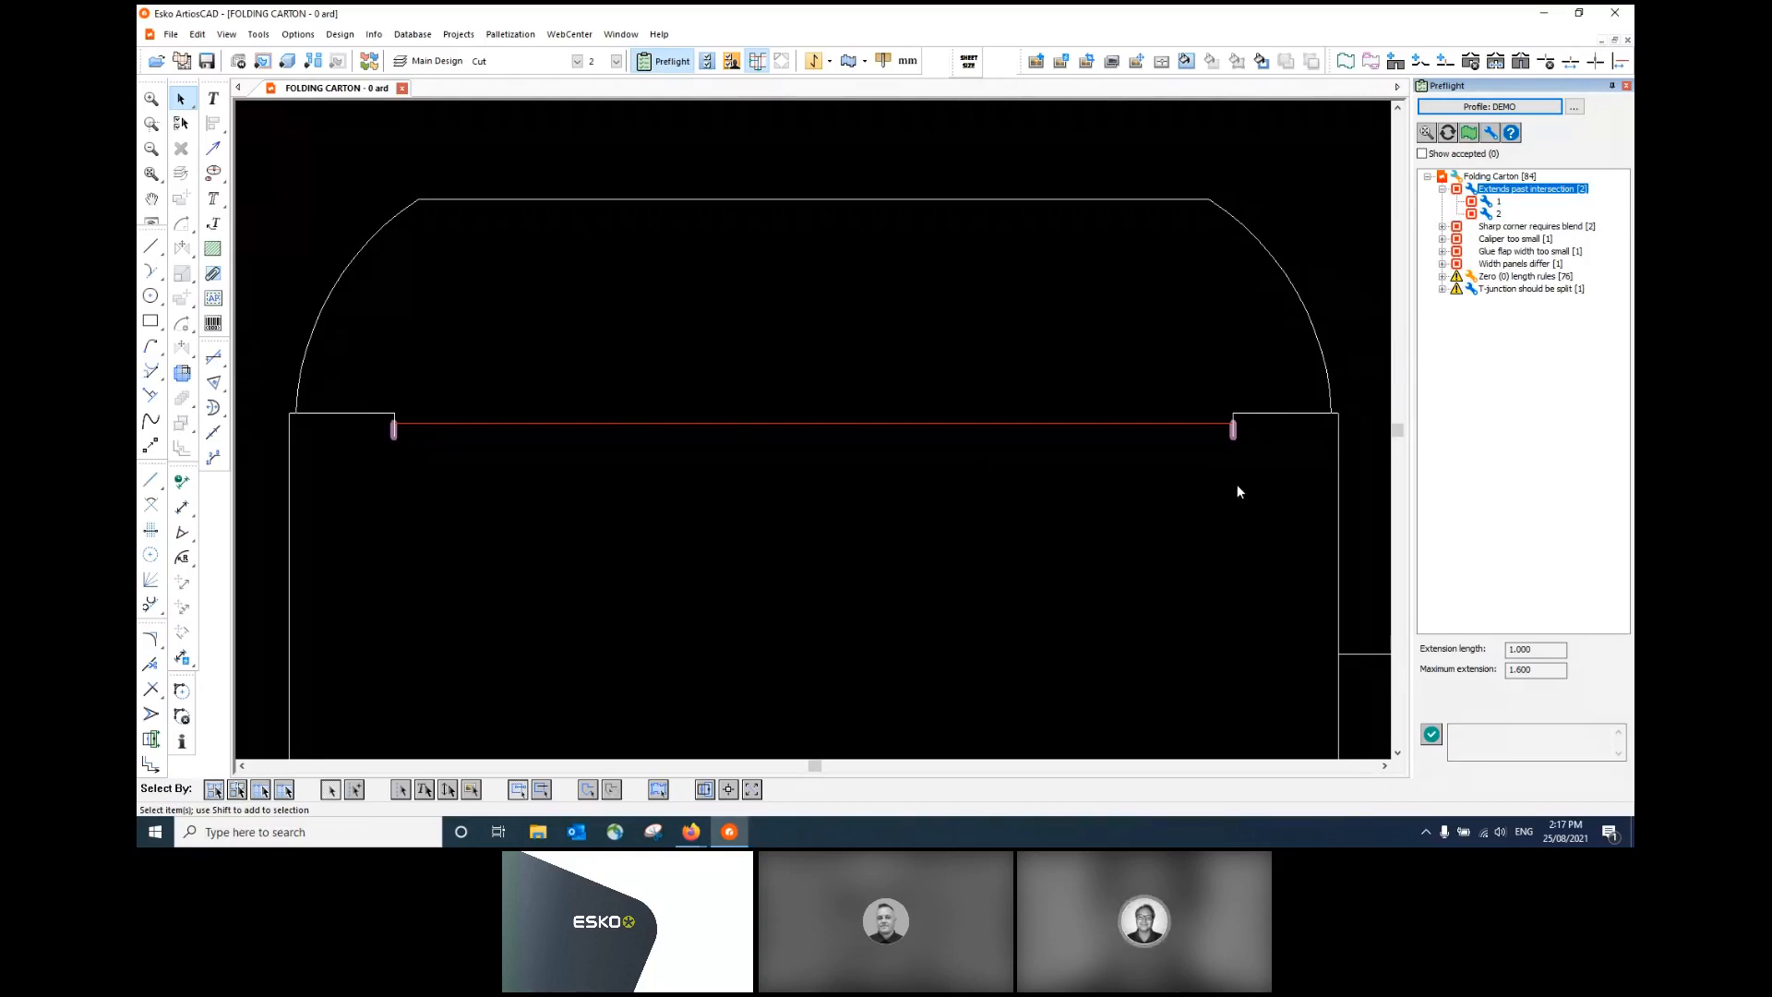
left_click(1431, 736)
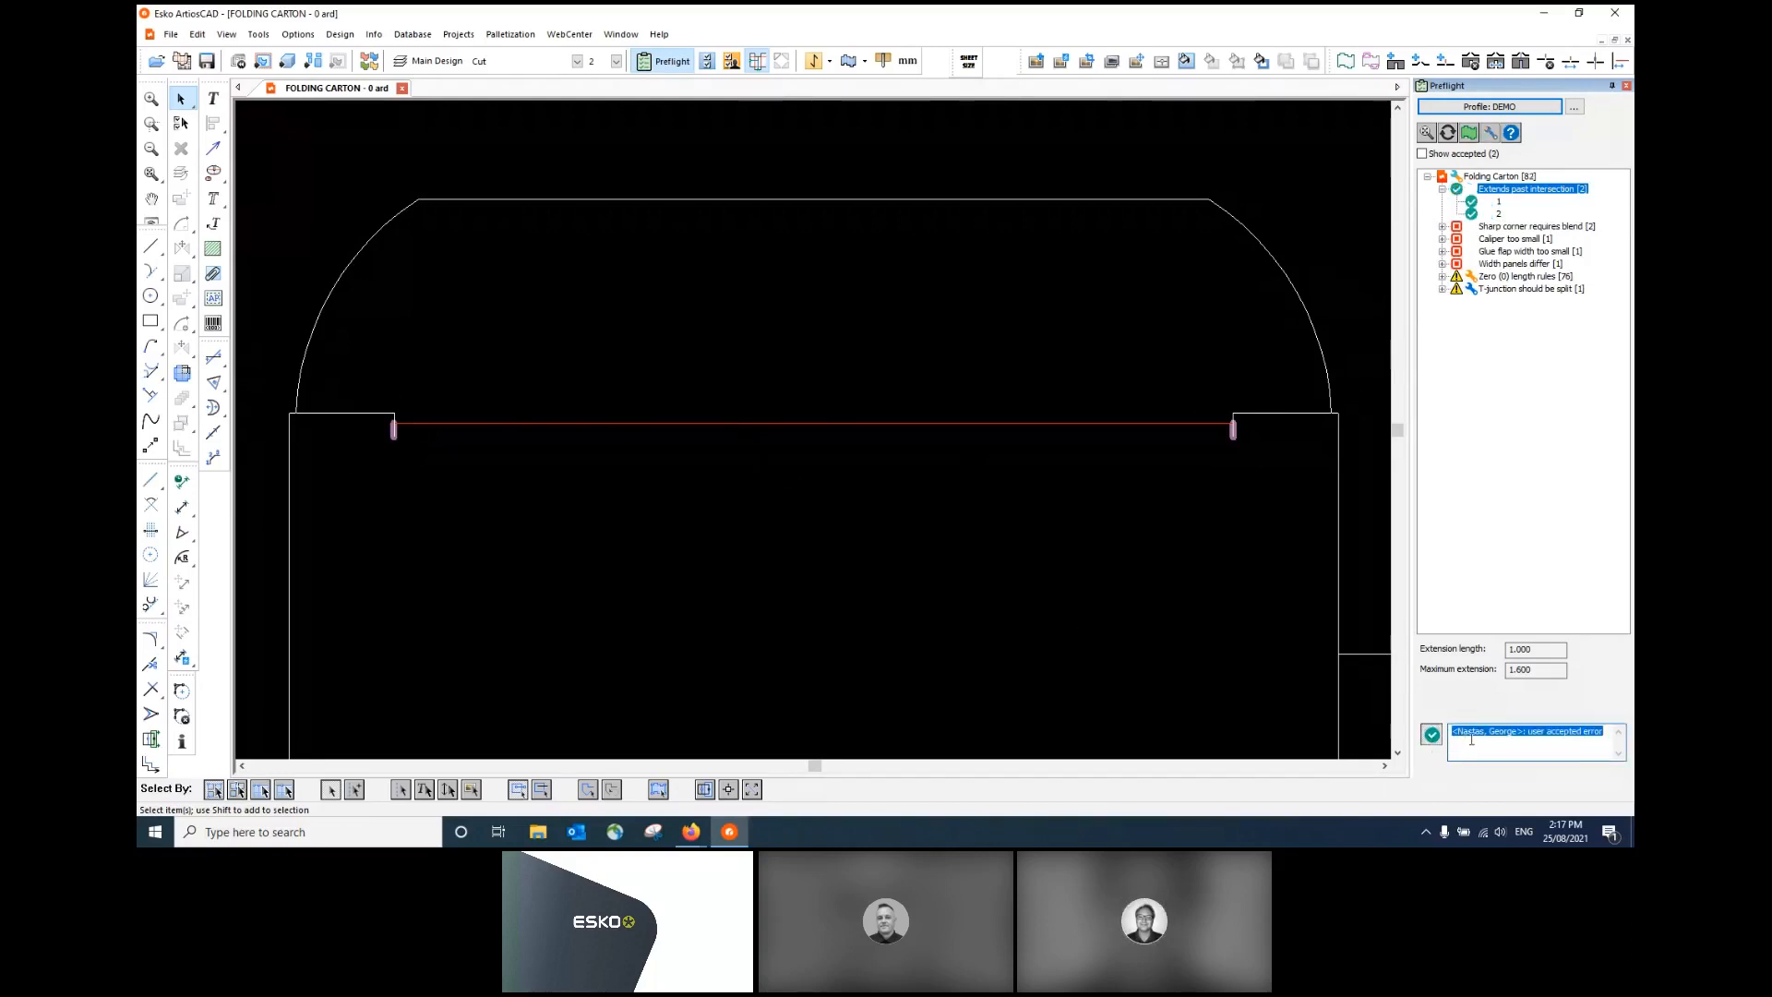
- Change the accepted error's comment text after the user name to "I am happy with this."
left_click(1520, 746)
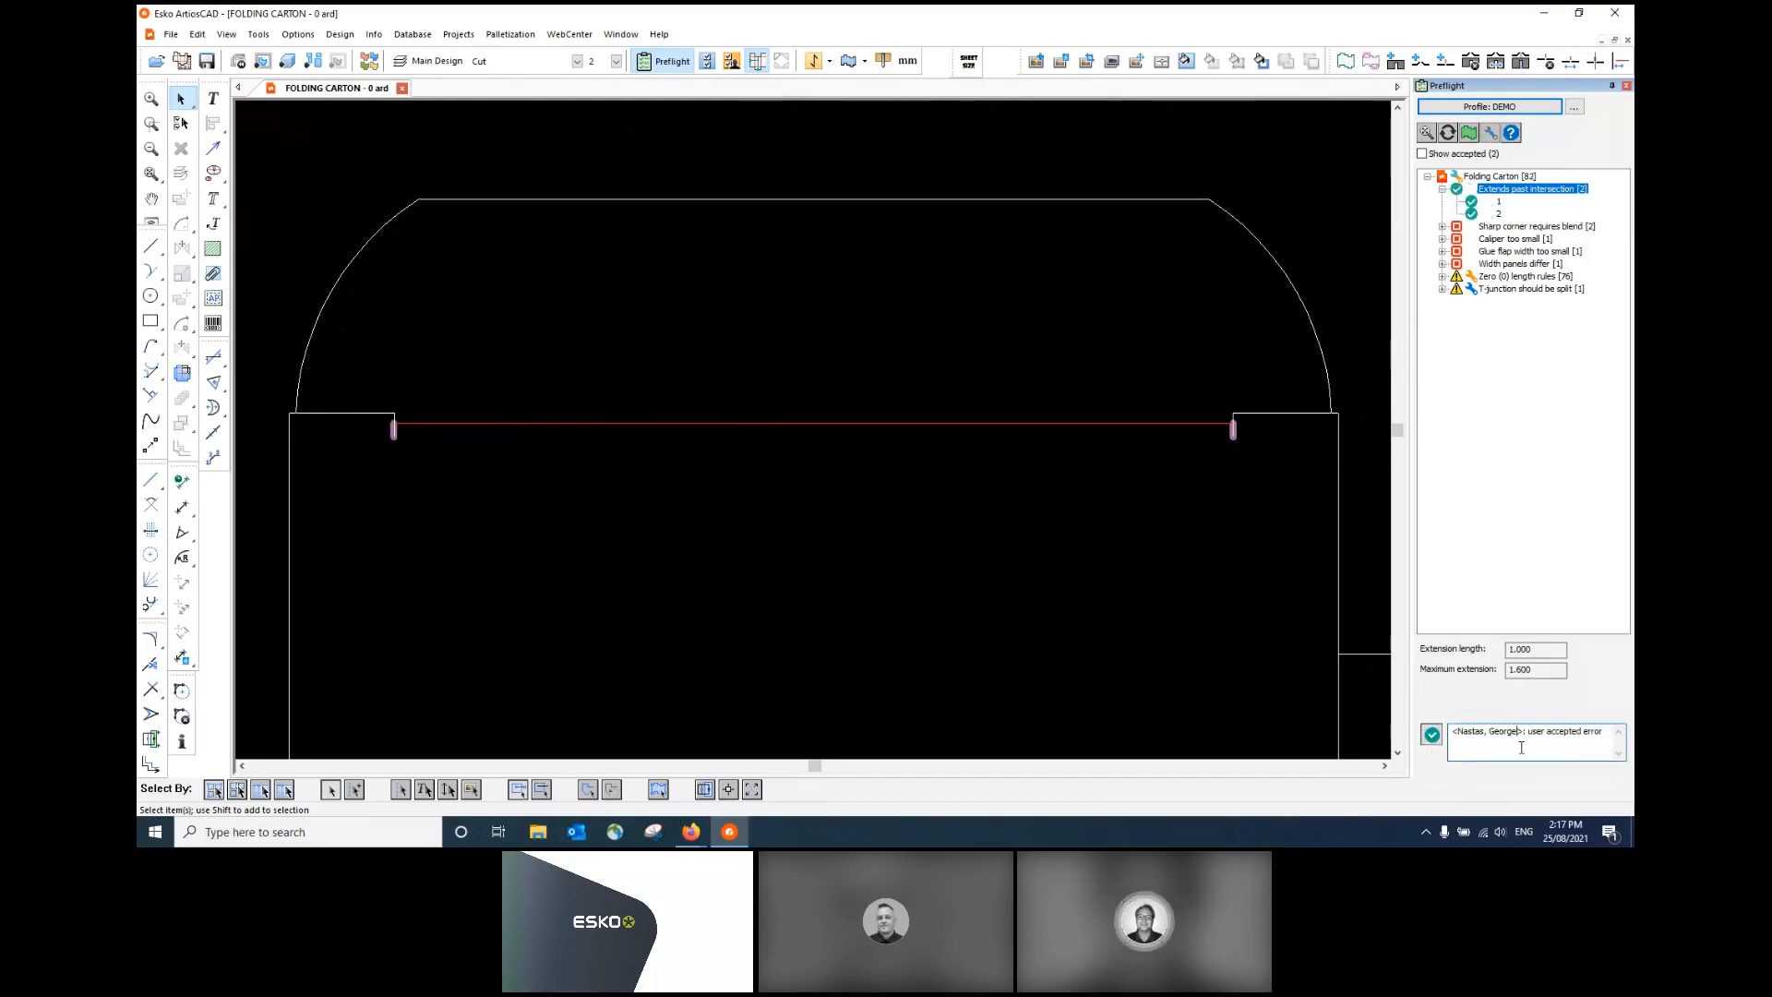
left_click(1607, 736)
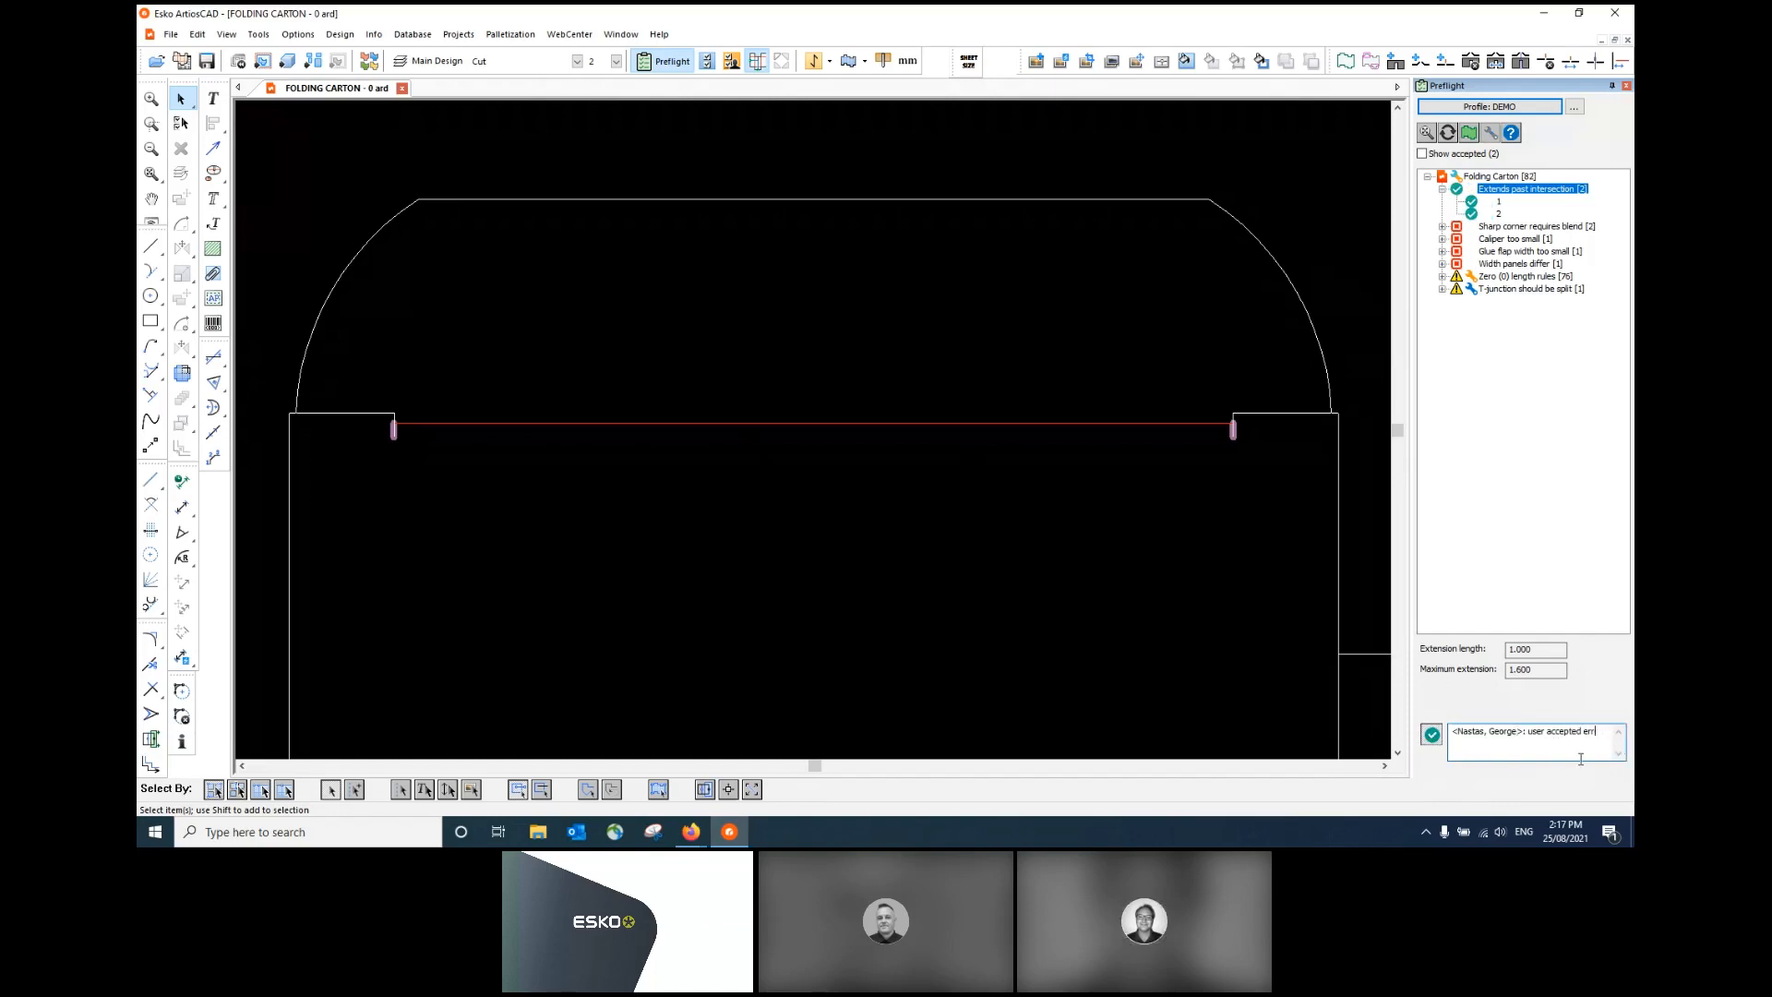
key("BackSpace")
key("BackSpace")
key("BackSpace")
key("BackSpace")
key("BackSpace")
key("BackSpace")
key("BackSpace")
key("BackSpace")
key("BackSpace")
key("BackSpace")
key("BackSpace")
type("this.")
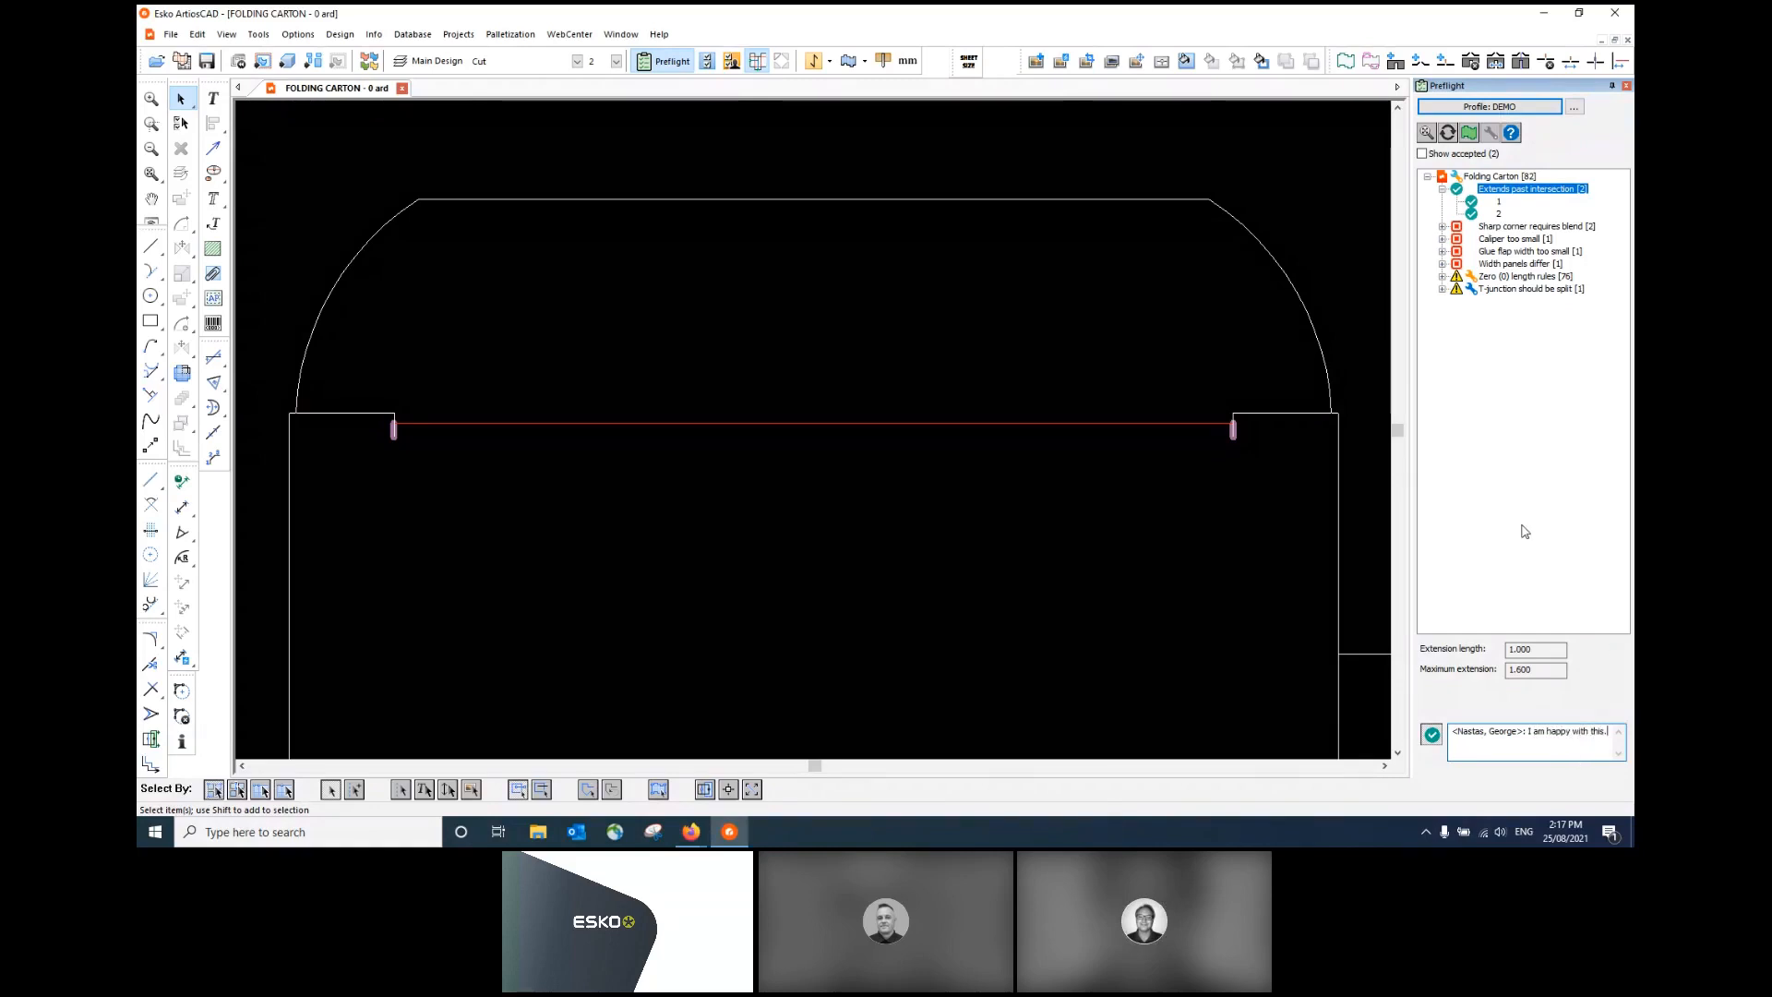
- Examine the preflight errors for sharp corners, caliper, glue flap width and differing width panels, and close the preflight results
left_click(1537, 230)
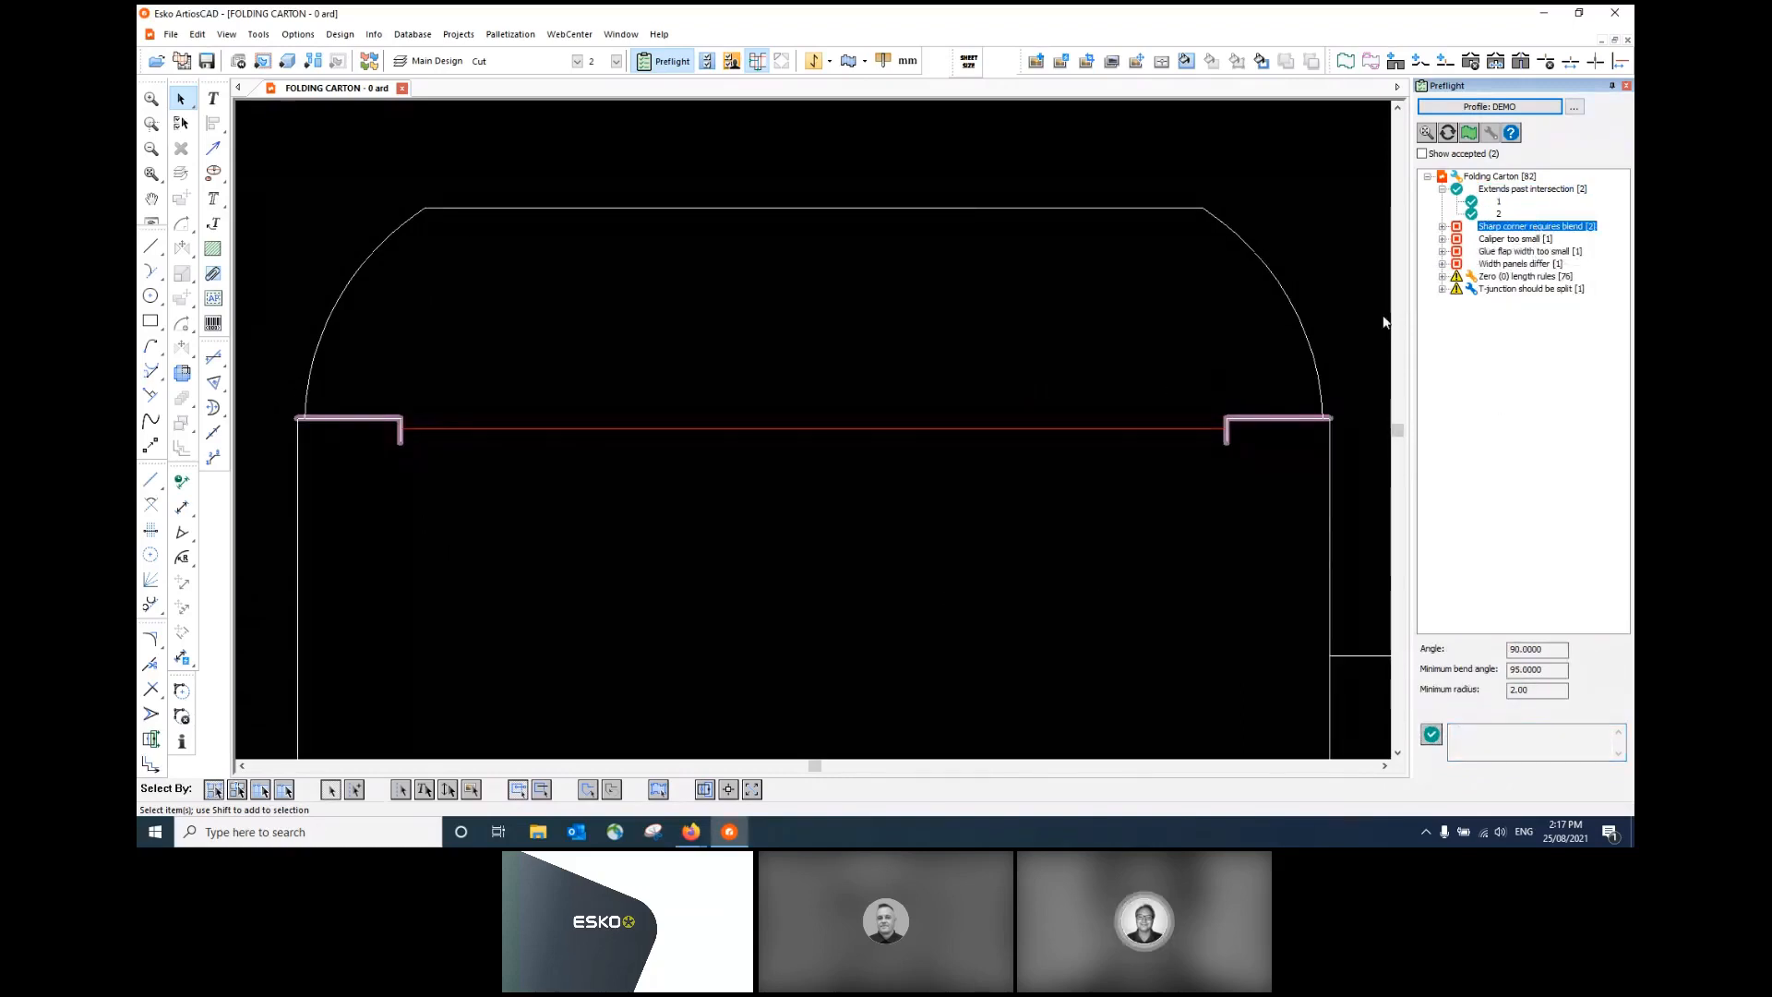
left_click(1510, 240)
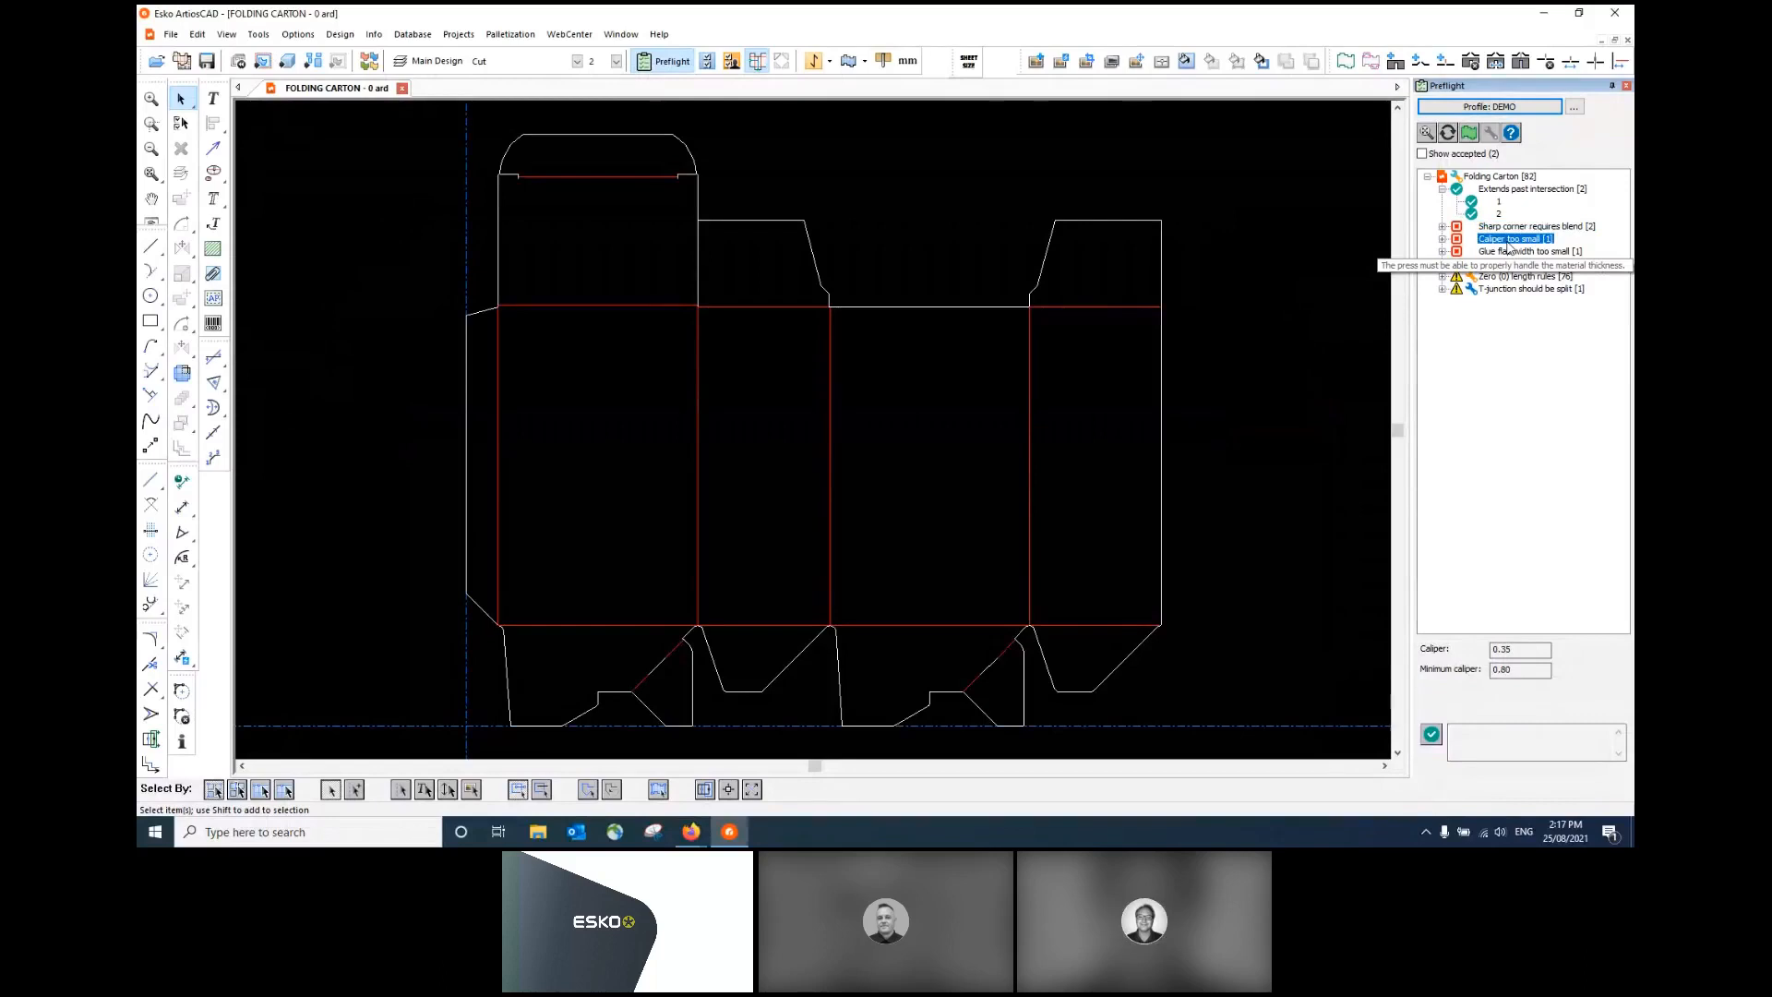
left_click(1510, 252)
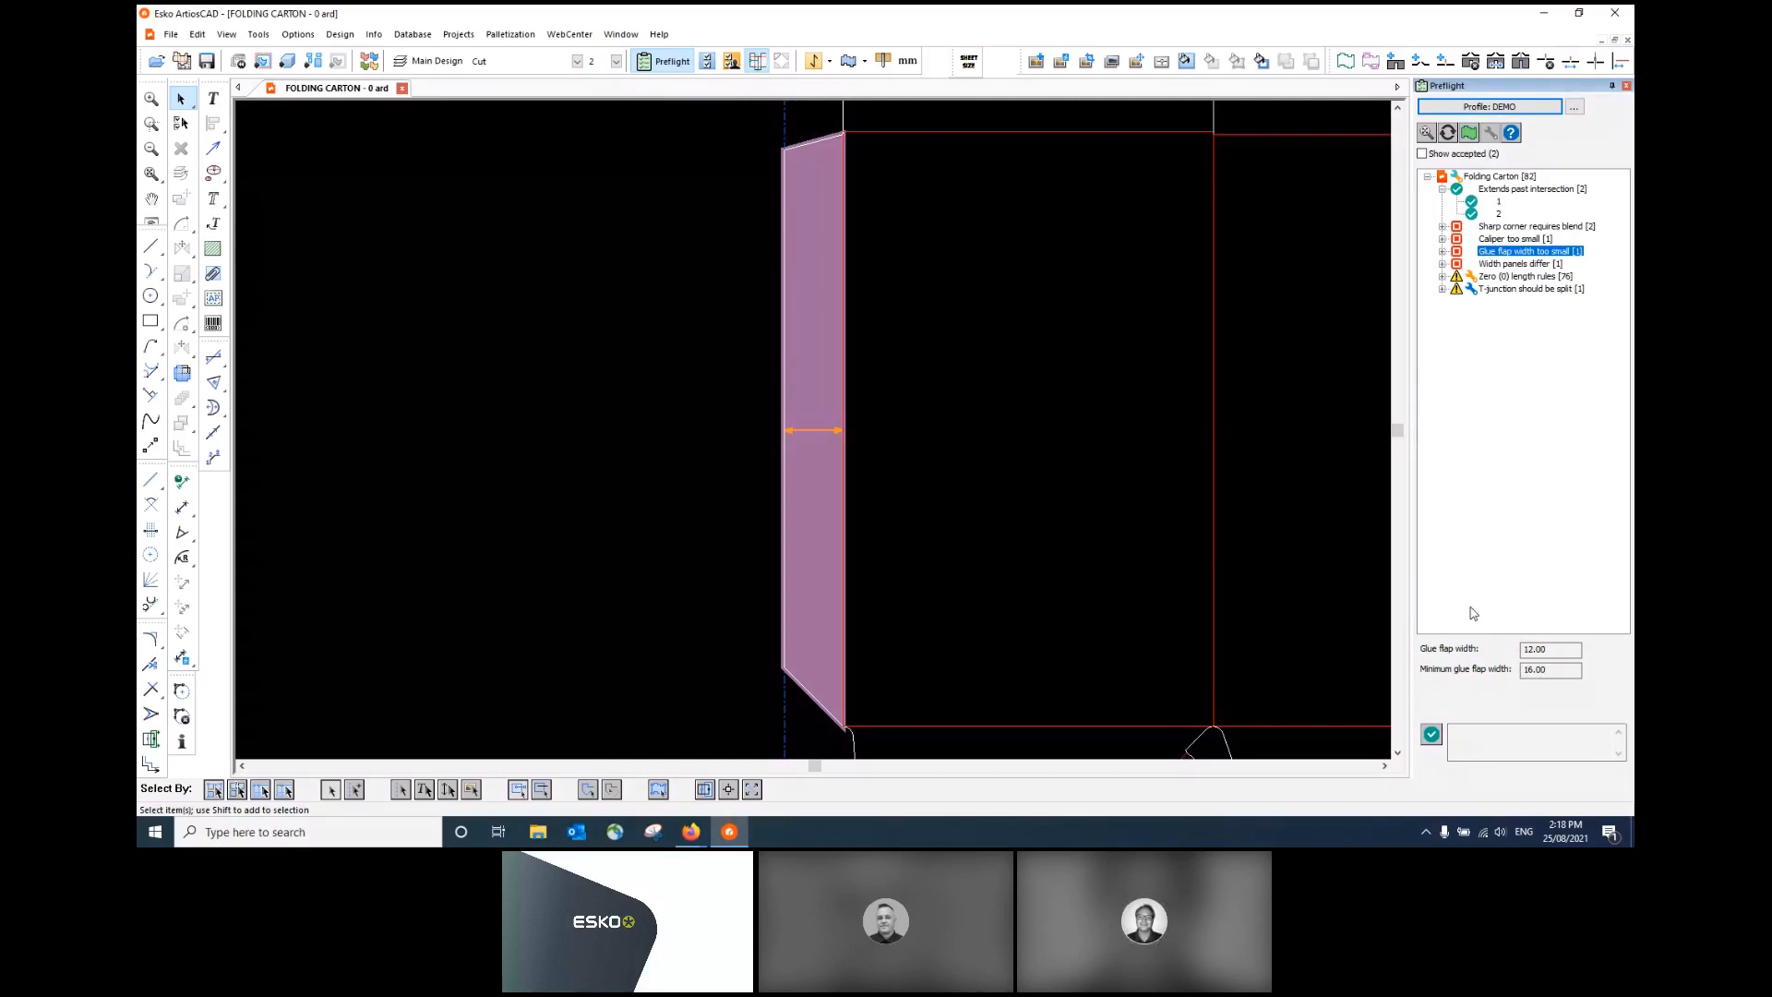
left_click(1543, 265, "ctrl")
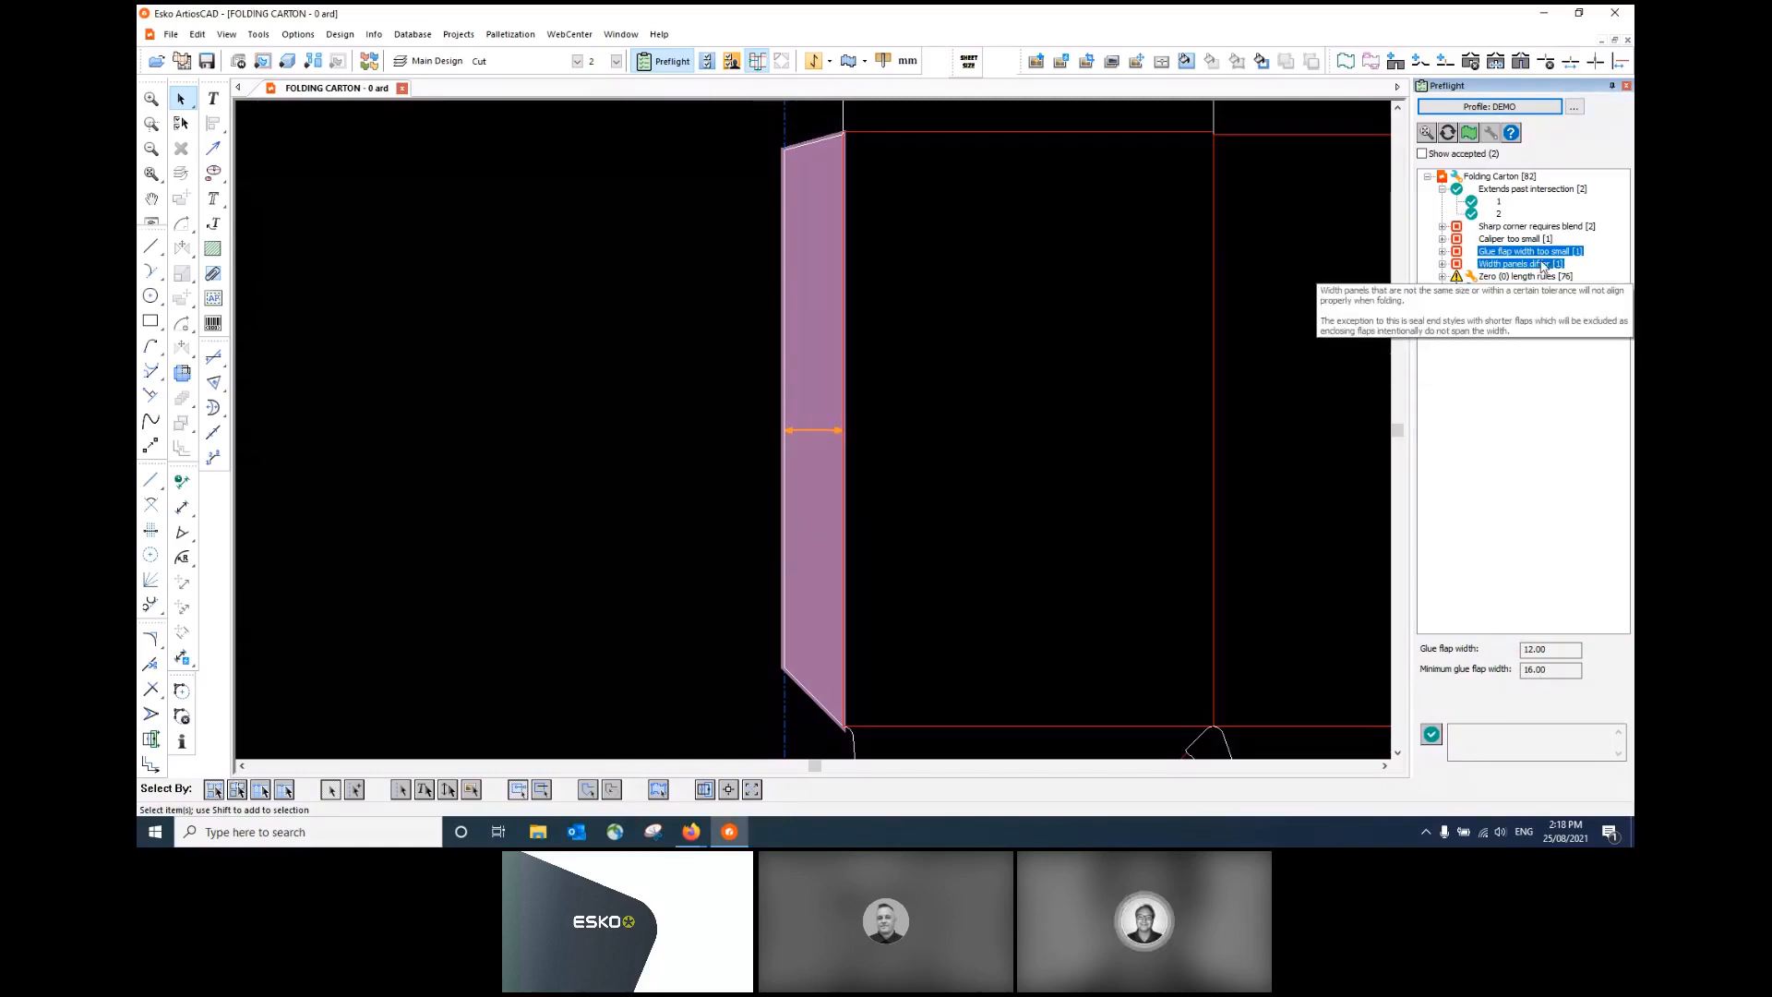
left_click(1543, 265)
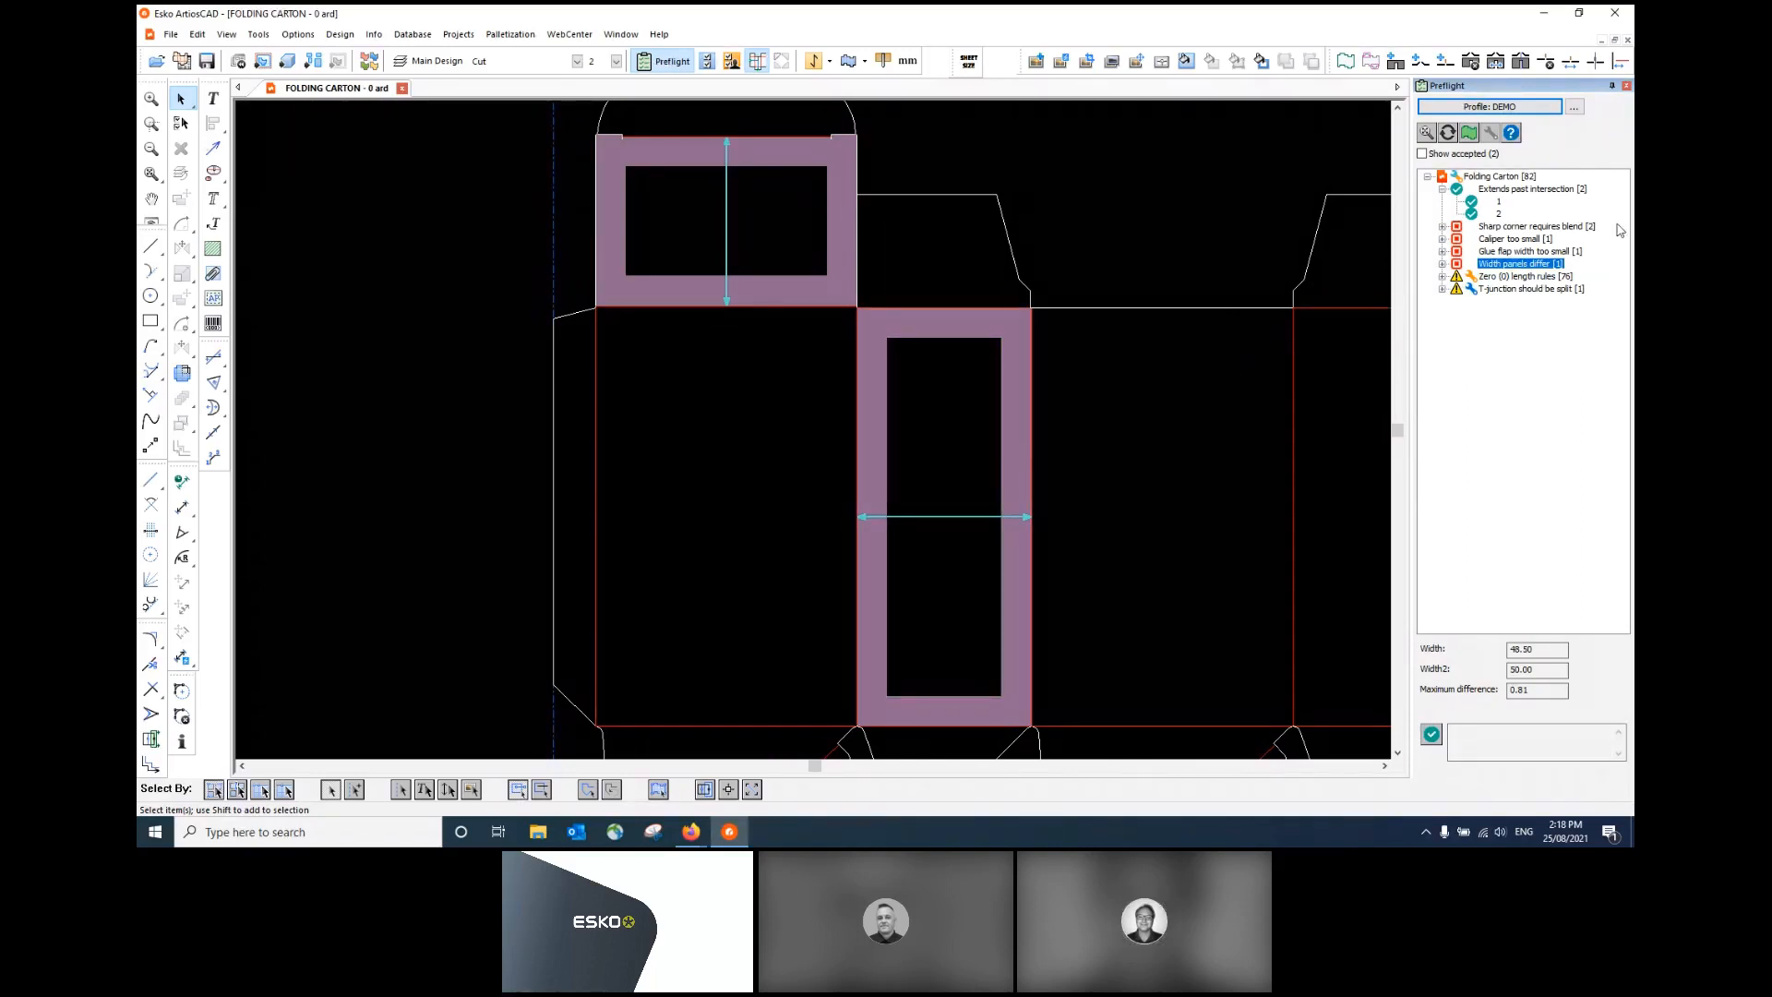
left_click(1499, 226)
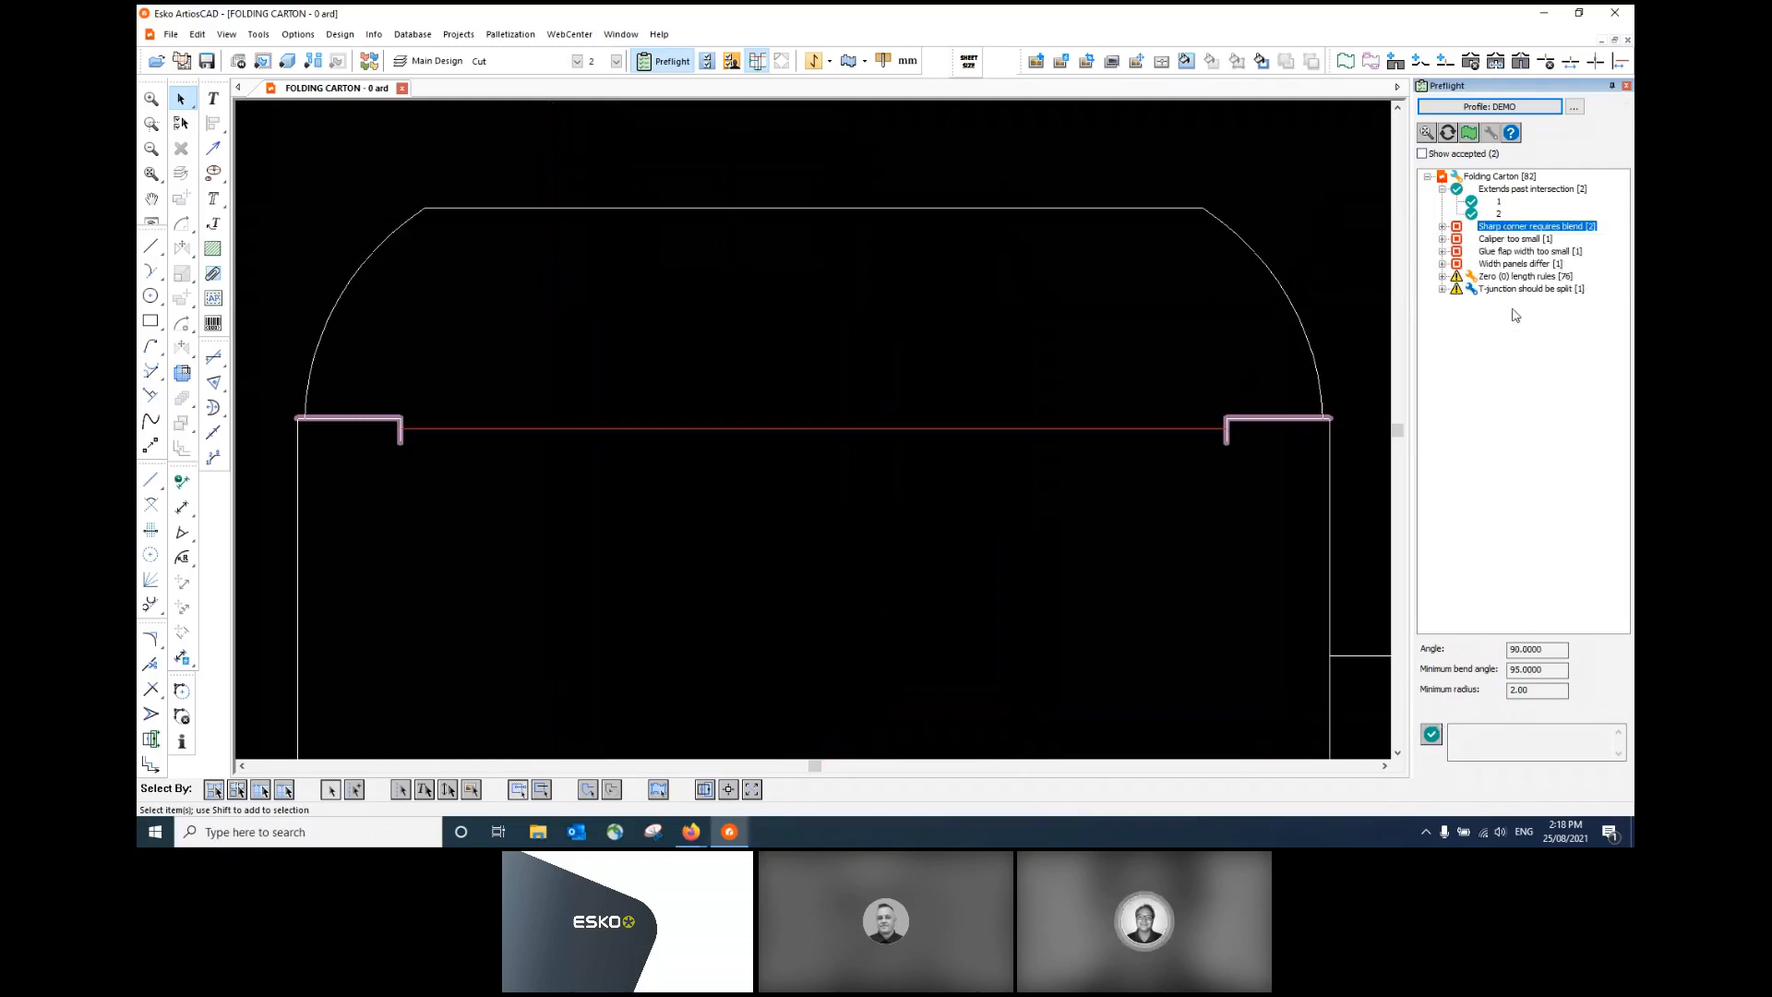
left_click(1627, 86)
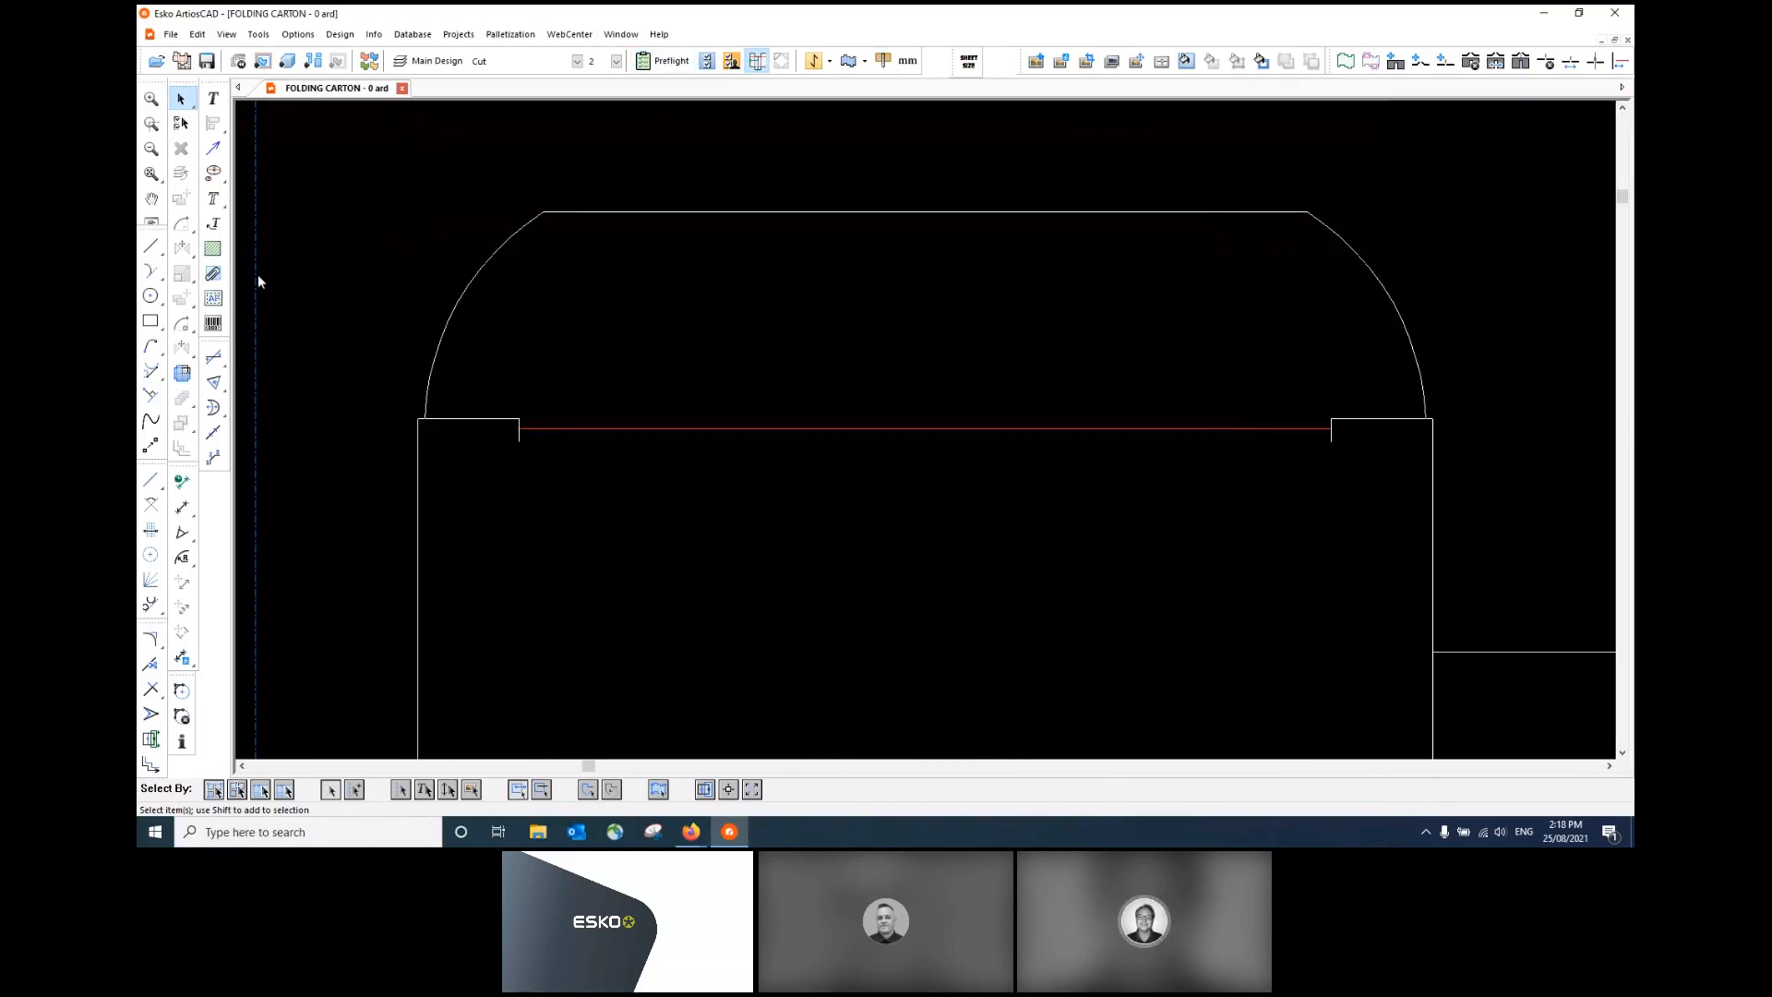
- Try to find repeating geometry for the first dust flap with its base crease included in the selection
left_click(151, 173)
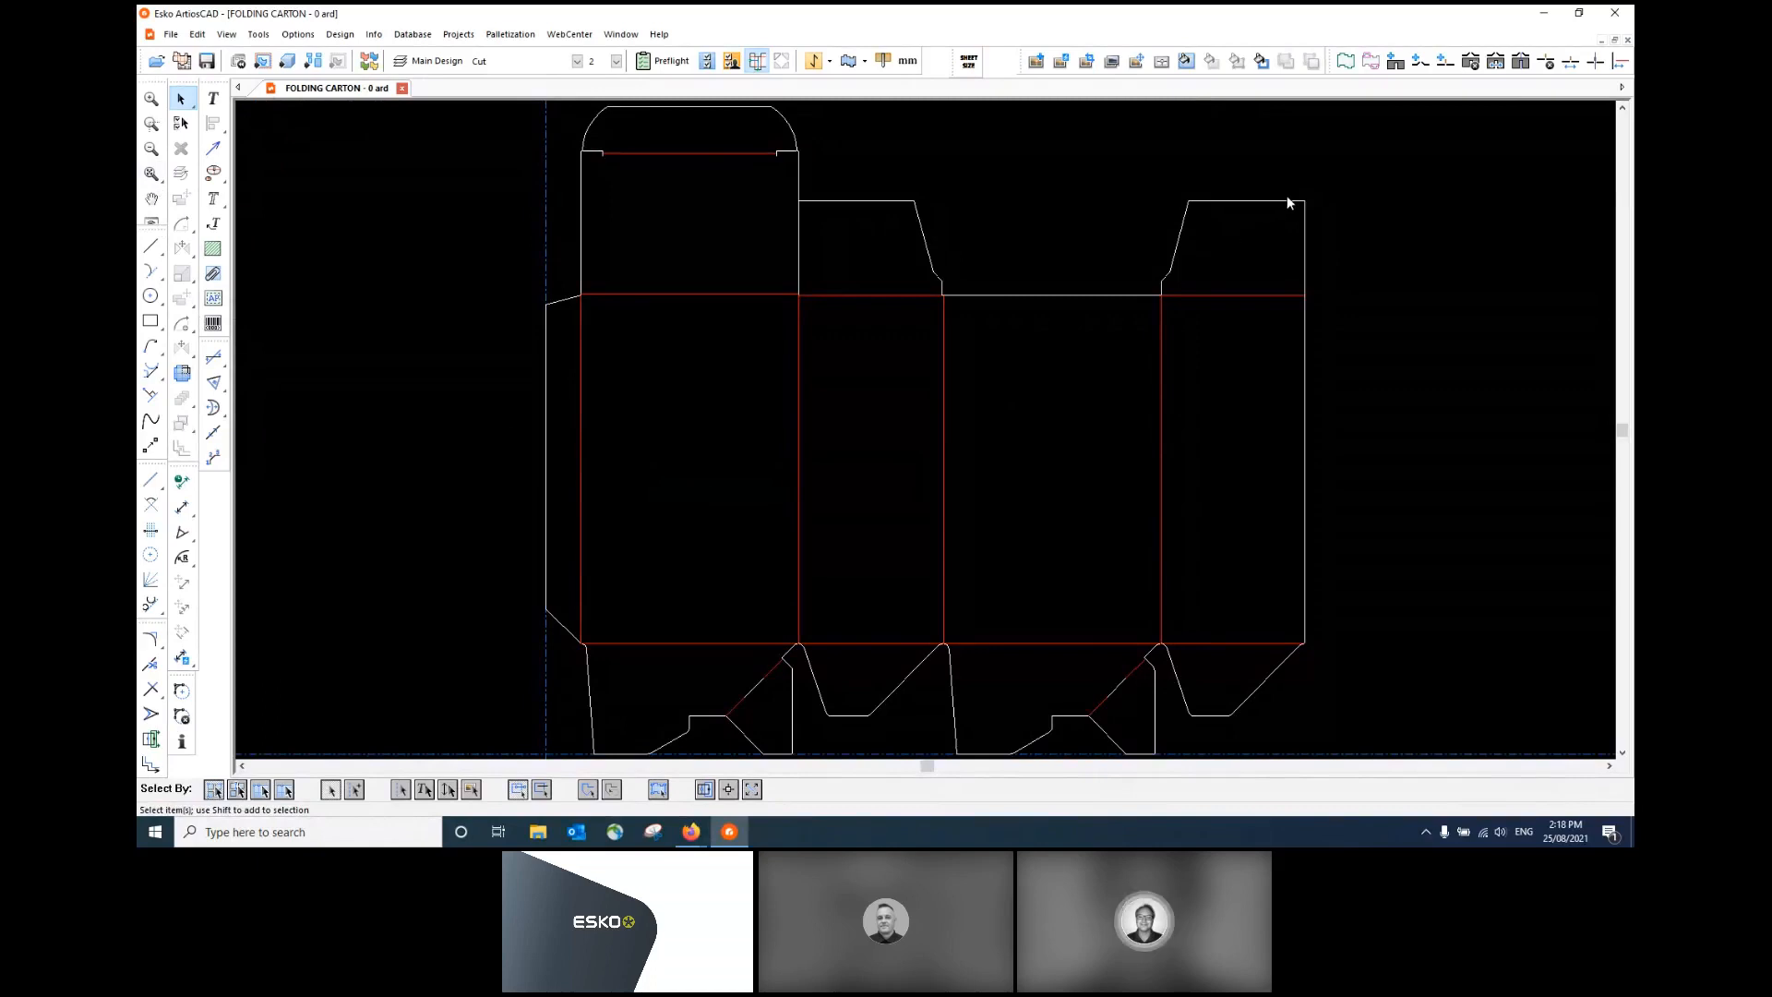
scroll(1234, 188, "up", 2)
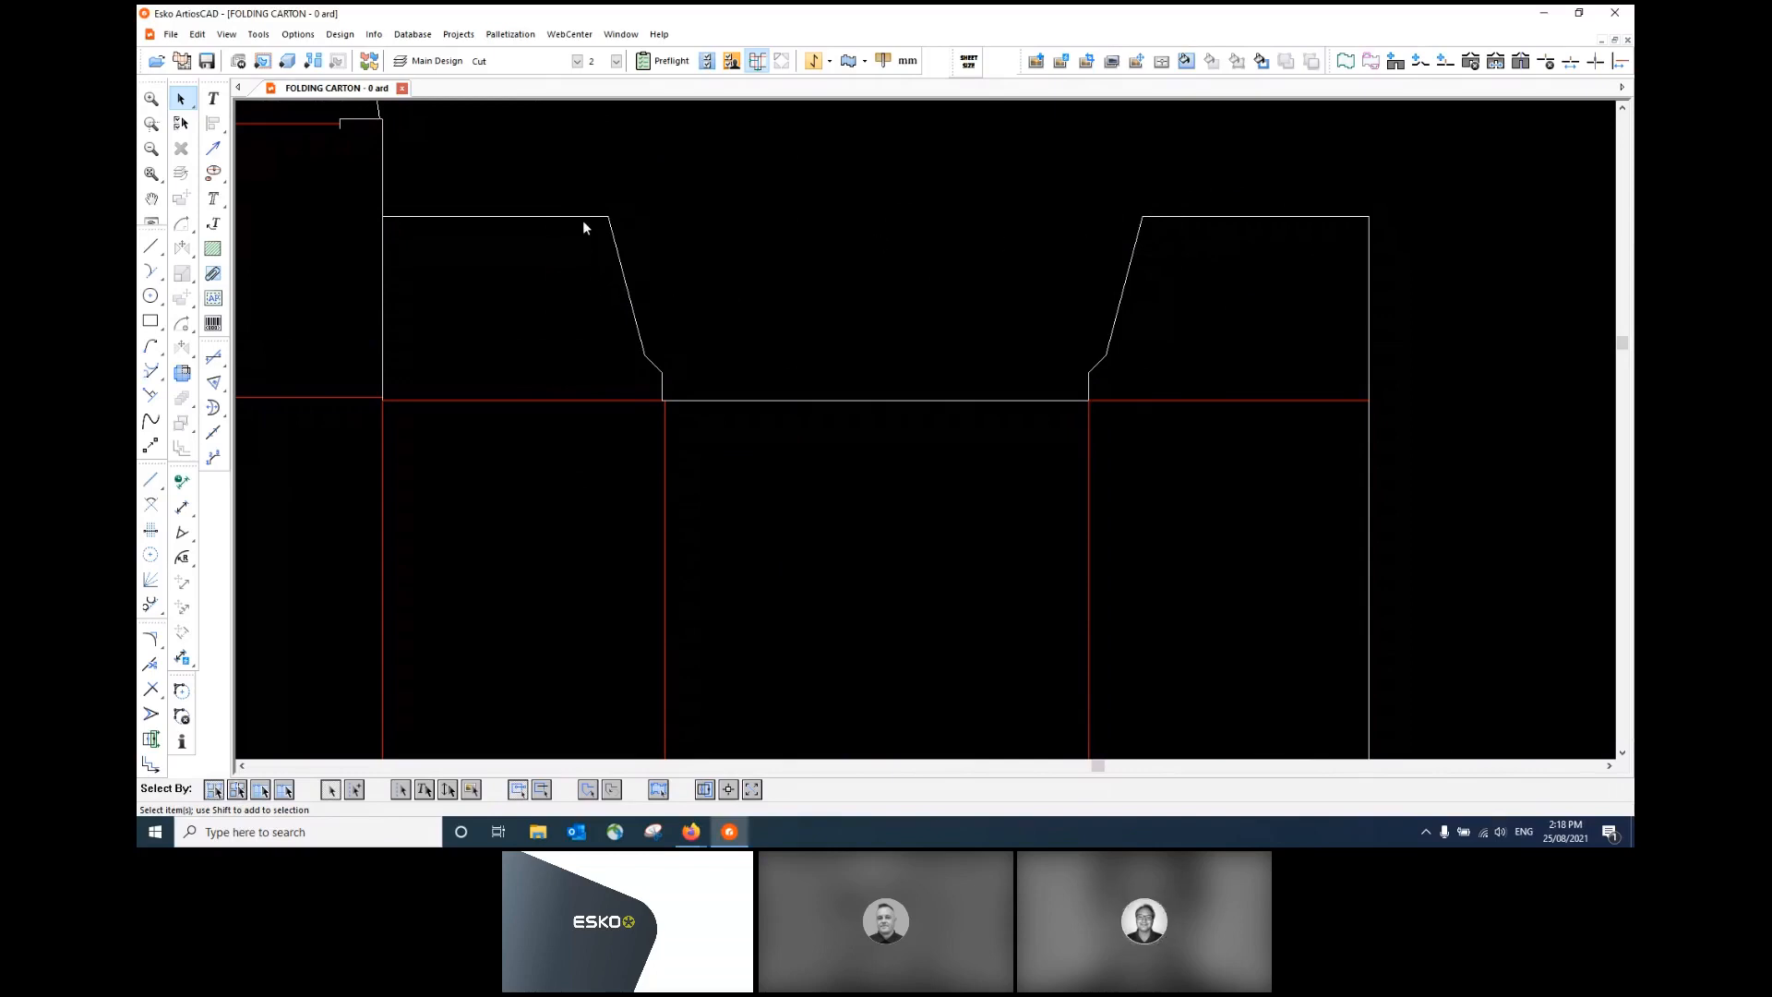
scroll(960, 463, "down", 1)
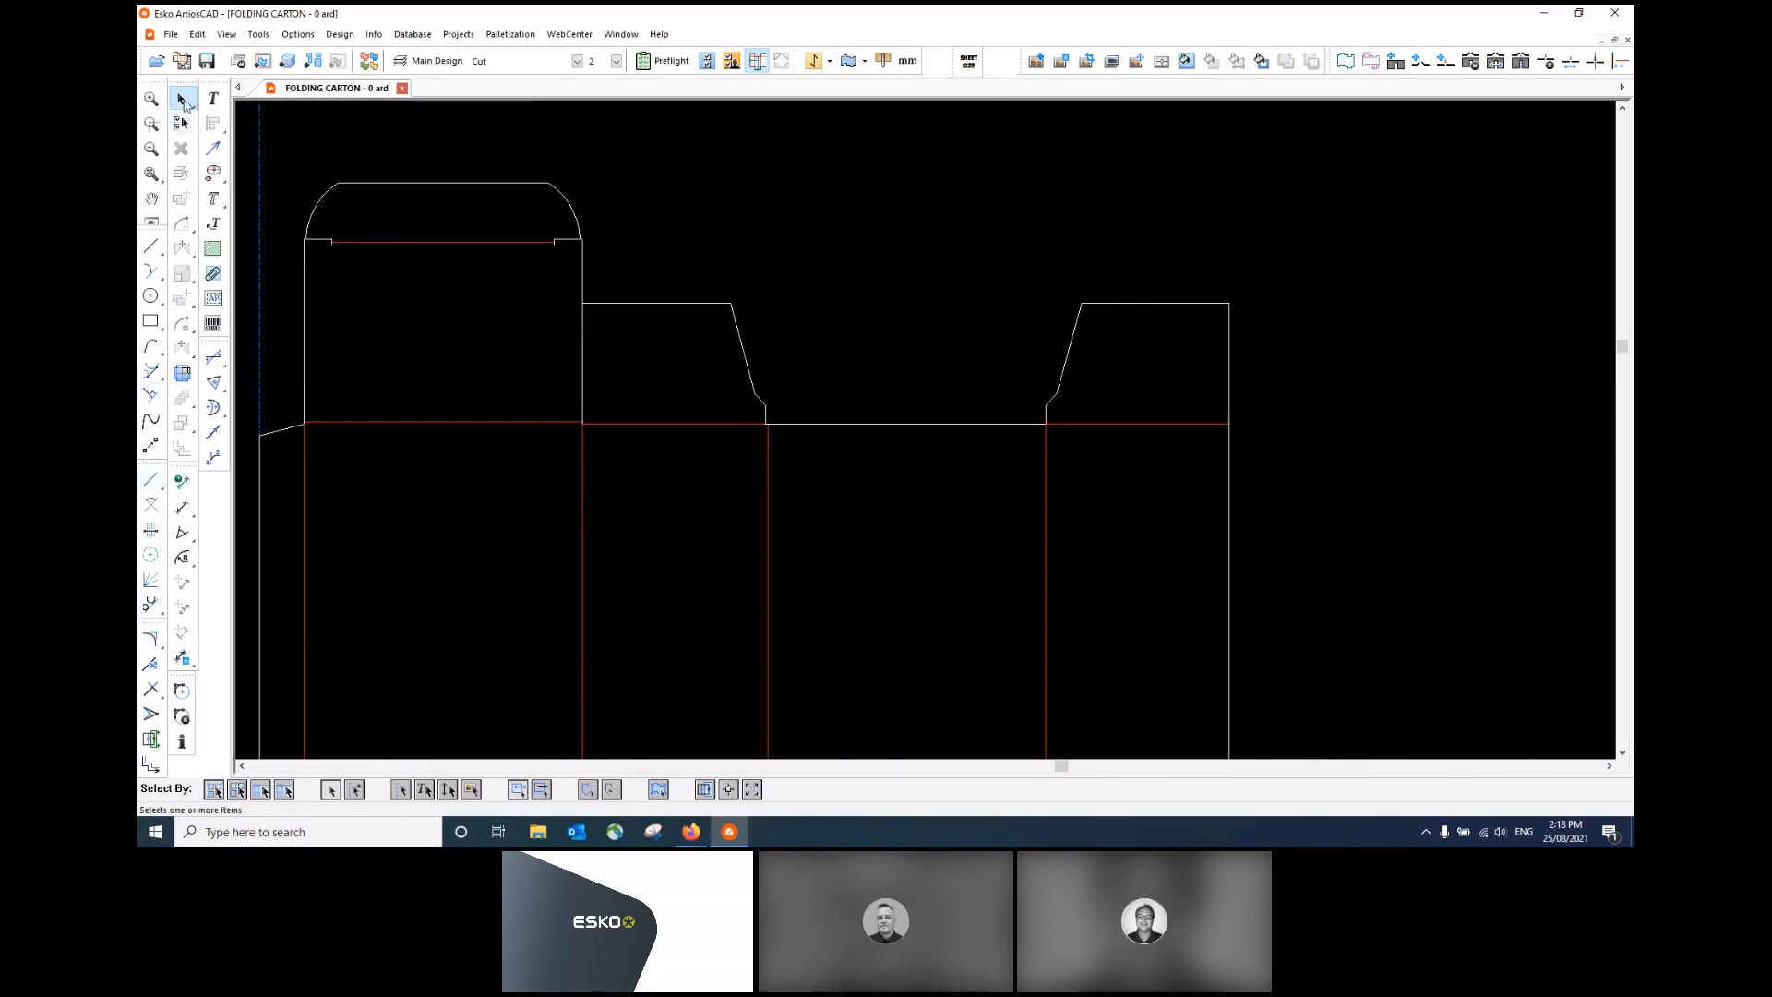
left_click_drag(677, 235, 753, 312)
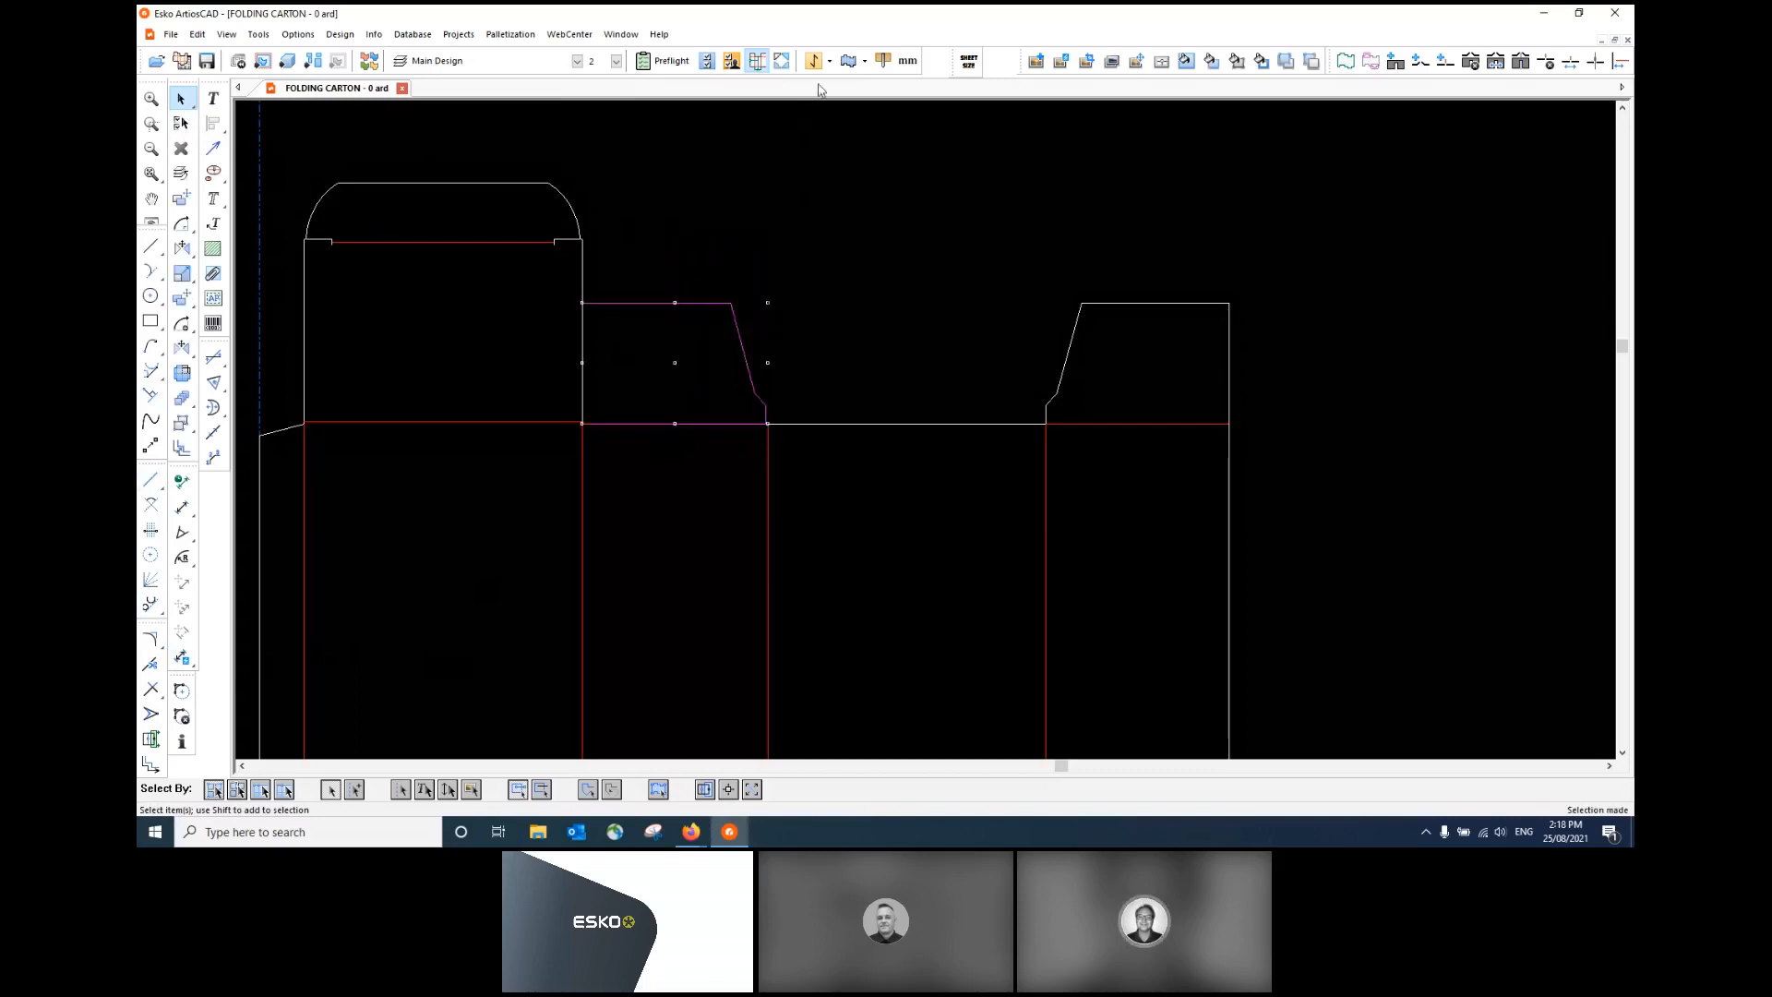
left_click(782, 65)
left_click(928, 441)
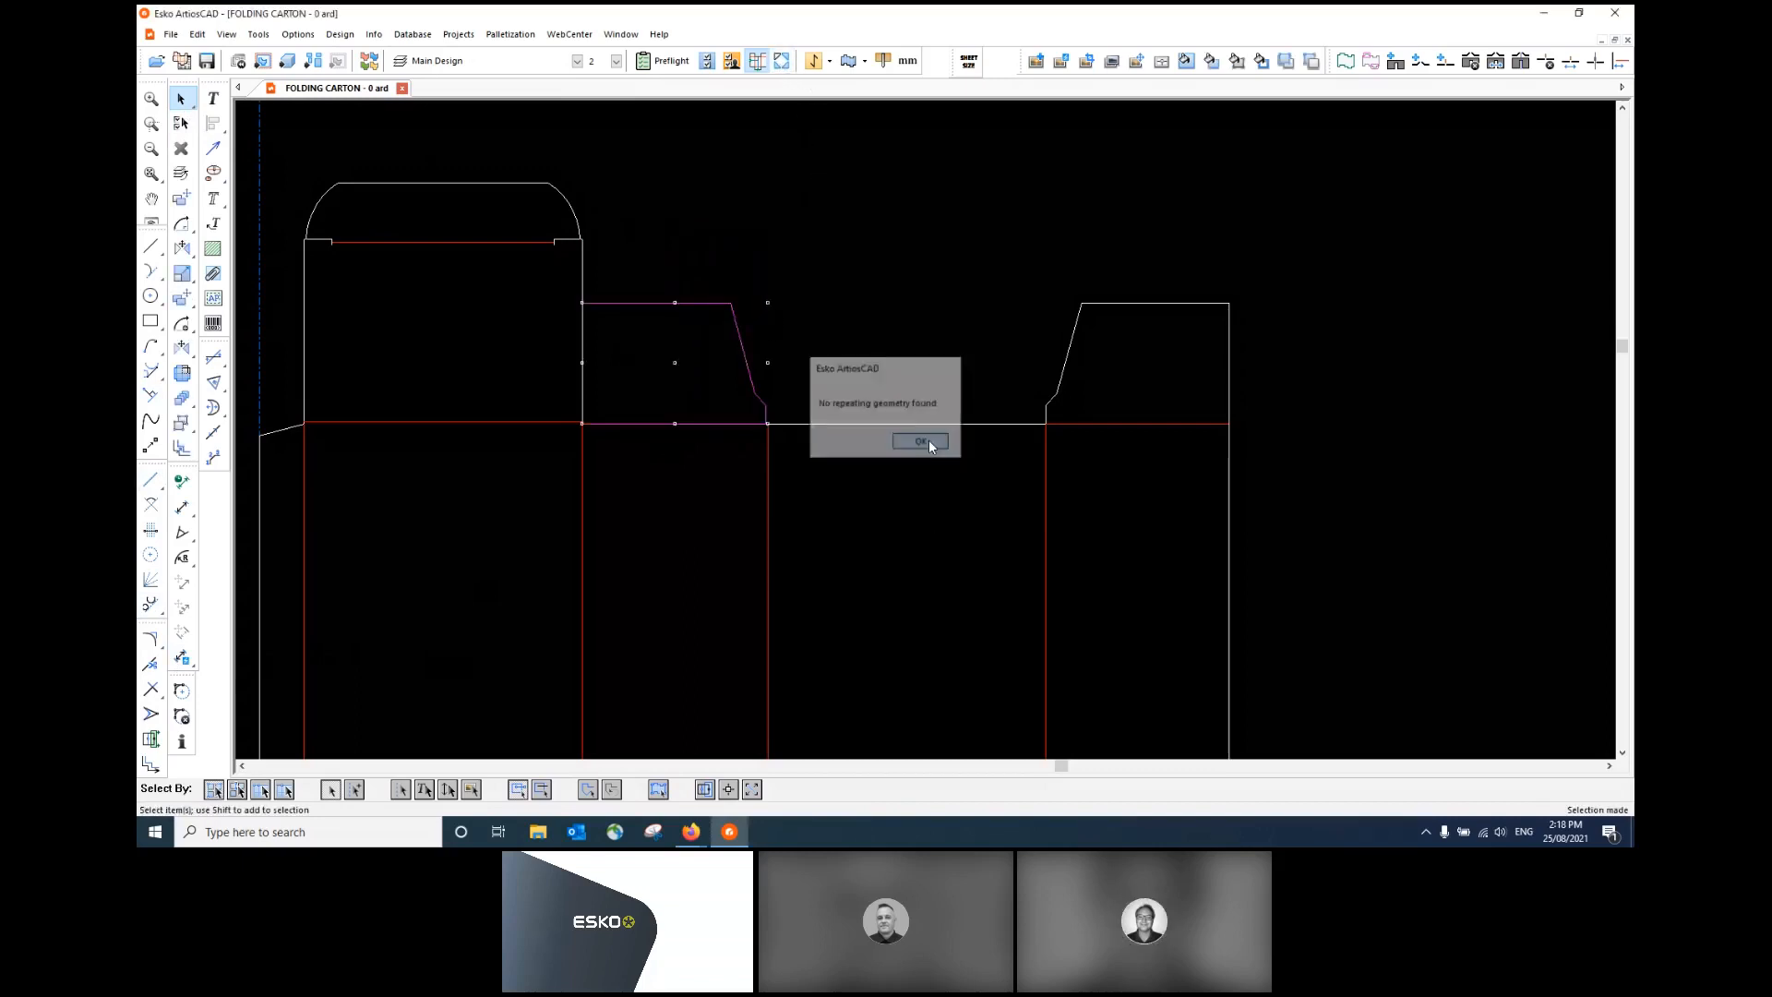
left_click(824, 311)
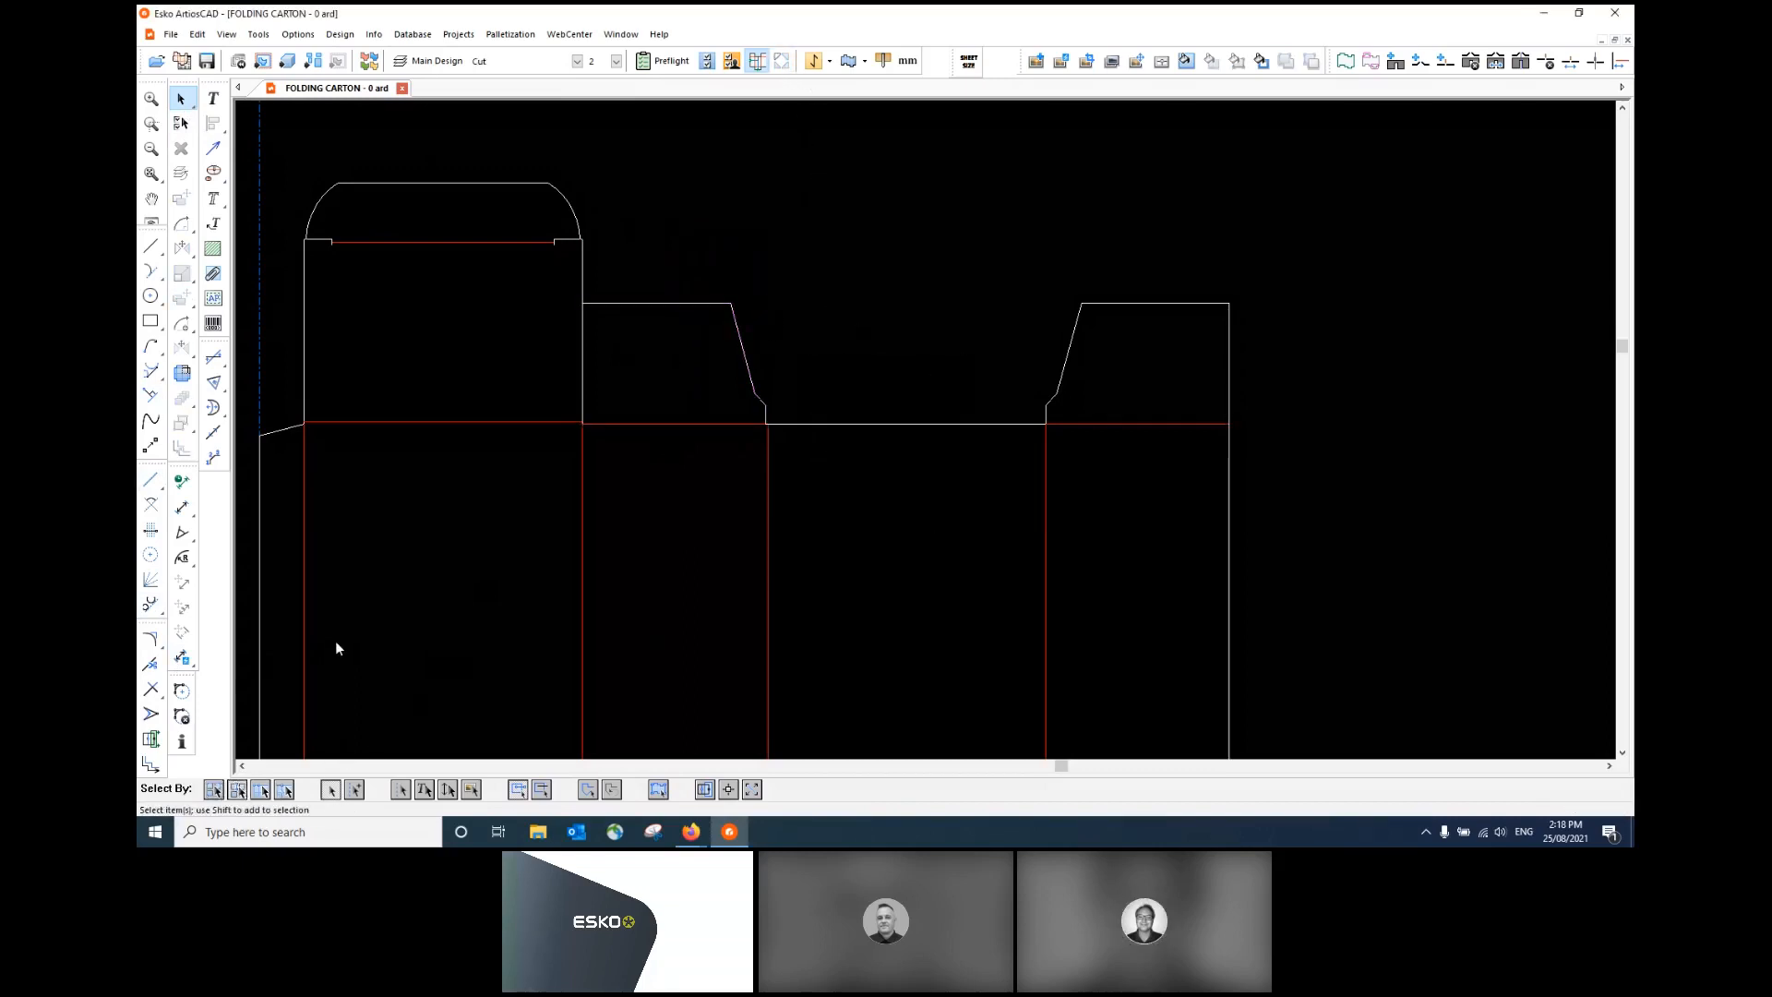
- Find the repeating copy of the dust flap's outer cut lines and blend the flap's outer corner with a 5 mm radius
left_click_drag(761, 307, 752, 302)
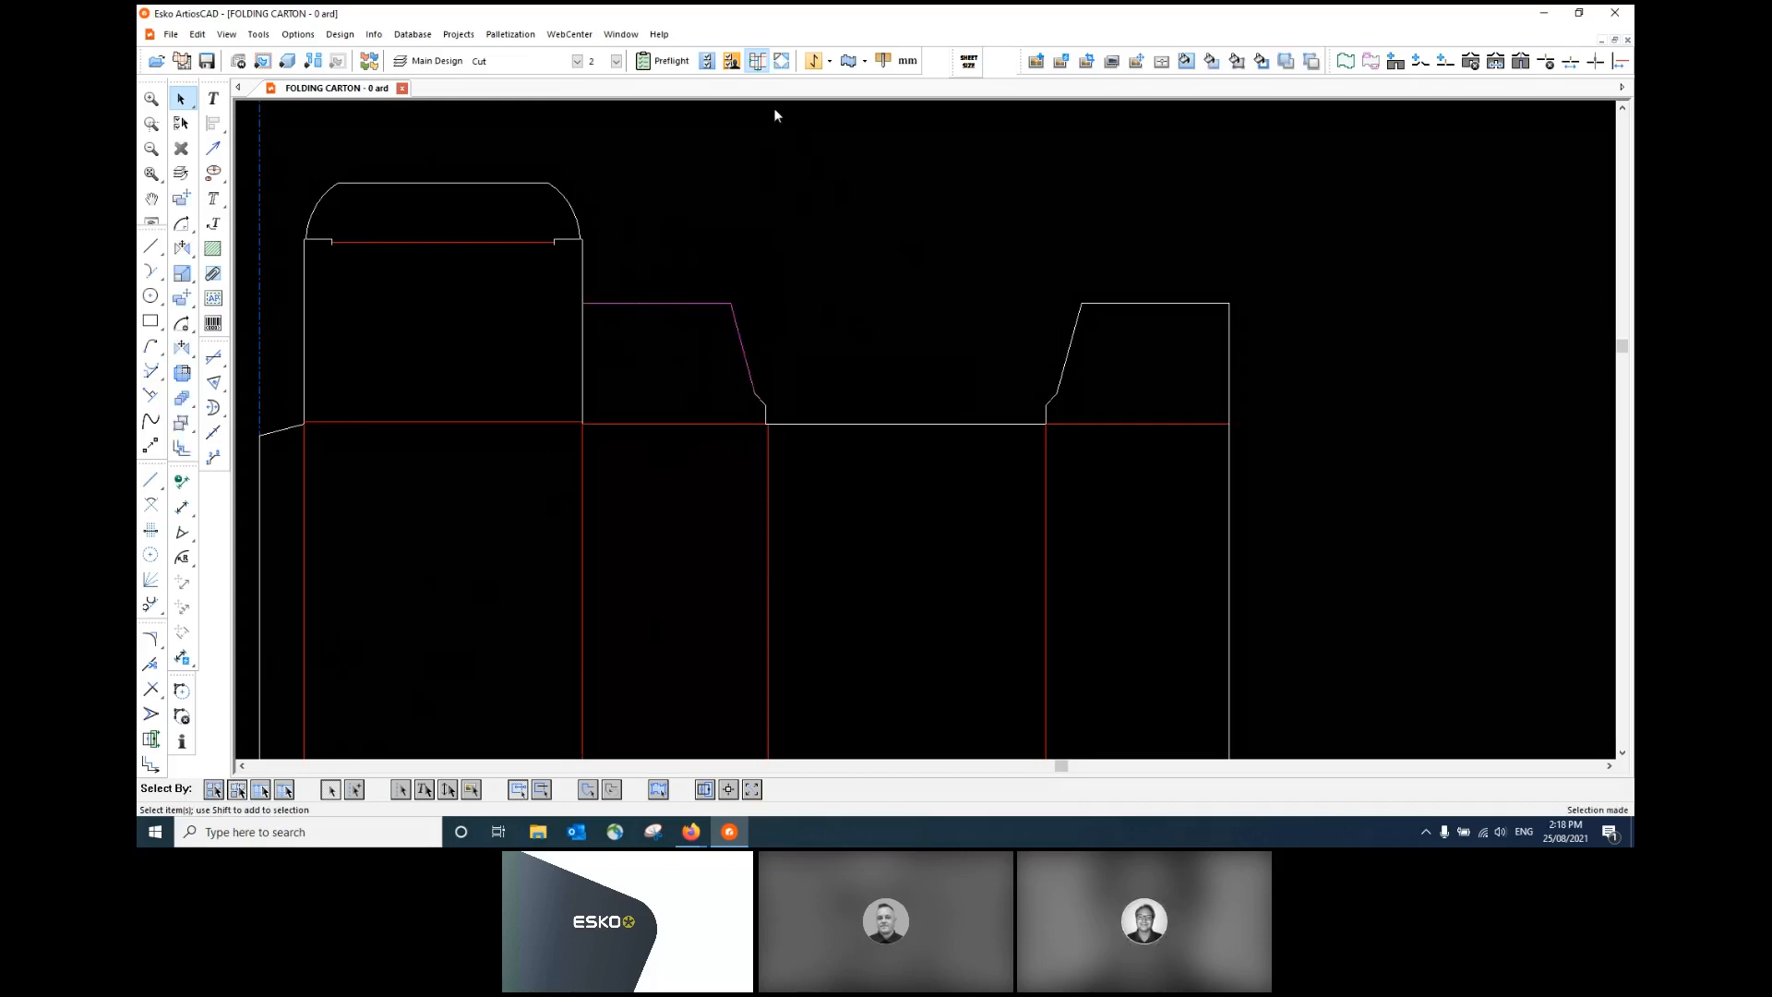
left_click(782, 61)
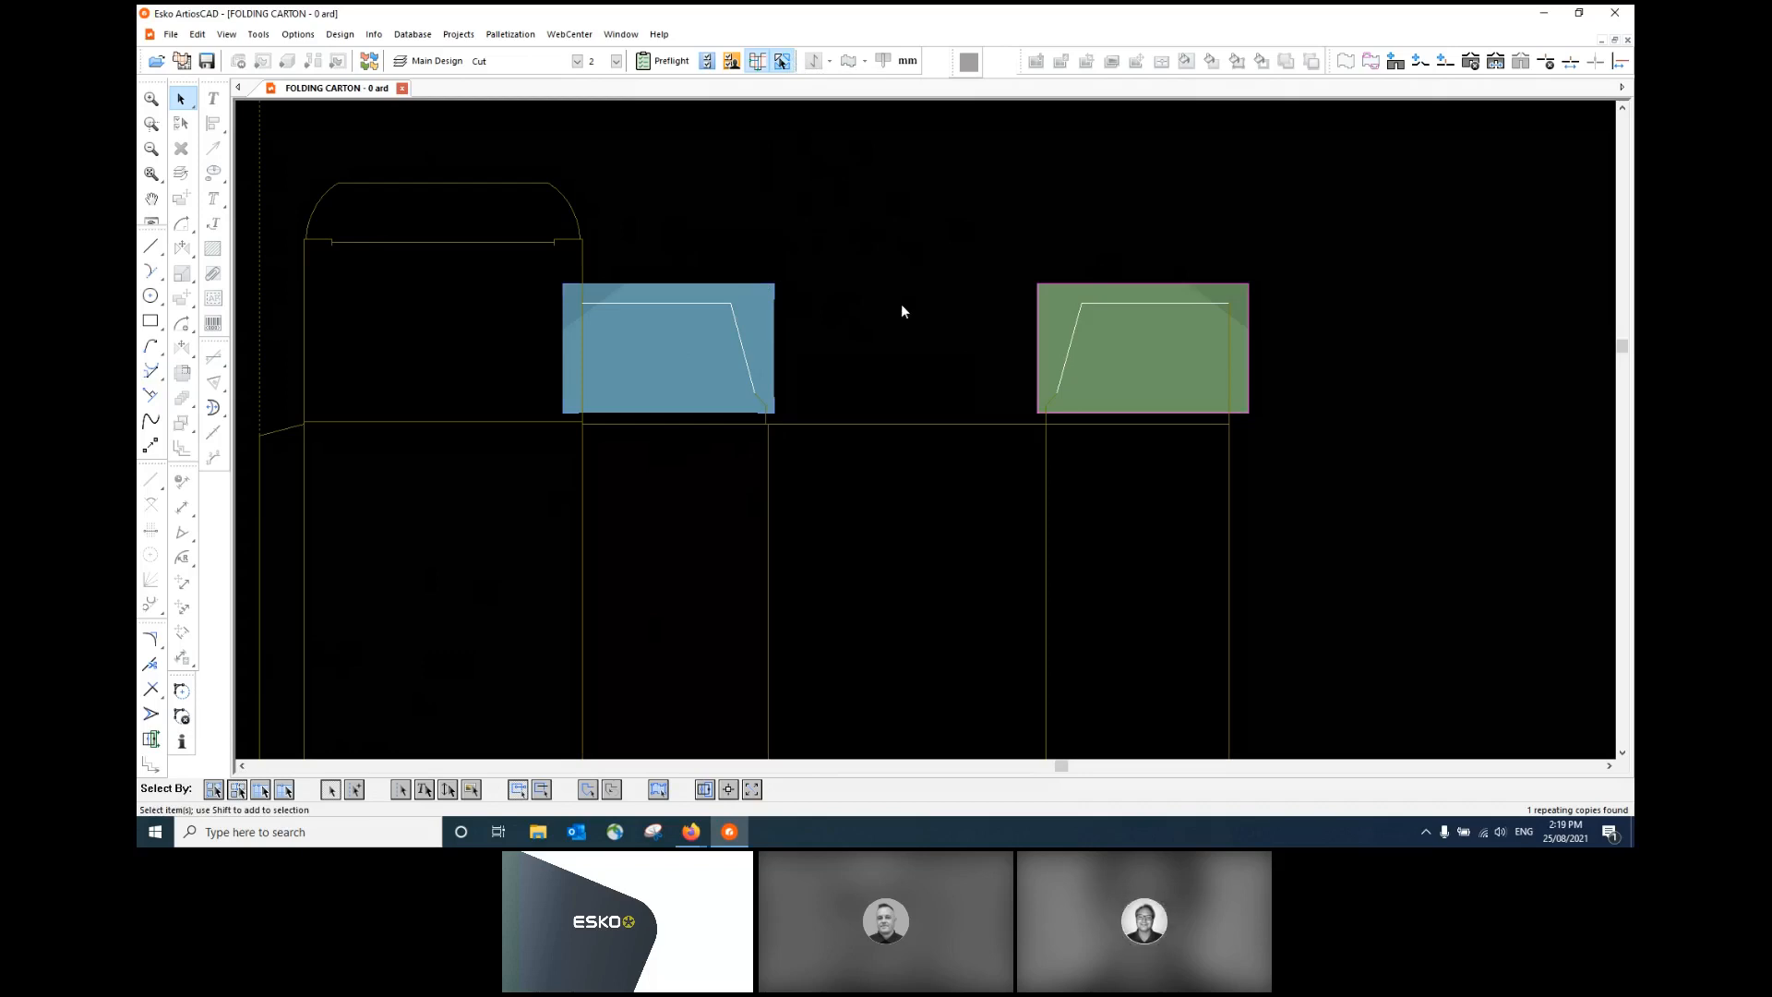
left_click(151, 637)
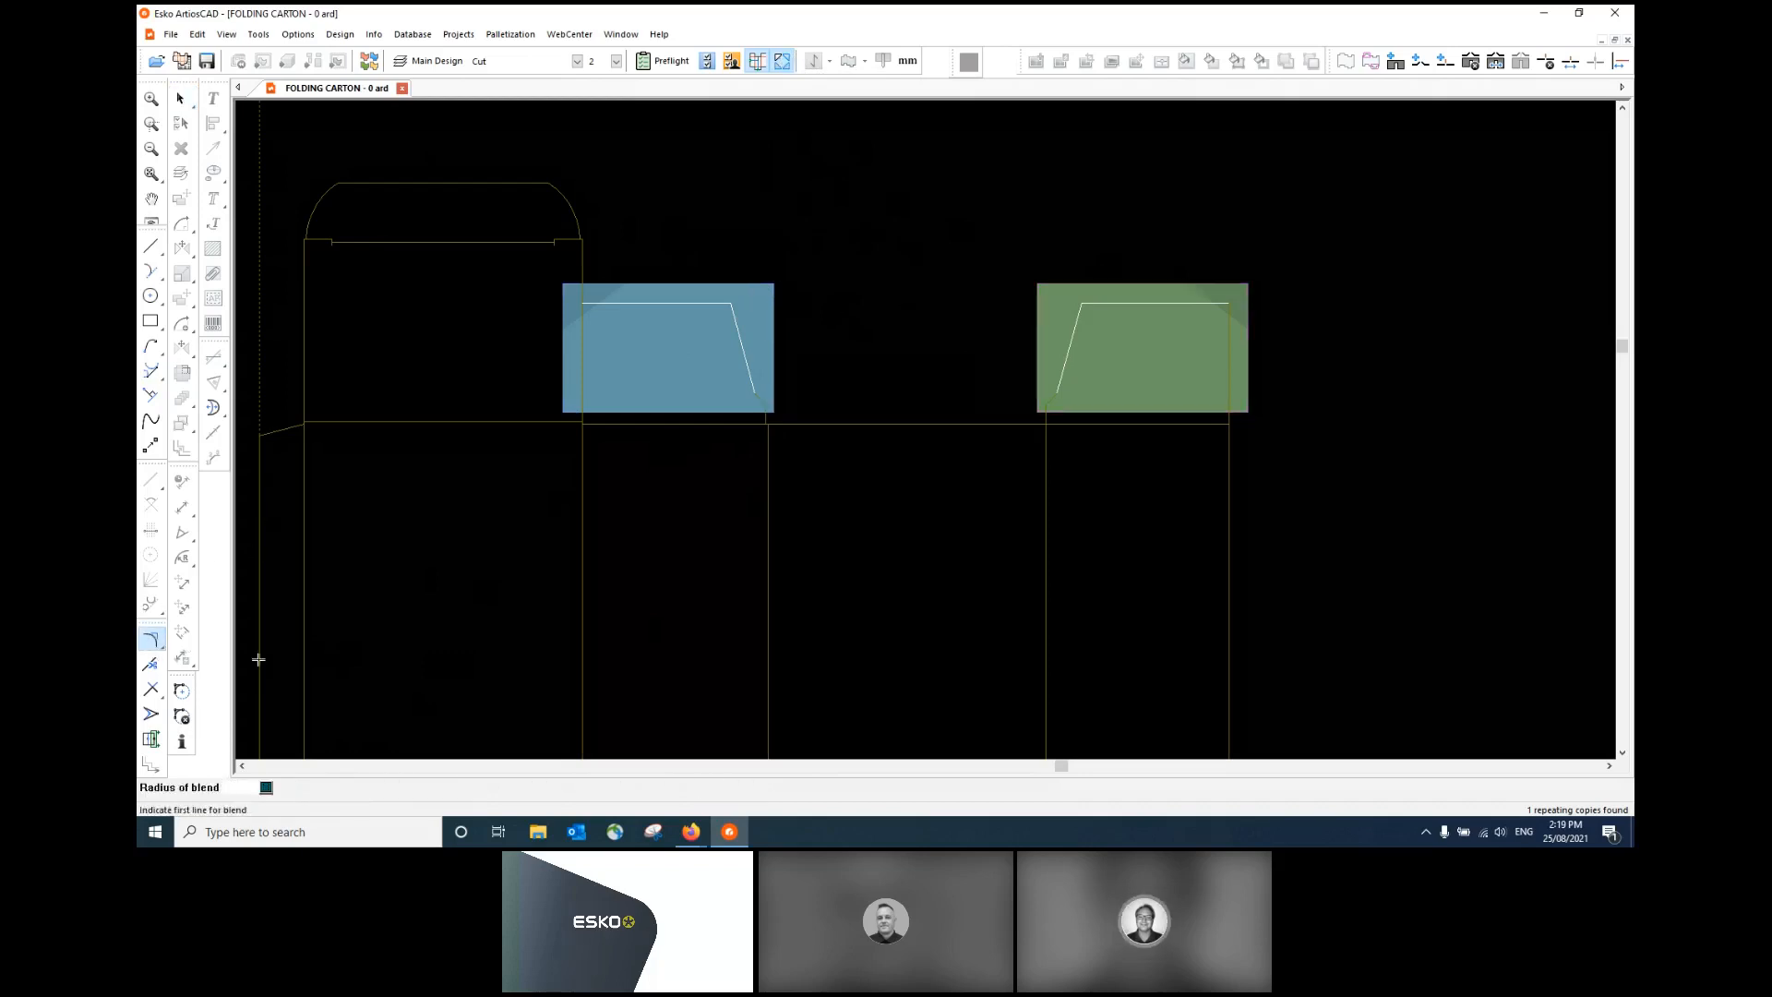
type("5")
left_click(704, 300)
left_click(732, 313)
key("Escape")
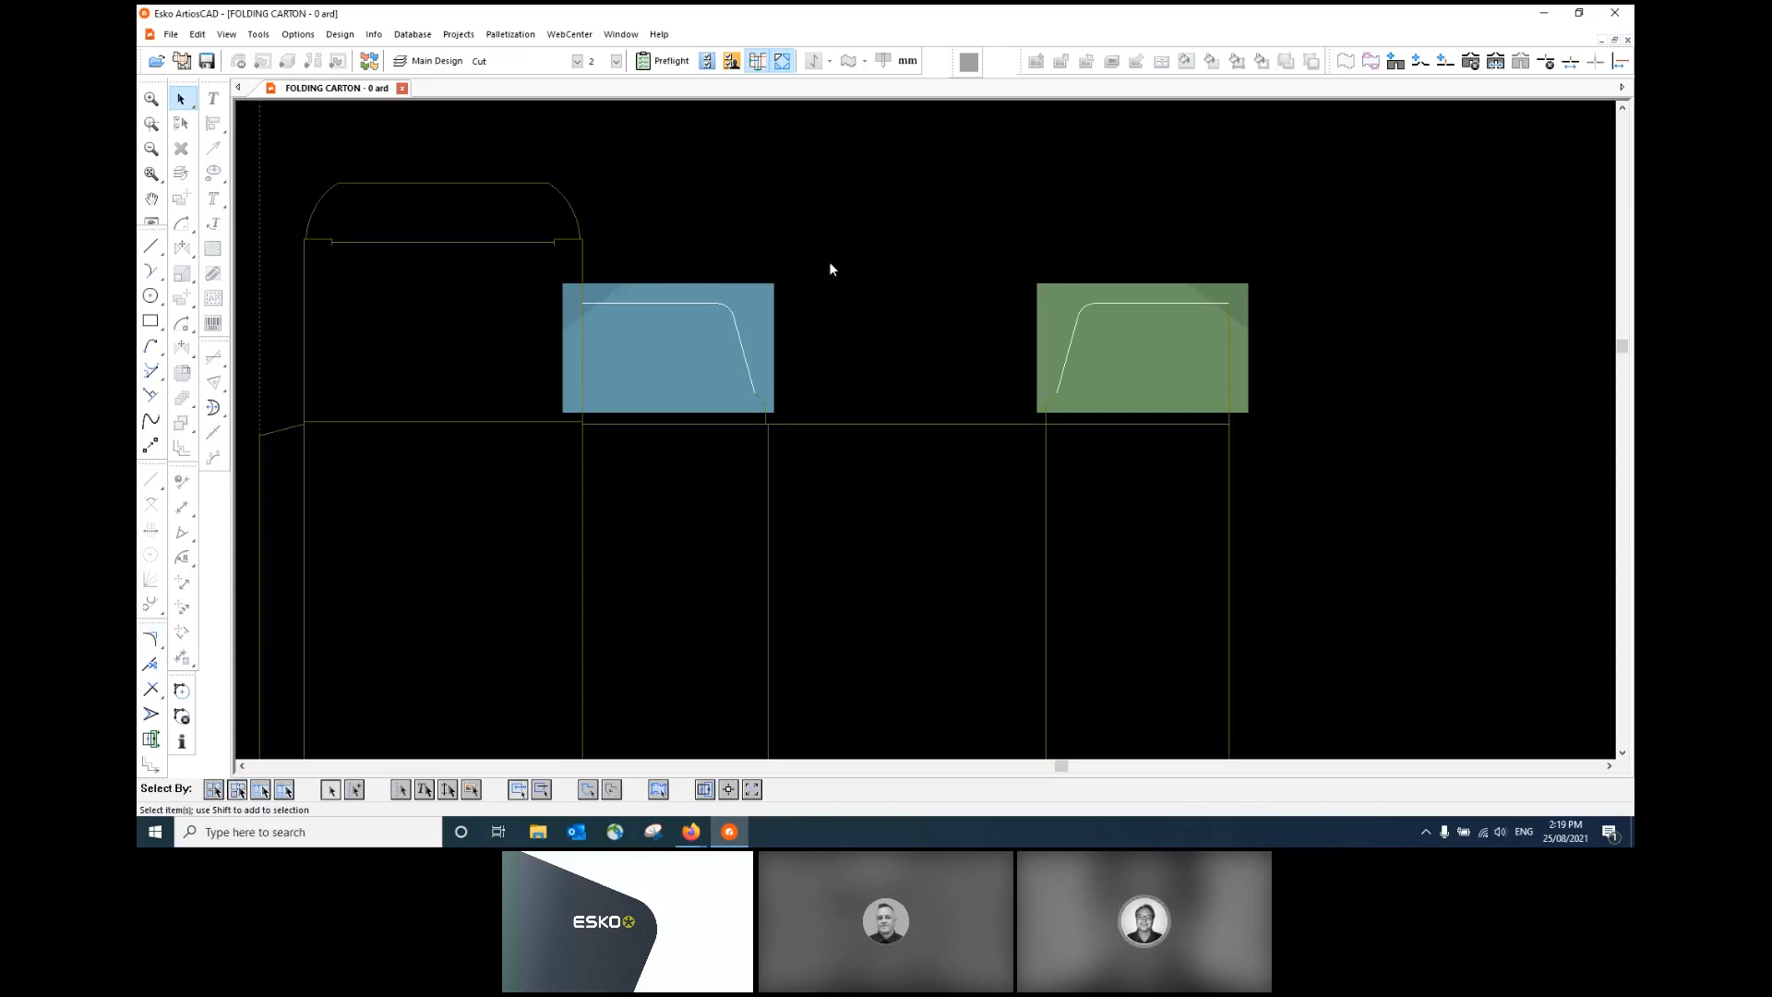
left_click(782, 61)
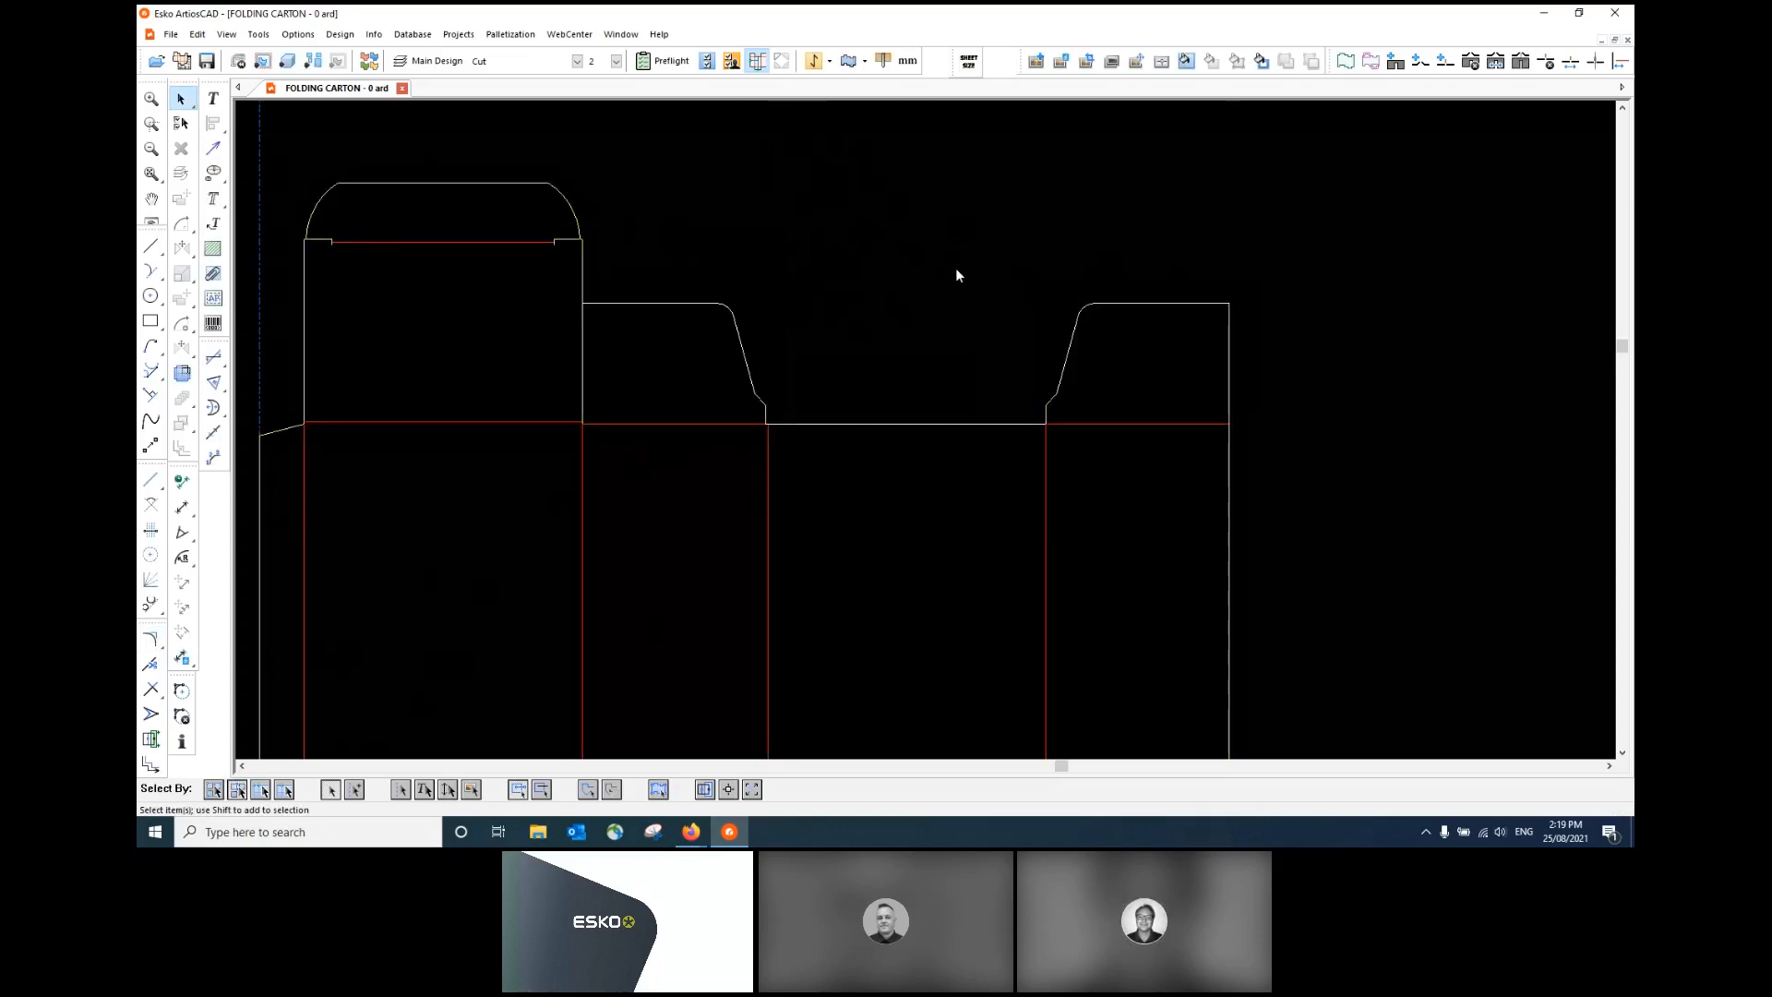
- Review the view mode's display options for geometry, annotation, graphics and styles with the whole carton in view
scroll(1015, 274, "down", 3)
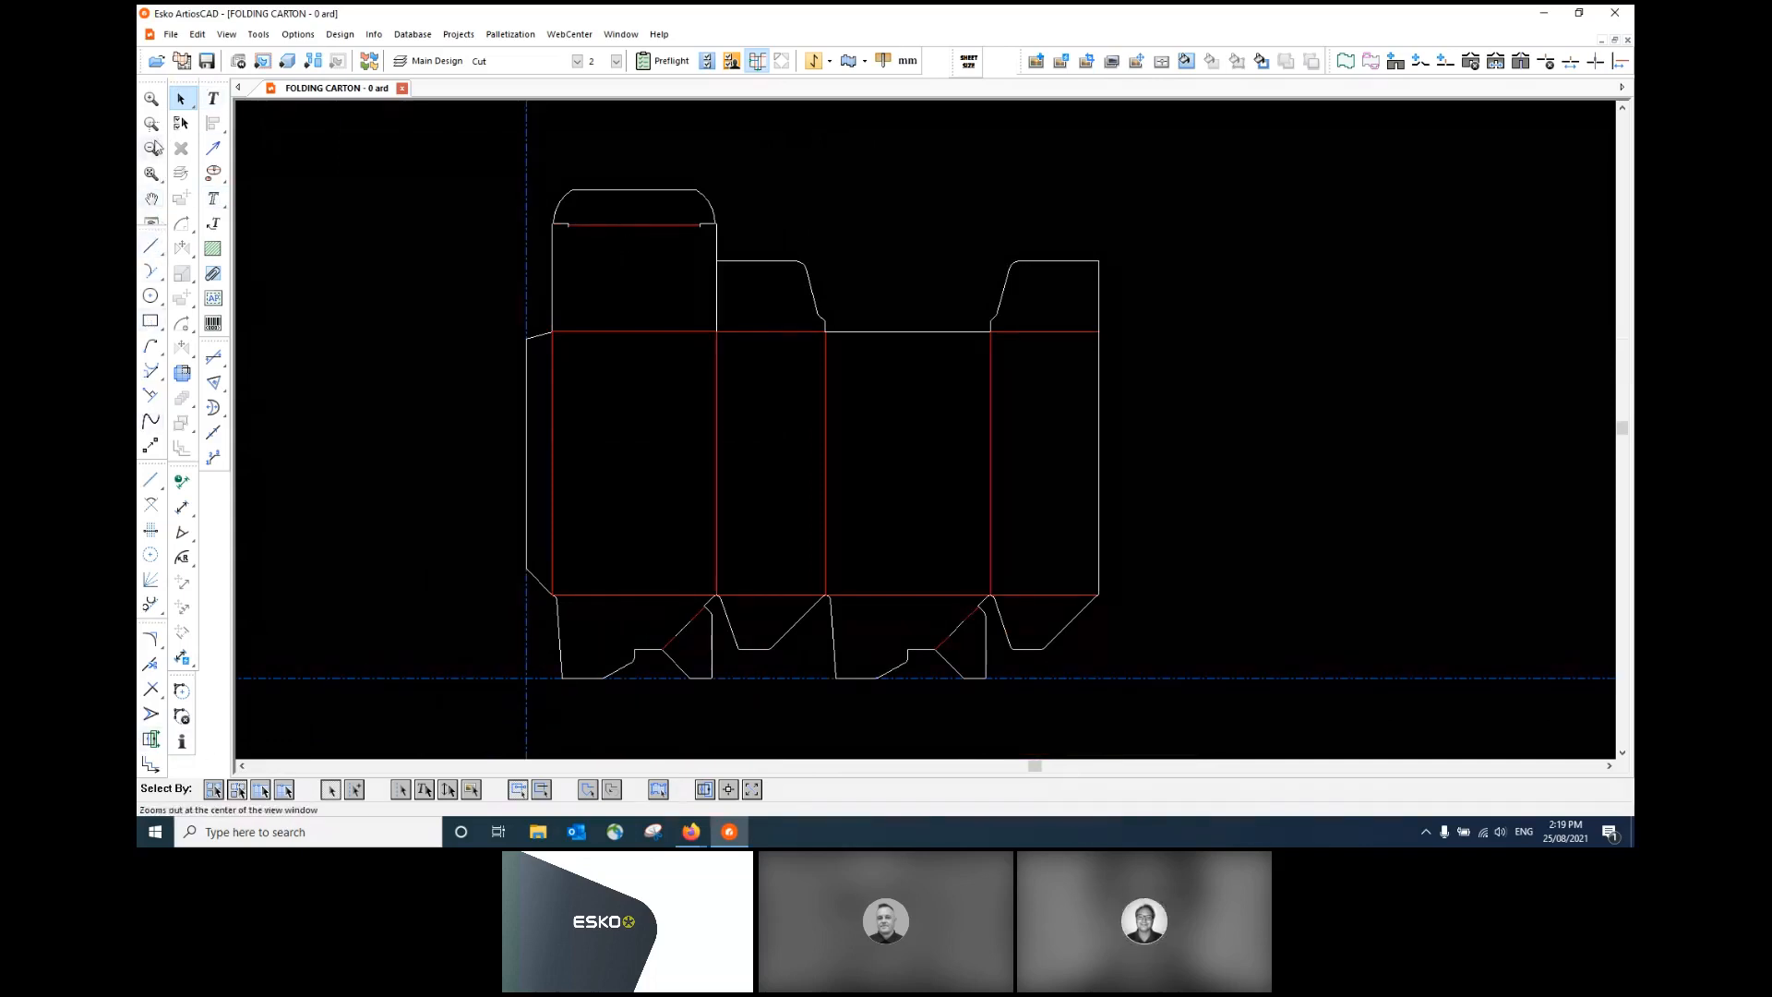
left_click(151, 223)
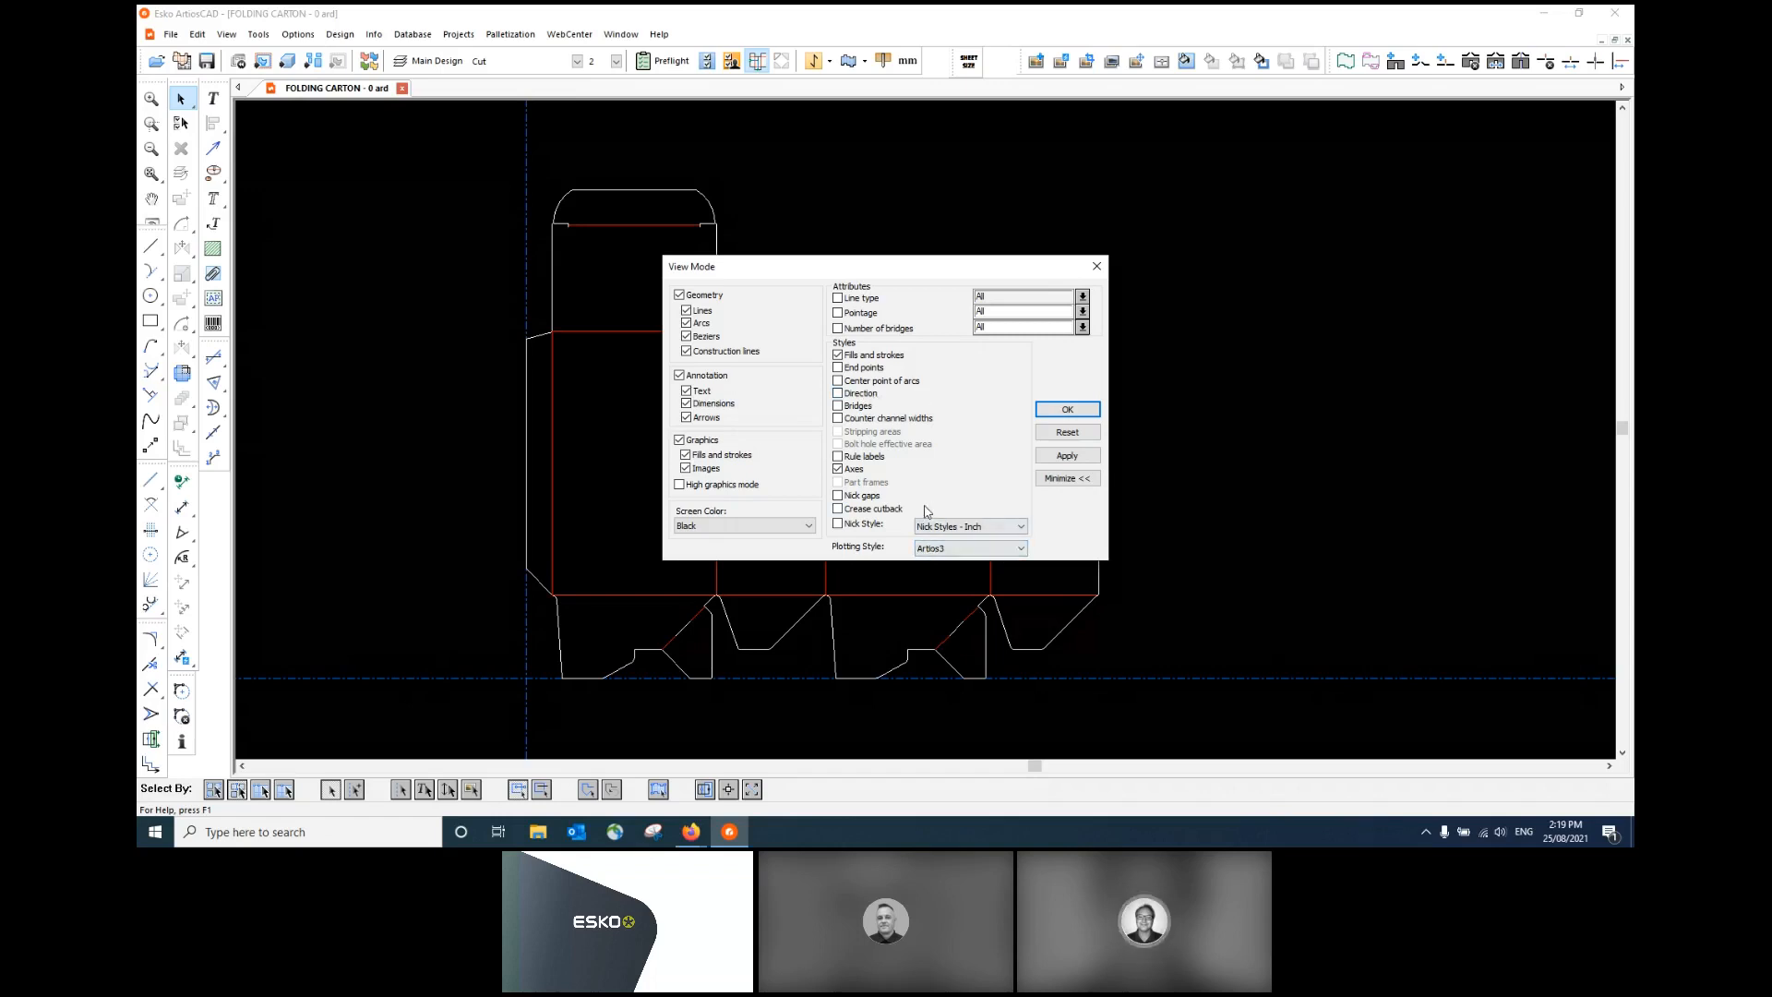
left_click(1078, 415)
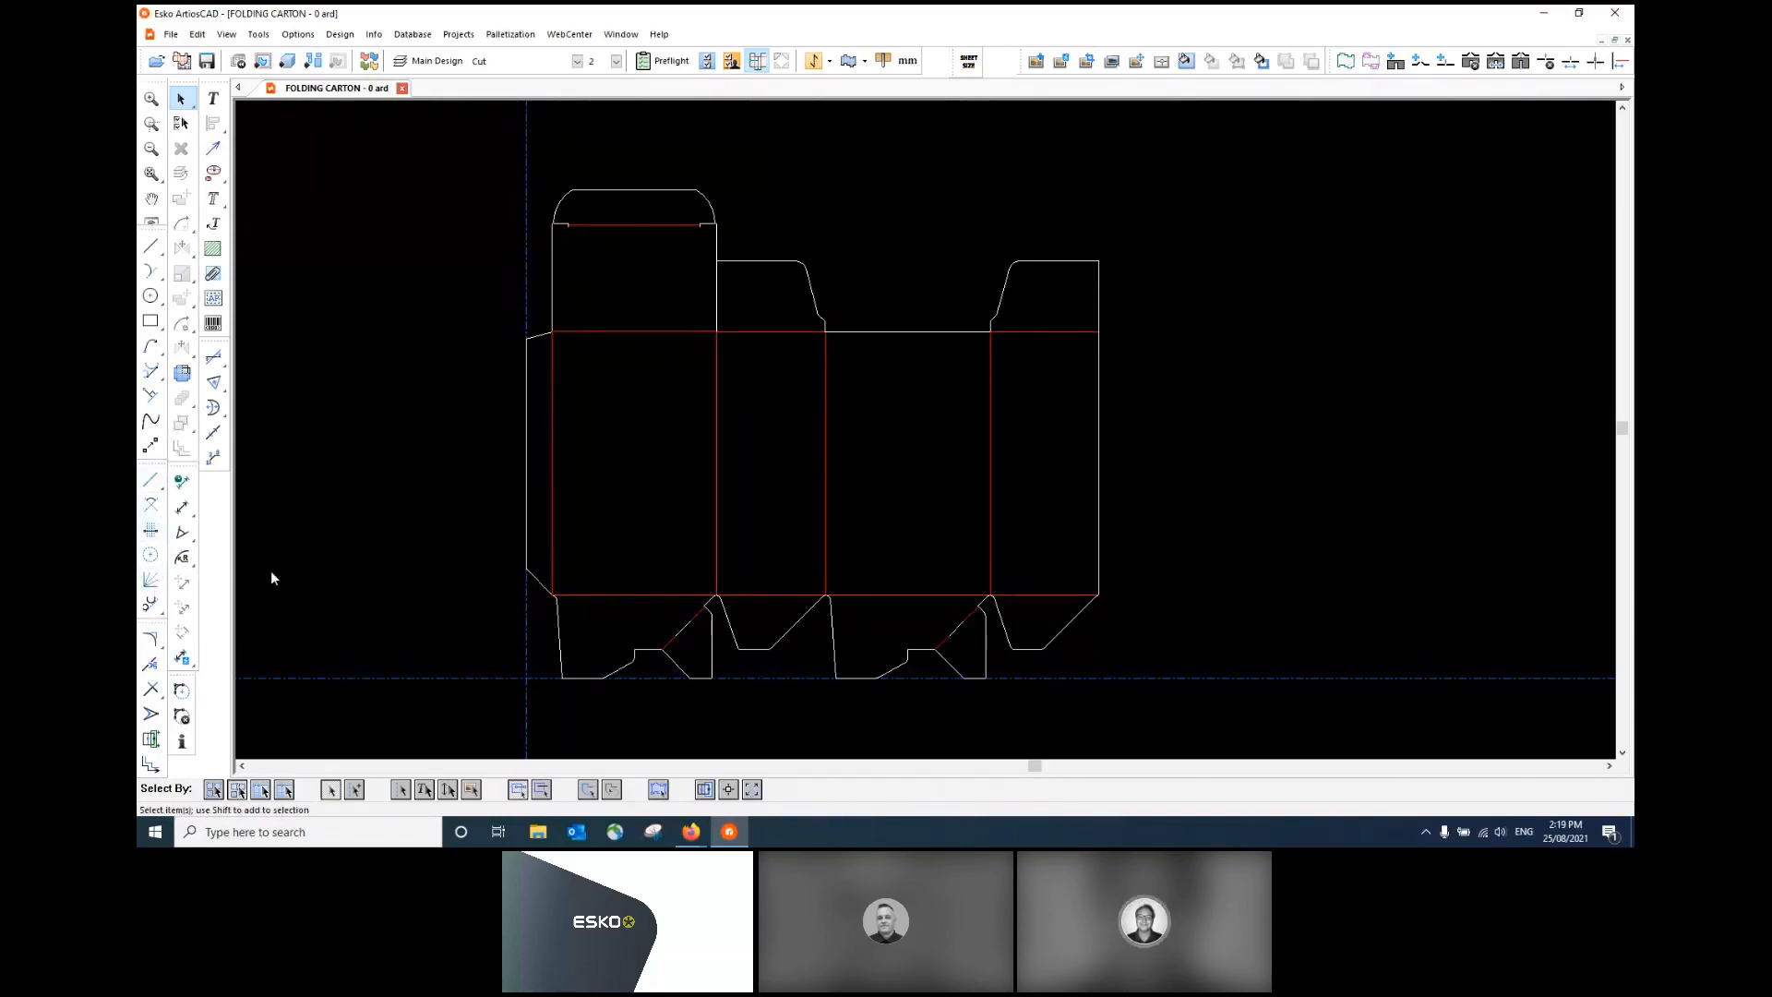
- Try dividing the third main panel into 5 equal parts in both directions with construction lines, and undo the divisions
left_click(150, 530)
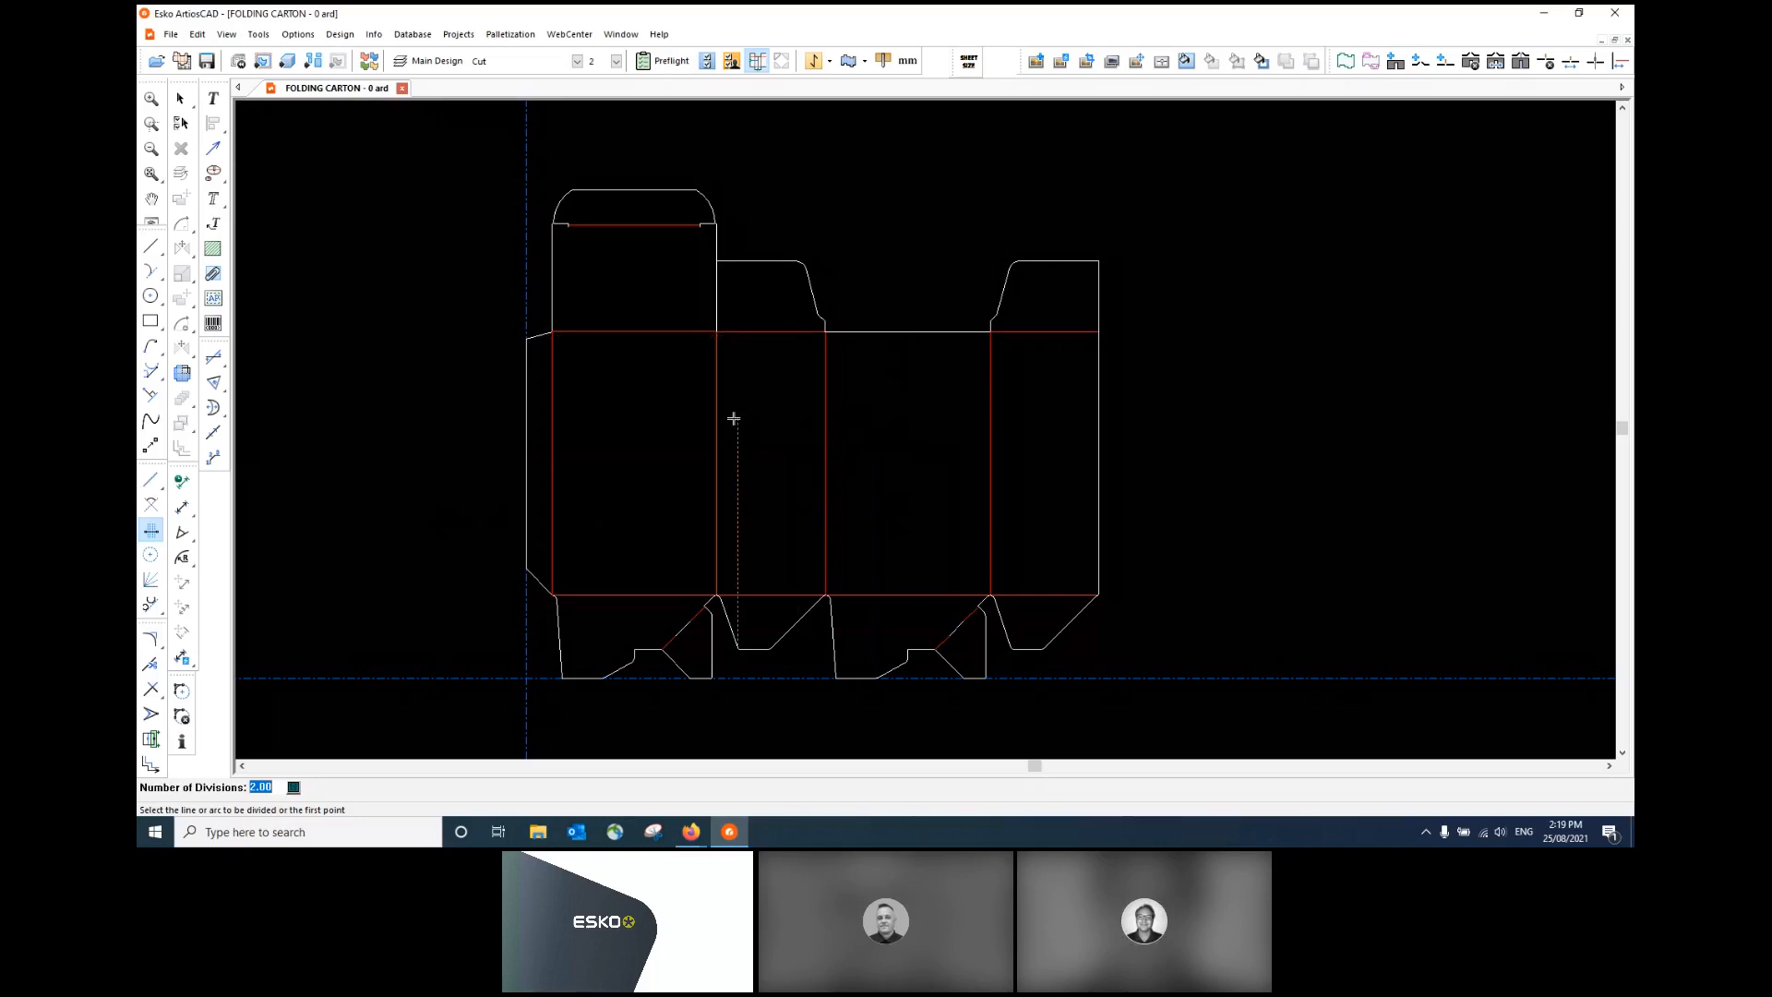
type("5")
key("Return")
left_click(859, 331)
key("Escape")
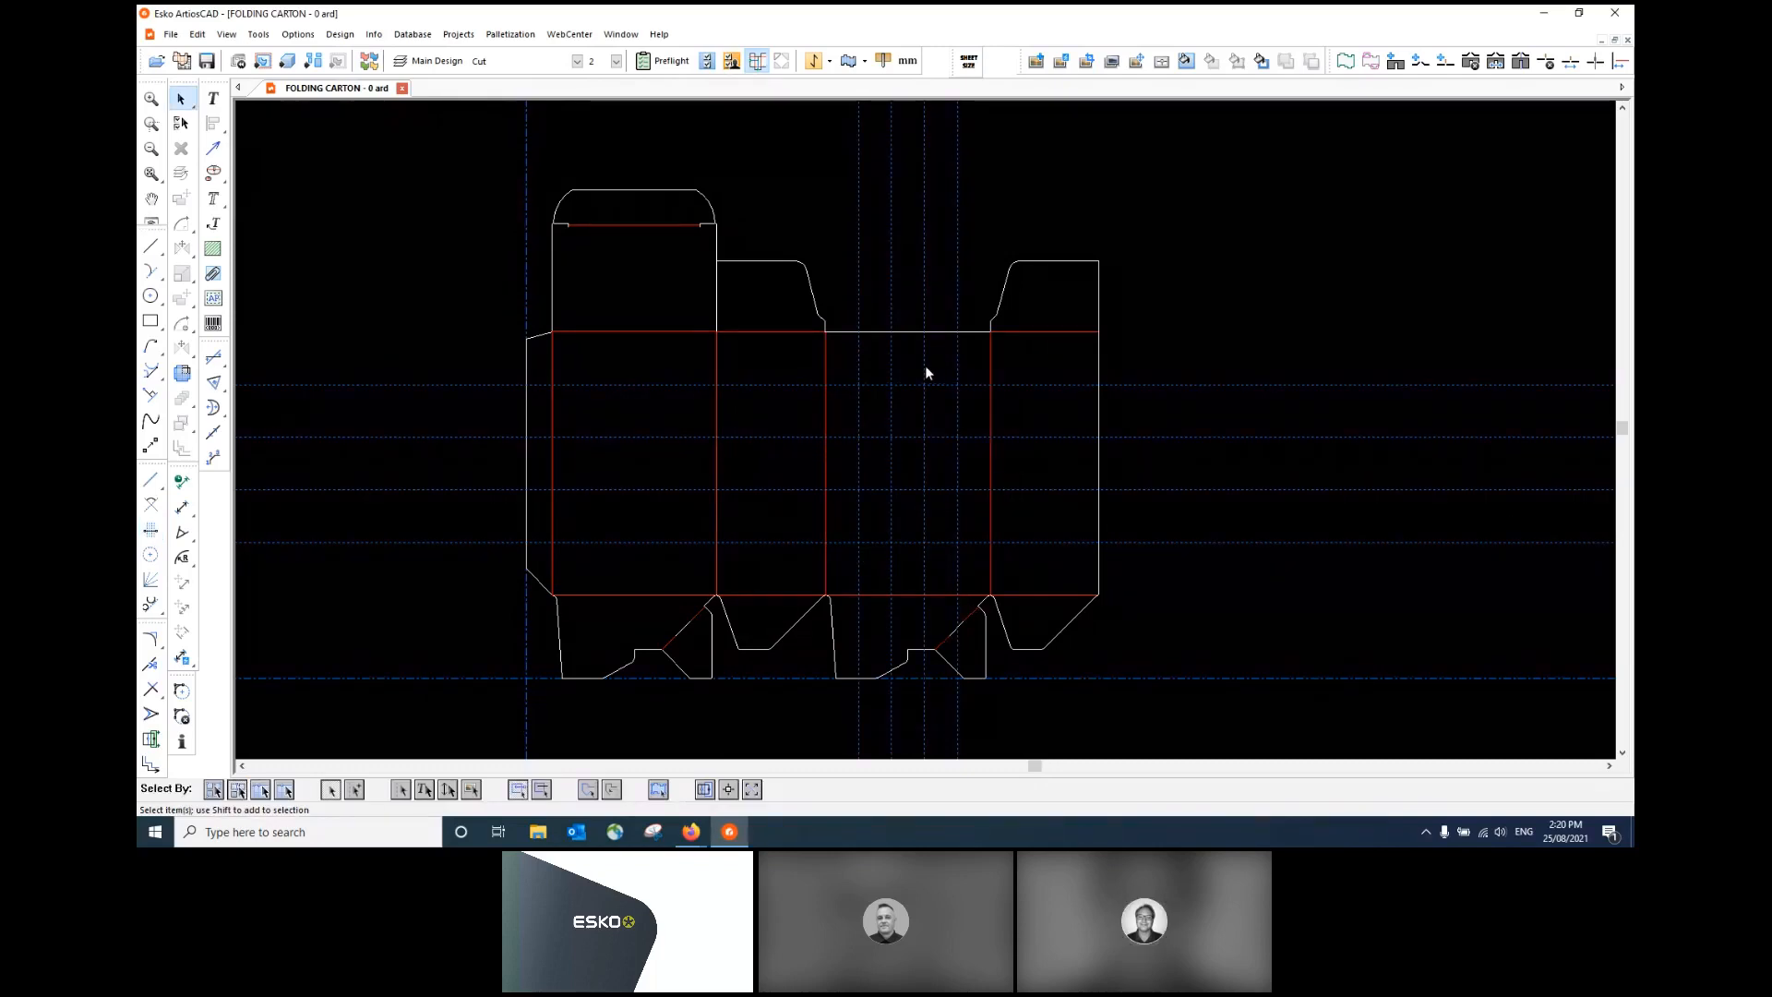
key("ctrl+z")
key("ctrl+z")
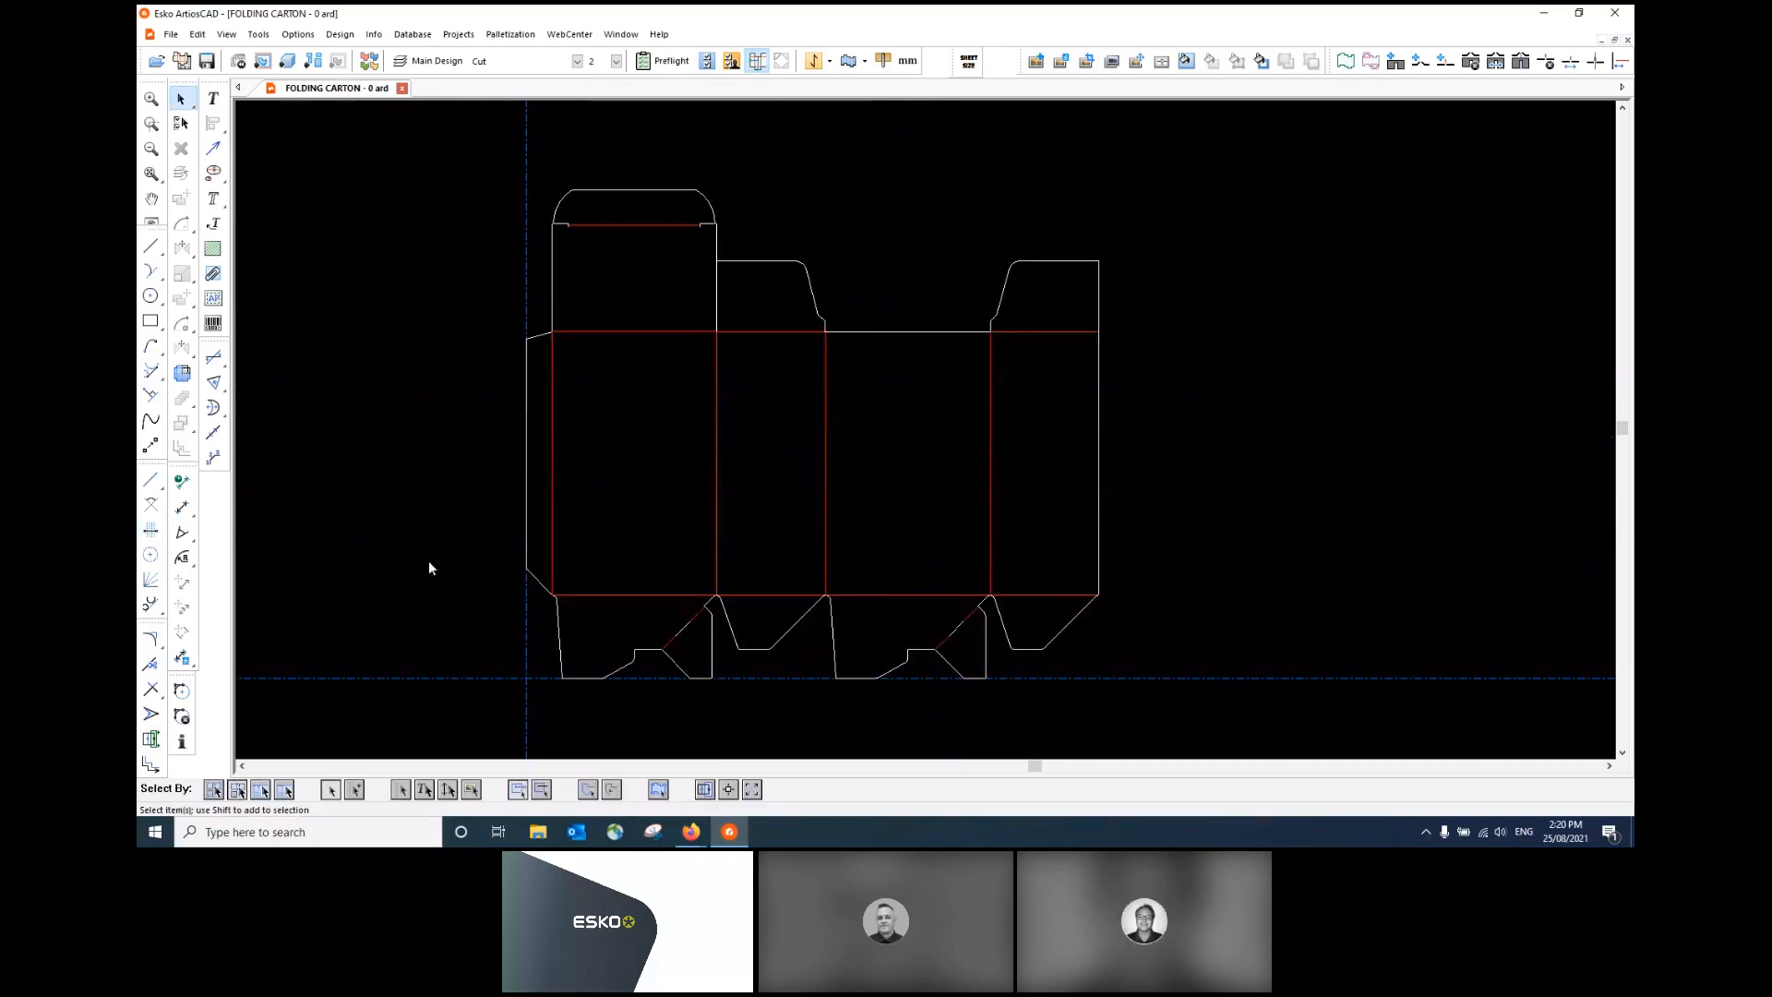
- Try to stretch the glue flap's outer edge horizontally with a selection polygon, using the Angle option for the adjoining lines, and cancel
left_click(151, 738)
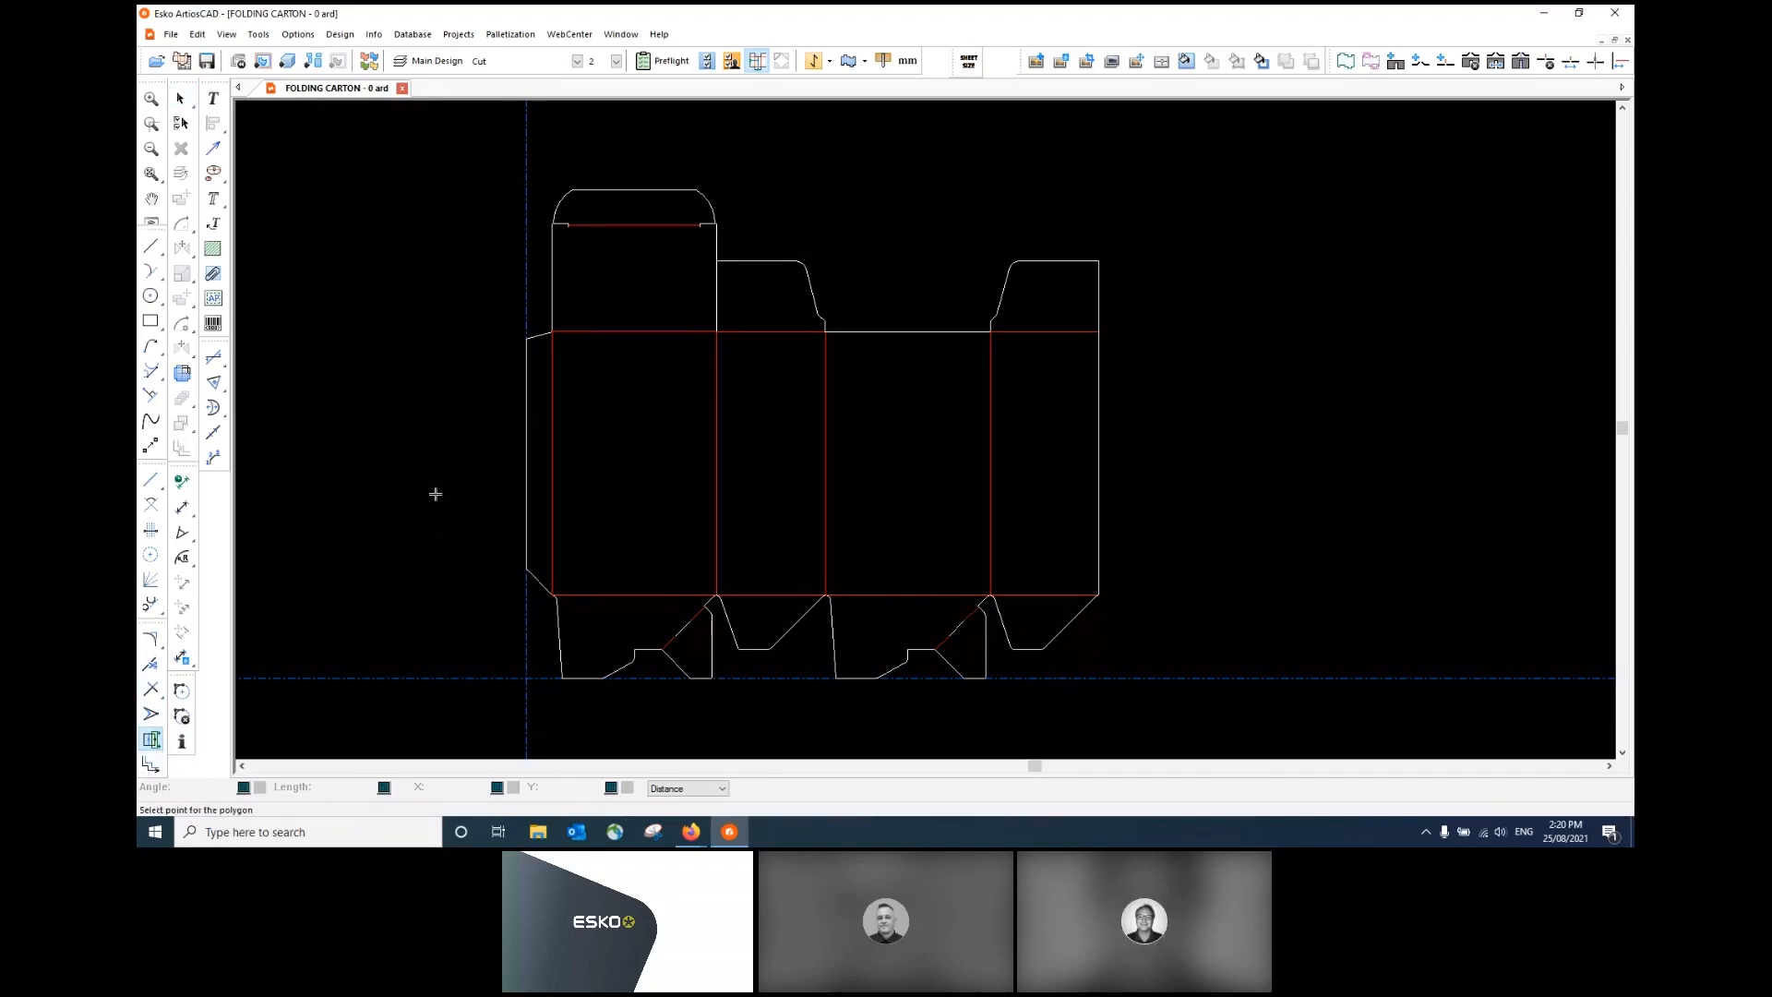
left_click(476, 314)
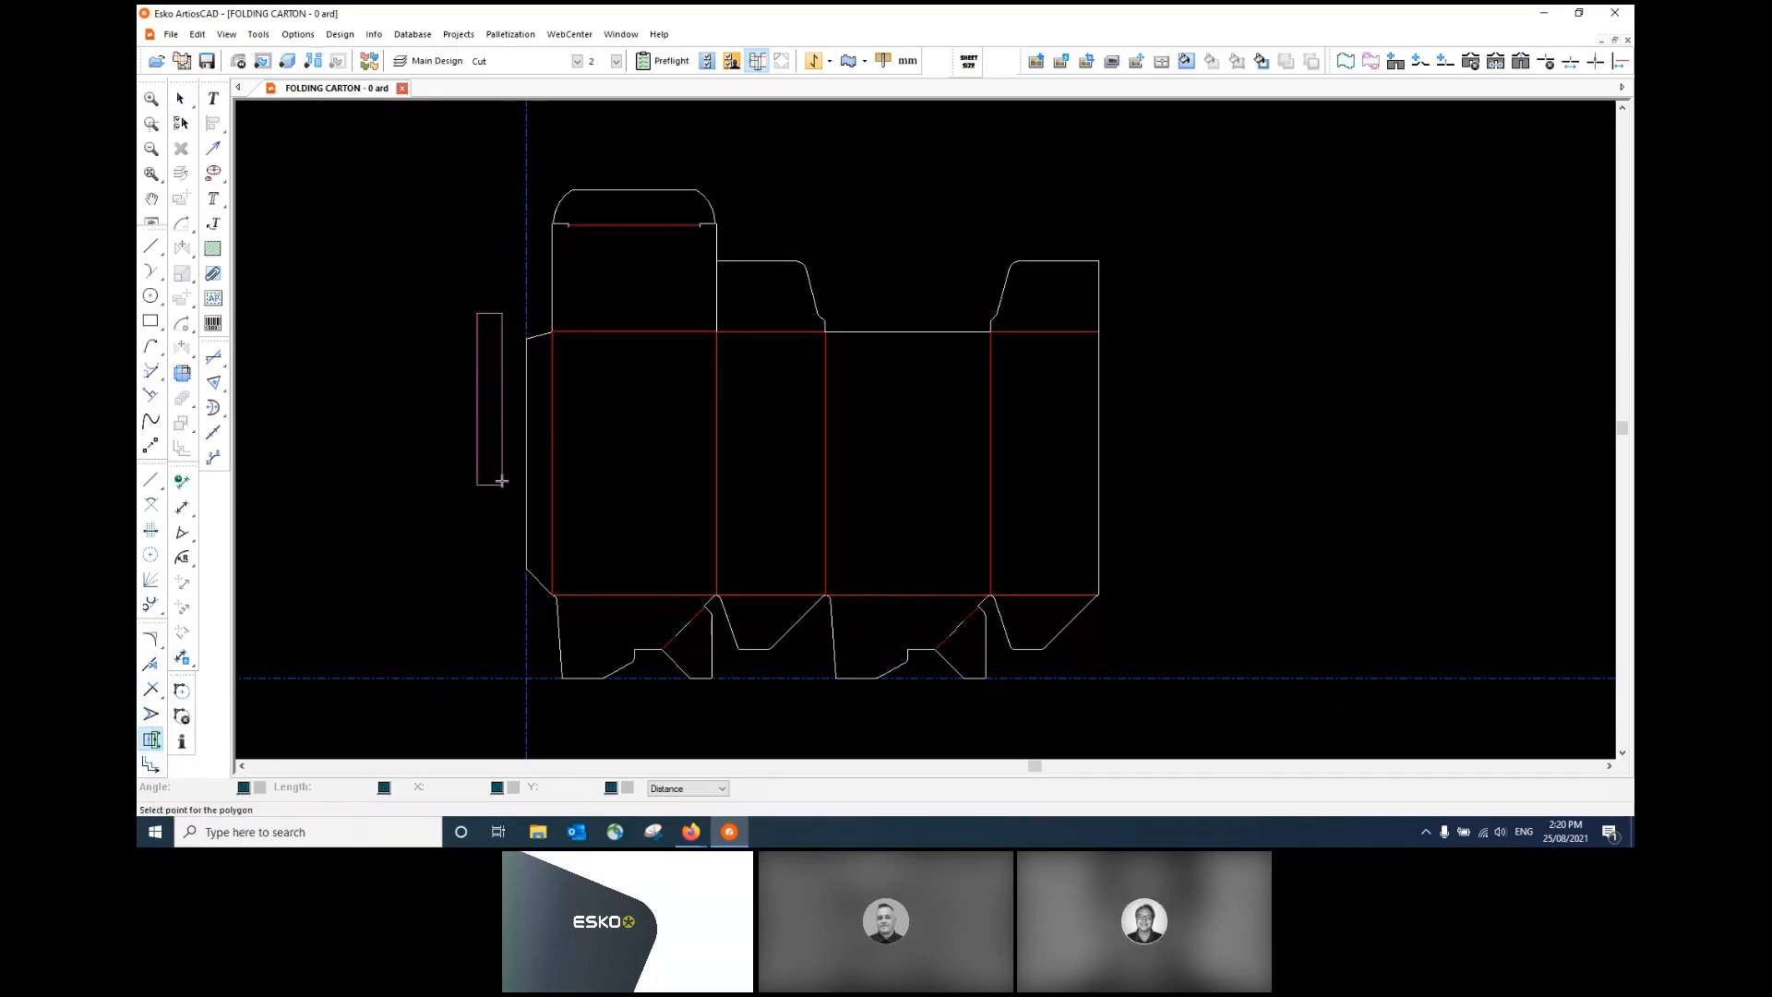
left_click(538, 607)
left_click(523, 454)
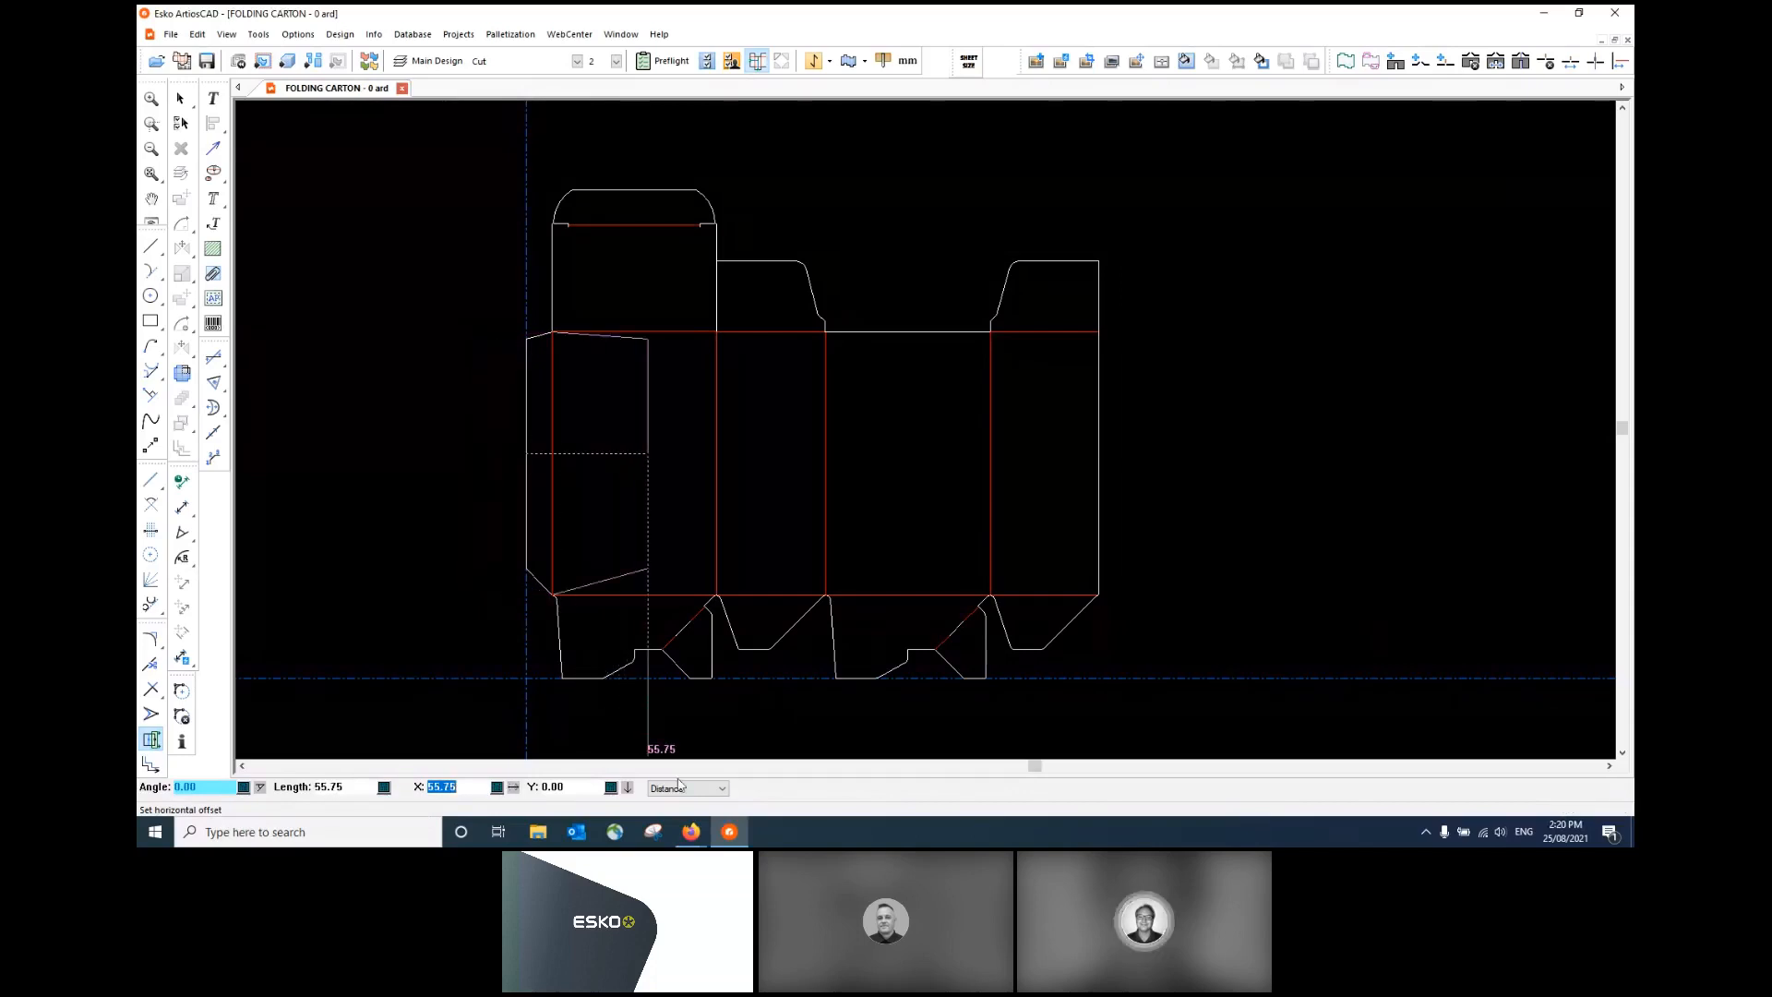
left_click(704, 797)
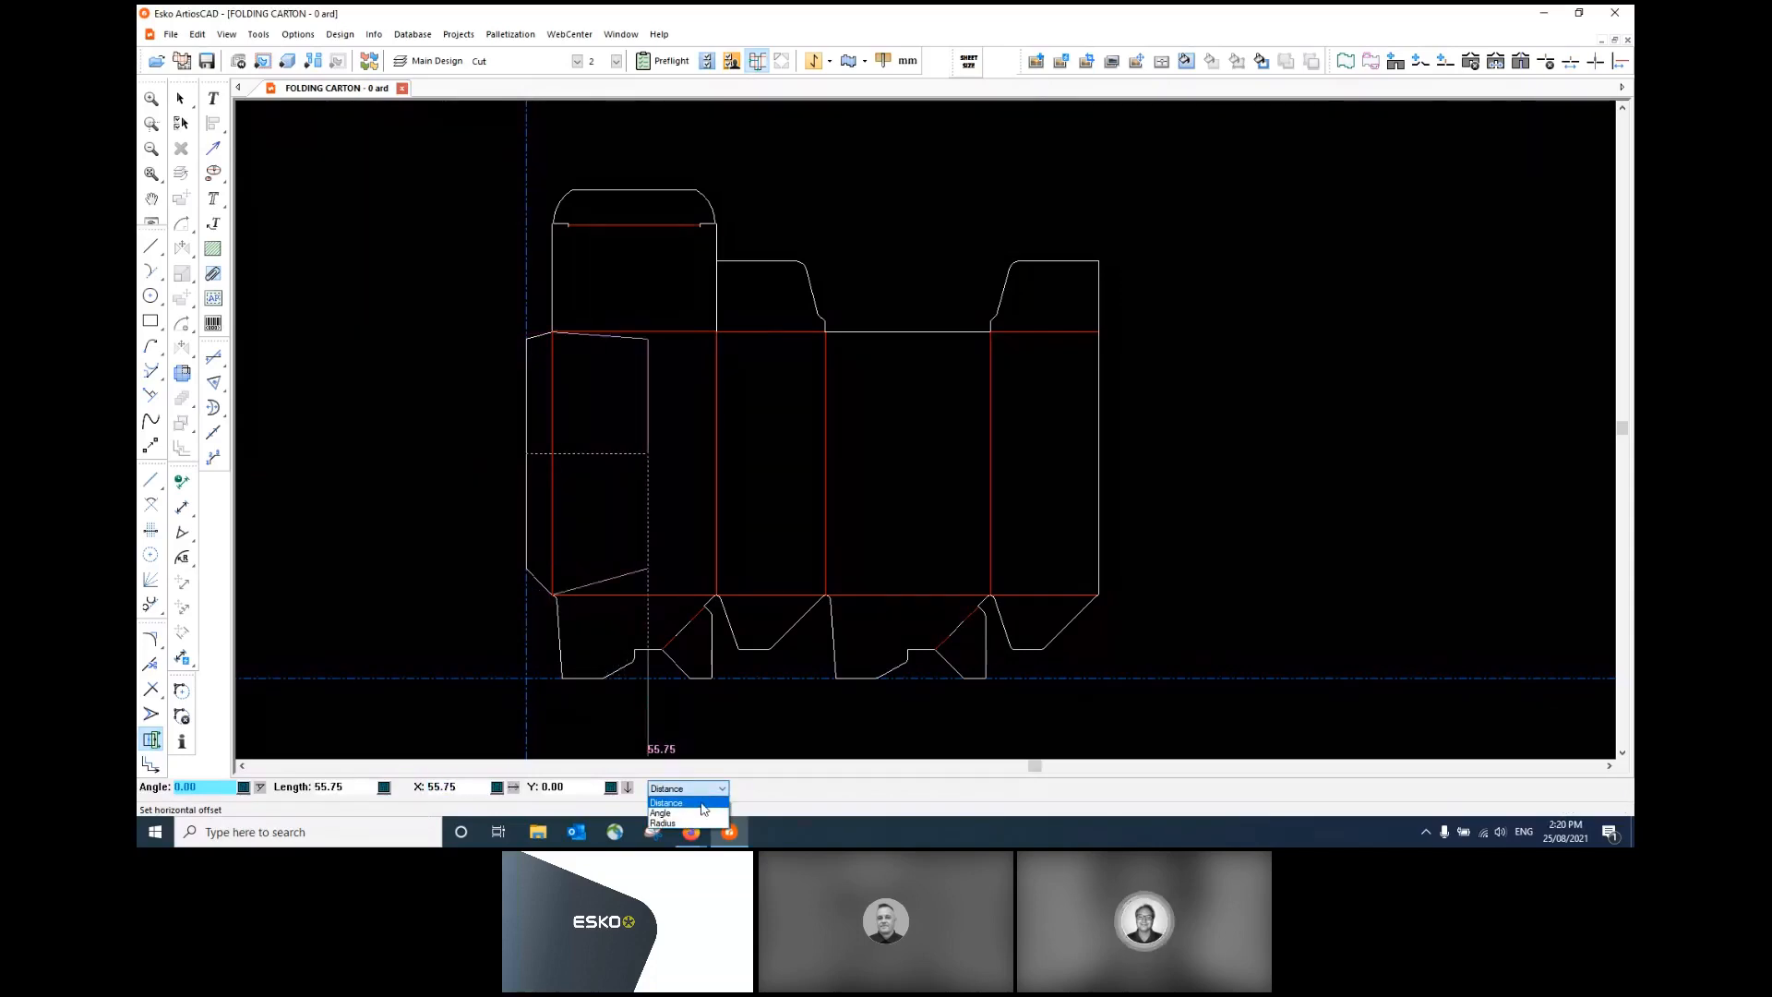
left_click(702, 814)
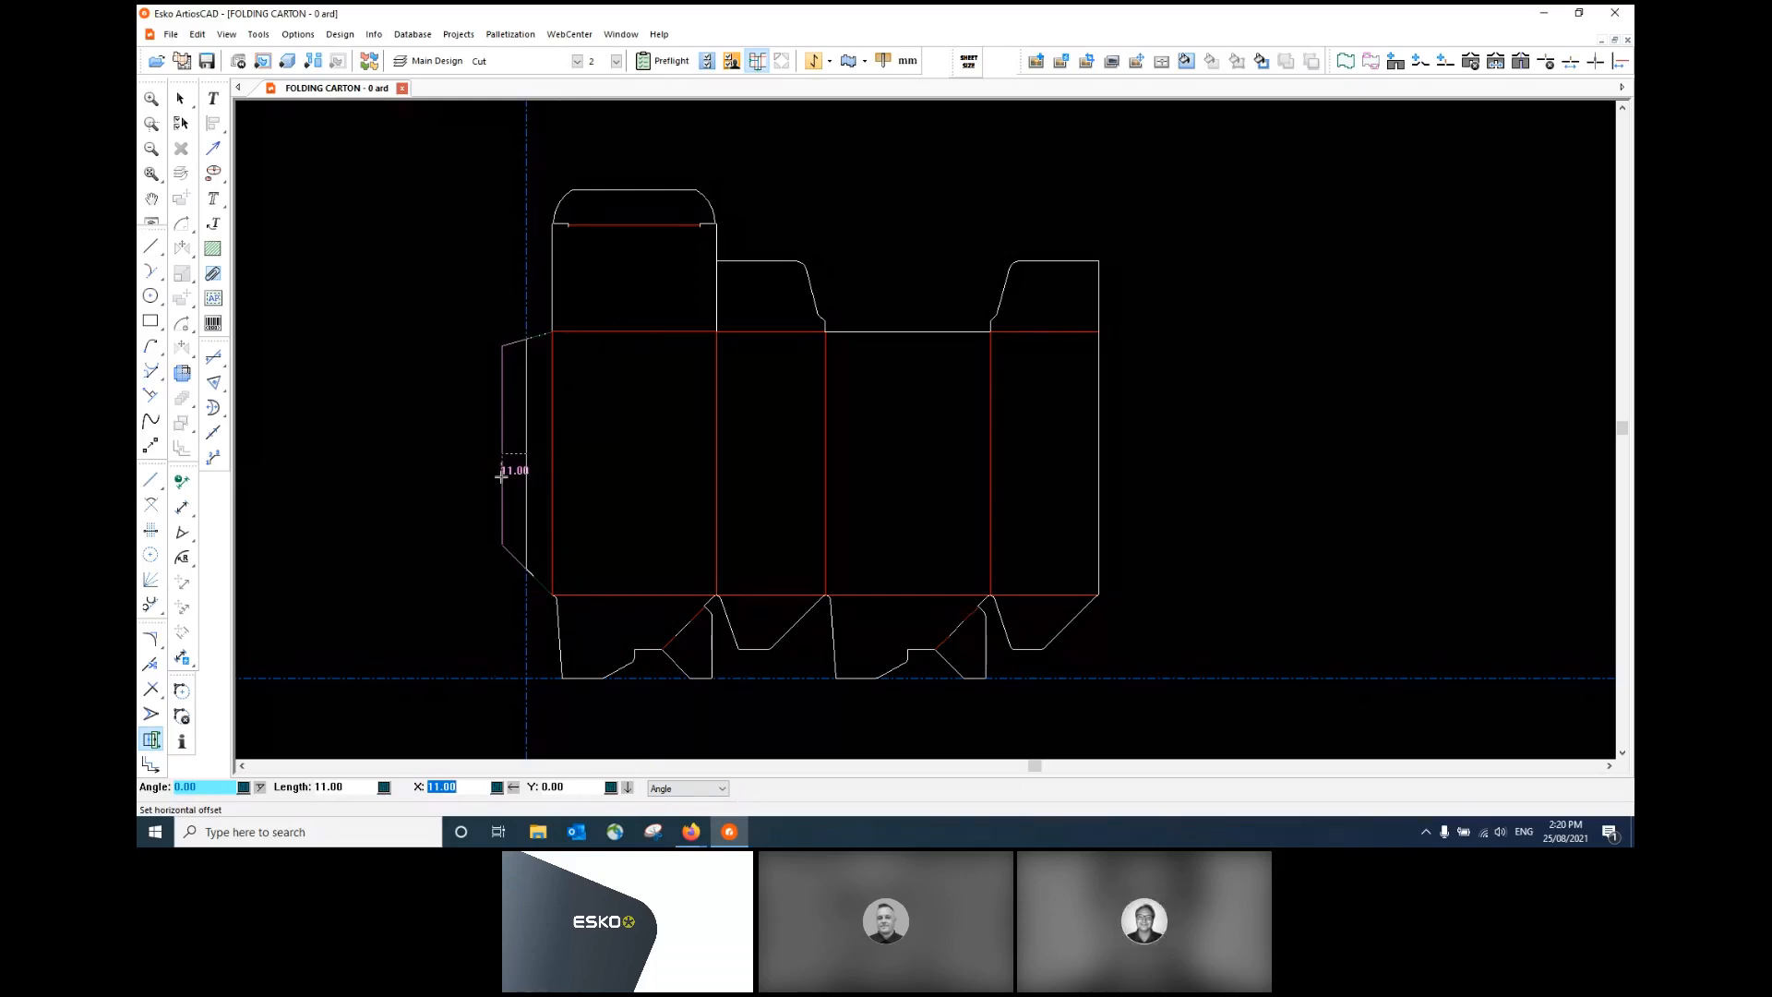
key("Escape")
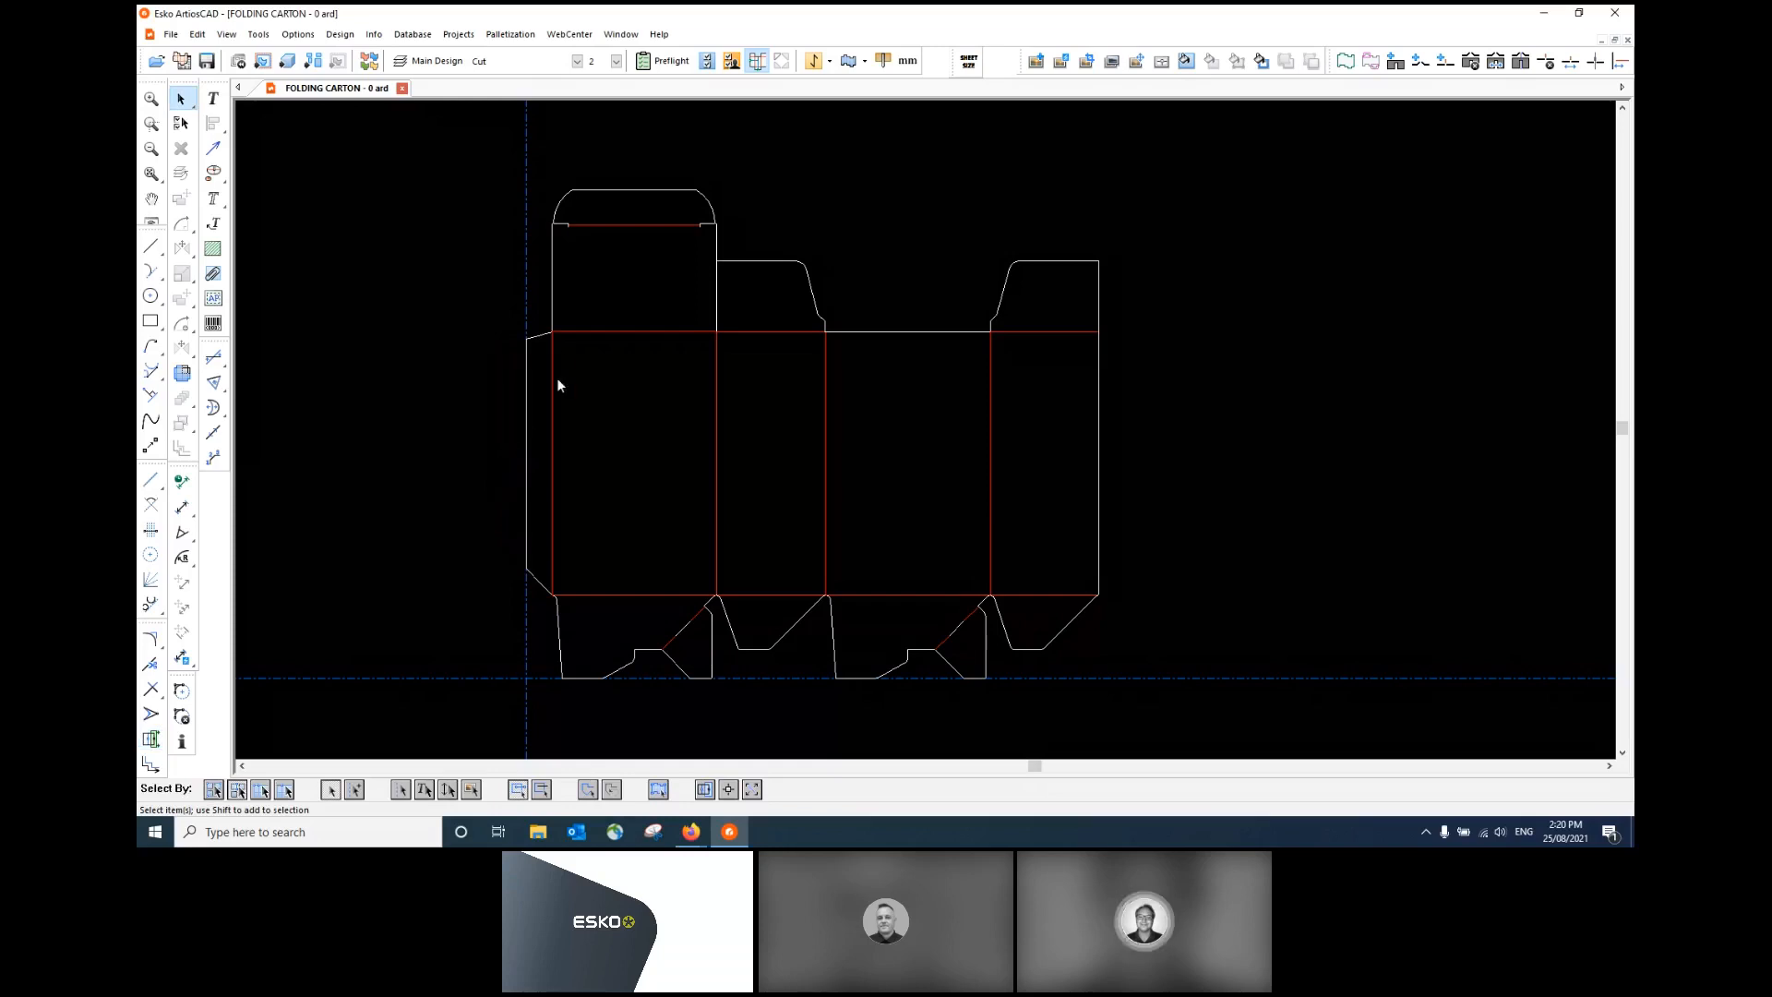
- Review the glue flap parameters in the design rebuild, and cancel the rebuild
left_click(238, 60)
left_click(1065, 173)
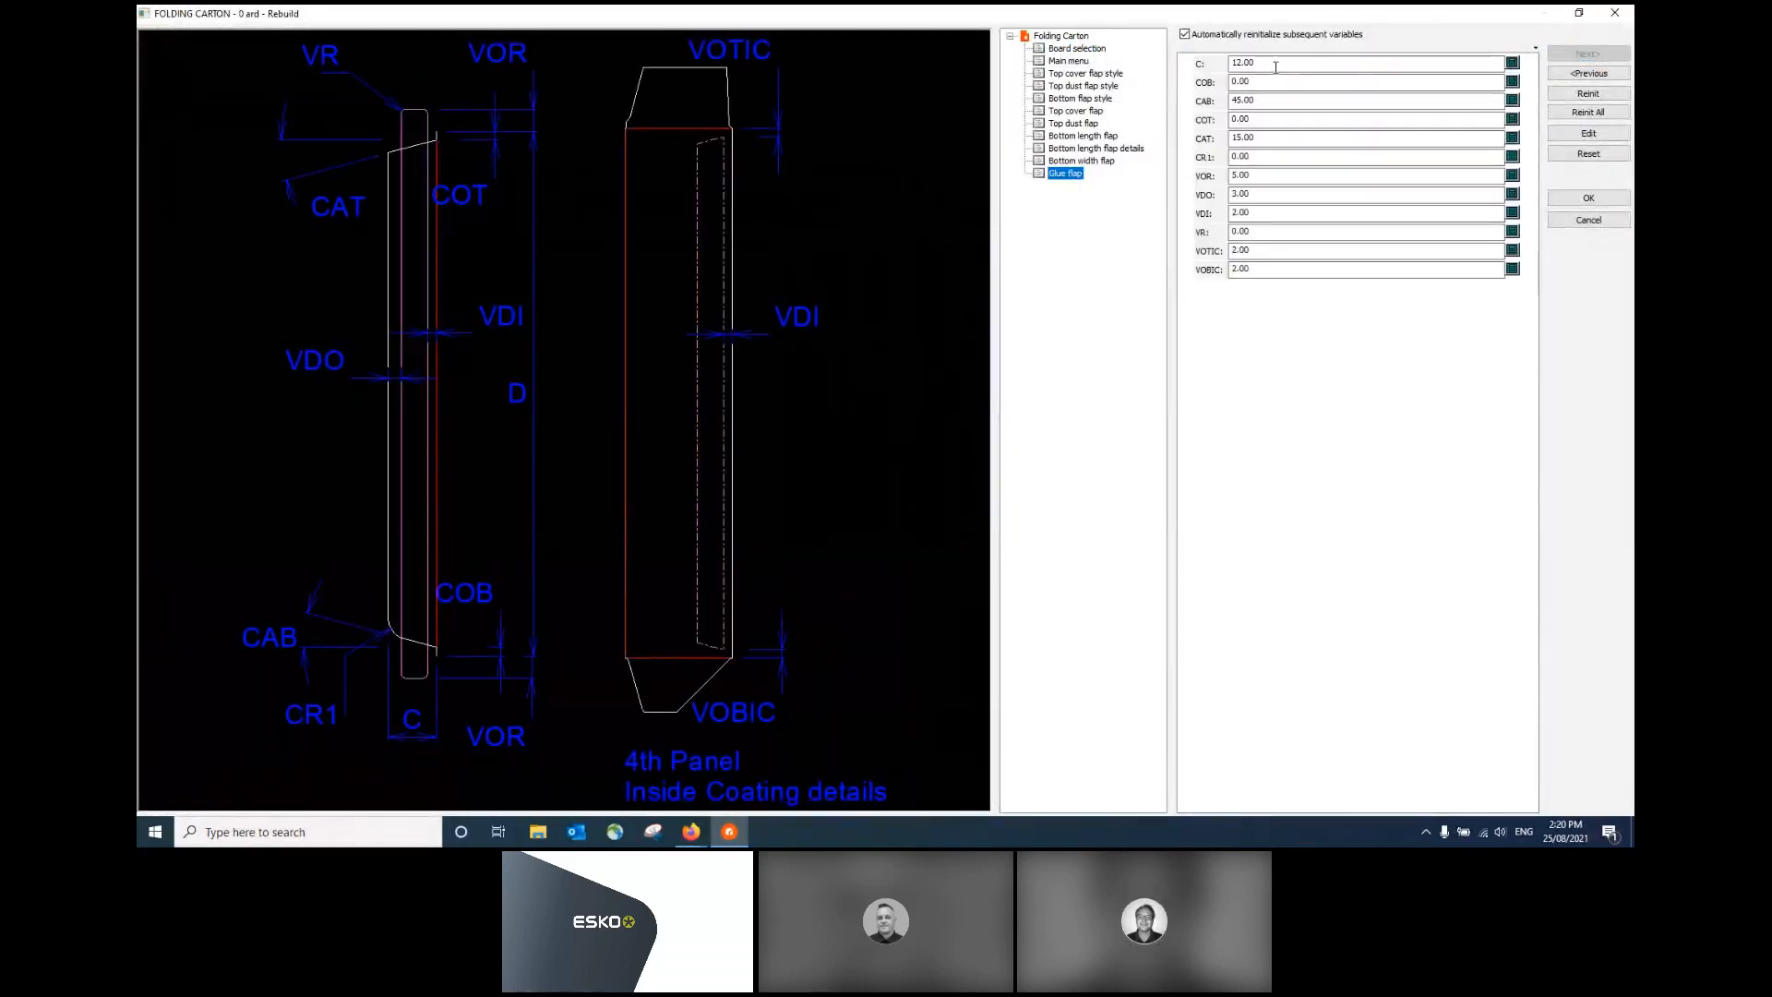
left_click(1569, 222)
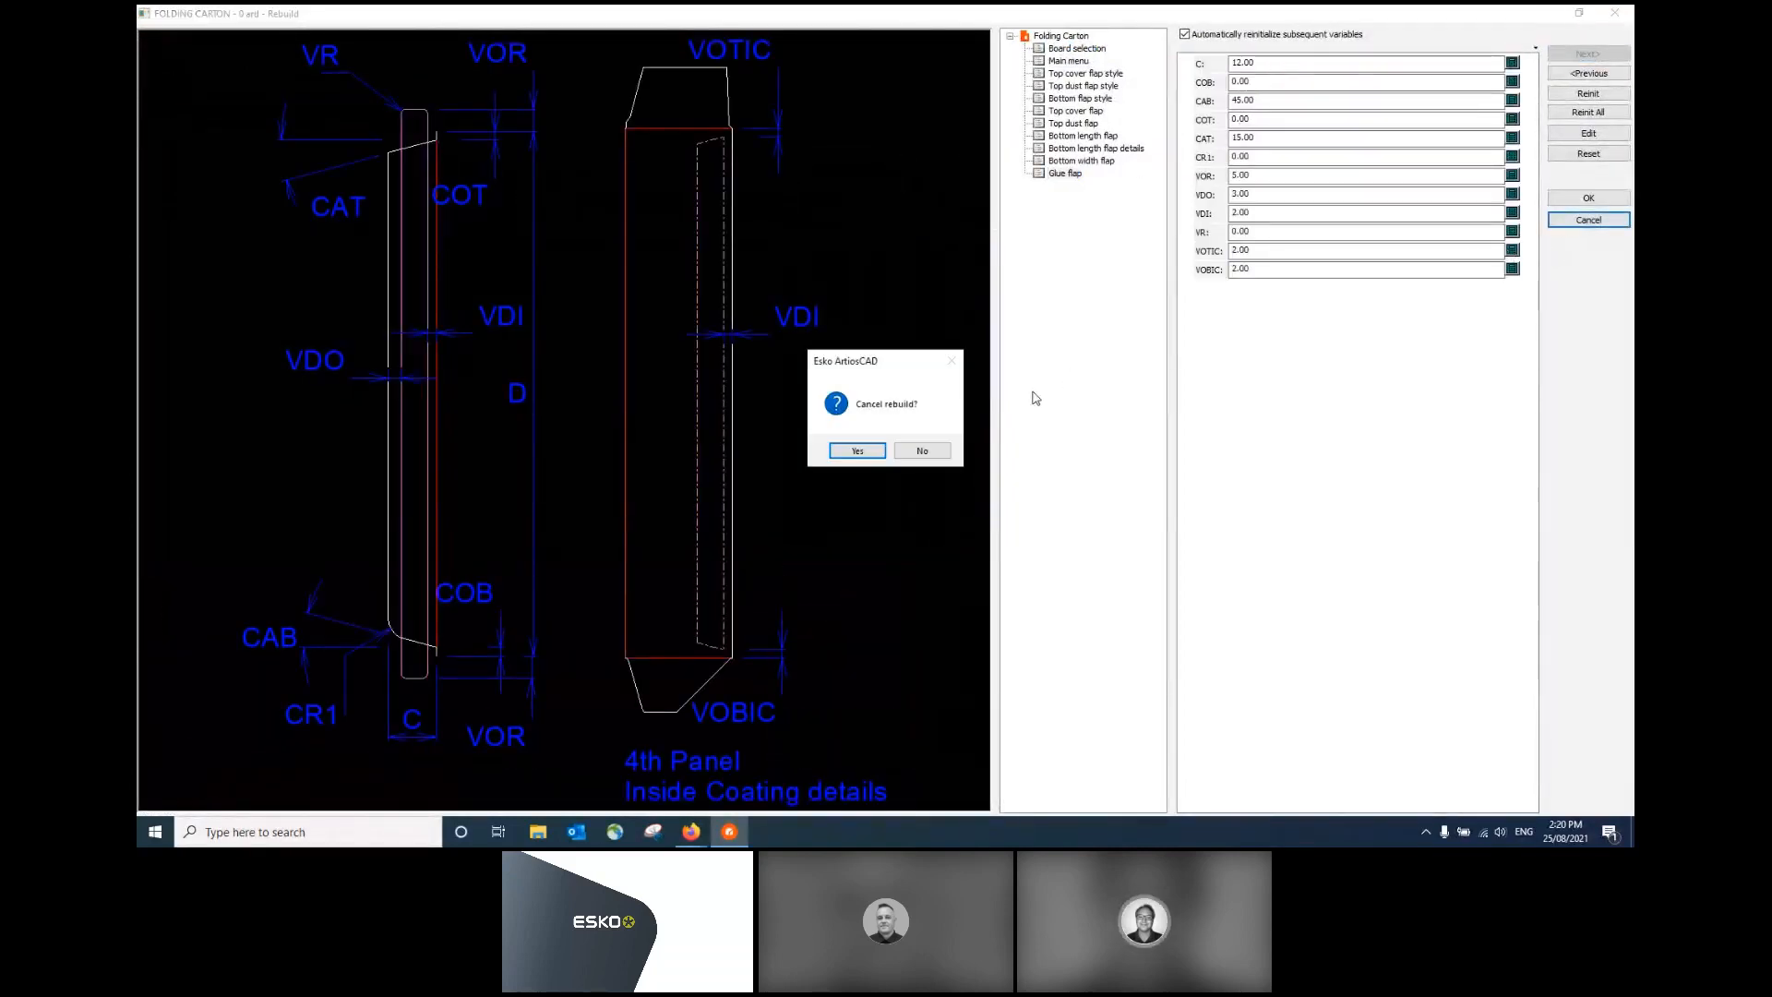
left_click(835, 451)
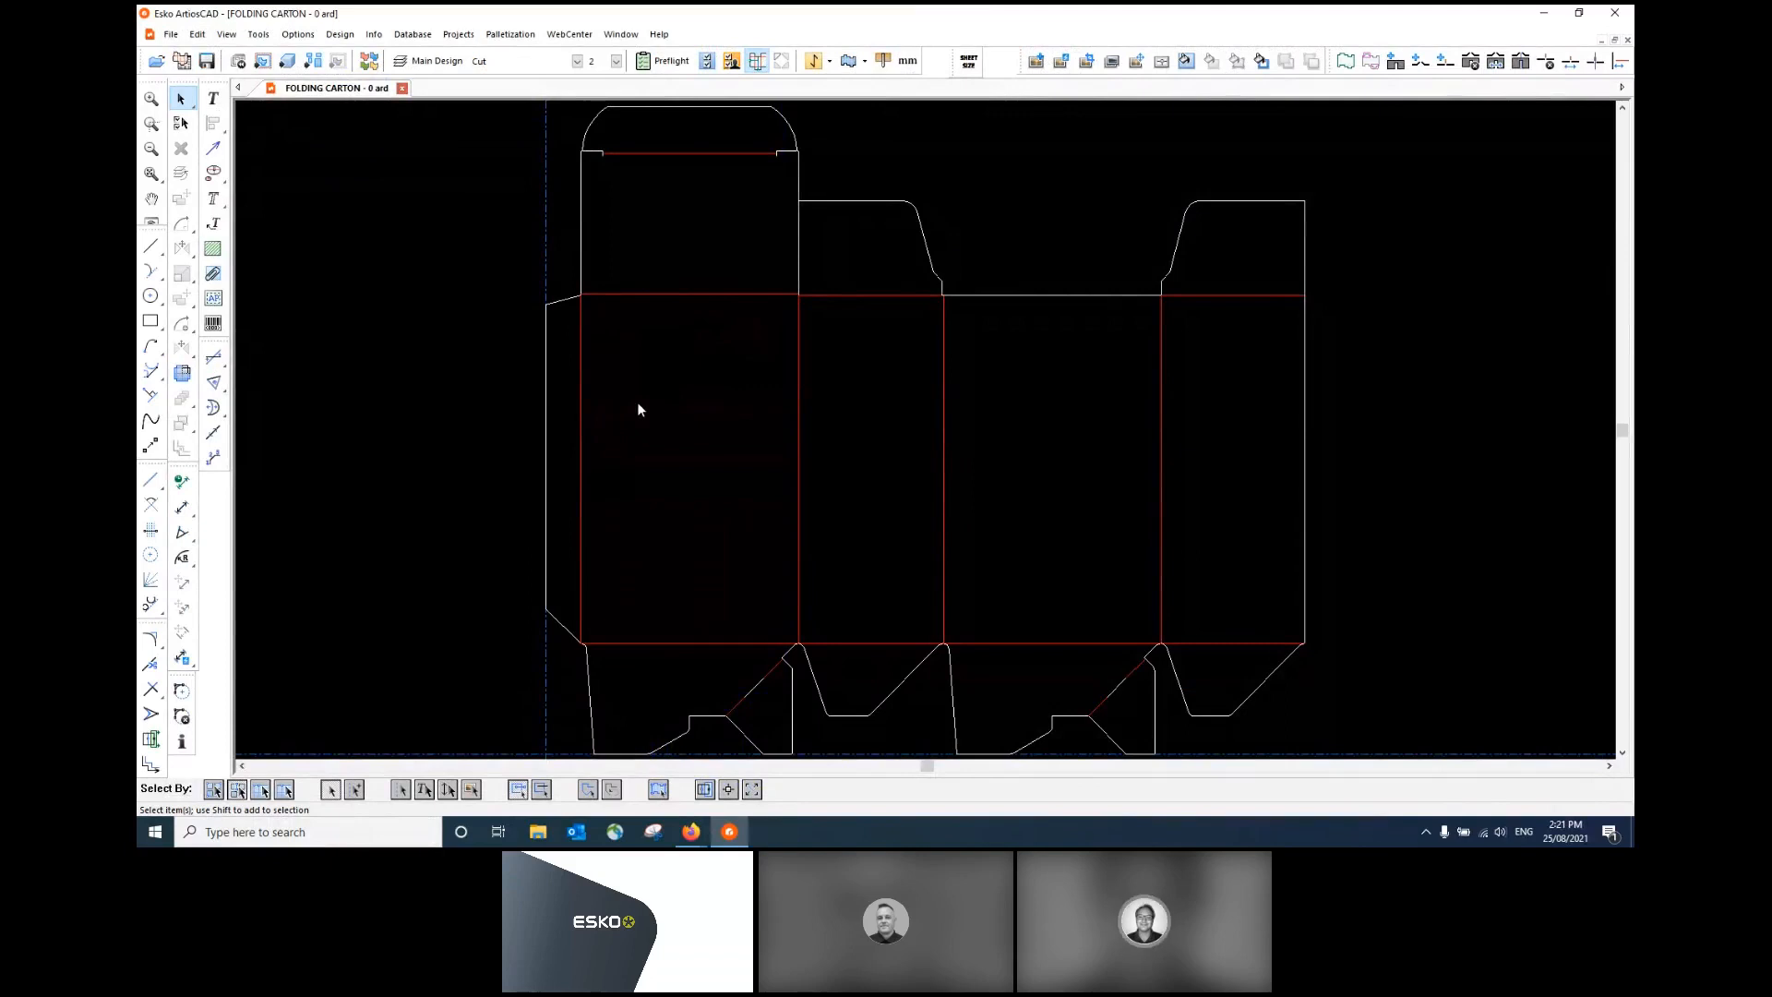
- Add the recognized mate areas for the side glue flap and for the crash lock base flaps
scroll(638, 405, "down", 1)
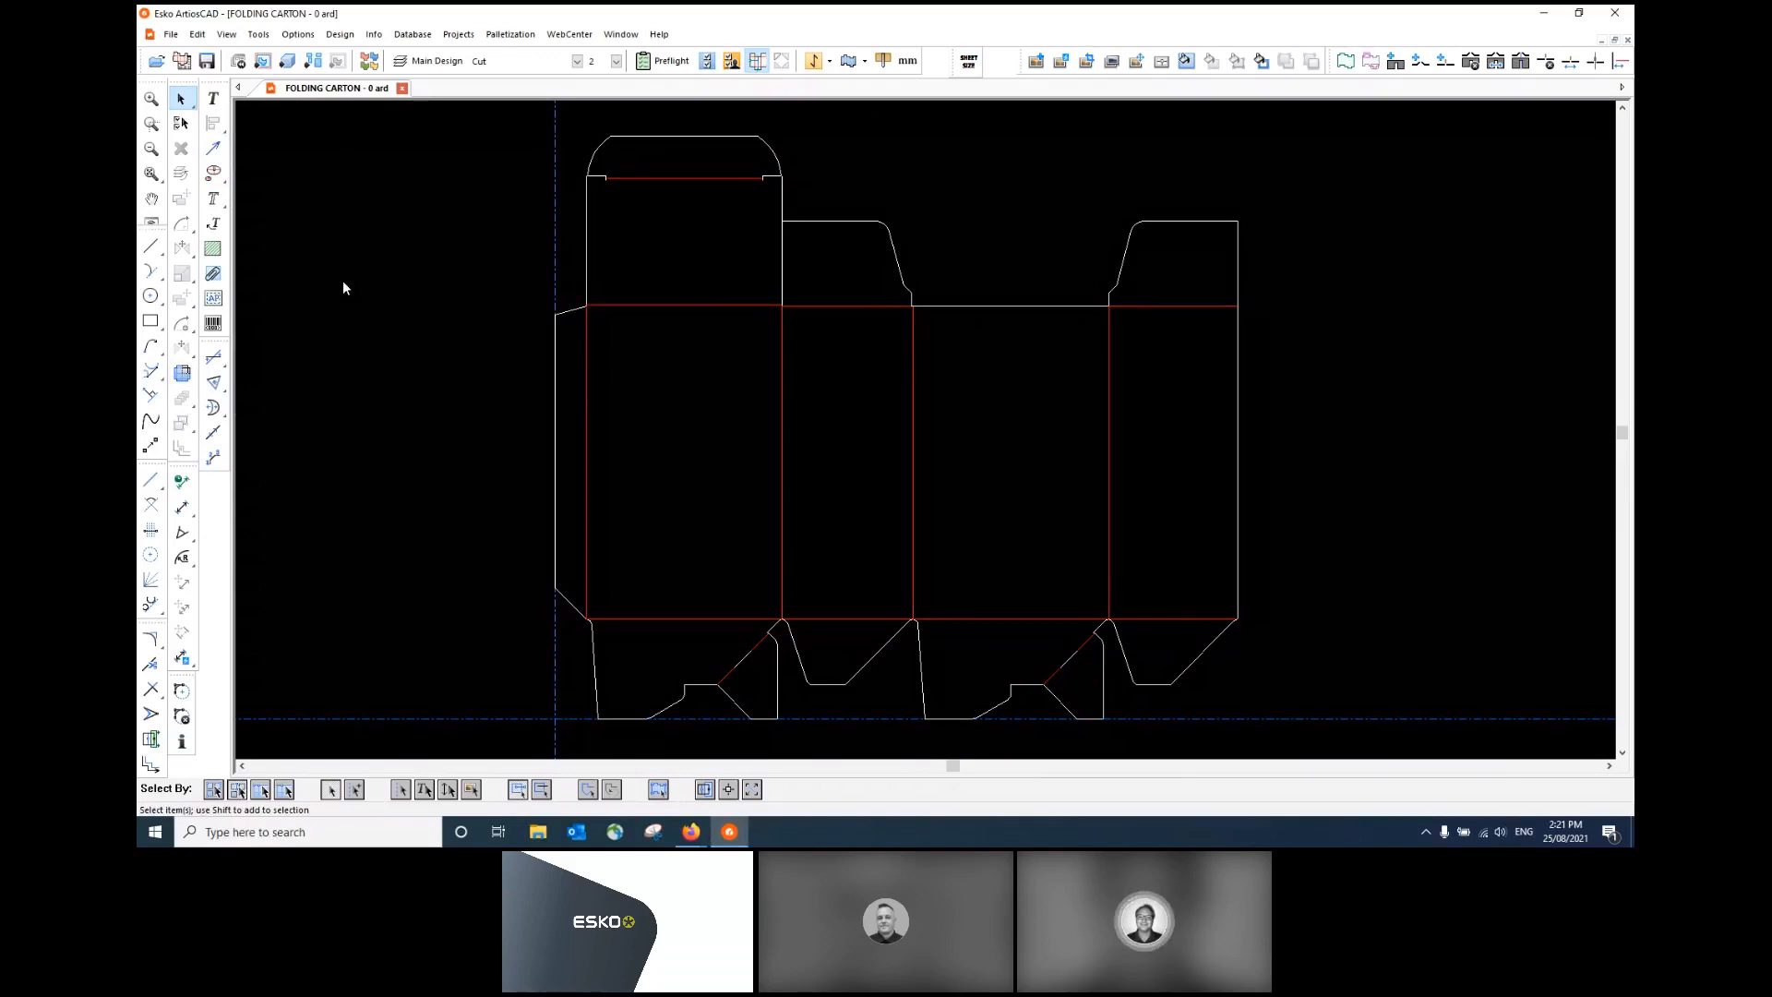
scroll(834, 329, "down", 2)
scroll(810, 271, "up", 1)
scroll(723, 246, "up", 1)
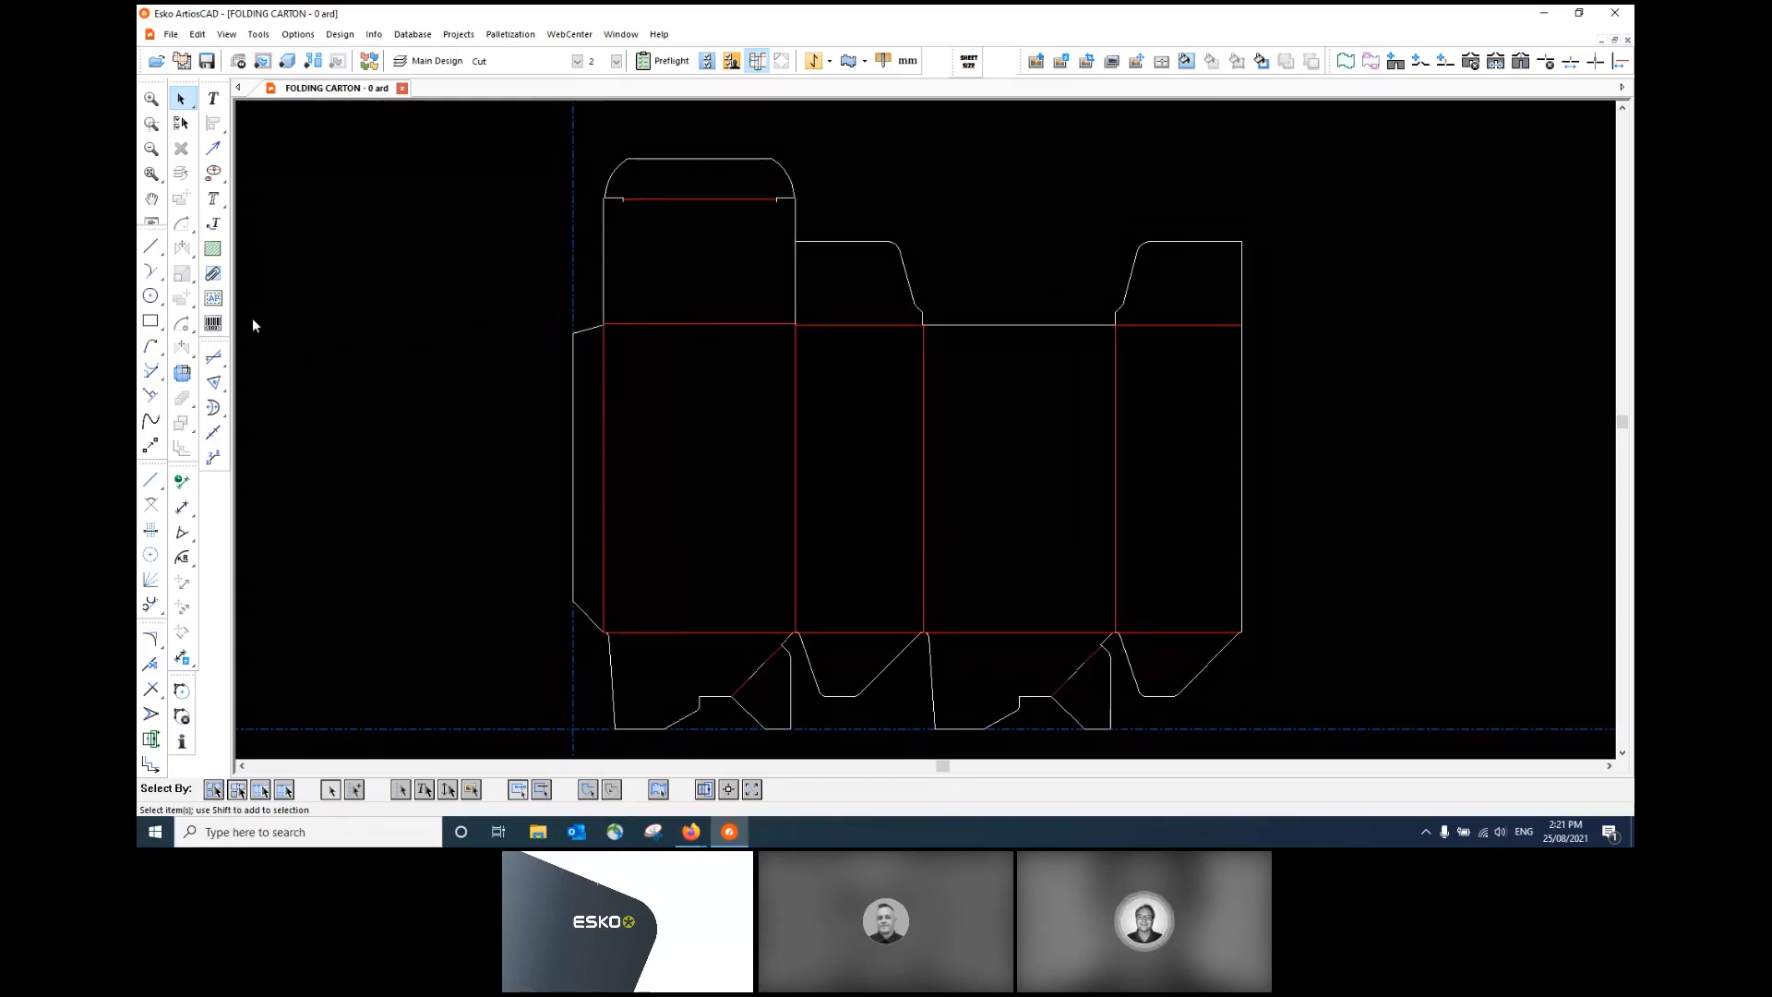
left_click(218, 276)
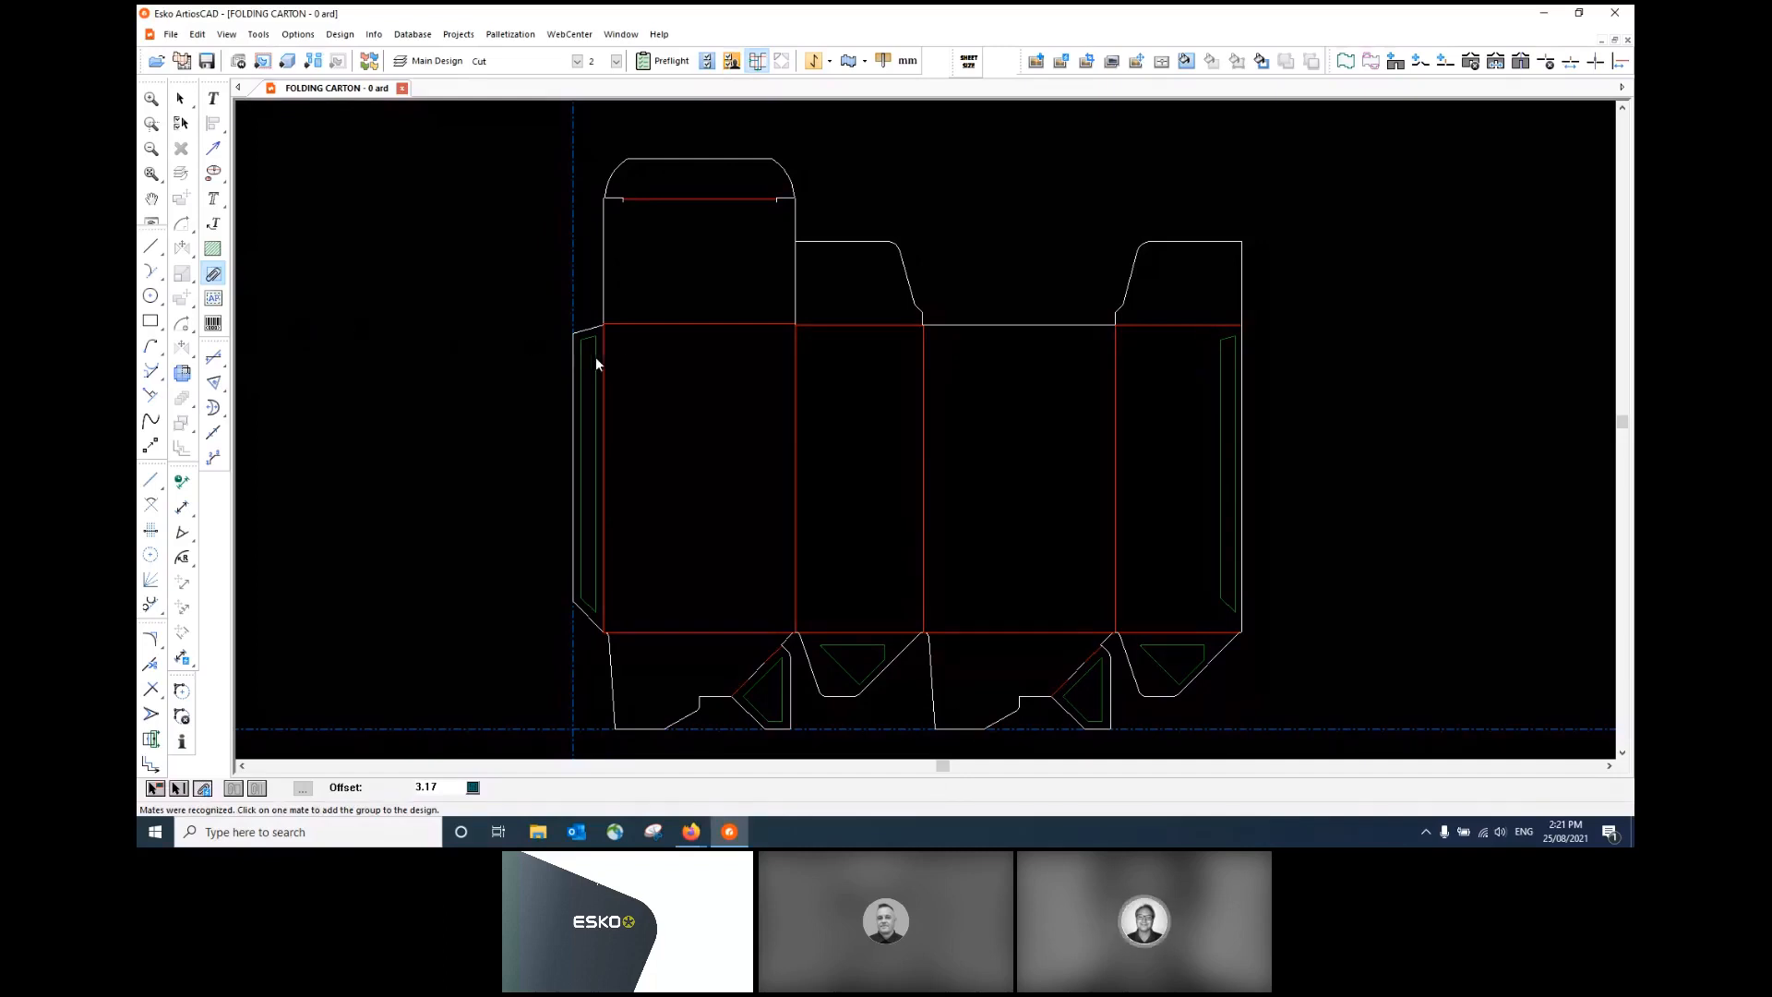
left_click(595, 391)
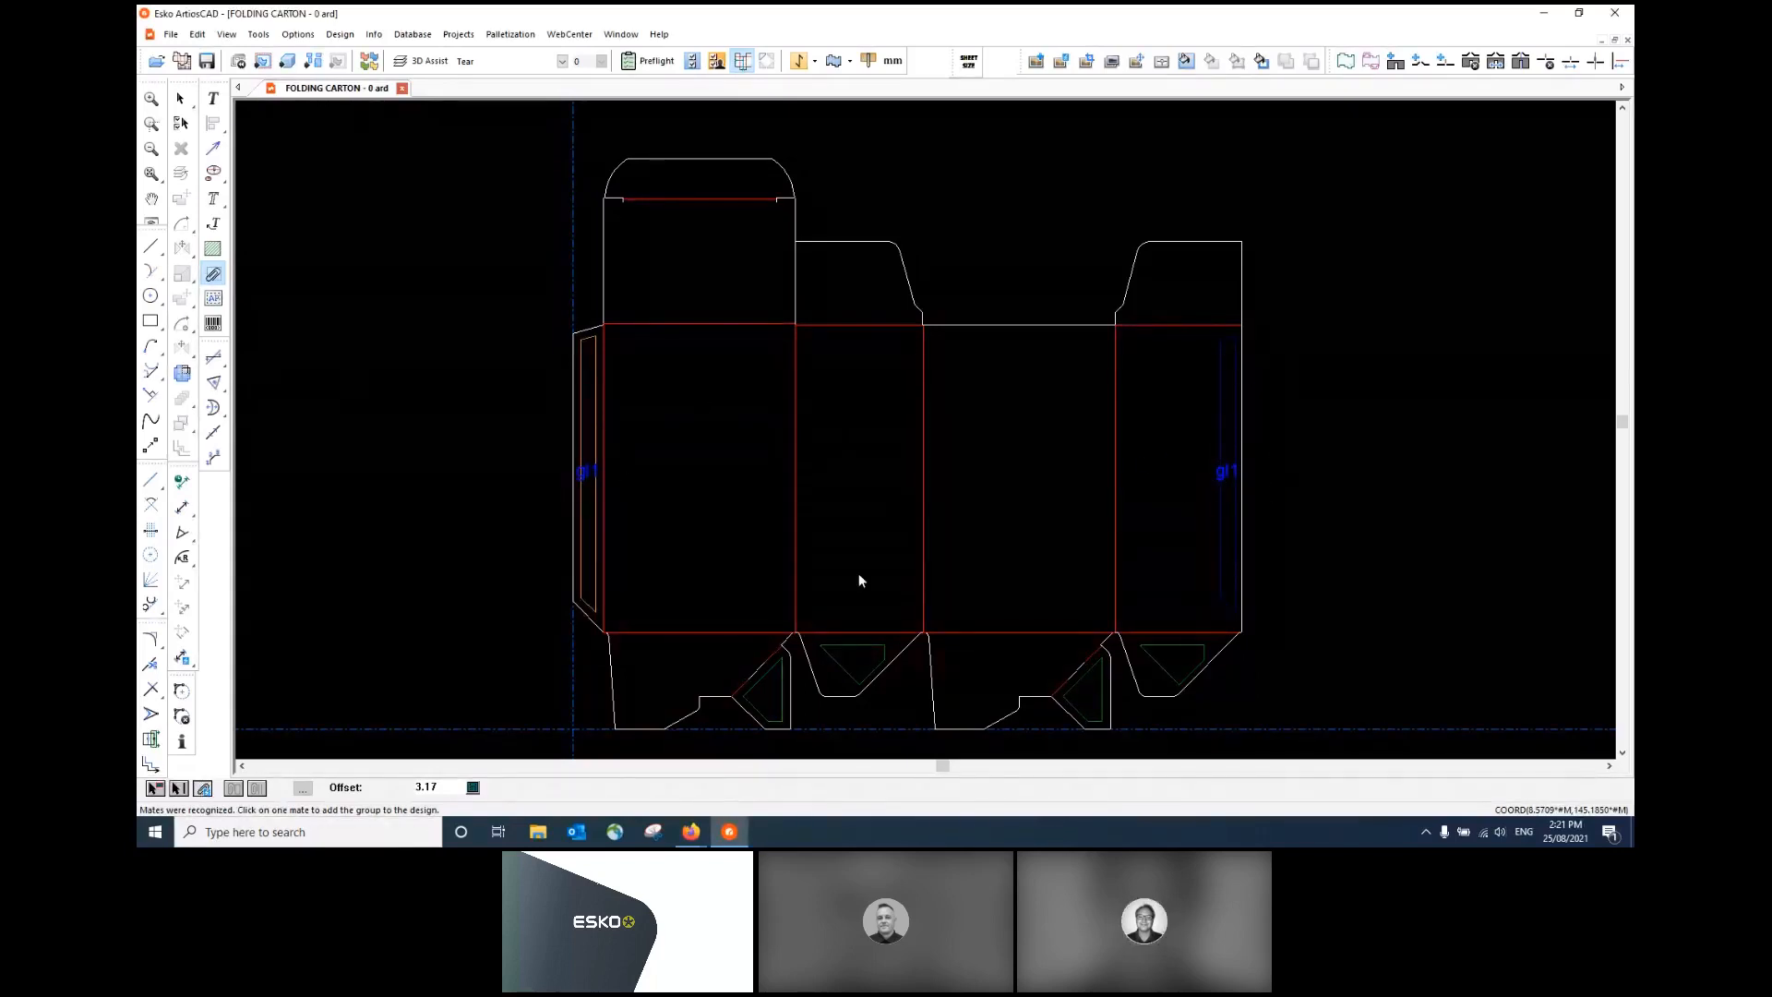
left_click(848, 672)
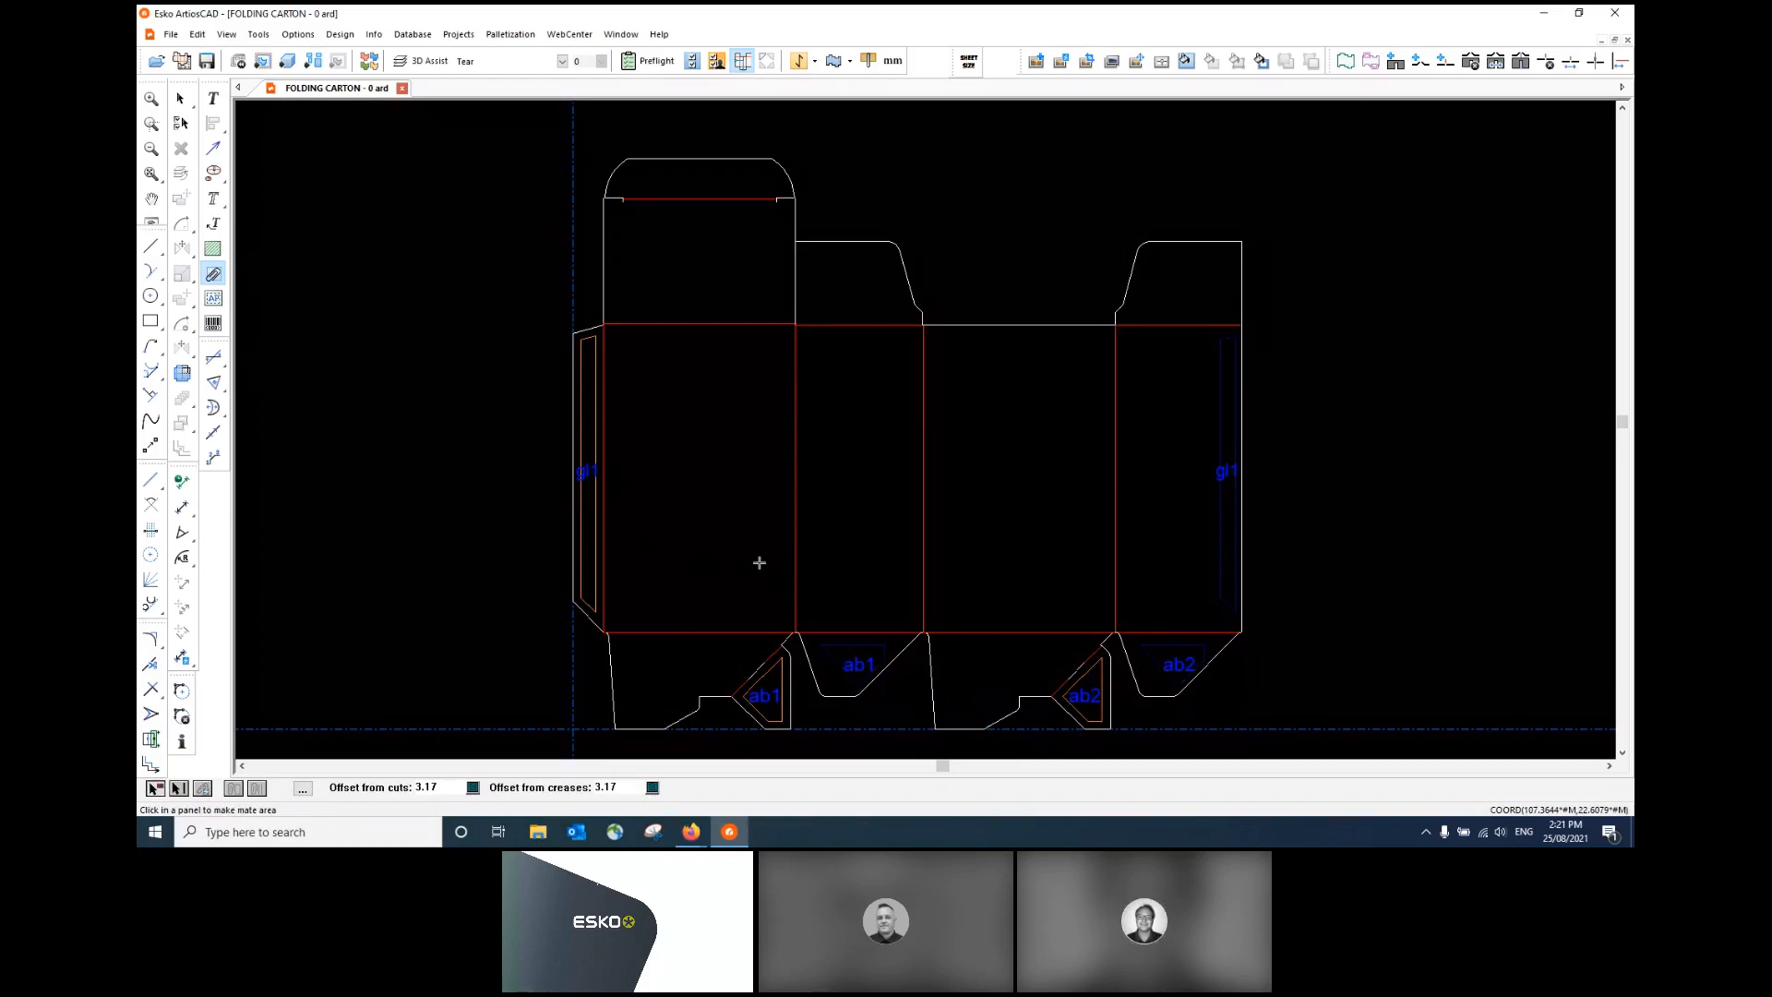
key("Escape")
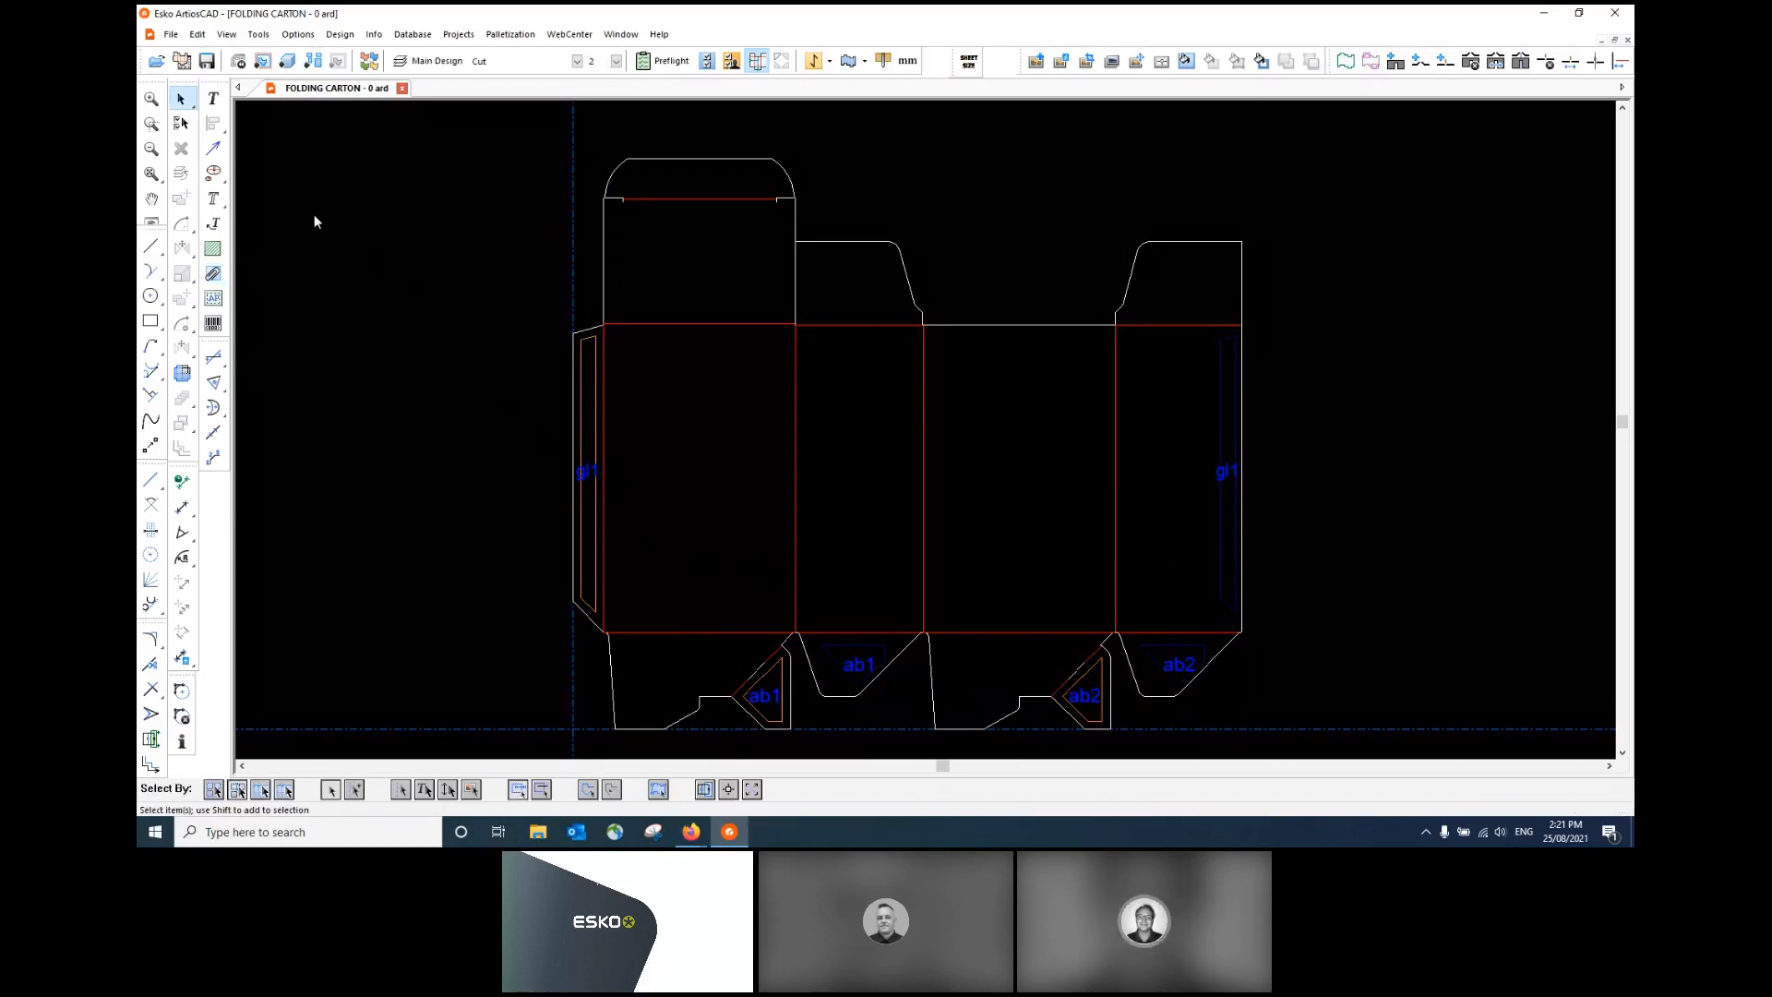
- Convert the carton to 3D using the previous fold angles, inspect the folded box, and close the 3D document
left_click(287, 61)
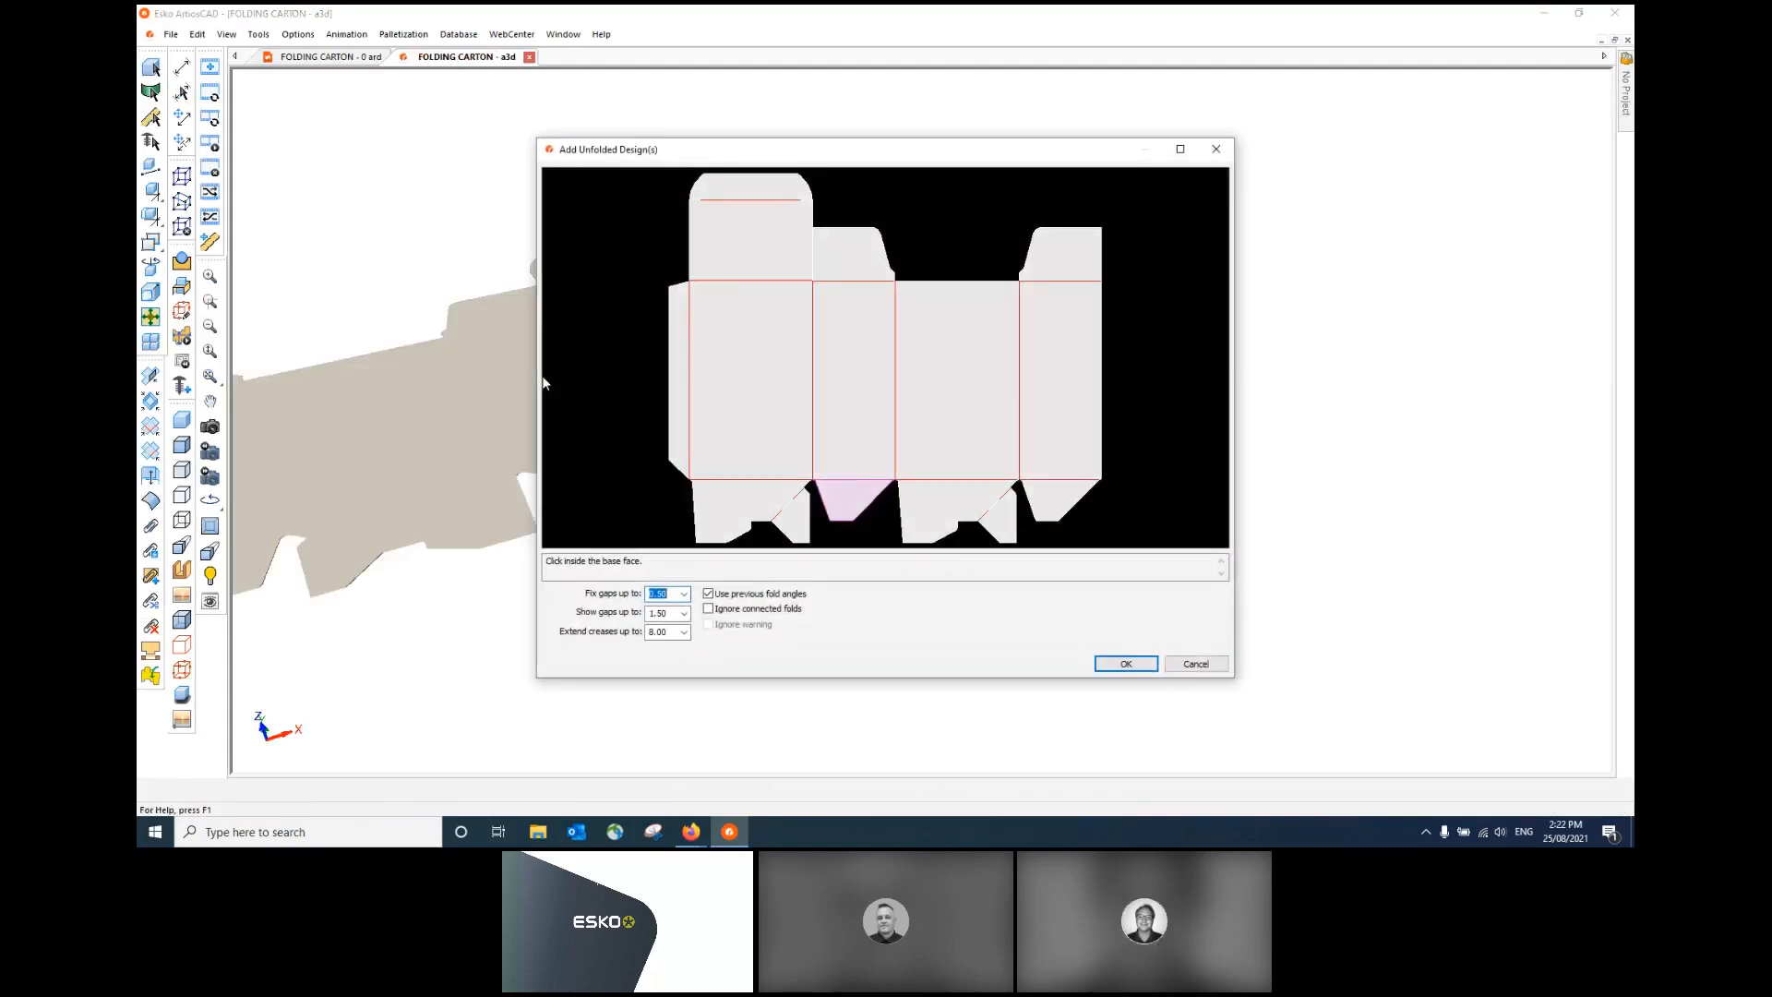
left_click_drag(926, 165, 1208, 174)
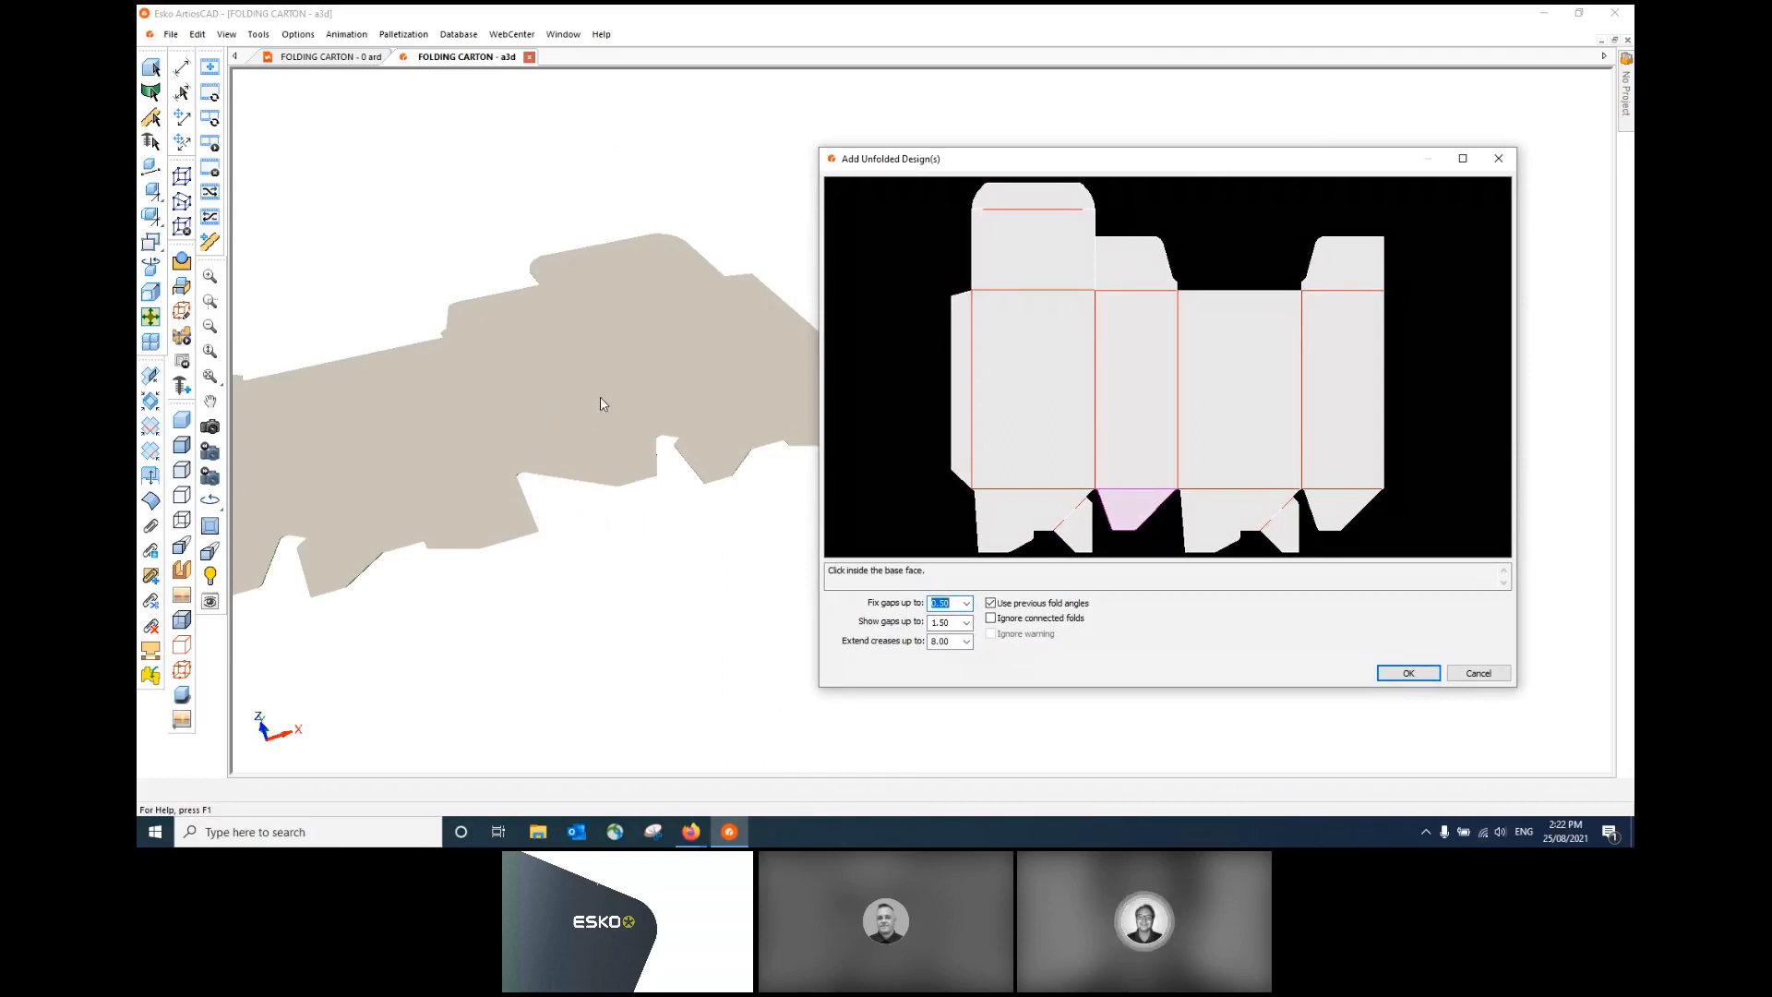
left_click(1408, 673)
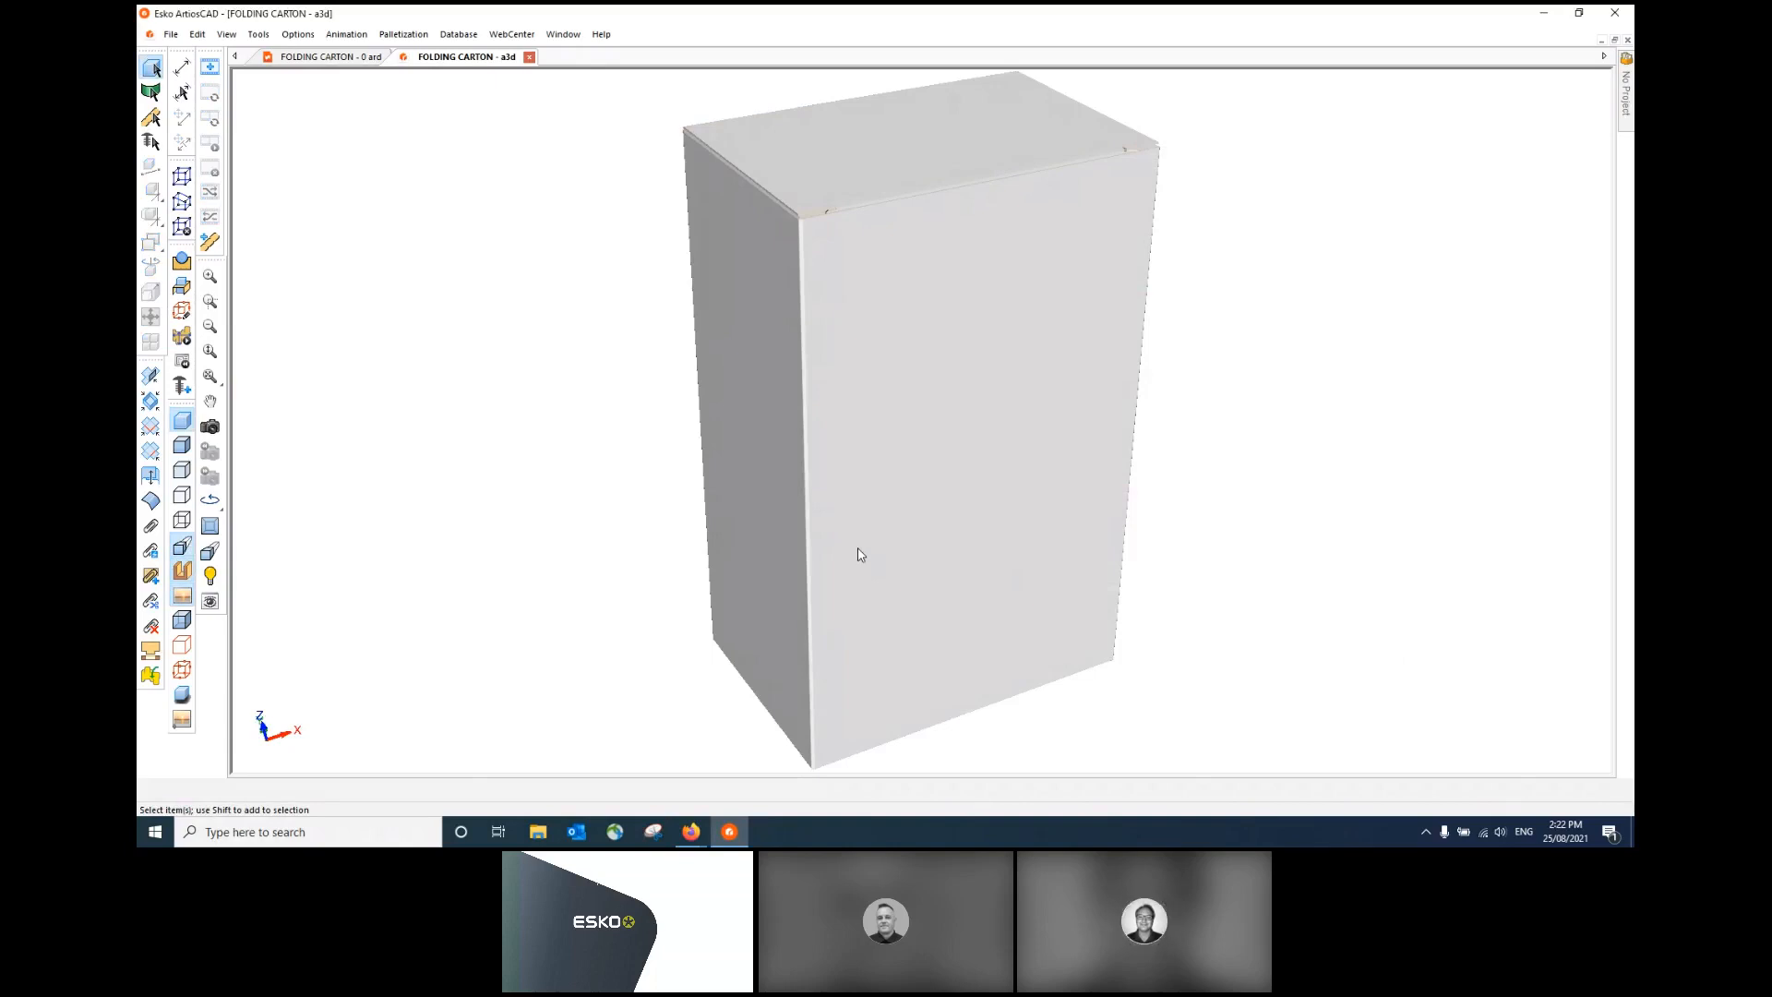
left_click(210, 426)
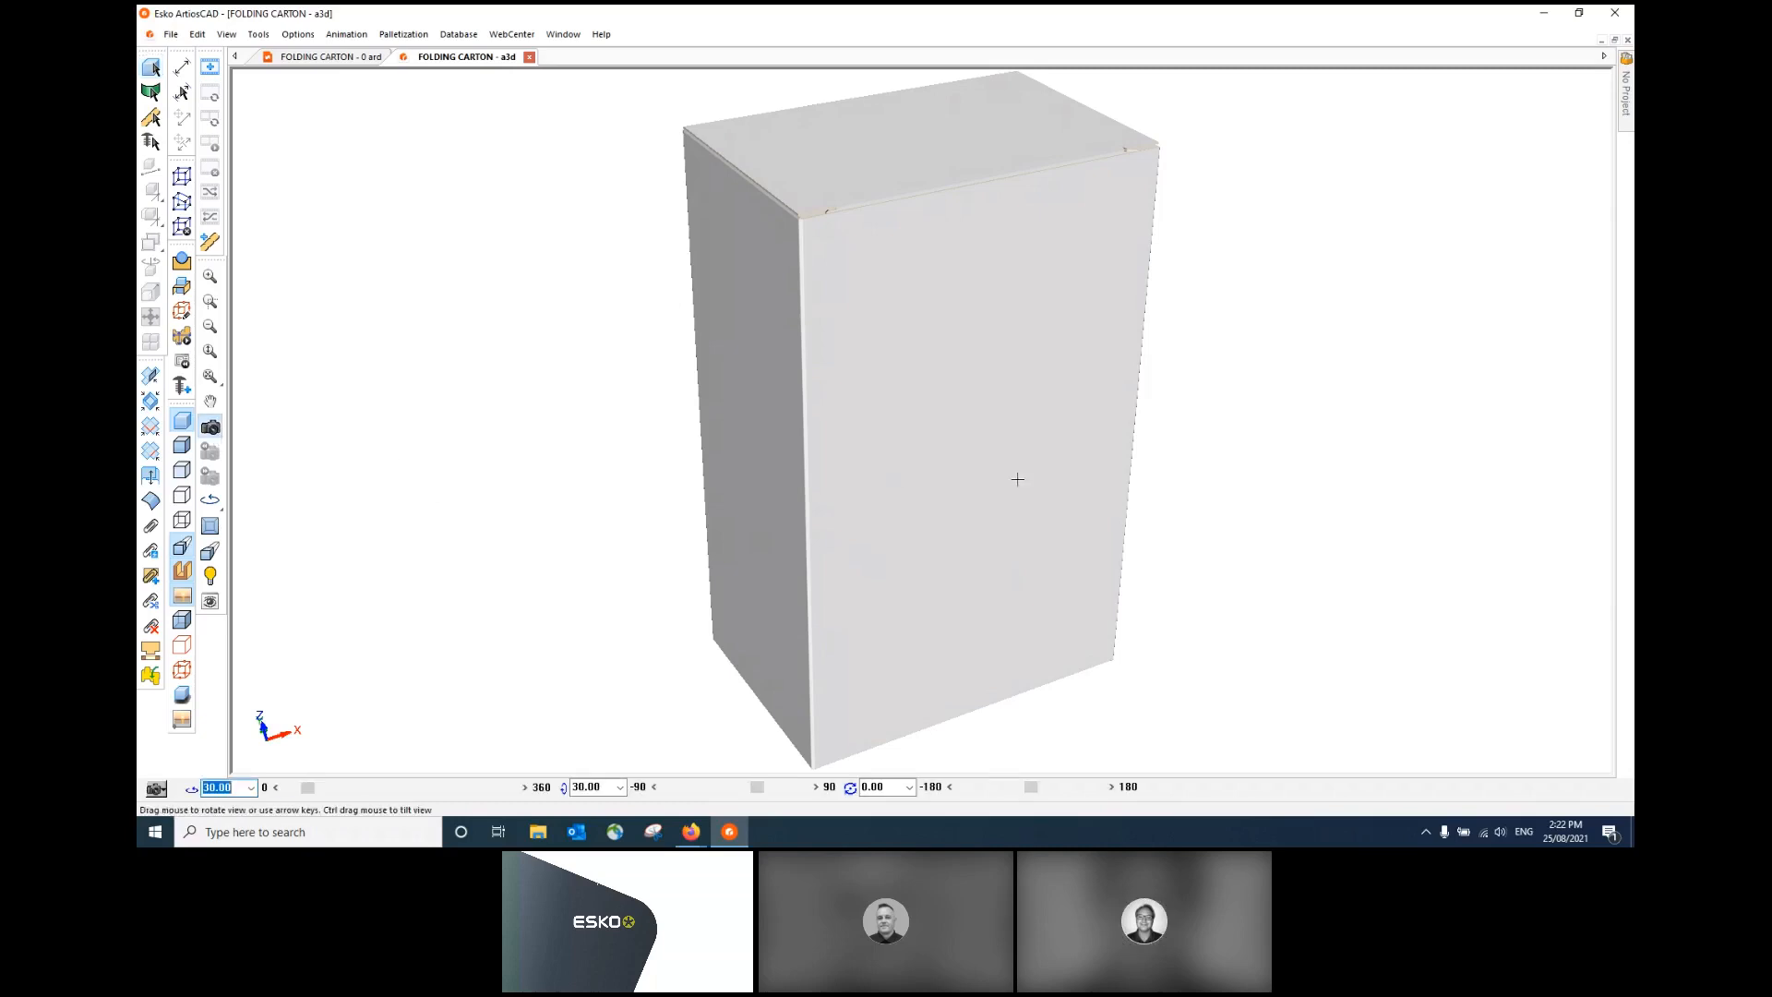
left_click_drag(1018, 479, 966, 559)
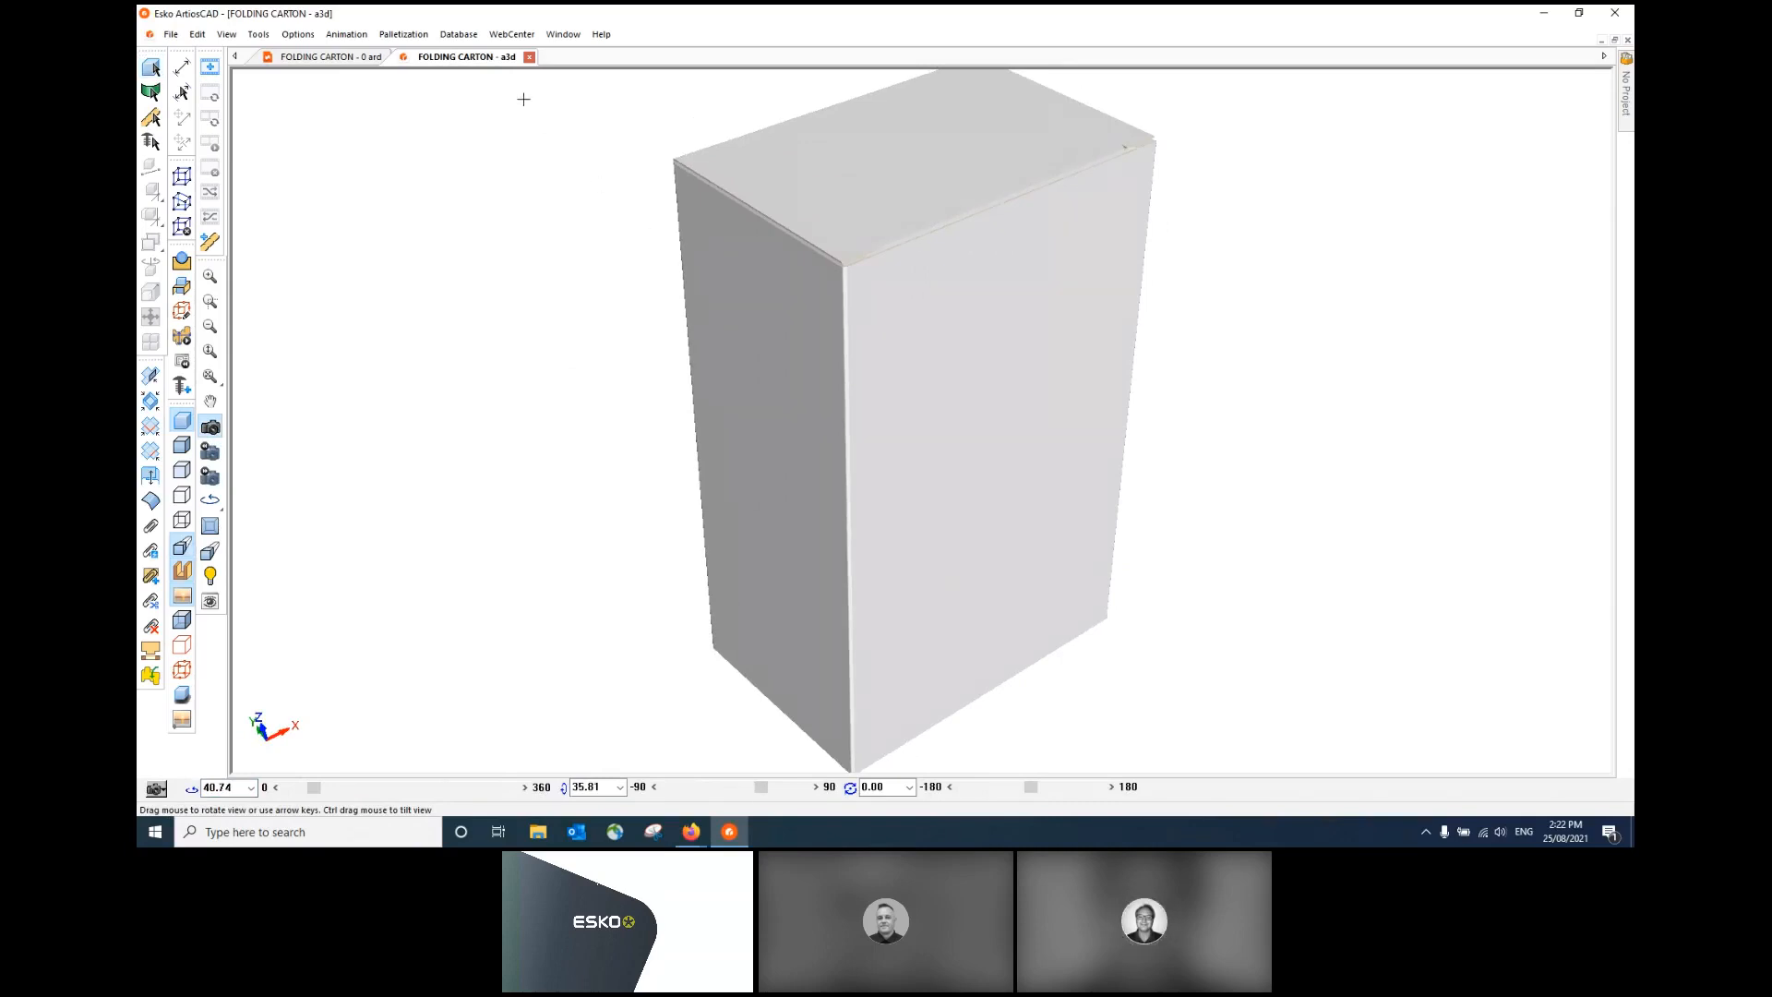
left_click(529, 56)
left_click(909, 445)
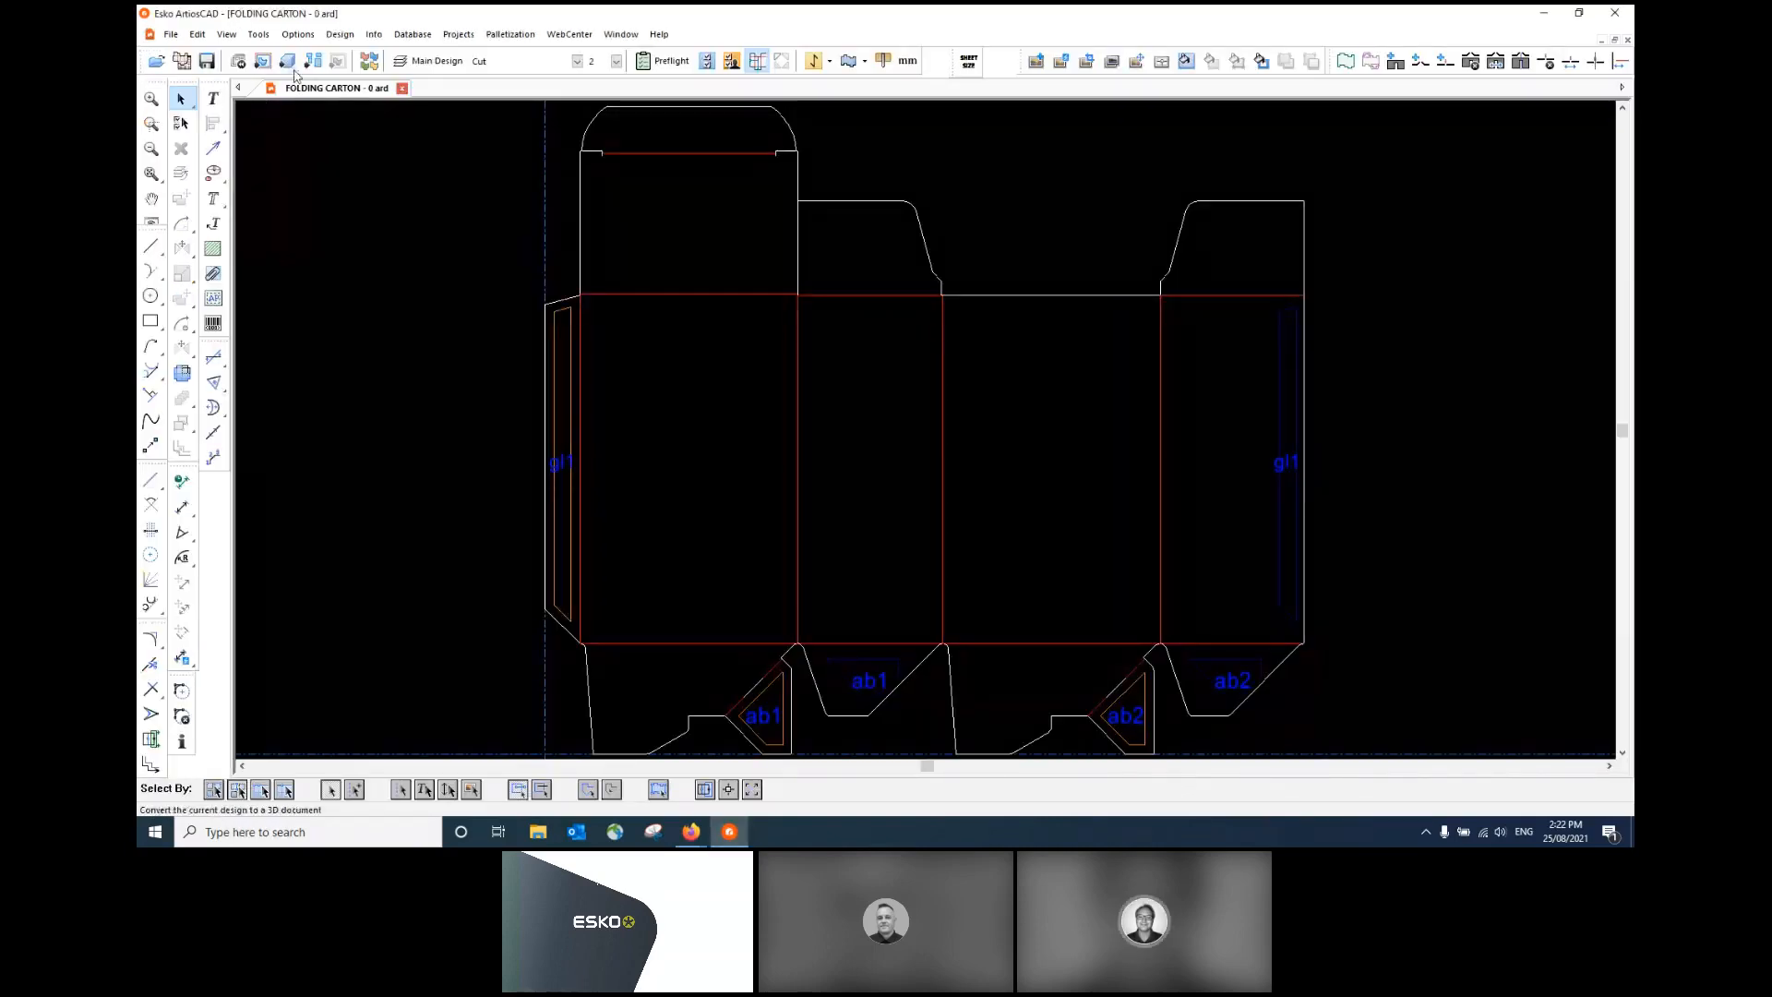
- Convert the carton to a flat 3D model without using the previous fold angles
left_click(291, 66)
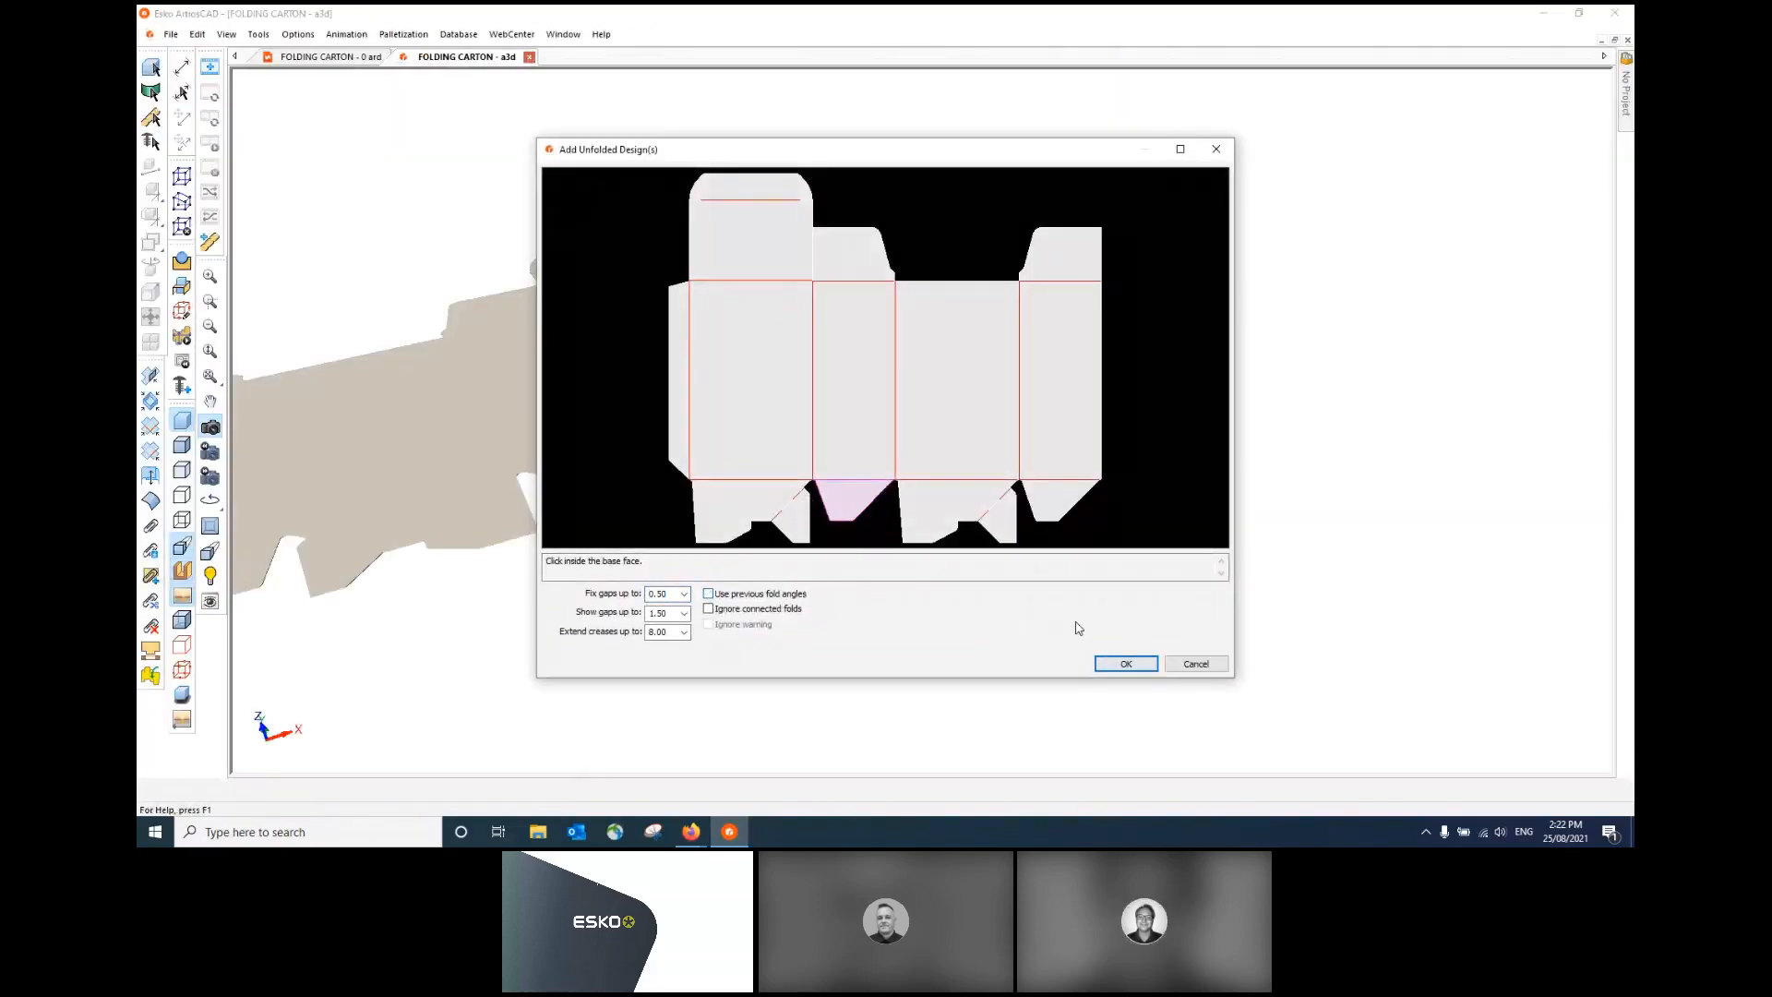
left_click(1120, 664)
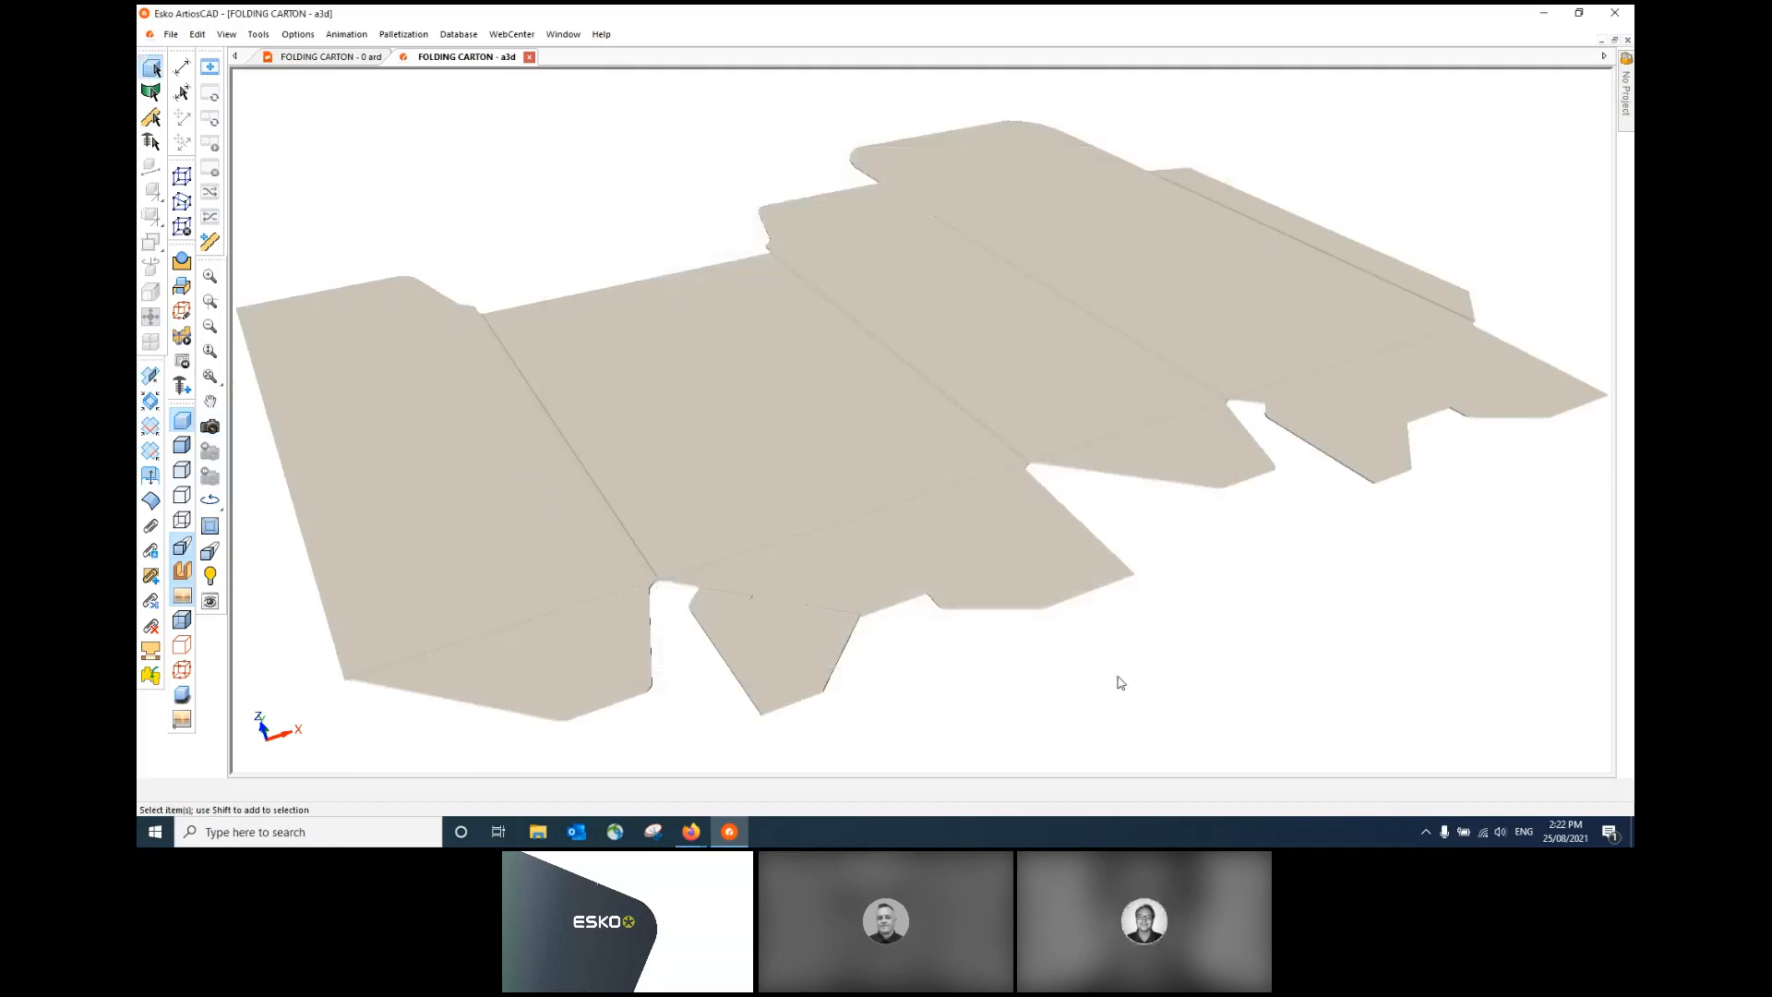
scroll(1103, 397, "down", 1)
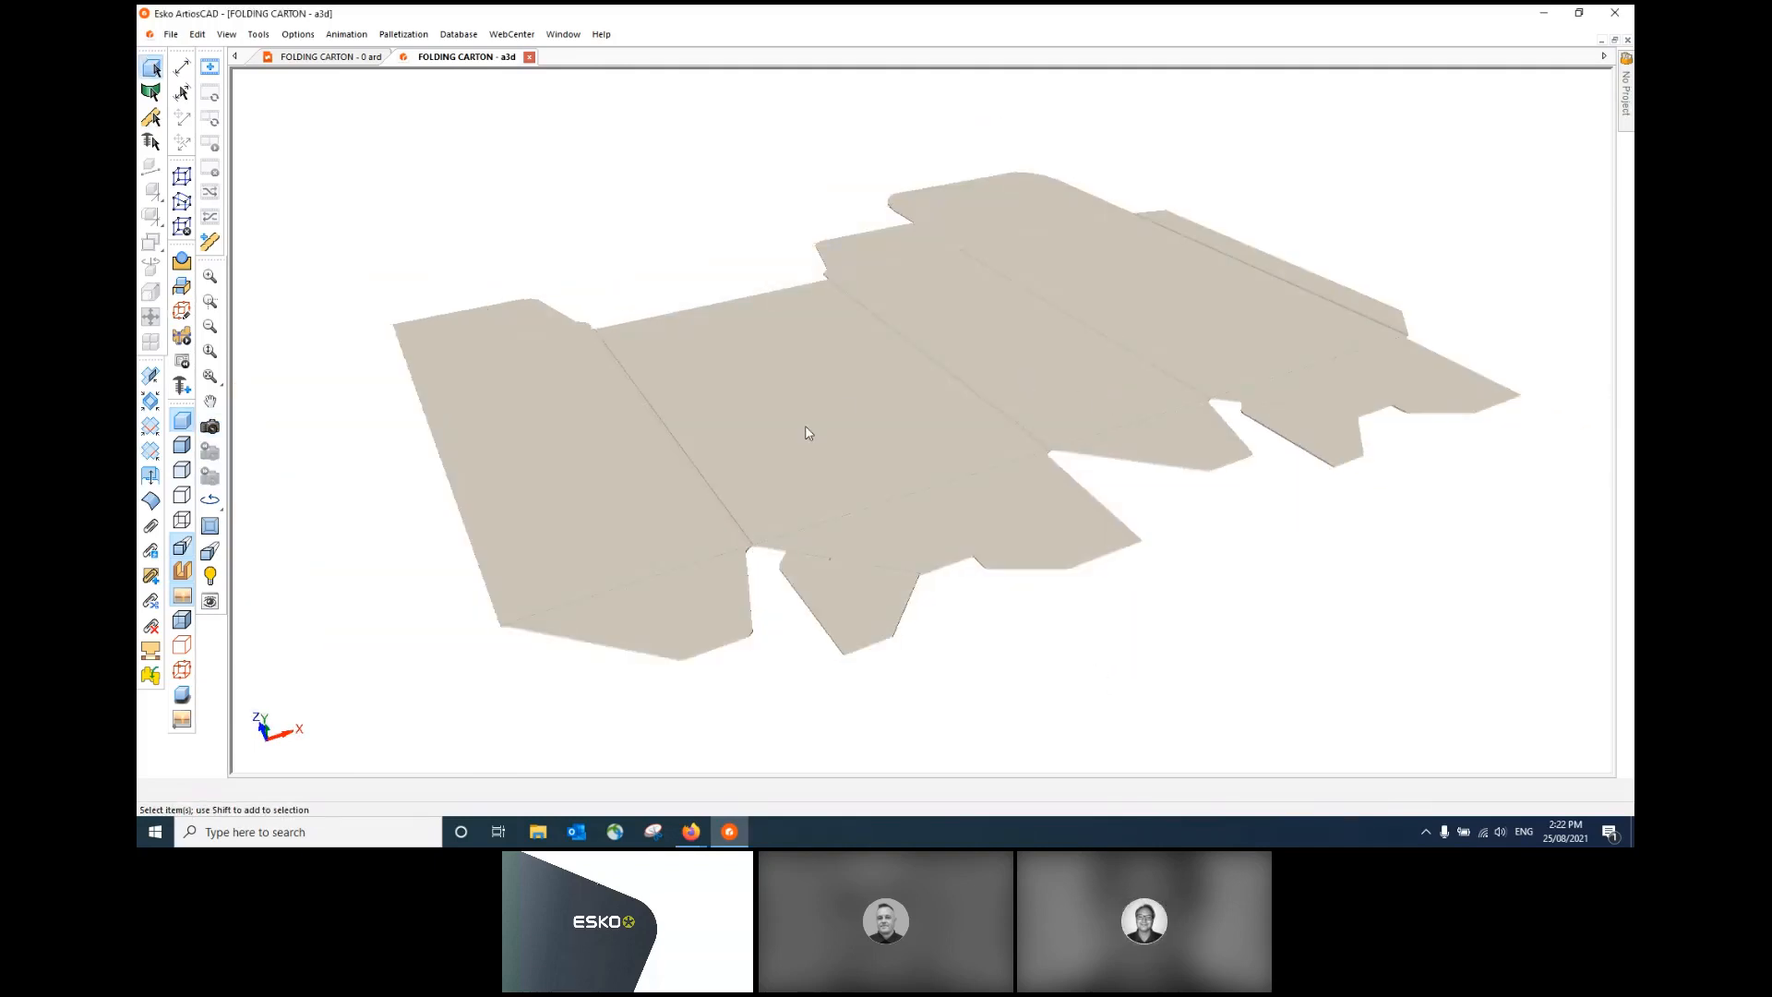
- Fold the 3D carton by joining the side glue mate areas and the crash lock base mate areas
left_click(150, 527)
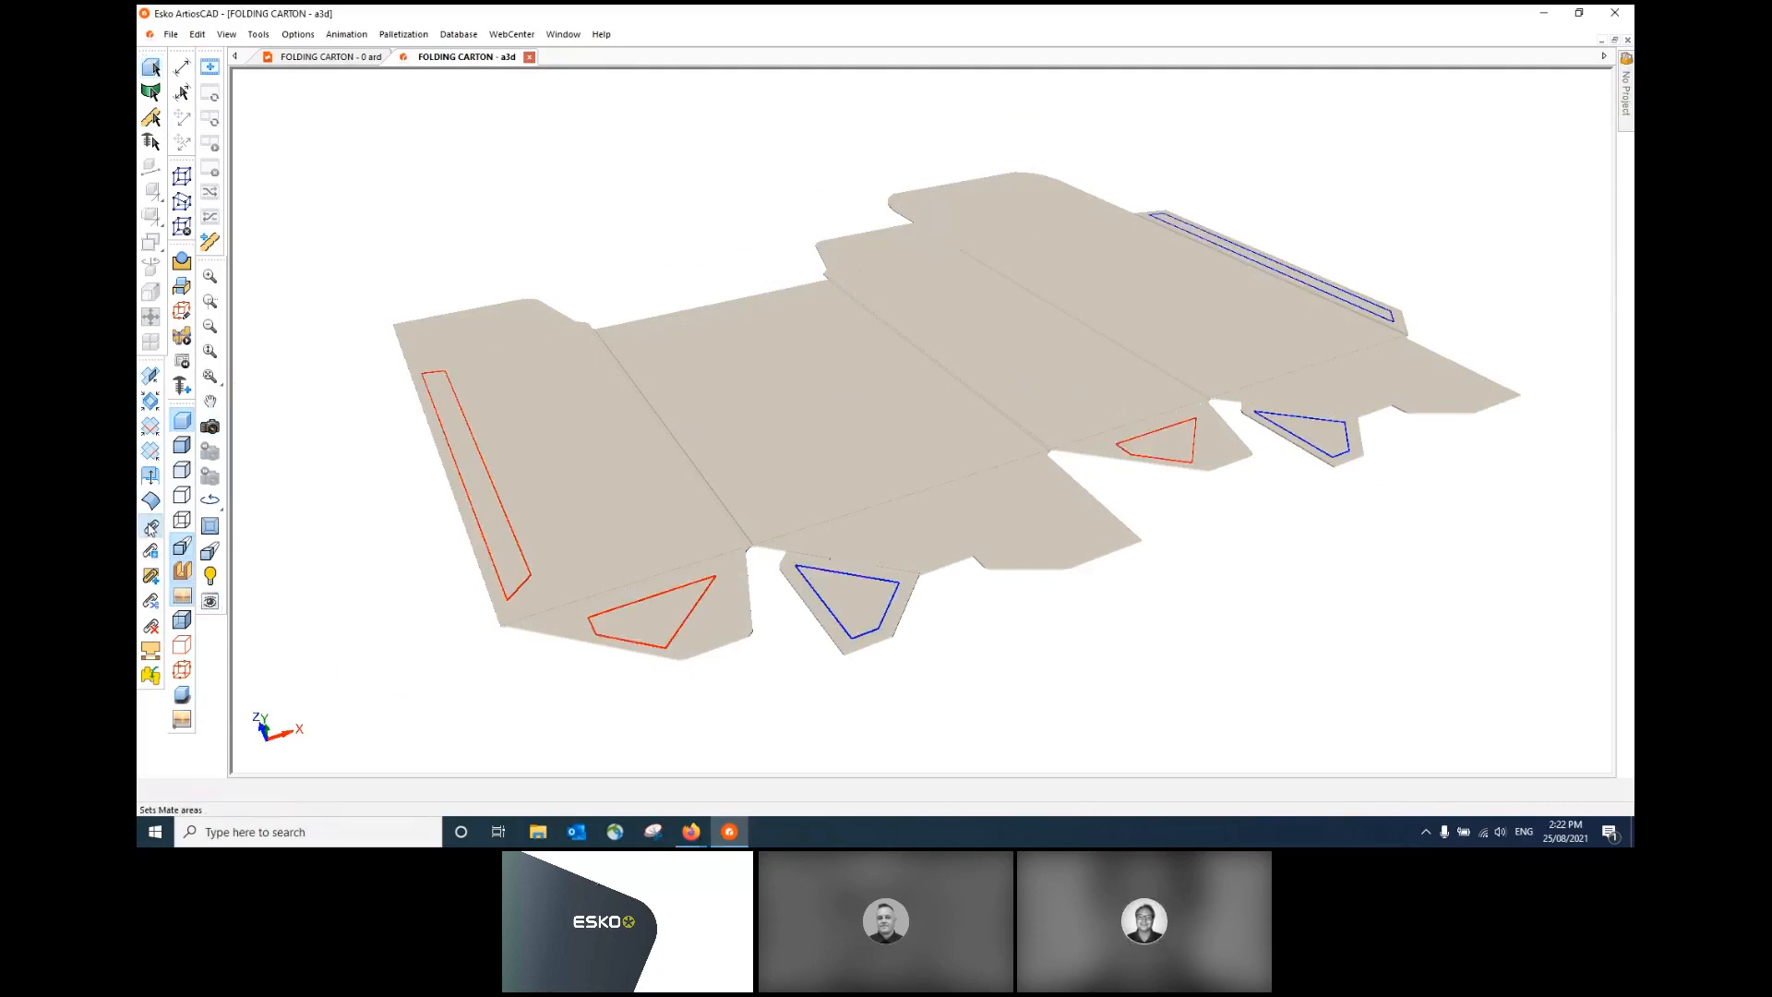
left_click(151, 527)
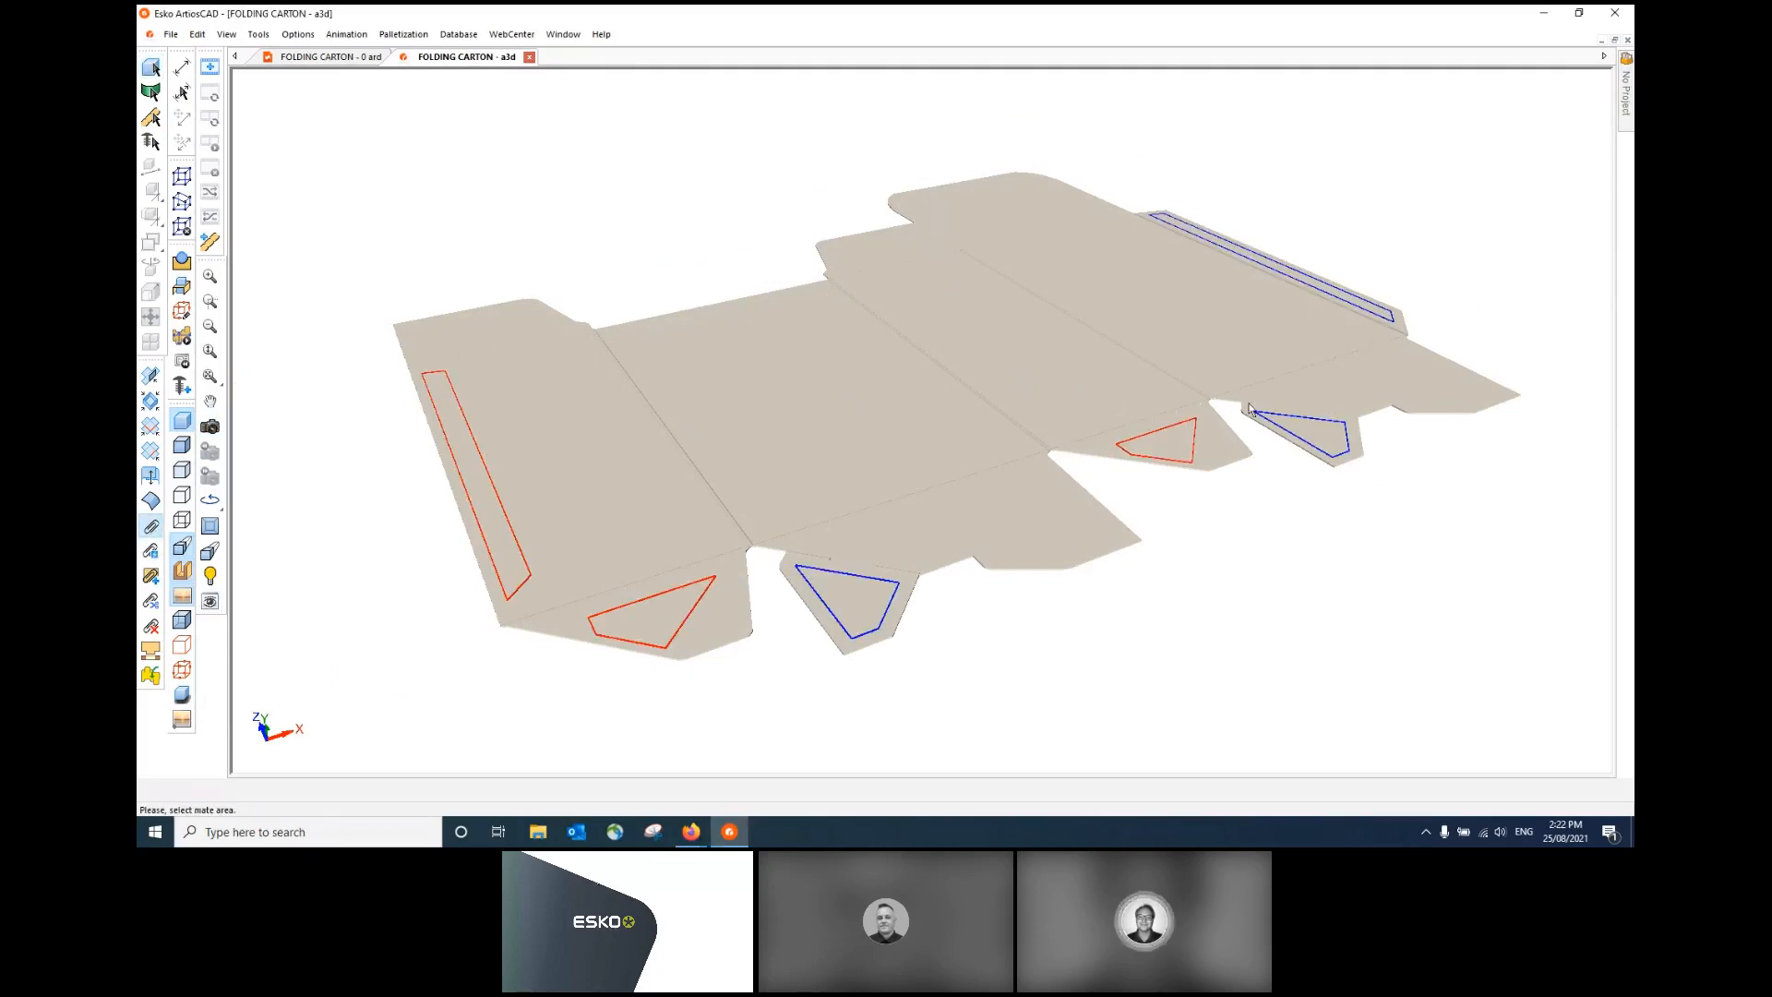
left_click(475, 444)
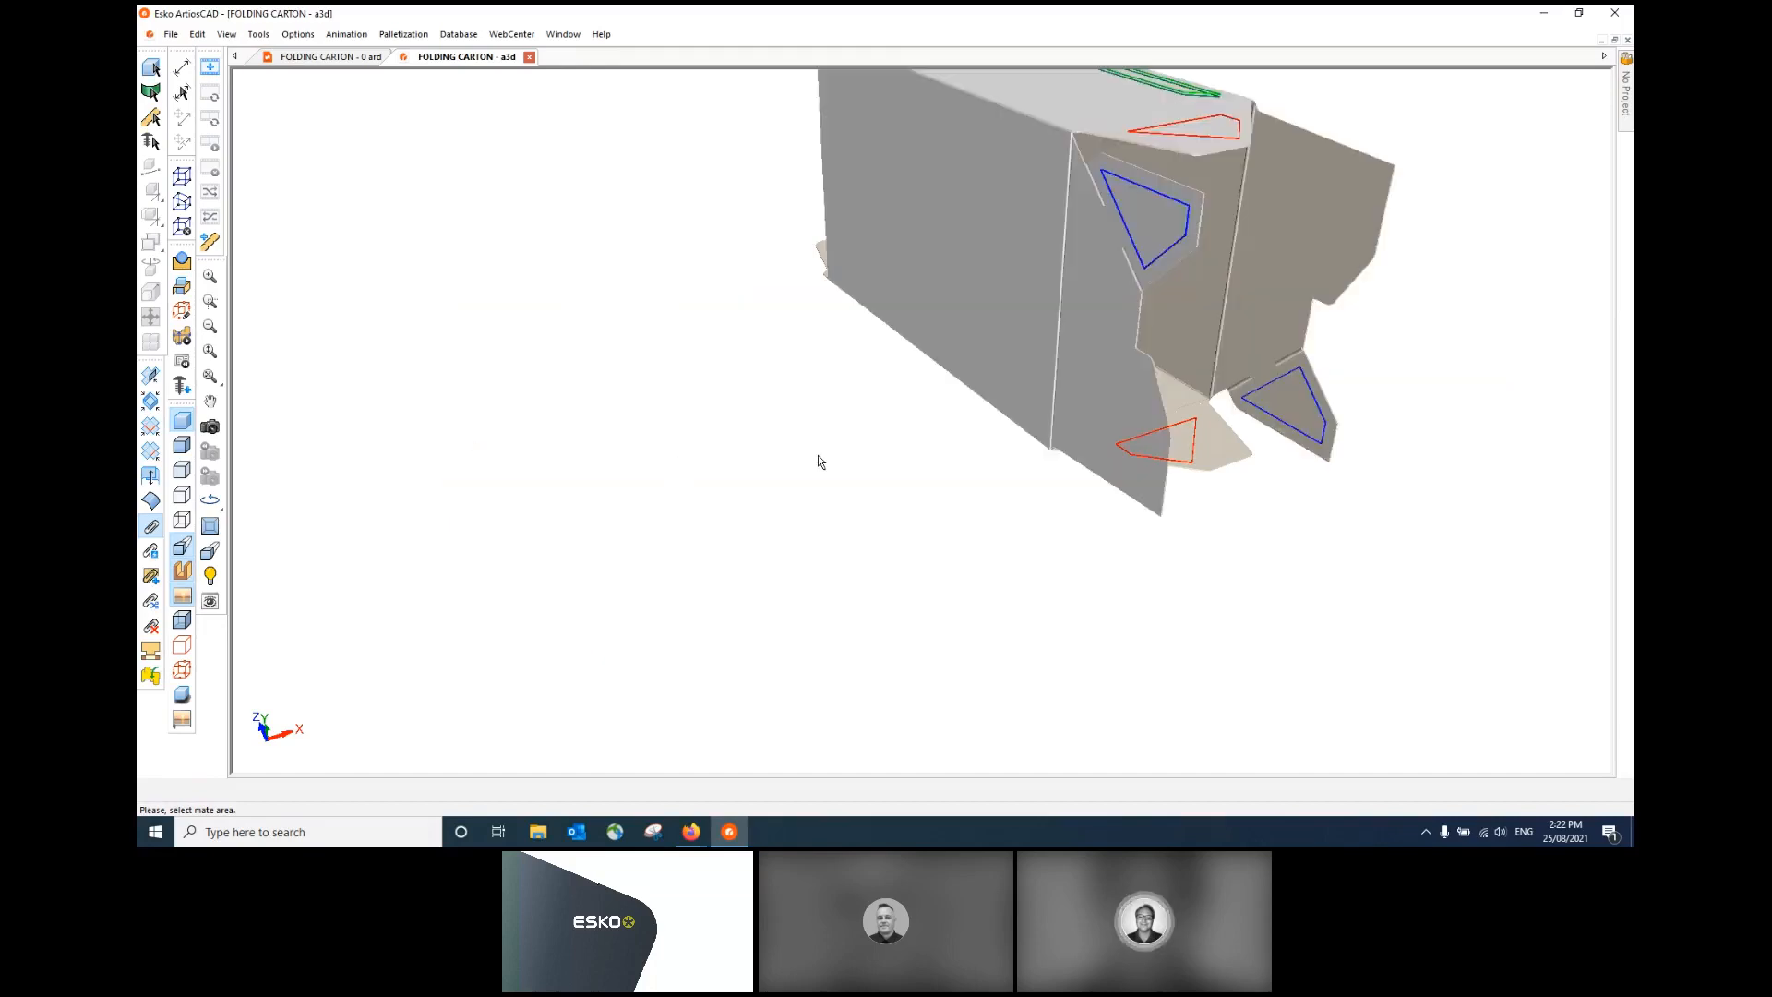
left_click(1170, 203)
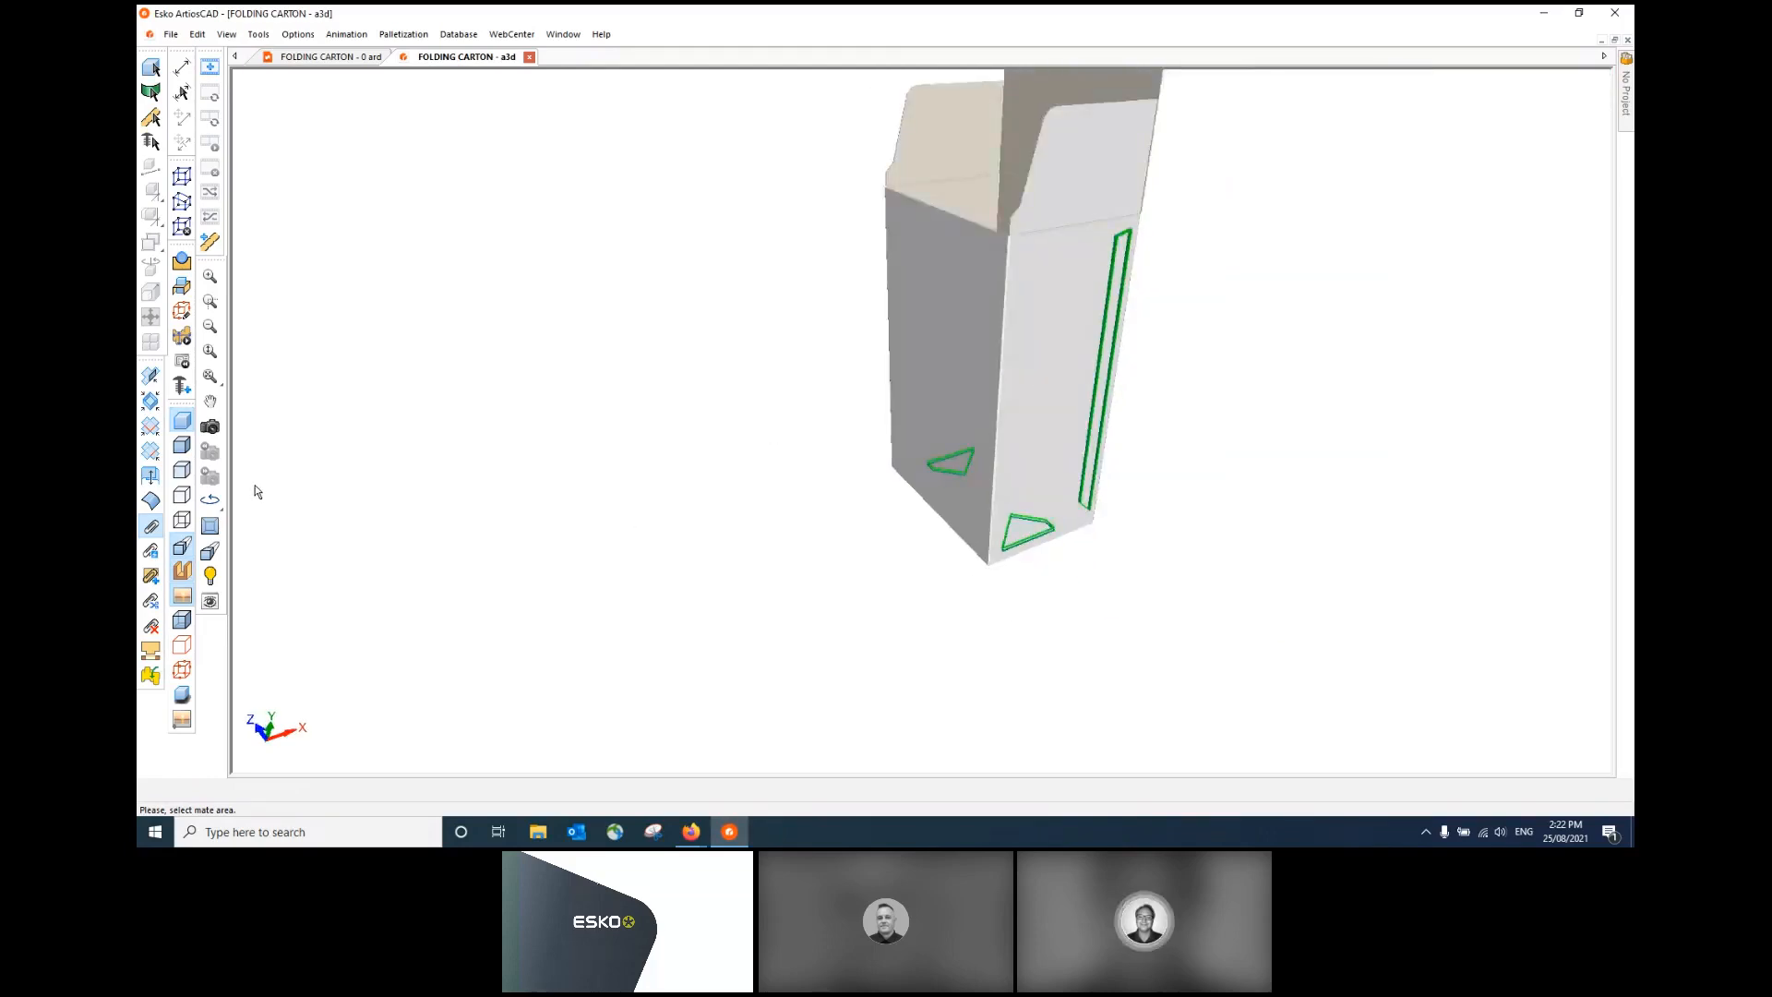
- Examine the crash lock base's folding action by varying the vertical corner crease's fold angle and returning it to 90 degrees
left_click(151, 376)
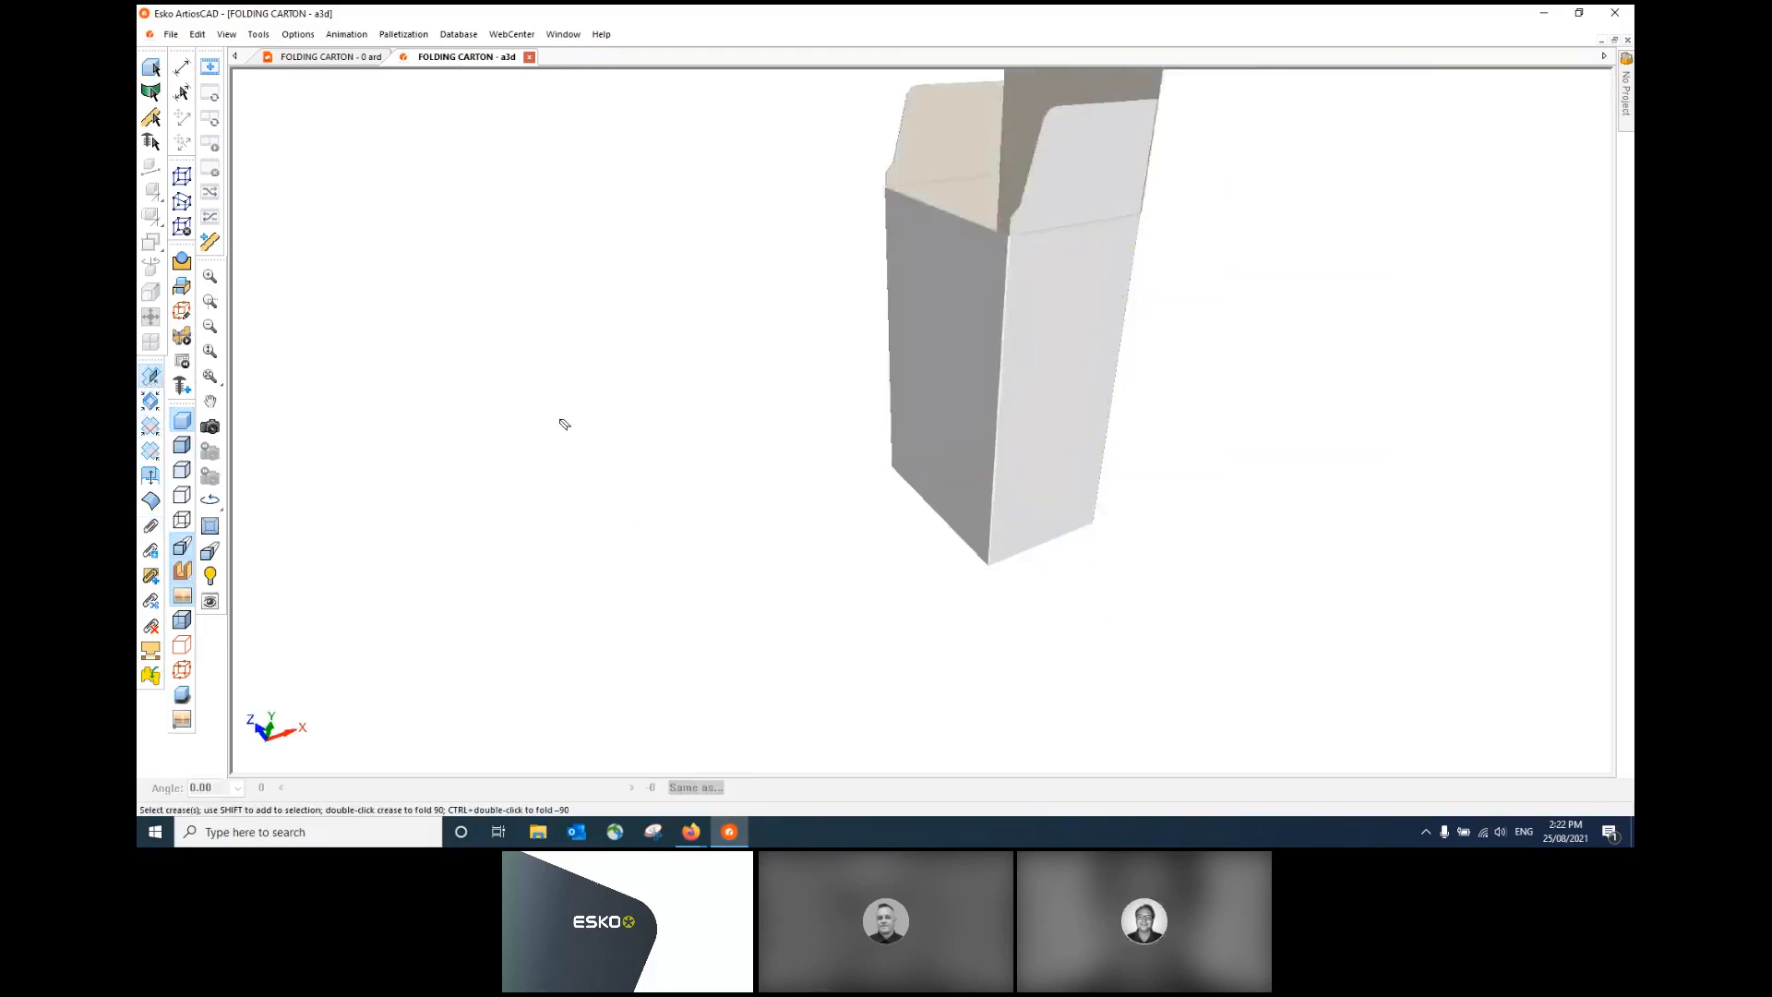
left_click(1004, 338)
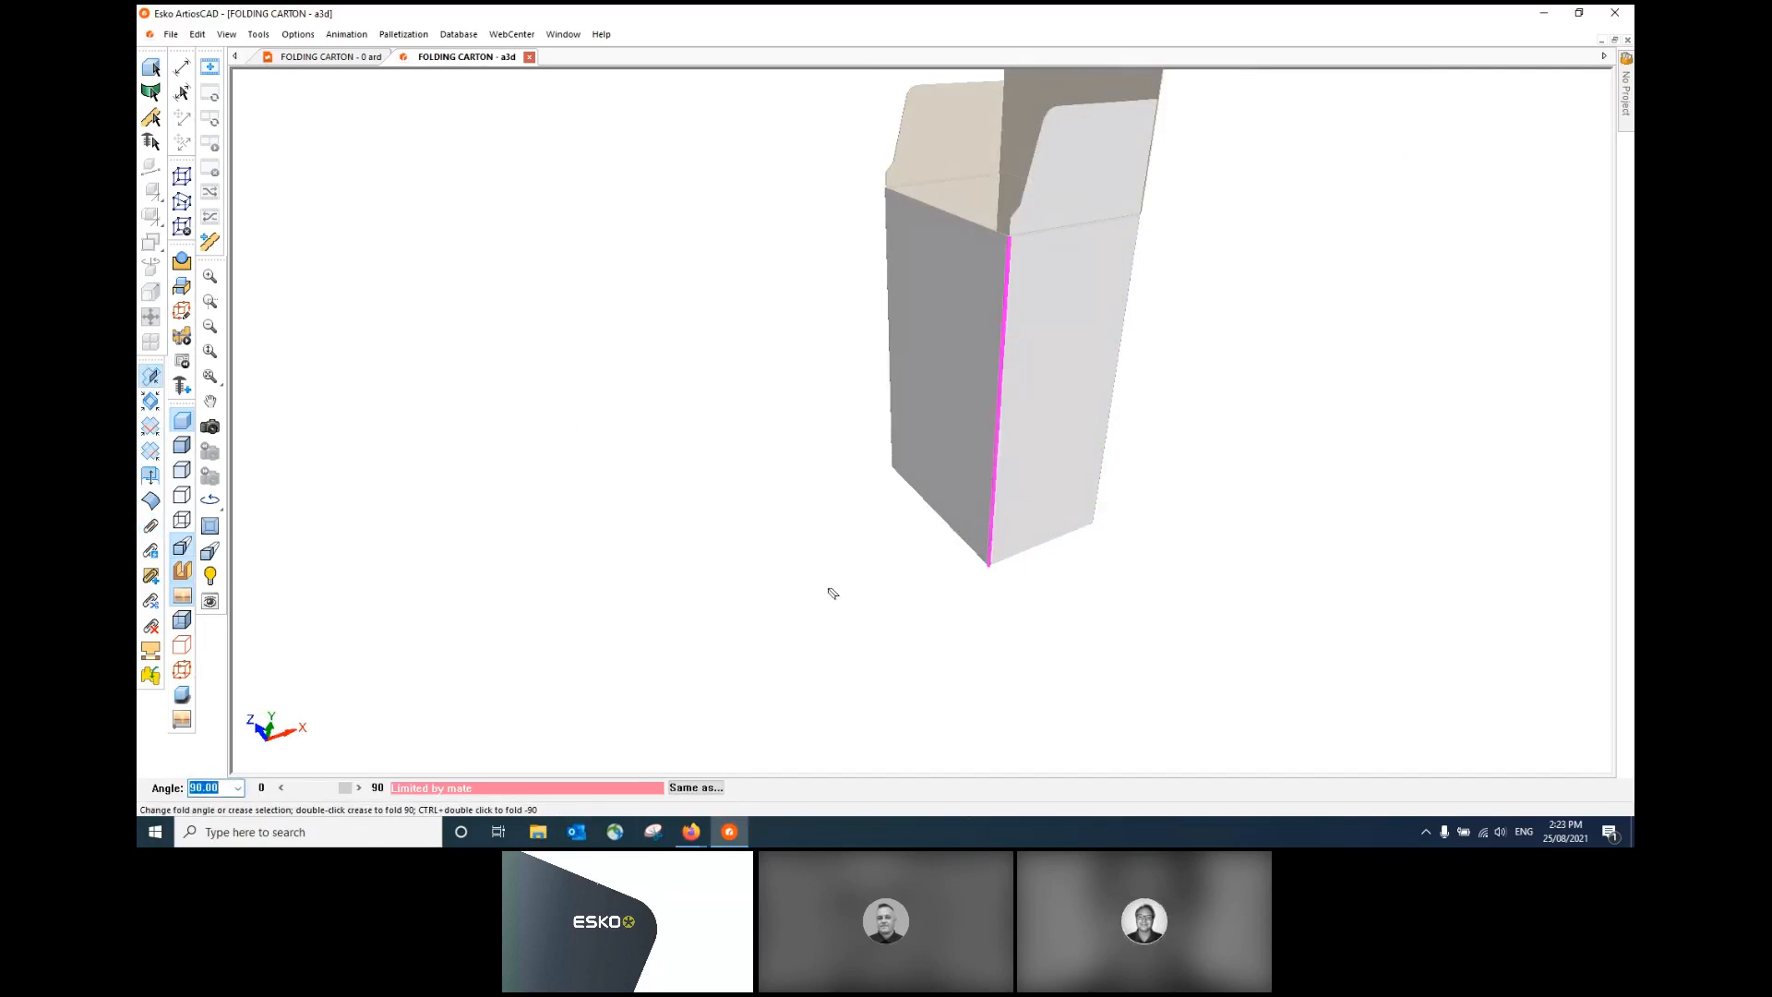
left_click(210, 427)
left_click_drag(877, 581, 971, 338)
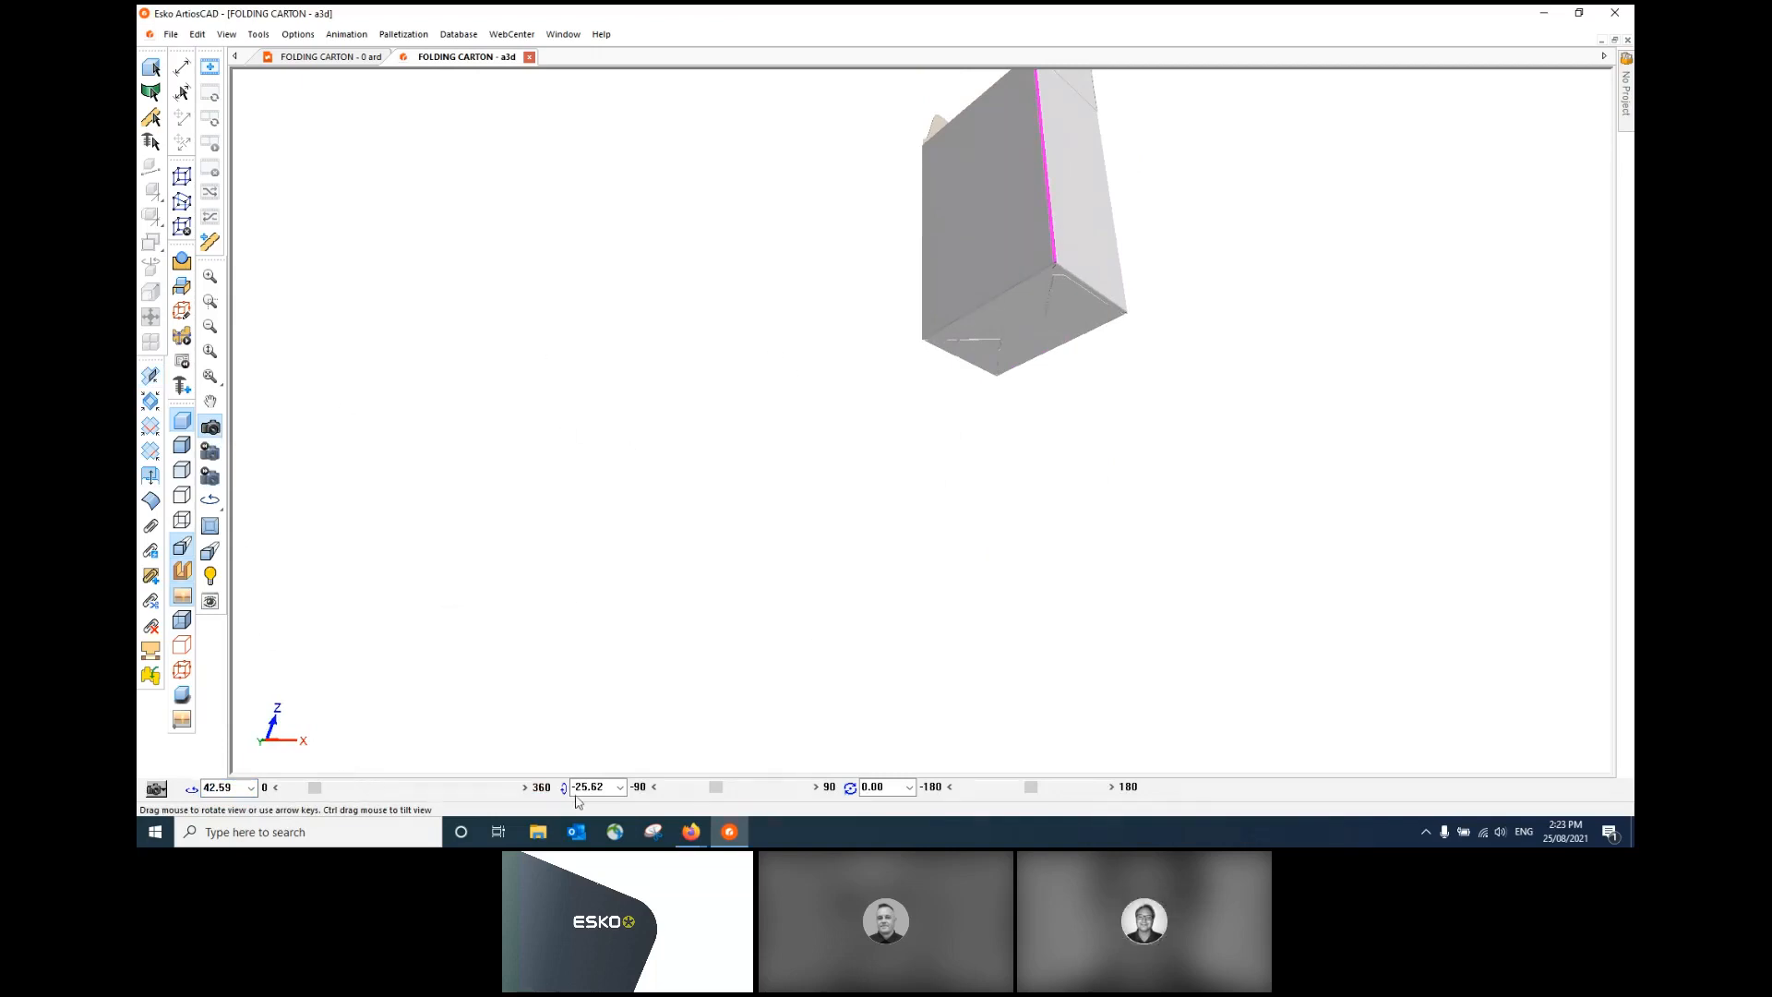
left_click(151, 376)
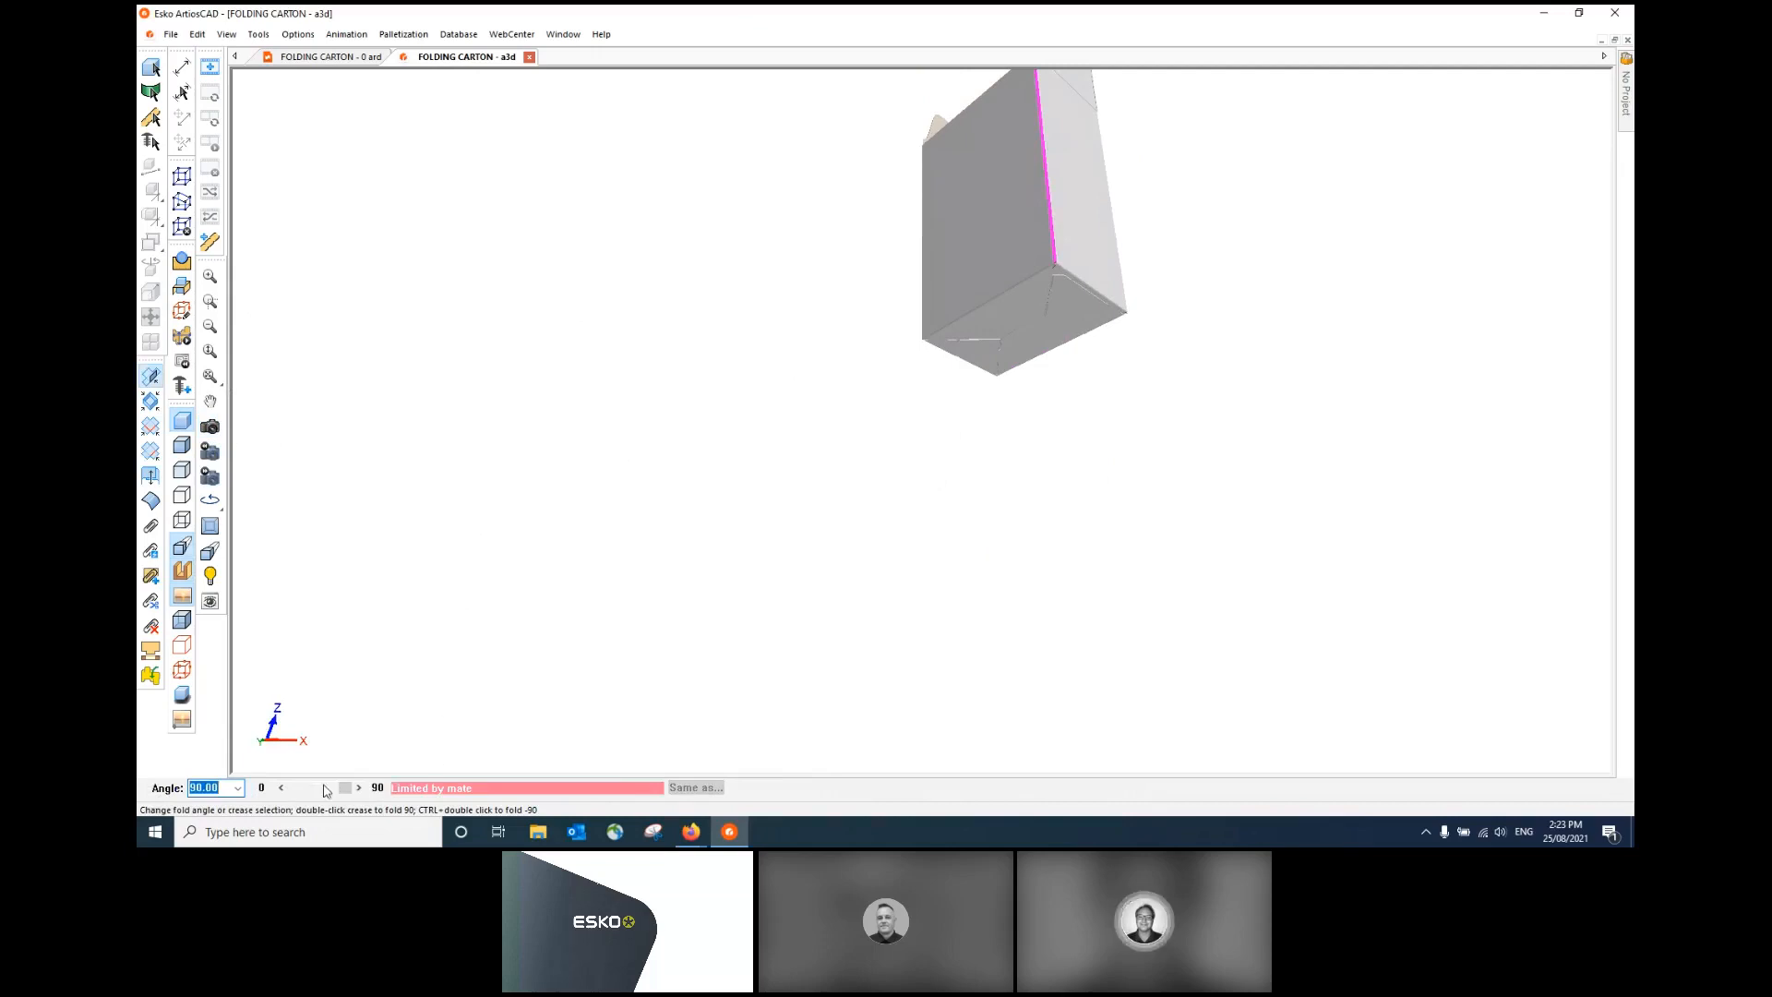
mouse_move(345, 791)
left_mouse_down()
mouse_move(304, 803)
mouse_move(347, 796)
left_mouse_up()
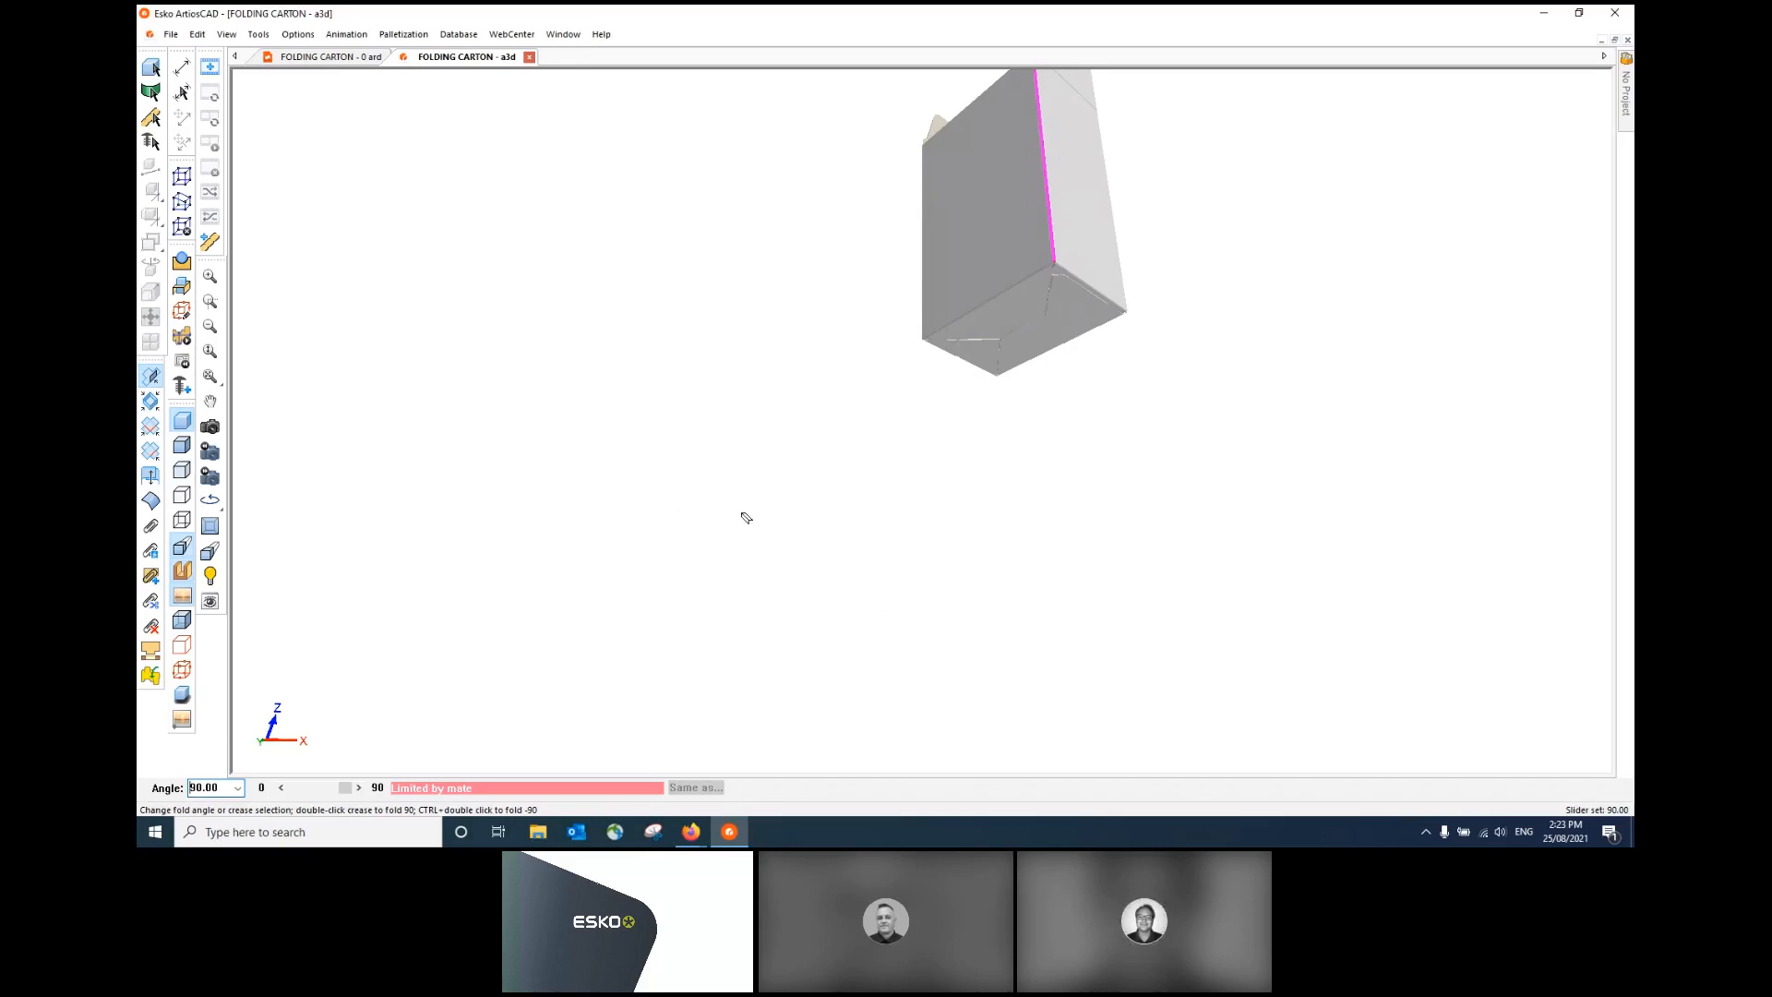
left_click(210, 425)
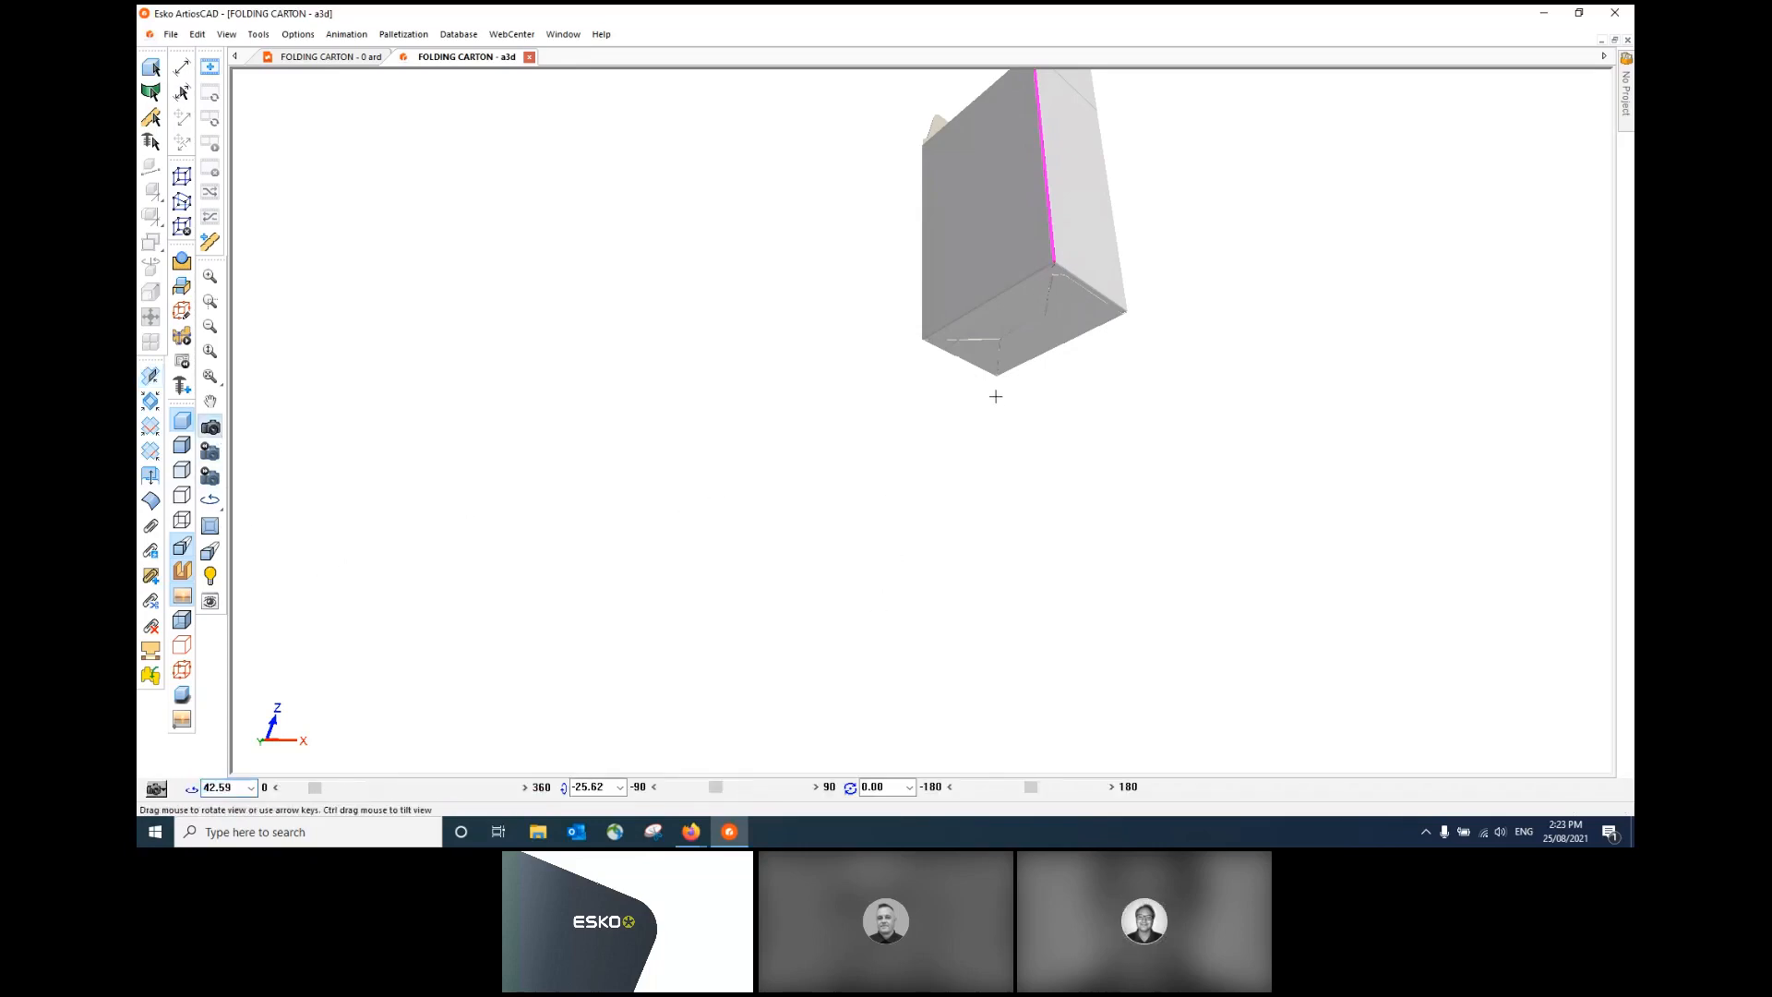
left_click_drag(993, 391, 1006, 677)
scroll(840, 512, "down", 3)
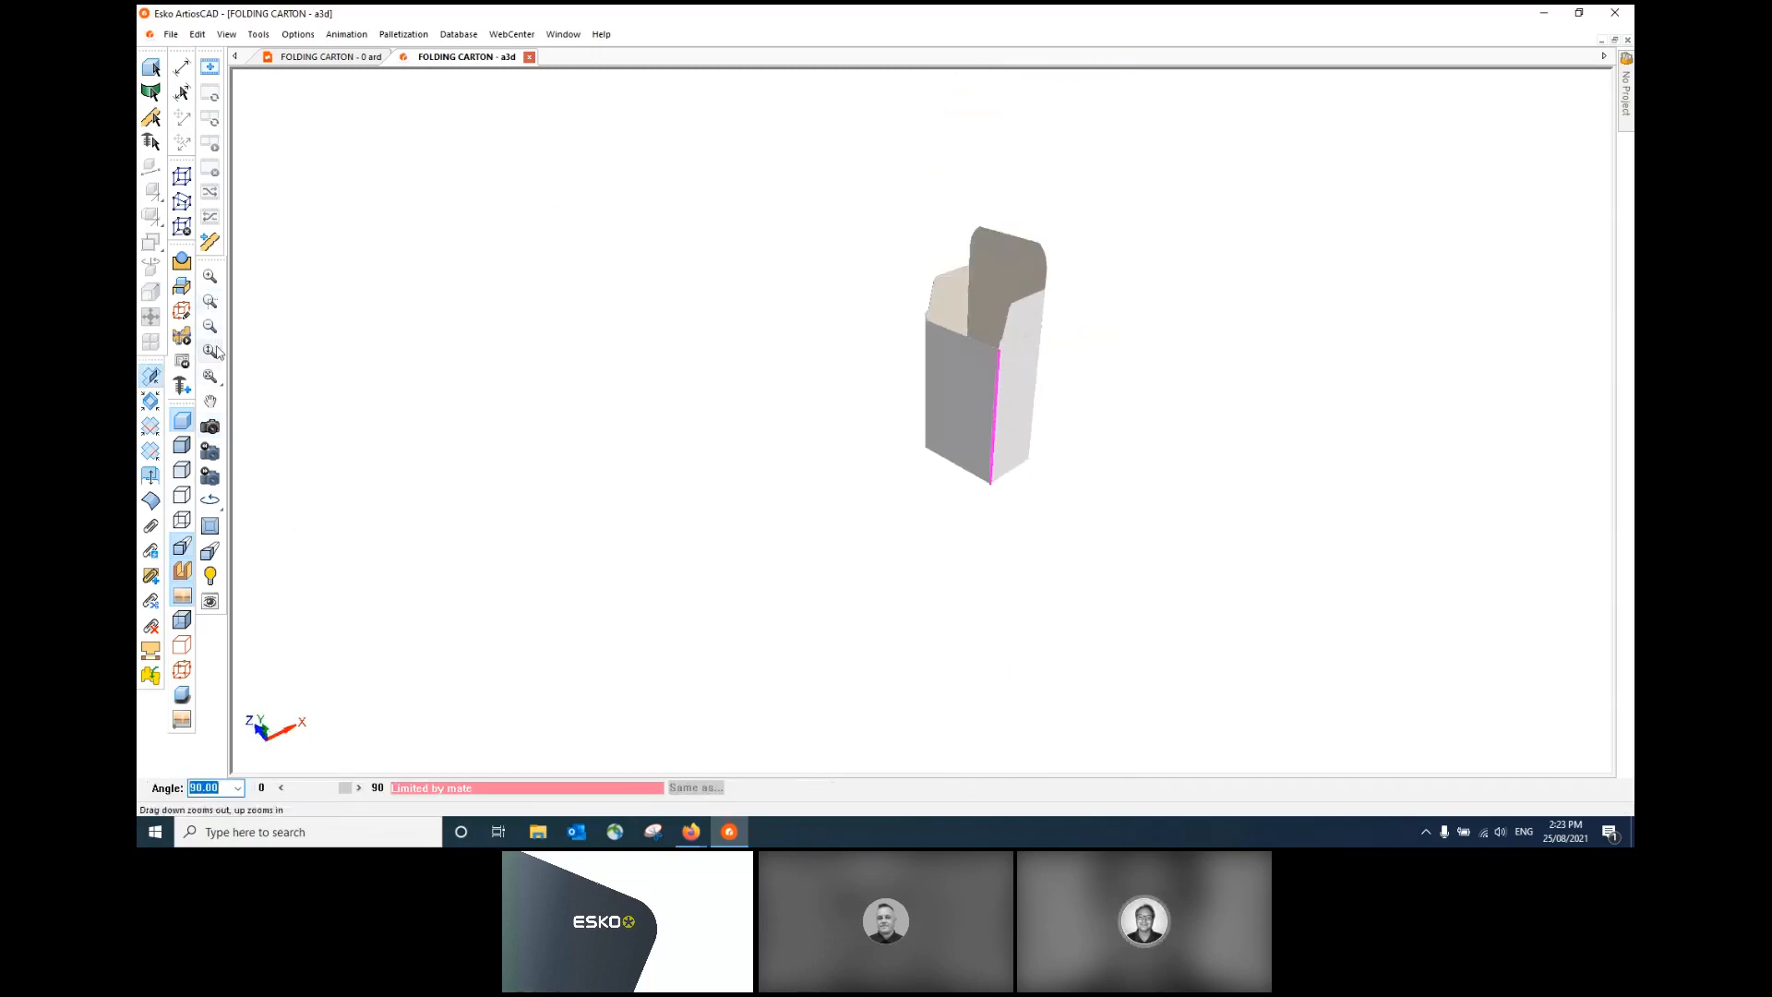
- Fold the top closure's dust flap, lid and tuck flap creases to 90 degrees, leaving the vertical creases out of the selection
left_click(333, 369)
left_click_drag(903, 233, 1107, 396)
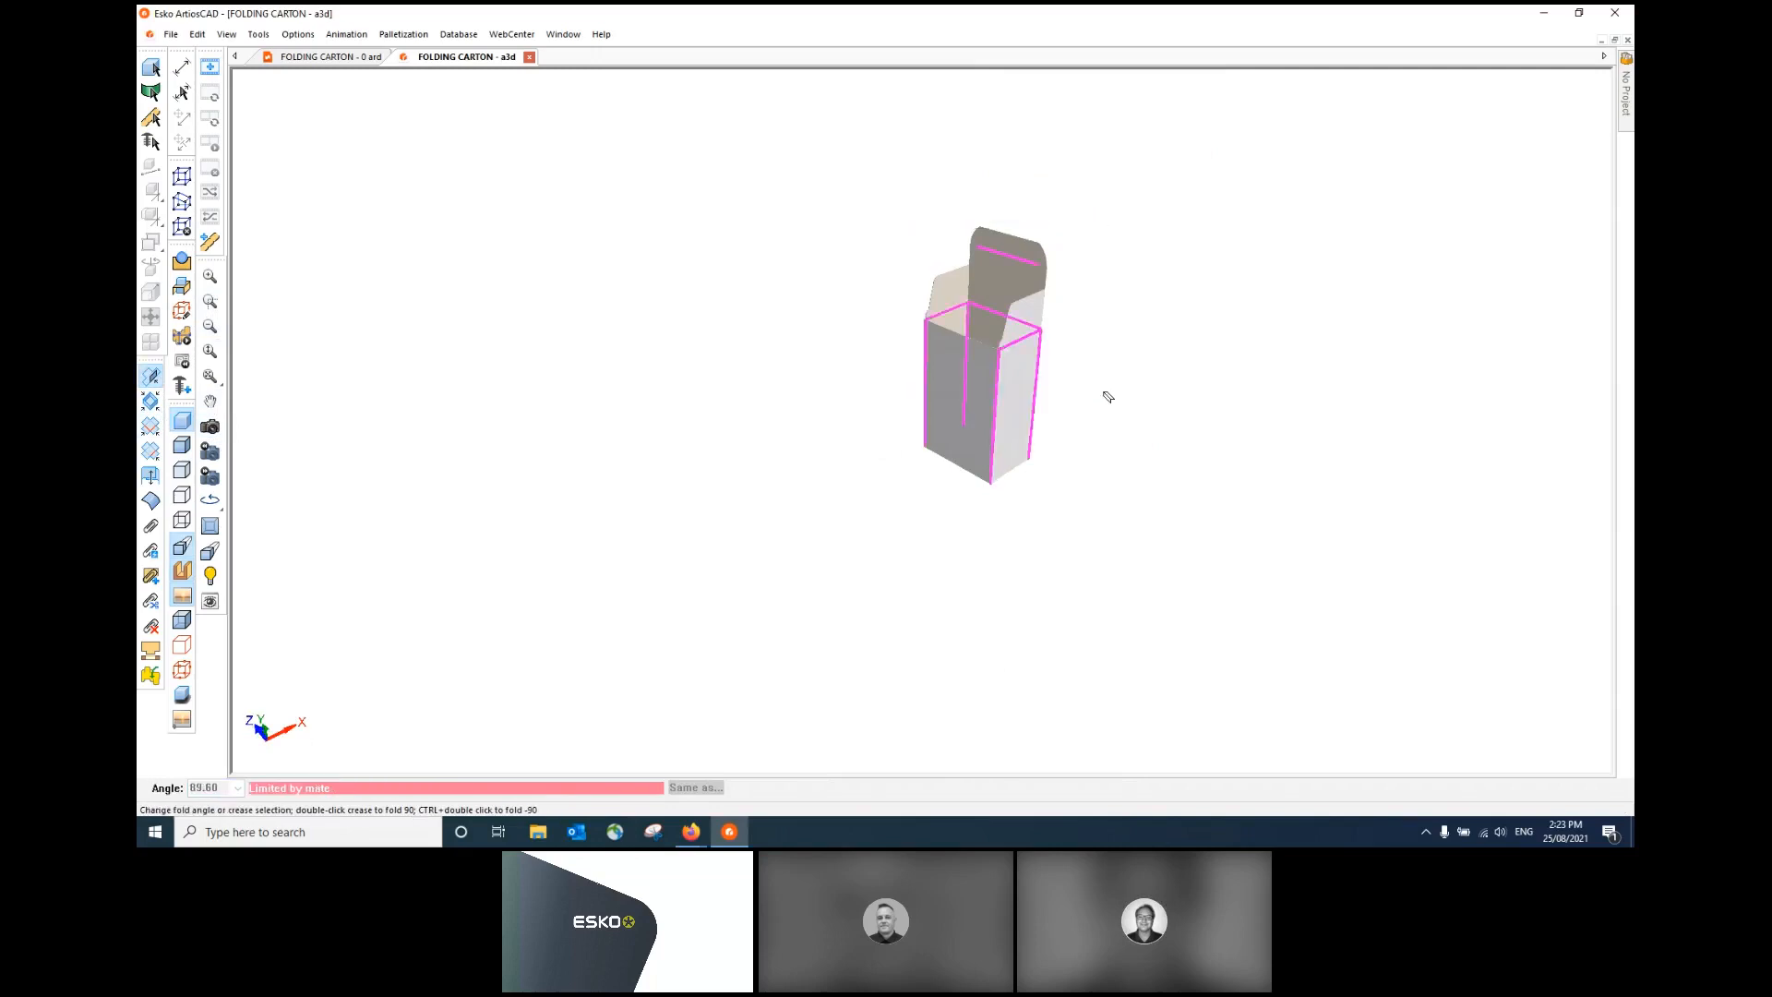
left_click(971, 318)
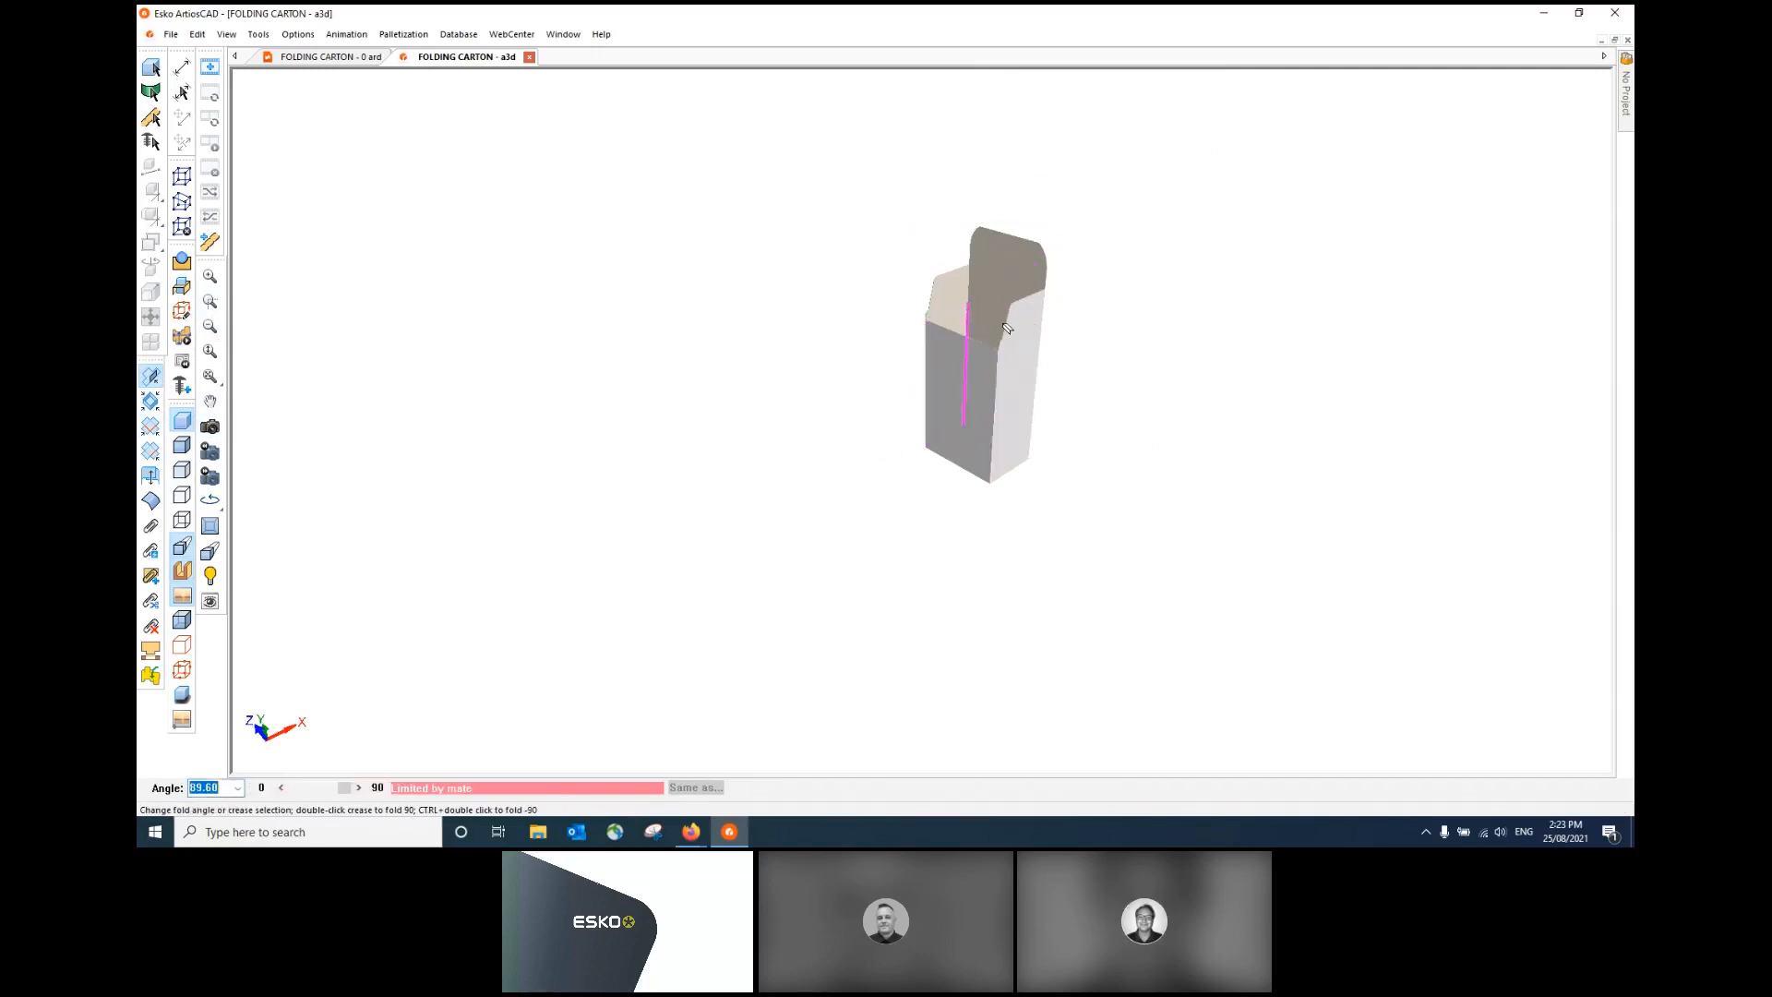
left_click(952, 310, "shift")
left_click(1023, 338, "shift")
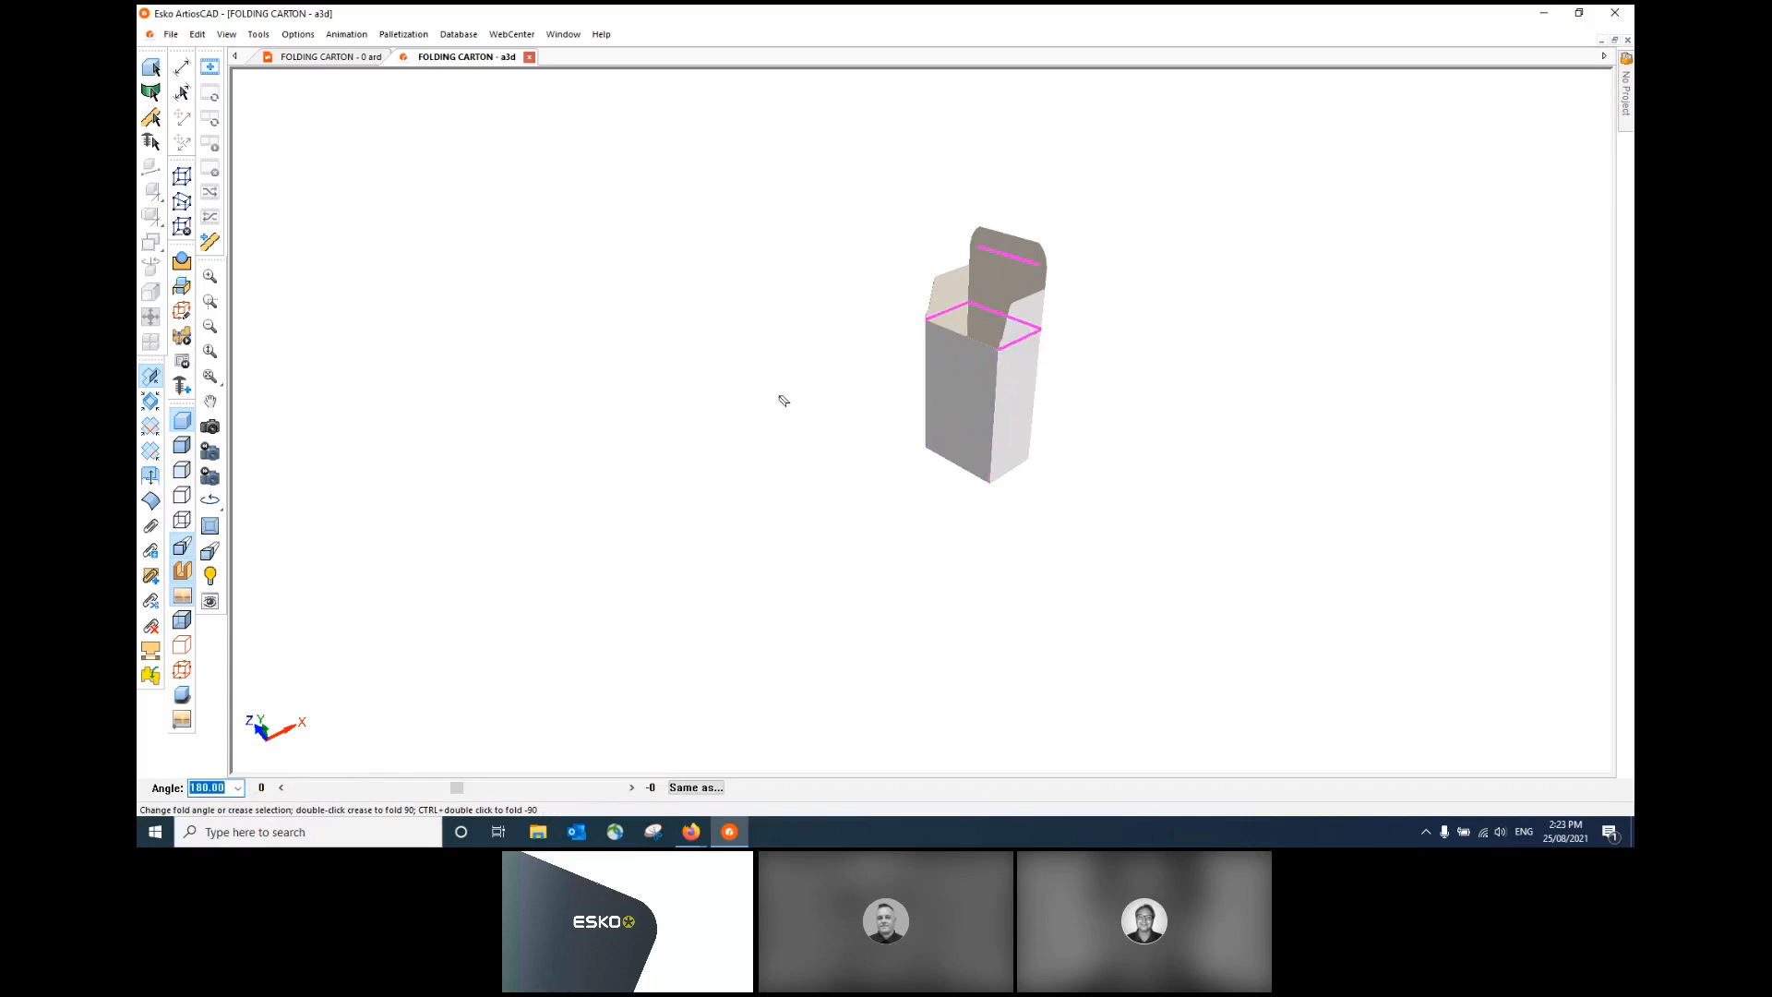
type("90")
key("Escape")
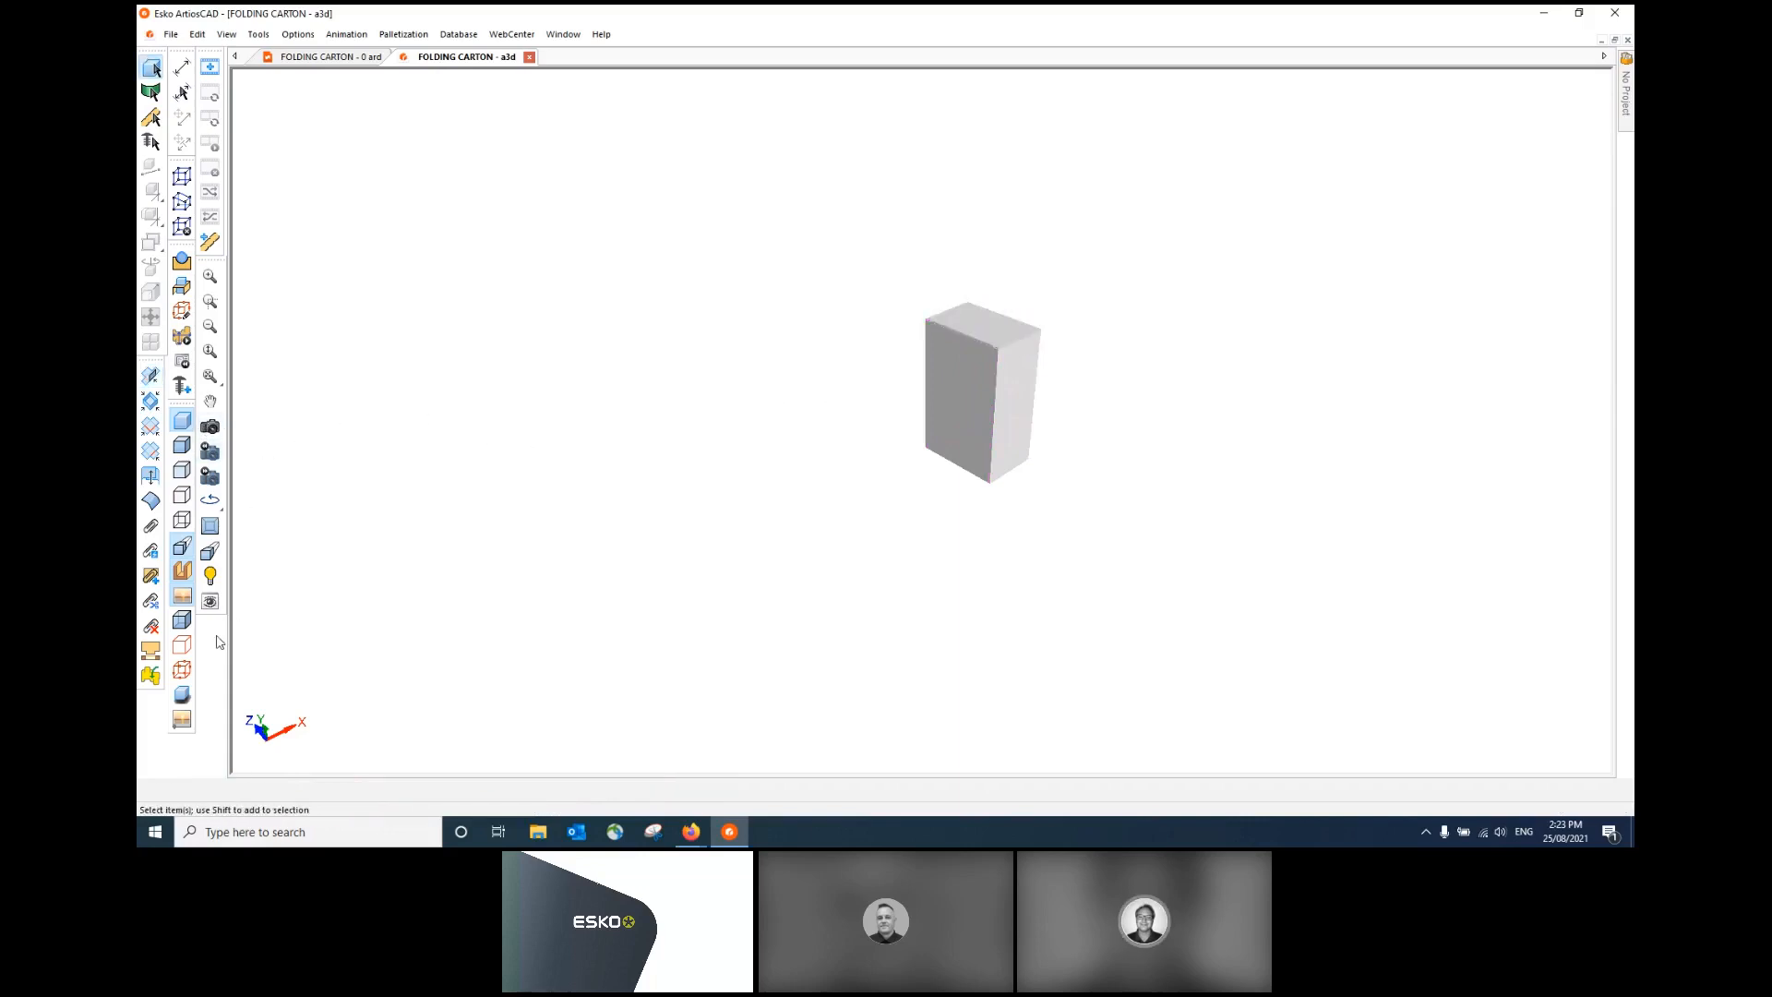
- Inspect the closed carton from the front, and close the 3D document without saving it, keeping the fold angles and view settings option enabled
left_click(211, 377)
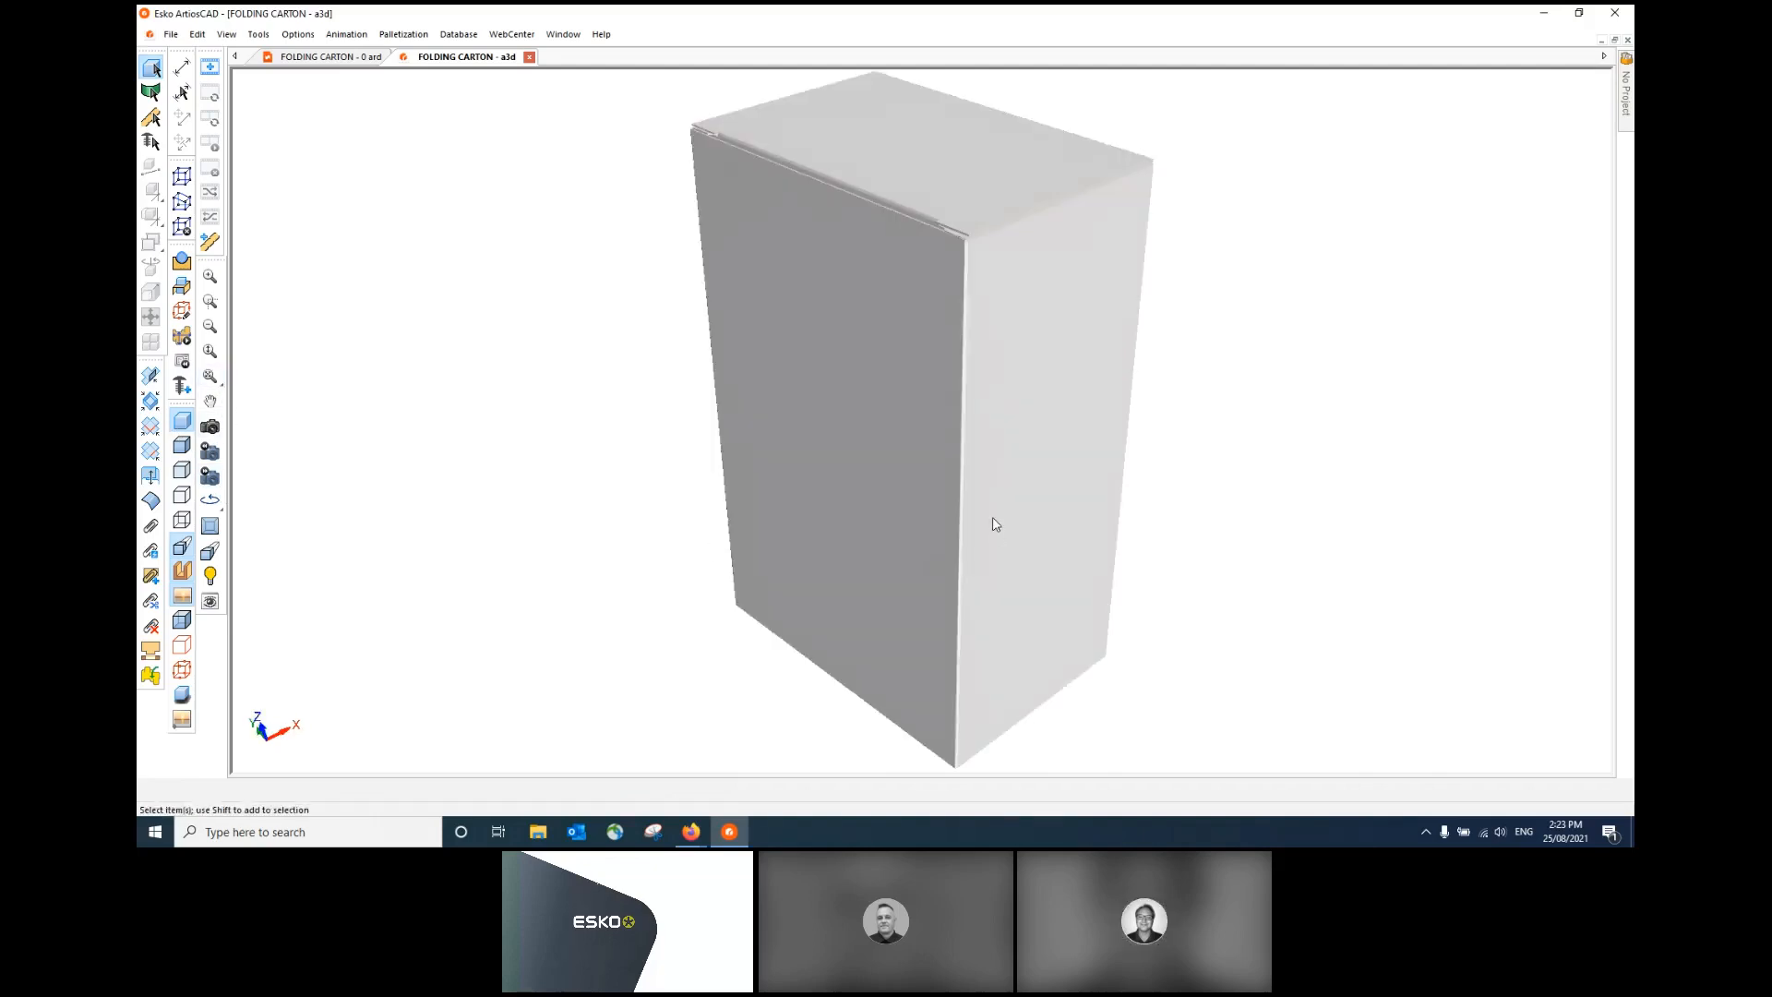
left_click(209, 428)
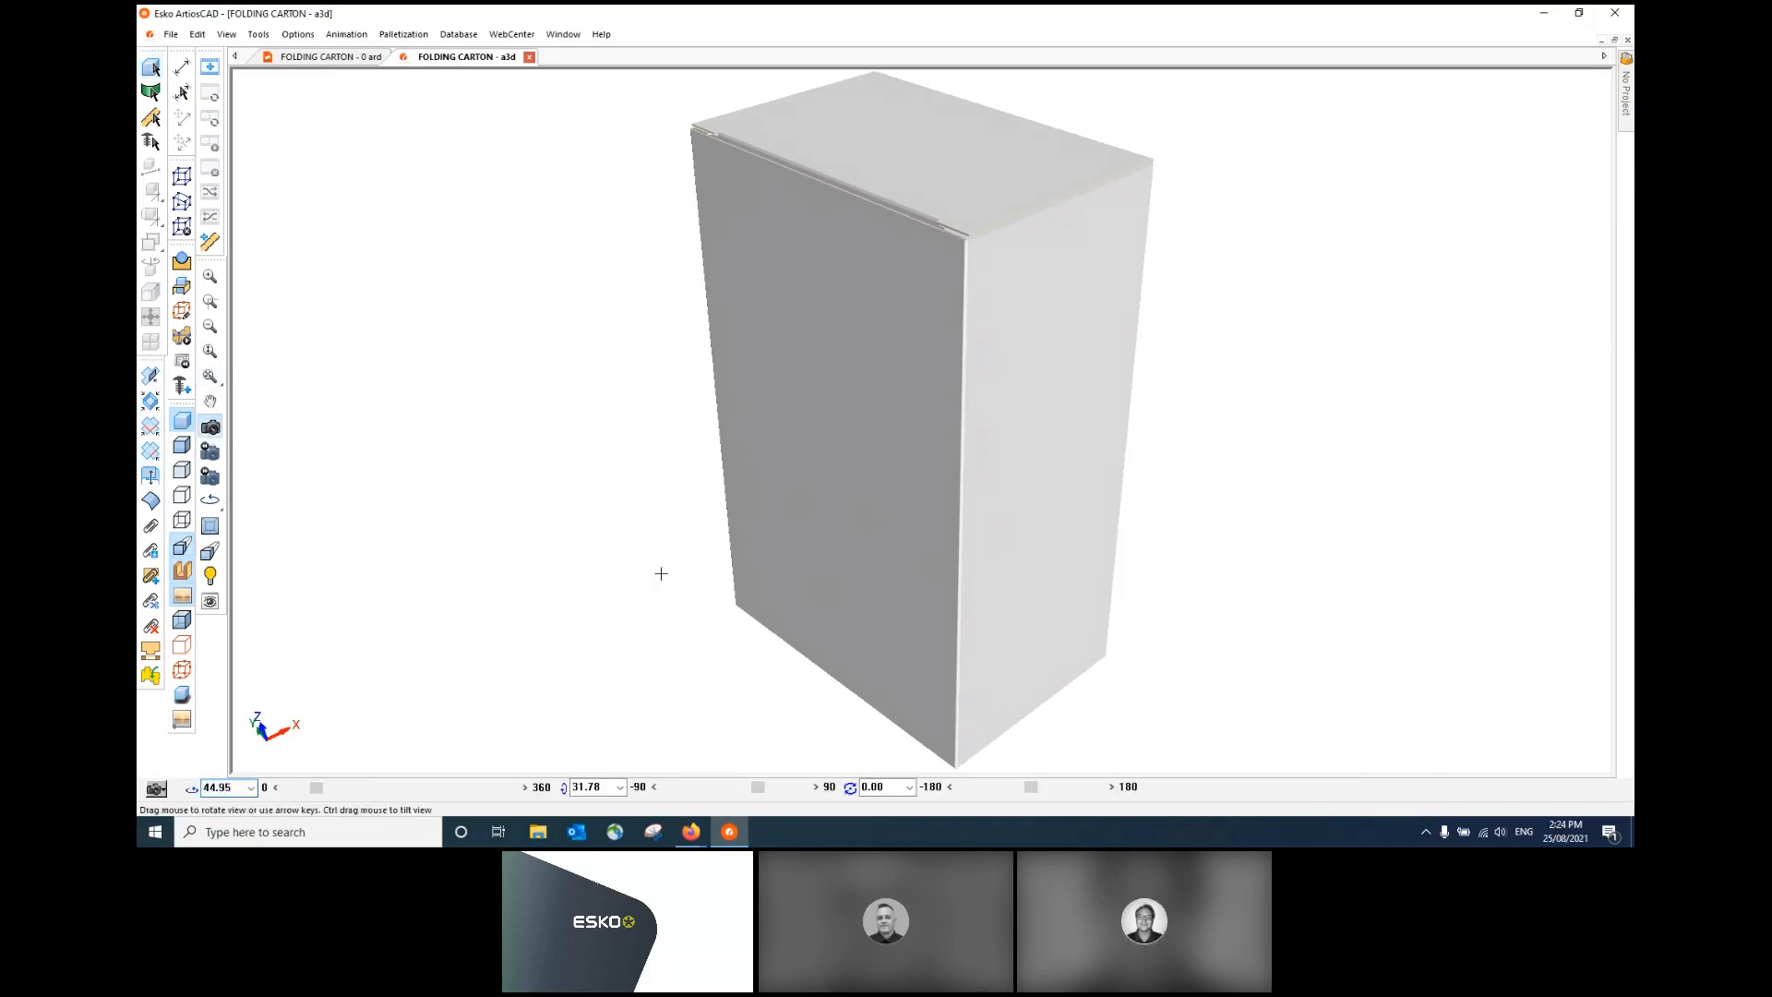
left_click_drag(661, 573, 871, 491)
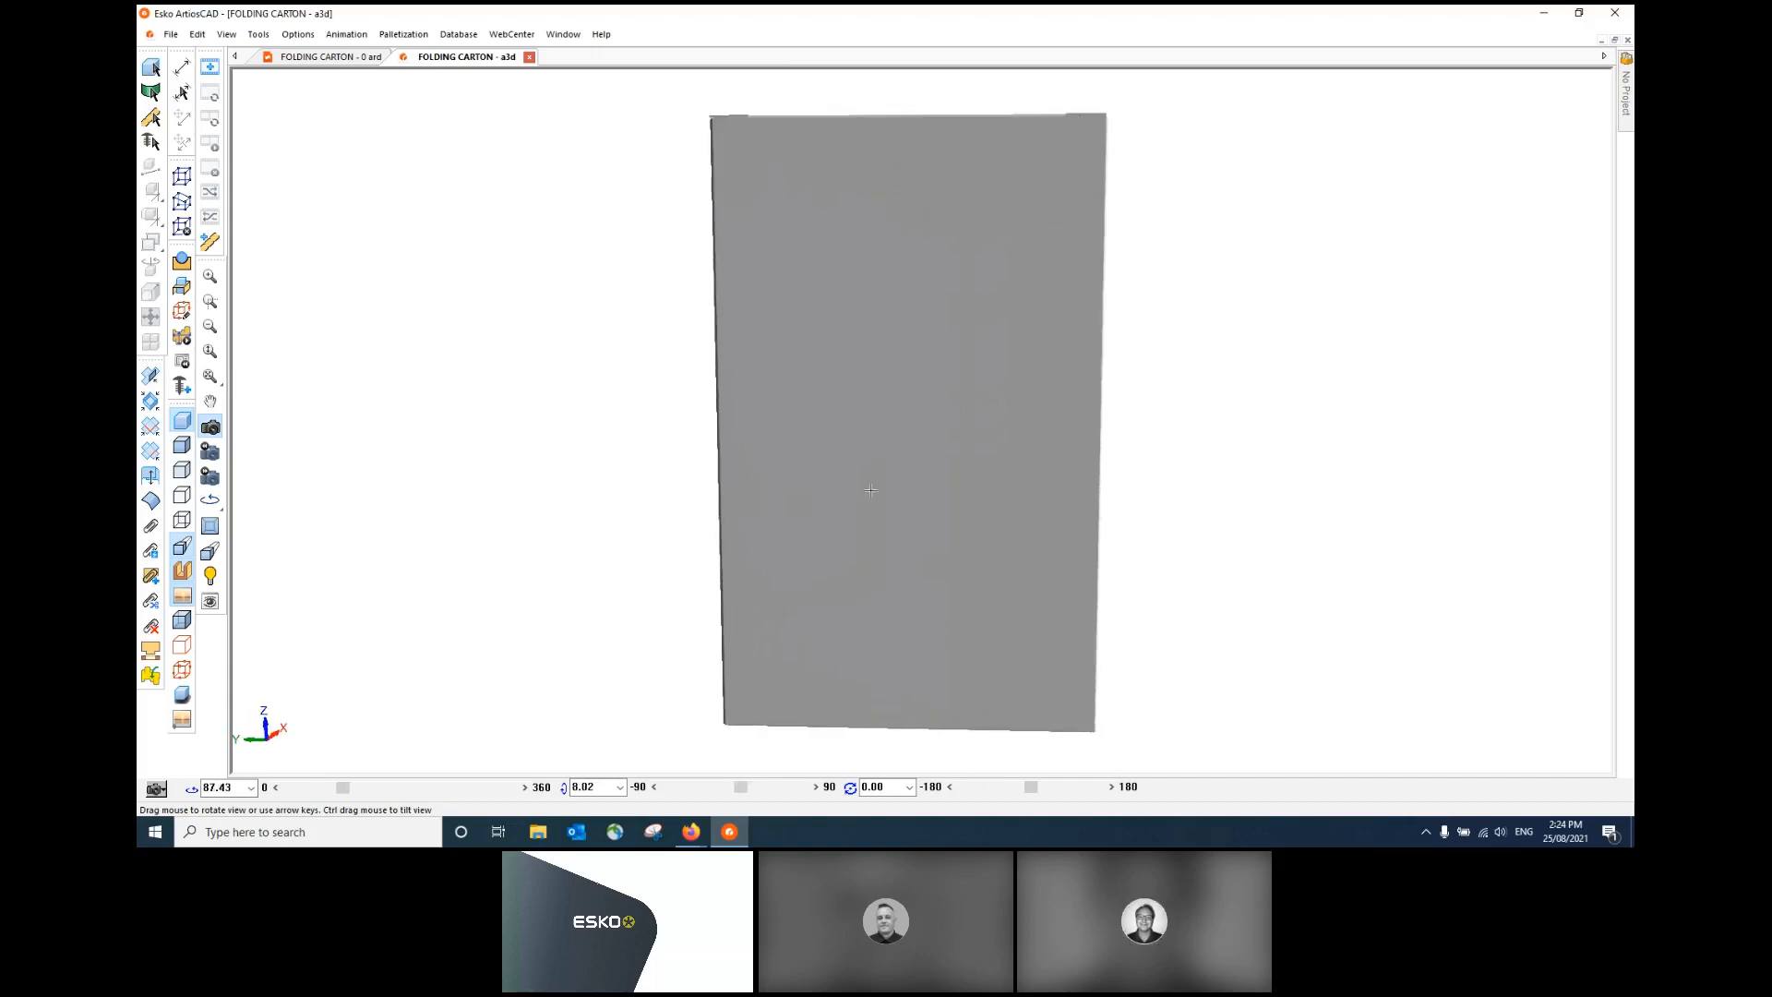
key("Escape")
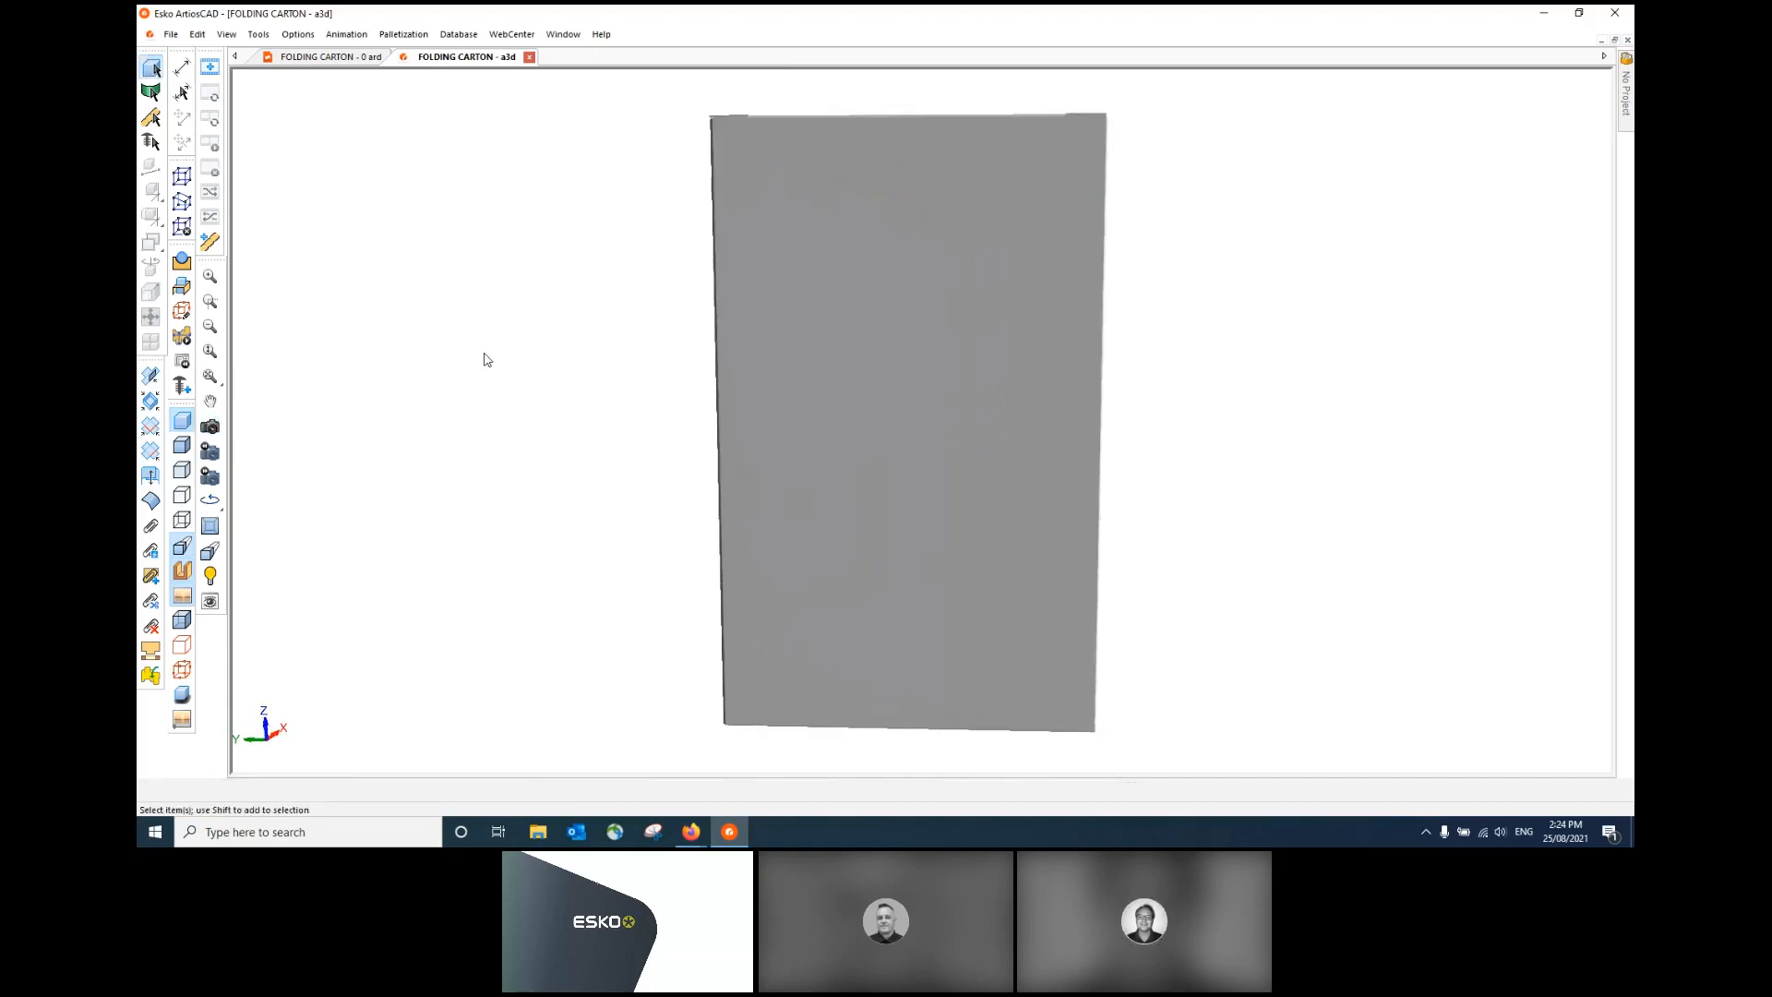
left_click(529, 58)
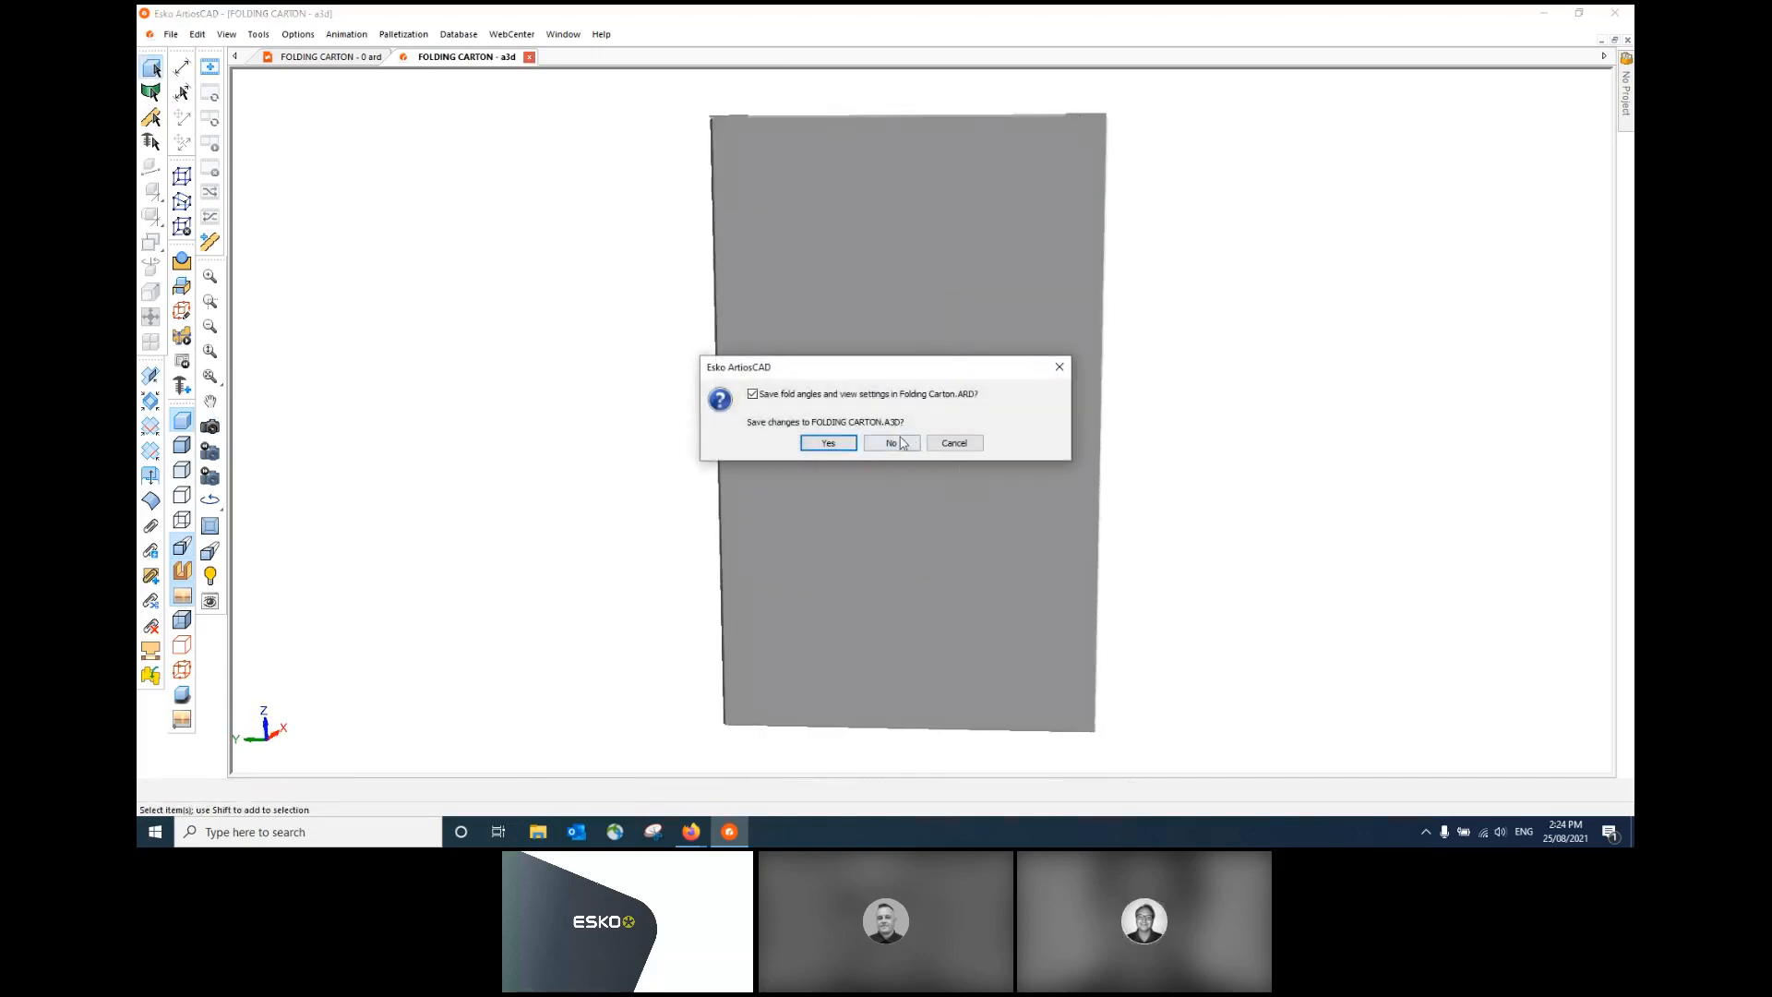
left_click(892, 443)
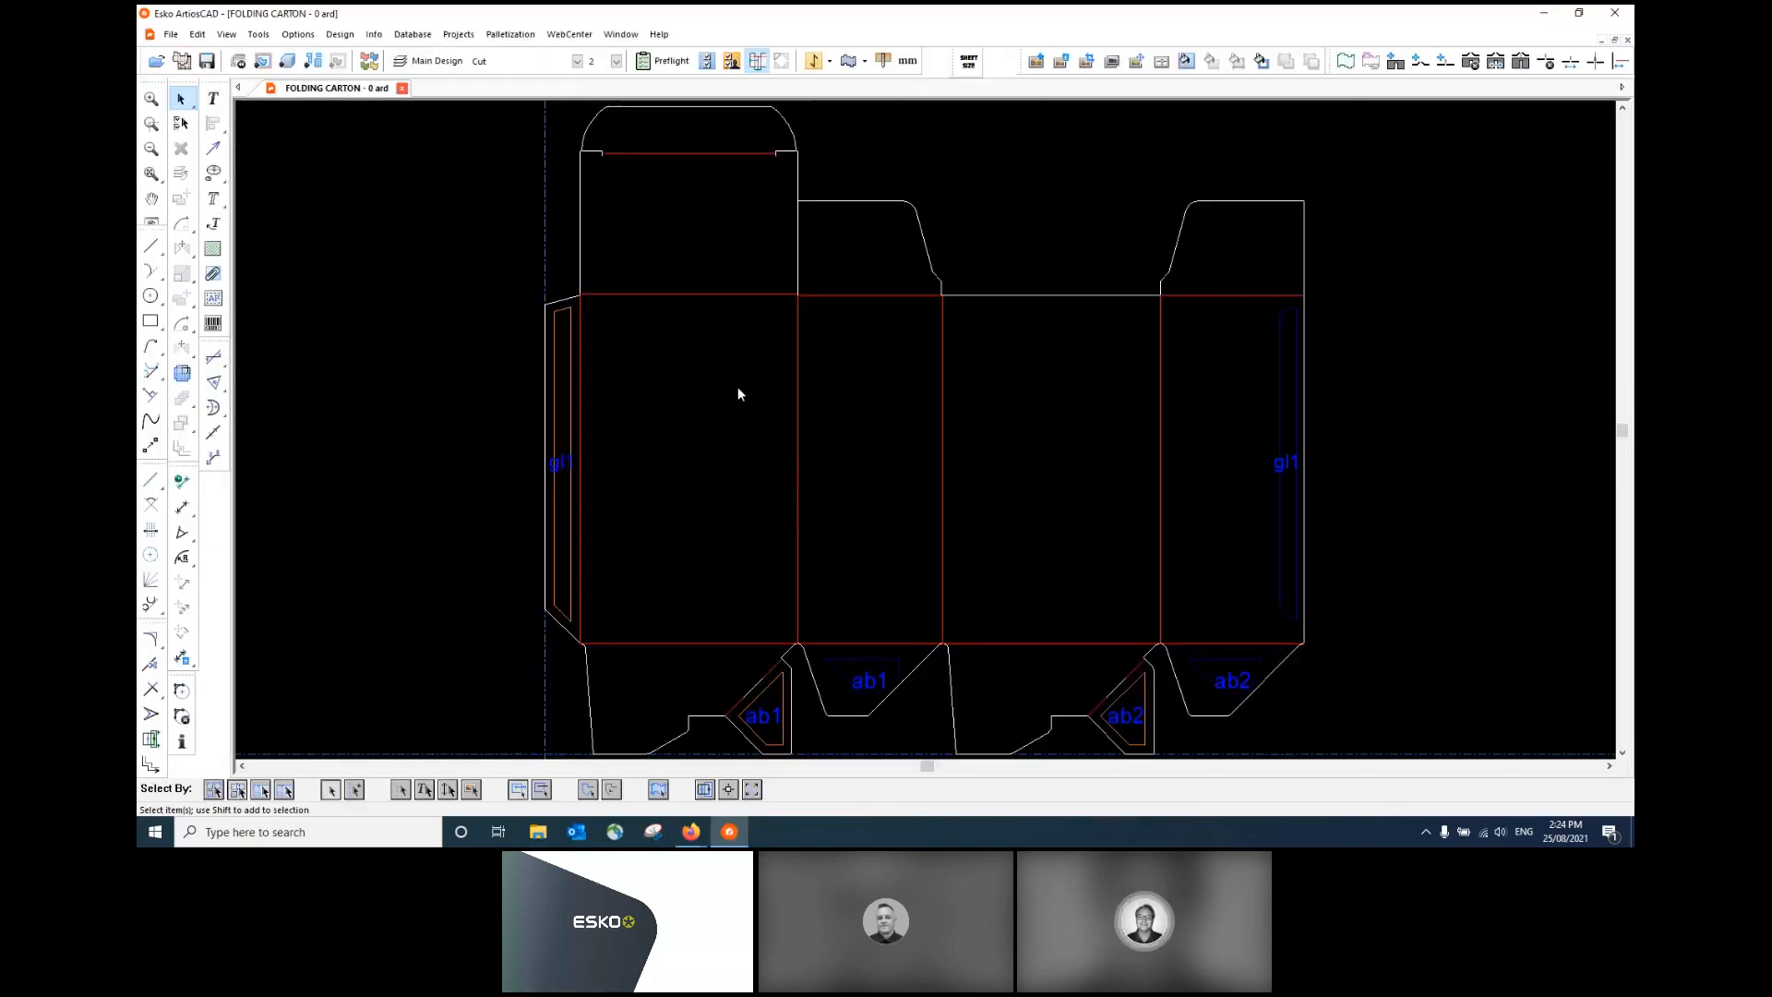
- Generate labelled copy areas with a 3.17 offset on the carton's panels and review the design's layer list
left_click(215, 301)
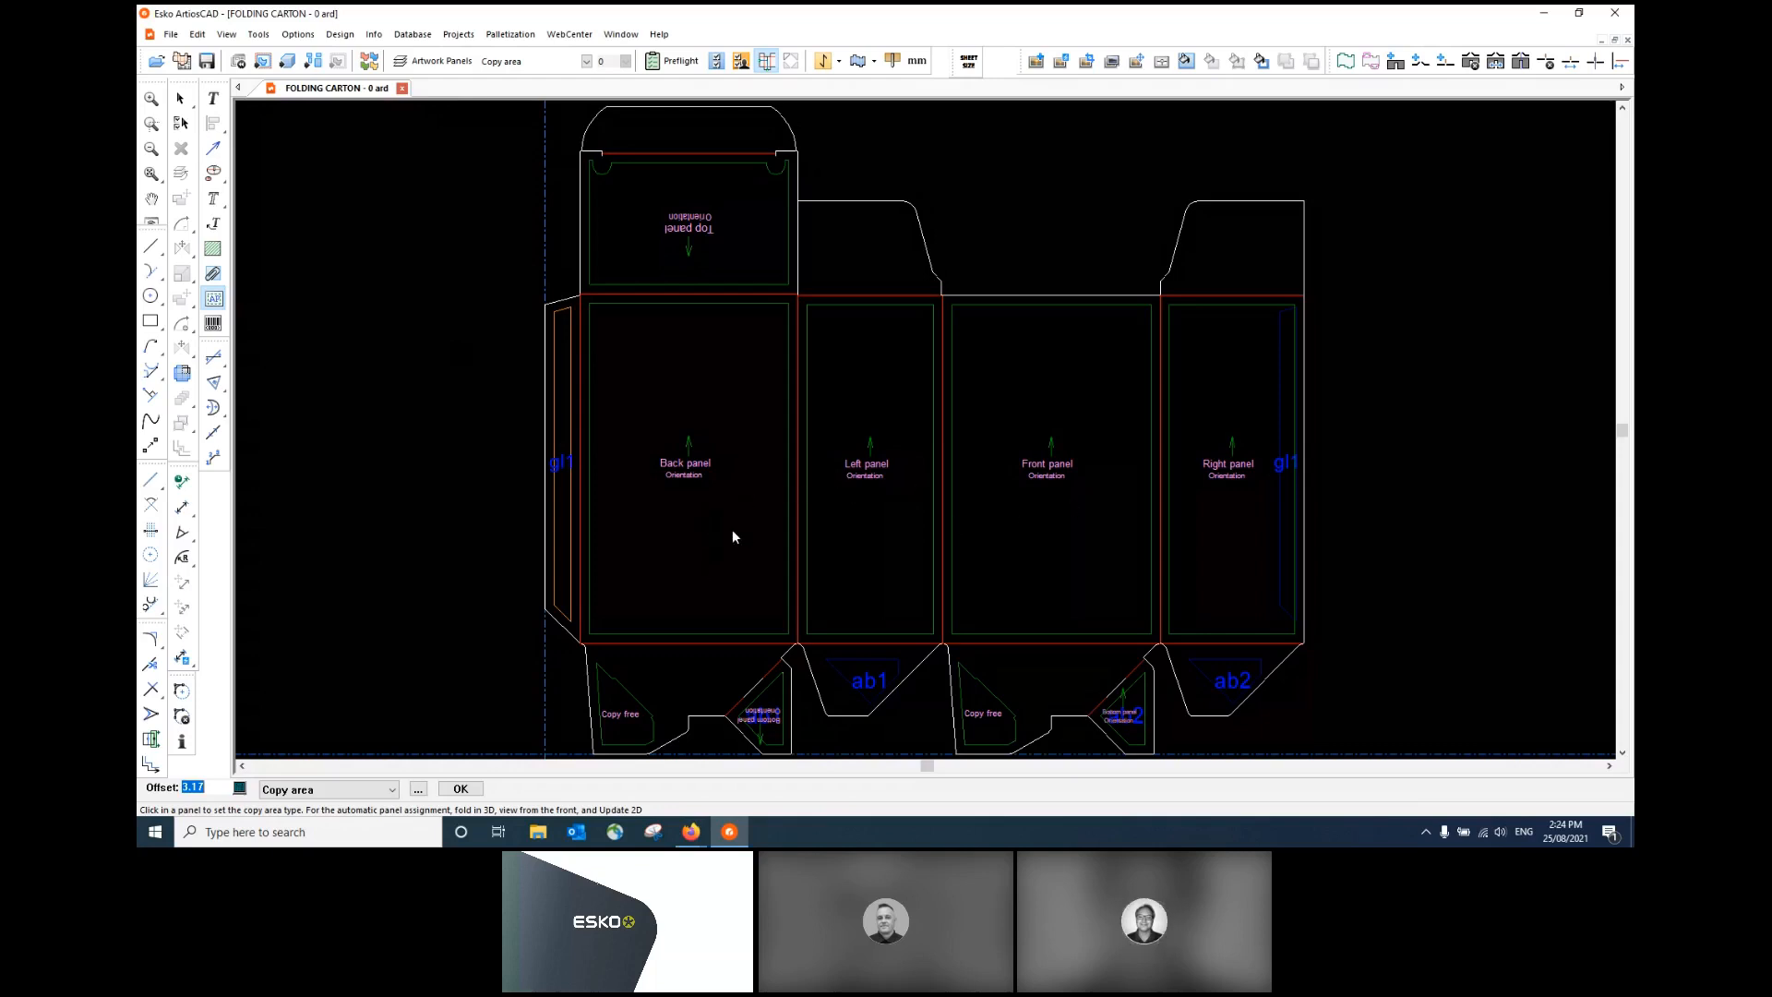
left_click(476, 791)
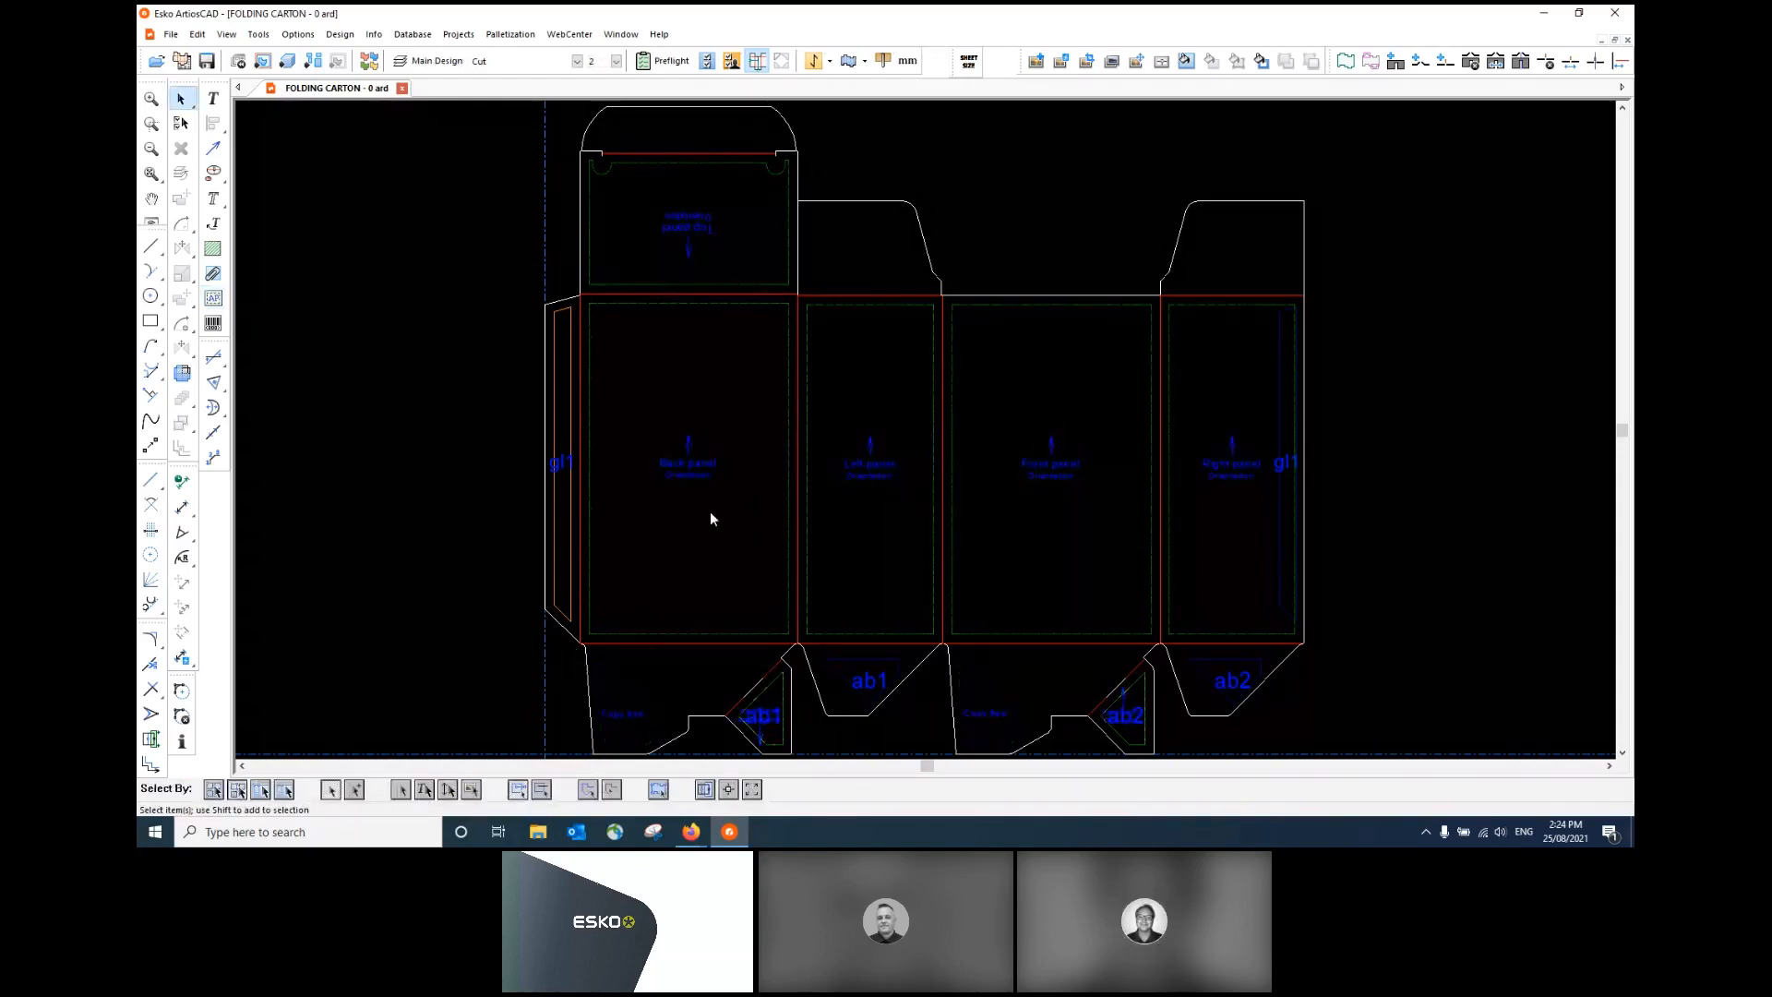
left_click(432, 61)
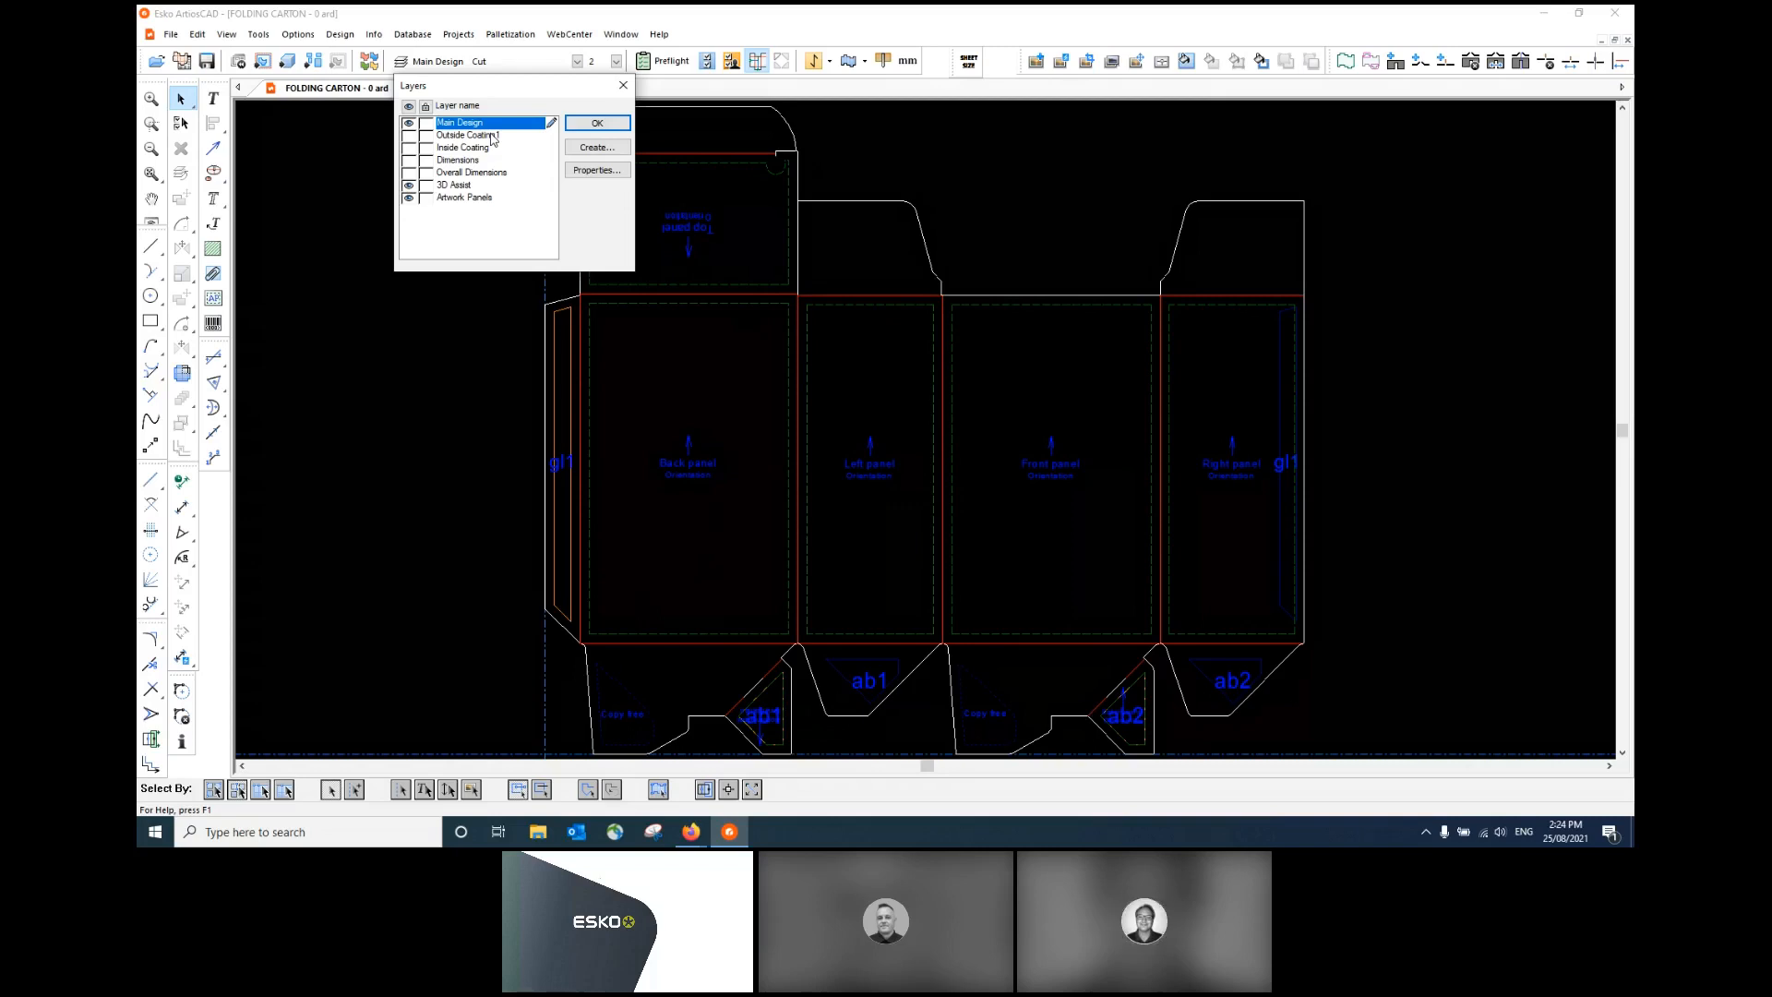
left_click(597, 123)
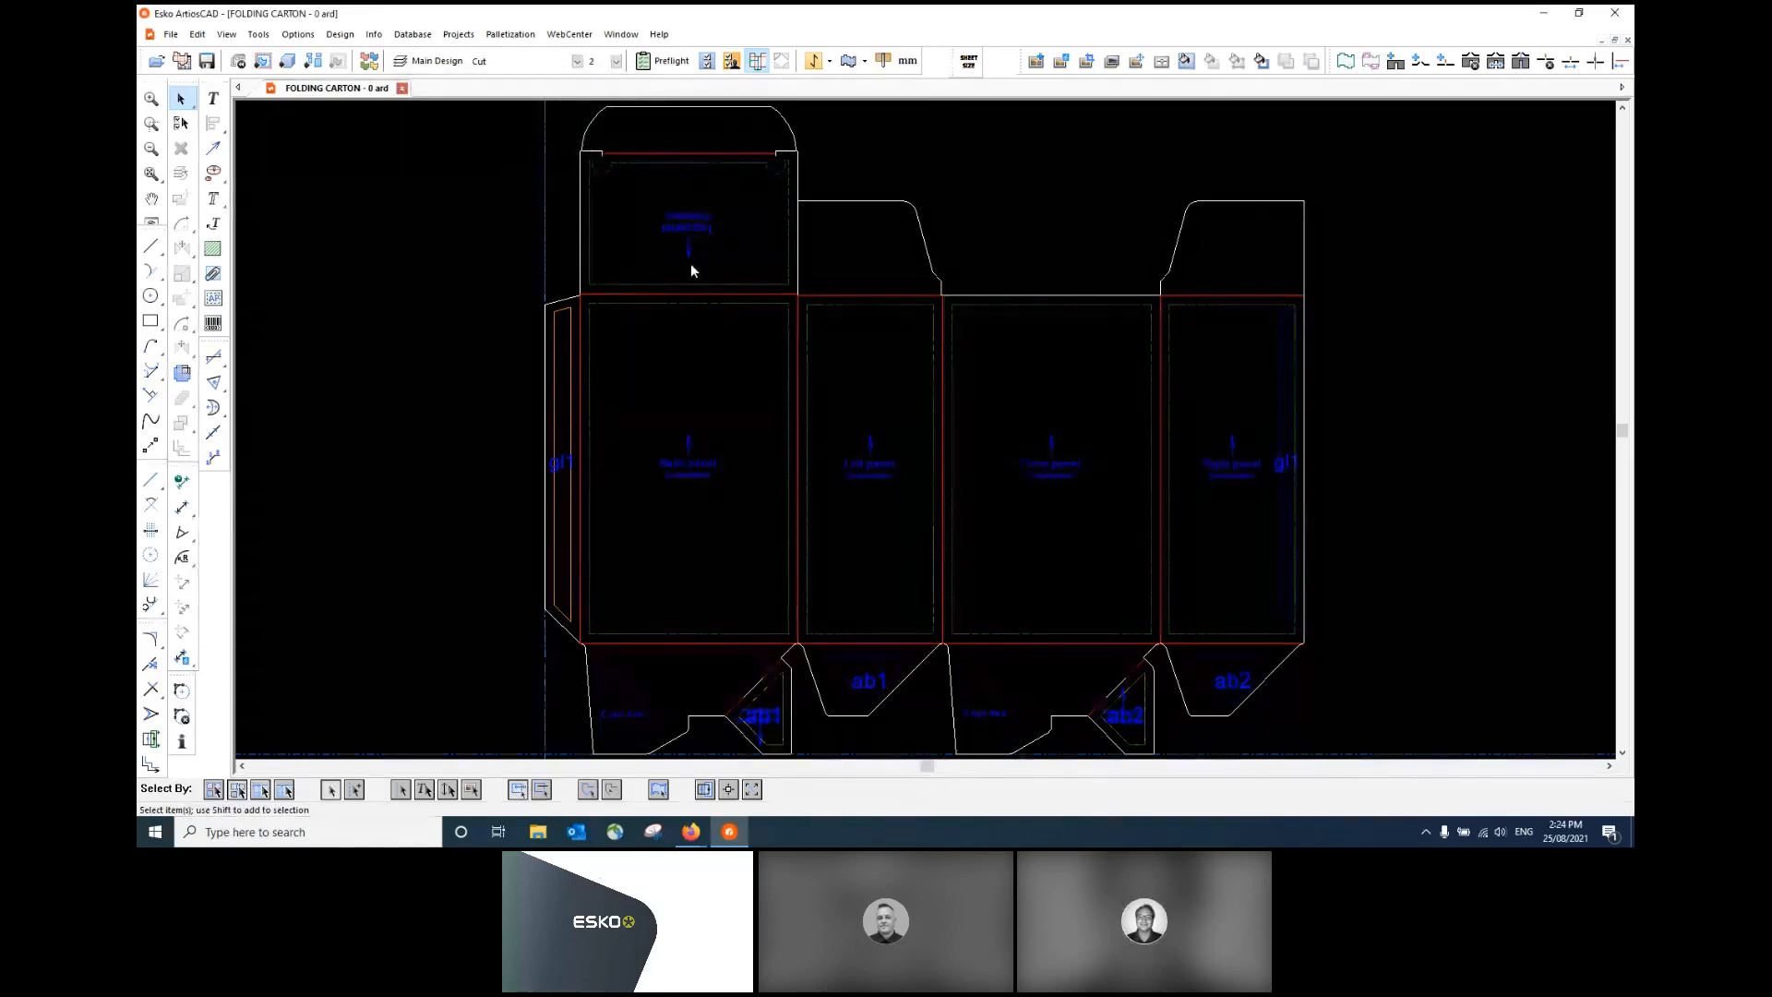
- Hide the Artwork Panels and 3D Assist layers of the carton design
left_click(439, 65)
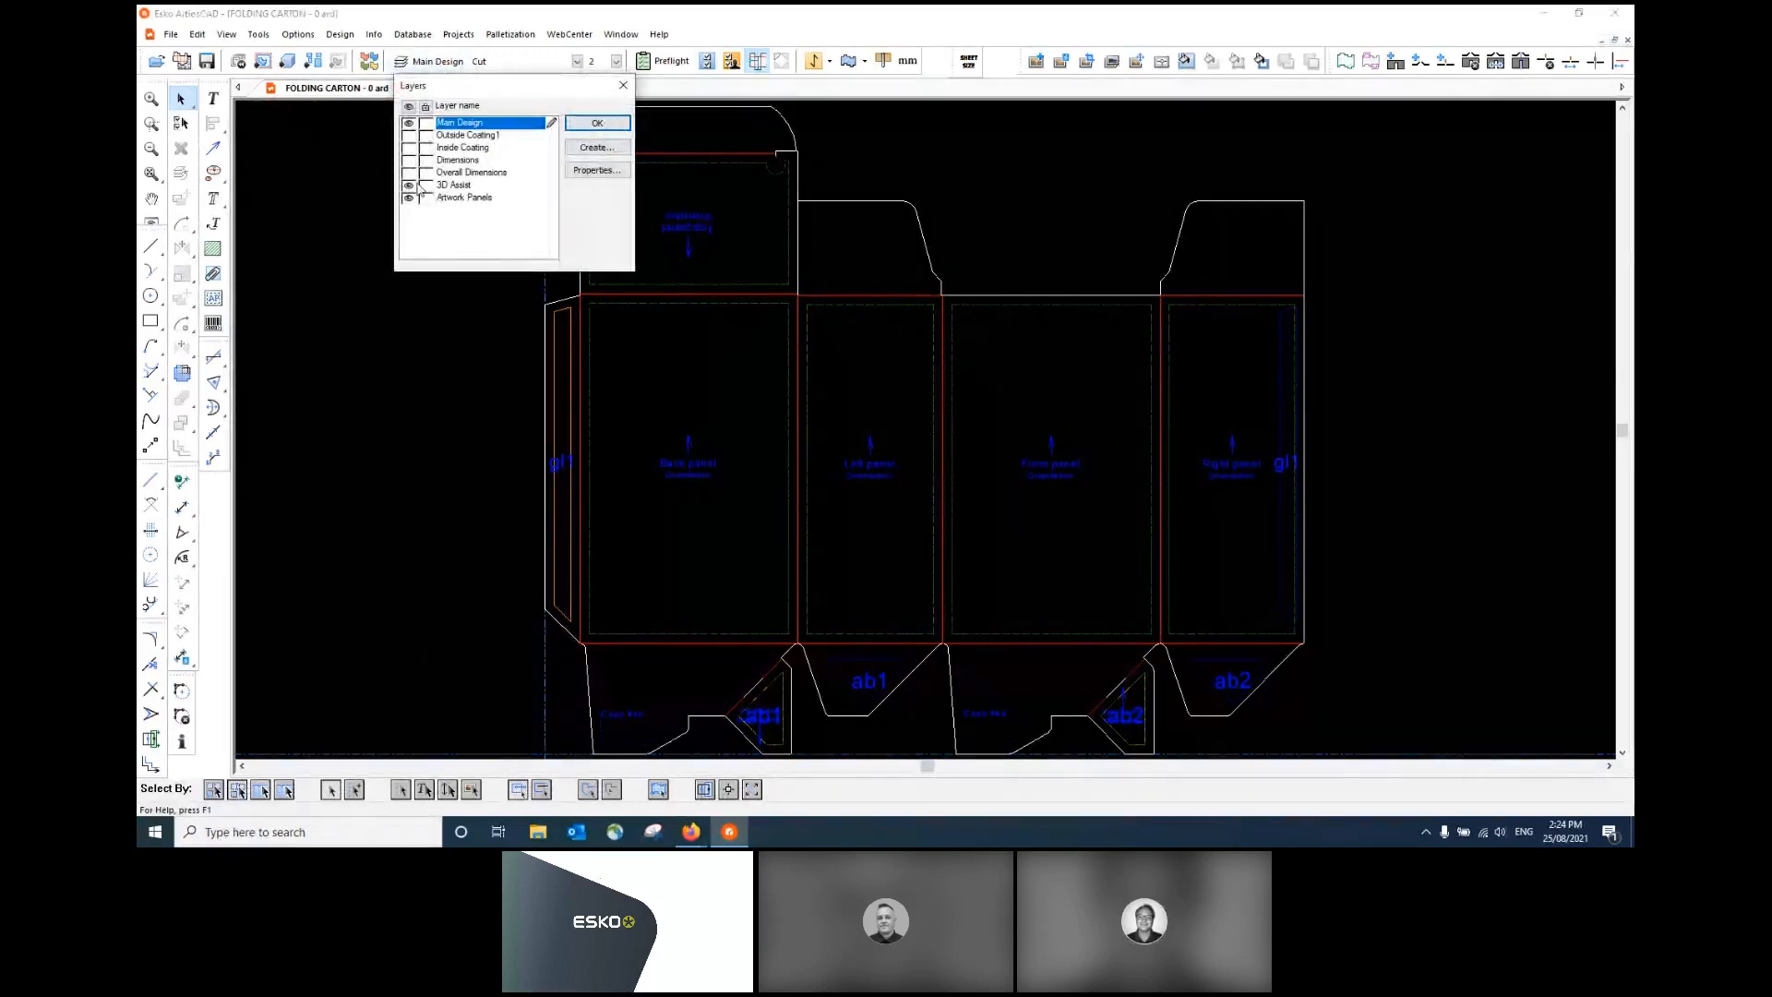
left_click(410, 197)
left_click(410, 187)
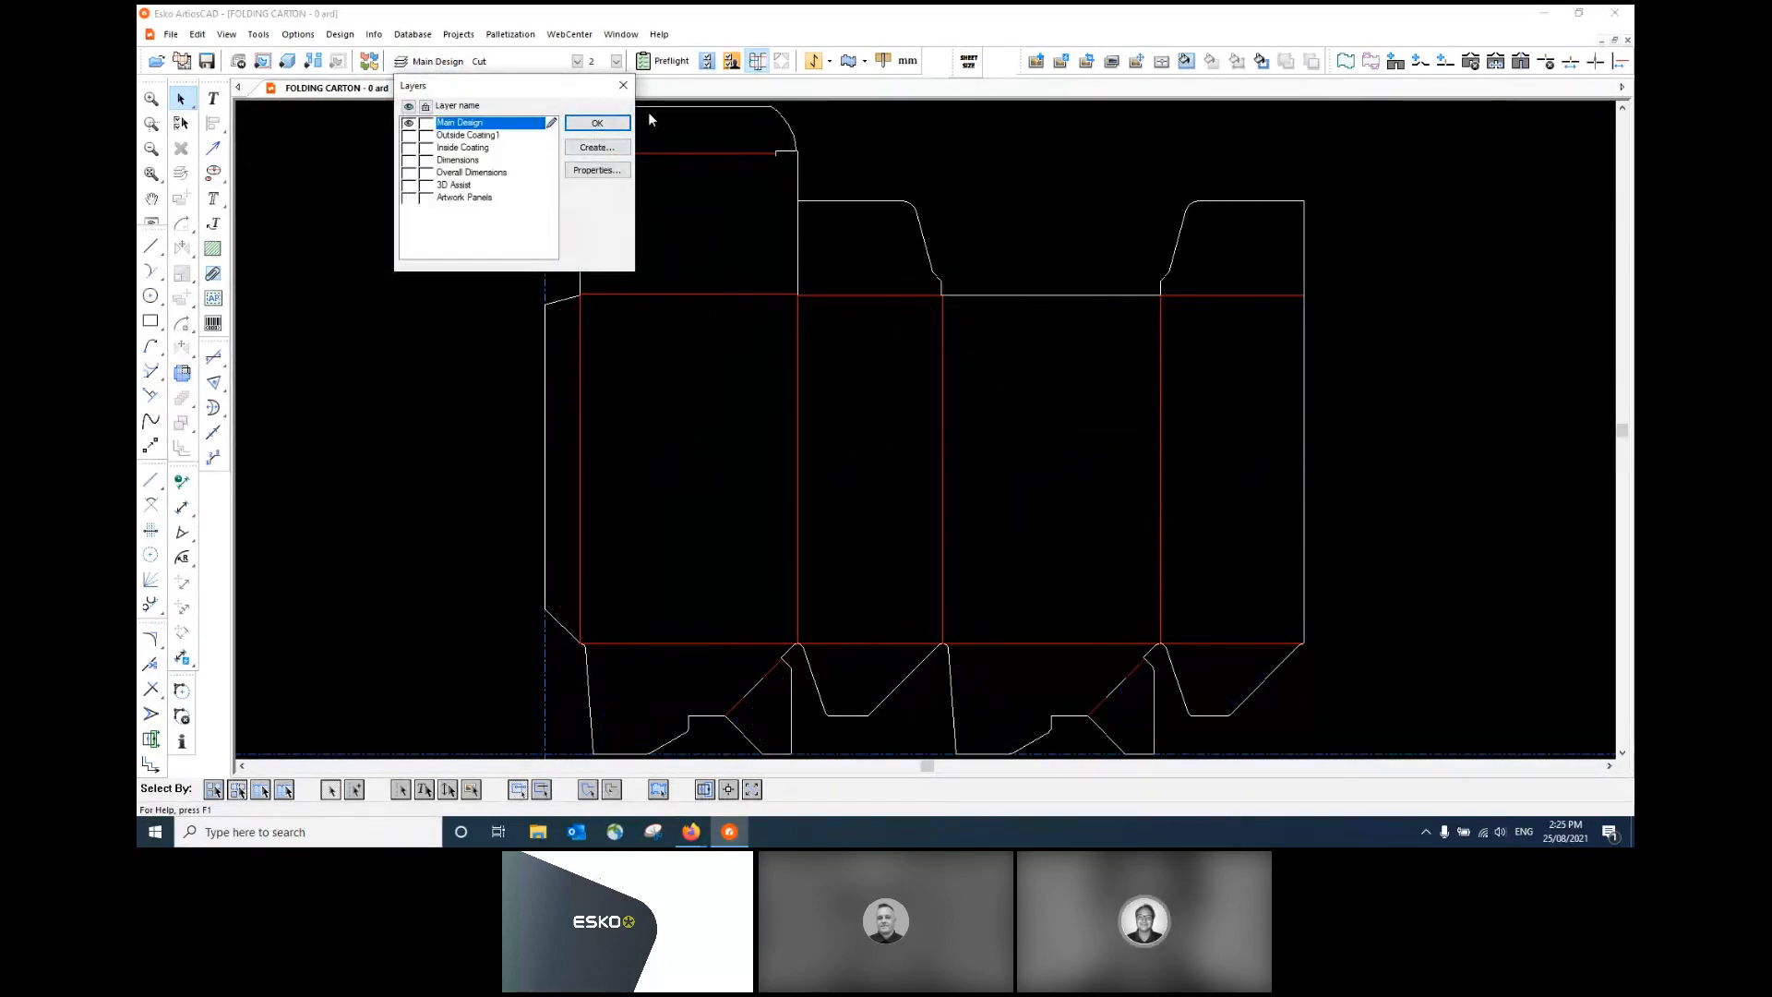
left_click(598, 123)
- Convert the carton to 3D using the previous fold angles and rotate it to an angled view showing its front, side and top
left_click(289, 65)
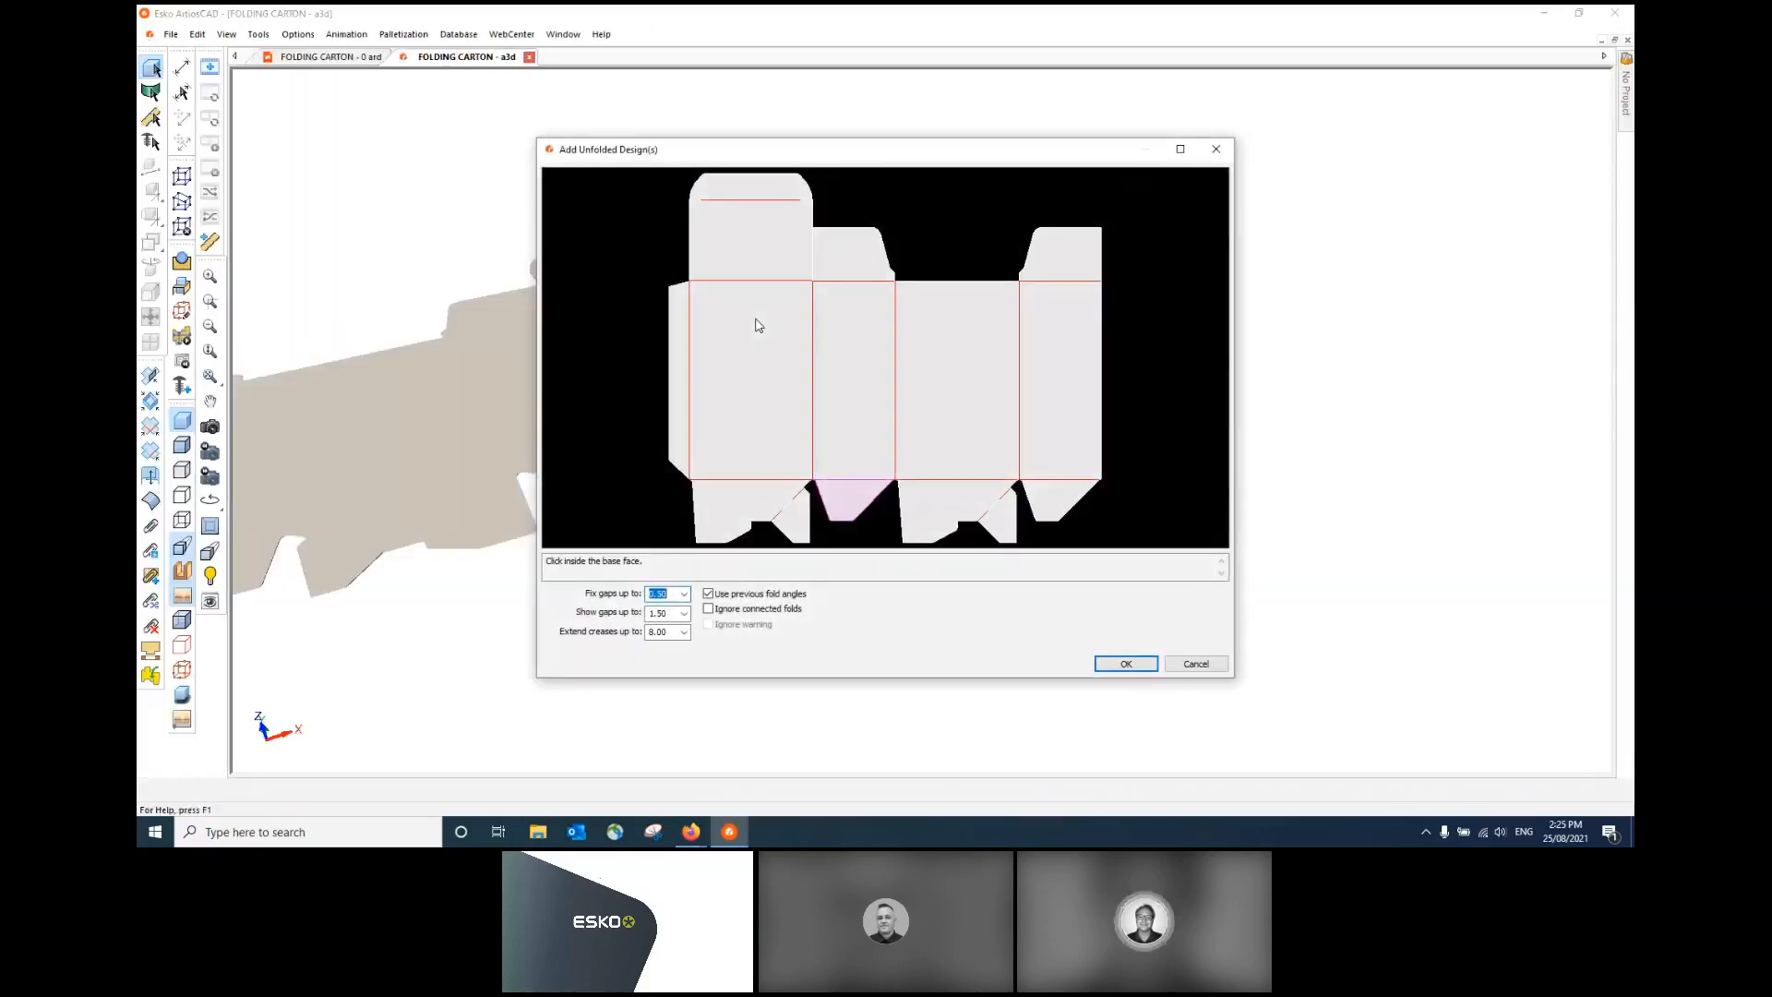
left_click(1119, 662)
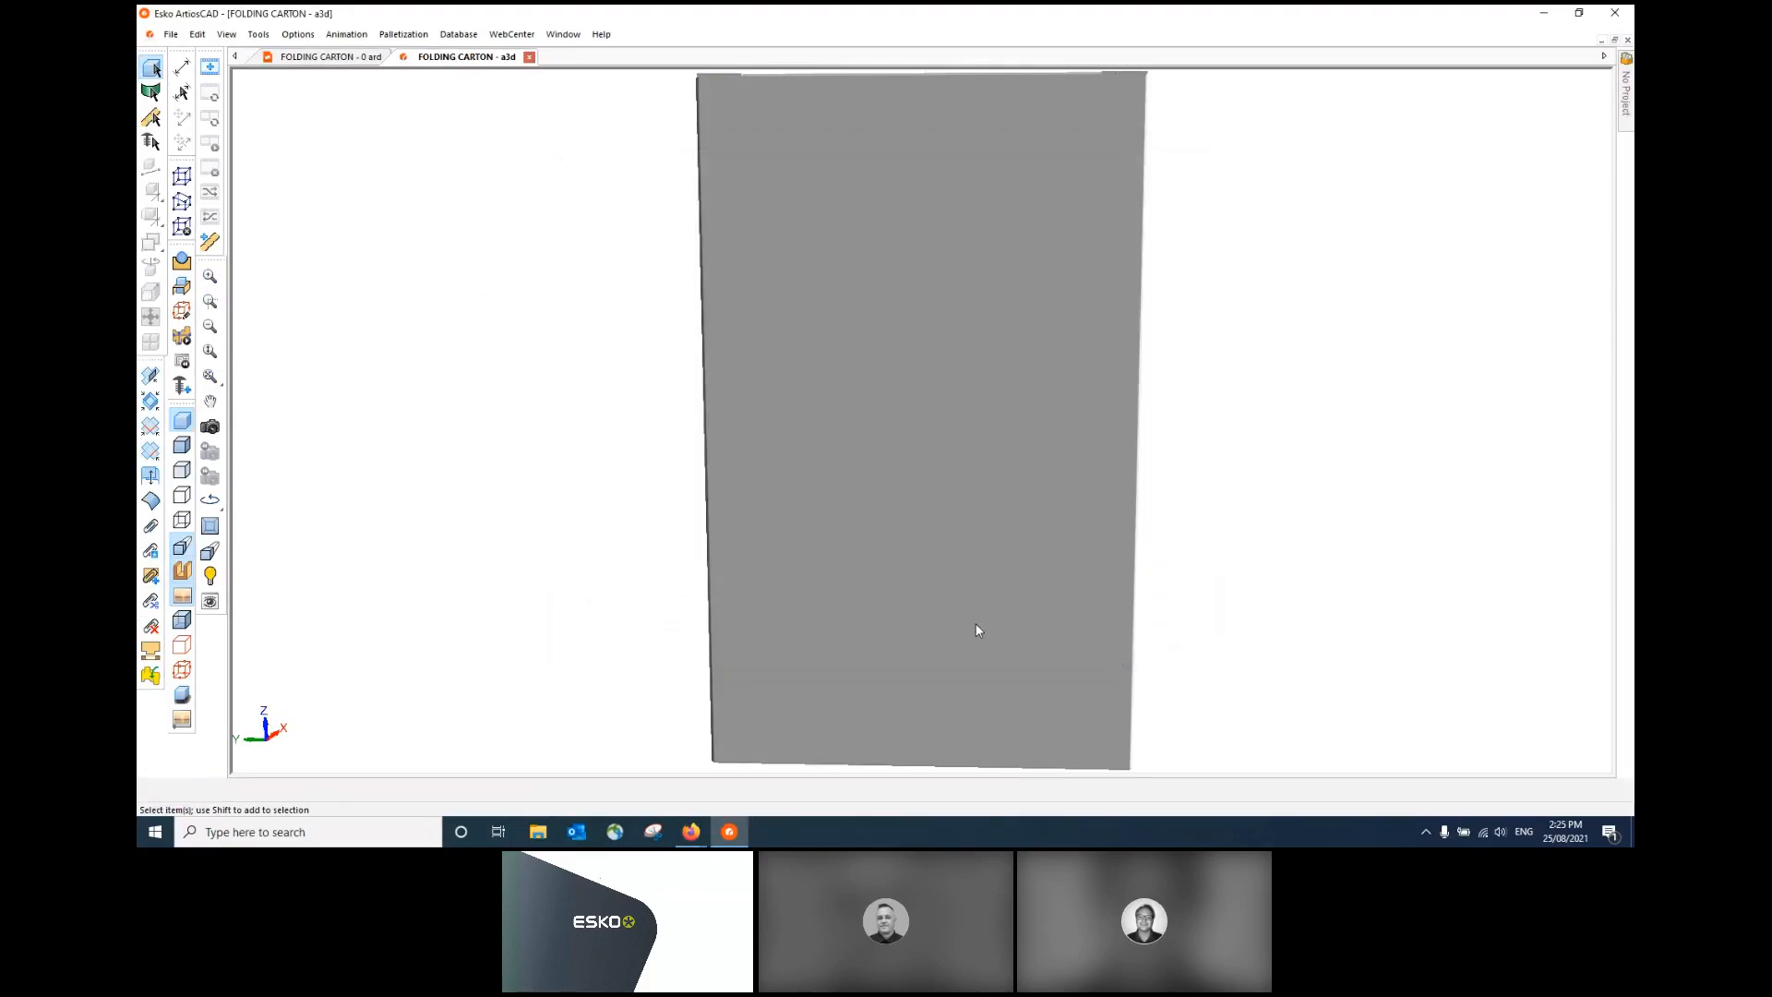
left_click(210, 426)
left_click_drag(959, 378, 795, 471)
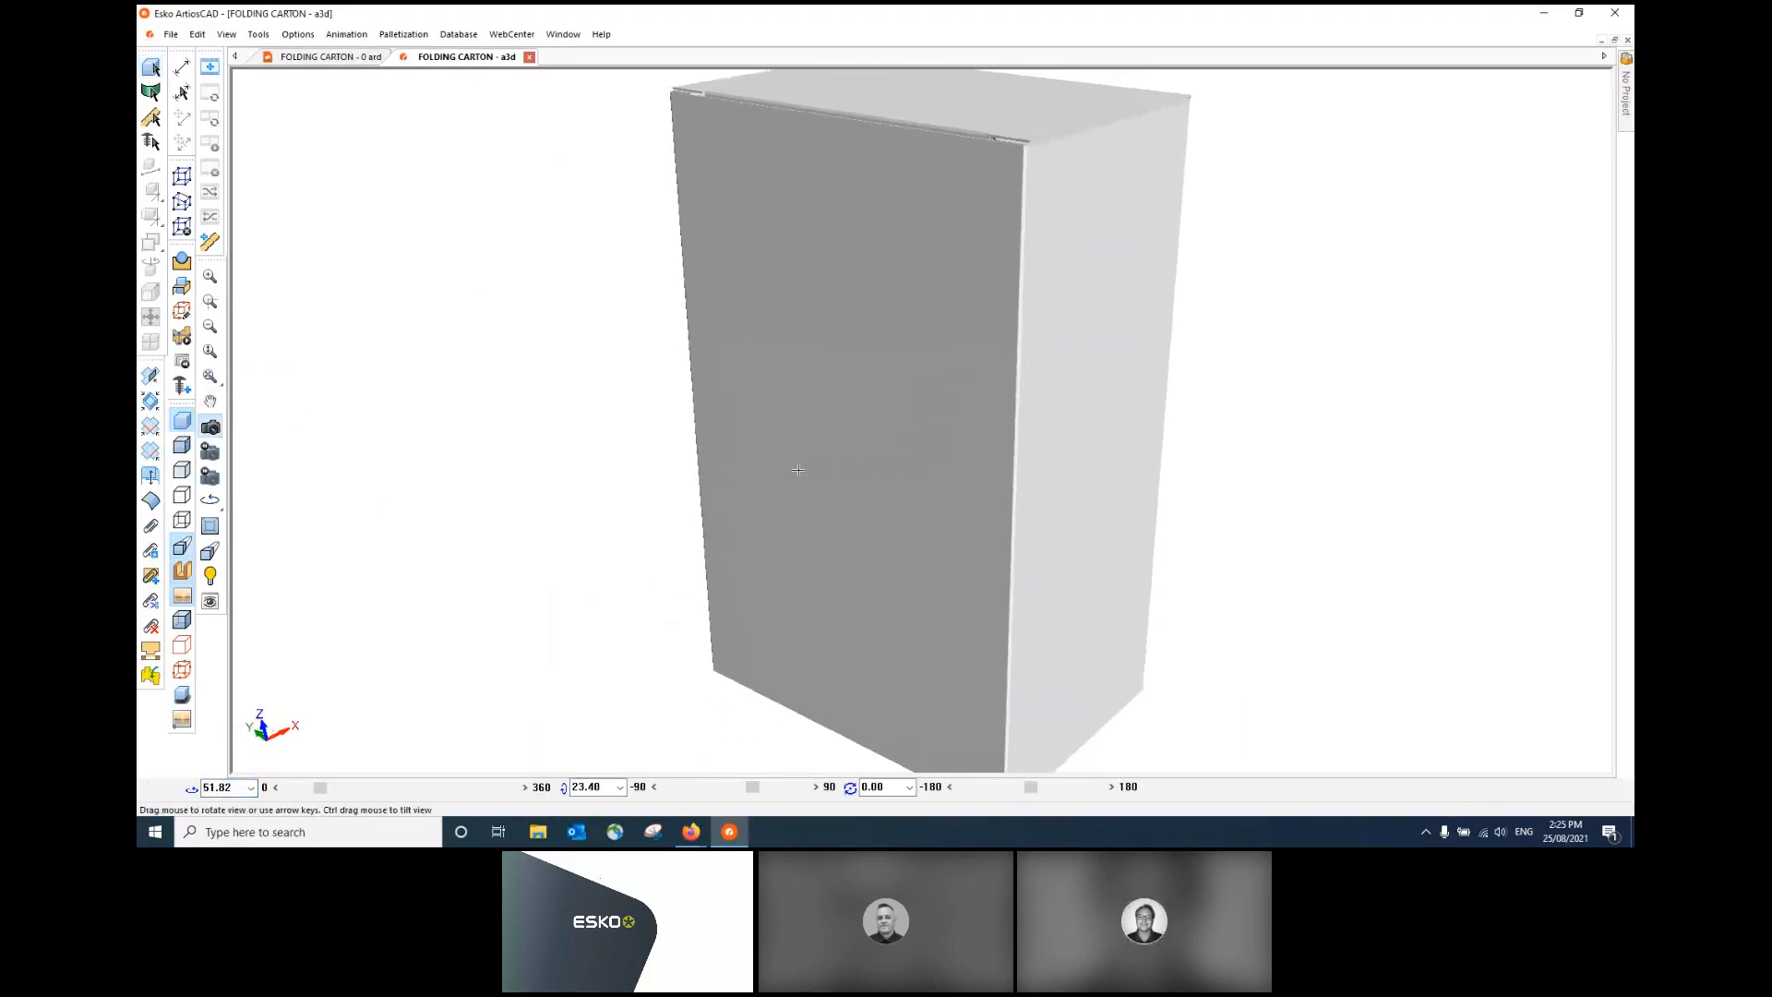
- Output the flat design and the 3D carton as an Esko 2D and 3D Report, fitted to one page and saved as Folding Carton.pdf
left_click(336, 62)
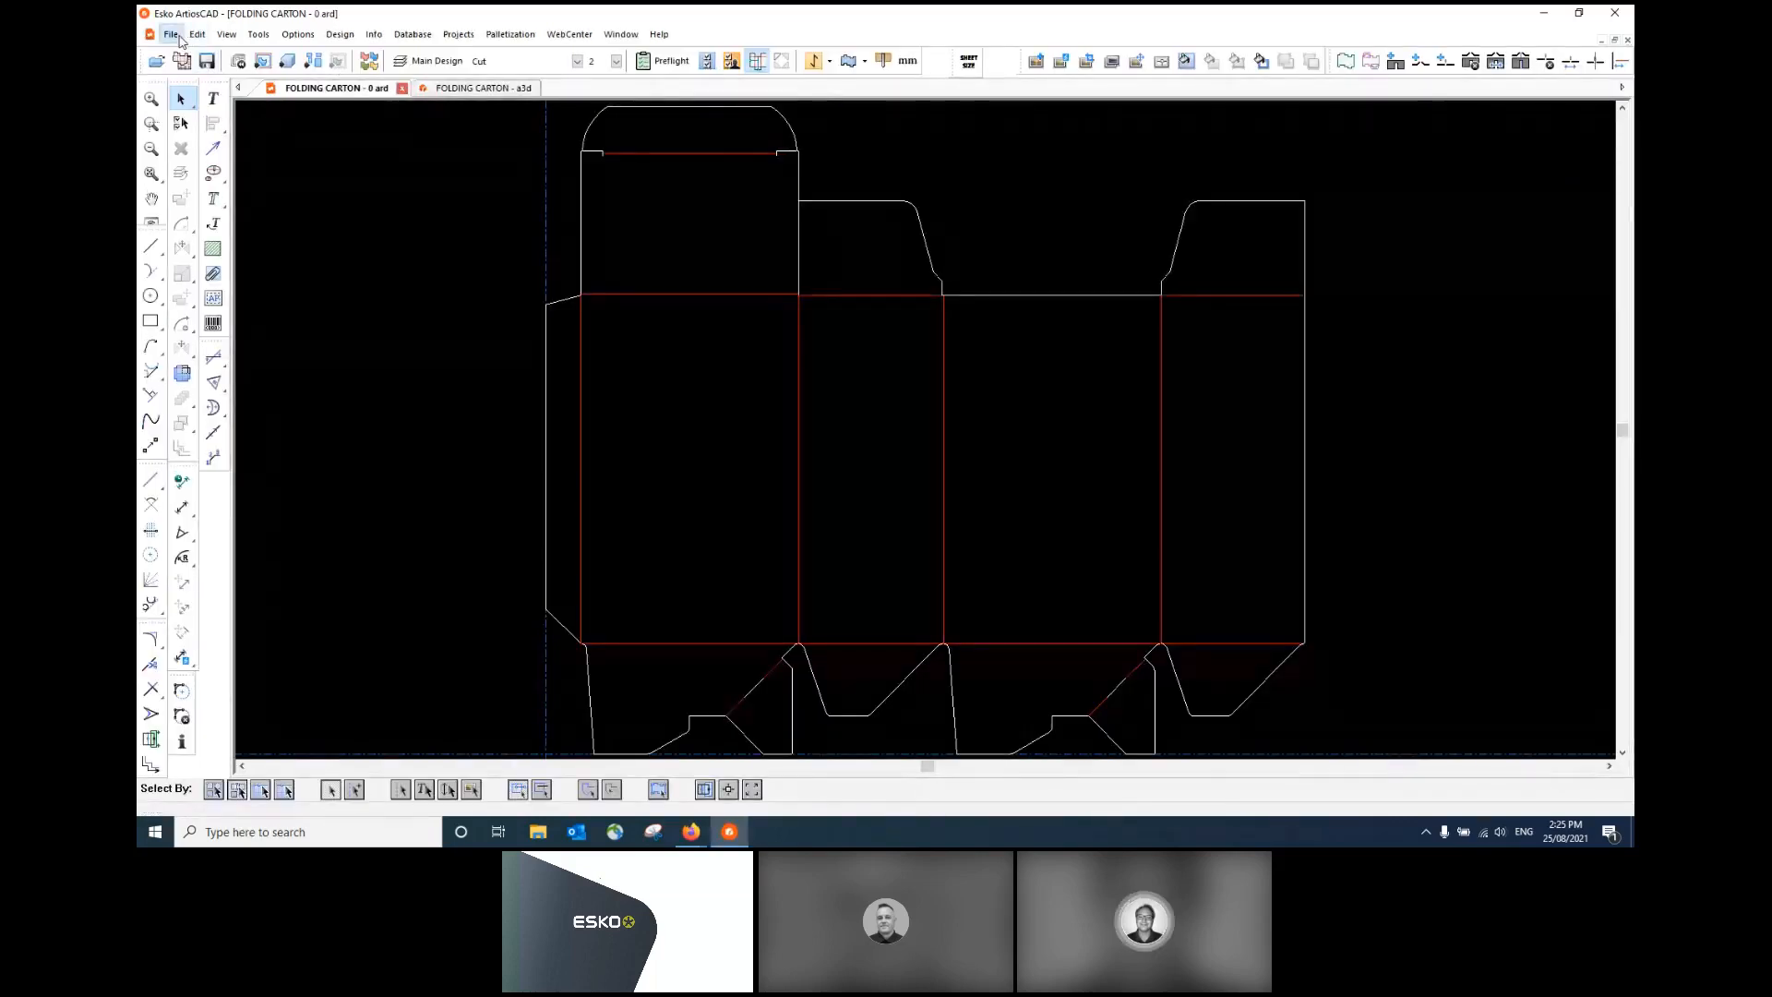
left_click(171, 34)
mouse_move(277, 511)
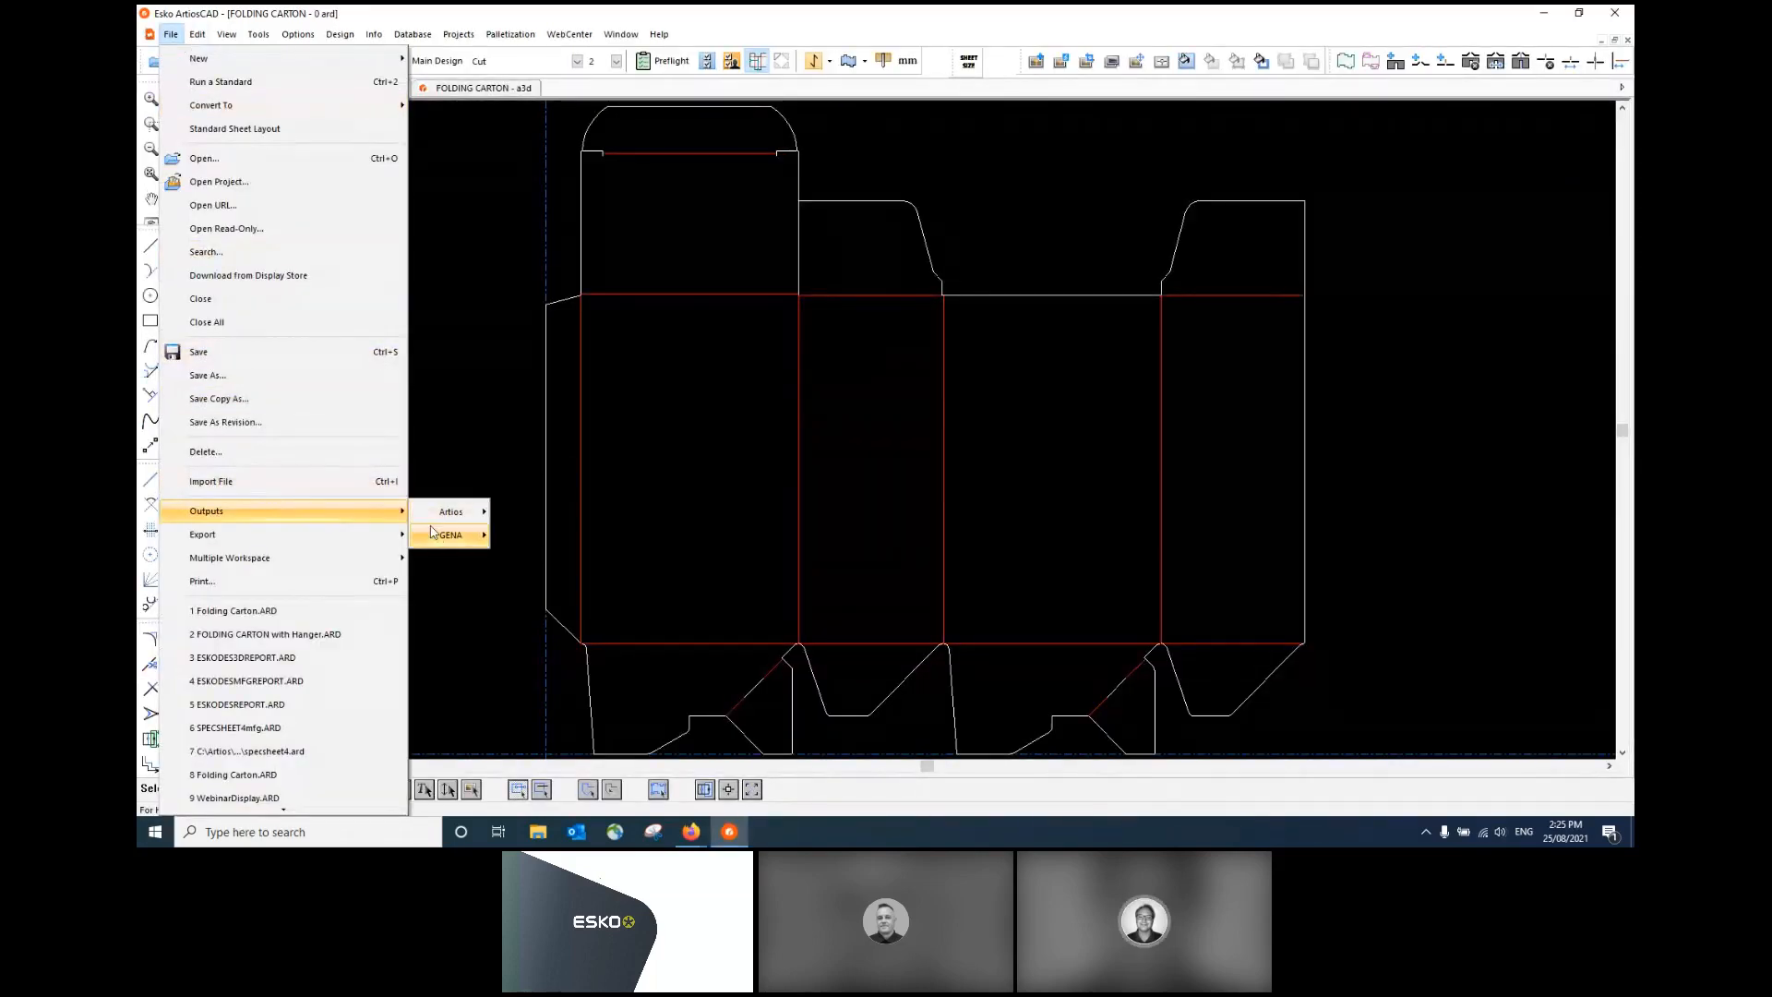
mouse_move(437, 540)
left_click(606, 560)
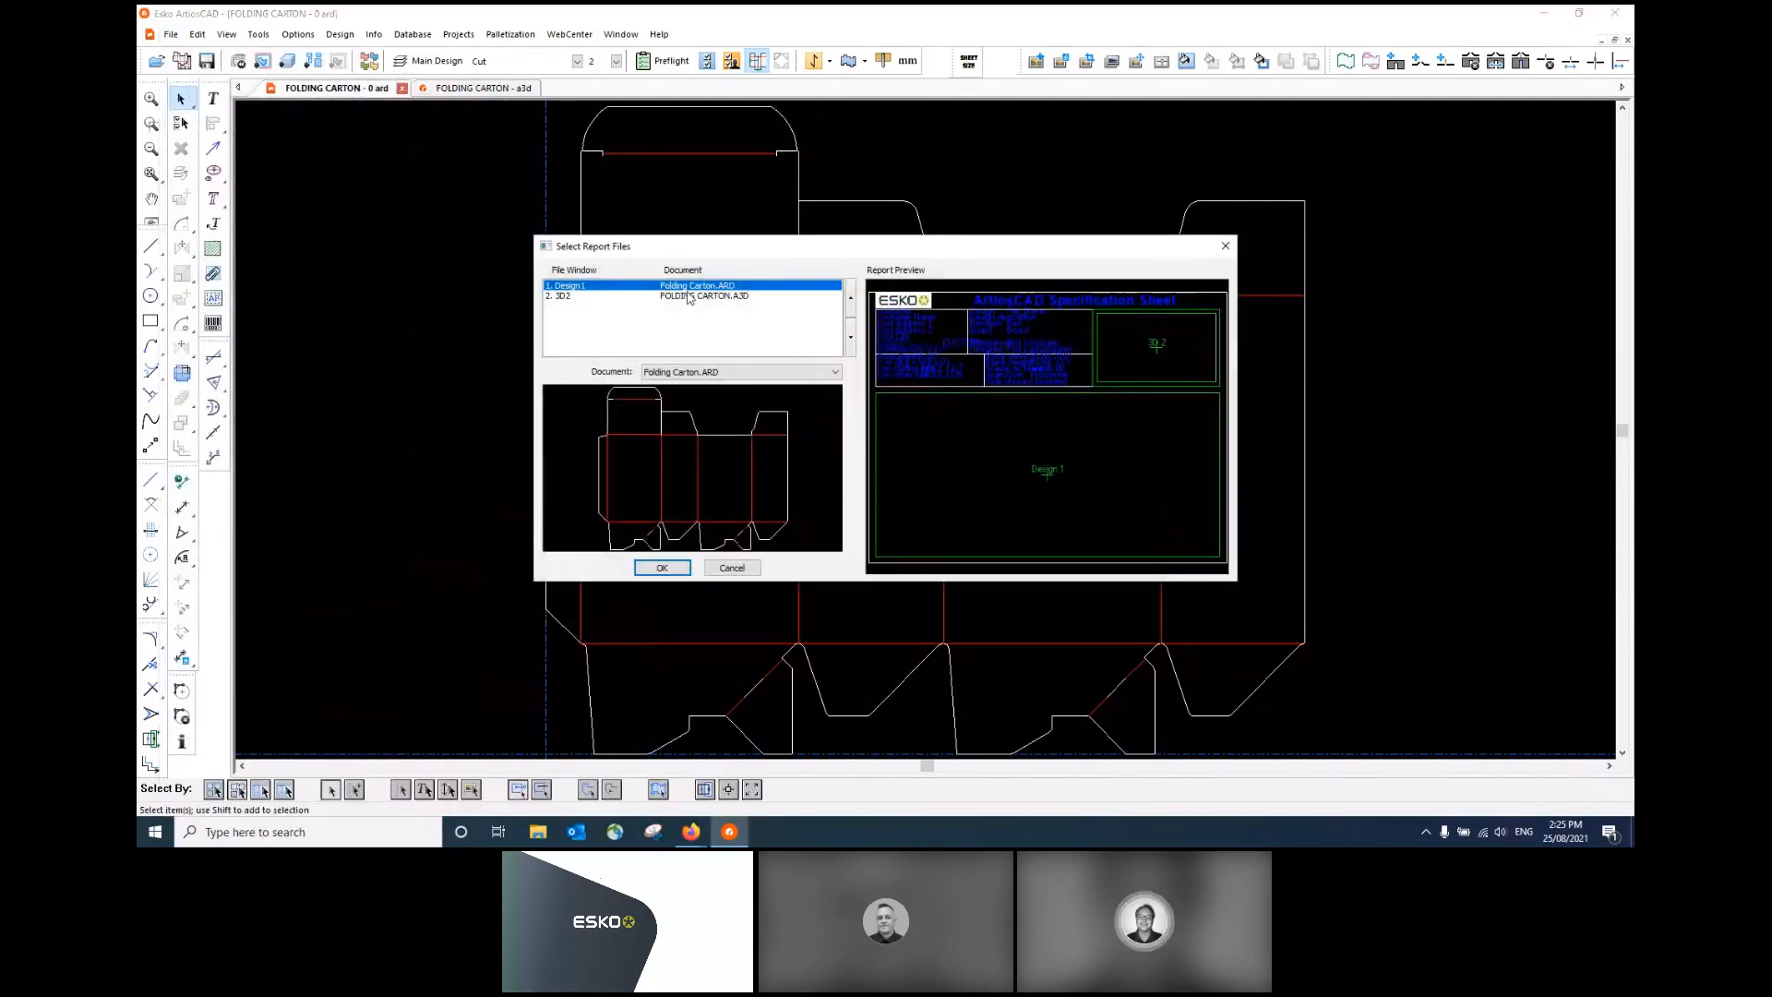
left_click(662, 567)
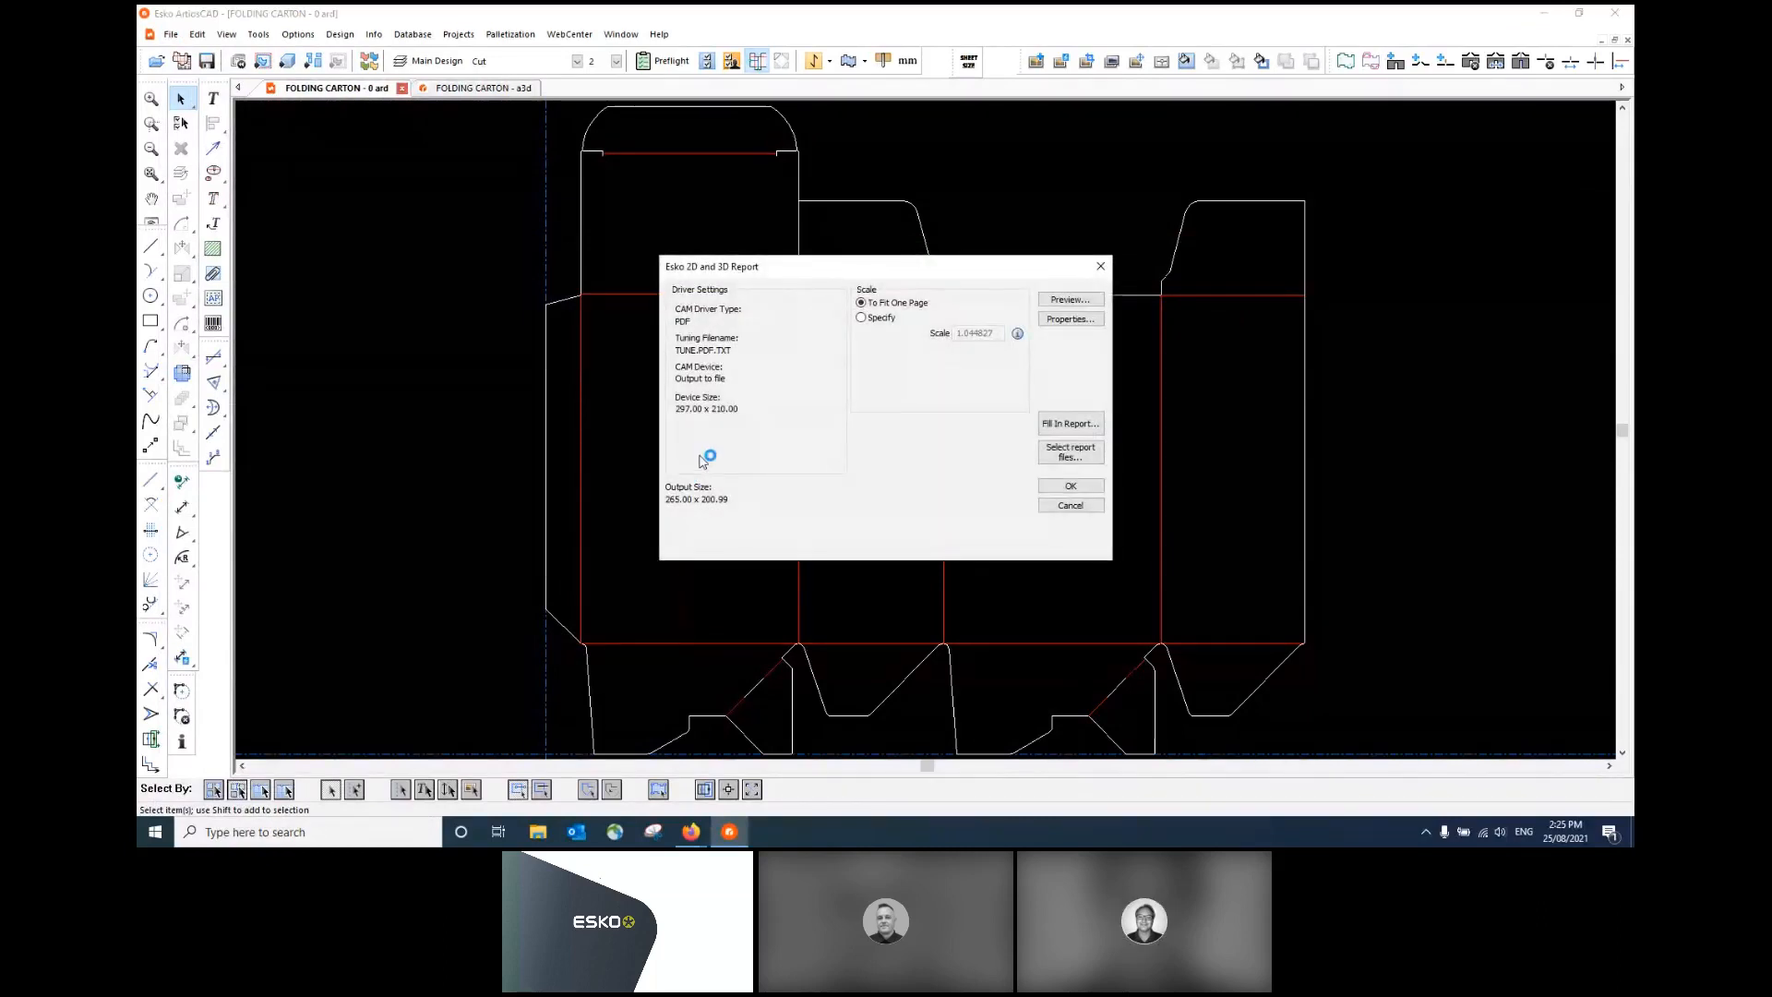
left_click(1066, 486)
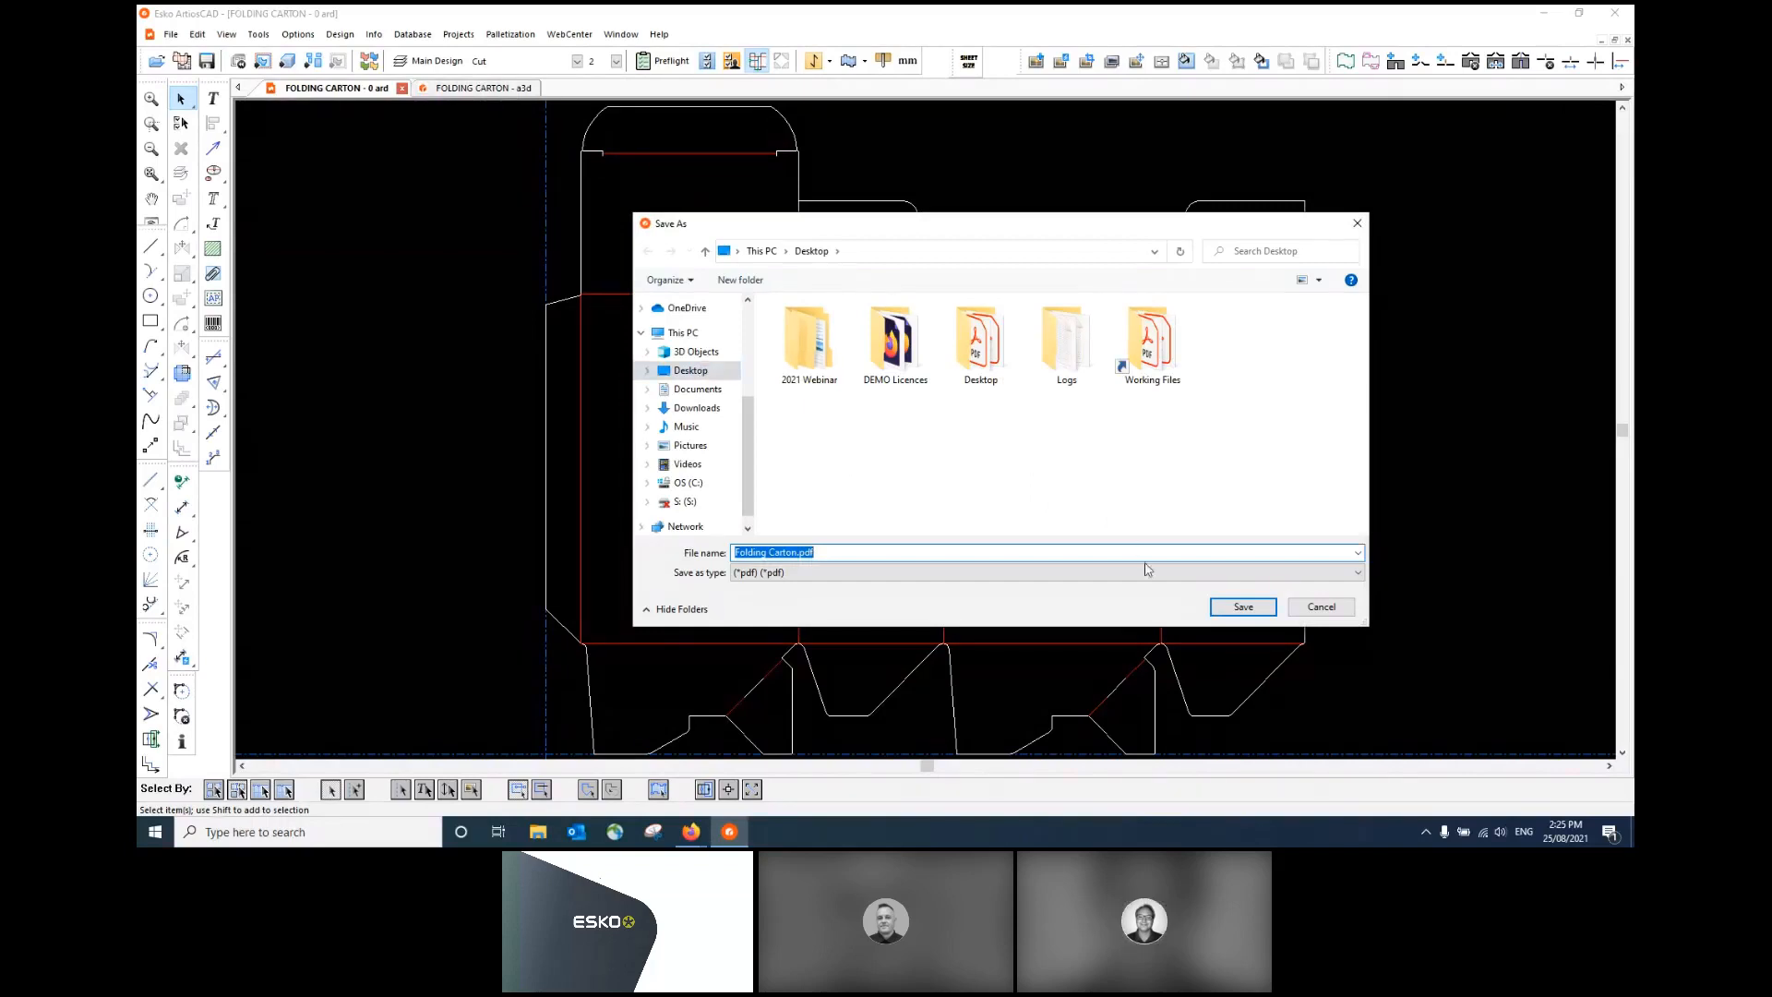
left_click(1243, 606)
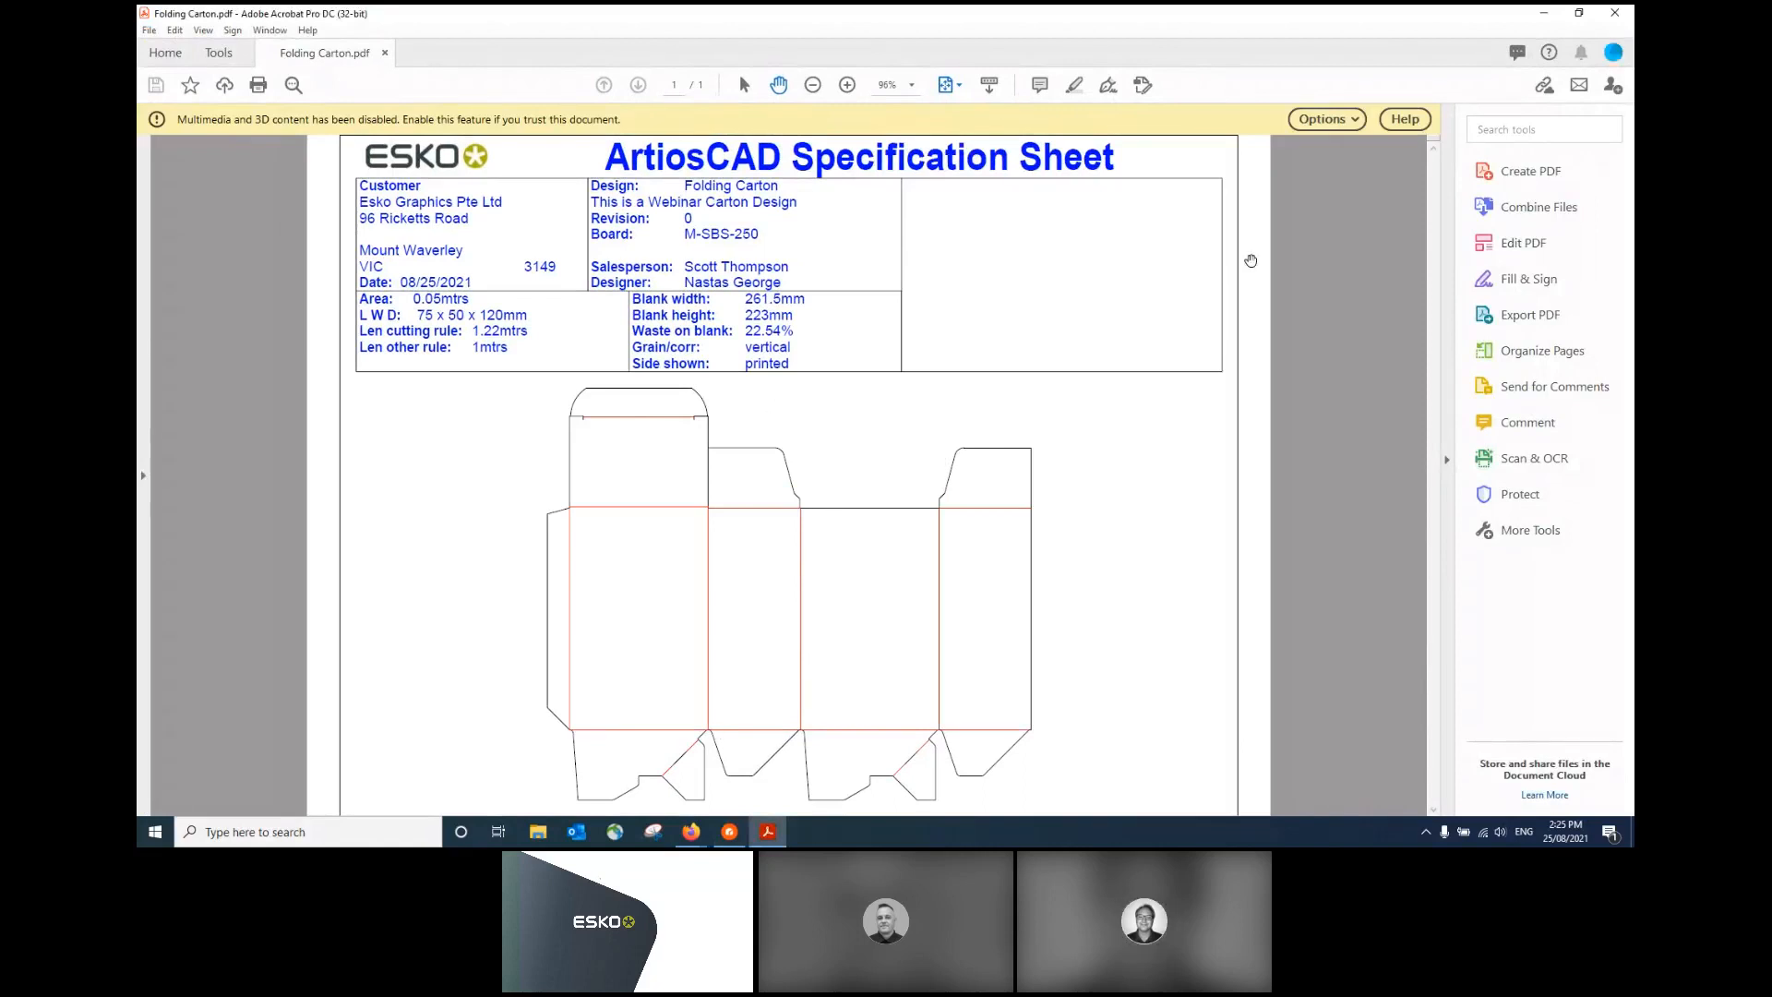
- Trust the specification sheet PDF one time only in Acrobat, rotate its embedded 3D carton to inspect it, and close Acrobat
left_click(1329, 120)
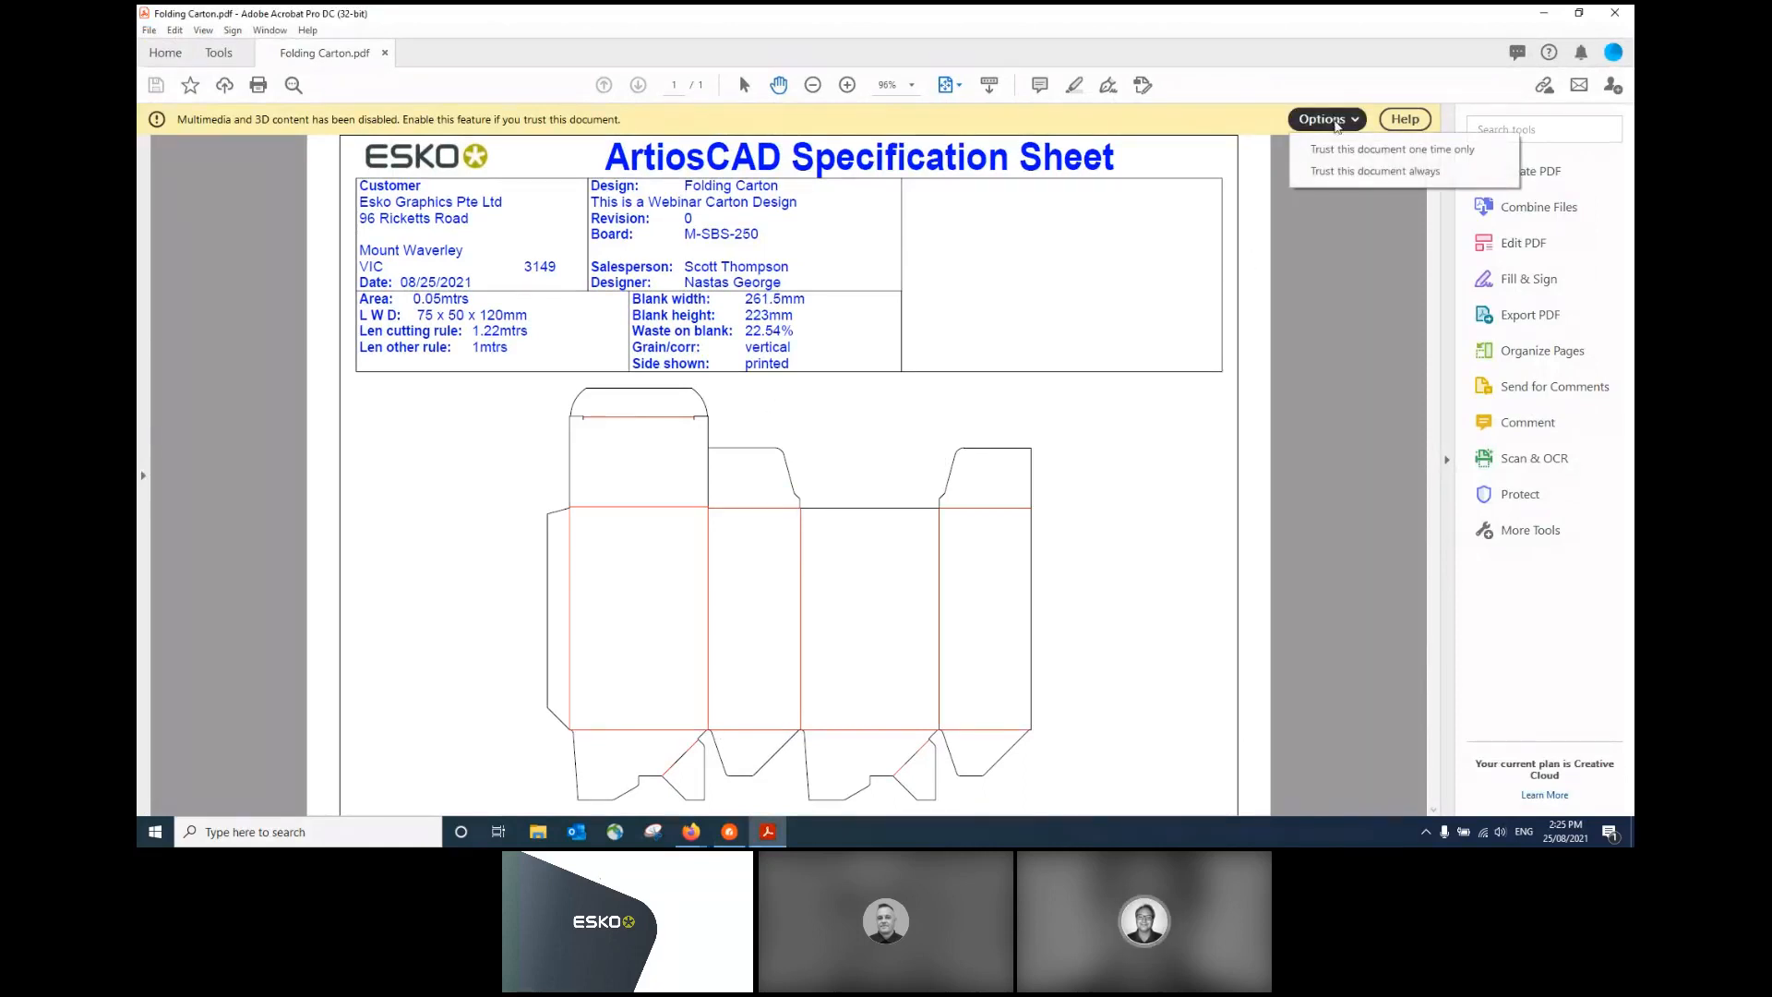
left_click(1338, 149)
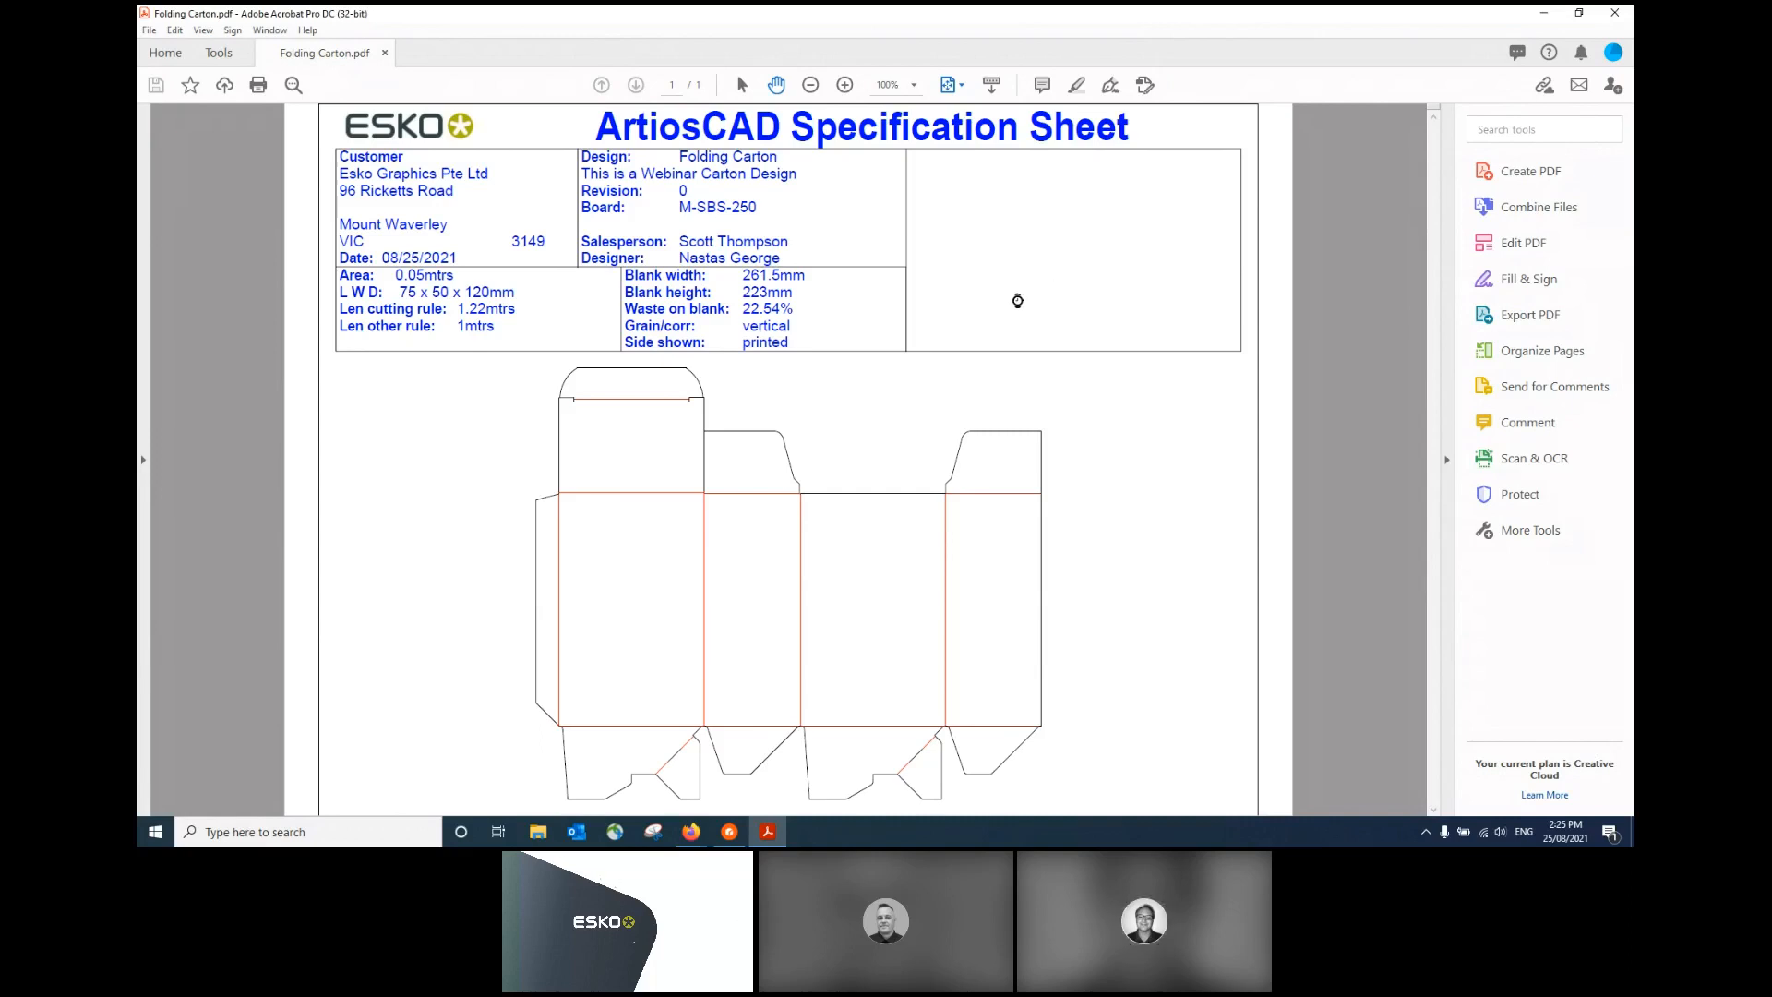
left_click_drag(1071, 270, 1066, 214)
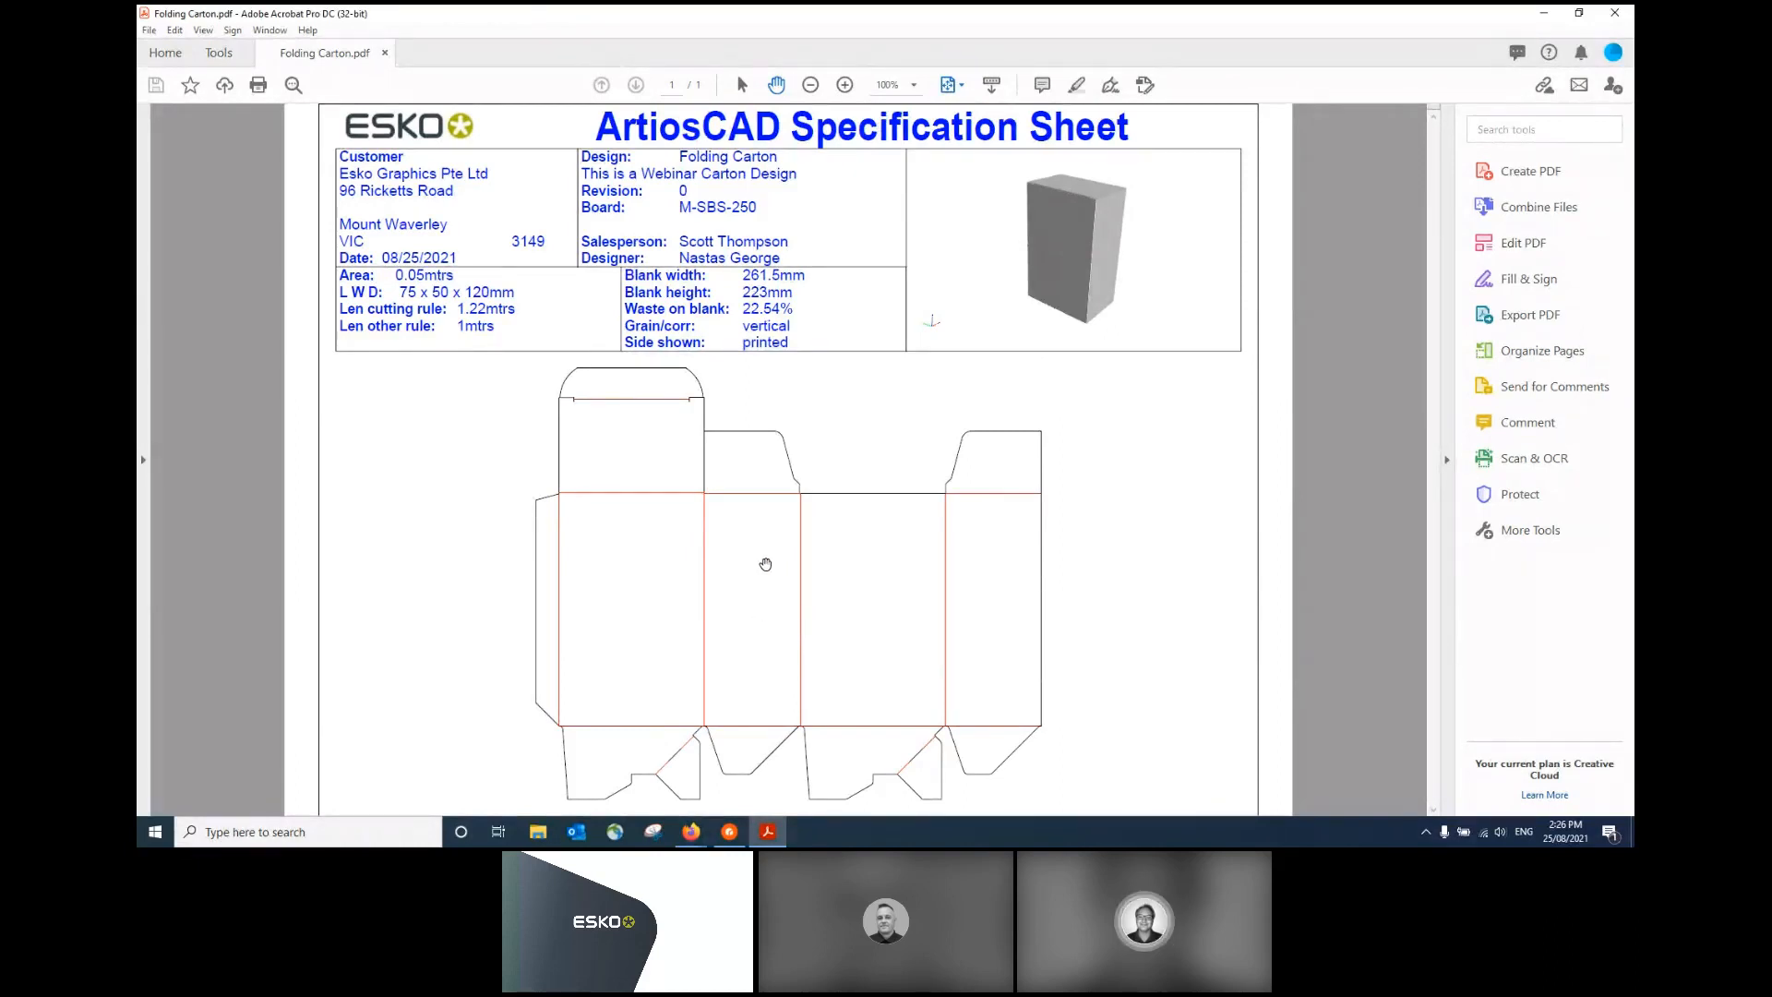
mouse_move(999, 261)
left_click(1615, 13)
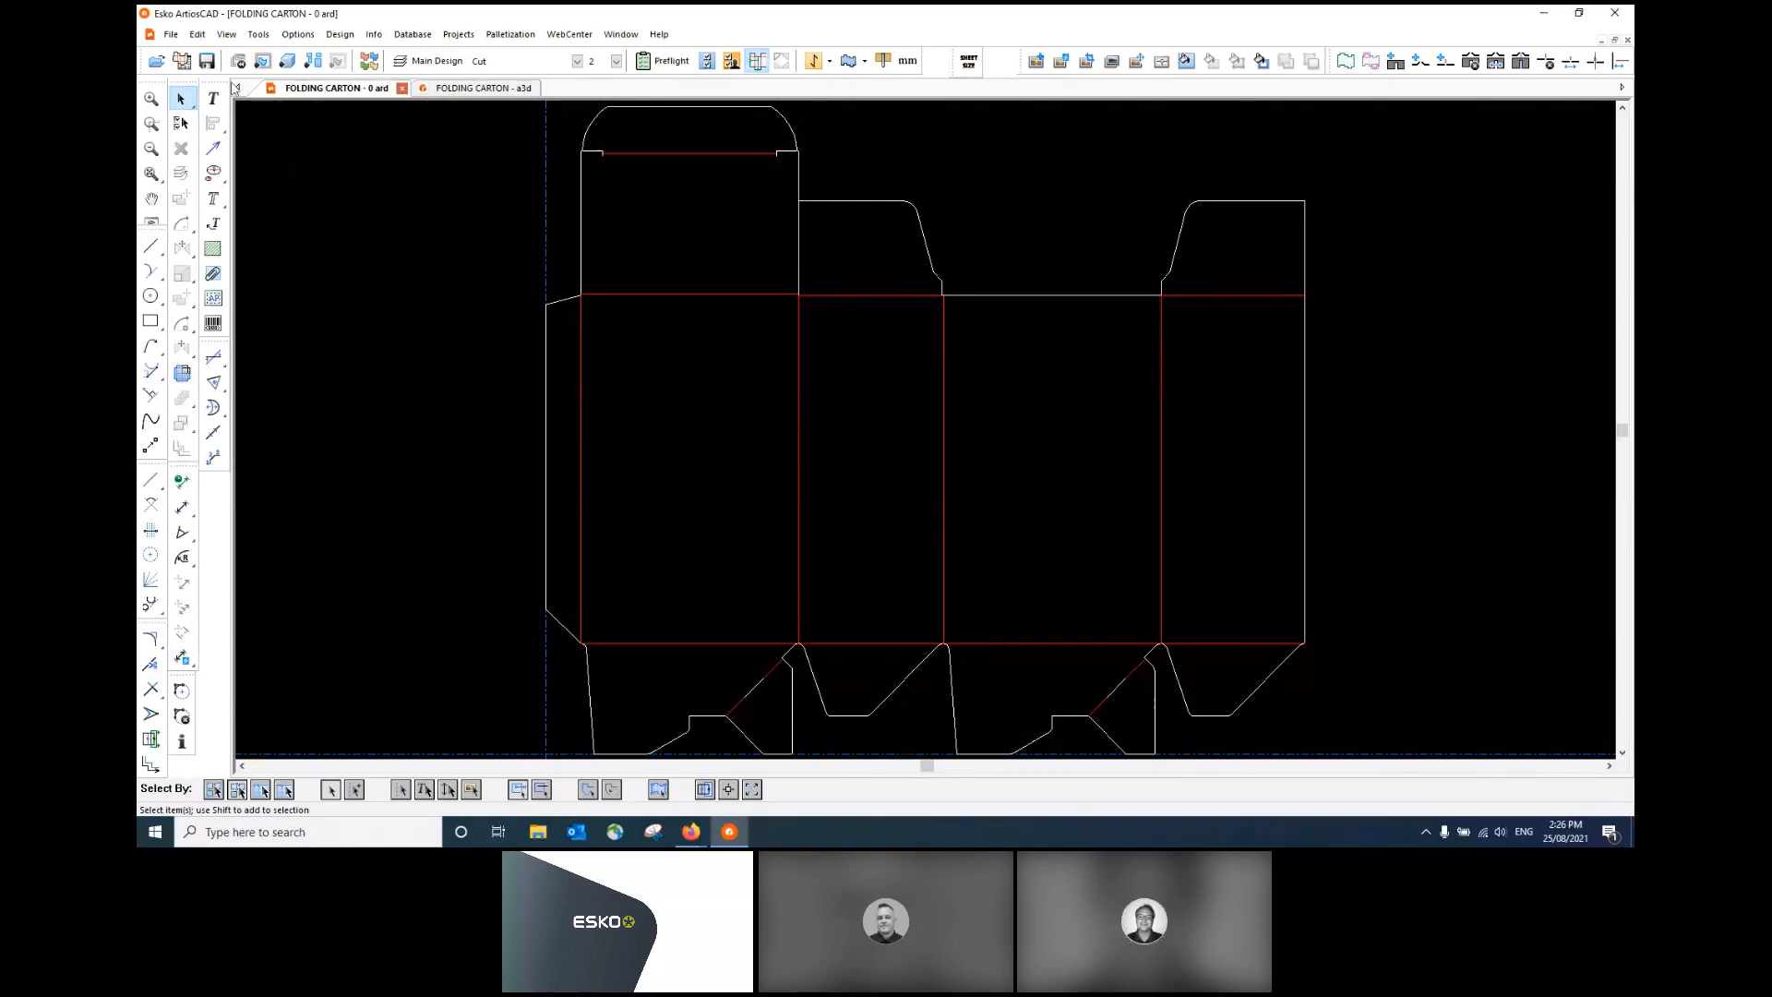
left_click(170, 34)
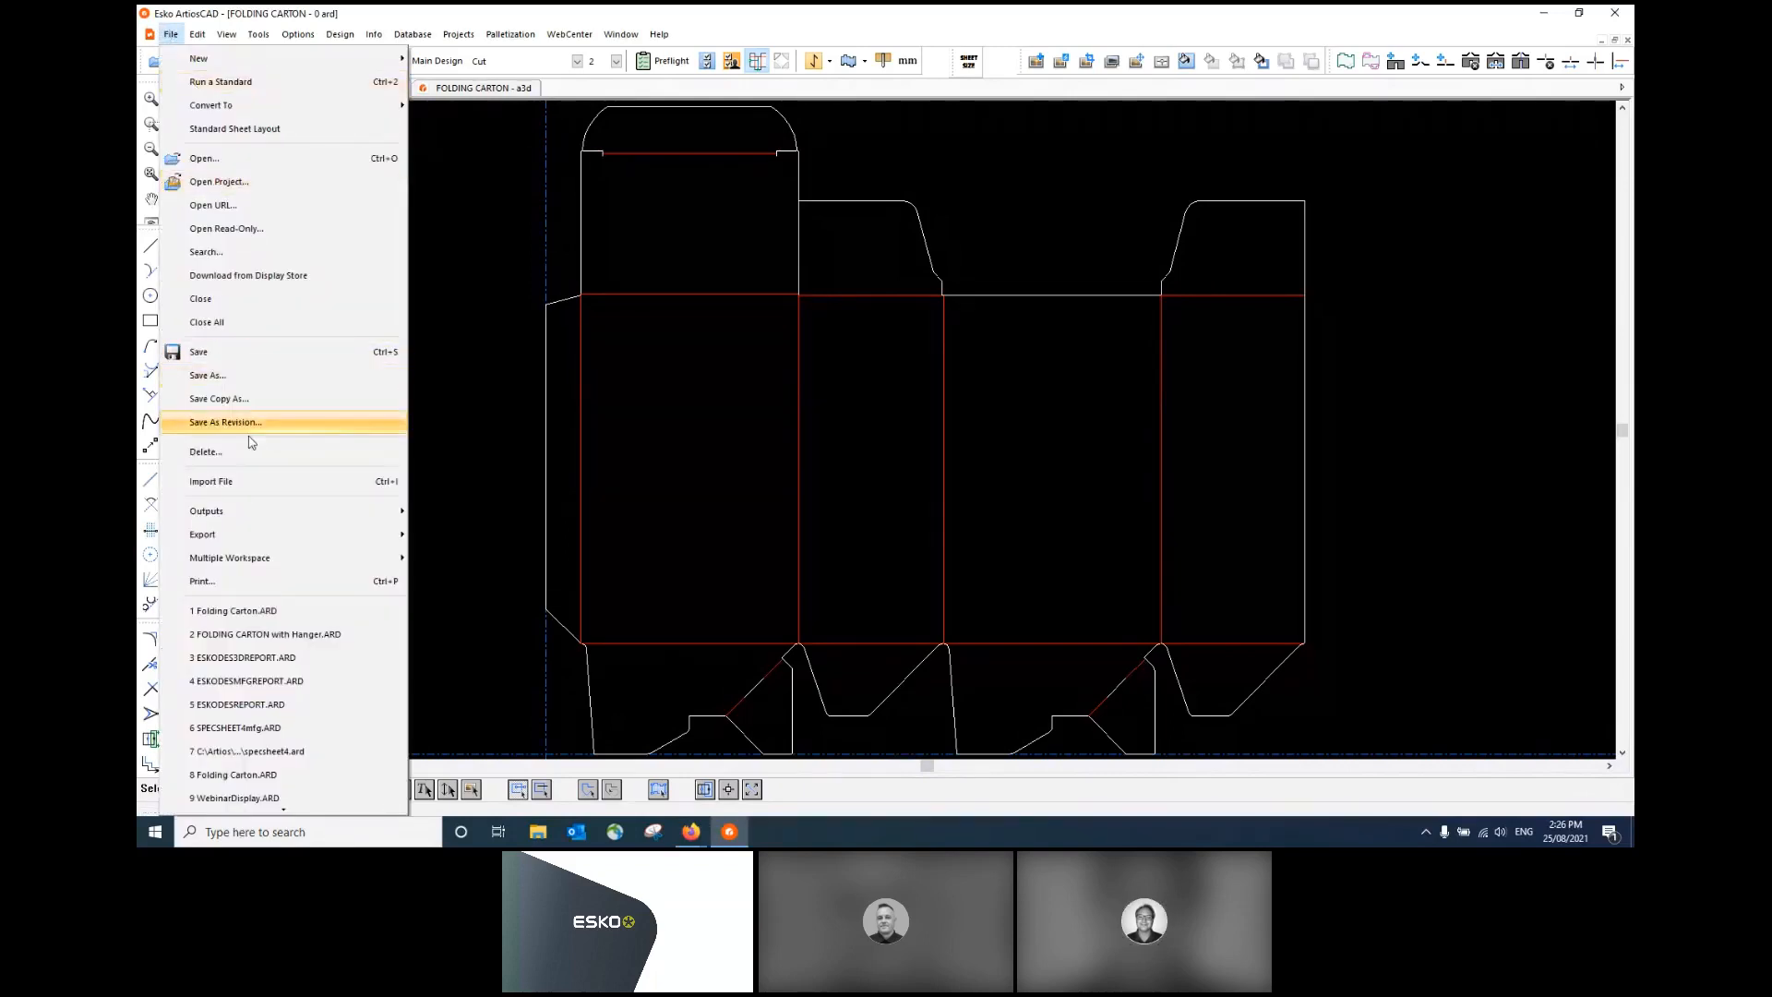
mouse_move(263, 540)
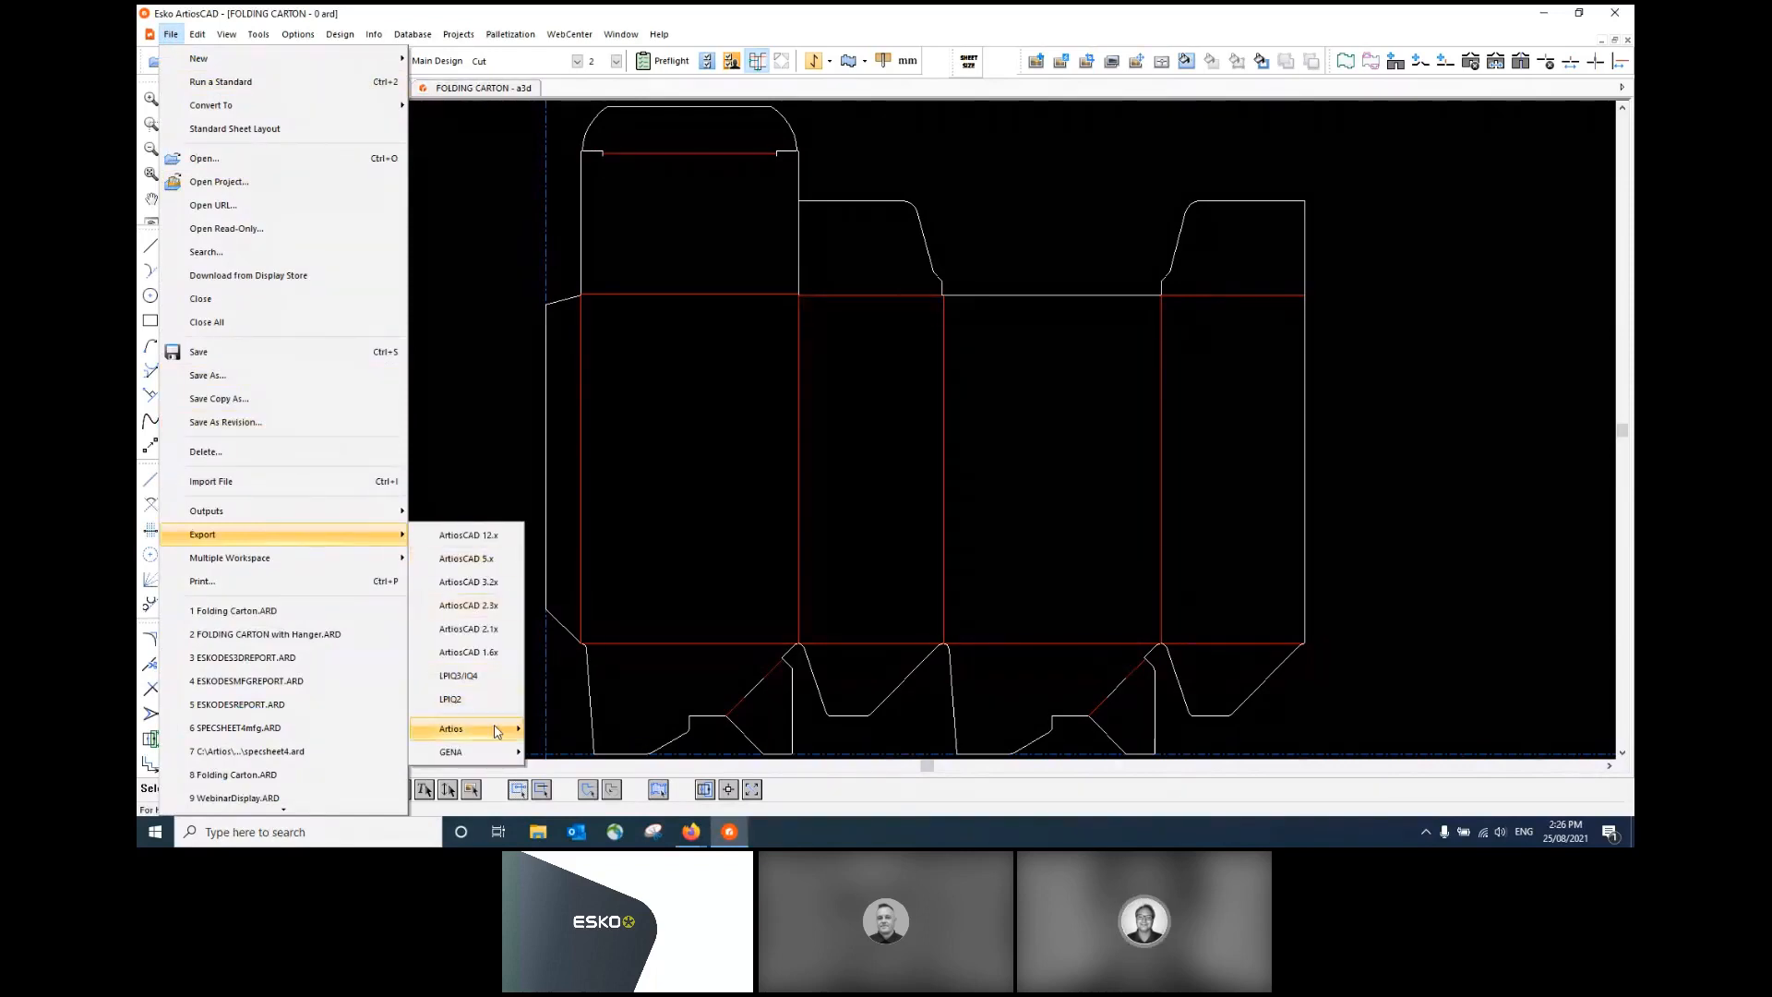
mouse_move(499, 732)
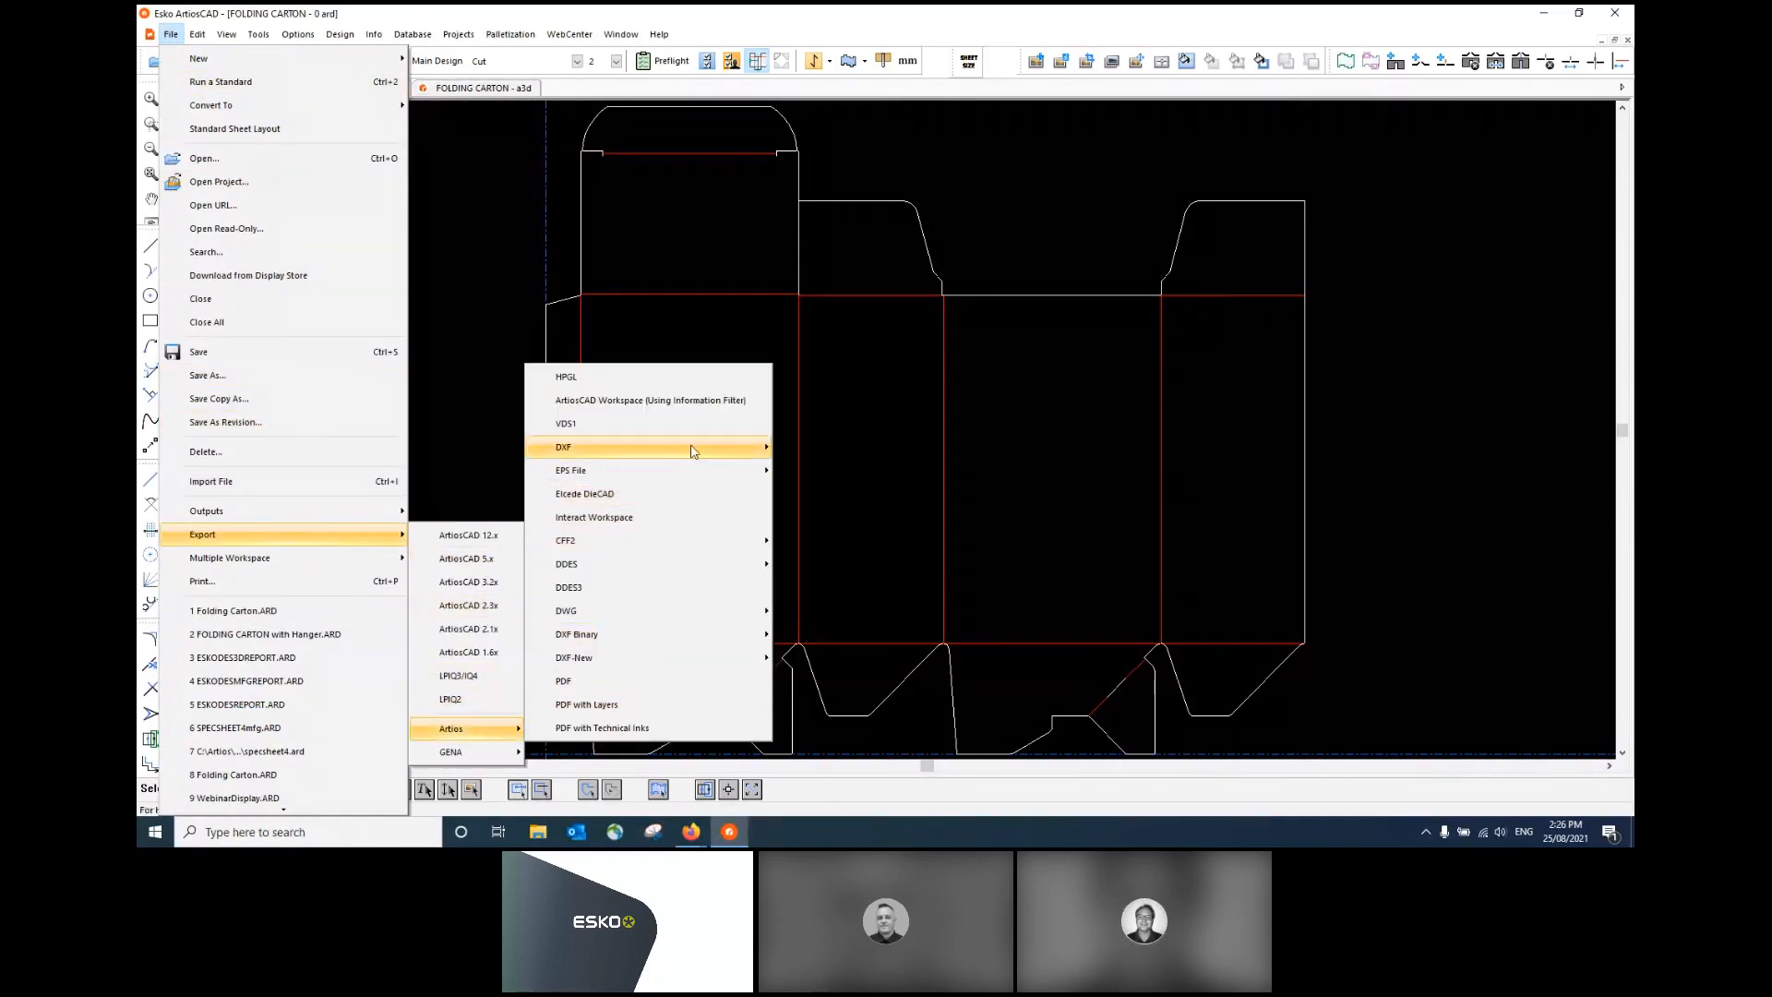
mouse_move(694, 451)
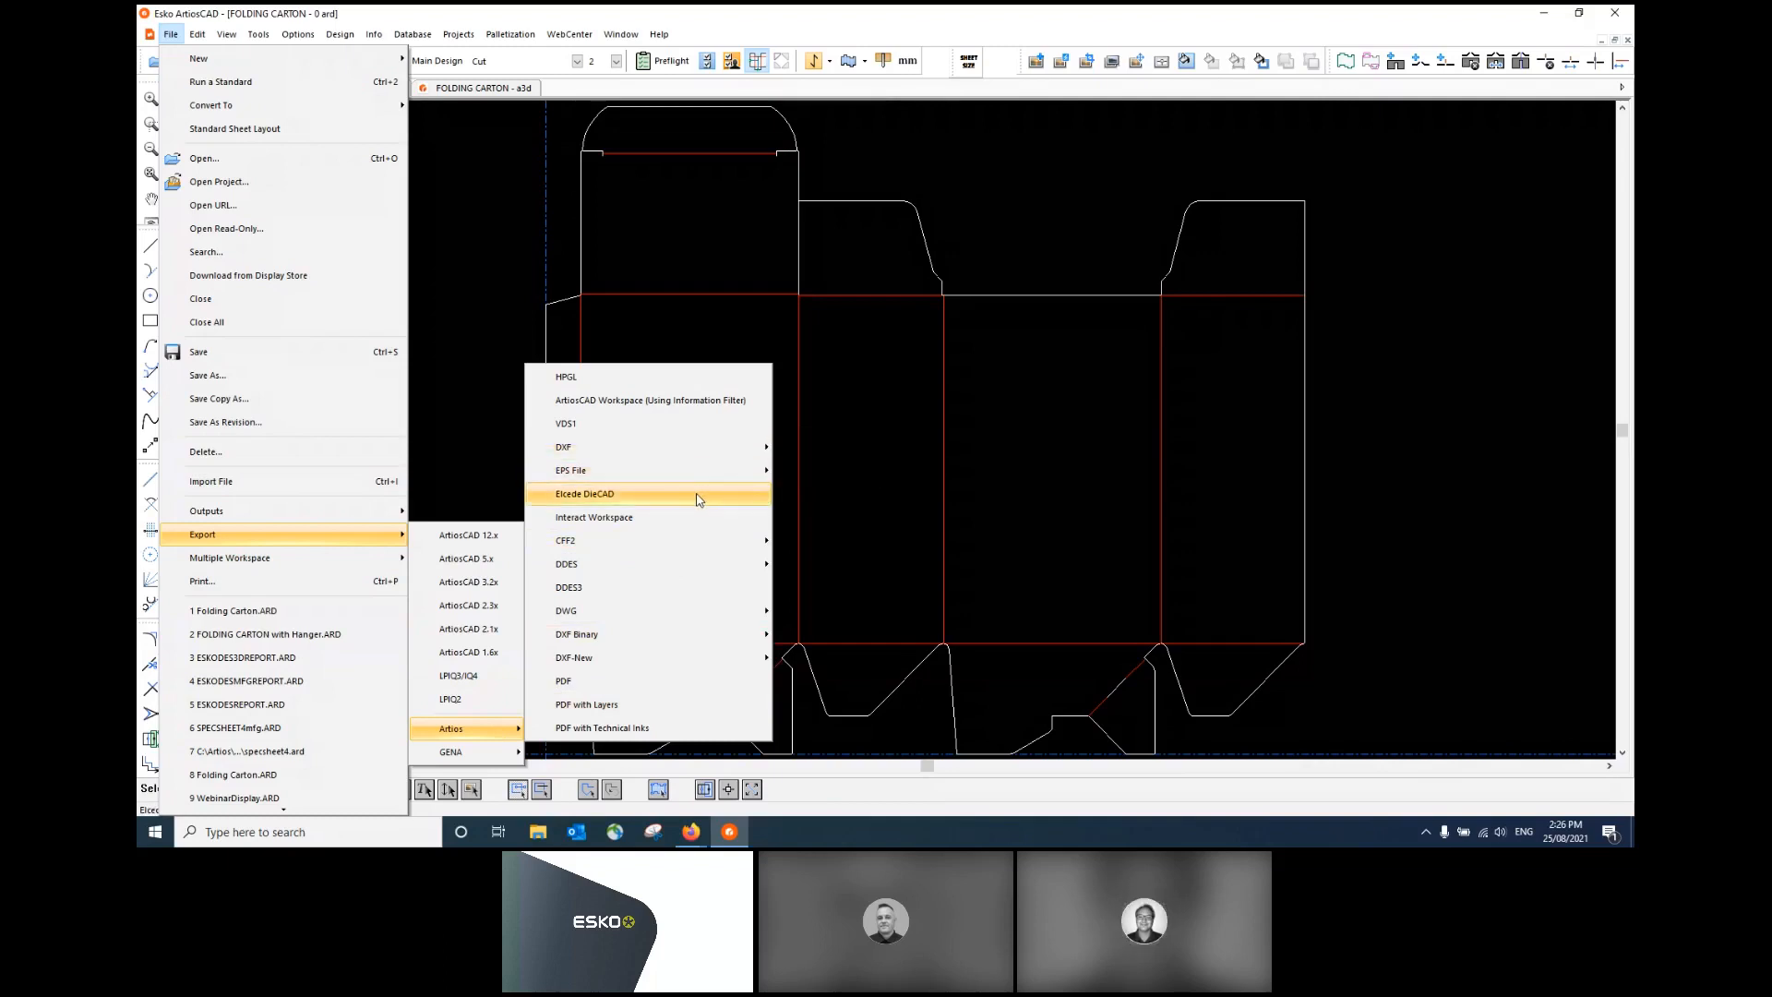
mouse_move(503, 764)
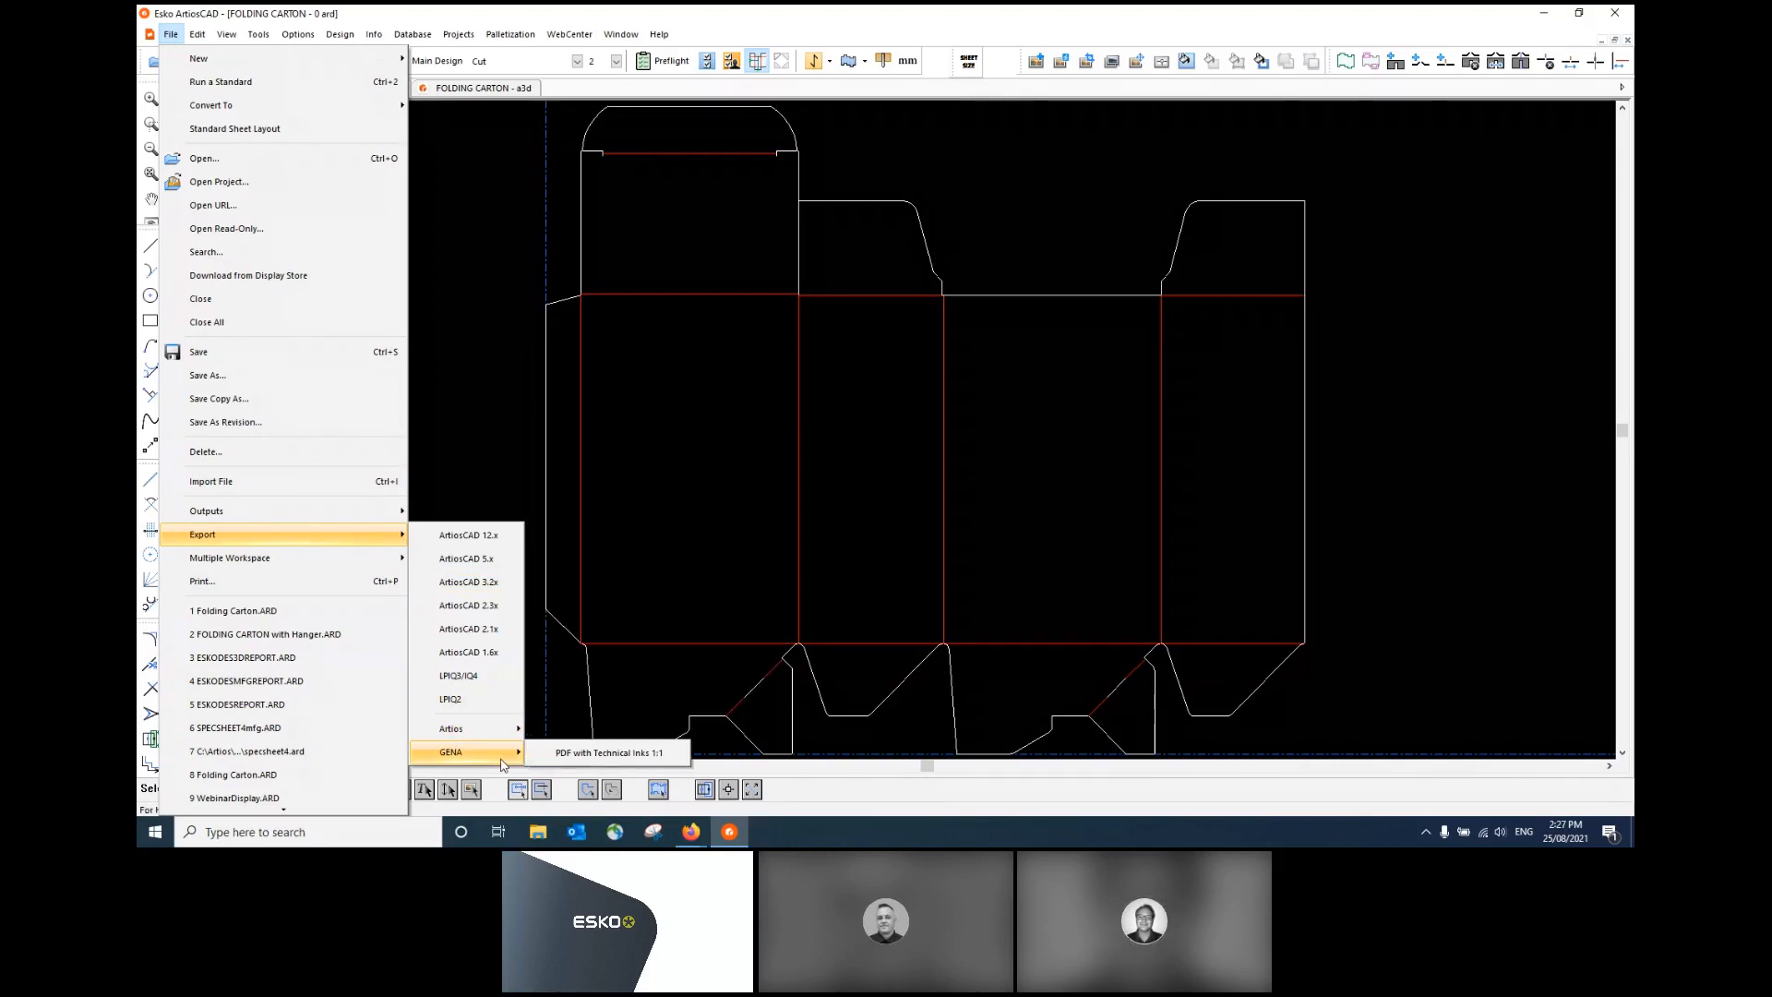
left_click(609, 753)
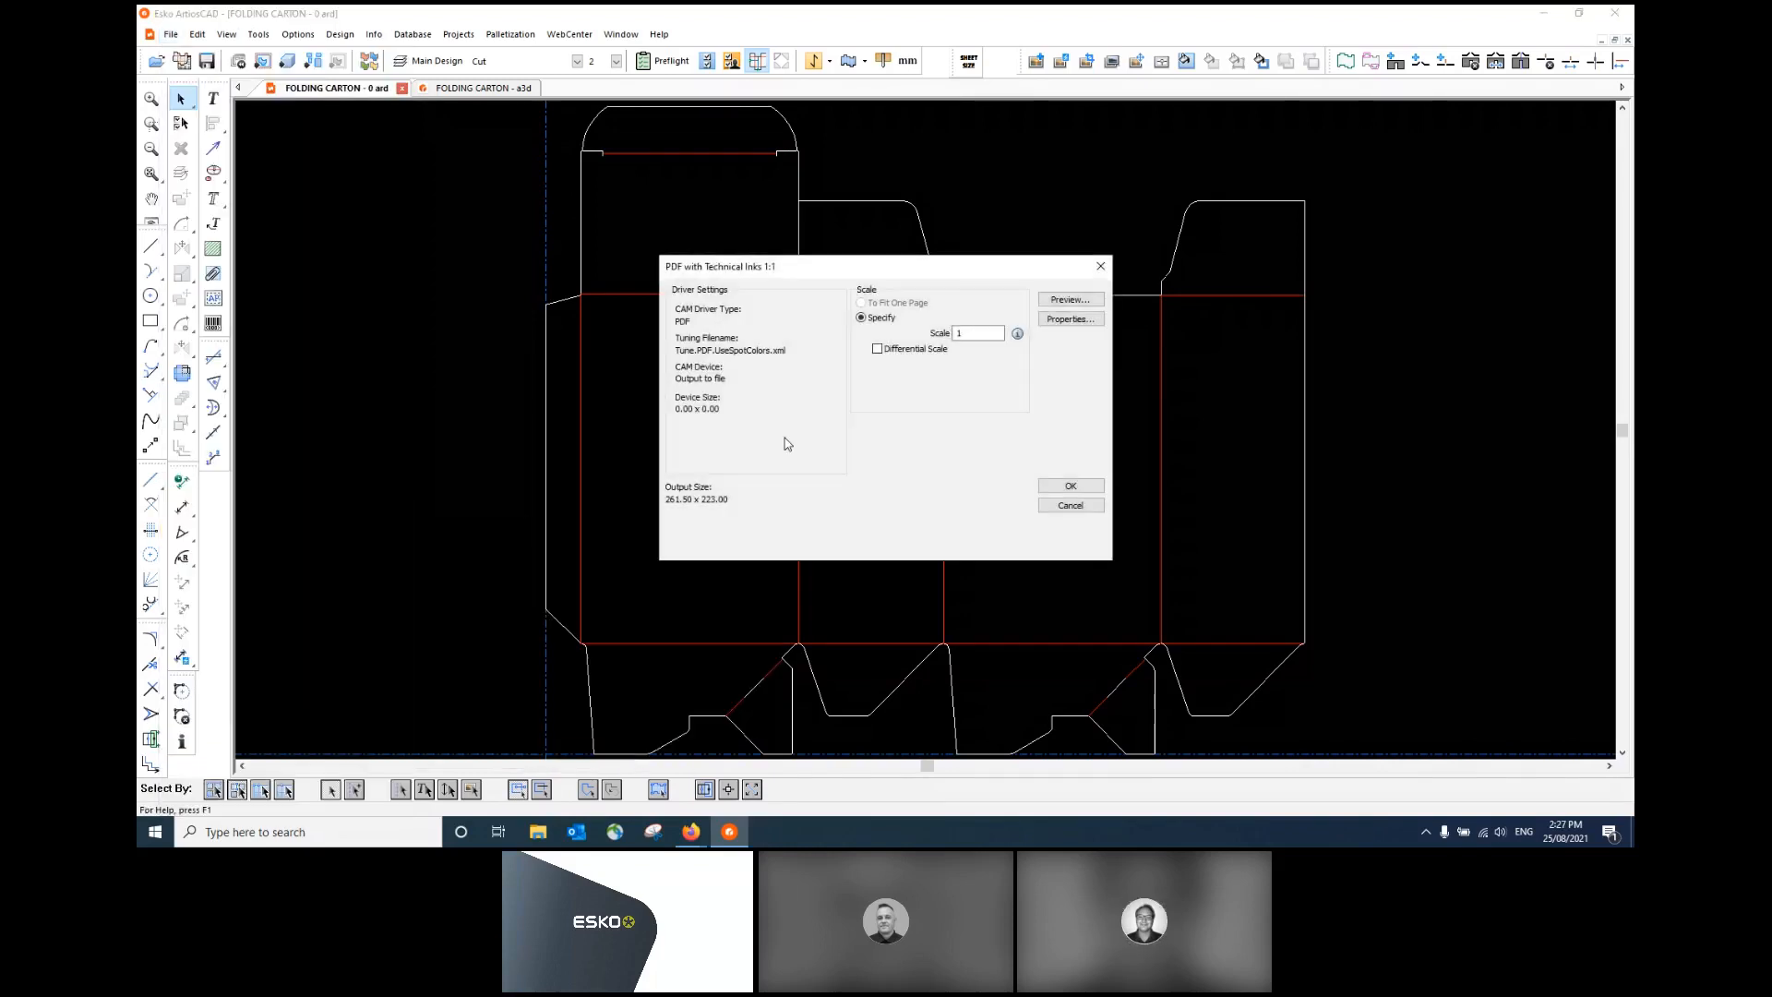
left_click(957, 332)
type("1")
left_click(1061, 486)
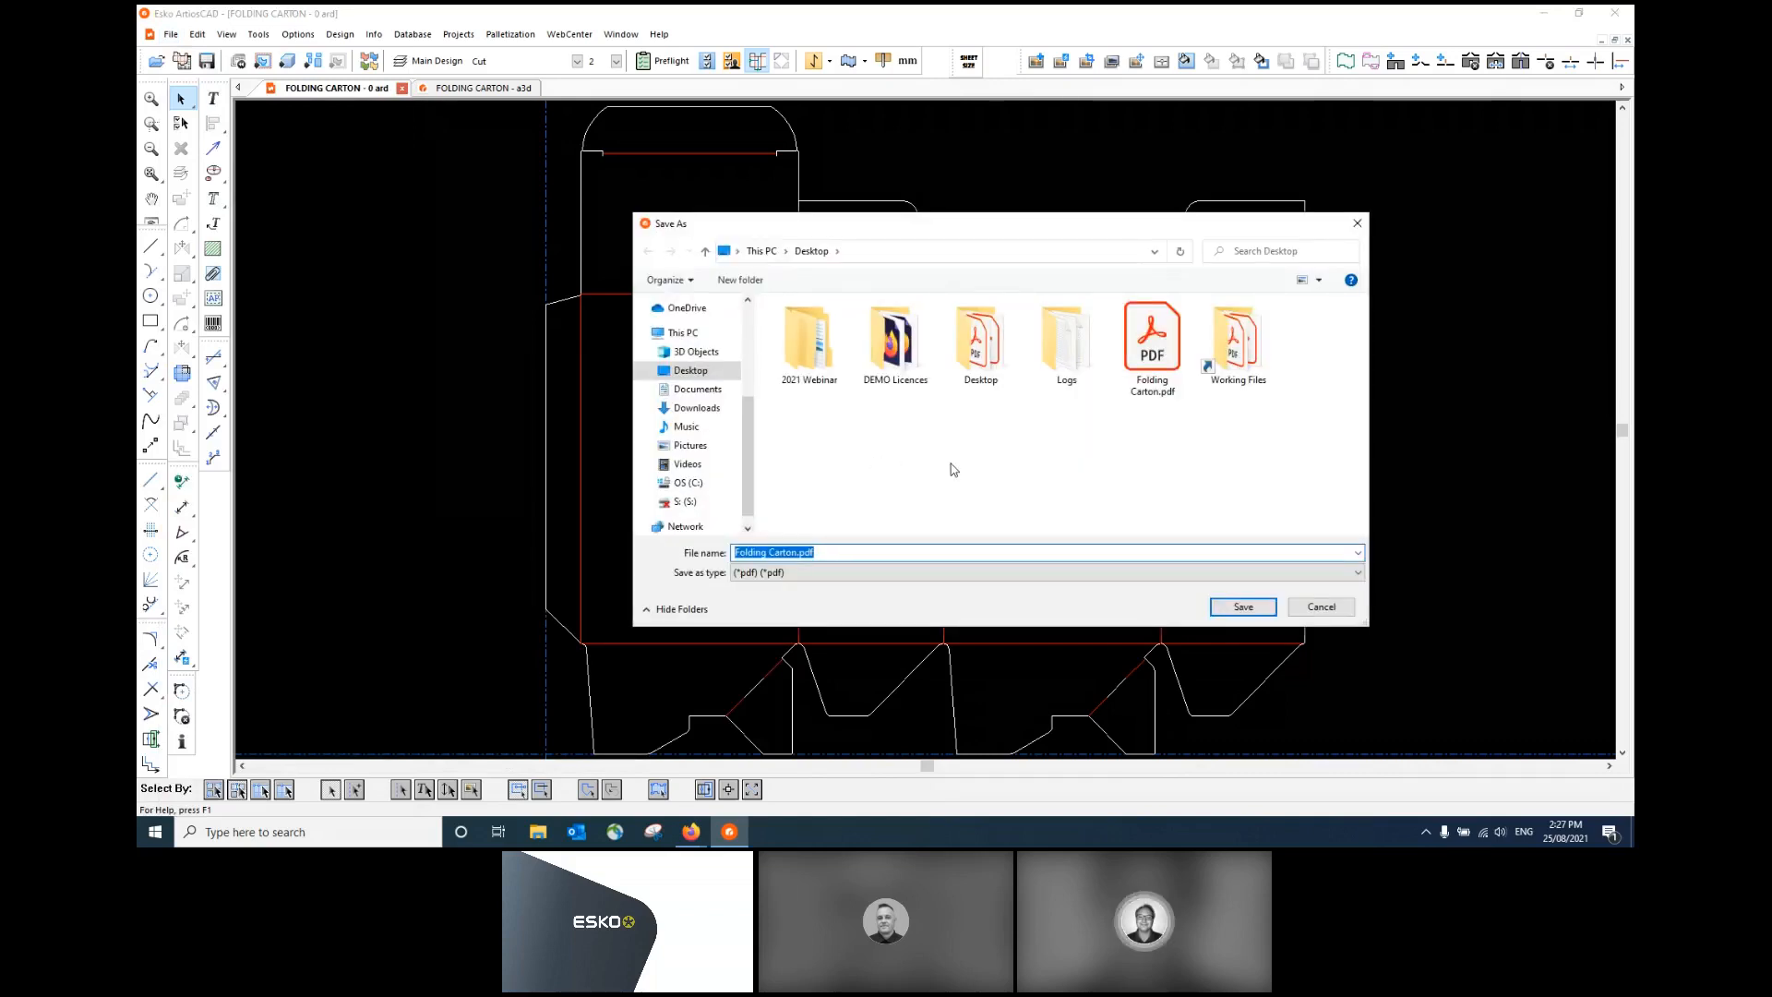
left_click(1321, 606)
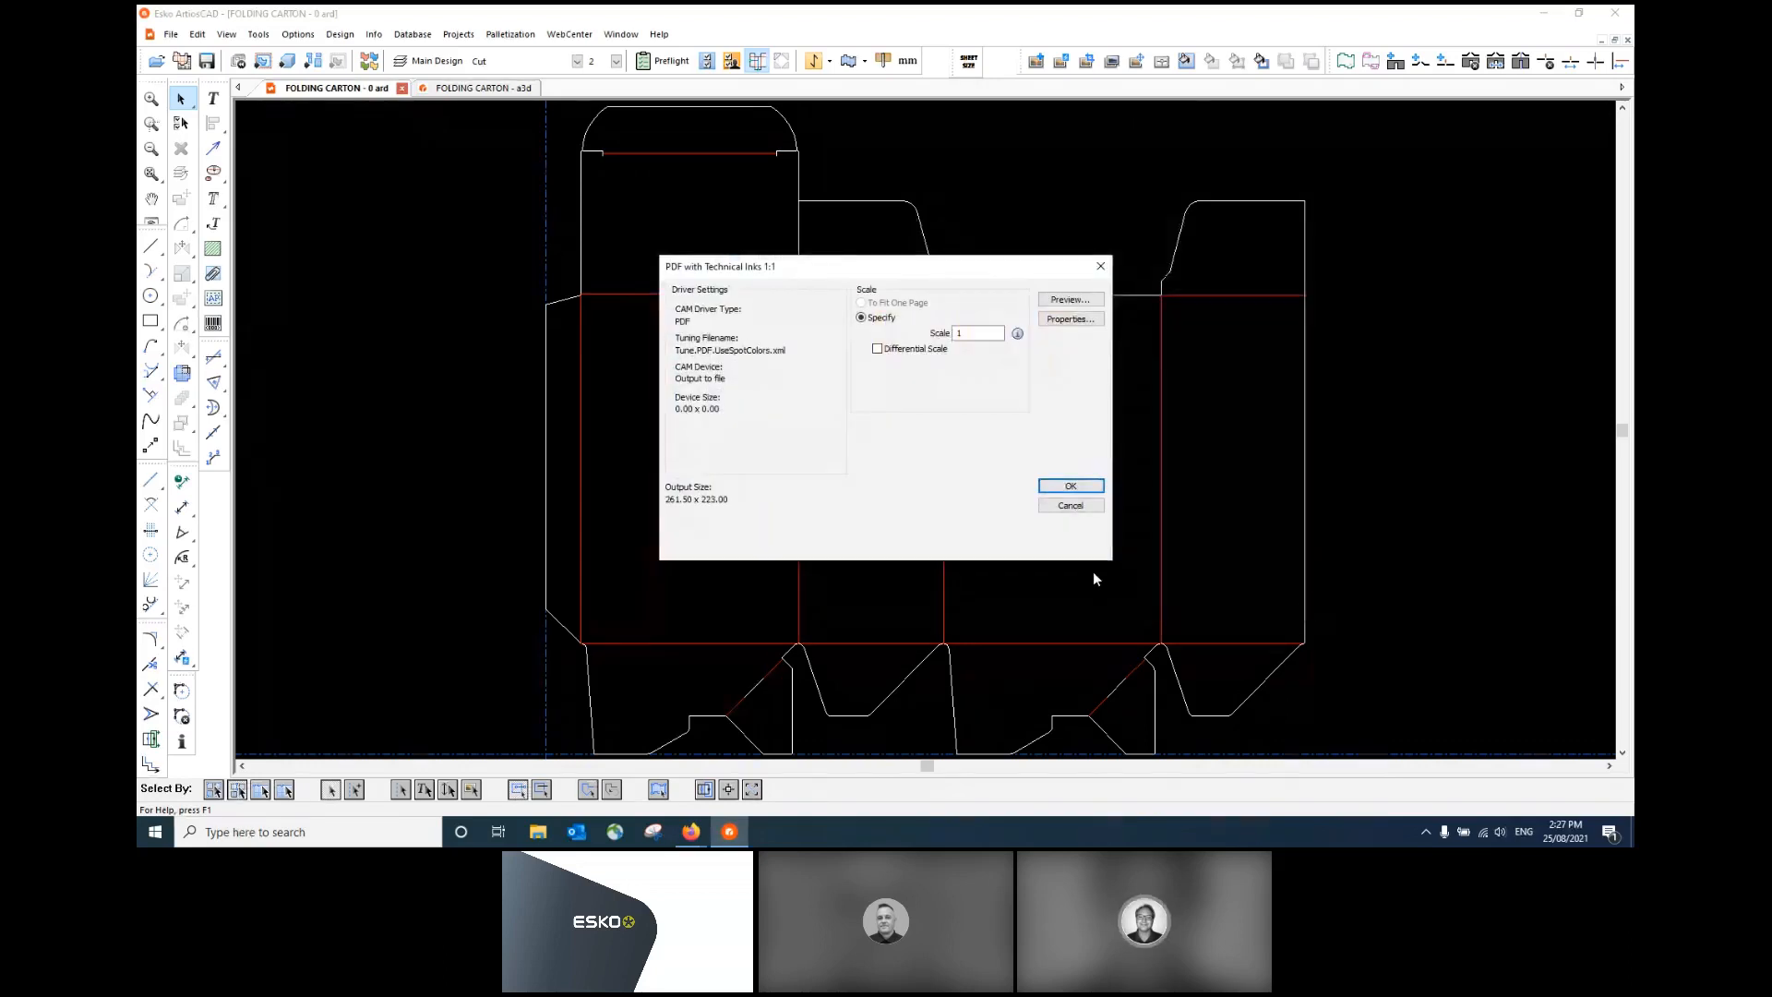
left_click(1069, 505)
- Show the Artwork Panels layer on the flat carton design
left_click(427, 61)
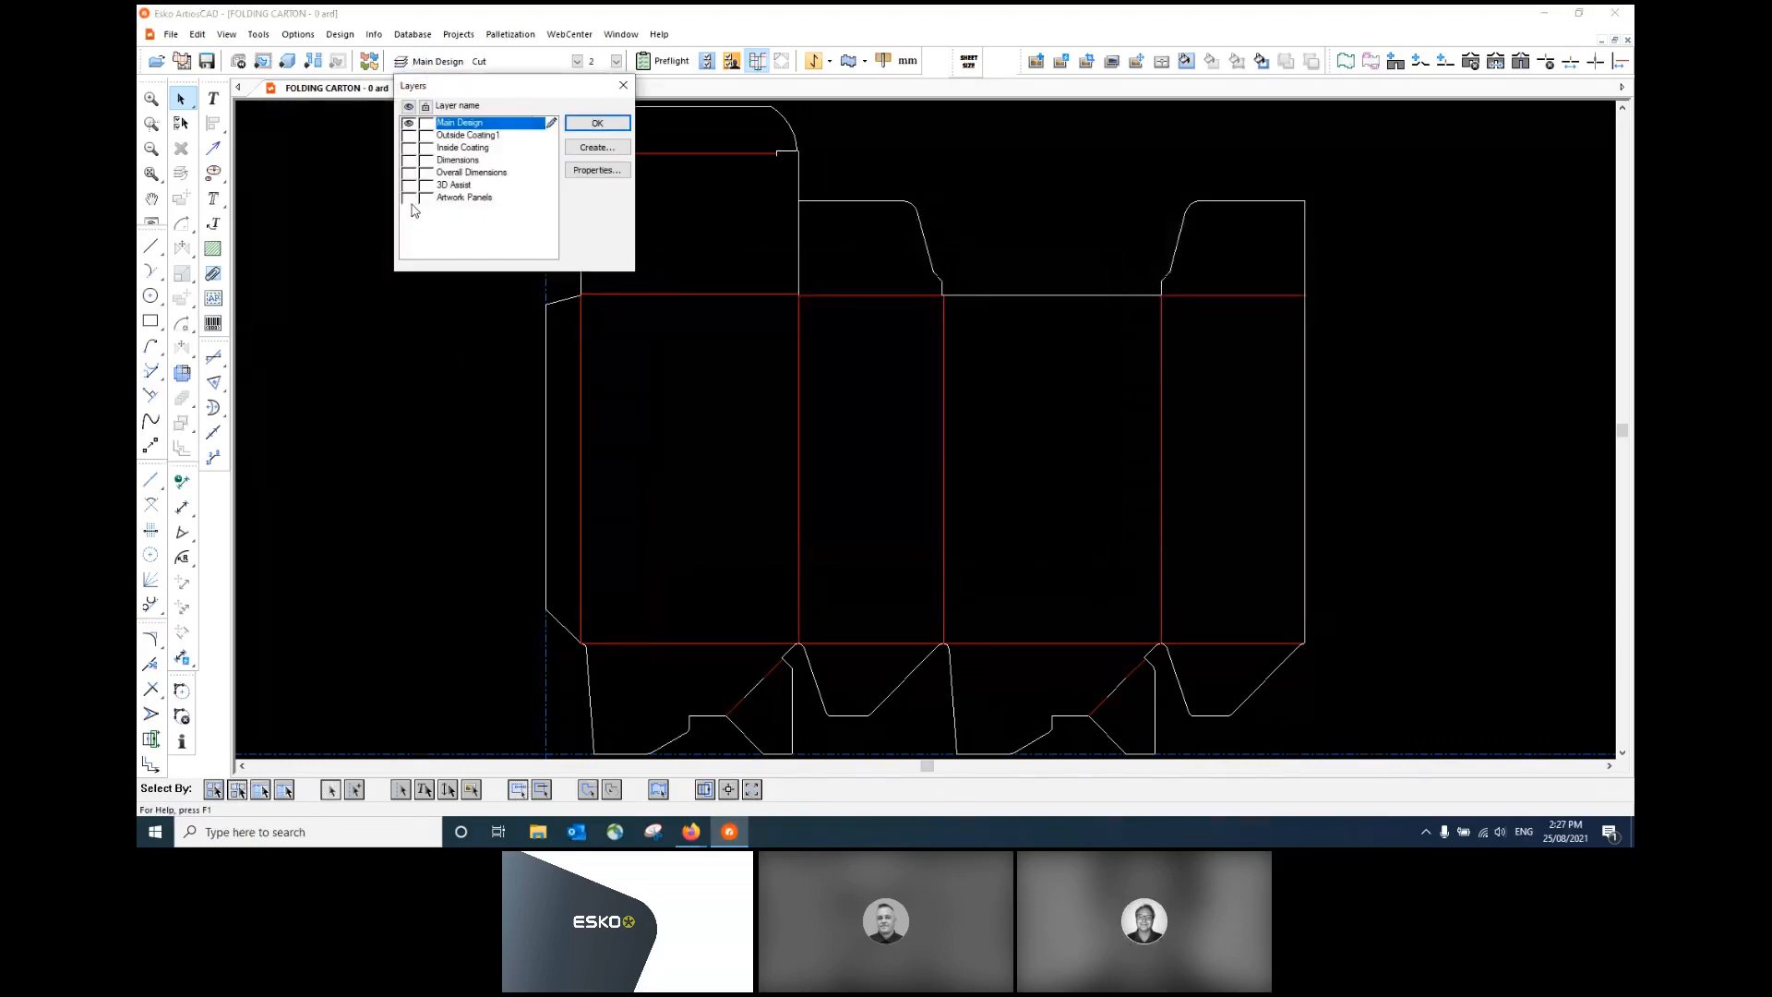
left_click(410, 199)
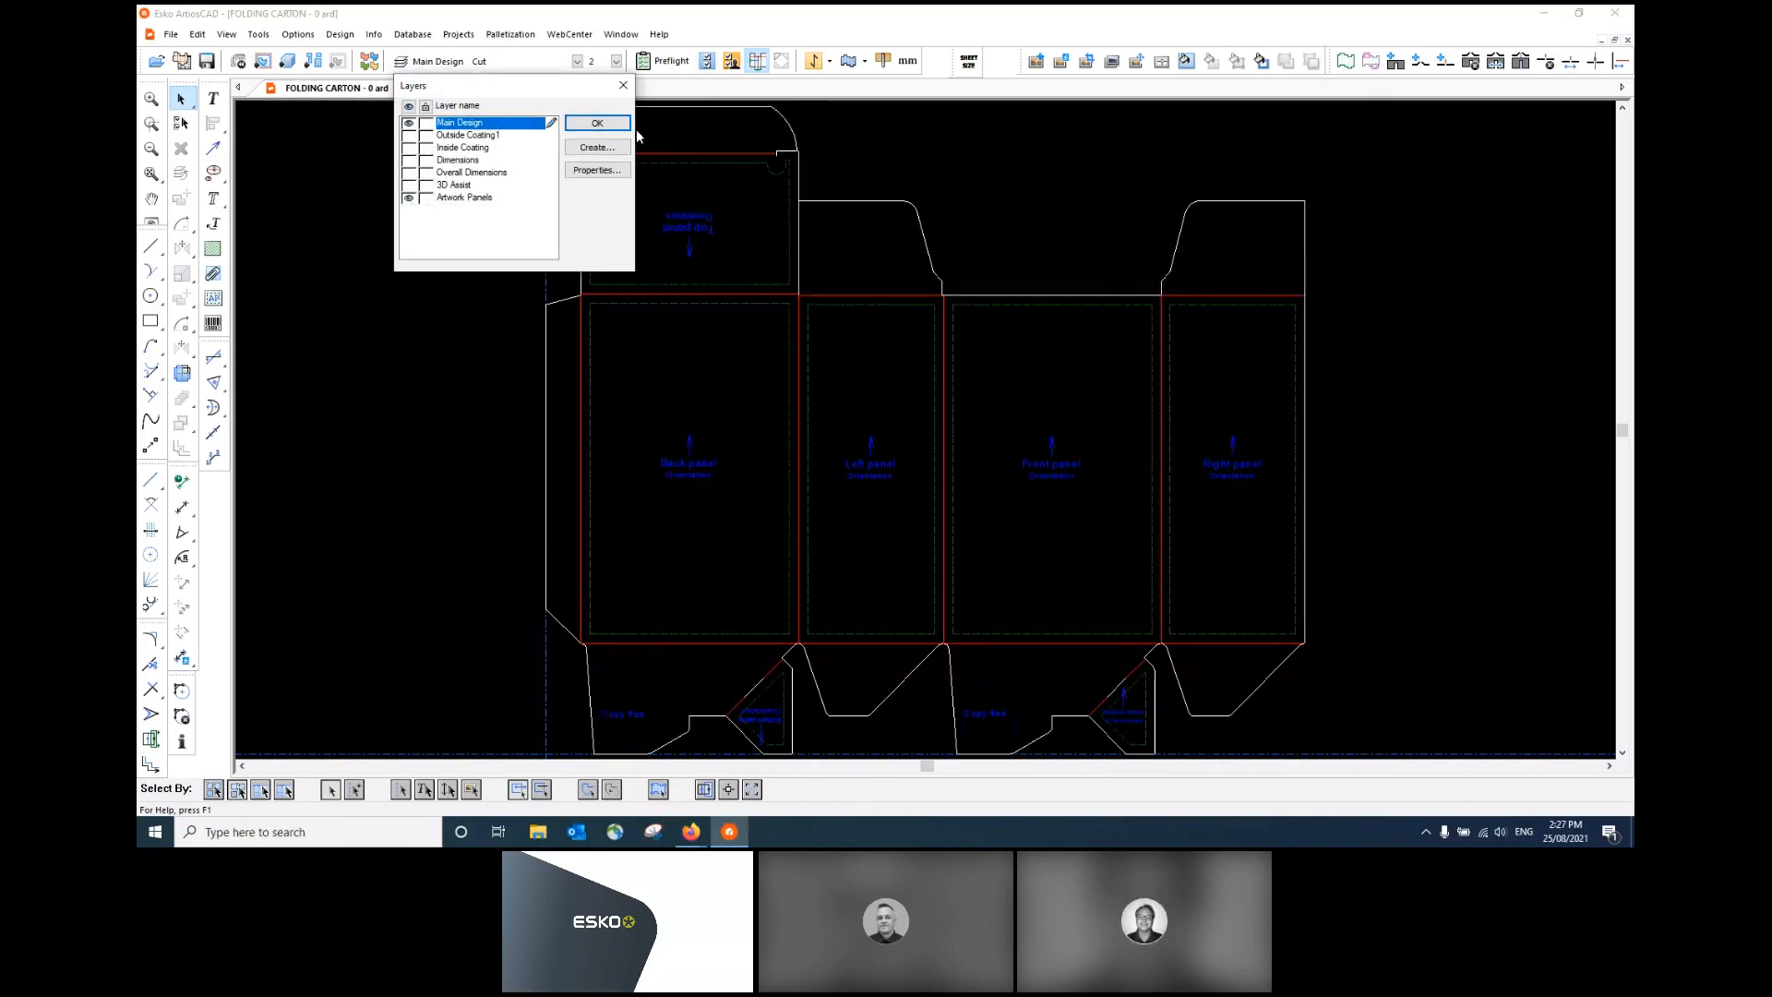
left_click(600, 124)
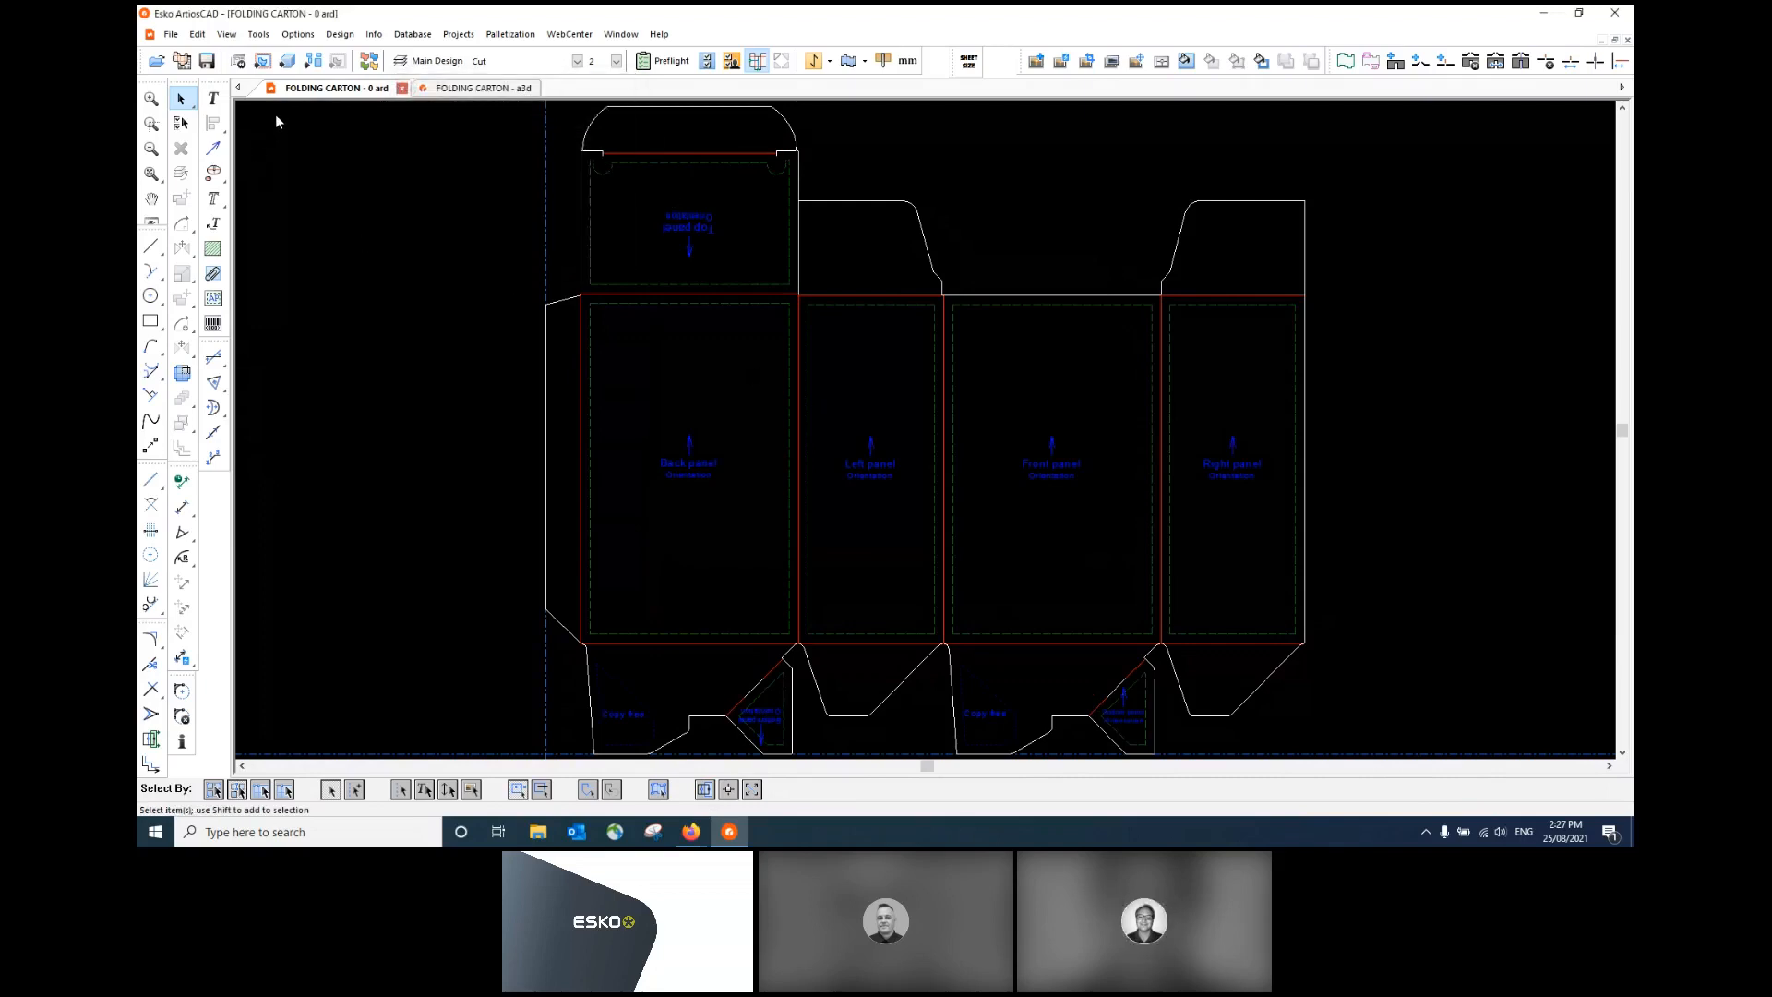
- Export the design with the GENA PDF with Technical Inks 1:1 output as Folding Carton Art.pdf, and close the resulting PDF in Acrobat
left_click(170, 34)
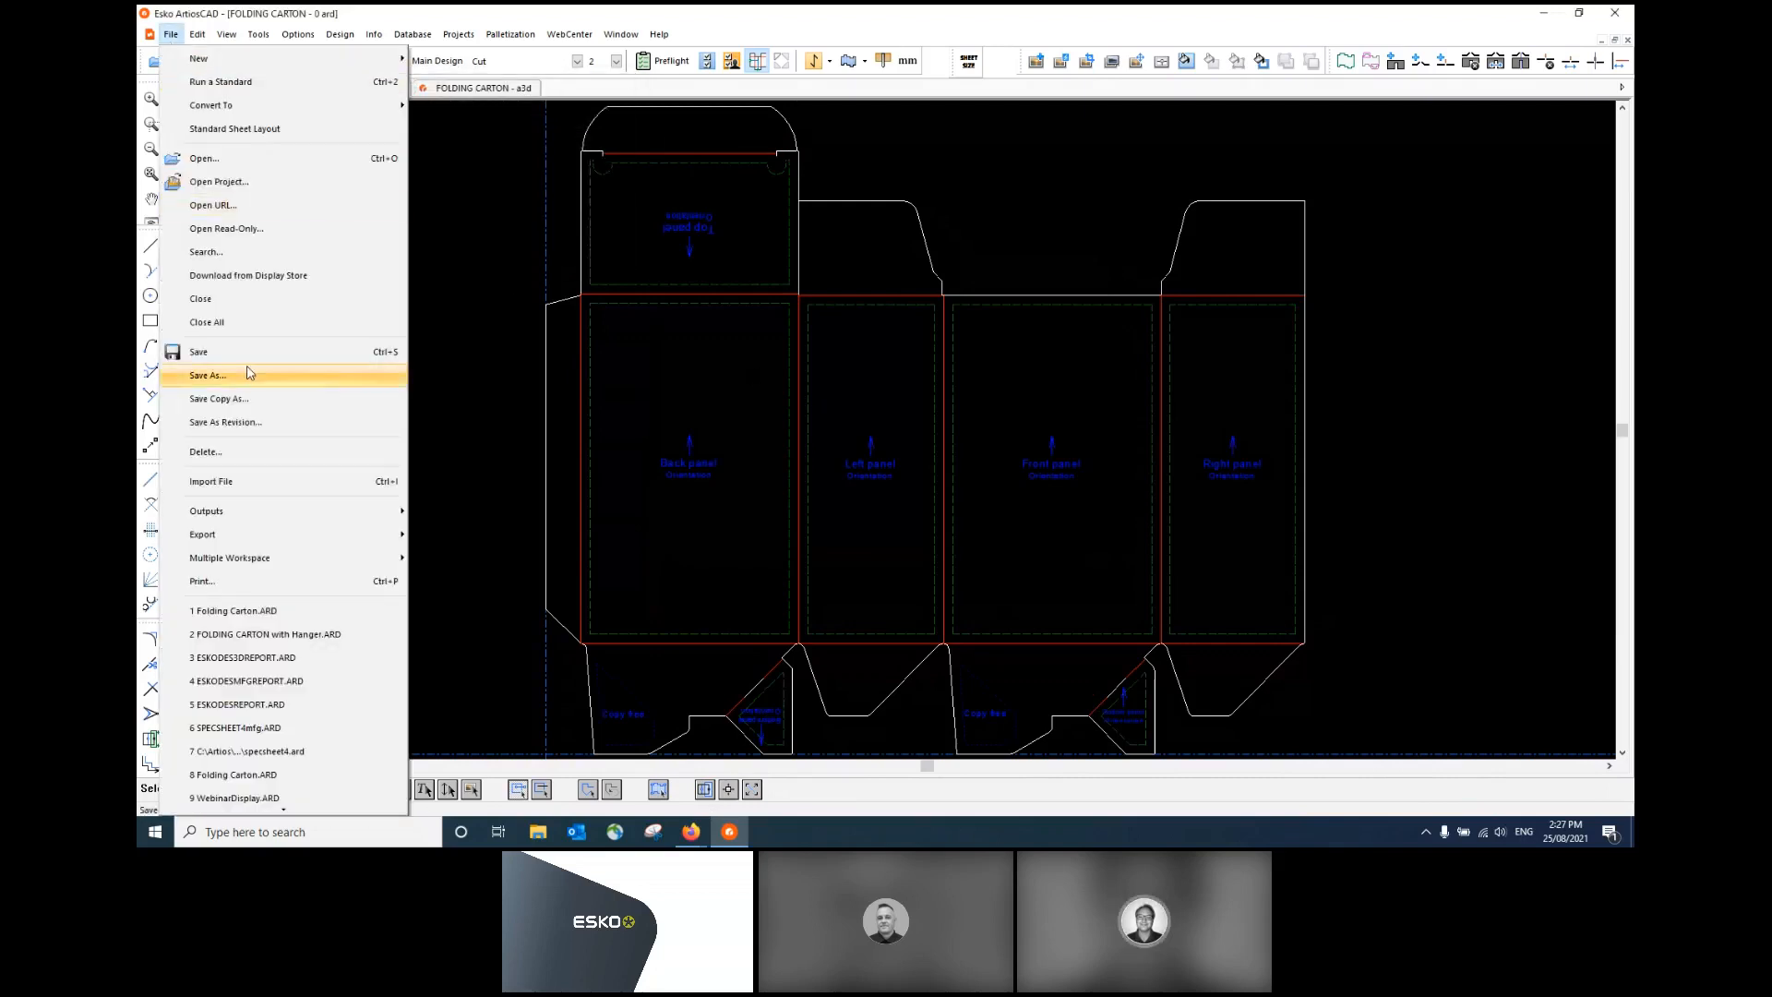
mouse_move(245, 535)
mouse_move(480, 752)
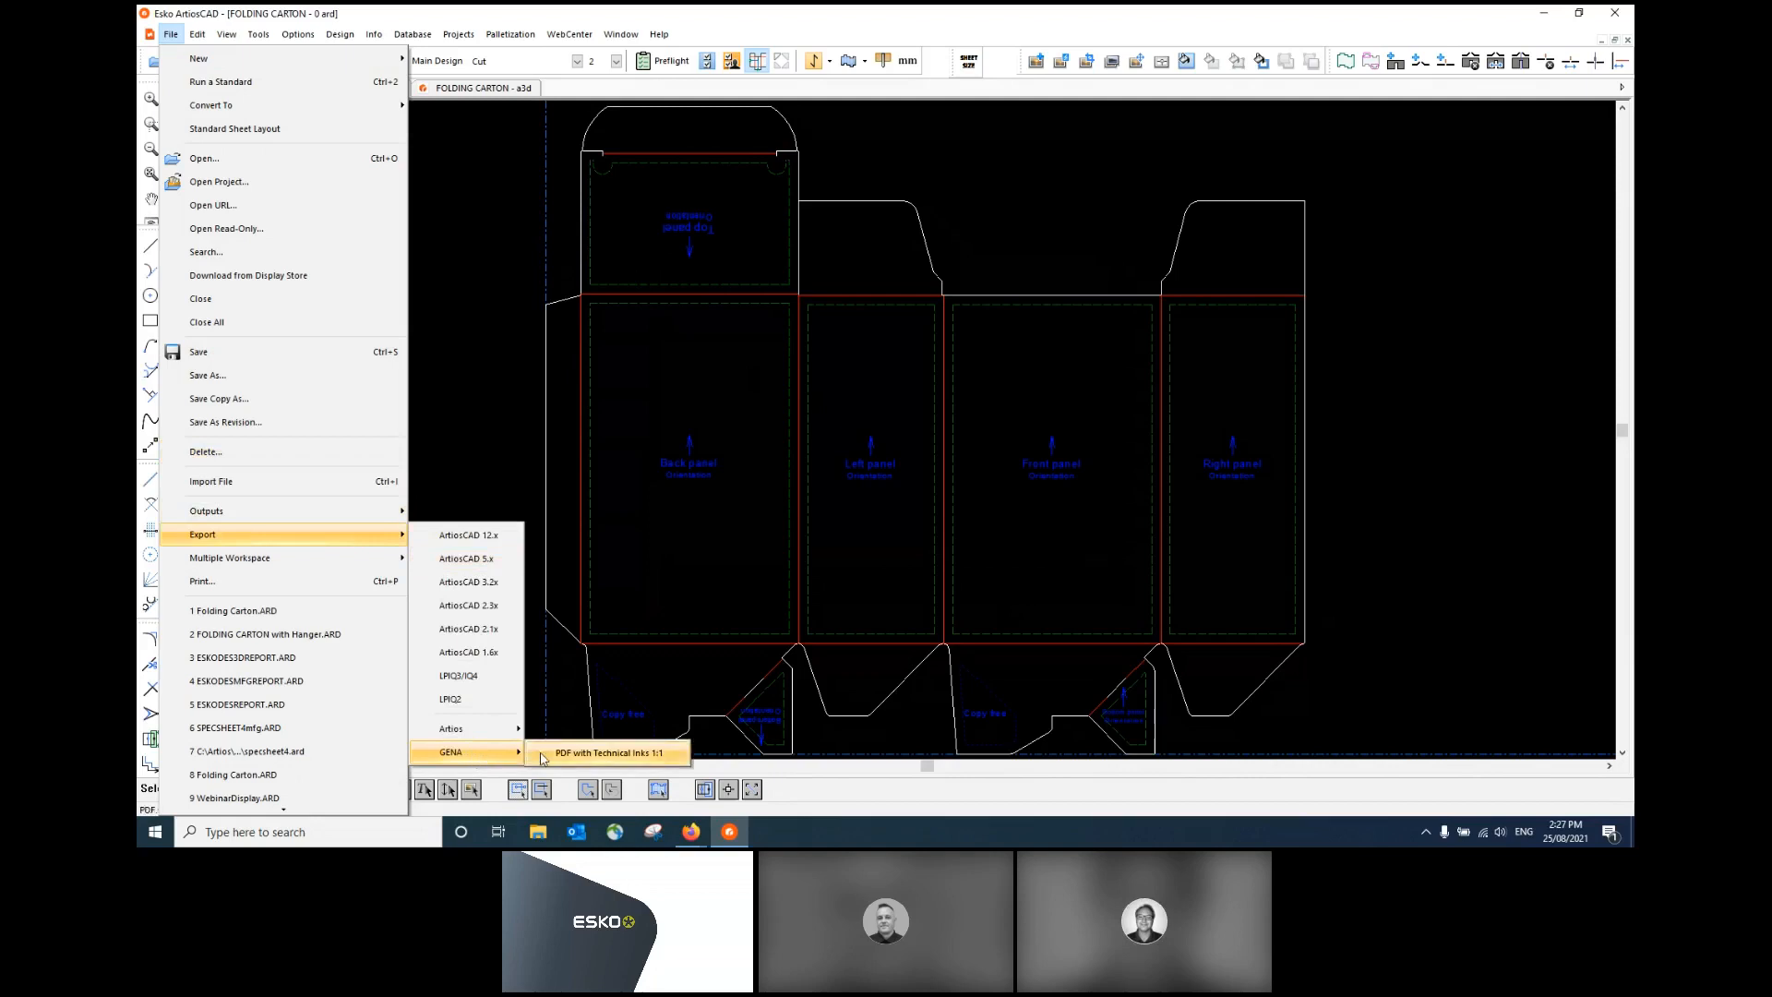
left_click(544, 753)
left_click(1063, 487)
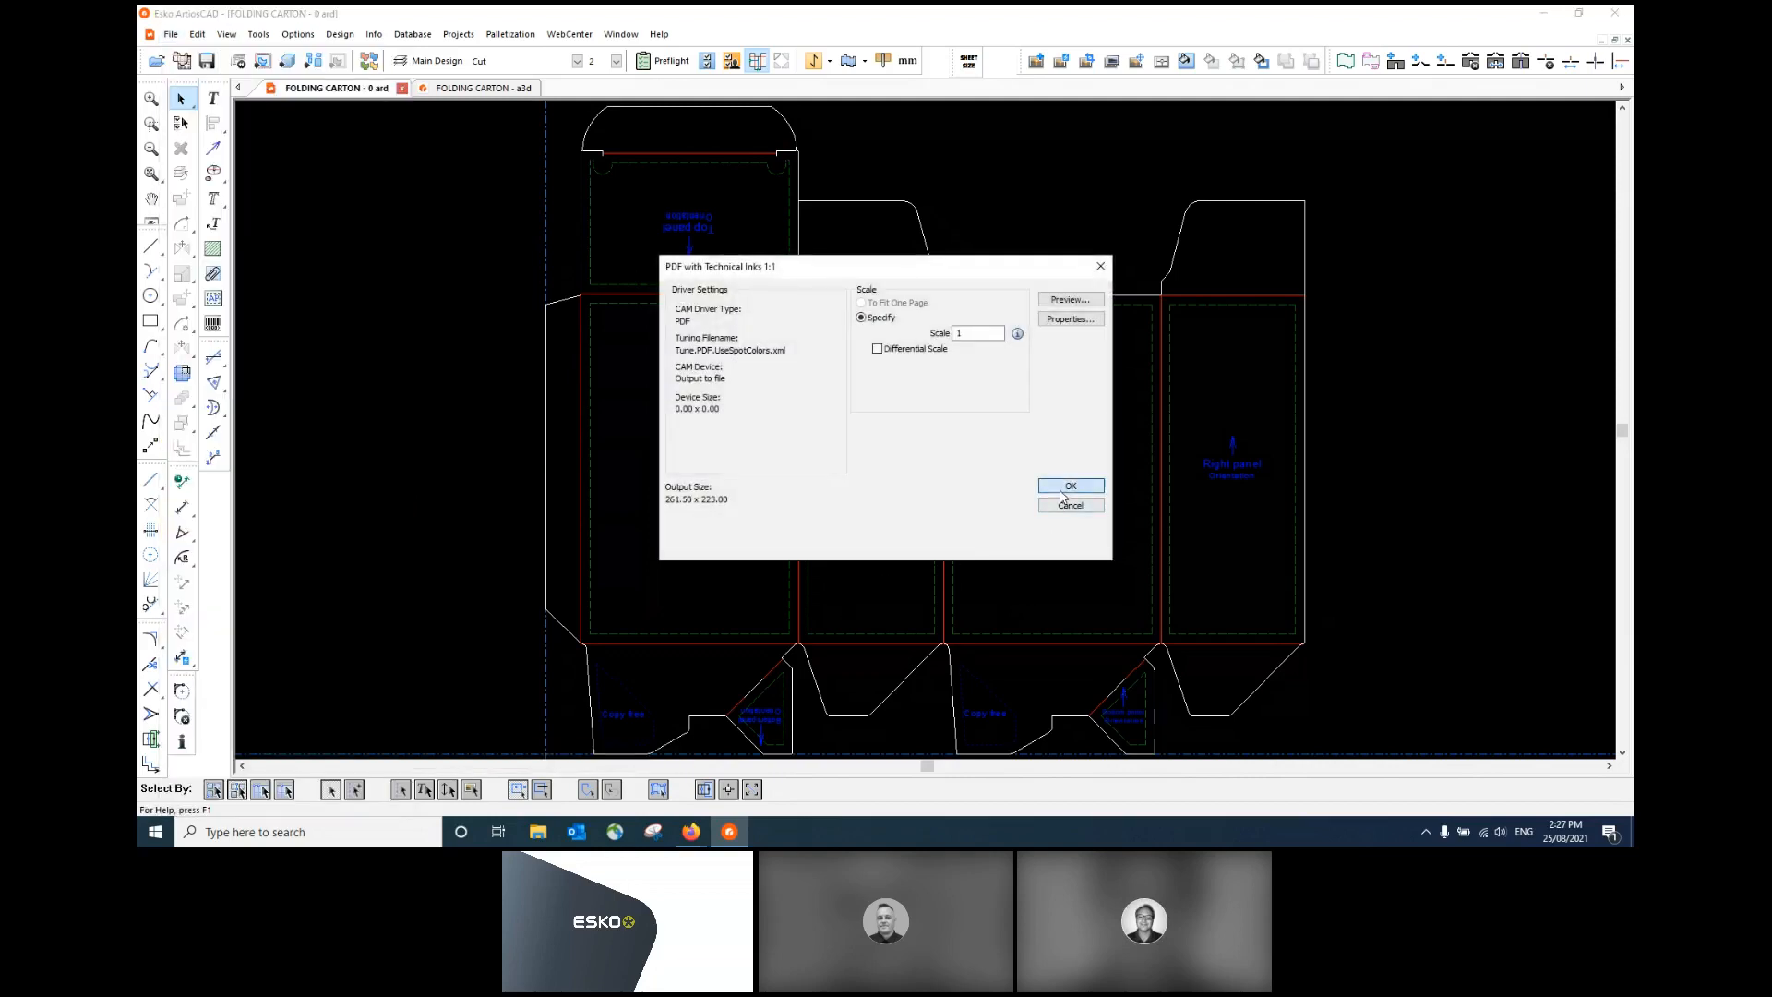
left_click(798, 552)
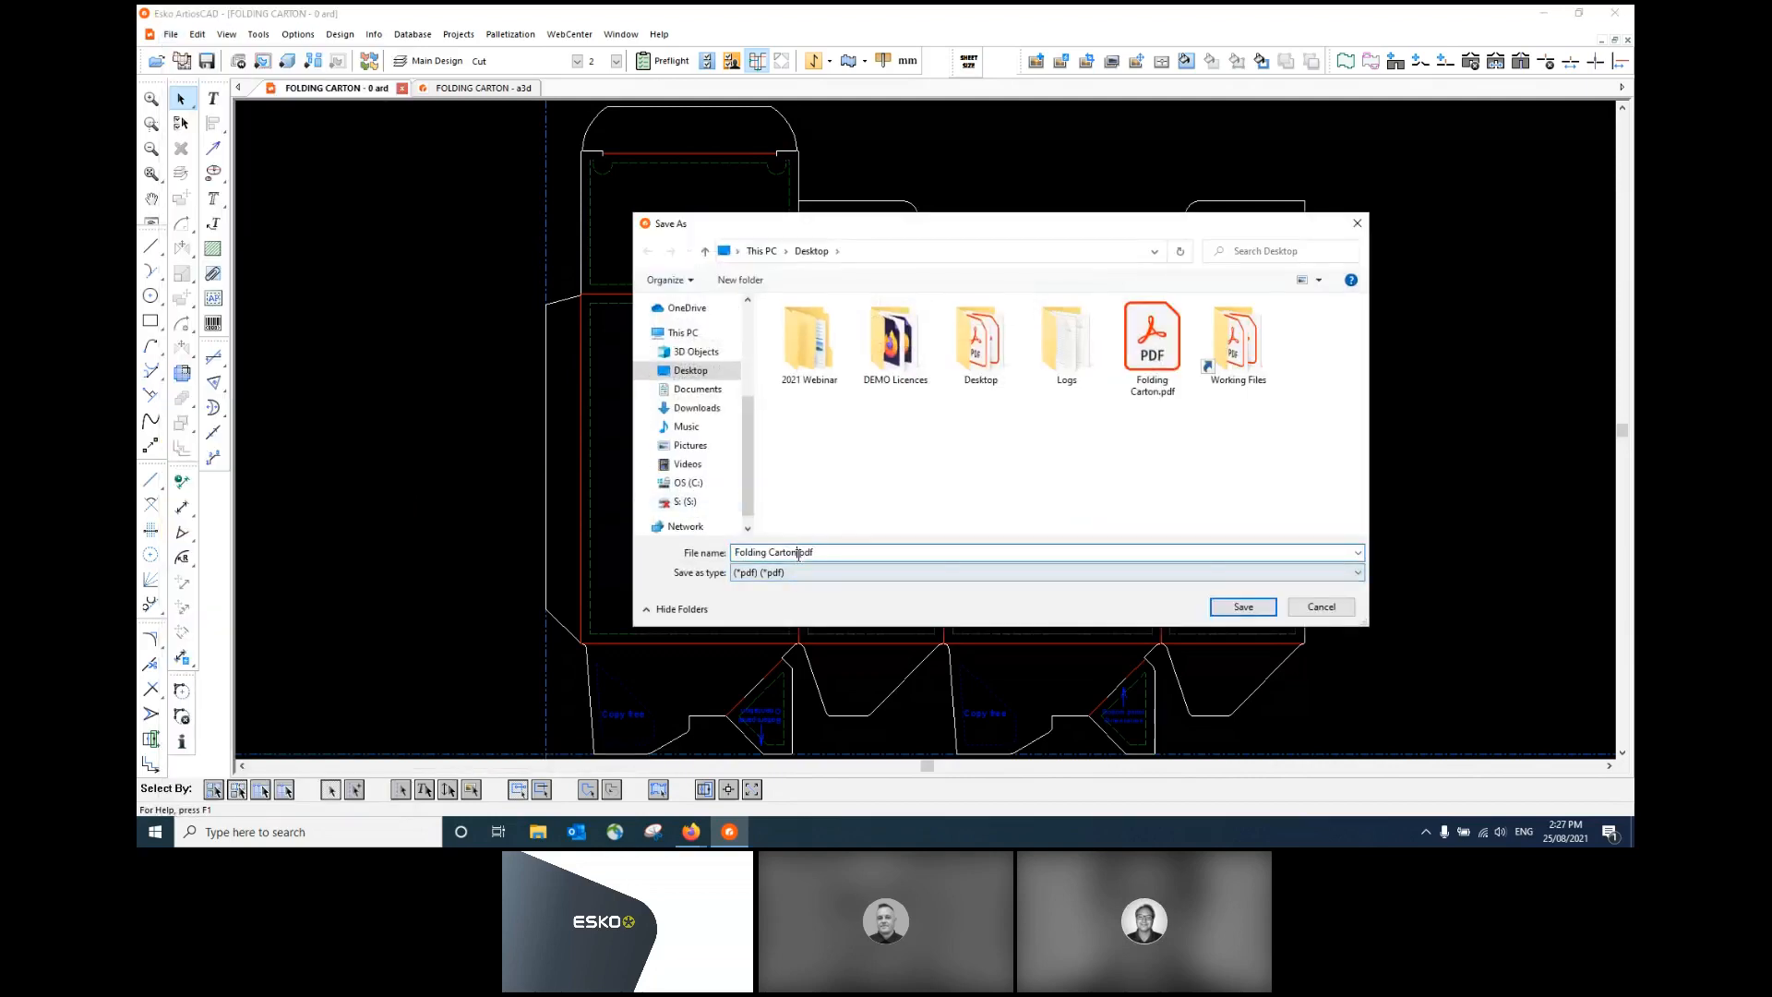
type("Art")
key("Return")
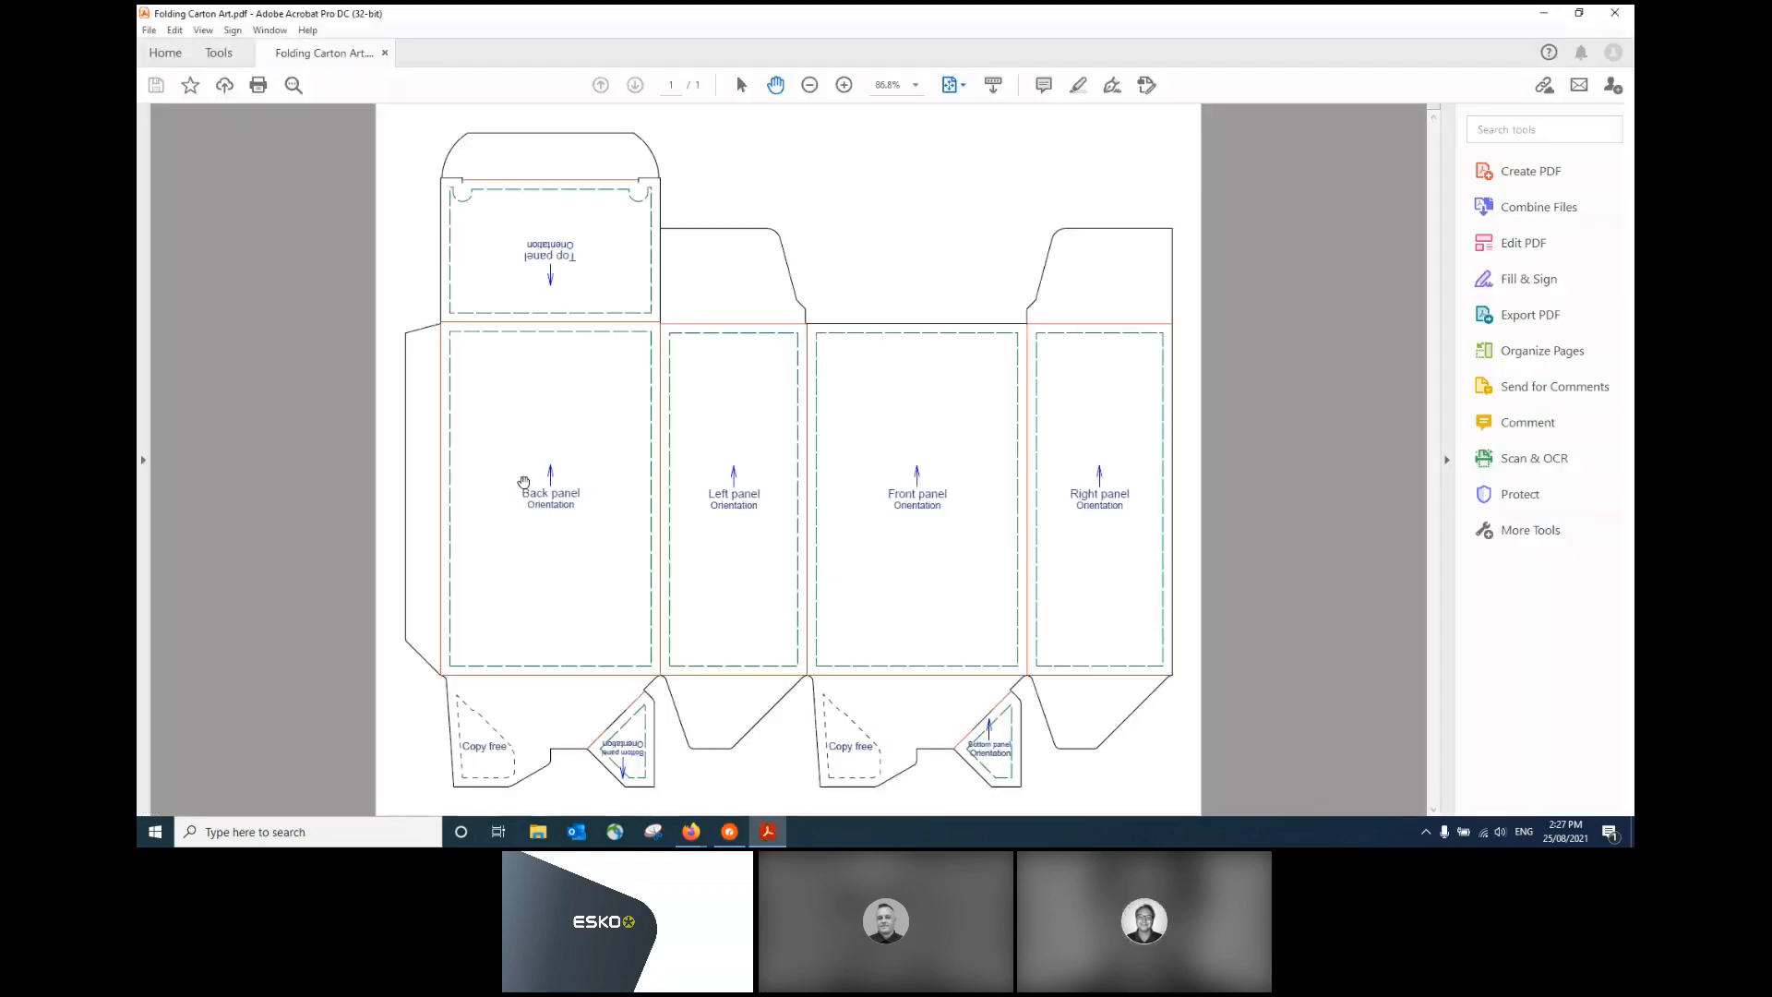
left_click(144, 460)
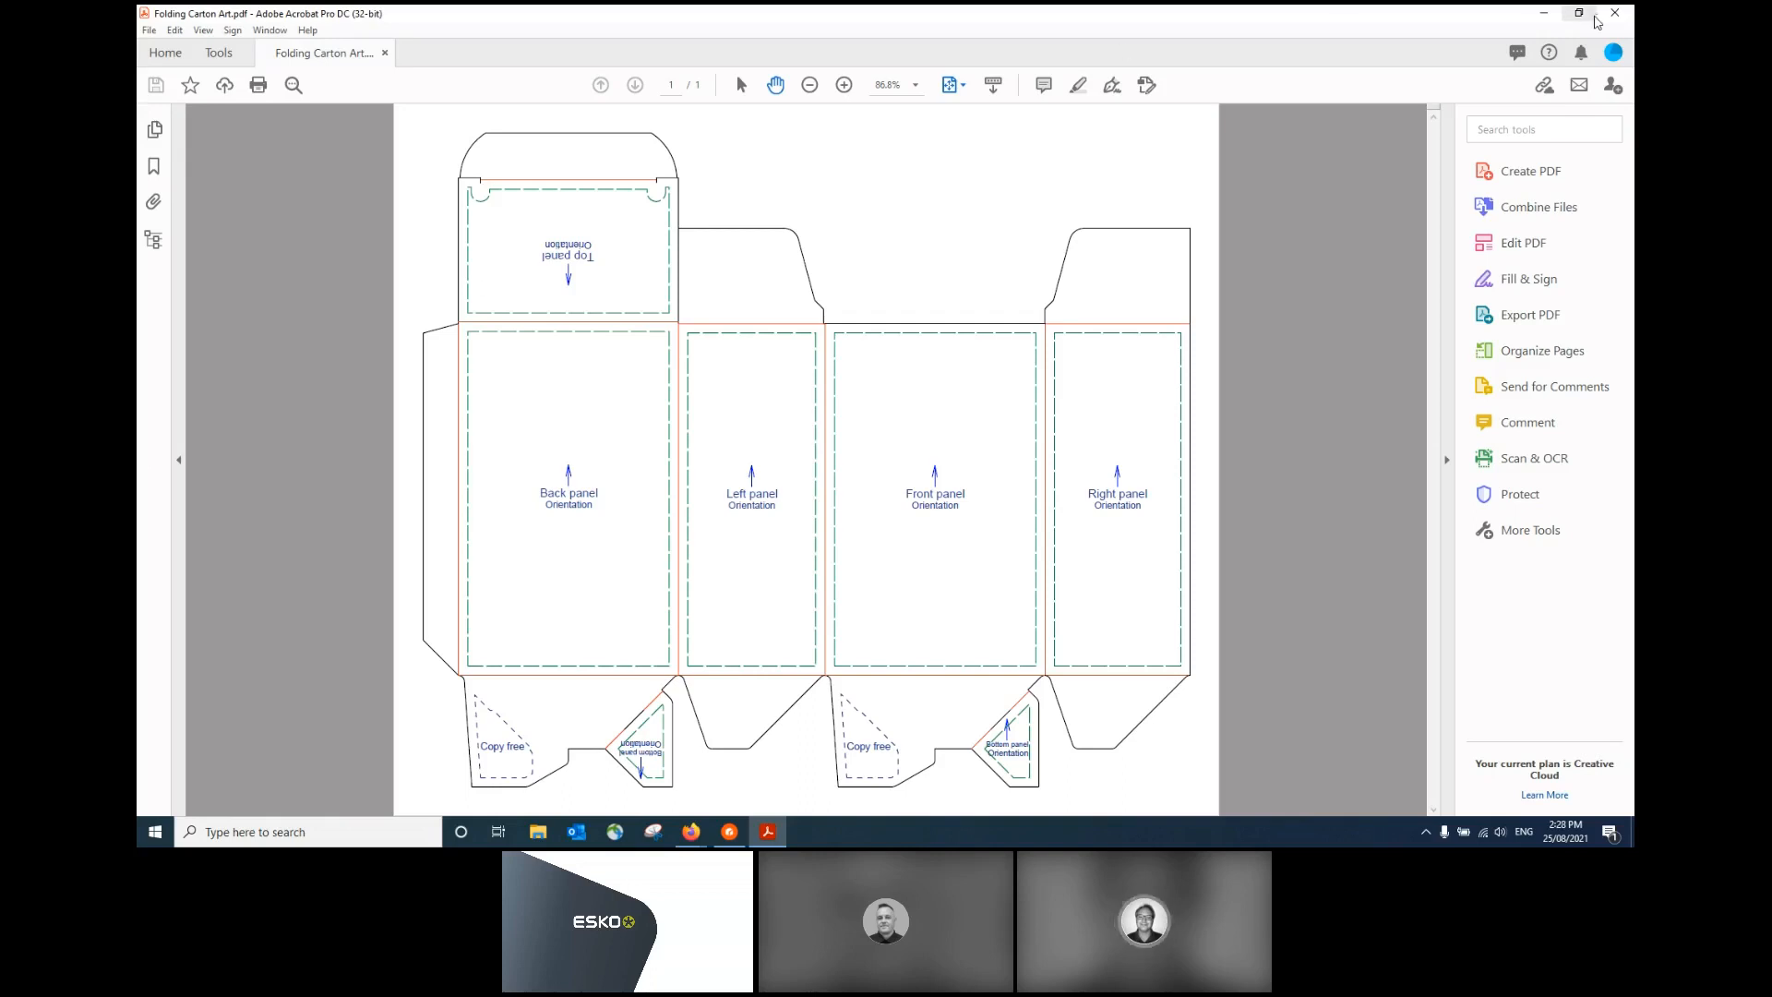
left_click(1614, 13)
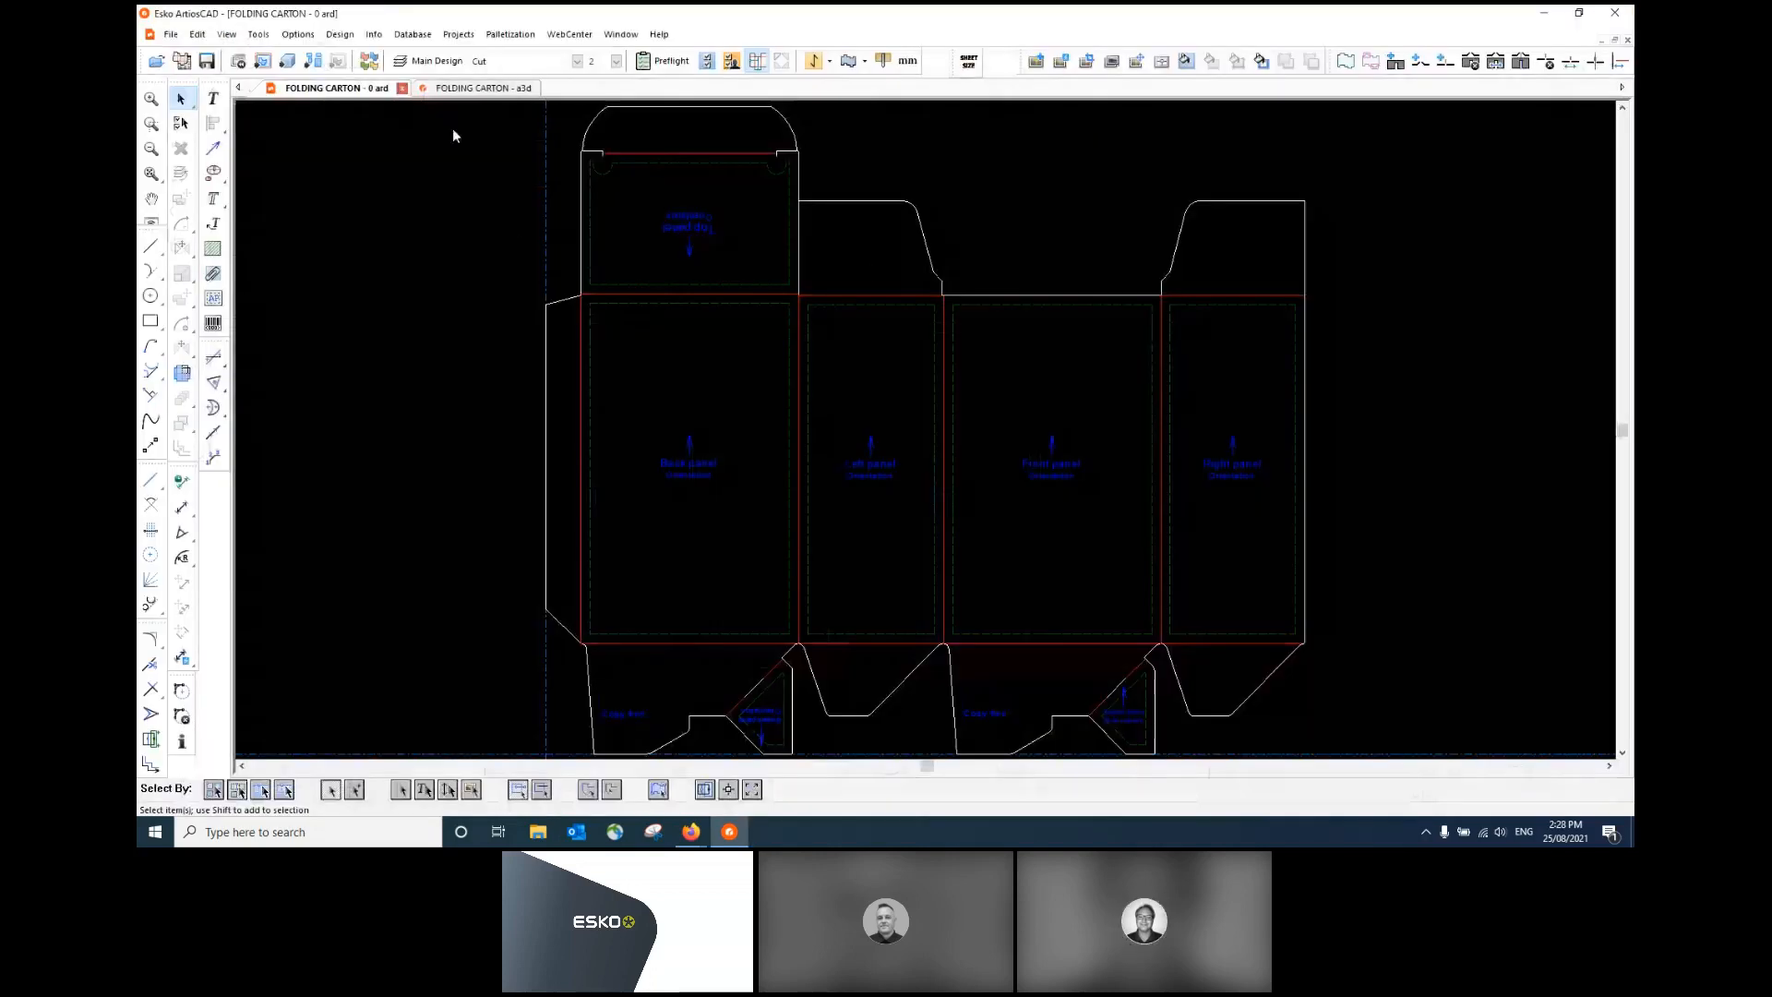
- Hide the Artwork Panels layer of the flat carton design
left_click(430, 61)
left_click(411, 197)
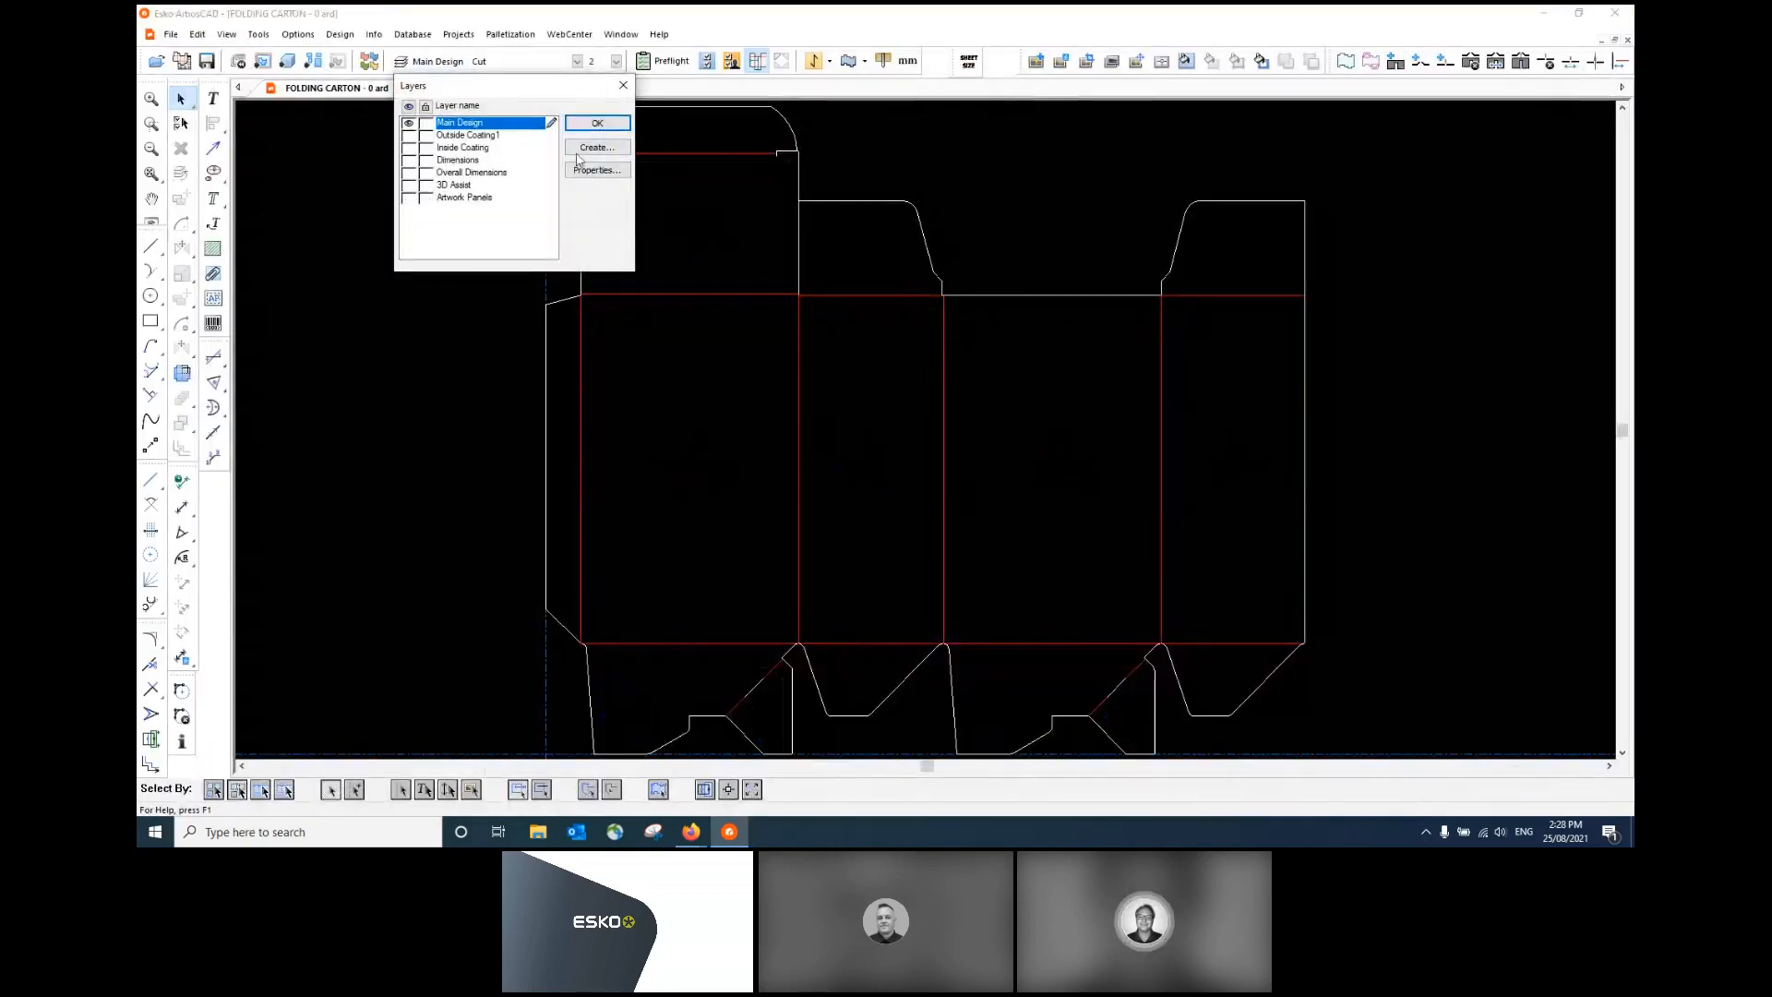
left_click(601, 124)
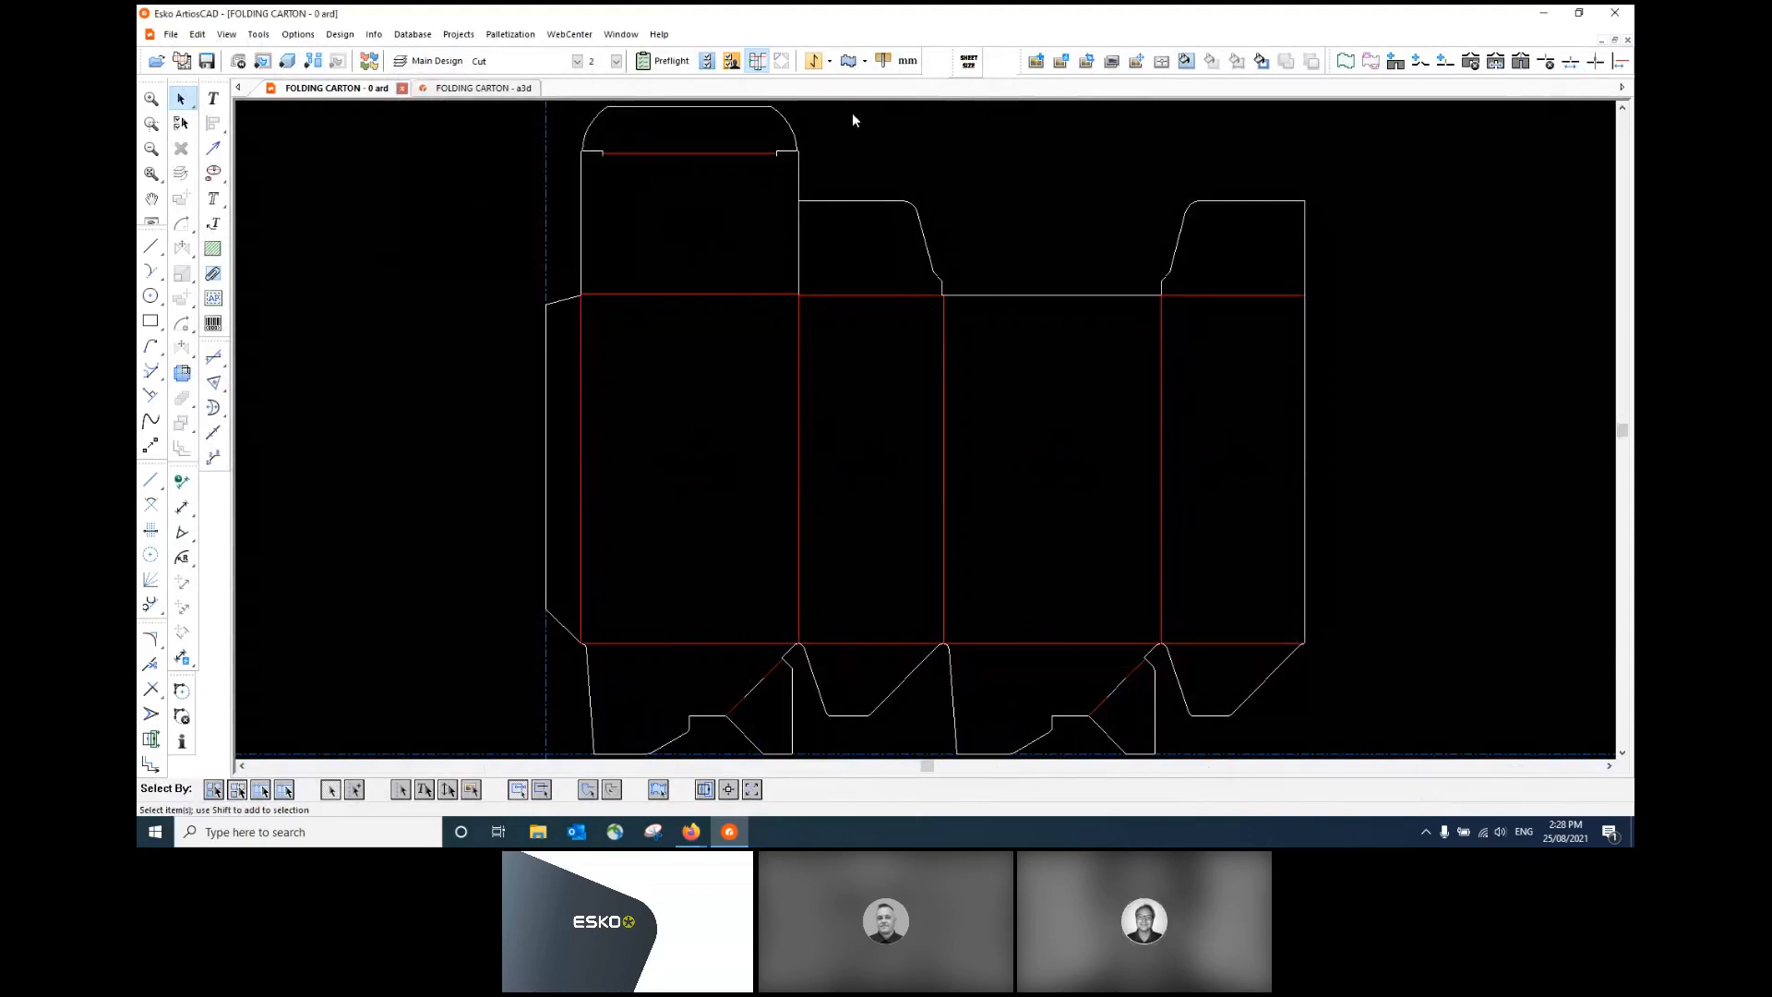
- Add Folding Carton Graphics.pdf from the 2021 Webinar Art folder and register it on the outside, clipped to the design outline
left_click(1036, 61)
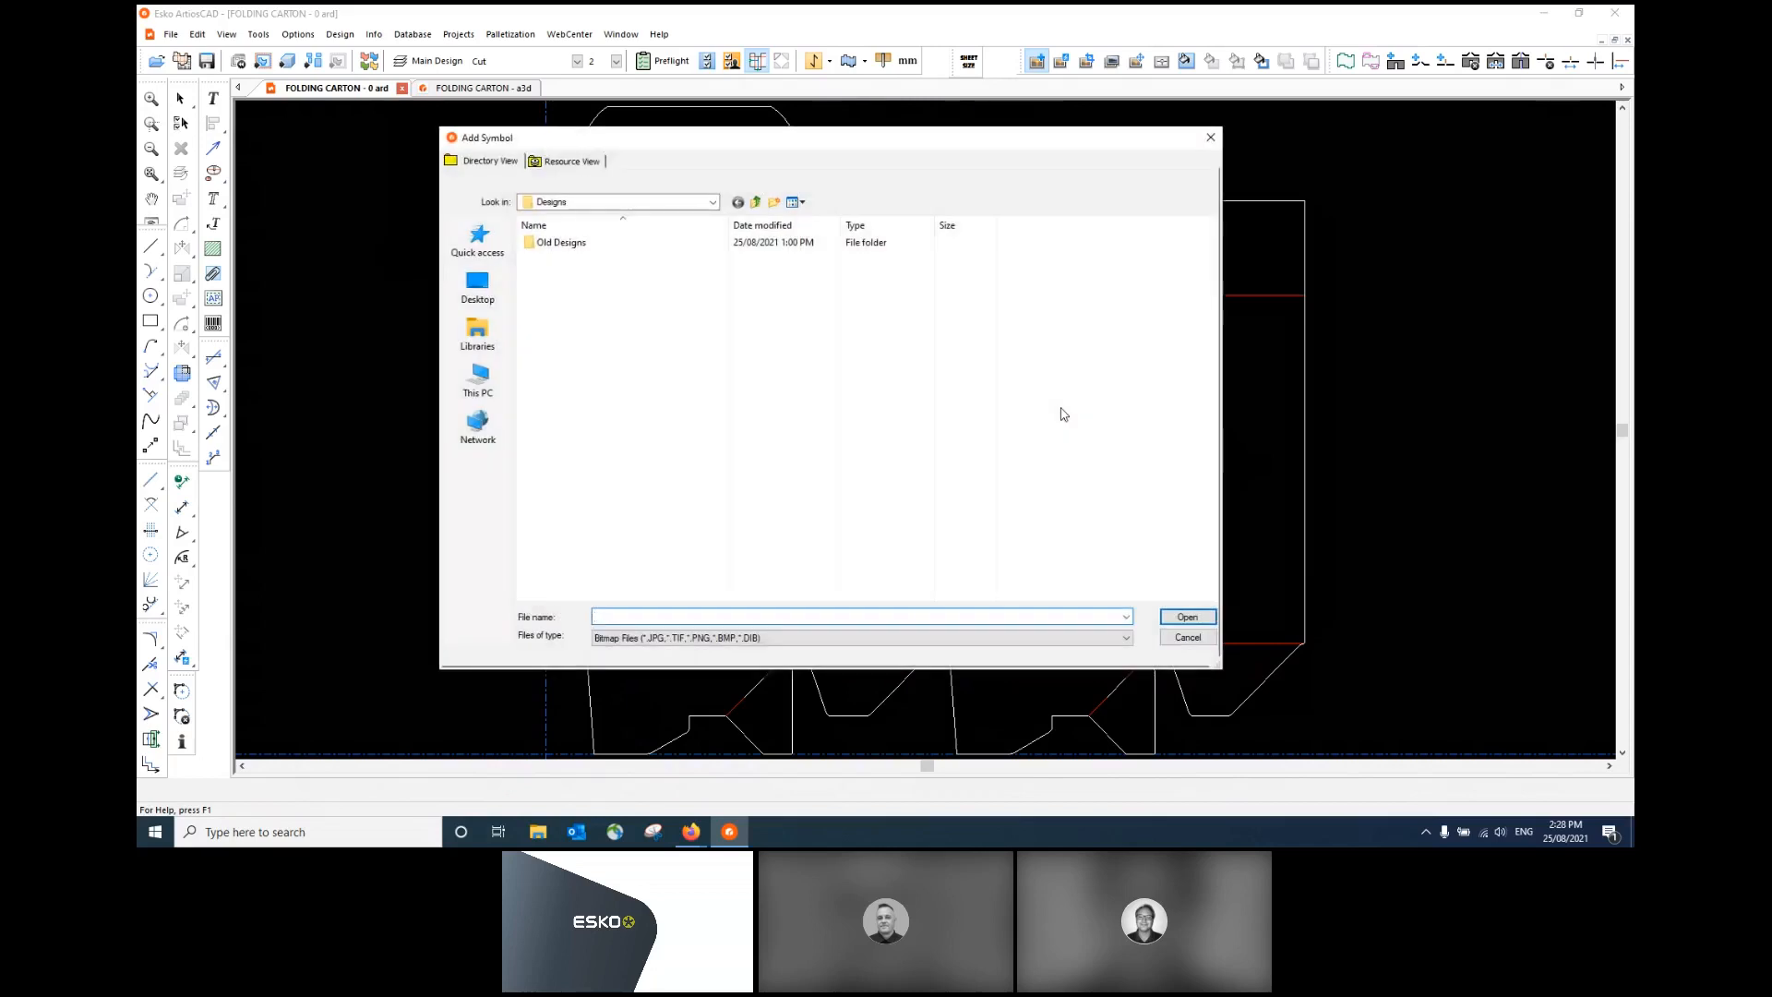
left_click(478, 286)
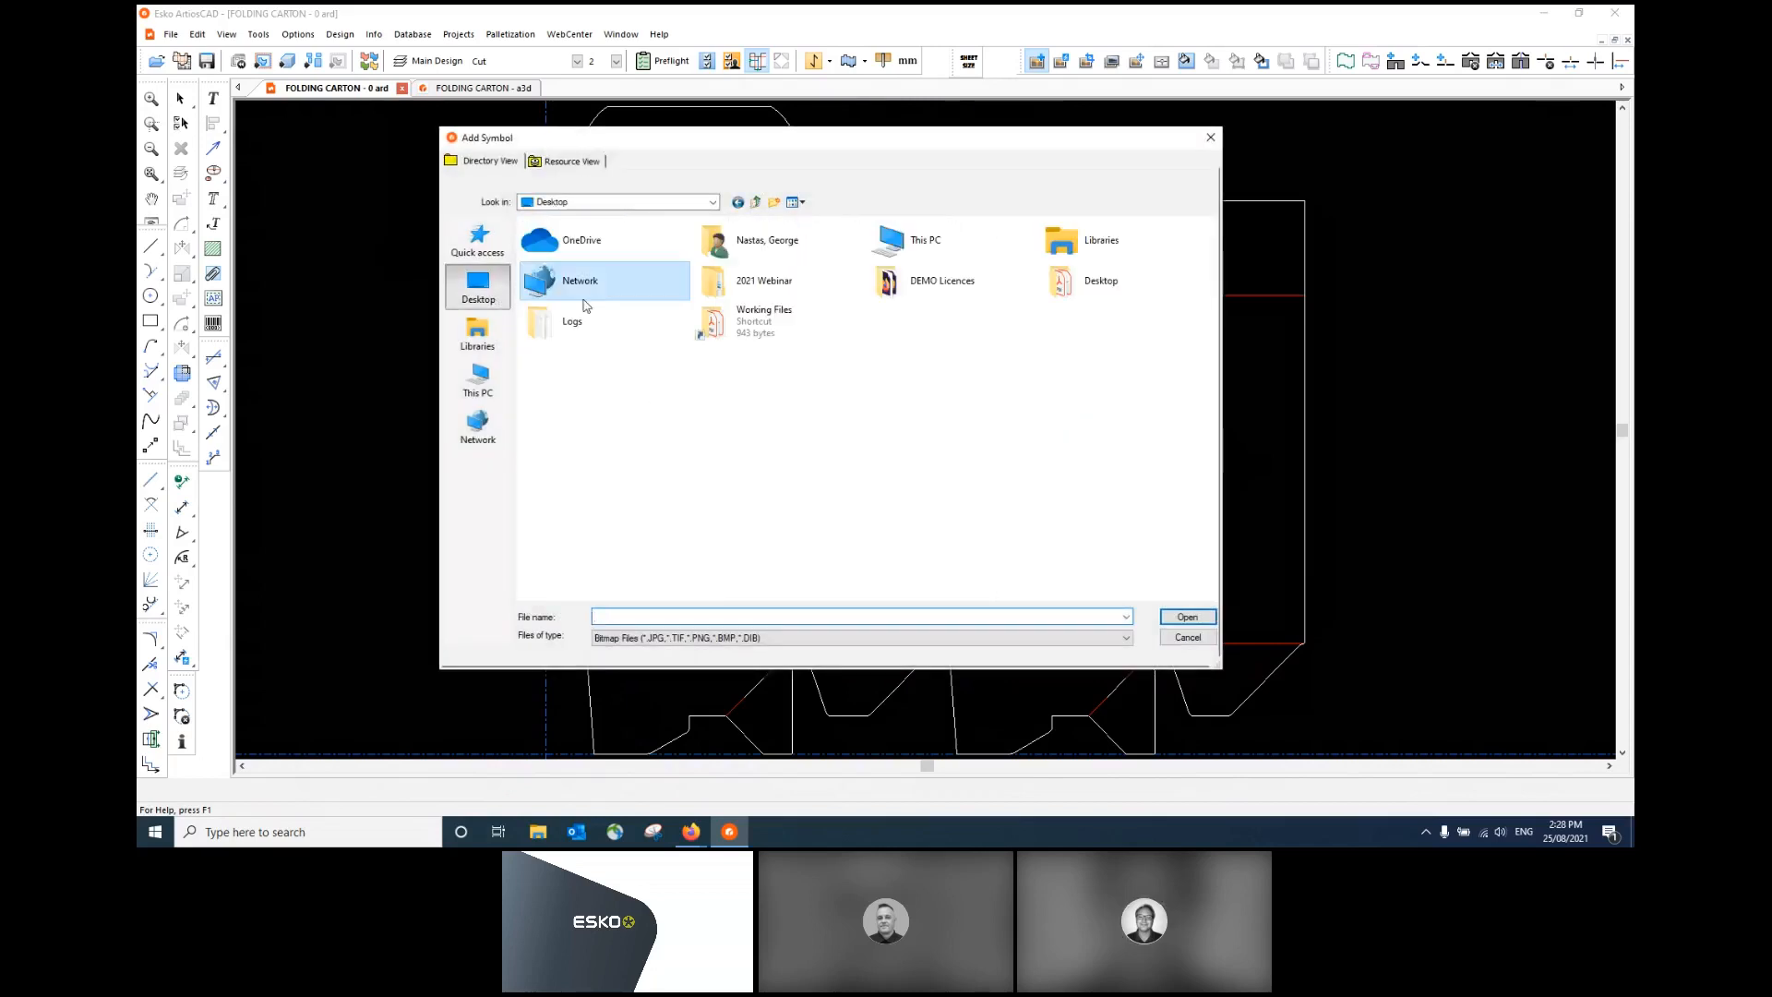
double_click(758, 281)
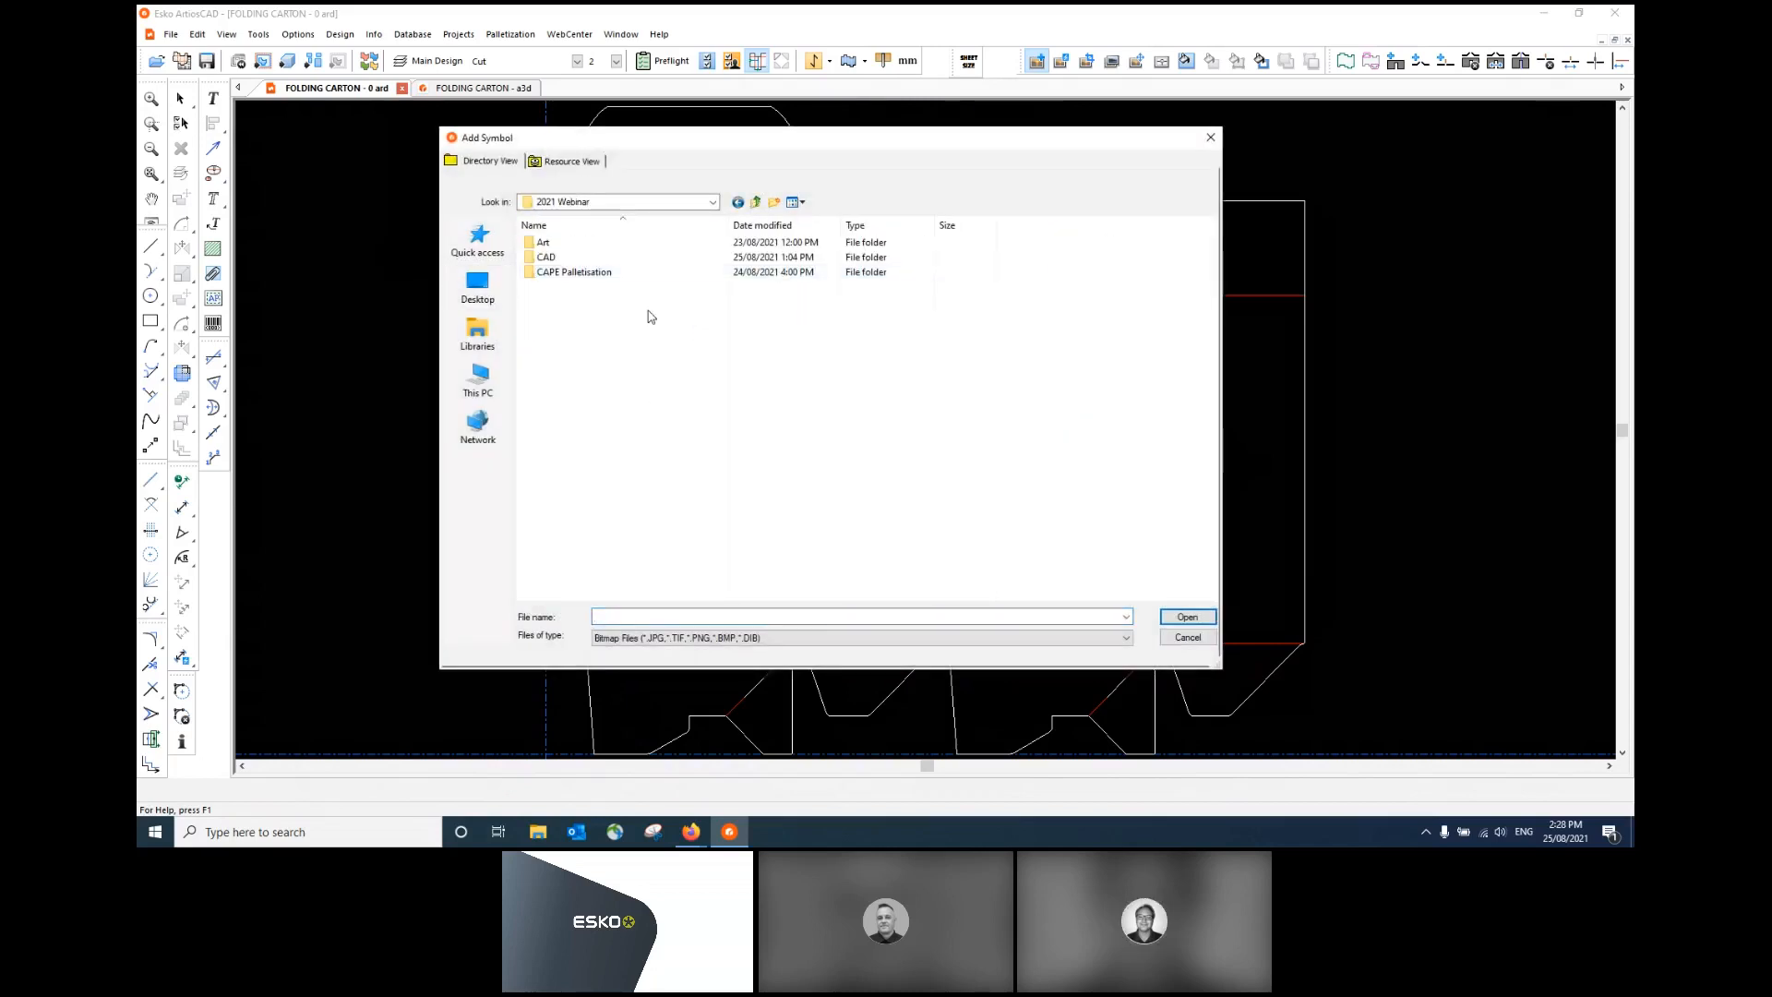
double_click(600, 243)
left_click(805, 639)
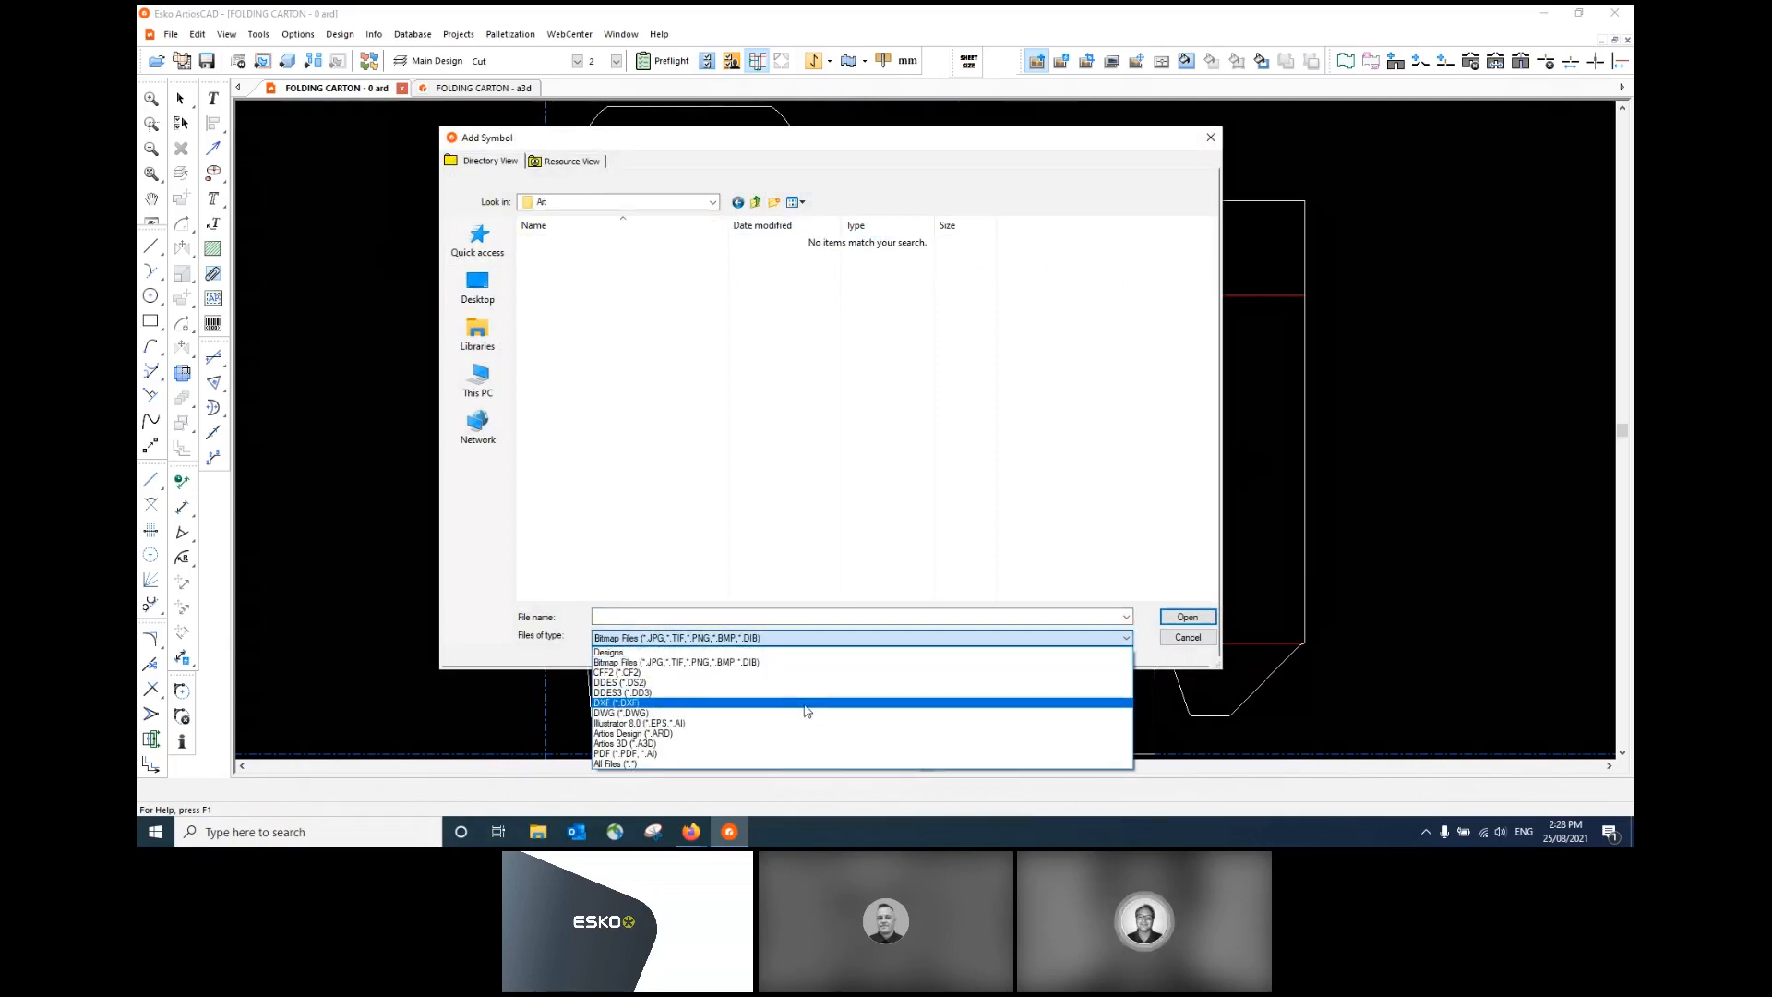
left_click(804, 753)
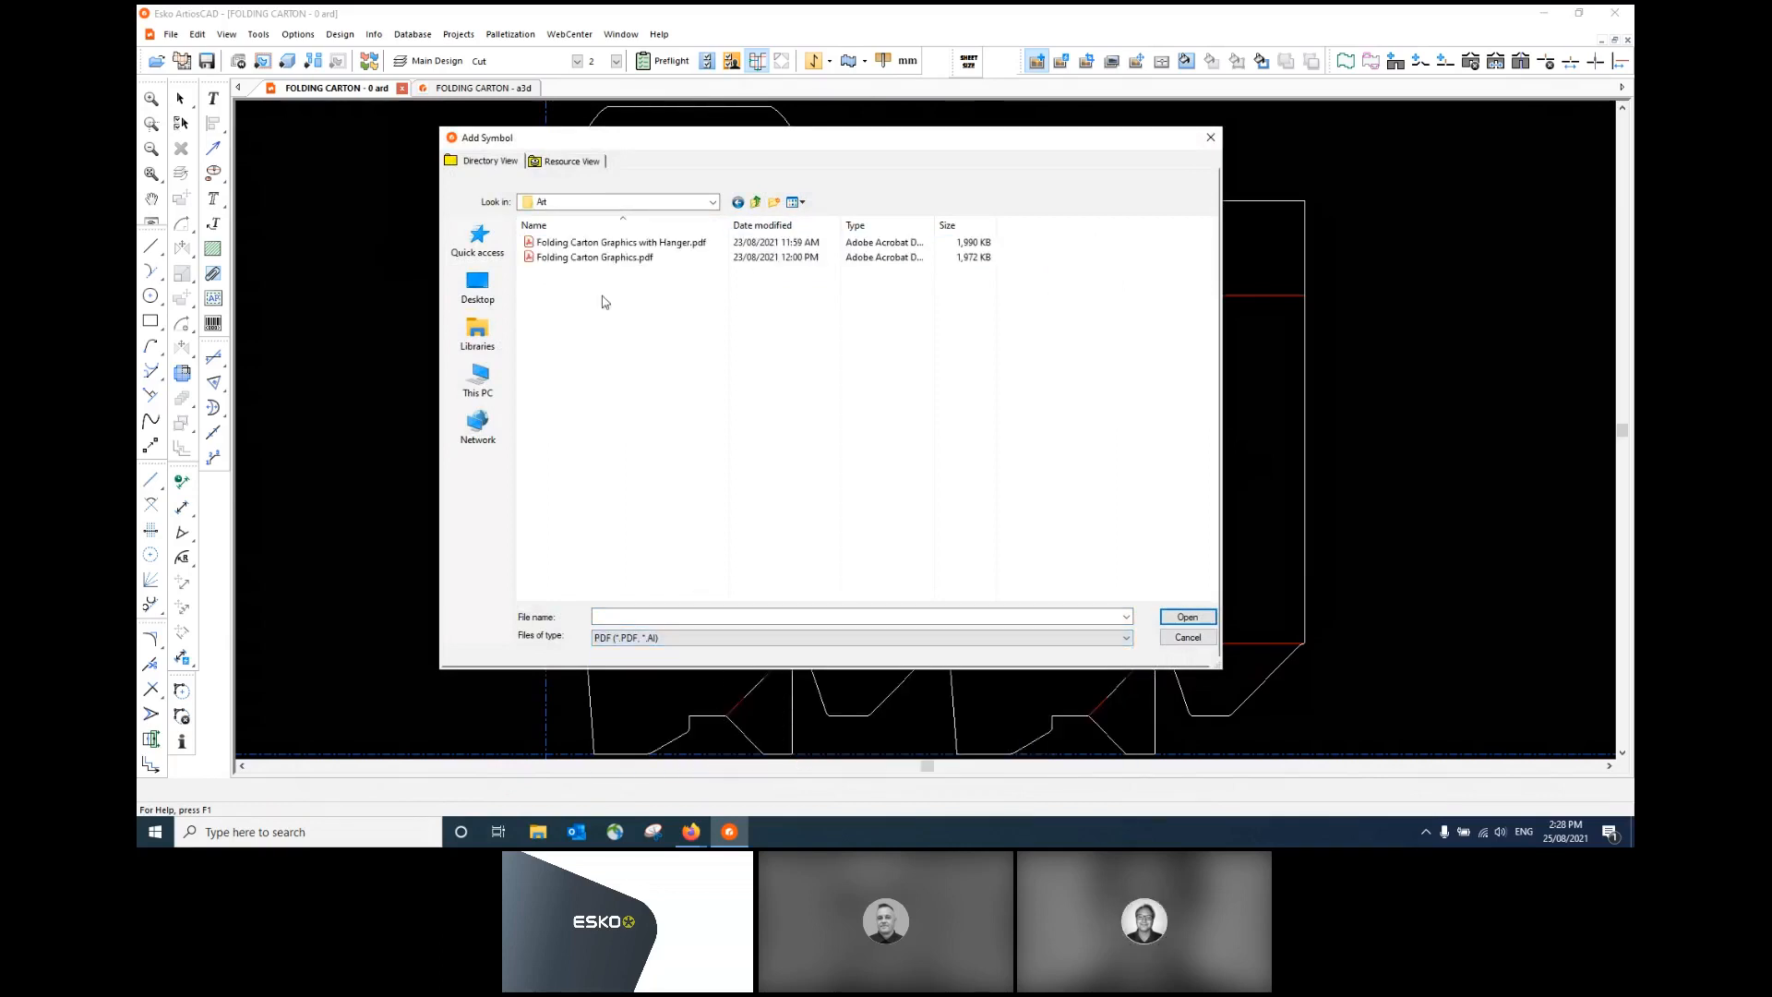
left_click(605, 258)
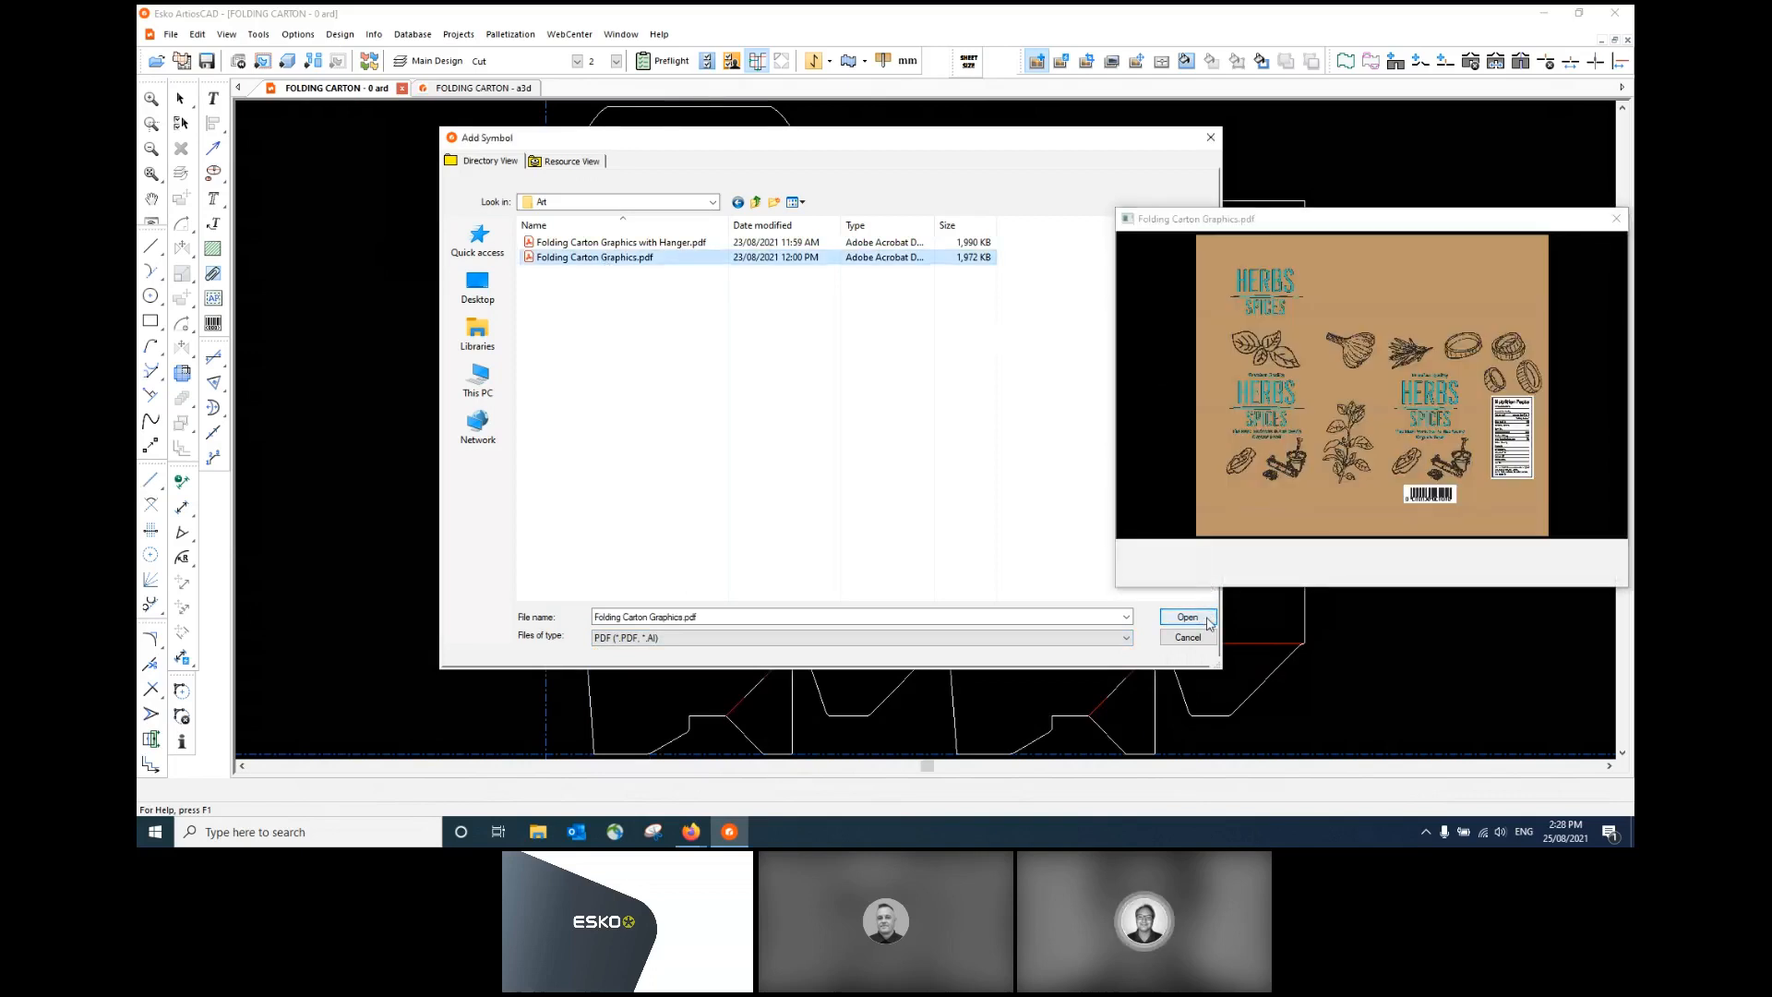
left_click(1205, 621)
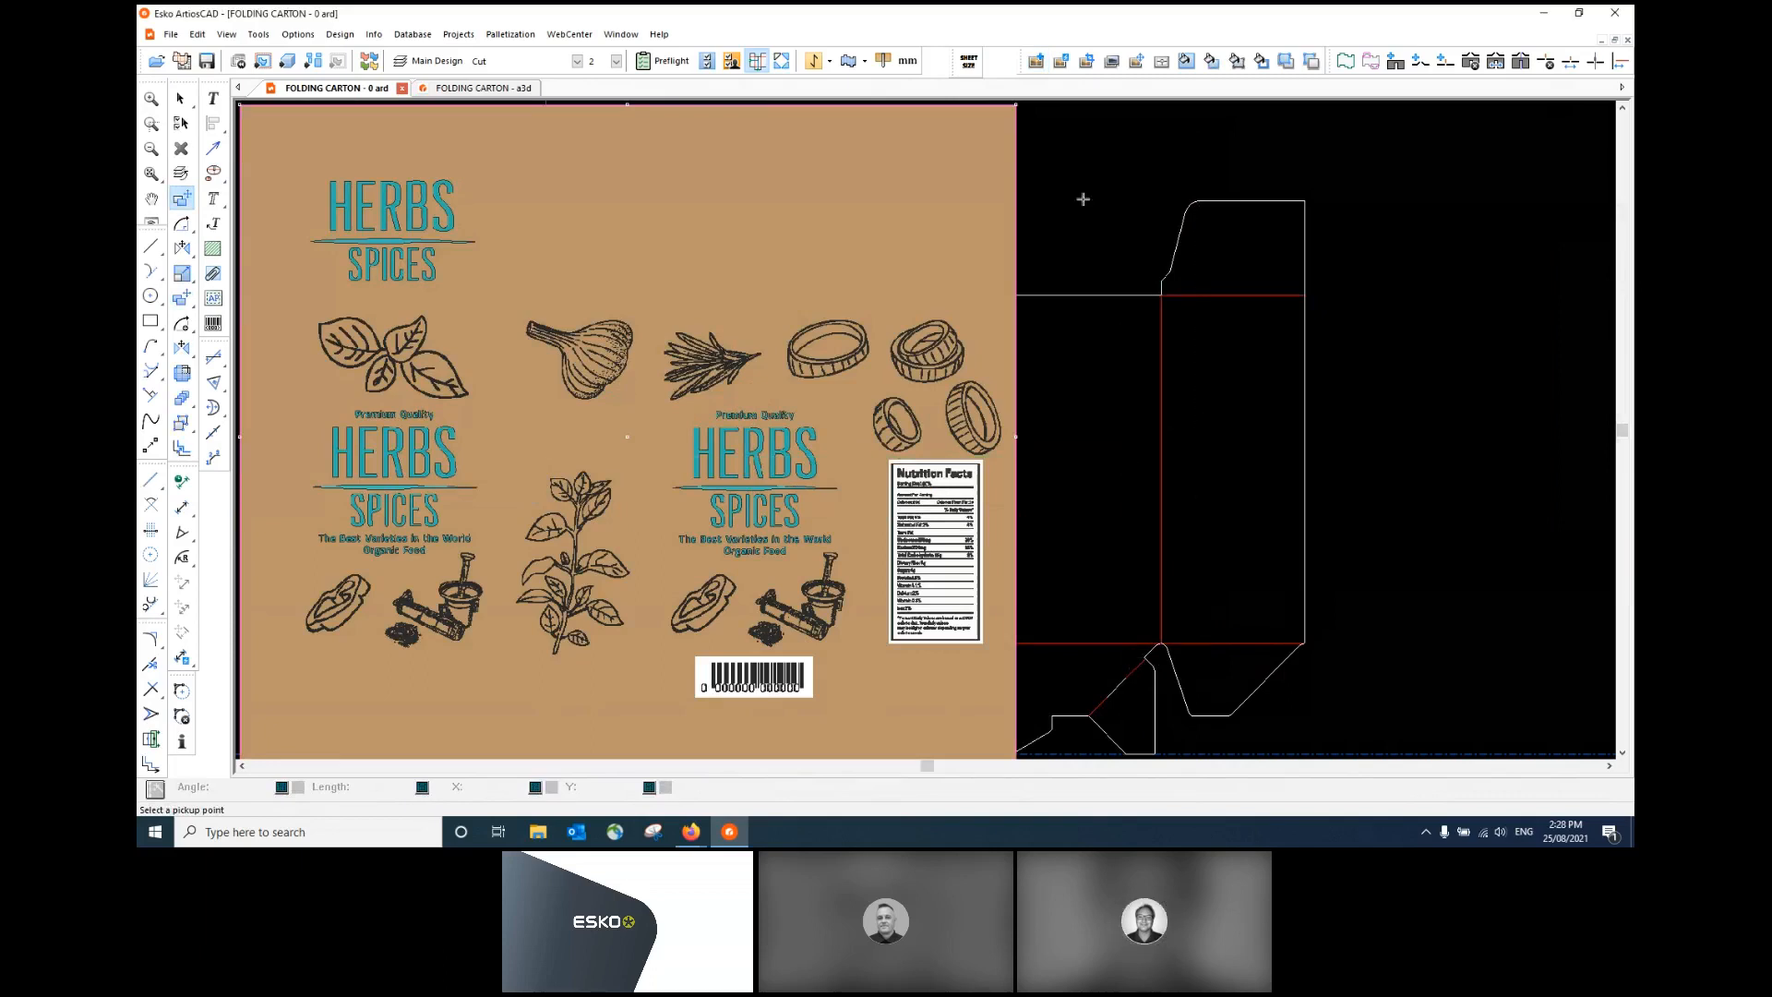
left_click(1060, 58)
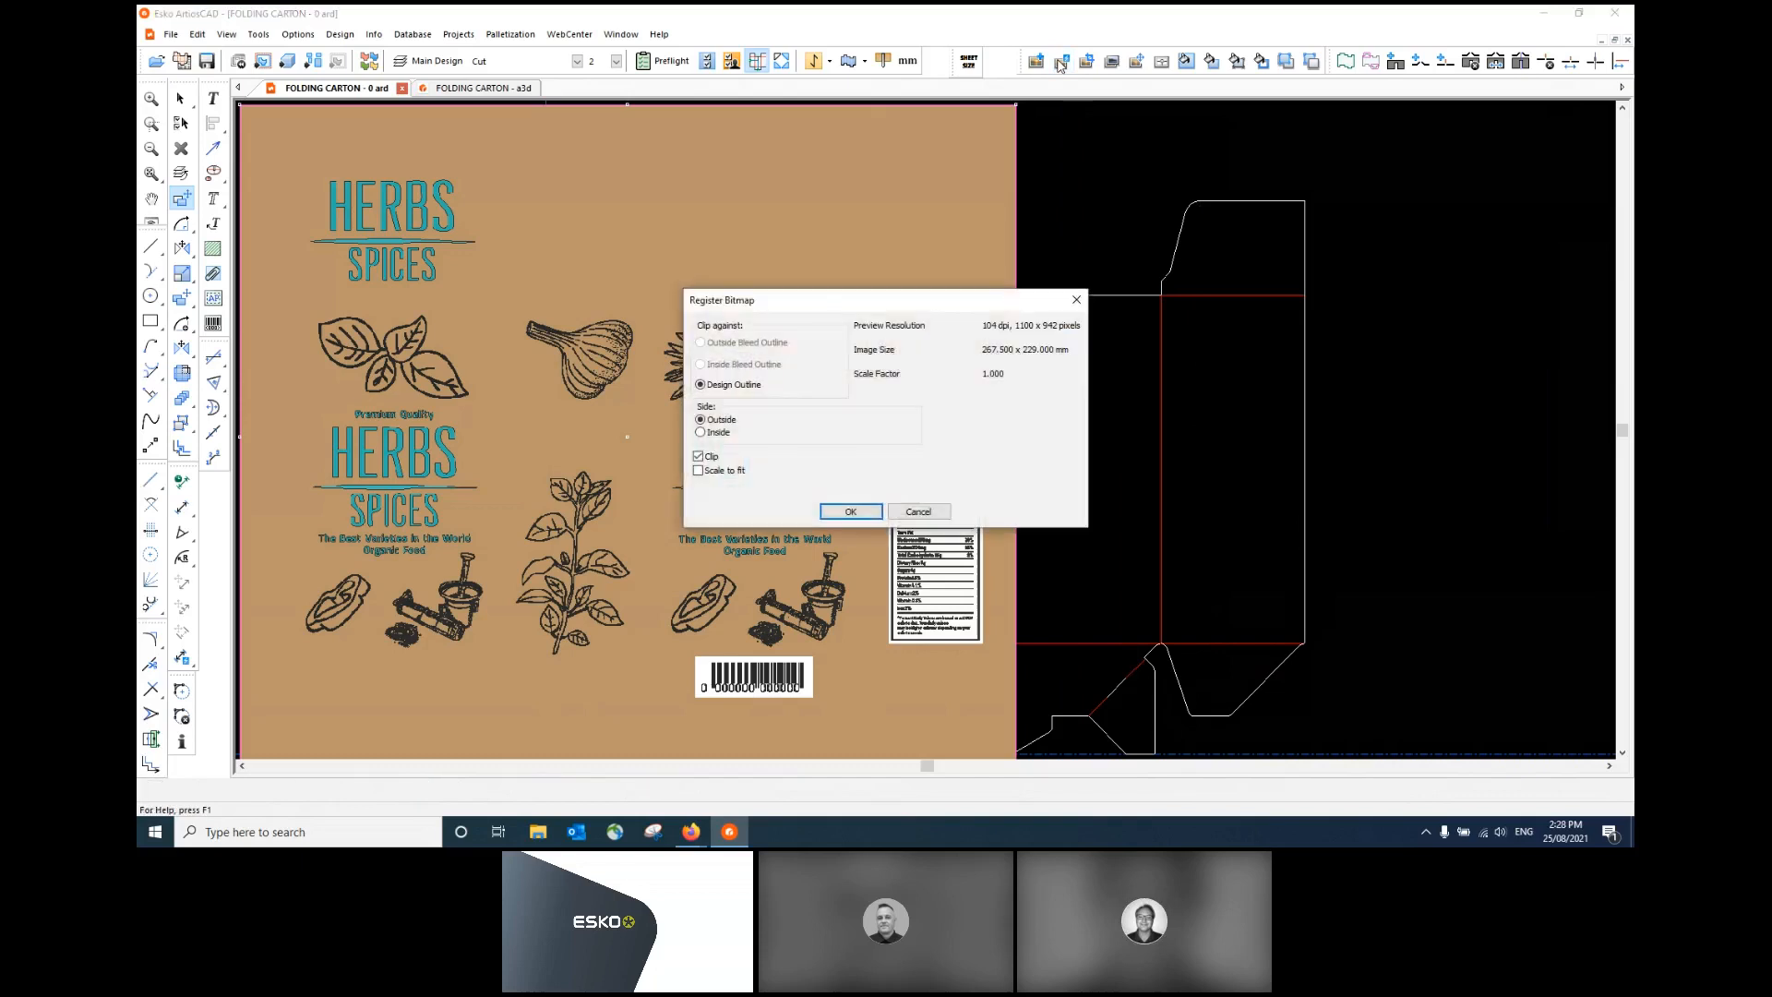
left_click(855, 515)
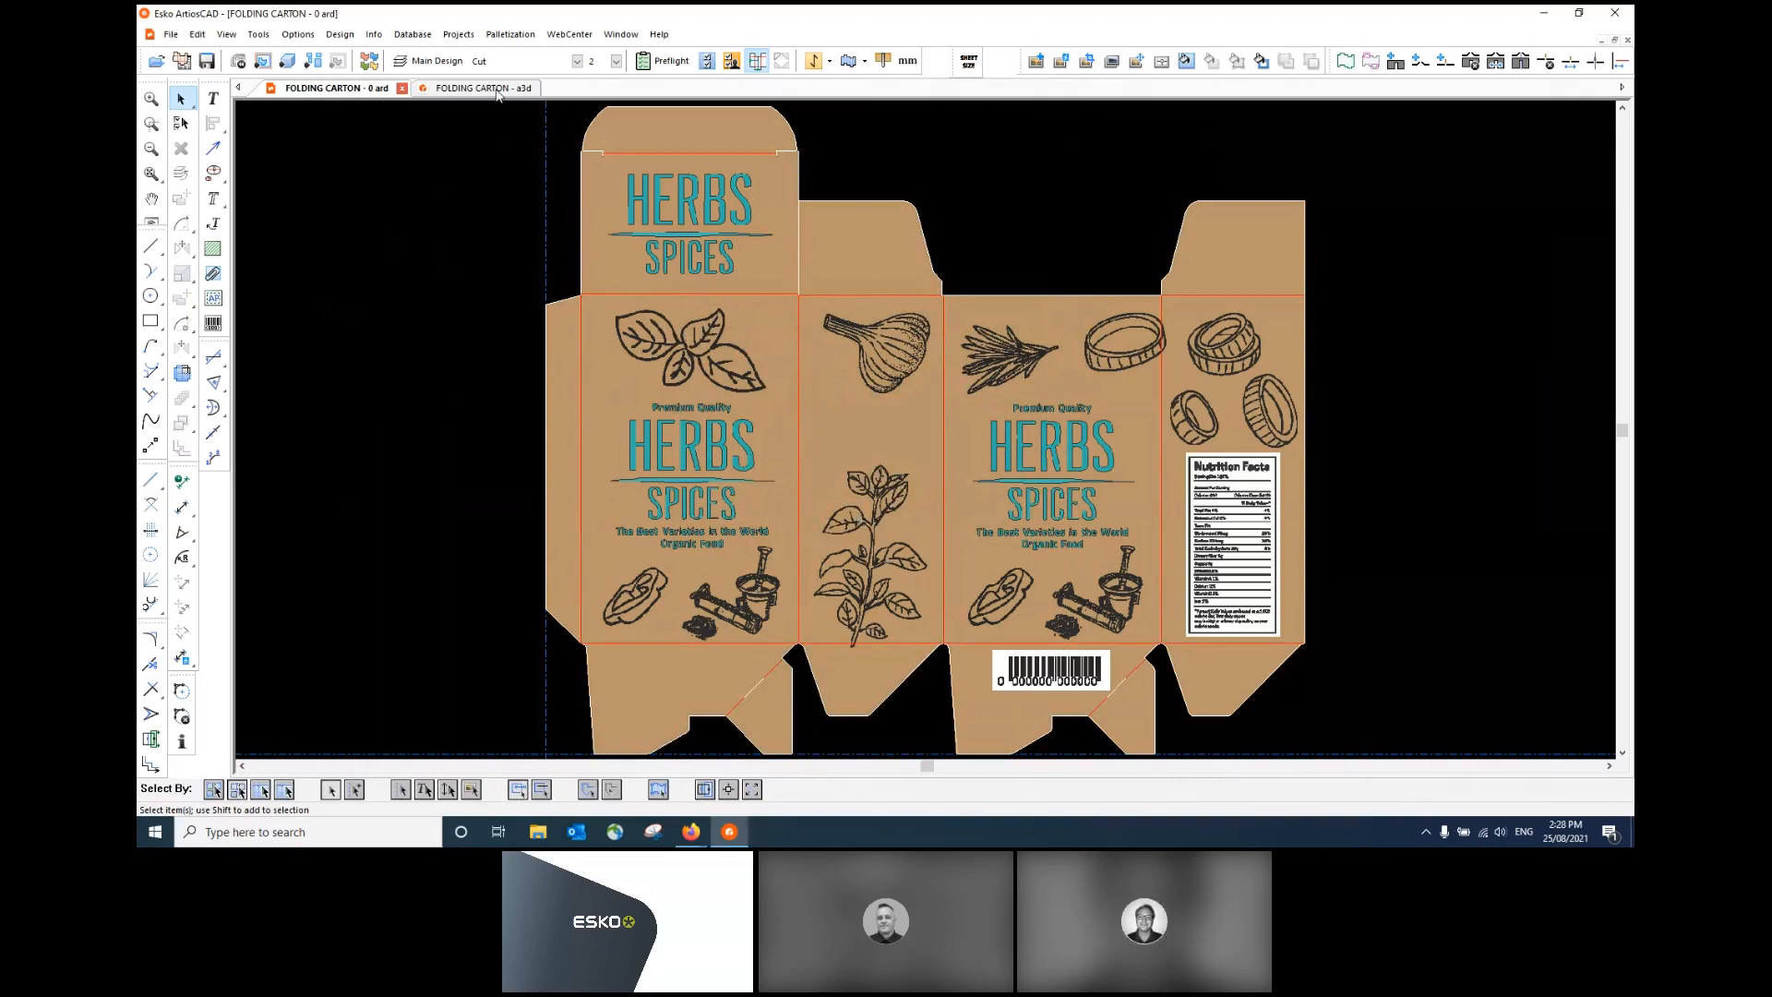
- Update the existing 3D carton from the decorated flat design using the previous fold angles, and rotate it to show more of its nutrition panel side
left_click(288, 63)
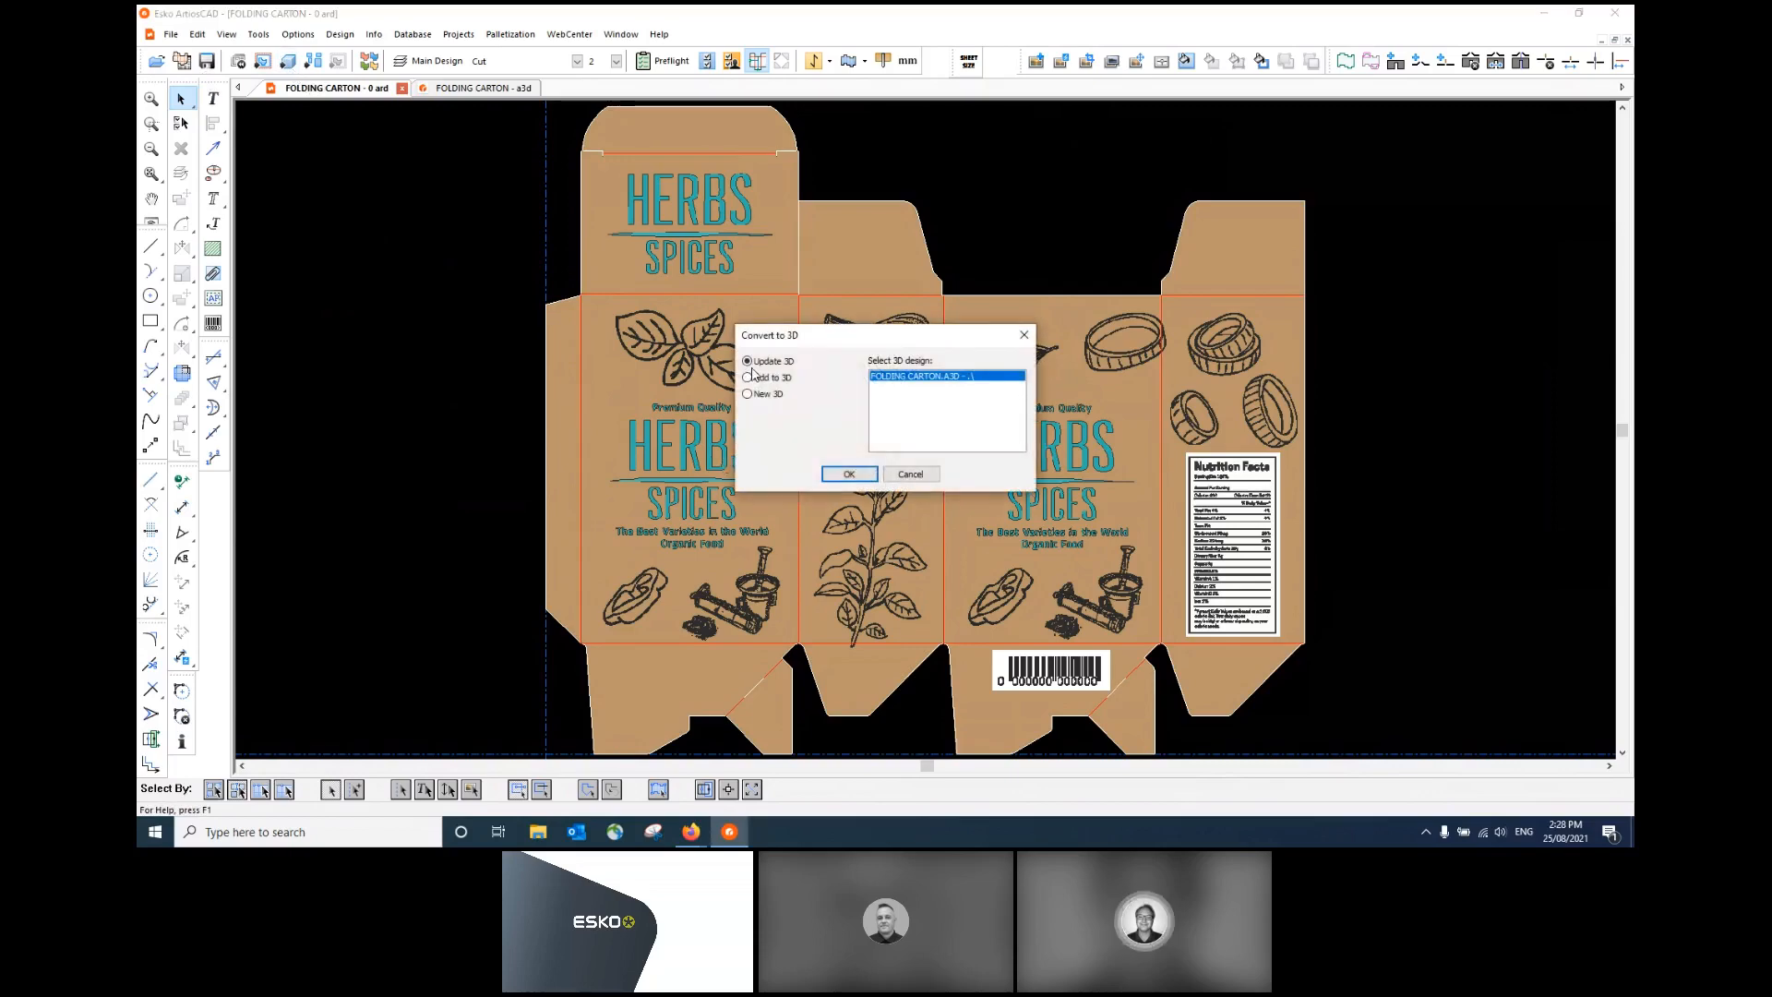
left_click(831, 472)
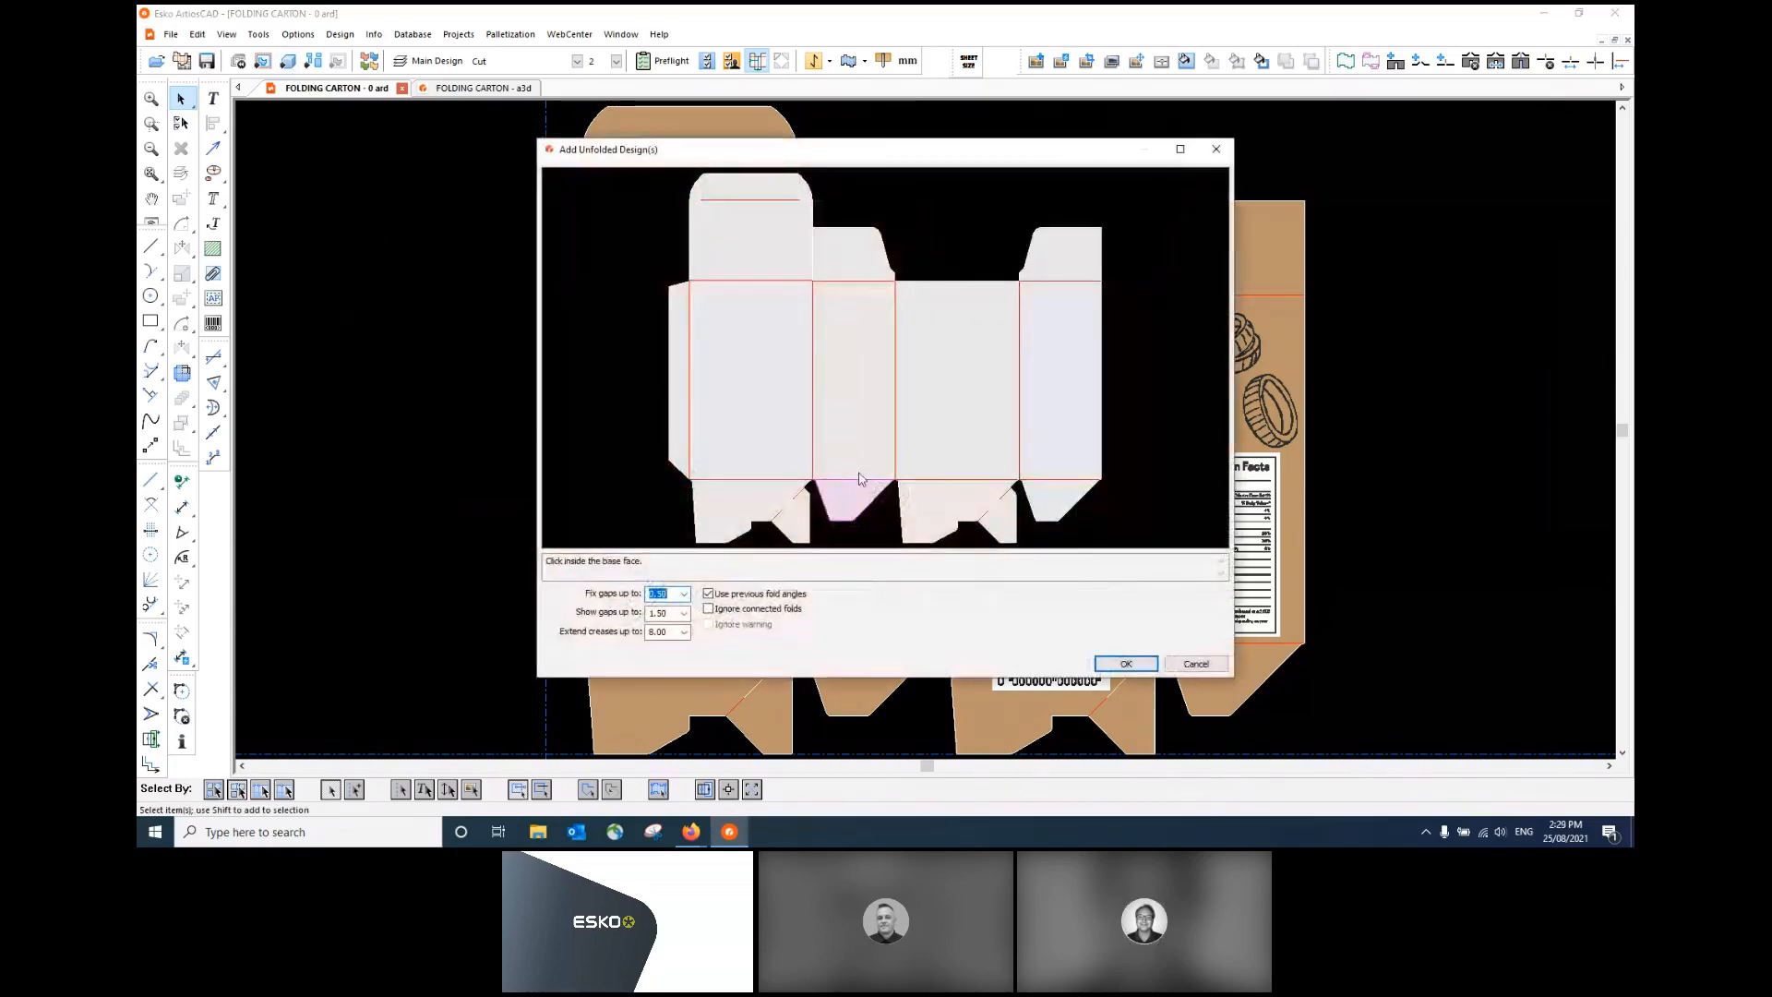
left_click(1108, 664)
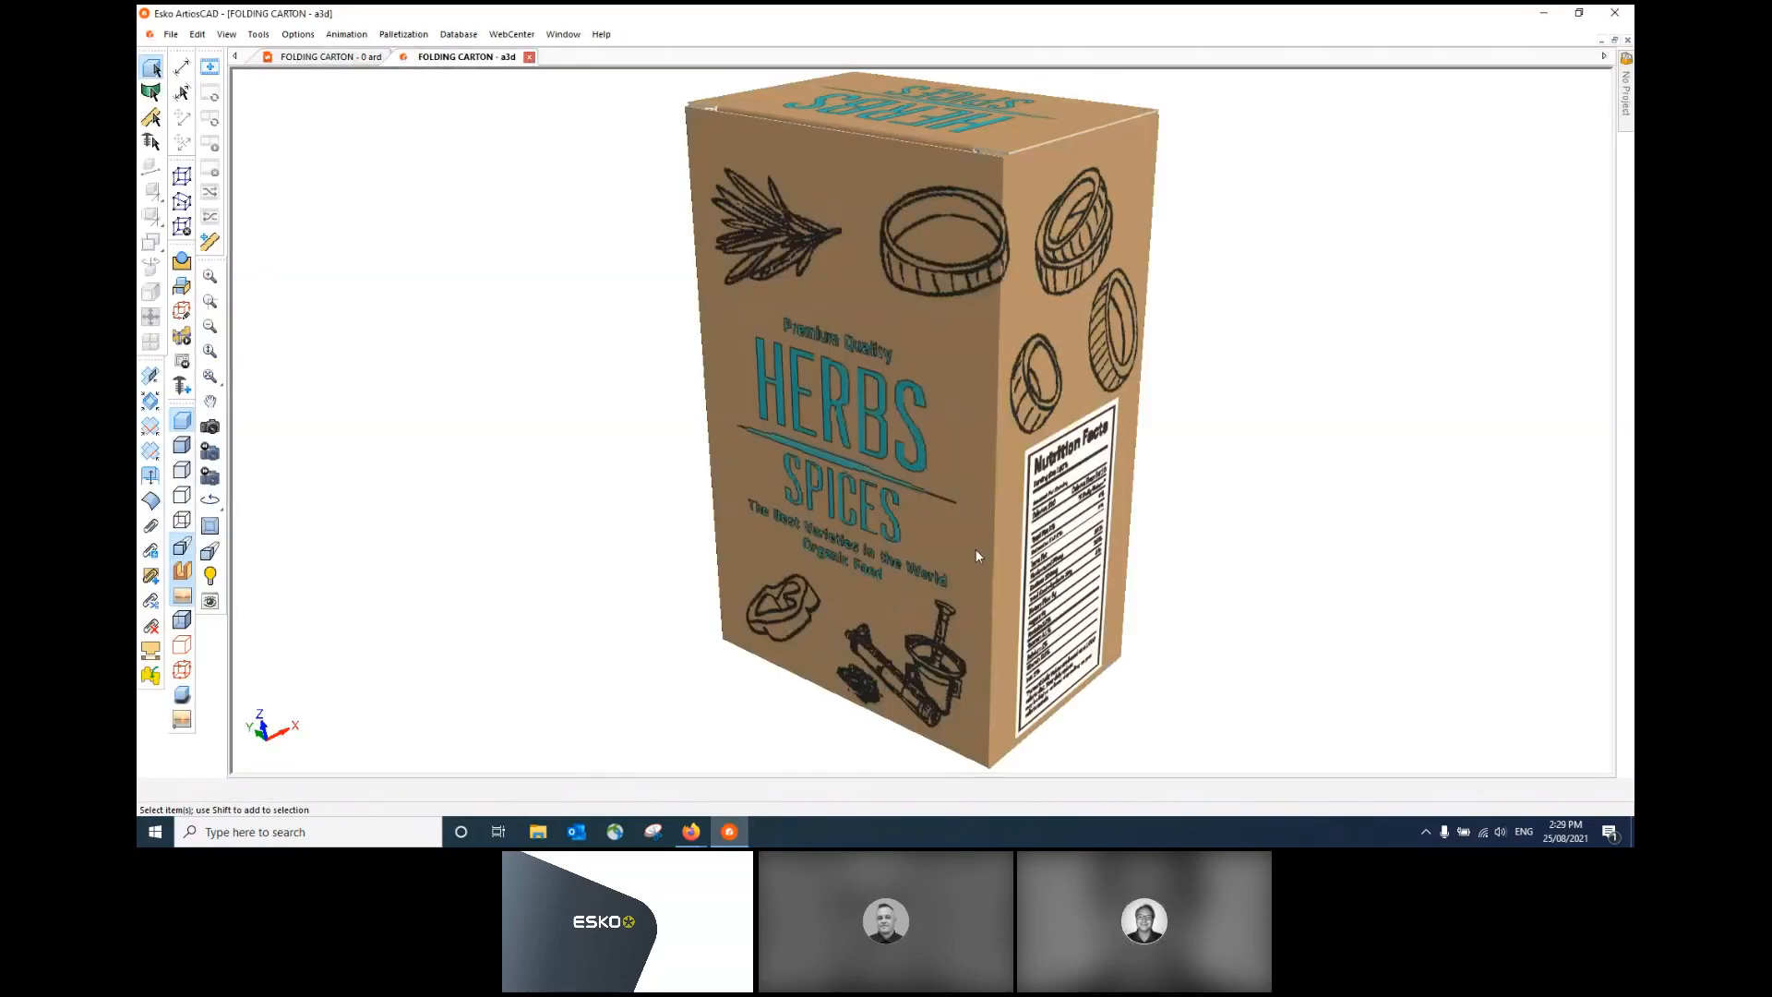
left_click(210, 427)
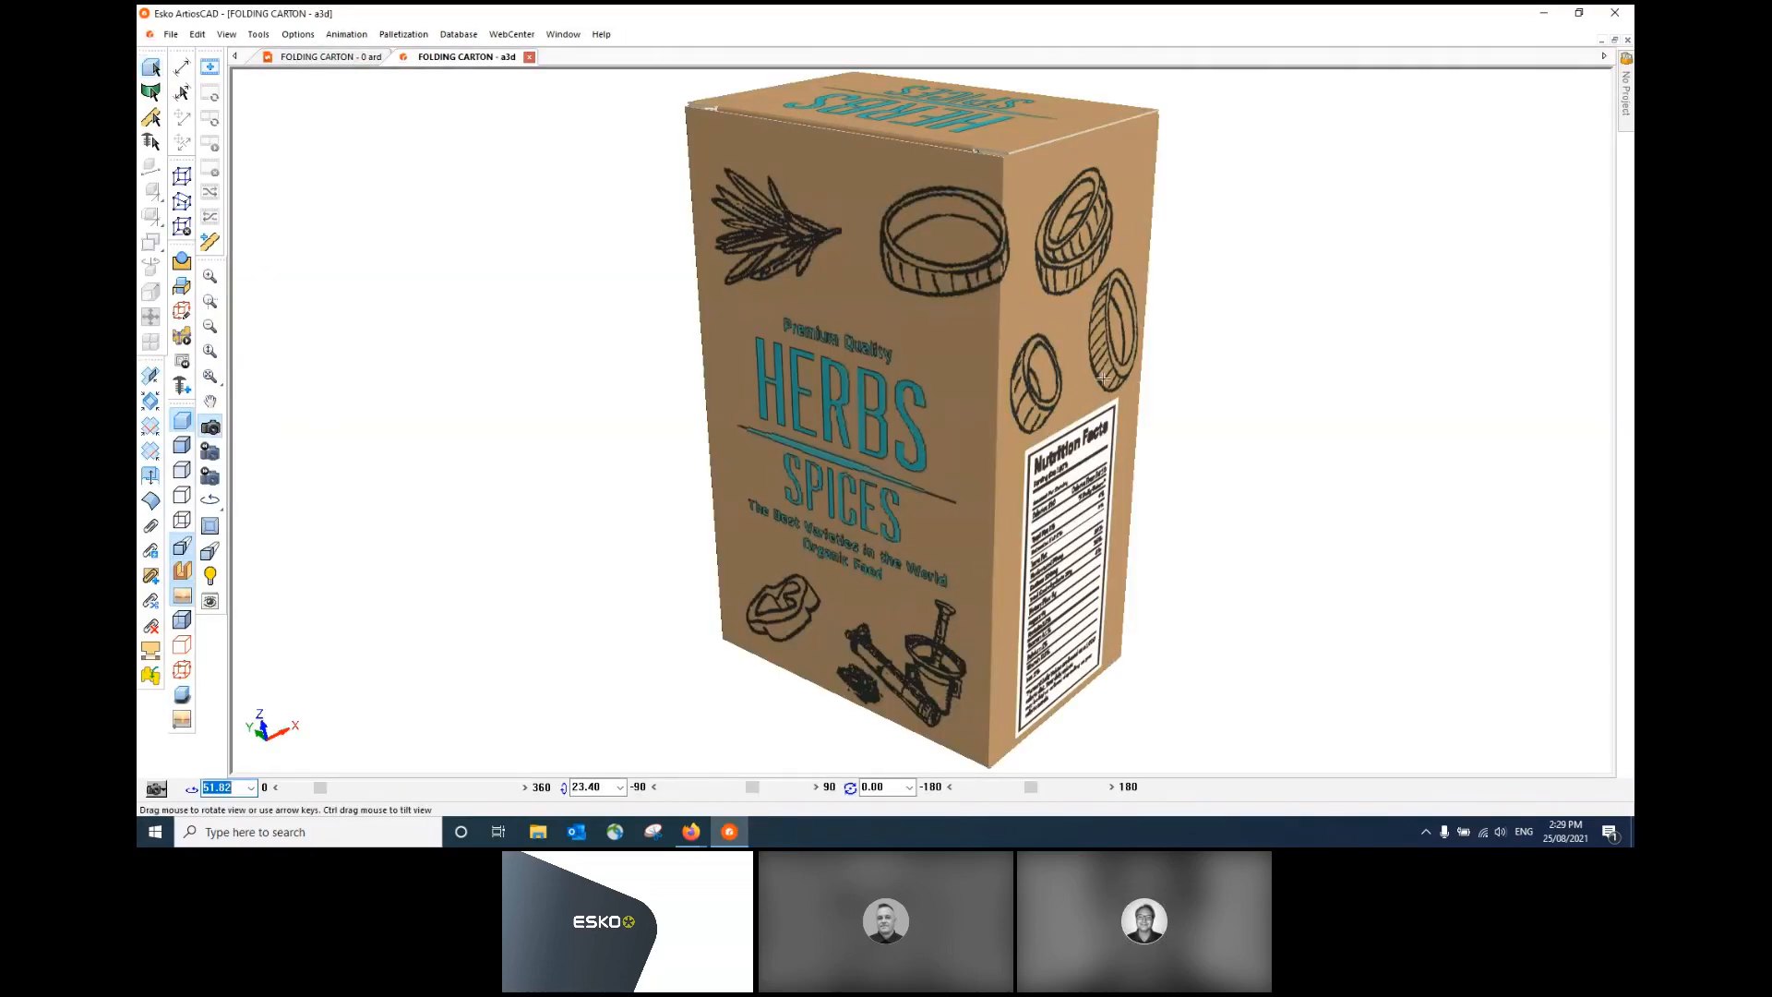
left_click_drag(960, 424, 1049, 378)
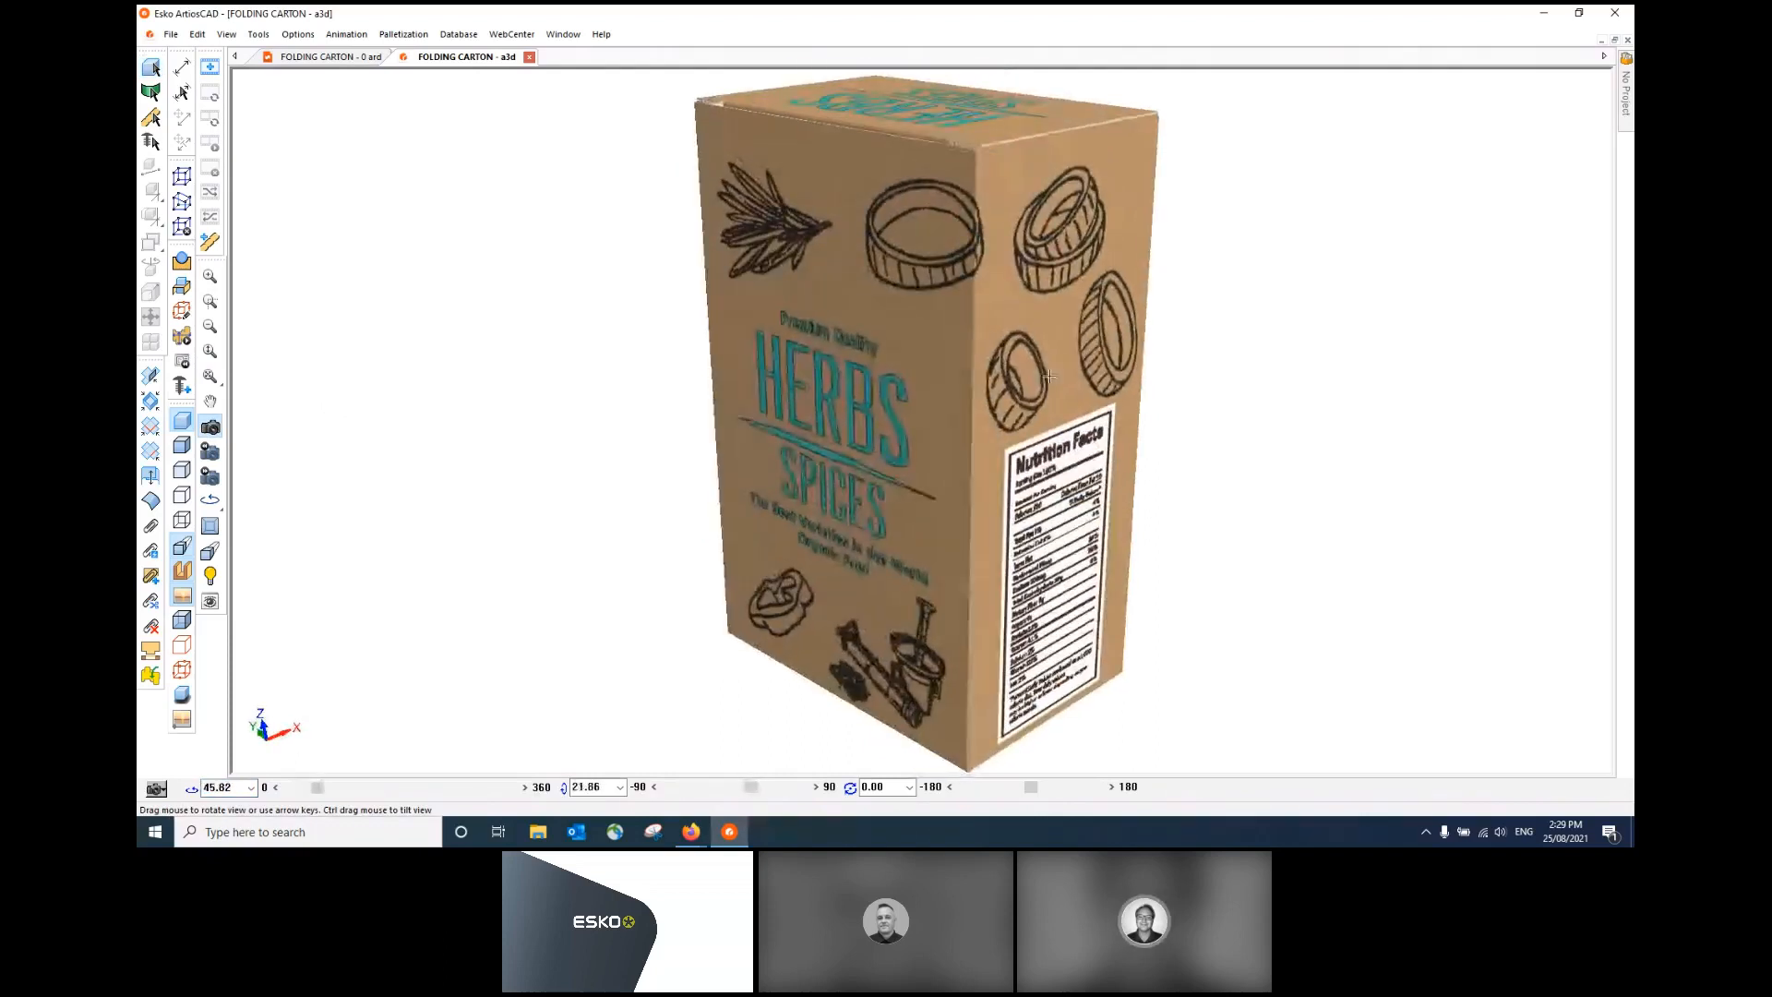
key("Escape")
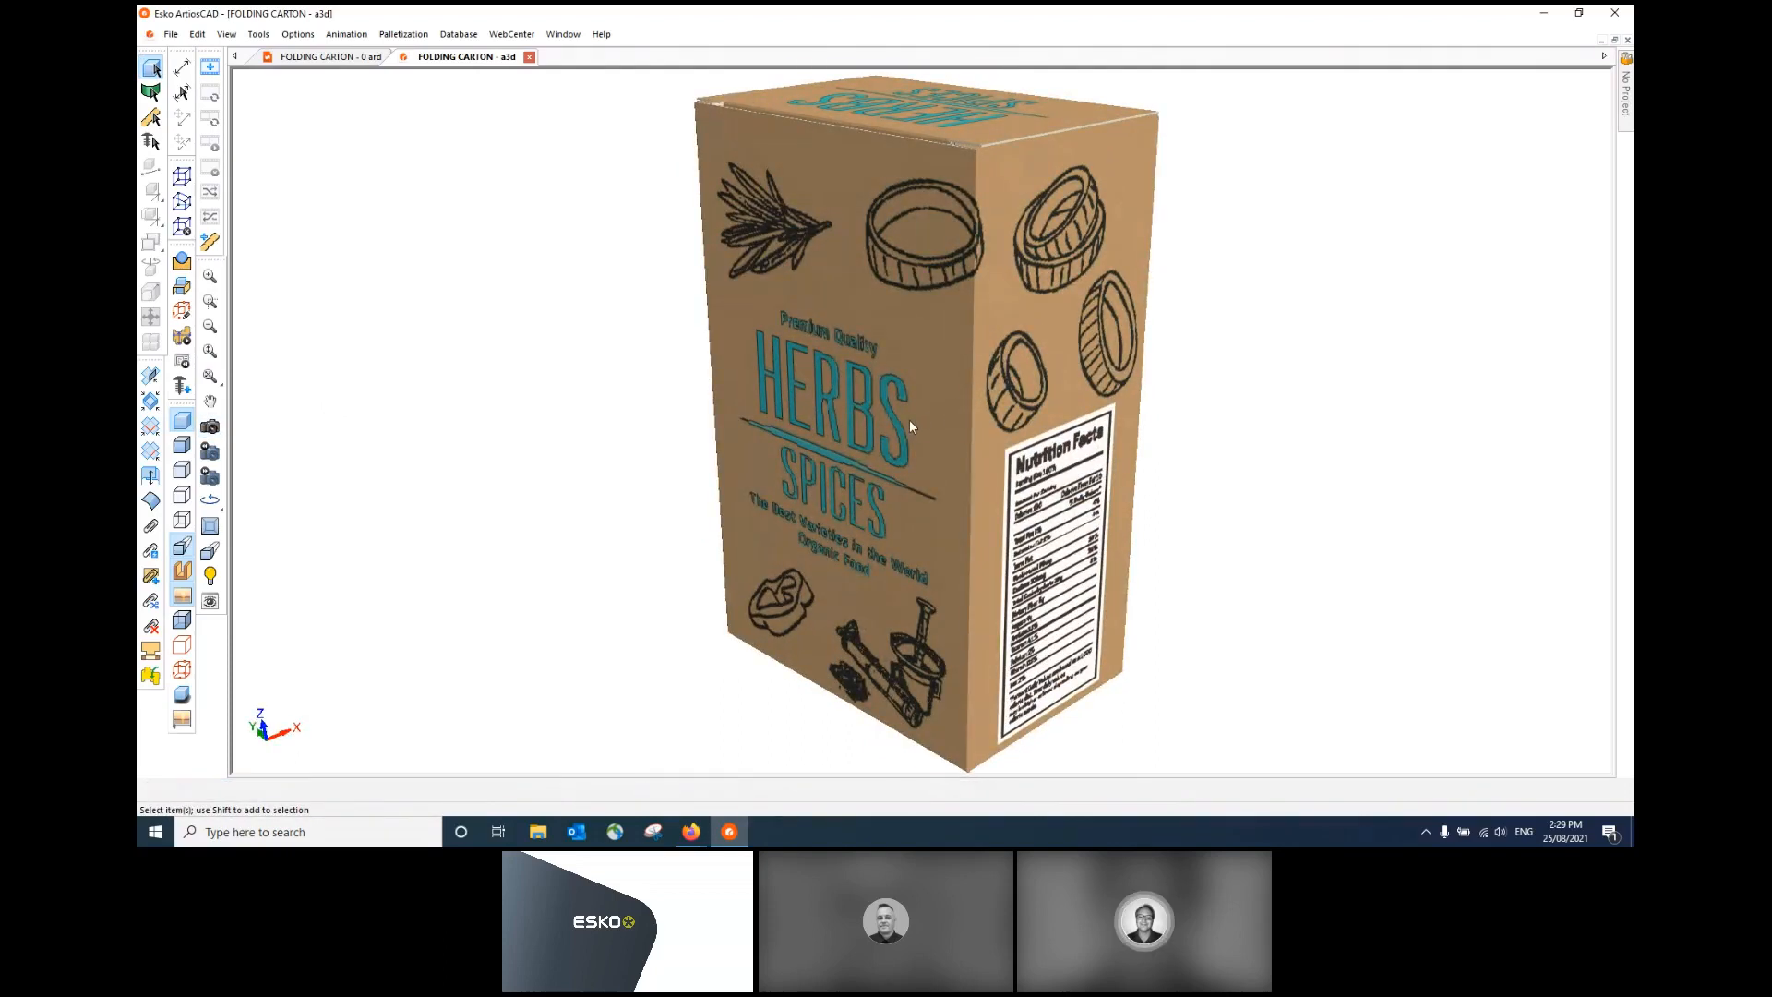
- Preview the GENA Esko 2D and 3D Report of the decorated flat carton, fitted to one page, and leave the report without outputting it
left_click(309, 59)
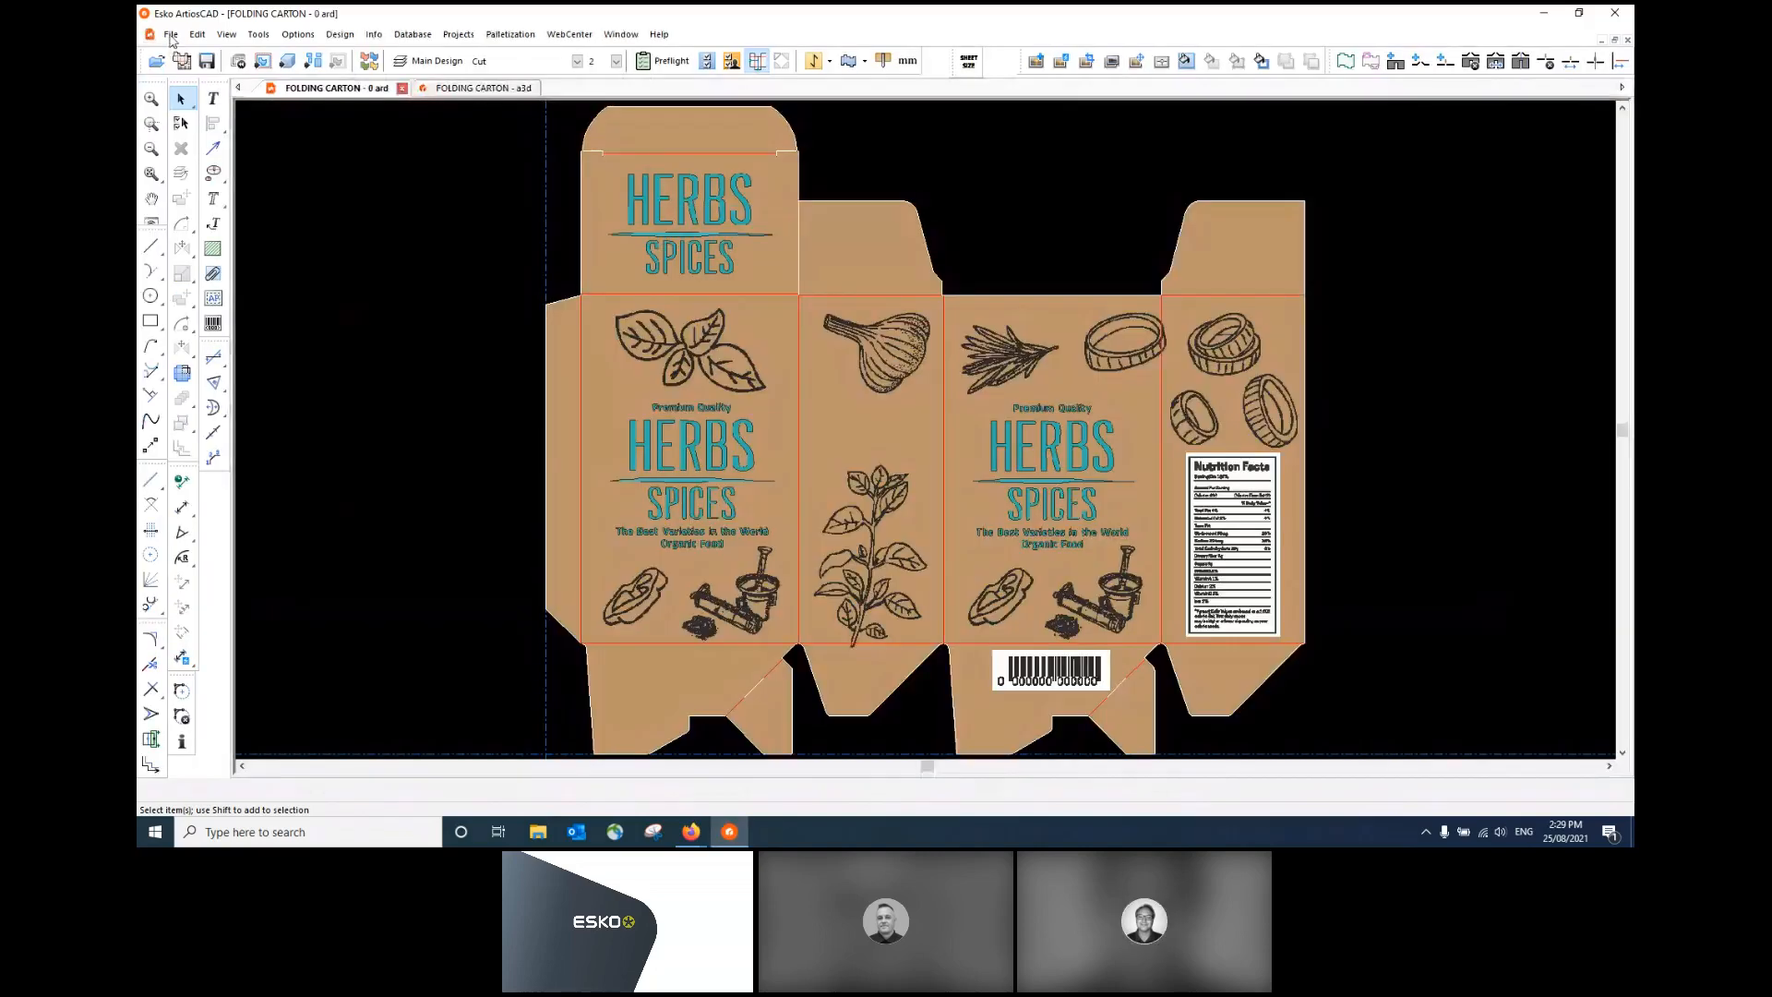
left_click(171, 34)
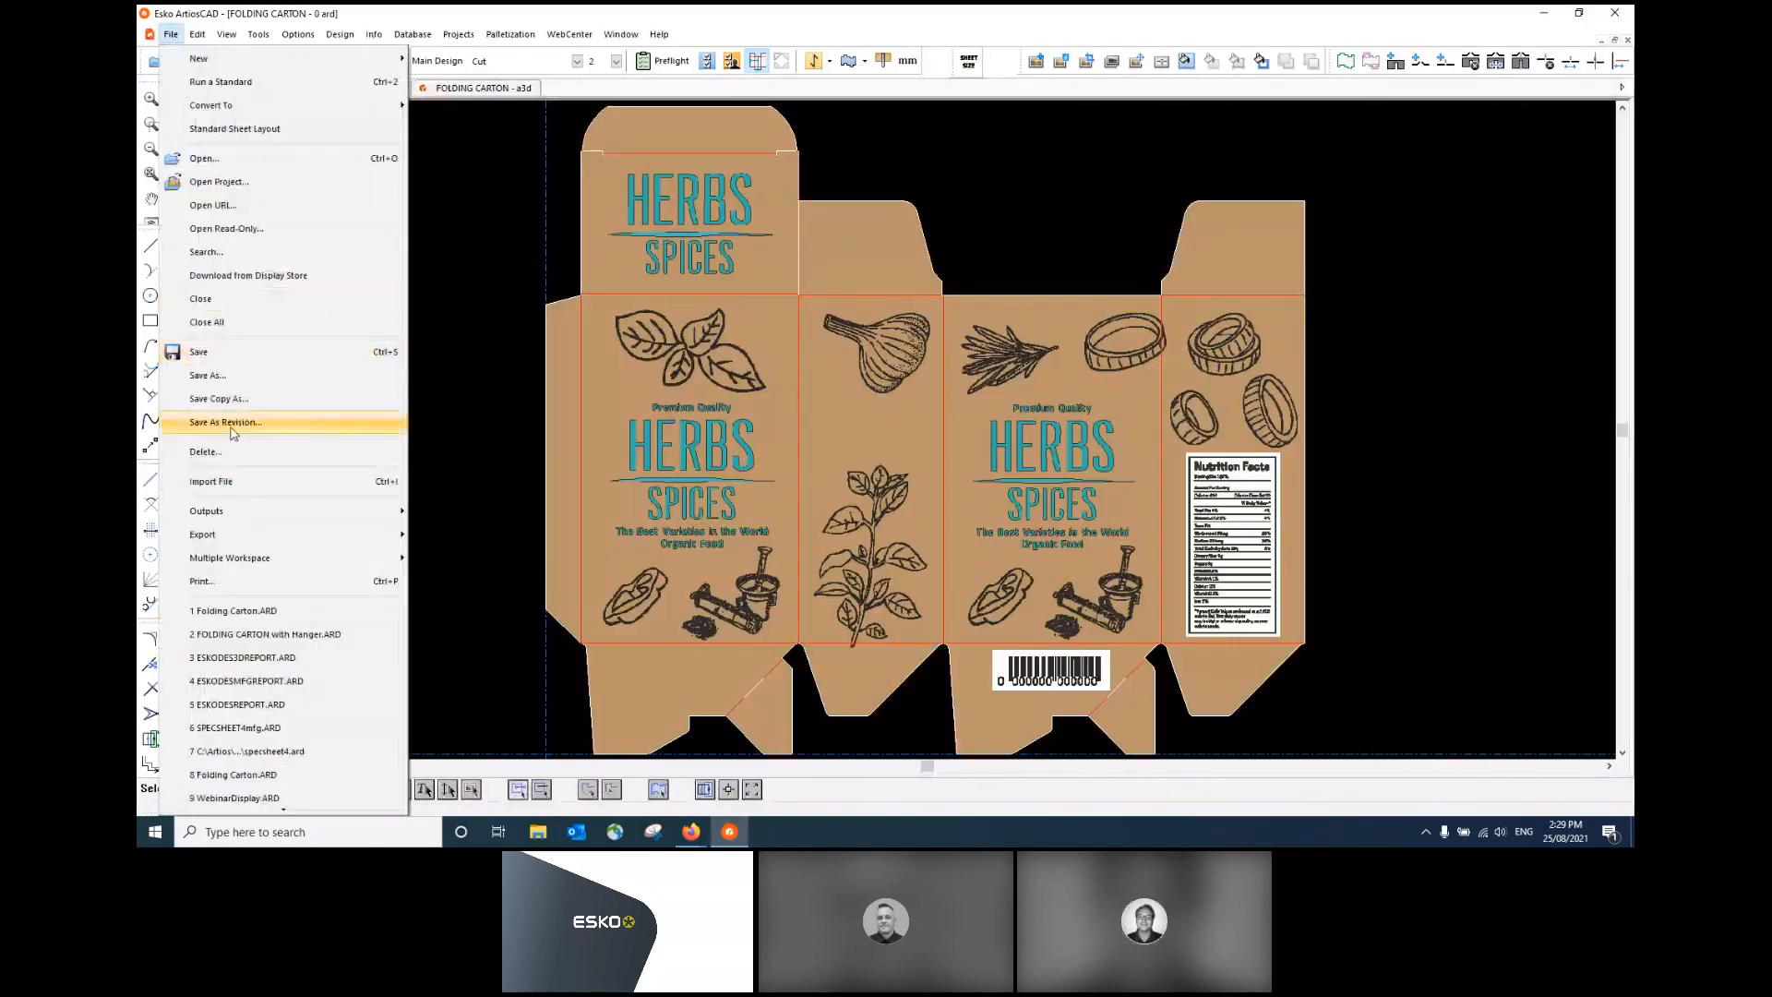
mouse_move(248, 513)
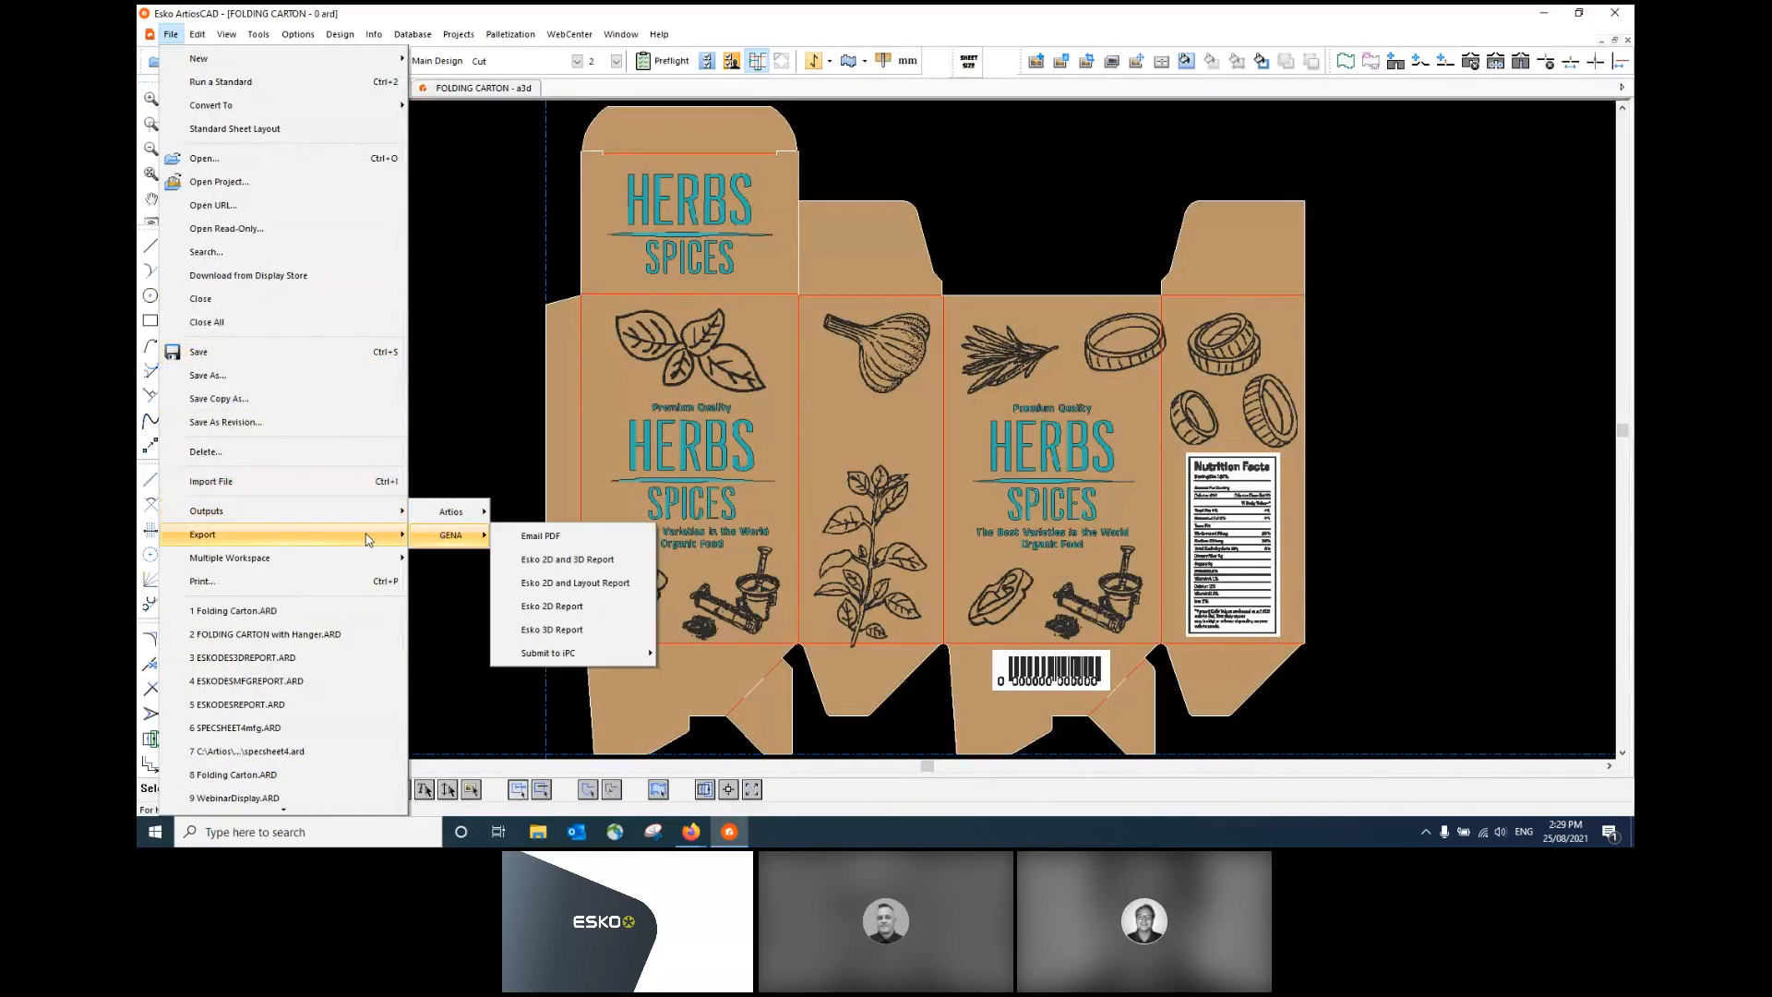
left_click(178, 530)
left_click(172, 36)
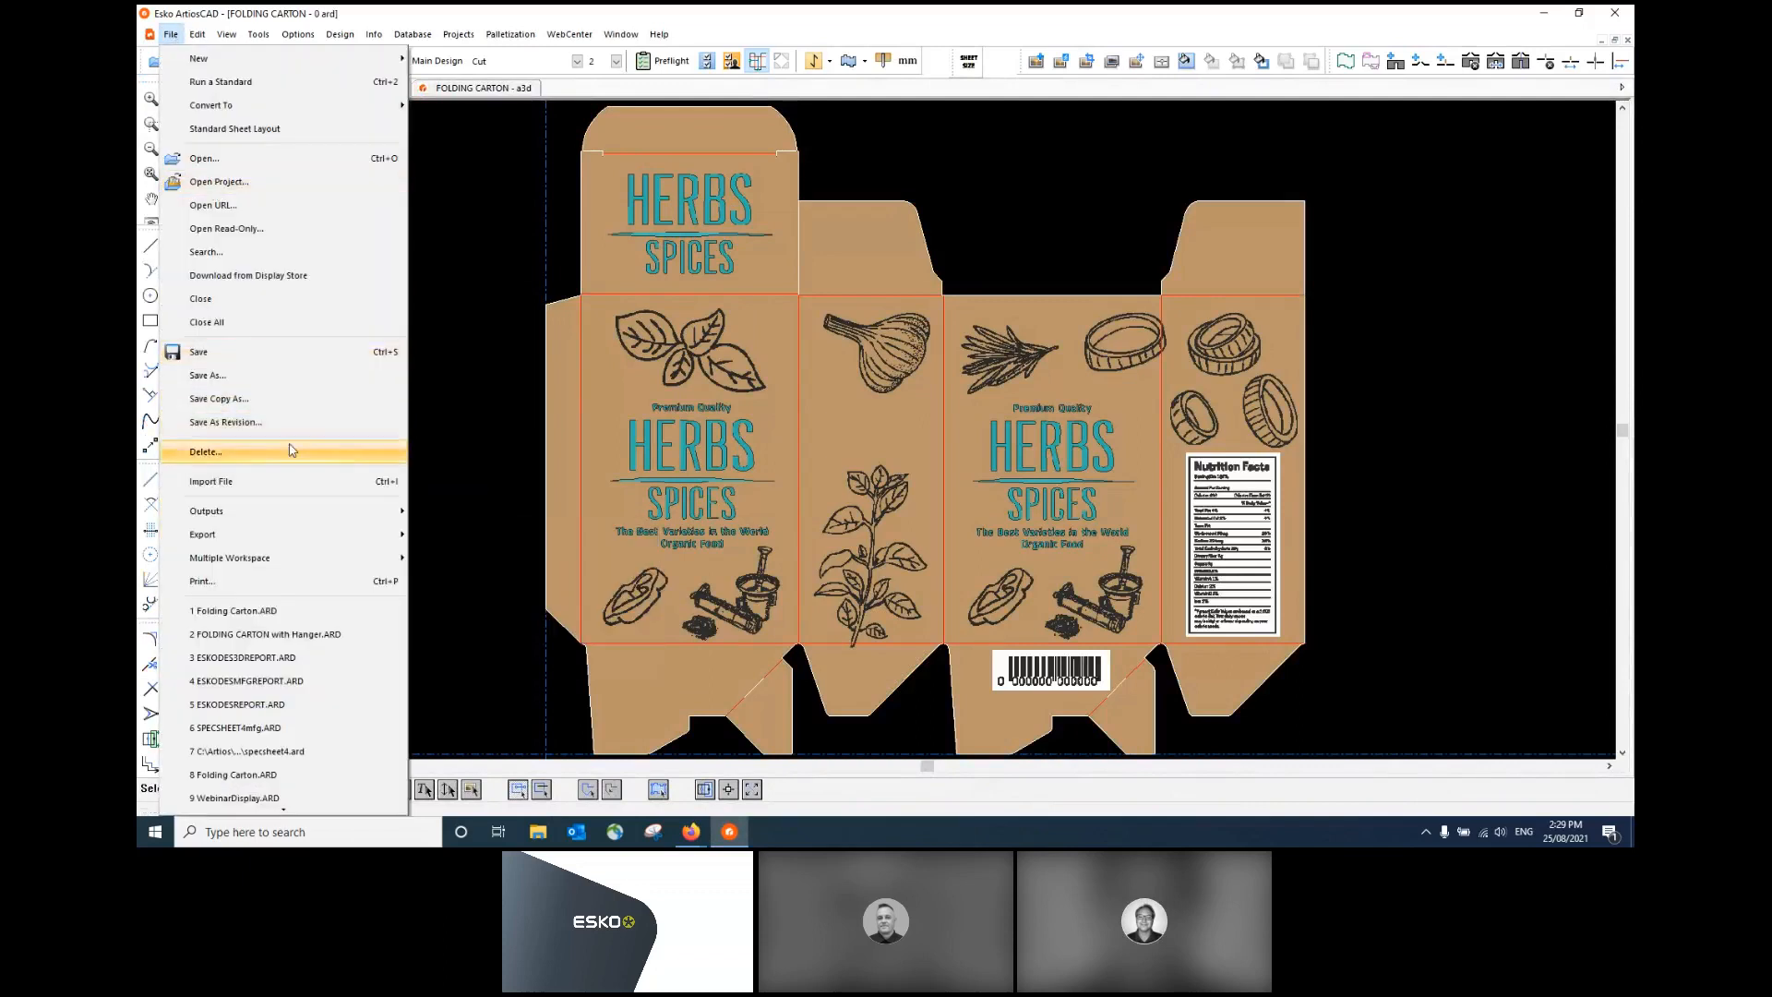
mouse_move(363, 507)
mouse_move(464, 517)
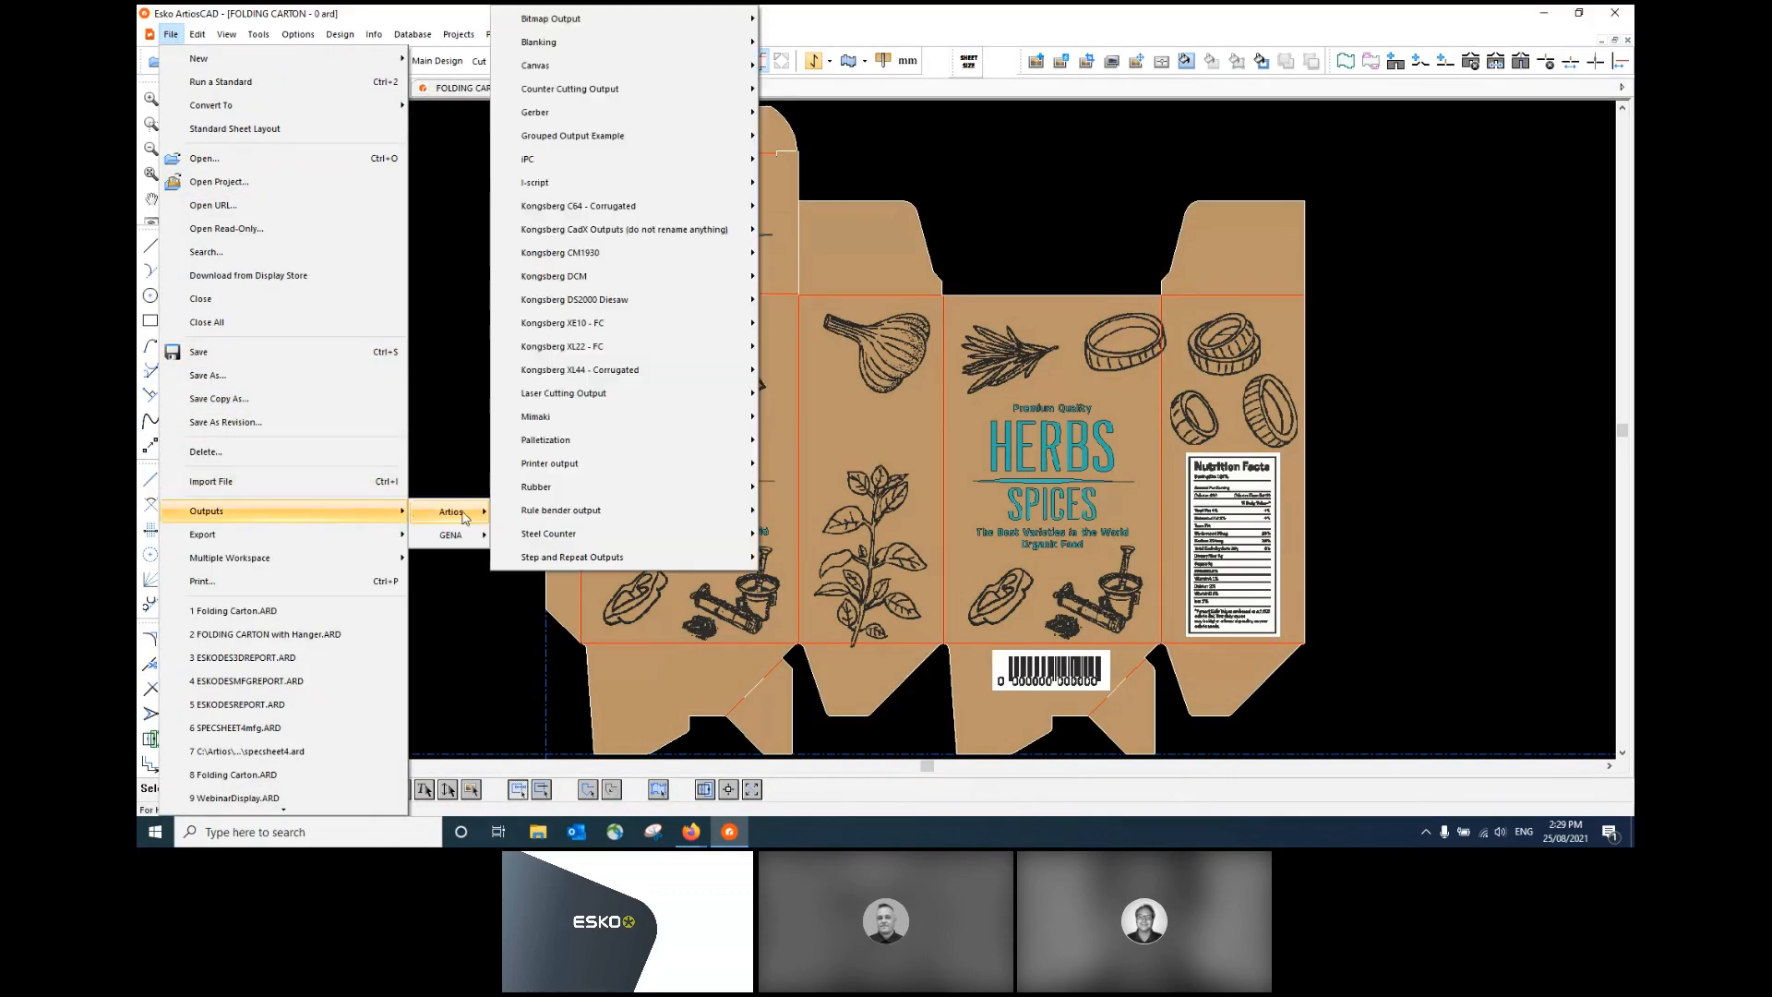
left_click(581, 557)
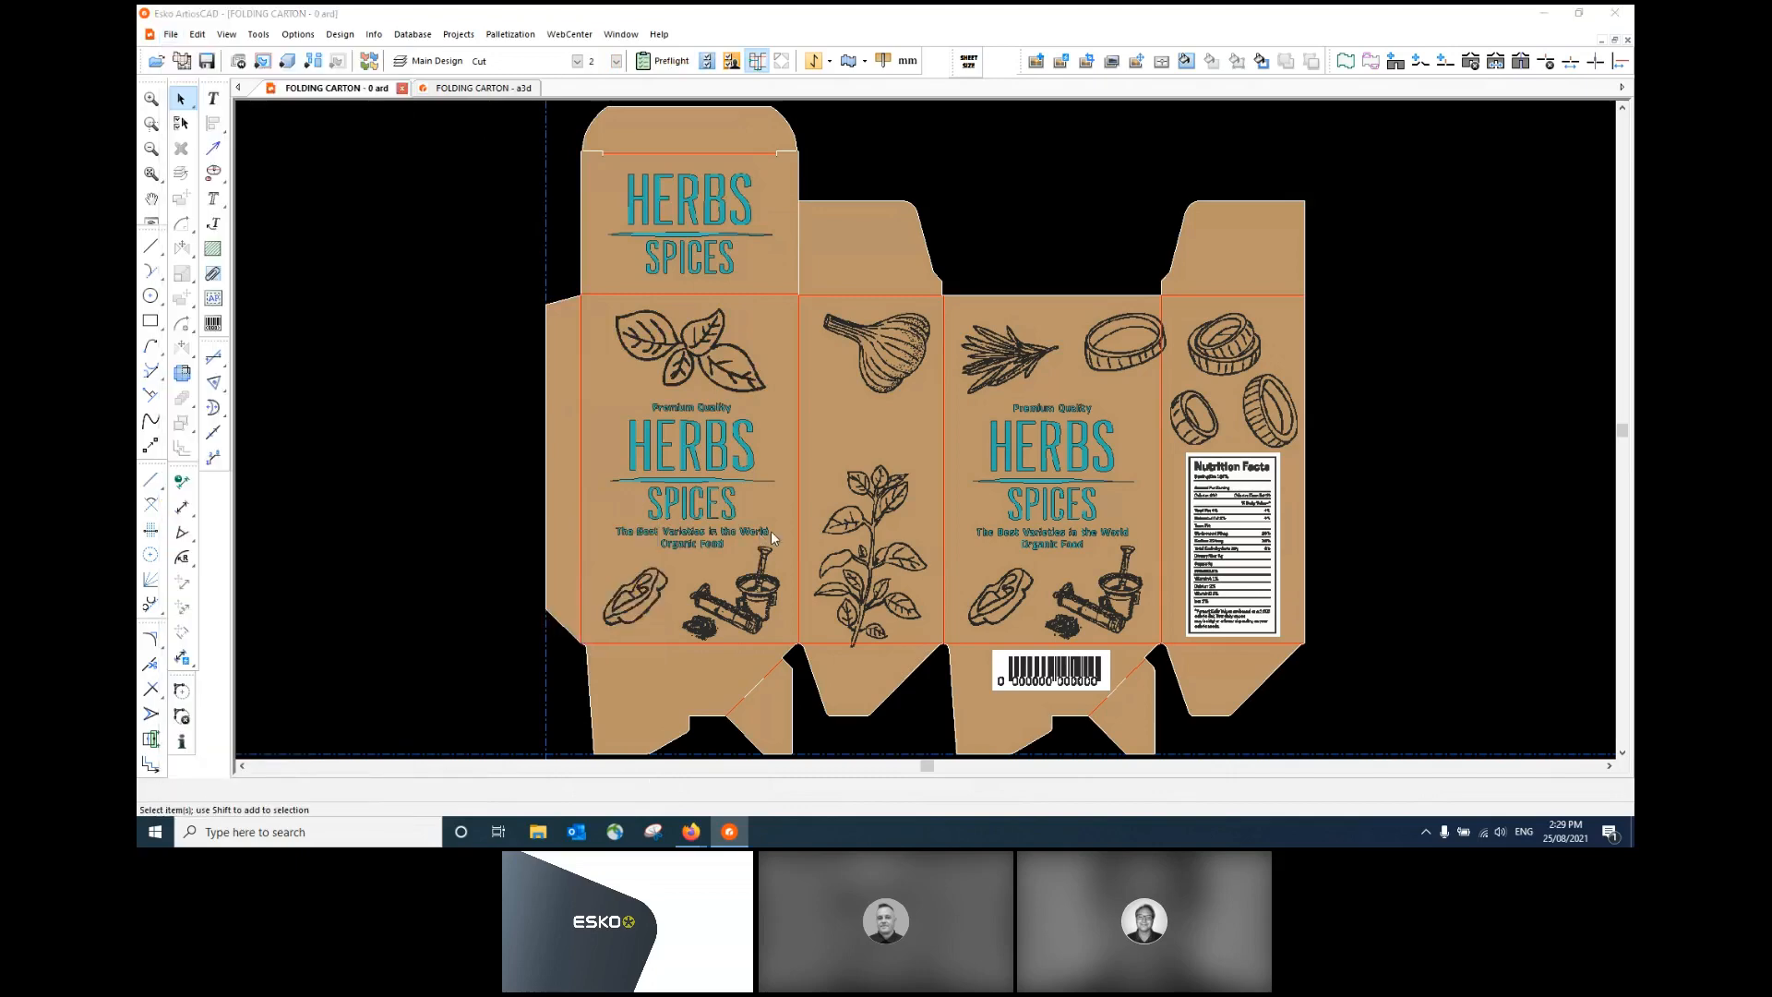
left_click(671, 571)
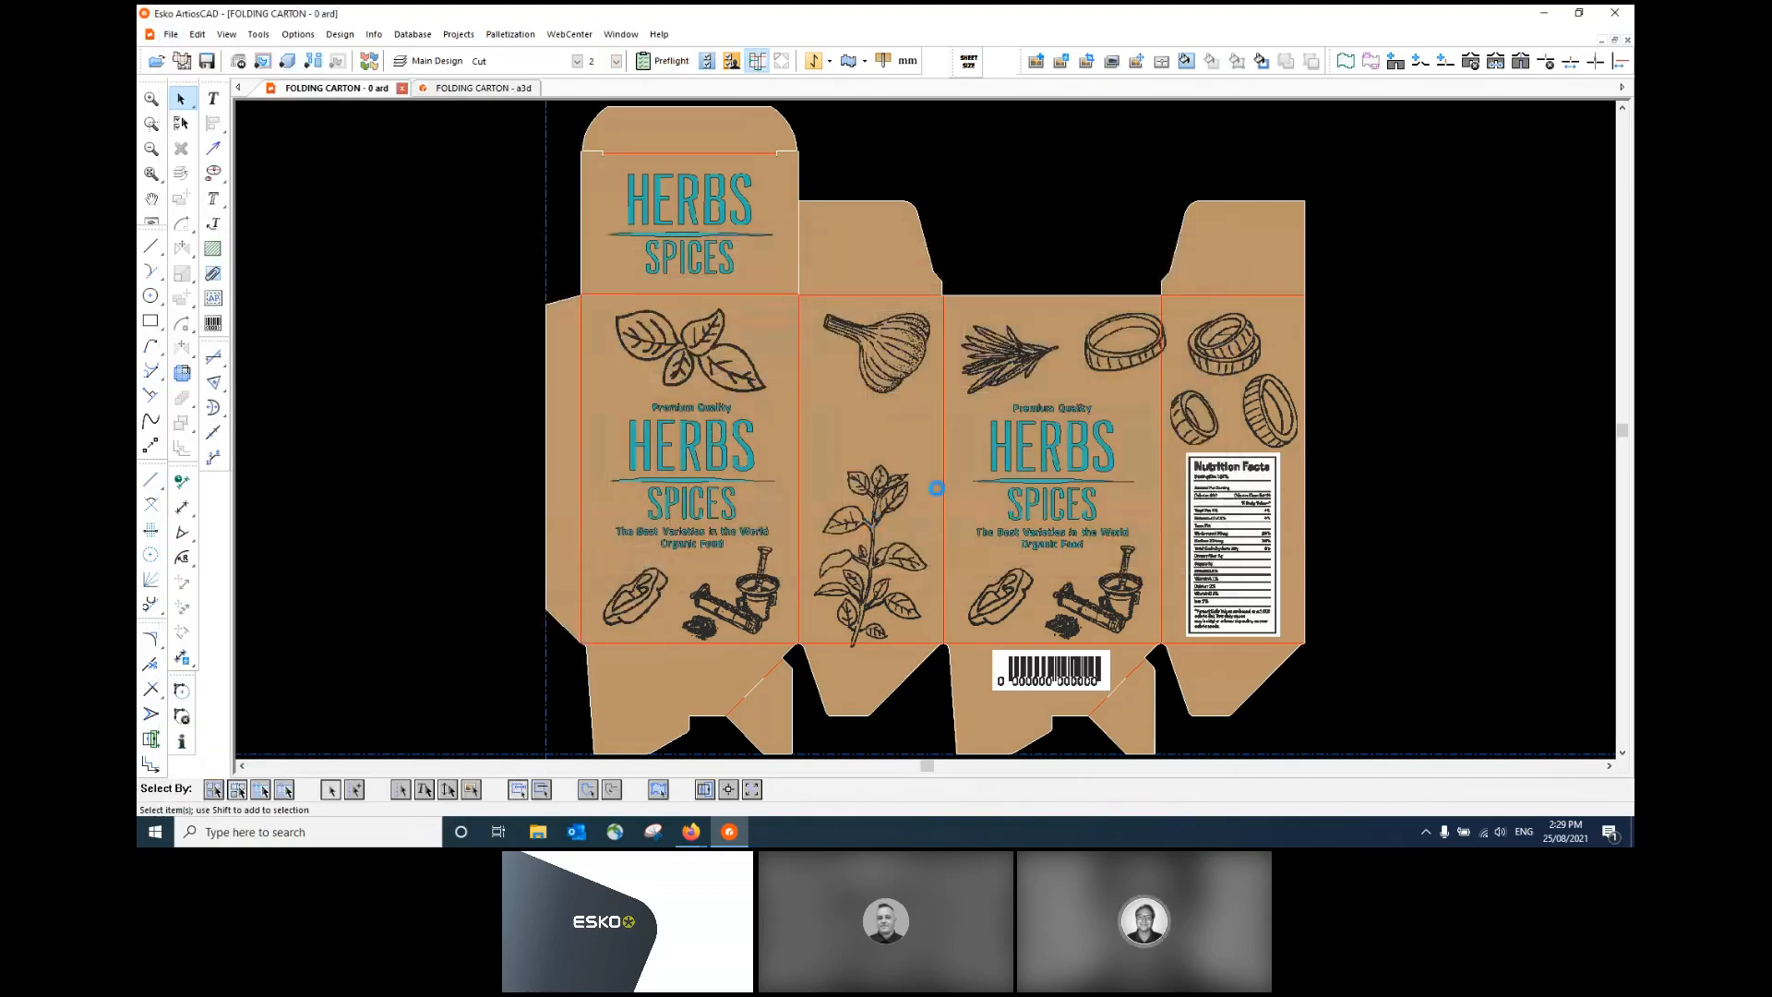
left_click(1070, 300)
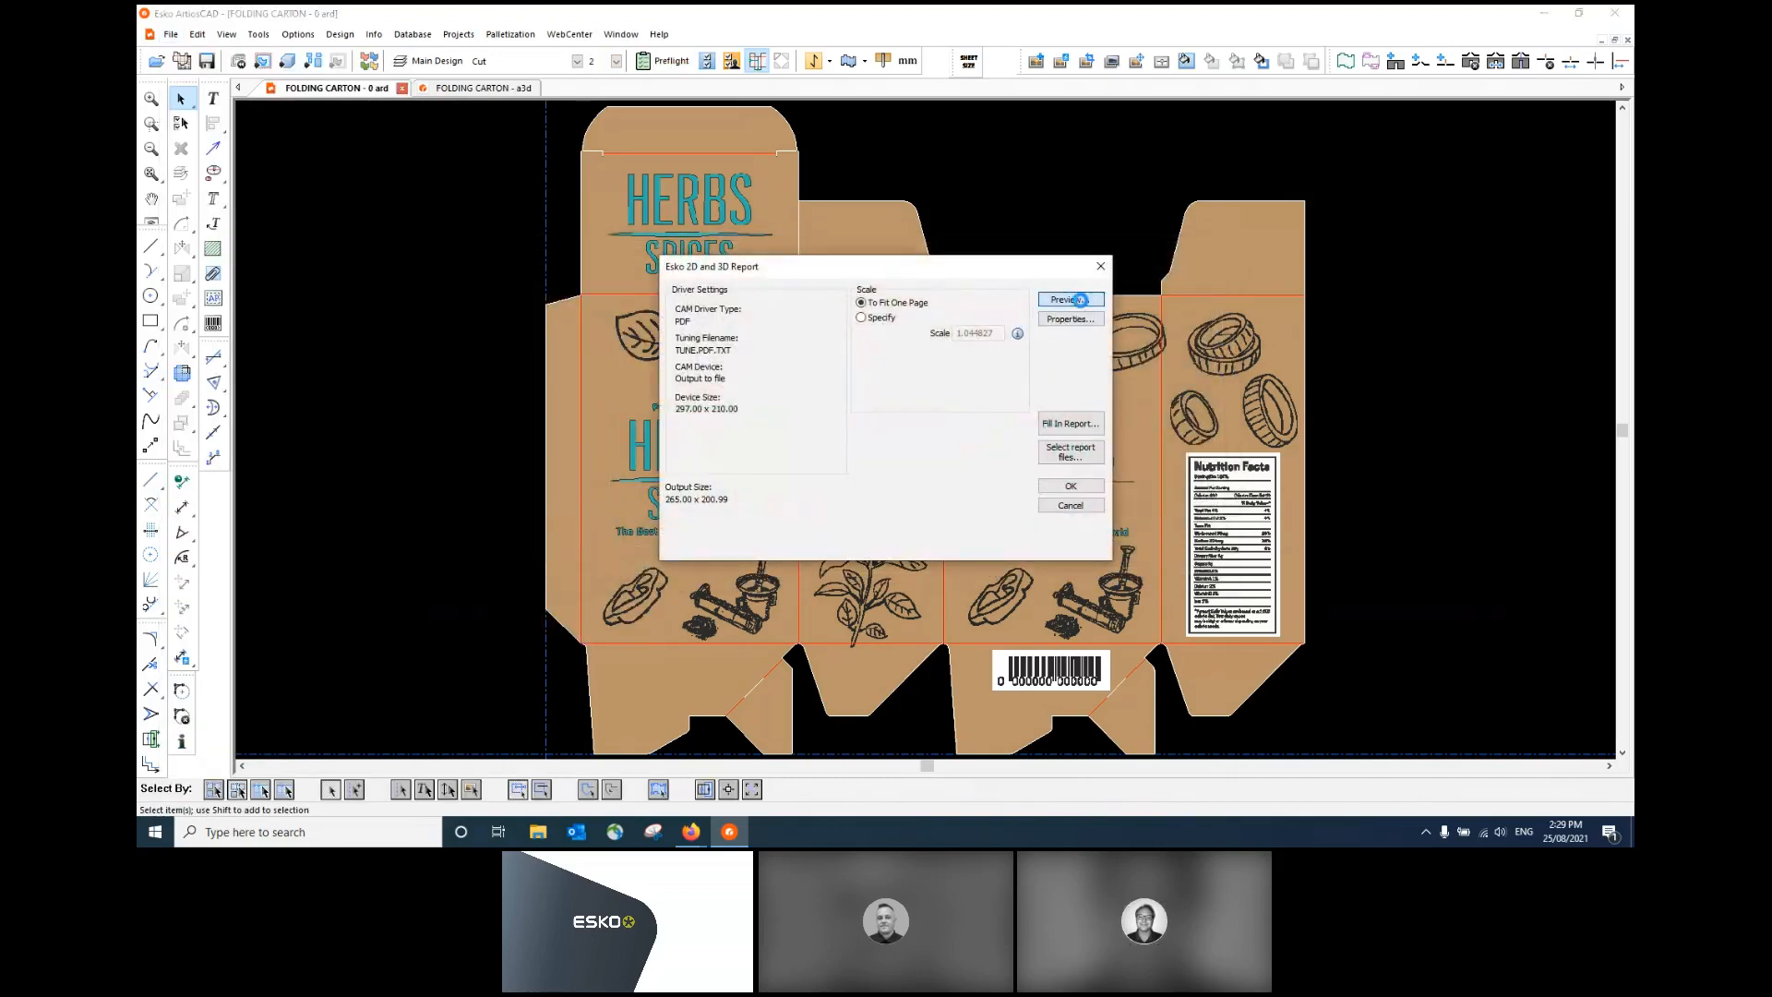
left_click(1085, 232)
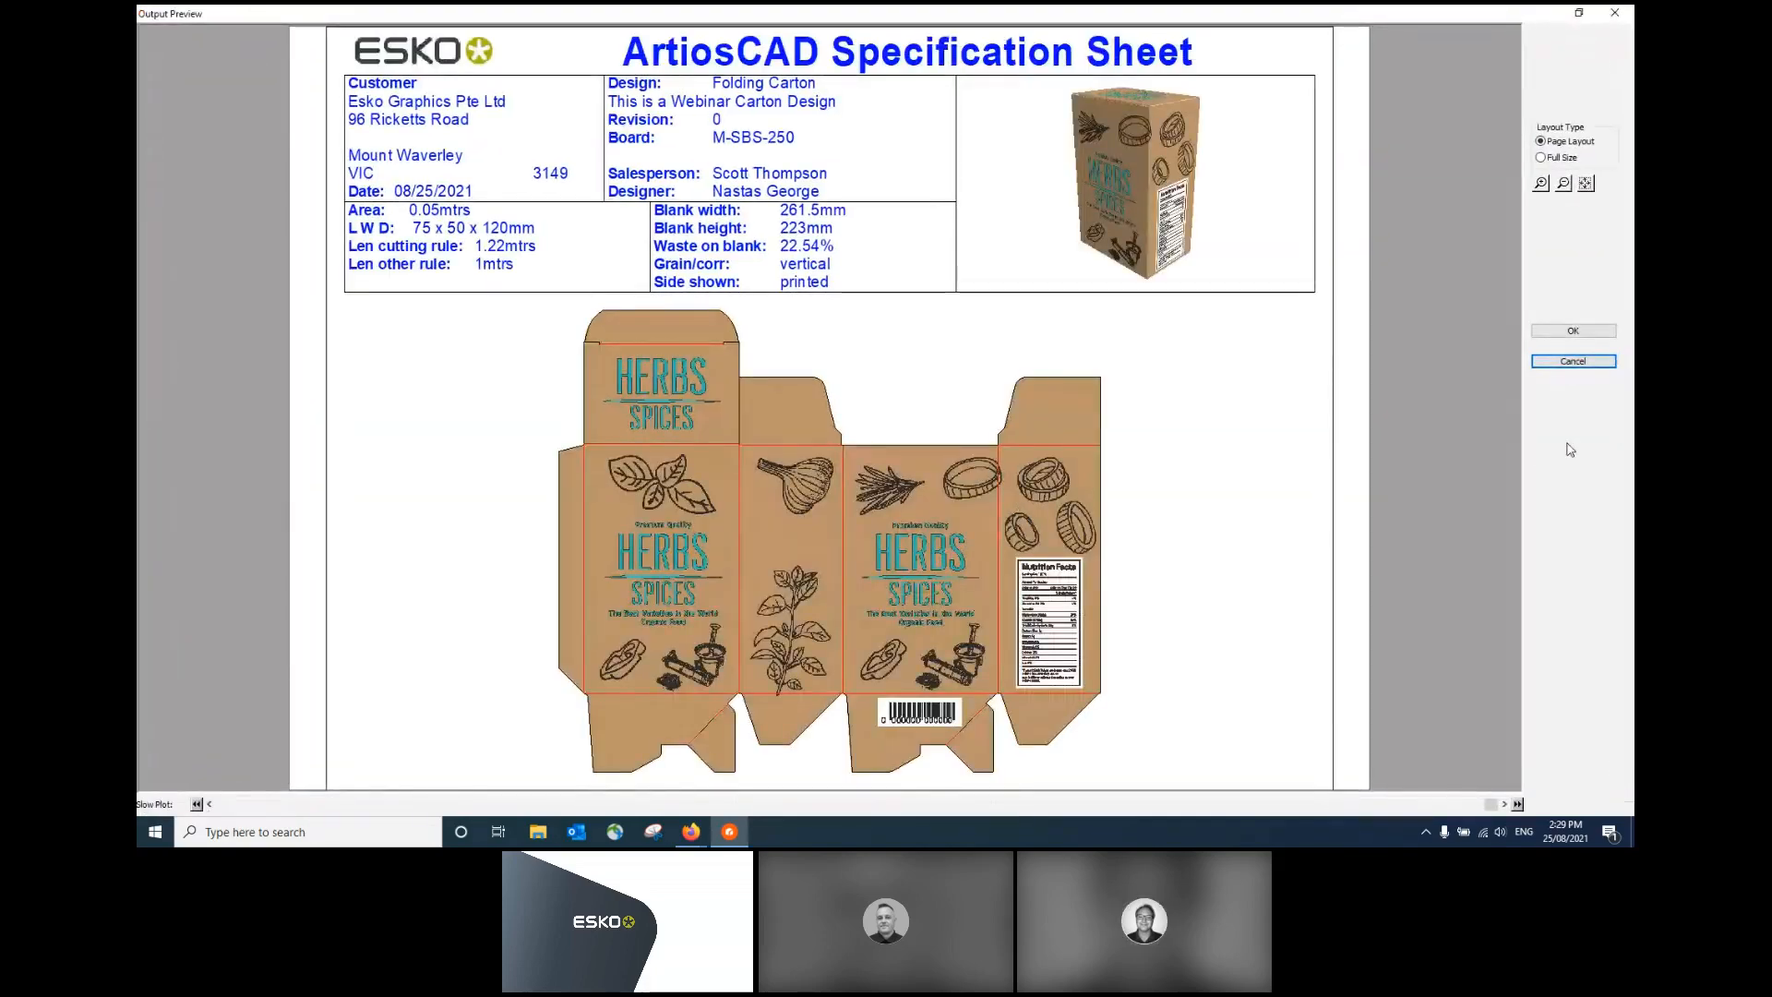
left_click(1597, 361)
left_click(1071, 505)
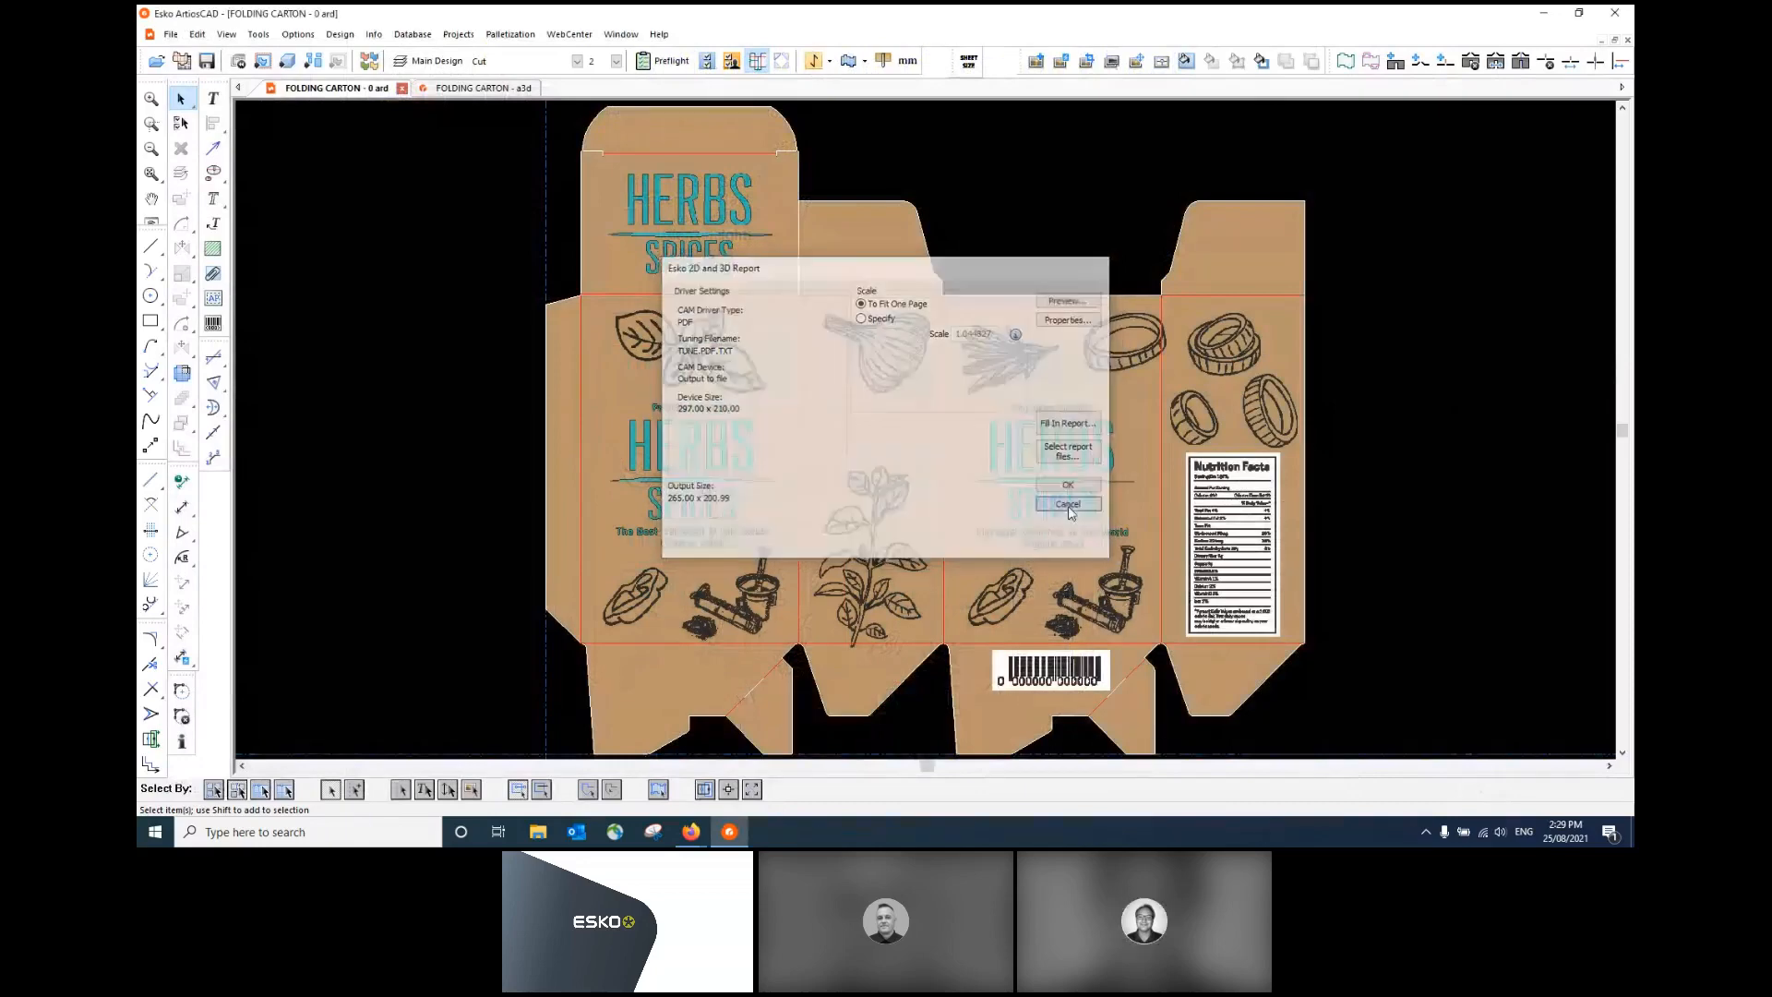
- Output the GENA Esko 3D Report with the default report files and save it to the Desktop as Folding Carton 3D.pdf
left_click(171, 35)
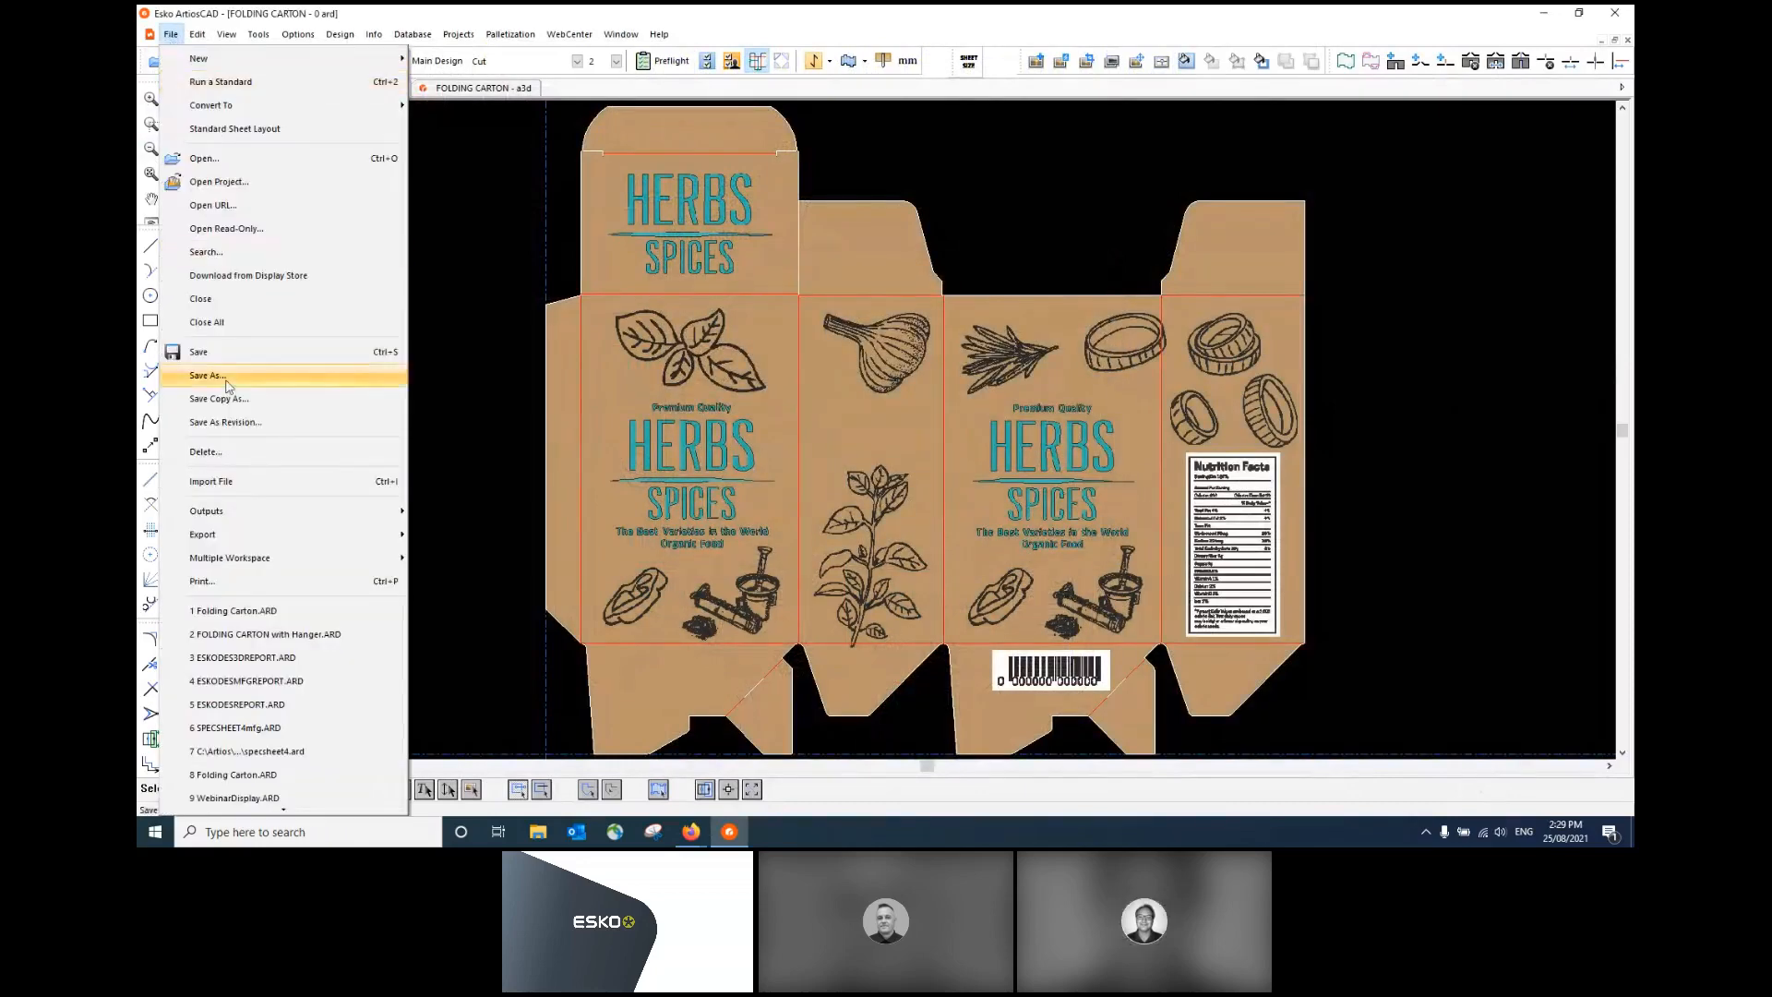
mouse_move(277, 513)
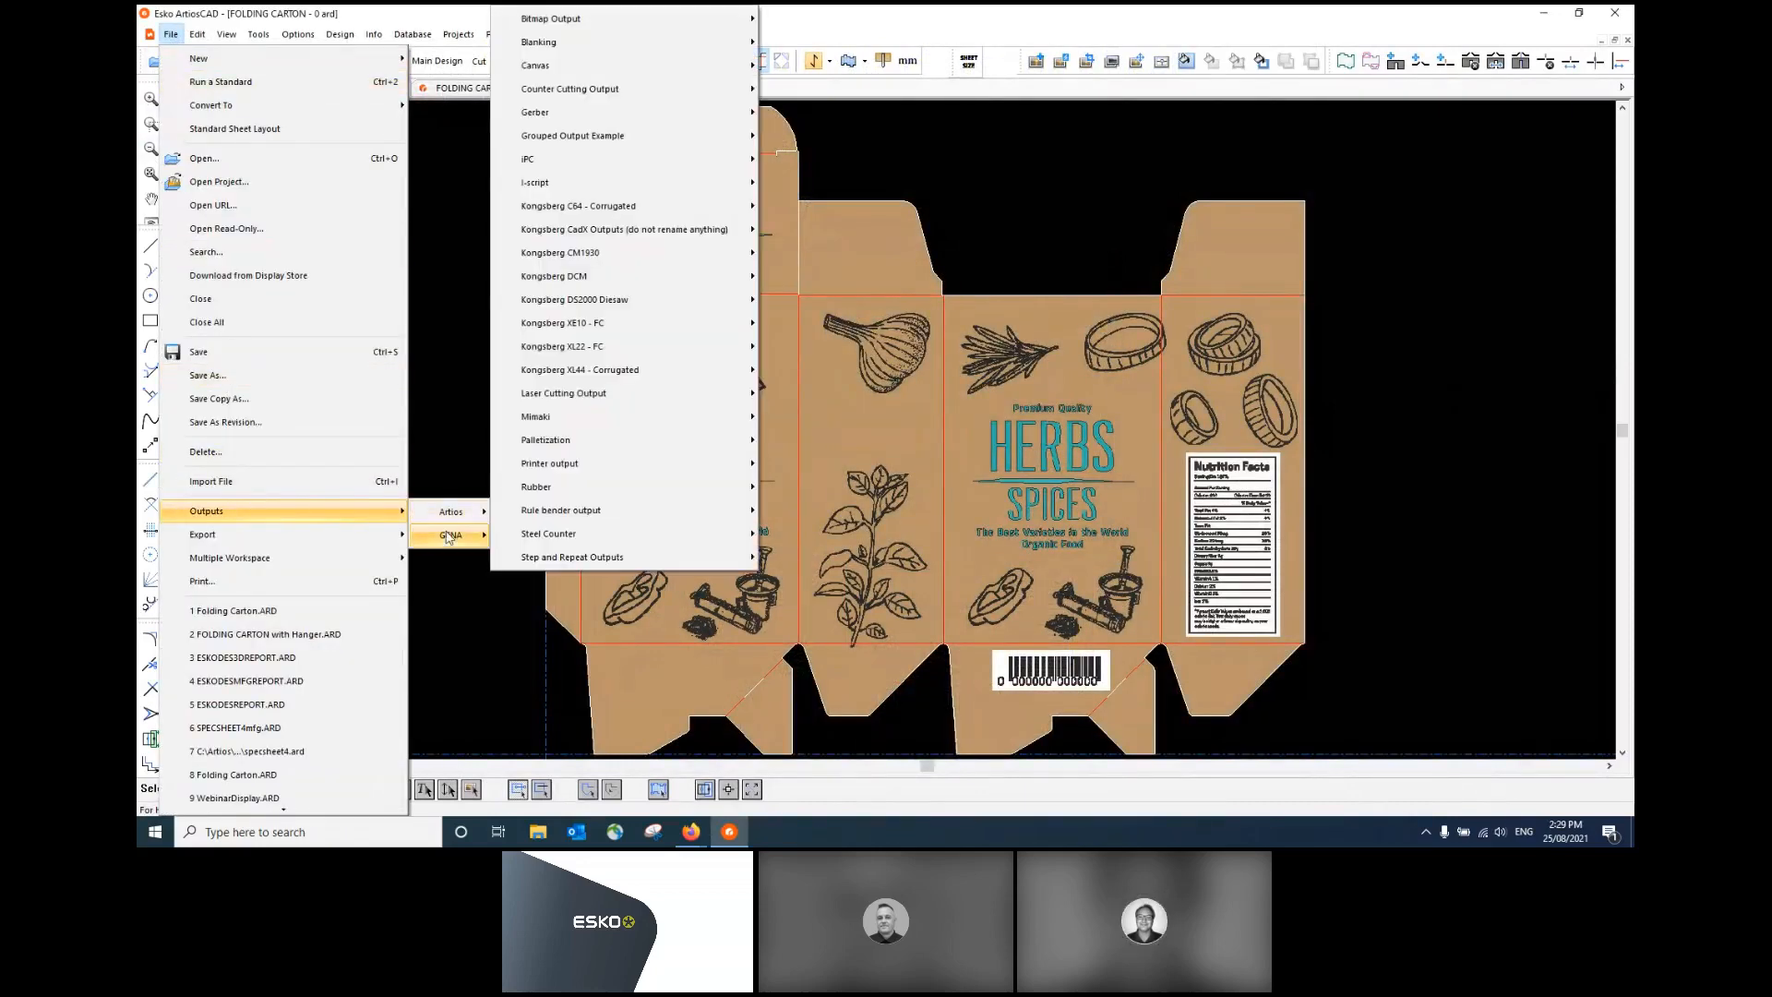
mouse_move(449, 538)
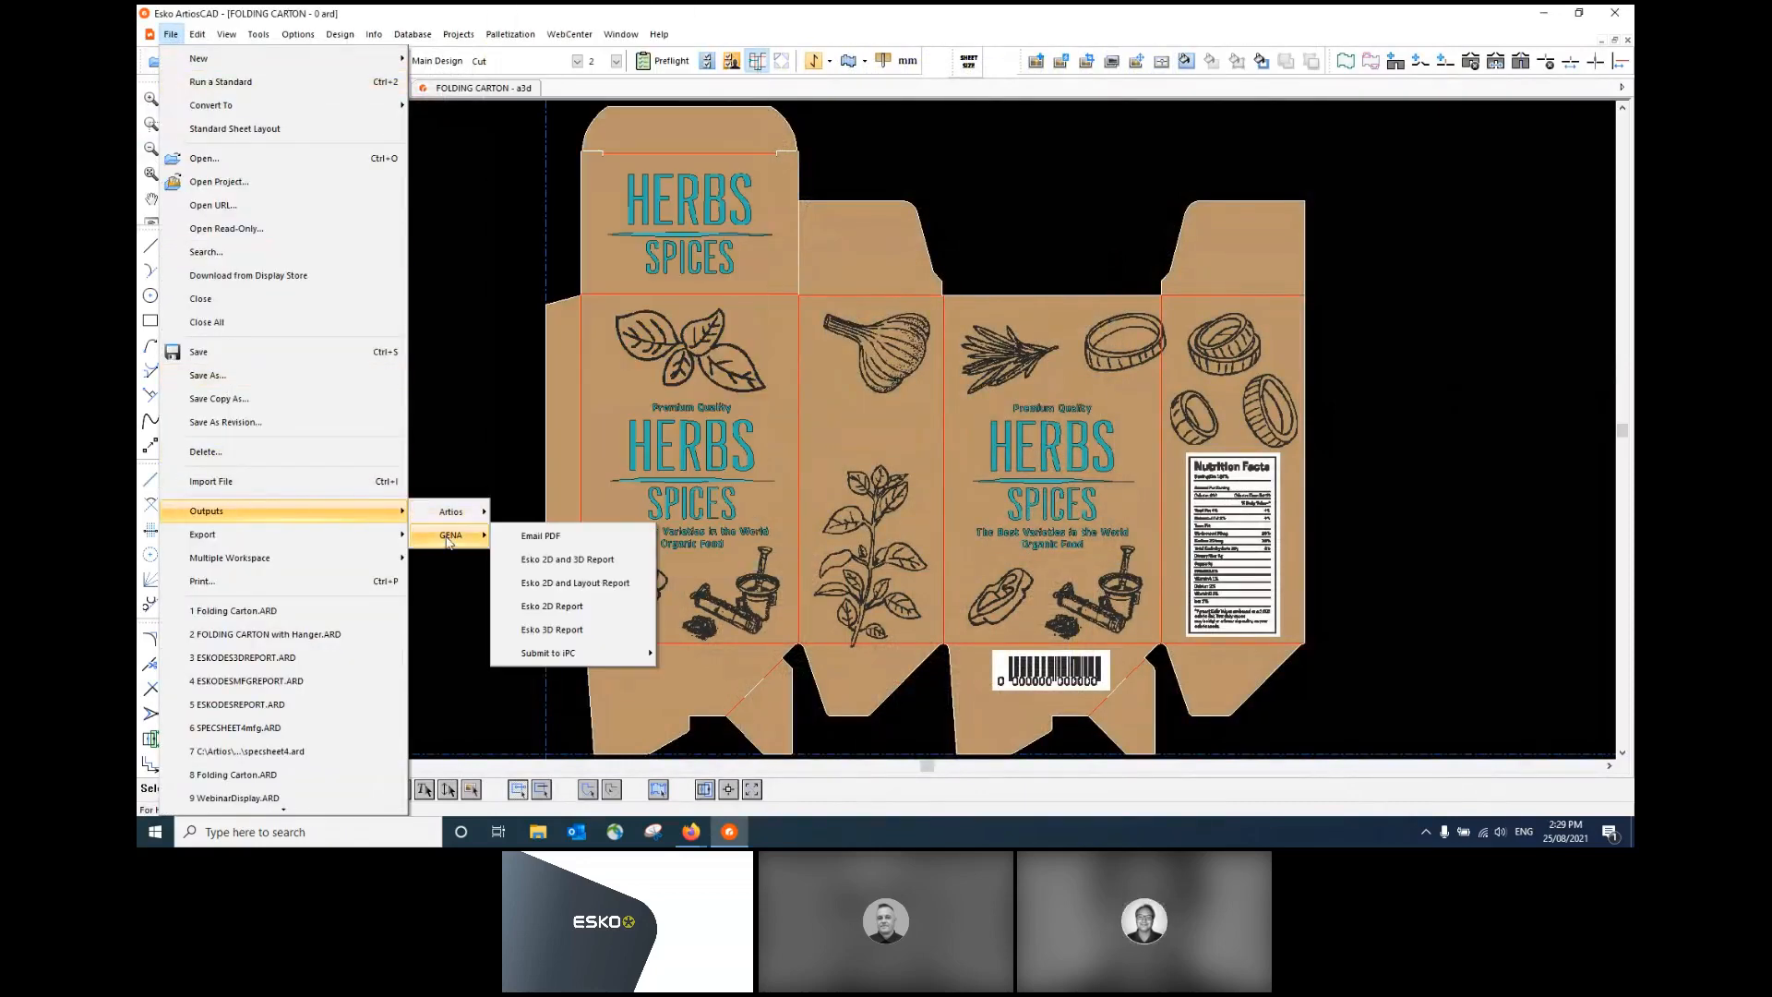
left_click(601, 629)
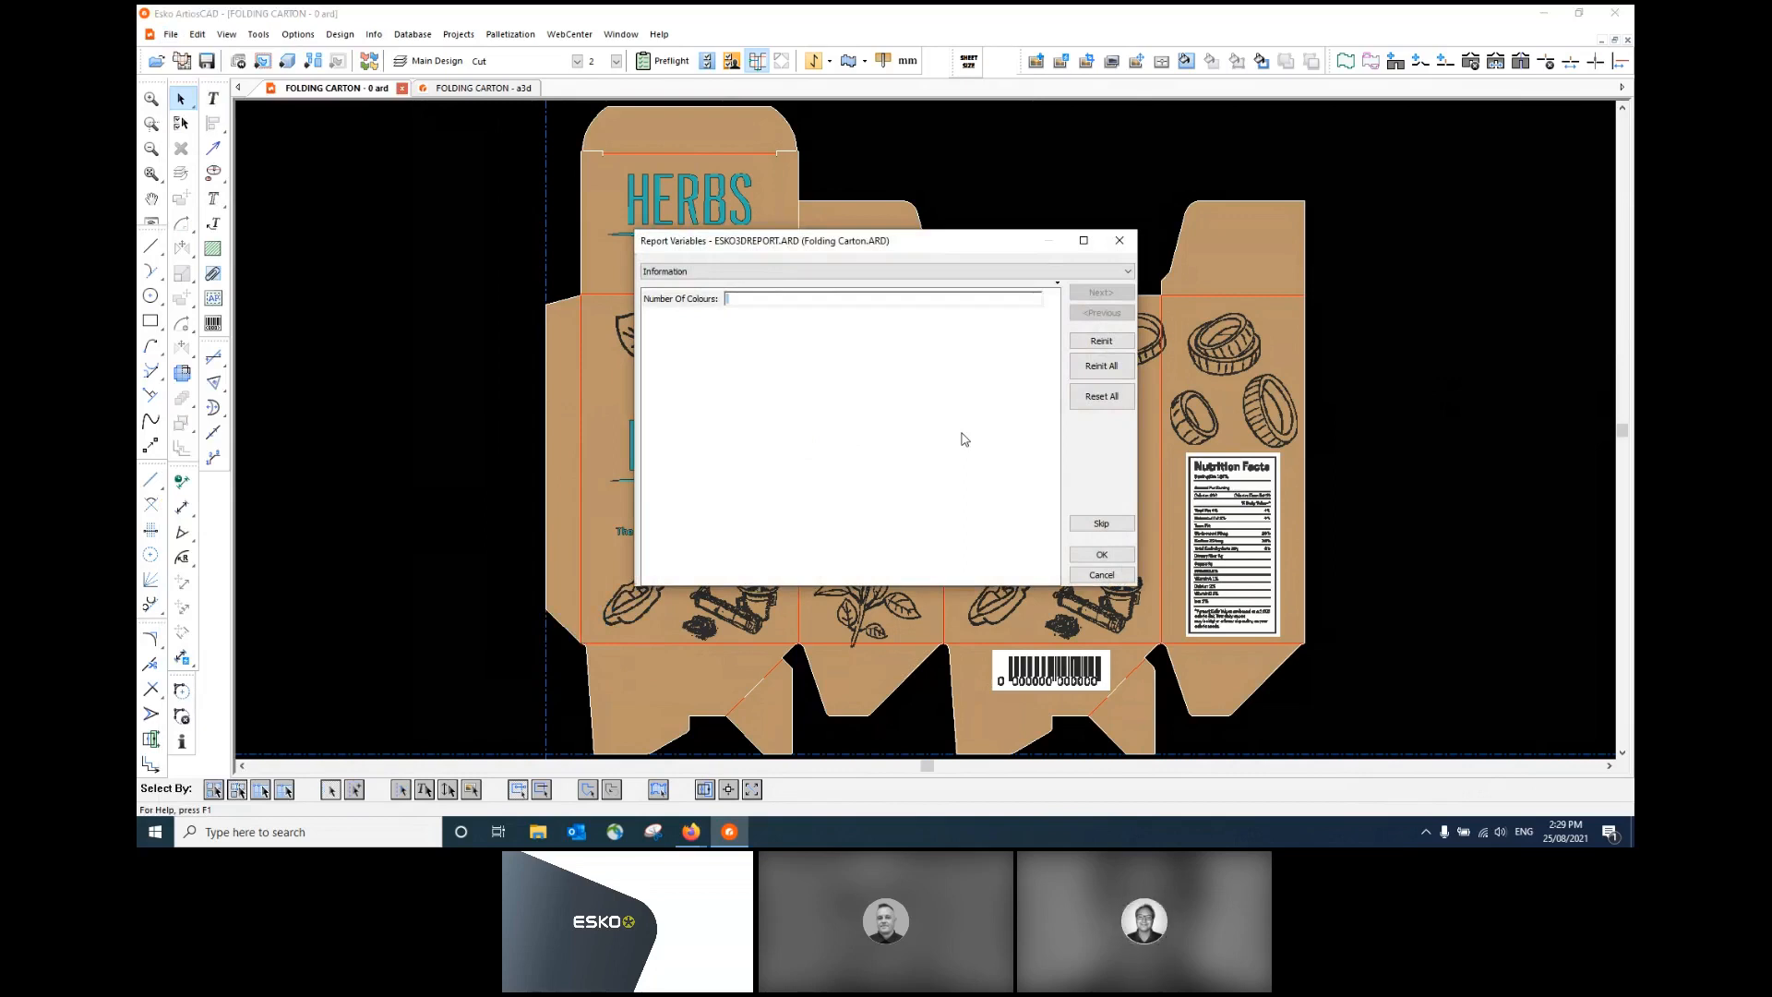
left_click(1101, 554)
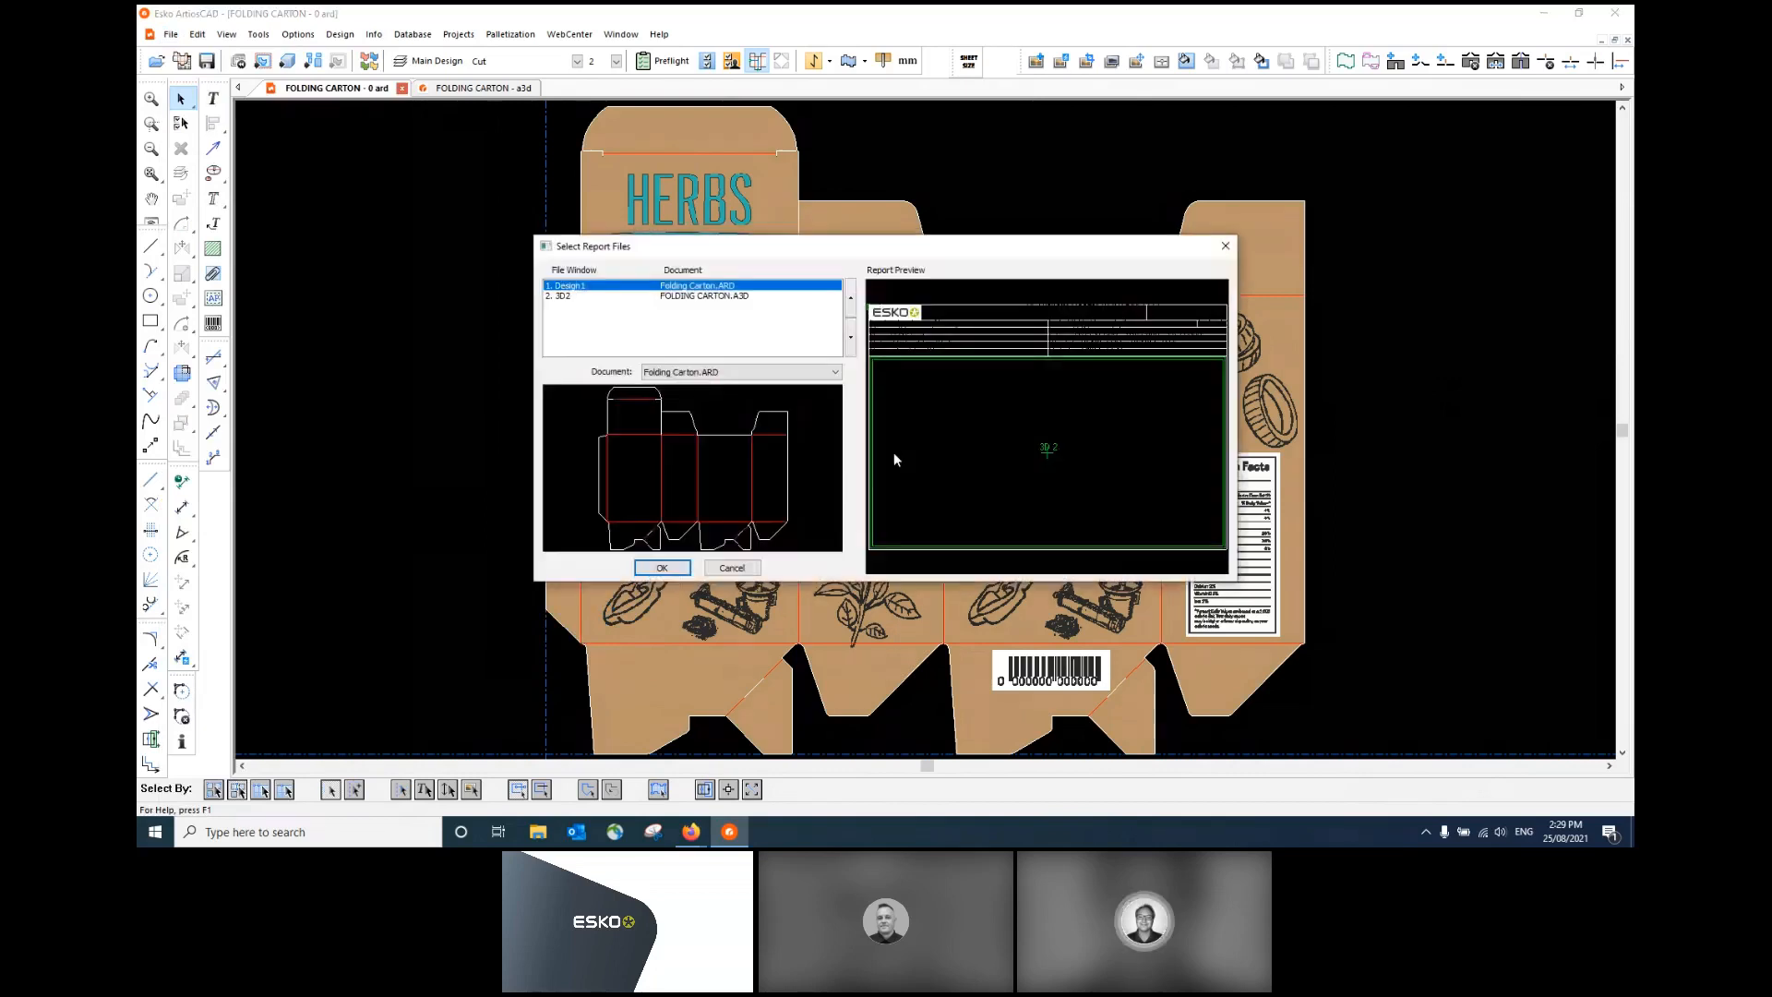
left_click(666, 568)
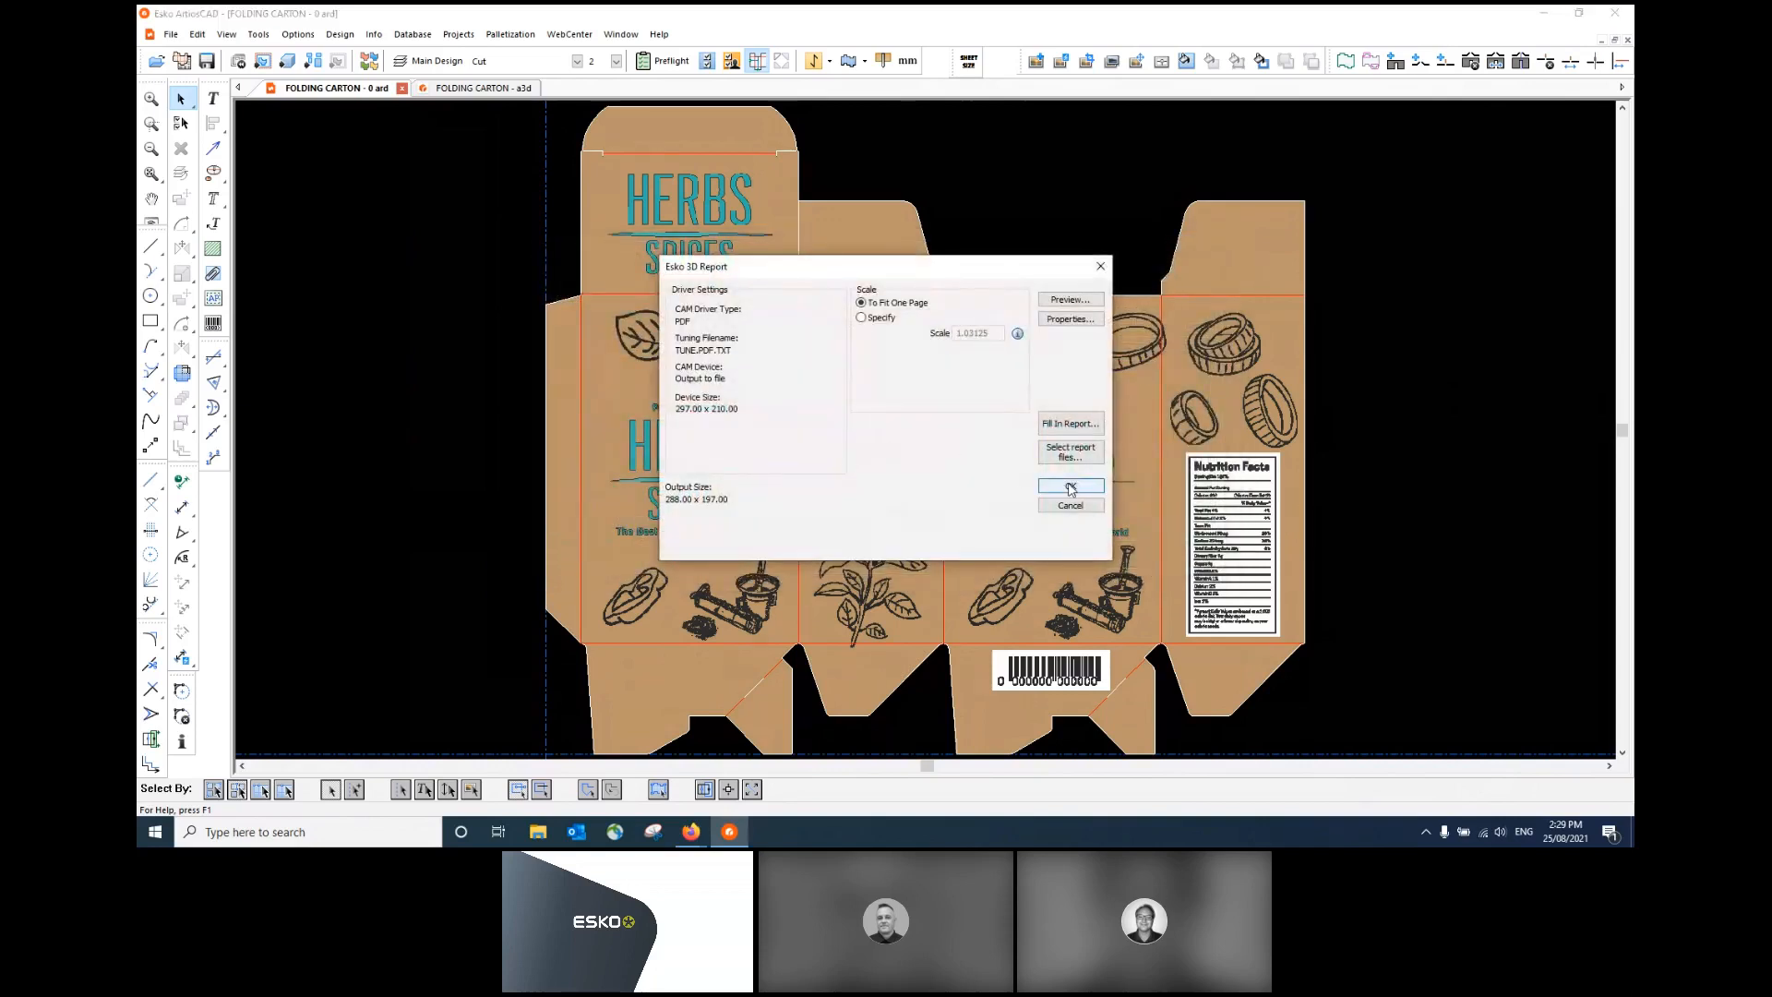
left_click(1071, 487)
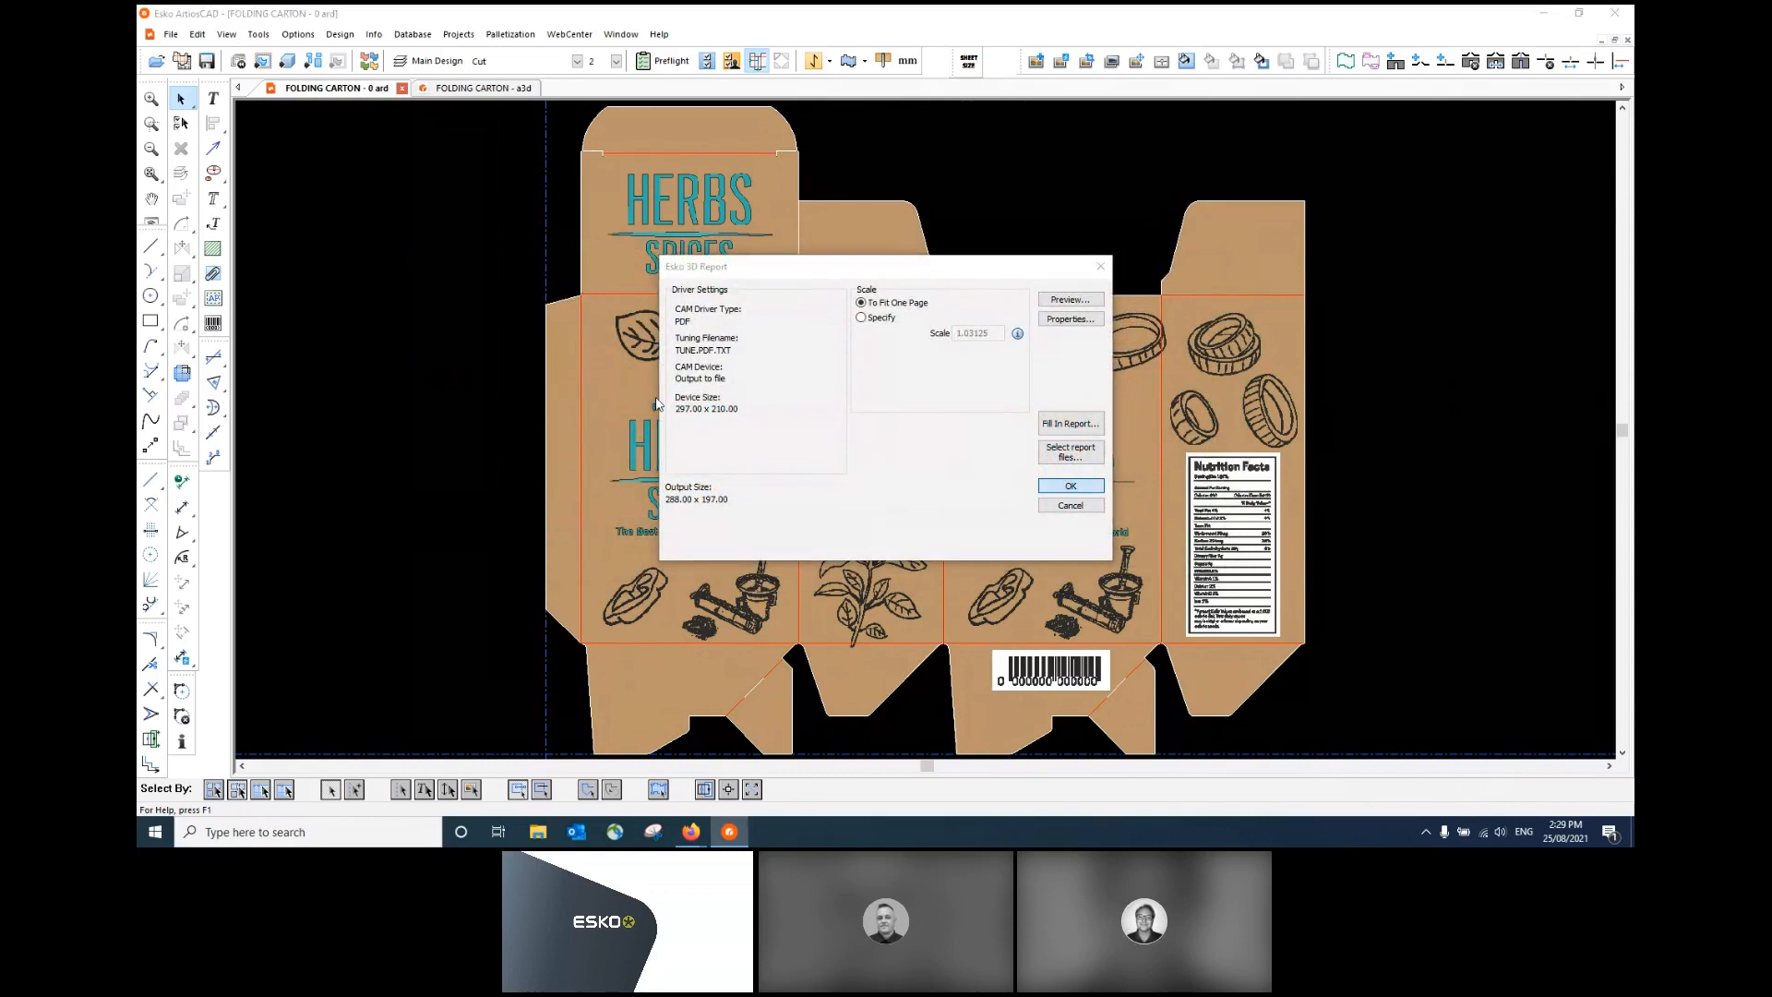
left_click(798, 552)
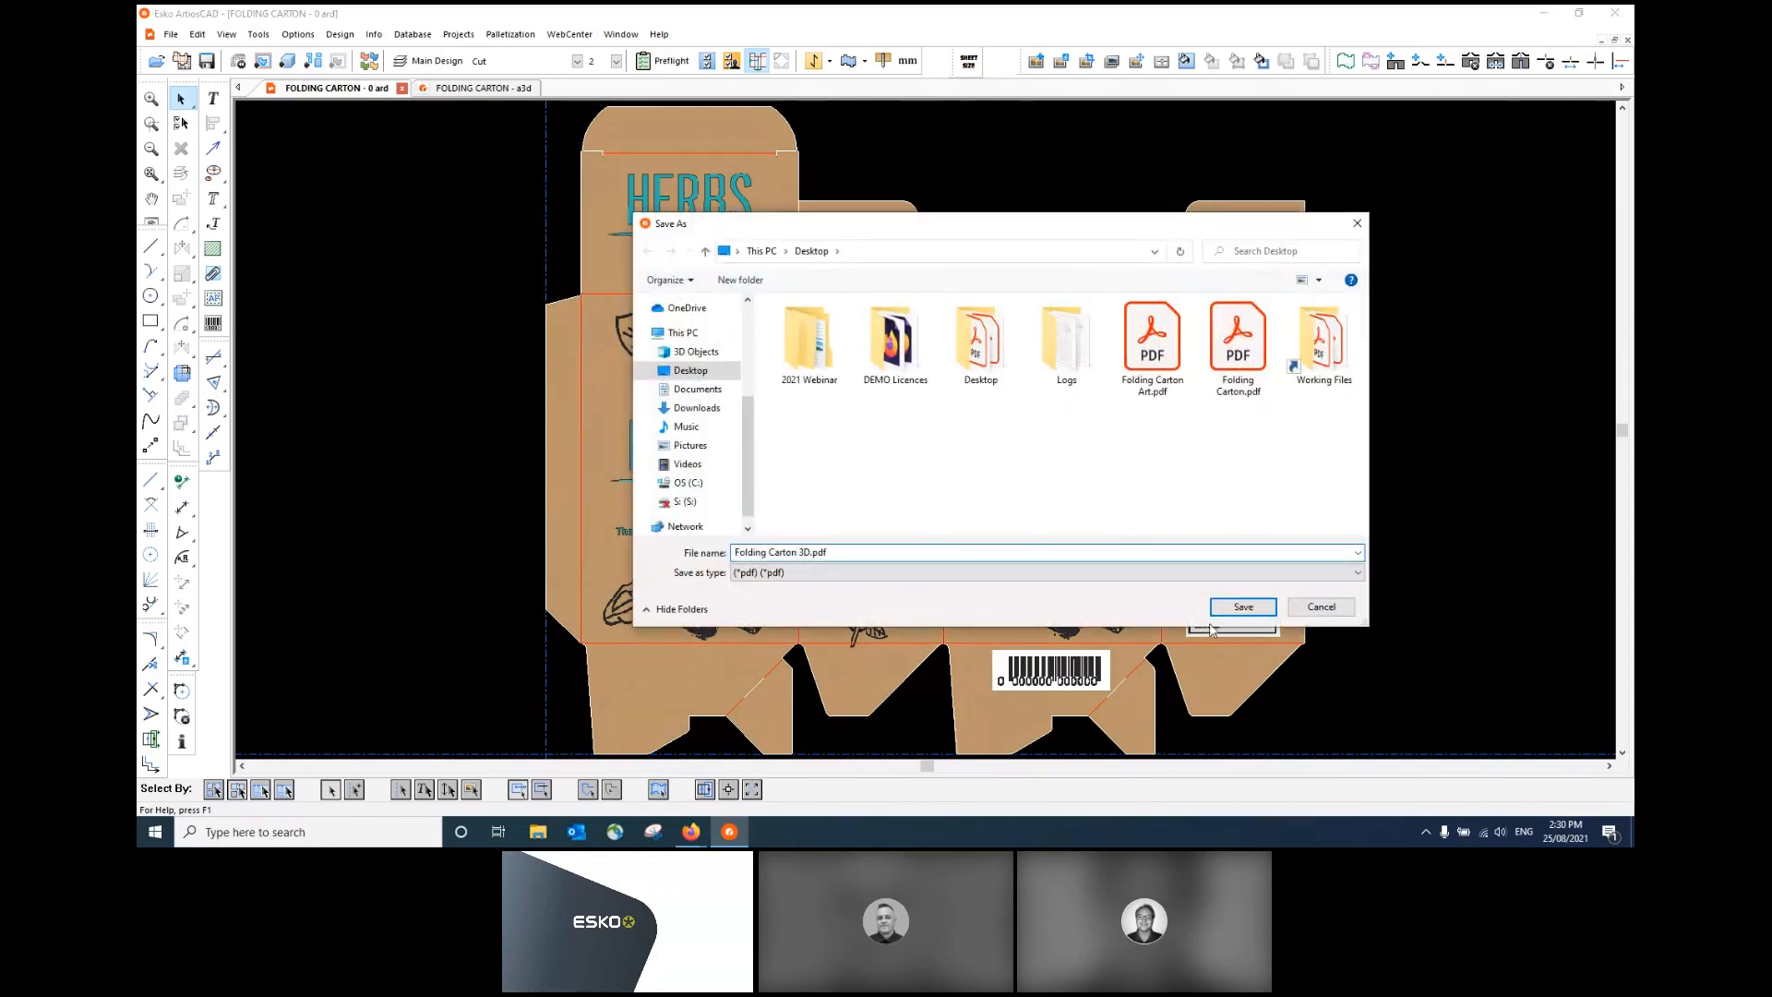
left_click(1239, 607)
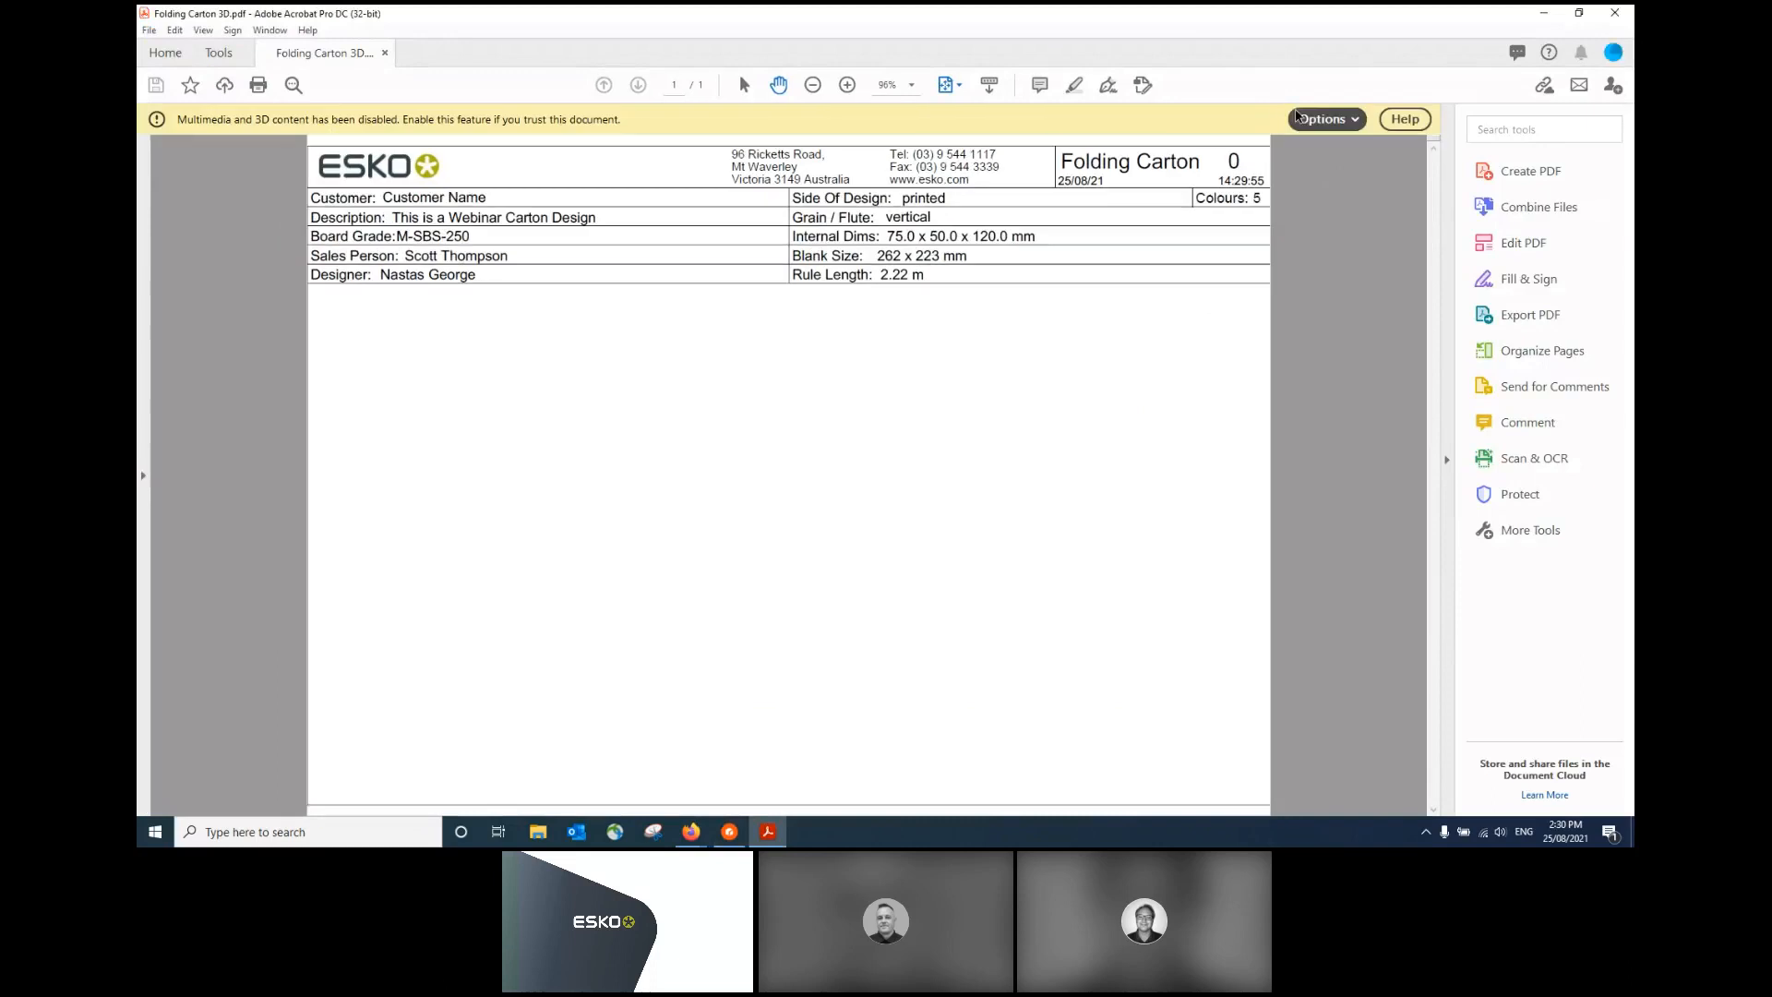
- Trust Folding Carton 3D.pdf in Acrobat, activate its 3D model, and rotate the carton to inspect its other panels
left_click(1305, 123)
left_click(1322, 150)
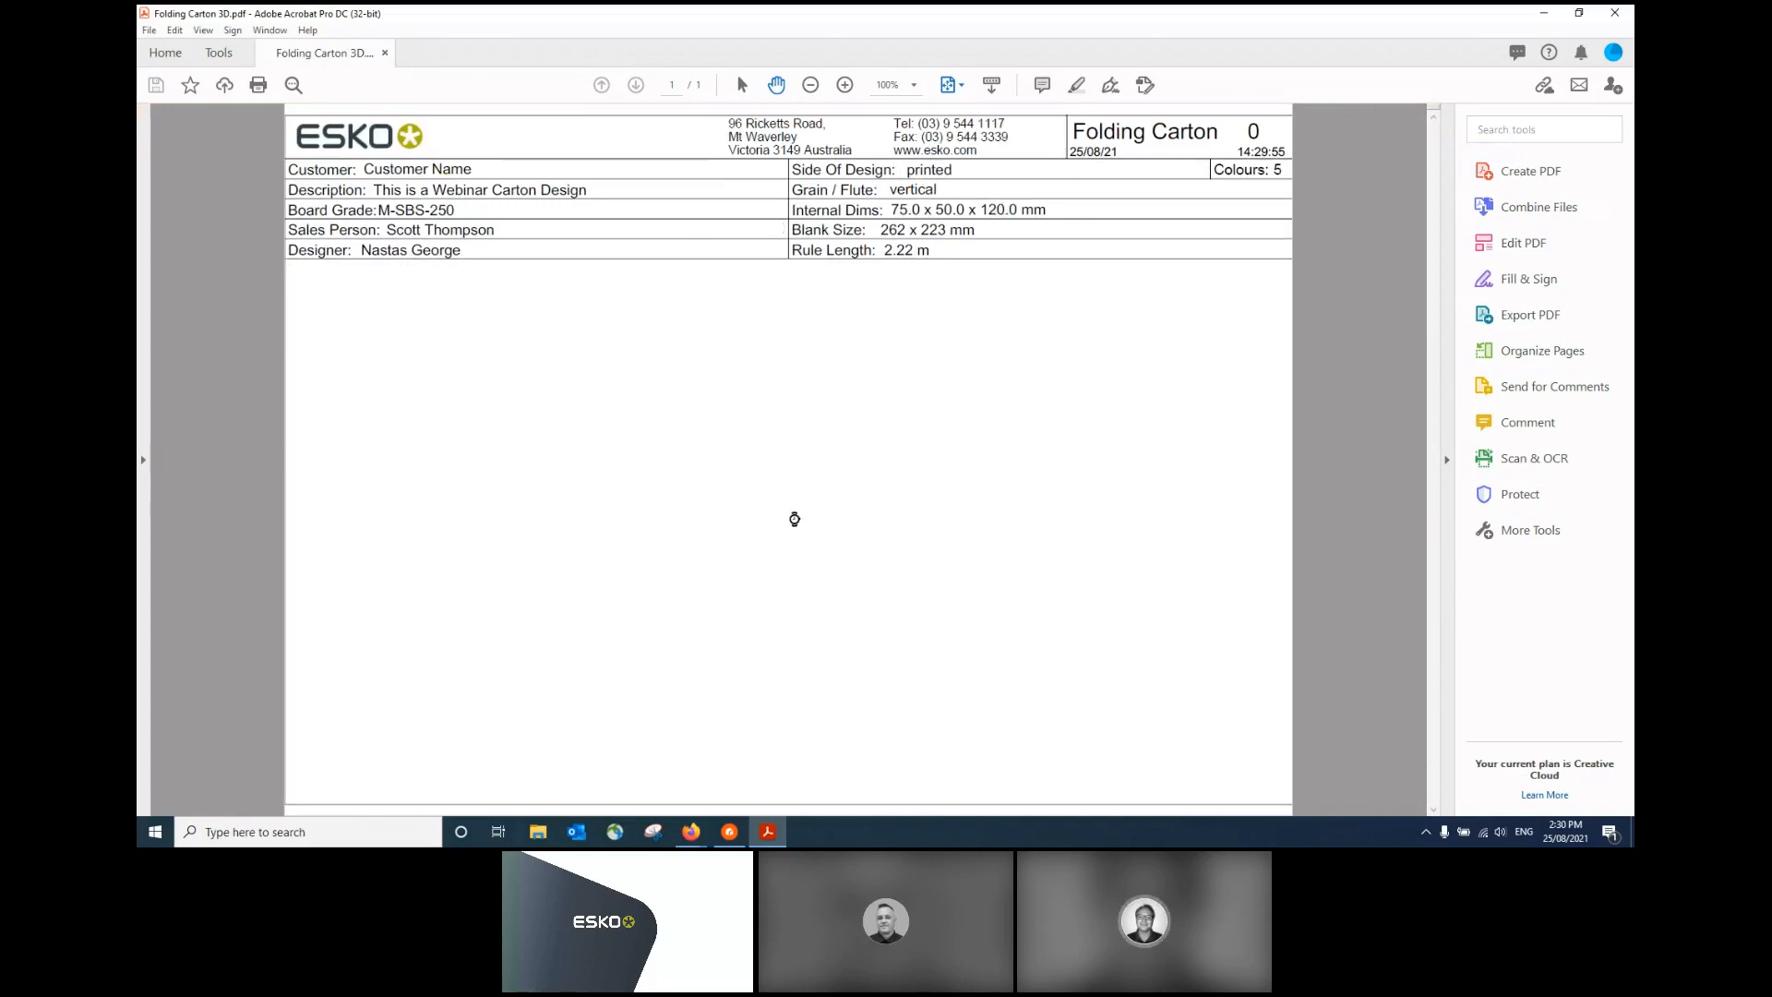
left_click(829, 505)
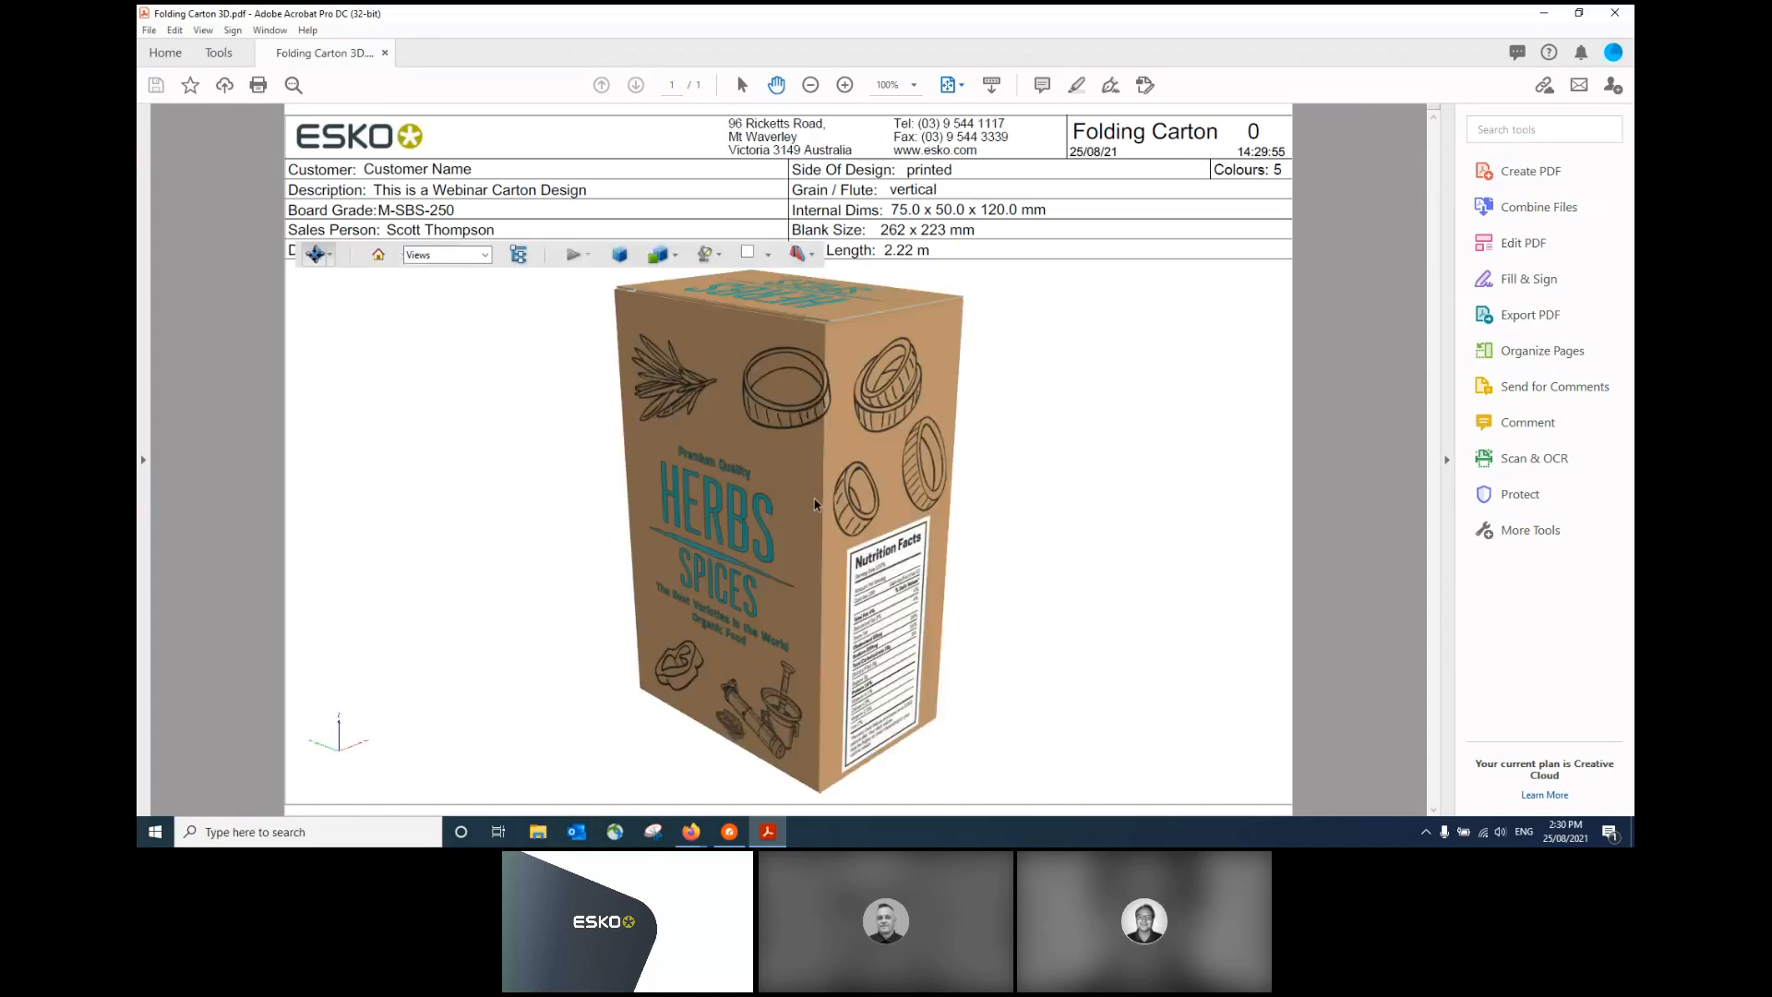
left_click_drag(817, 503, 701, 581)
left_click_drag(678, 605, 648, 583)
left_click_drag(777, 452, 697, 499)
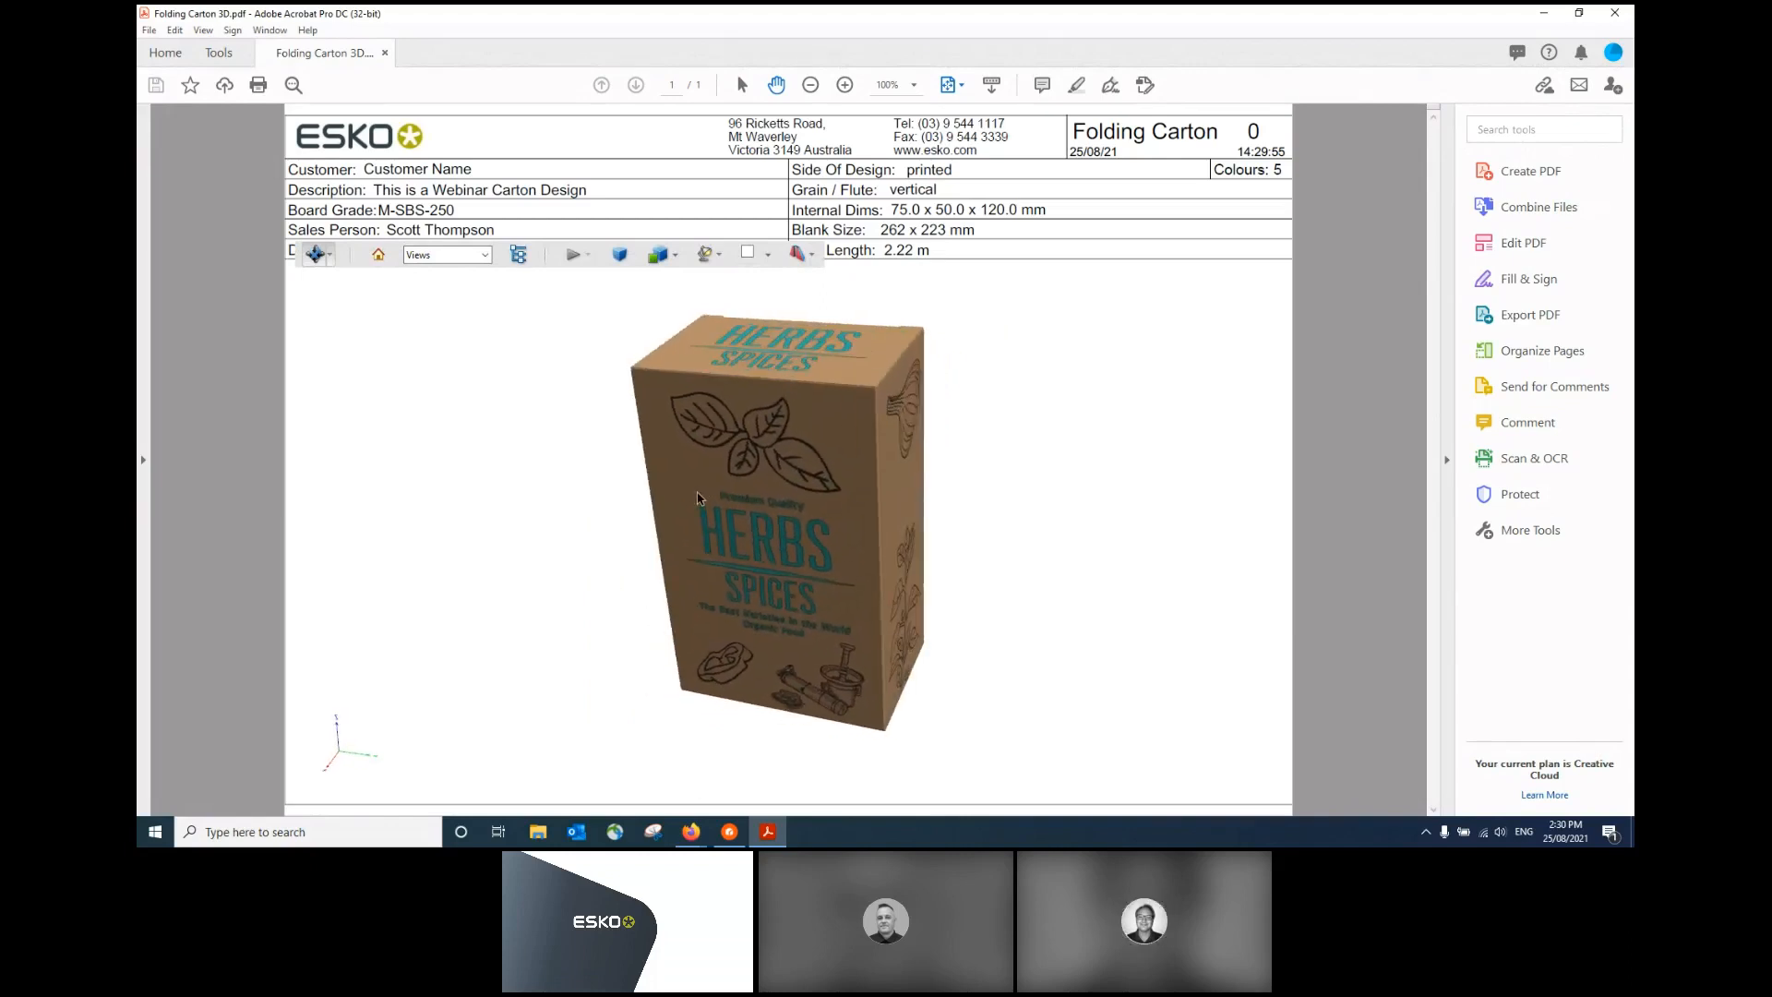
- View the 3D carton under White Lights and Bright Lights from different angles, and close the PDF in Acrobat
left_click(719, 255)
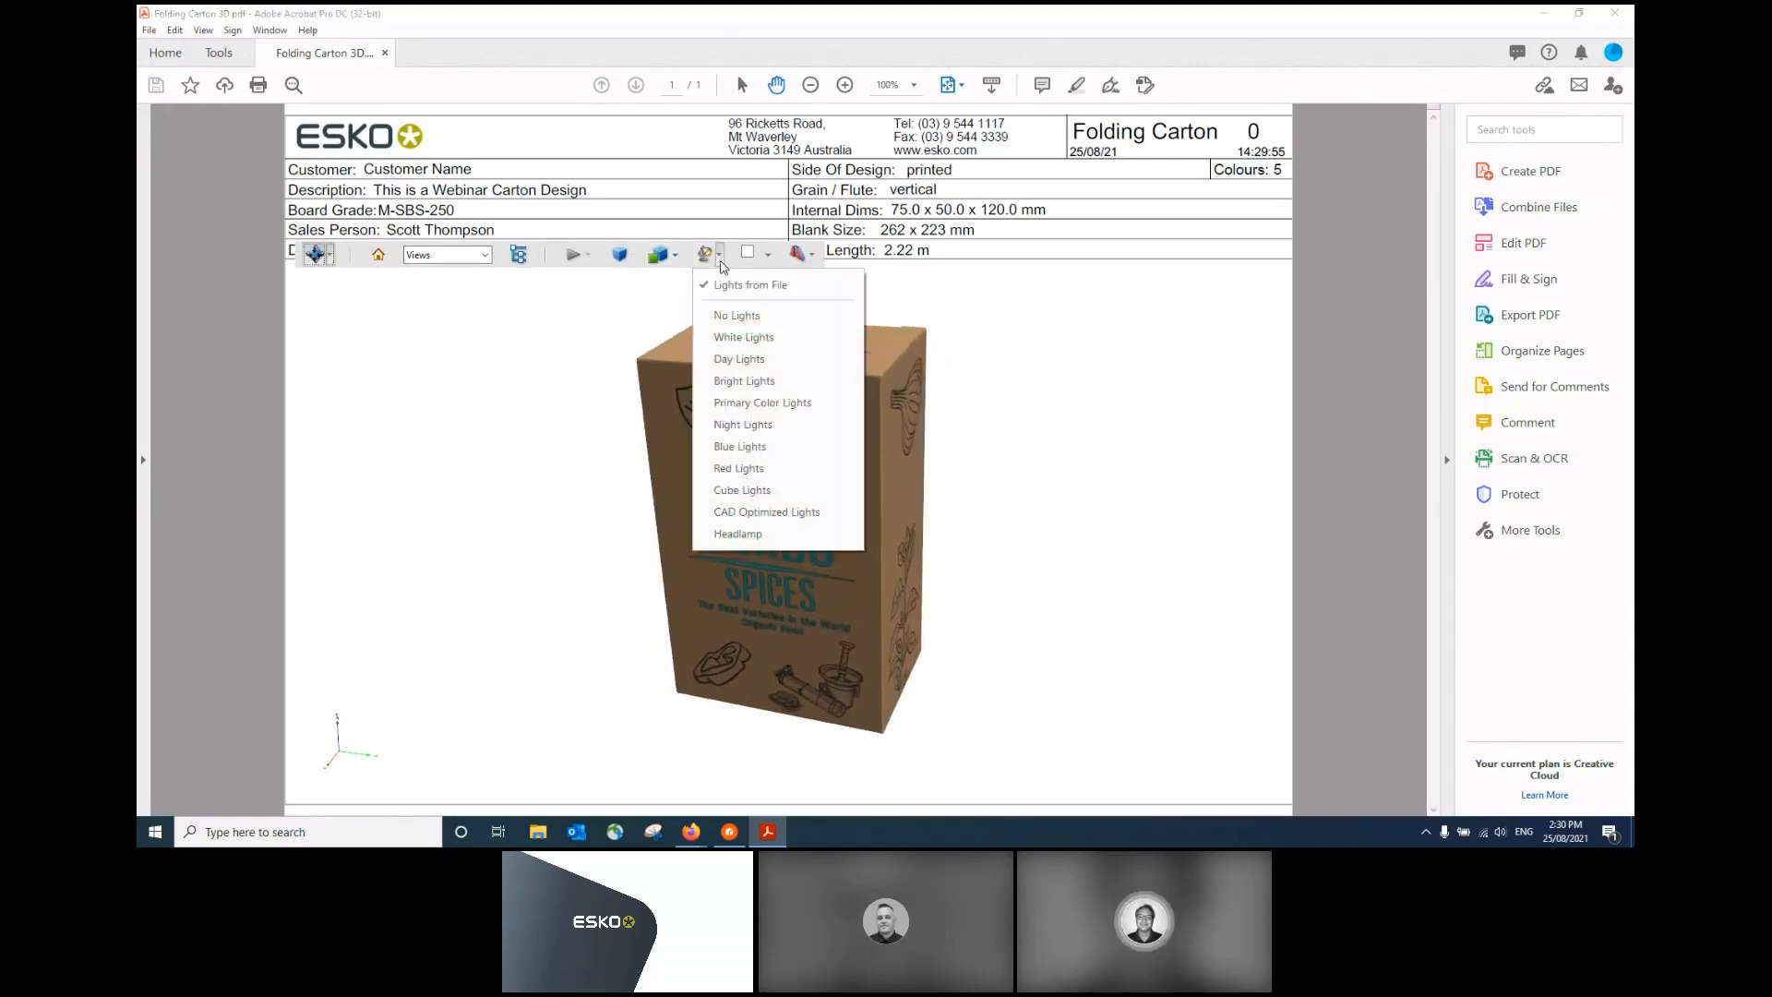
left_click(725, 341)
left_click_drag(862, 513, 785, 471)
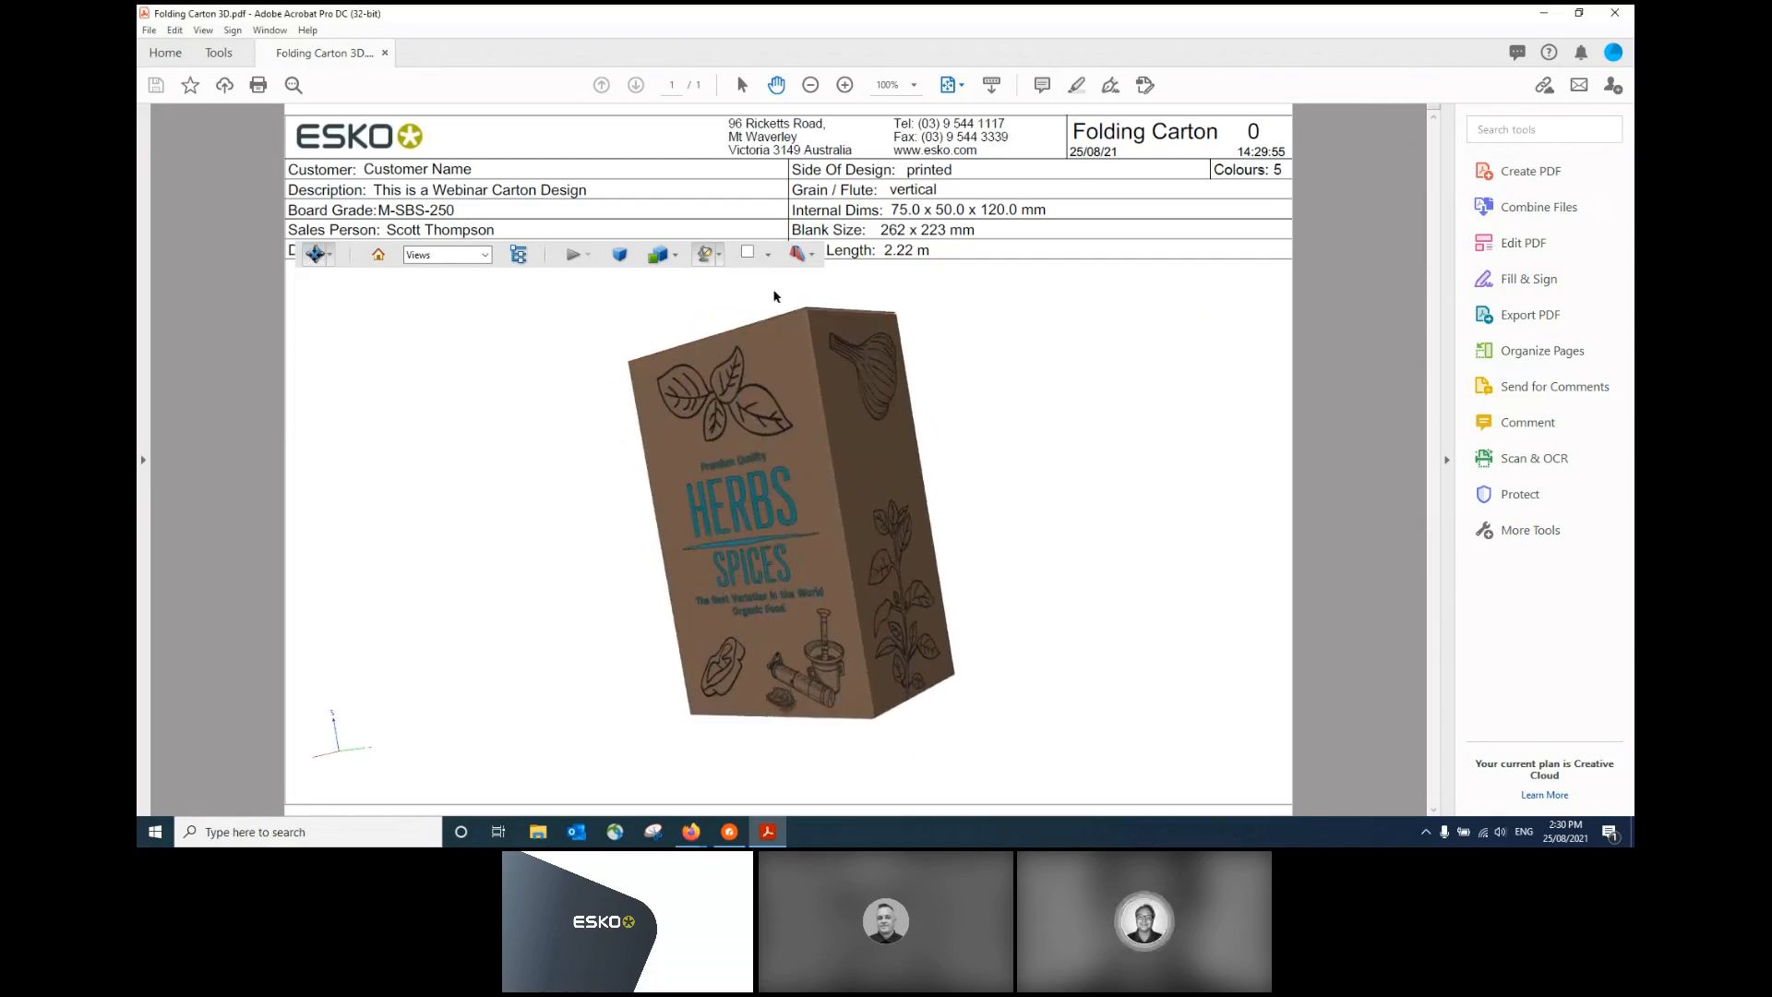
left_click(718, 257)
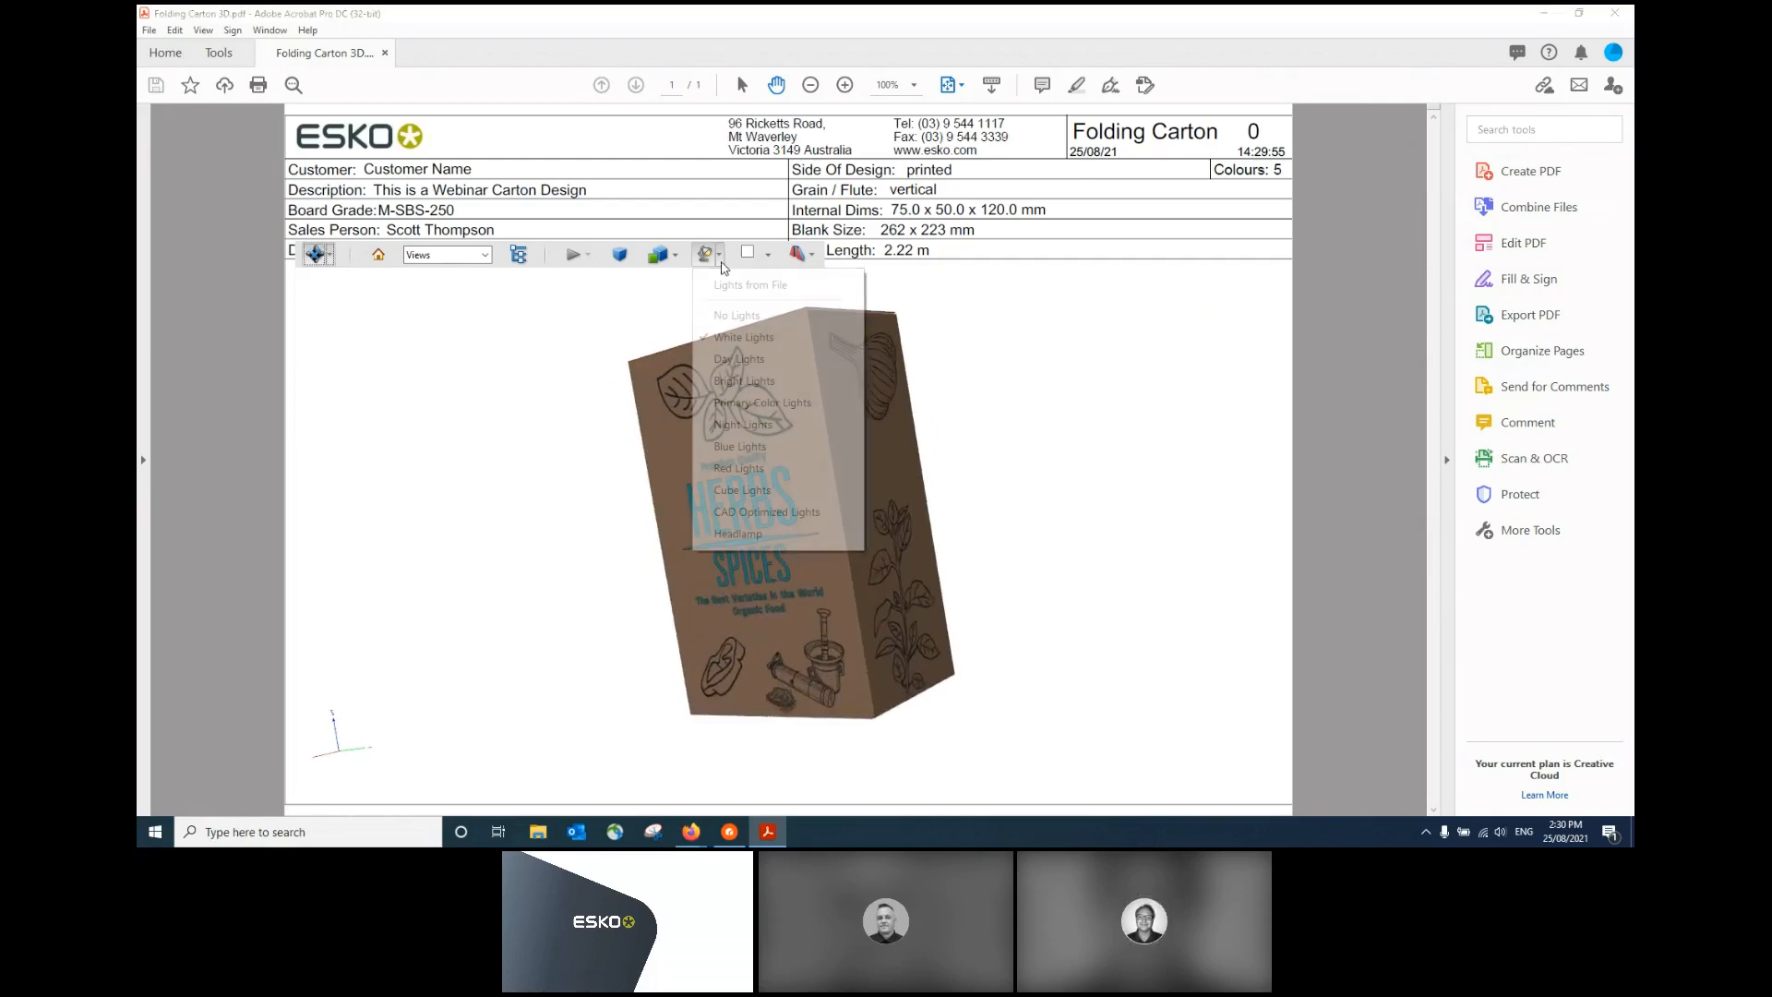
left_click(744, 381)
left_click_drag(800, 530, 781, 477)
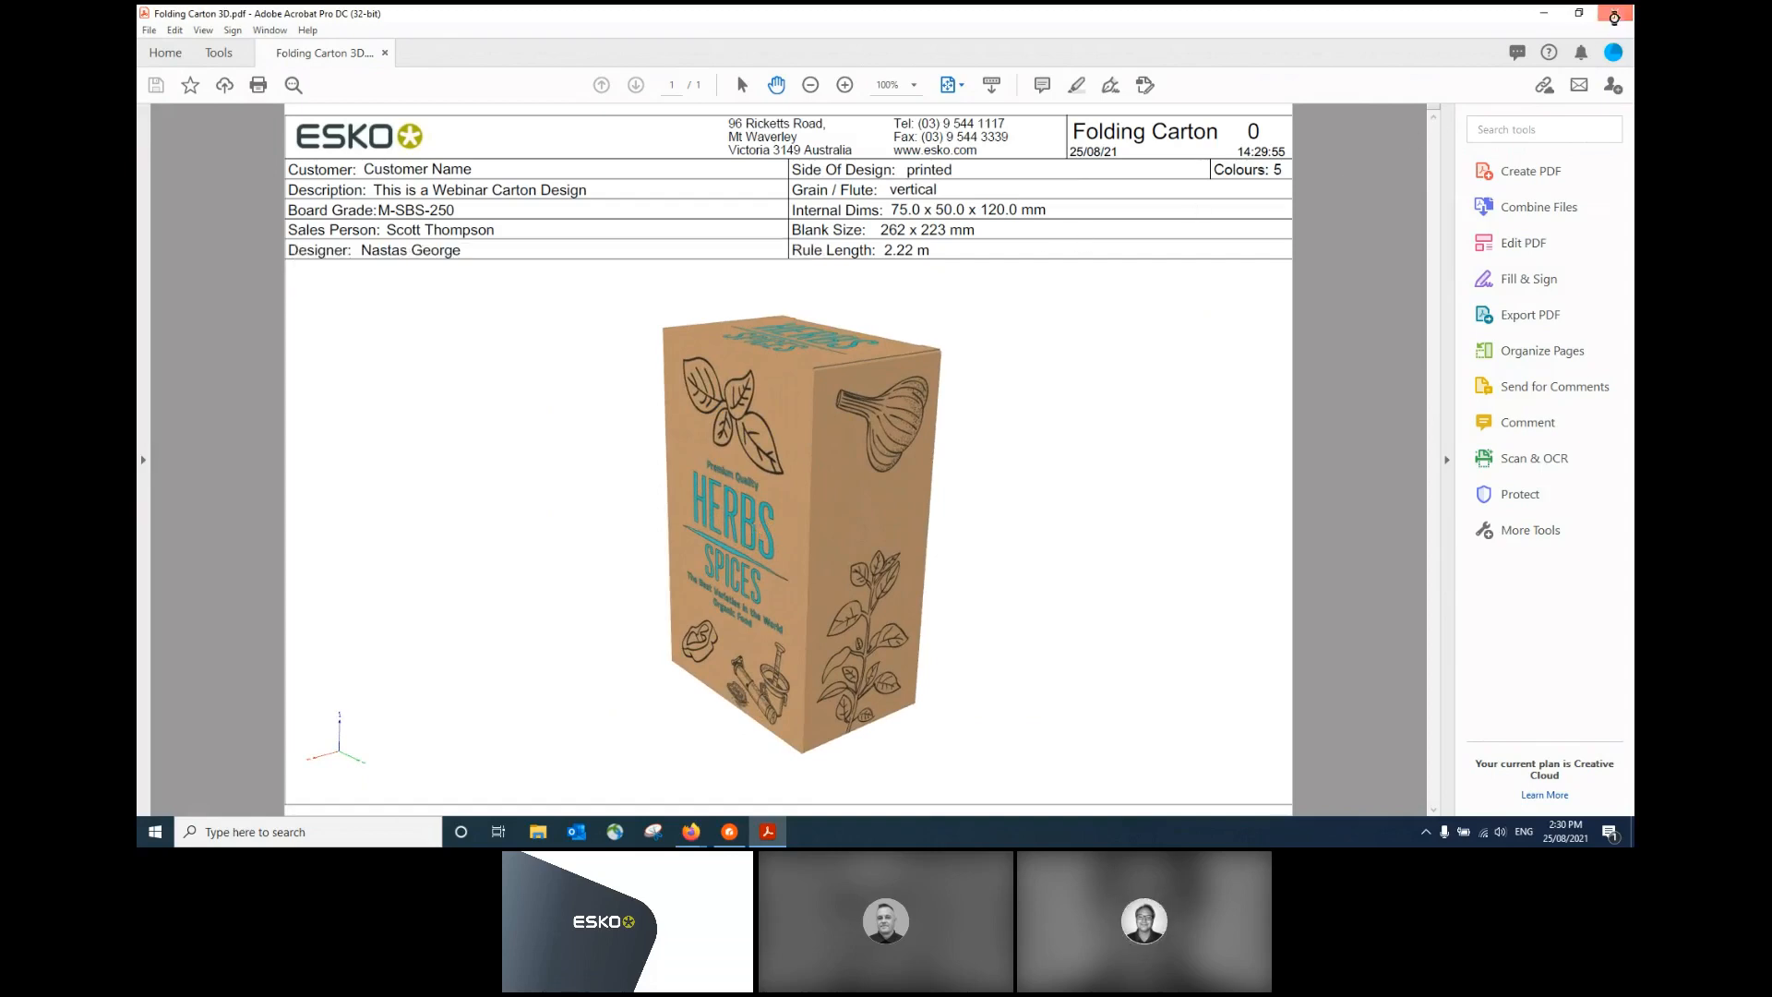
left_click(1614, 16)
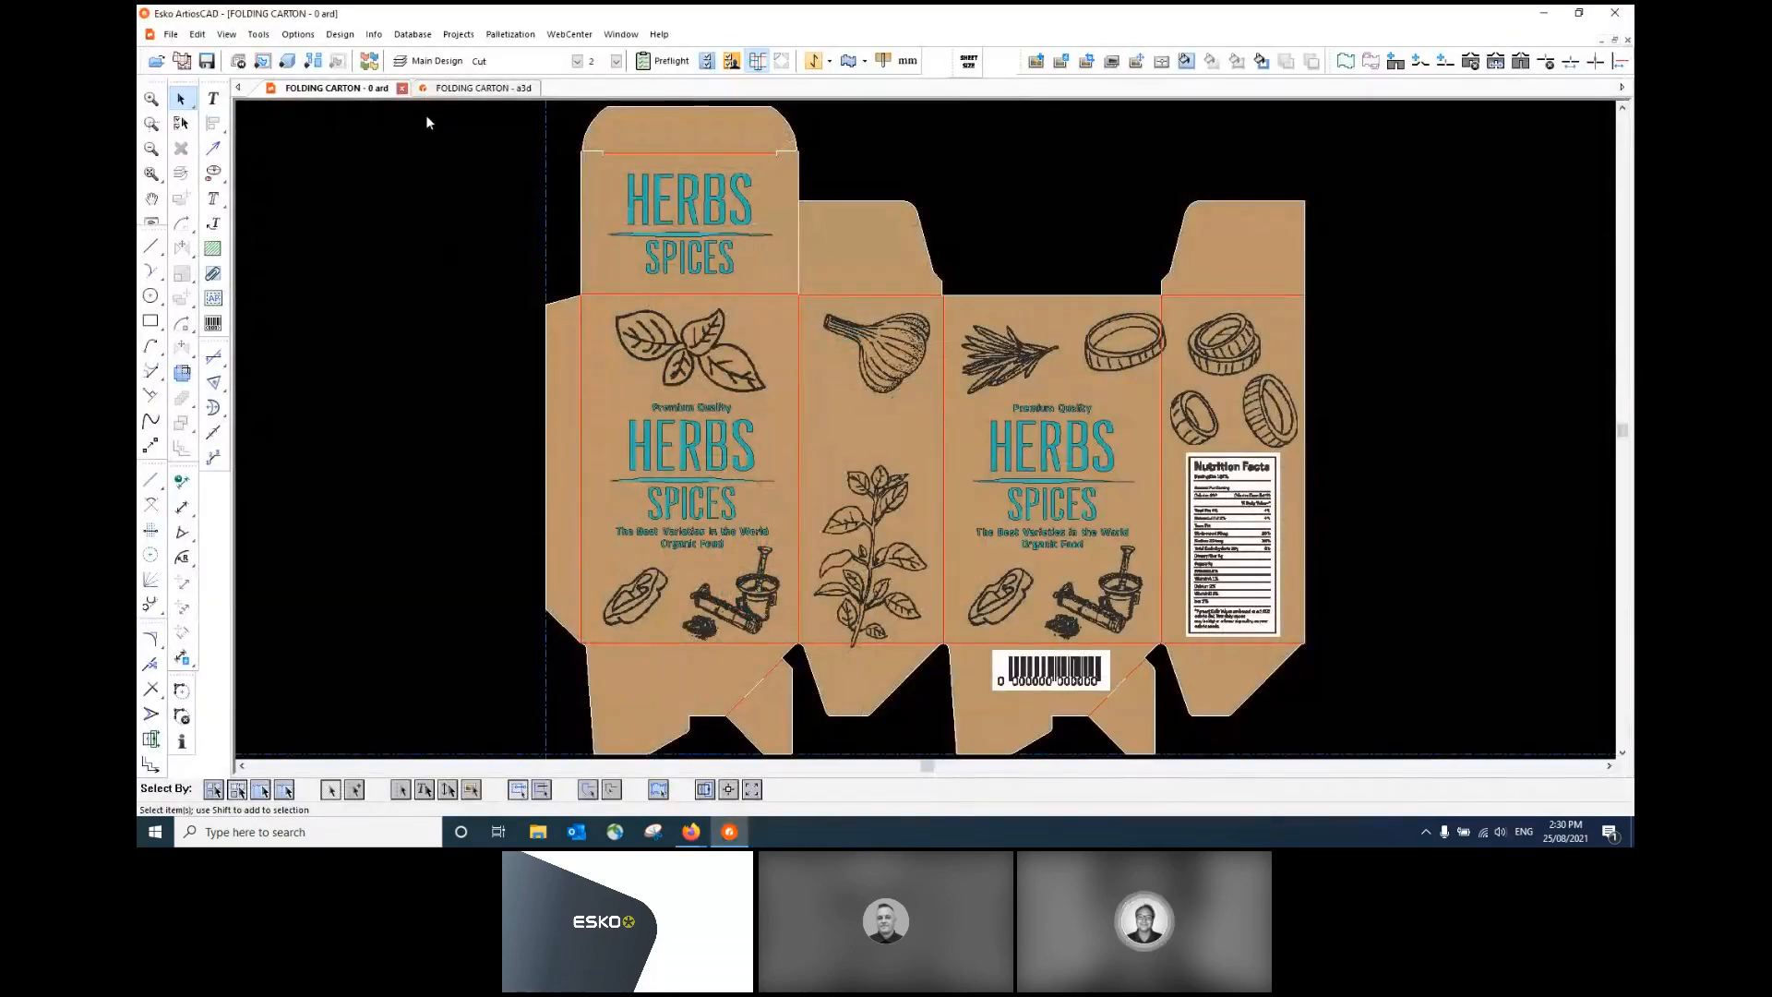
- Close the 3D carton without saving its changes, and hide the Outside Graphics layer of the flat design
left_click(487, 88)
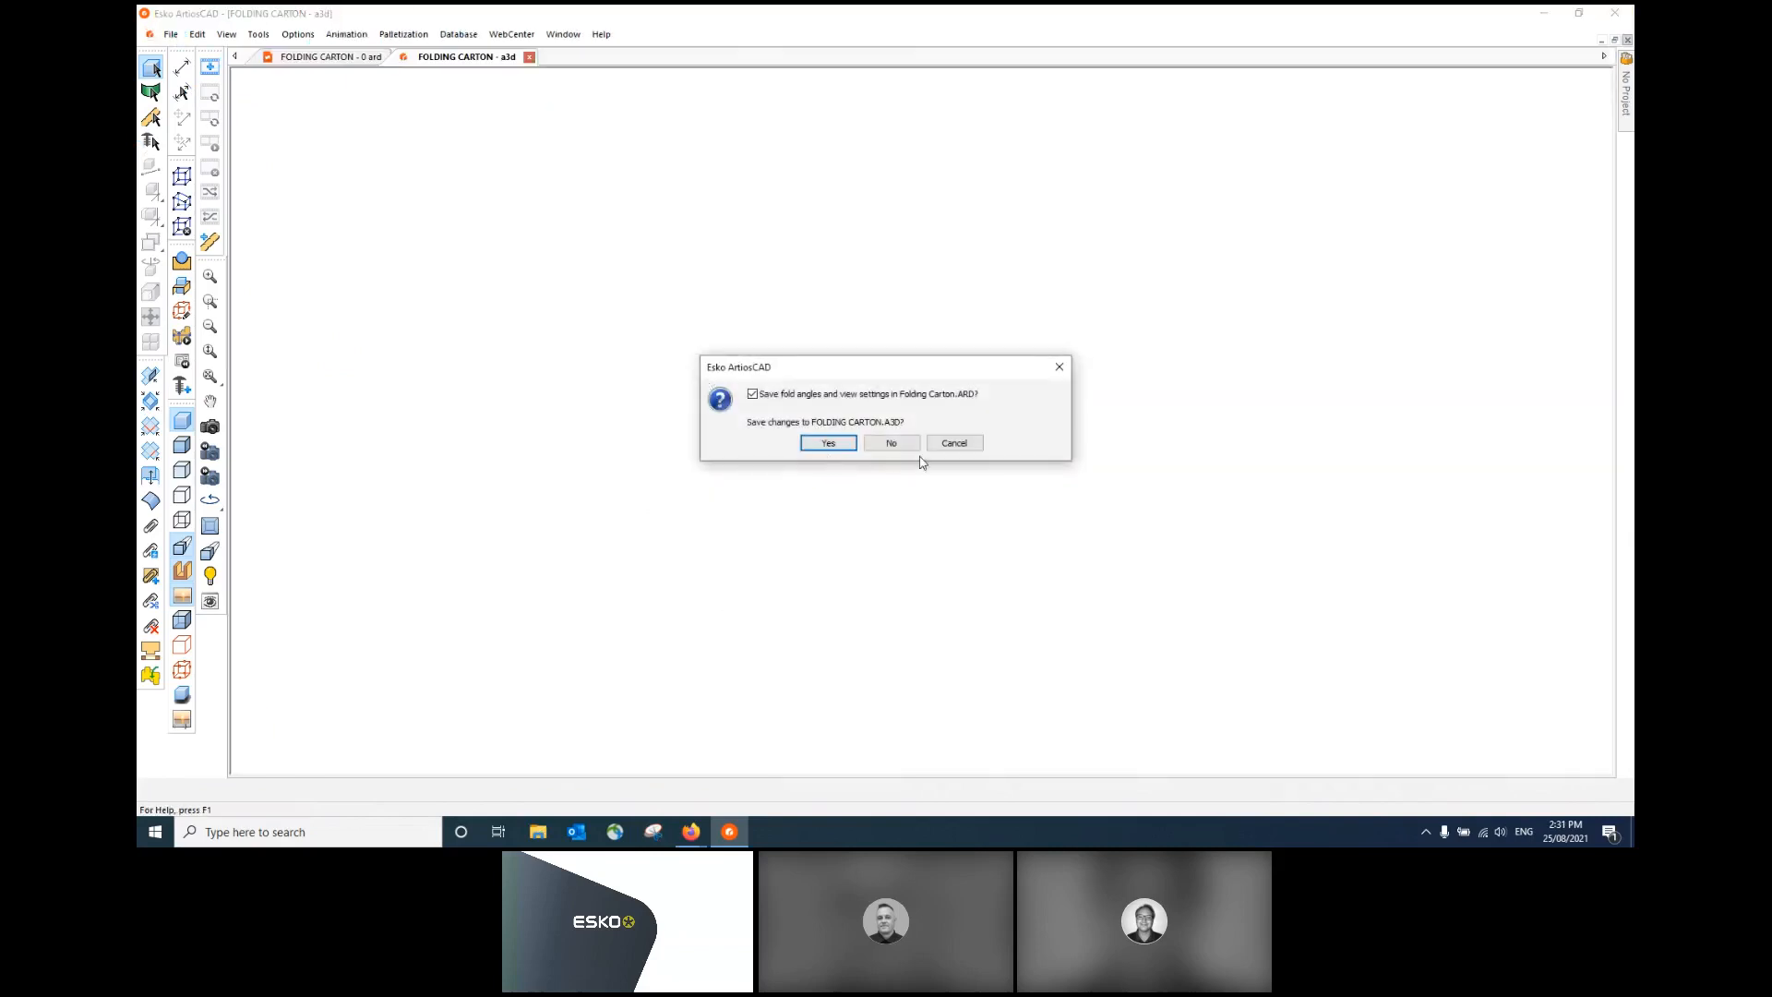
left_click(907, 448)
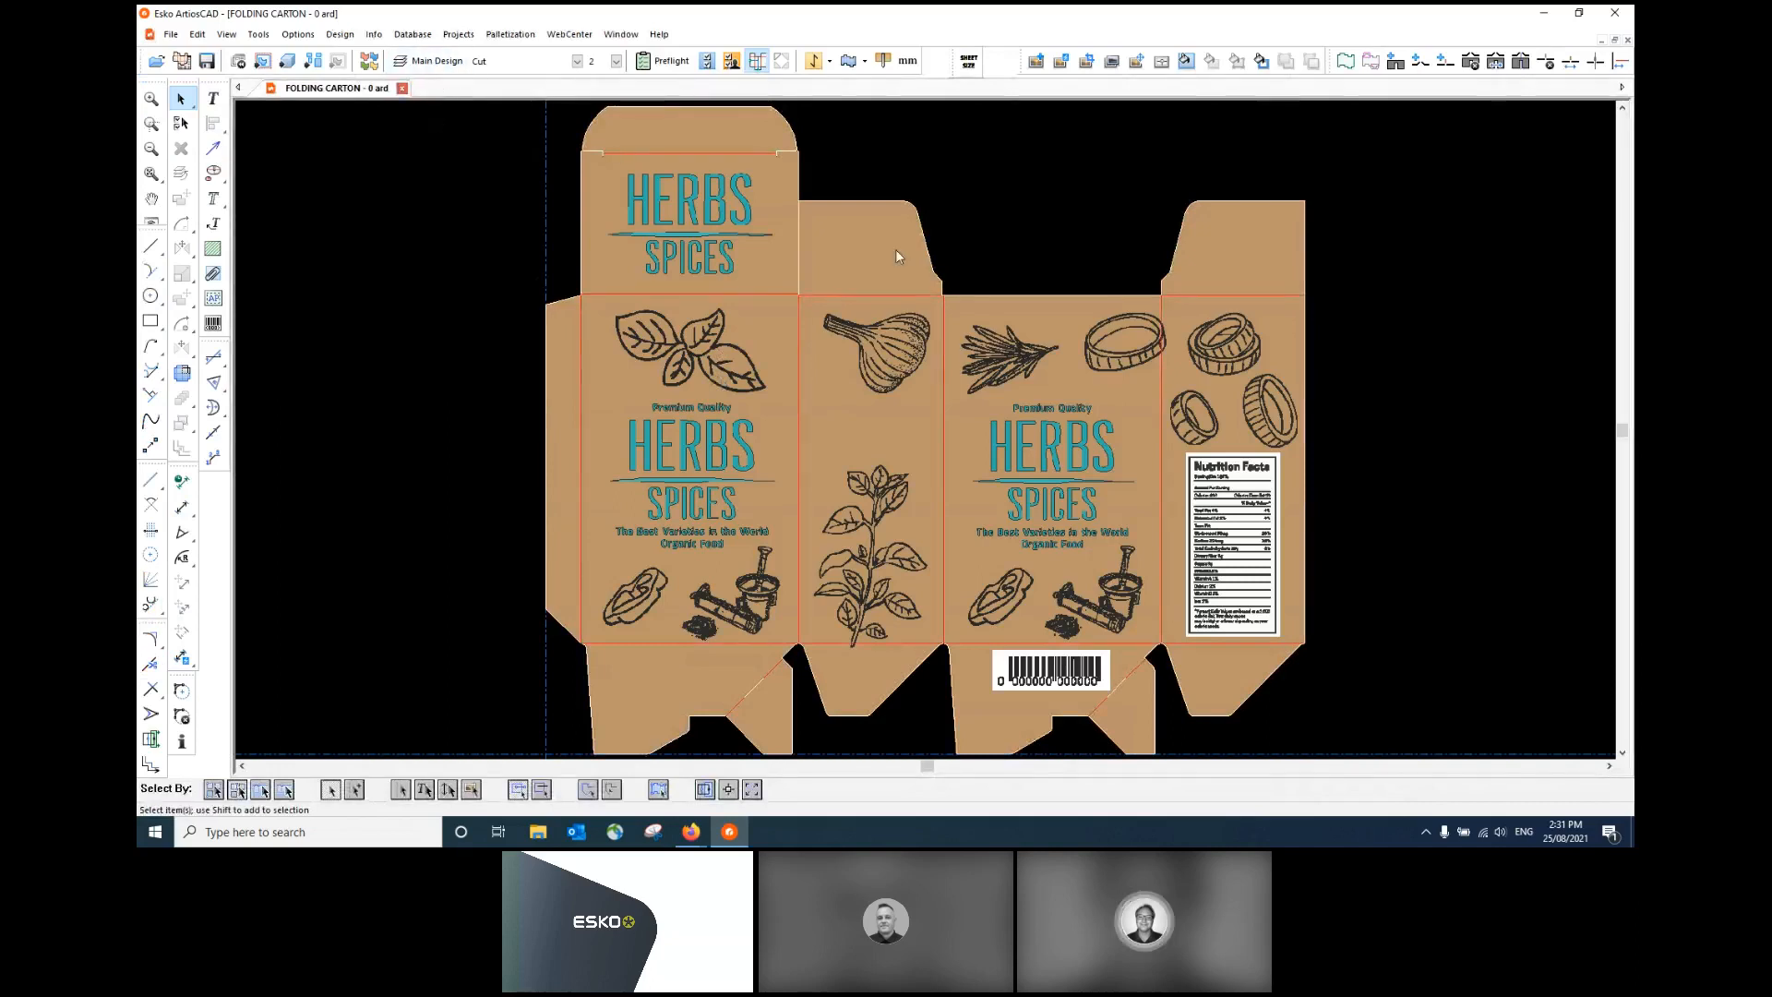
left_click(428, 61)
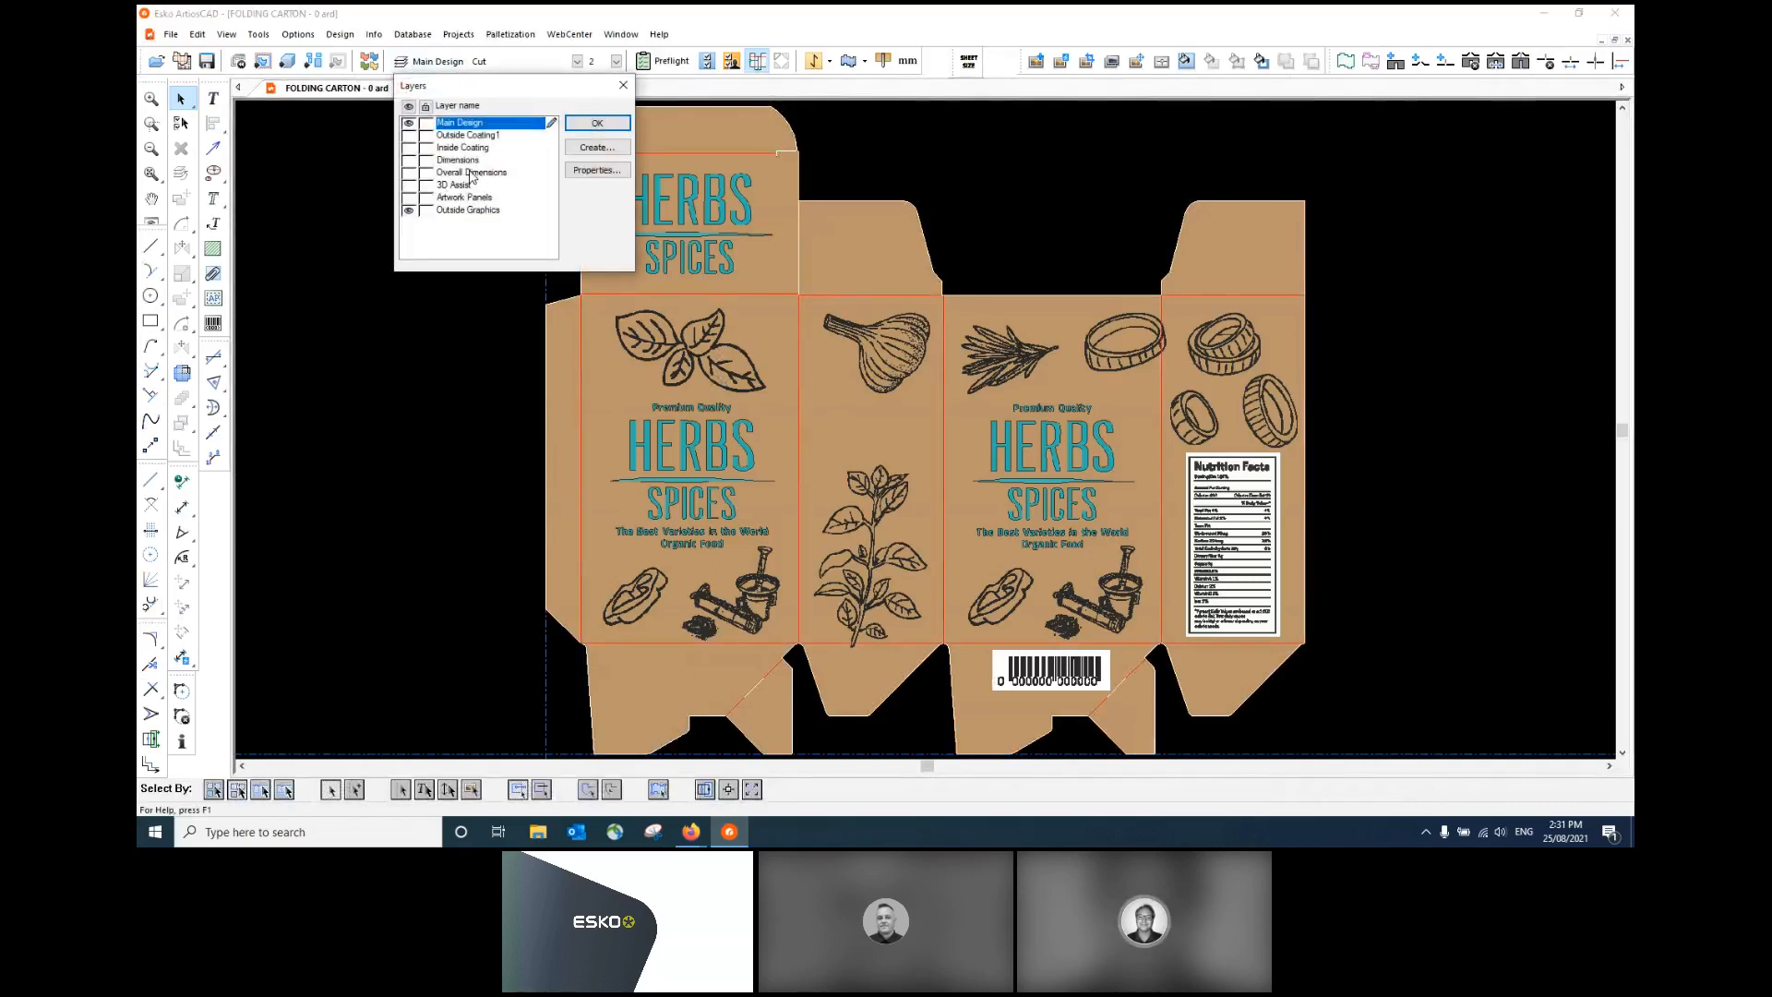
left_click(415, 209)
left_click(600, 124)
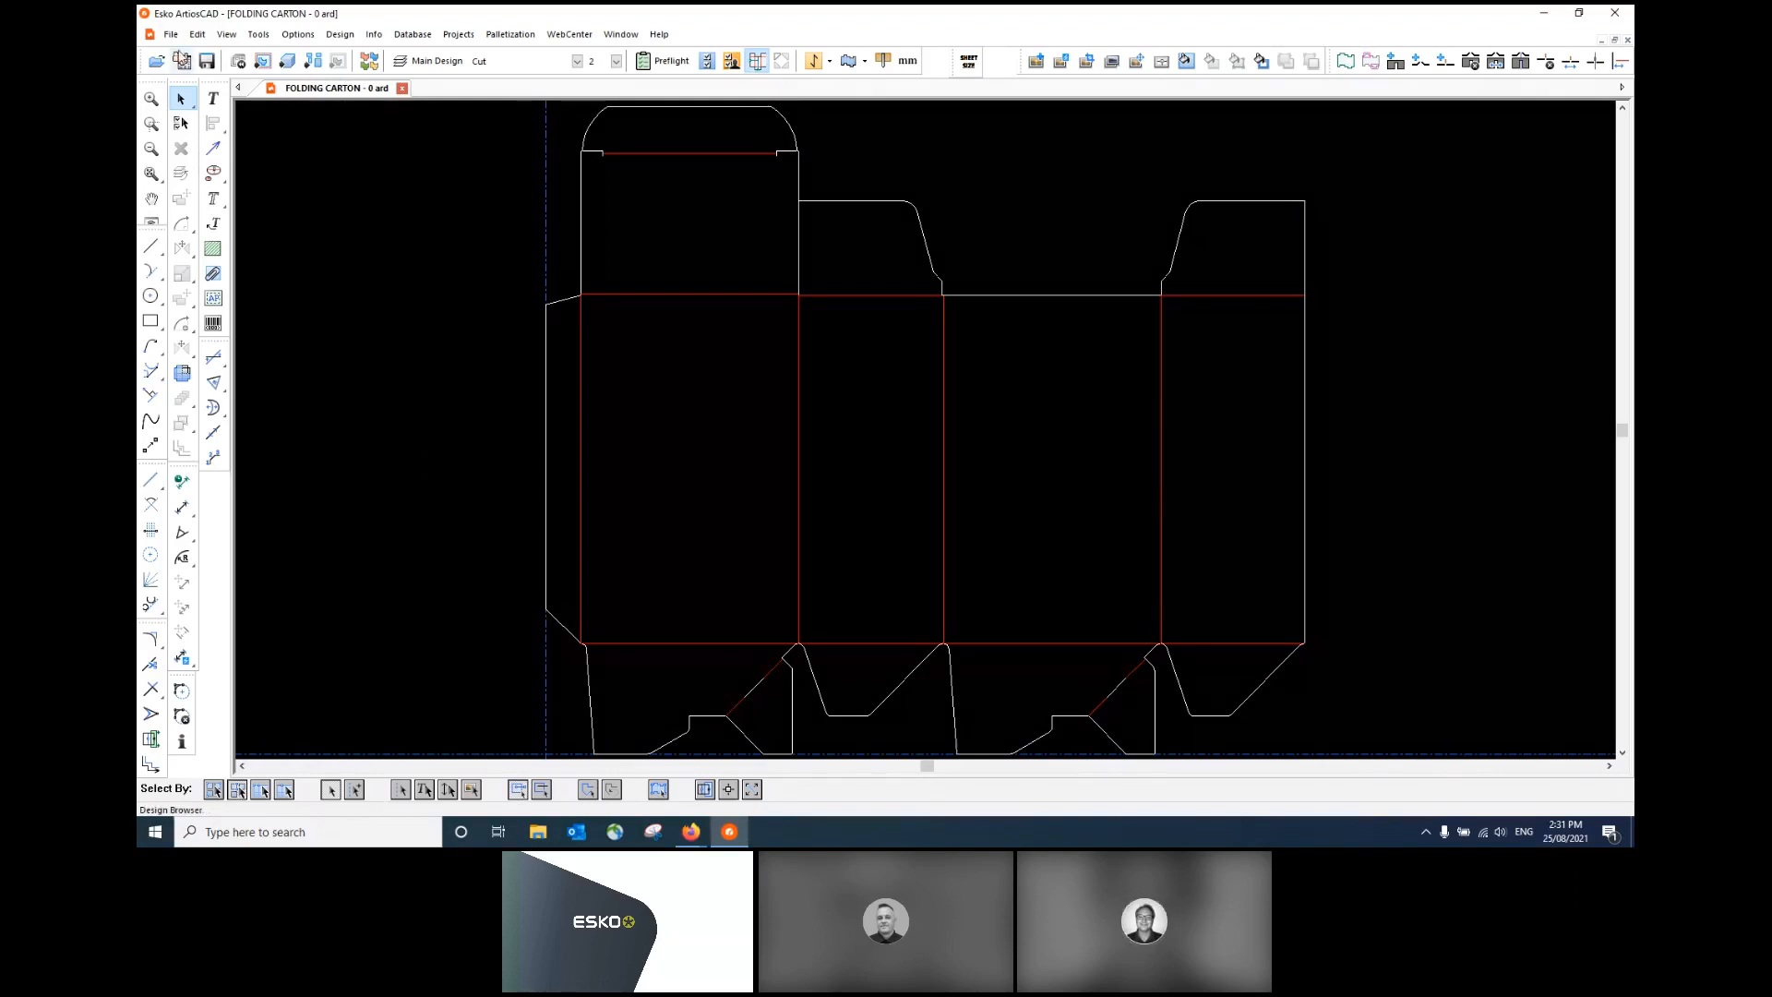
- Create a manufacturing layout from the flat carton using Small Diecutter Parameters, the Generic DieCutter - Small die press and the Small Sheet printing press
left_click(170, 35)
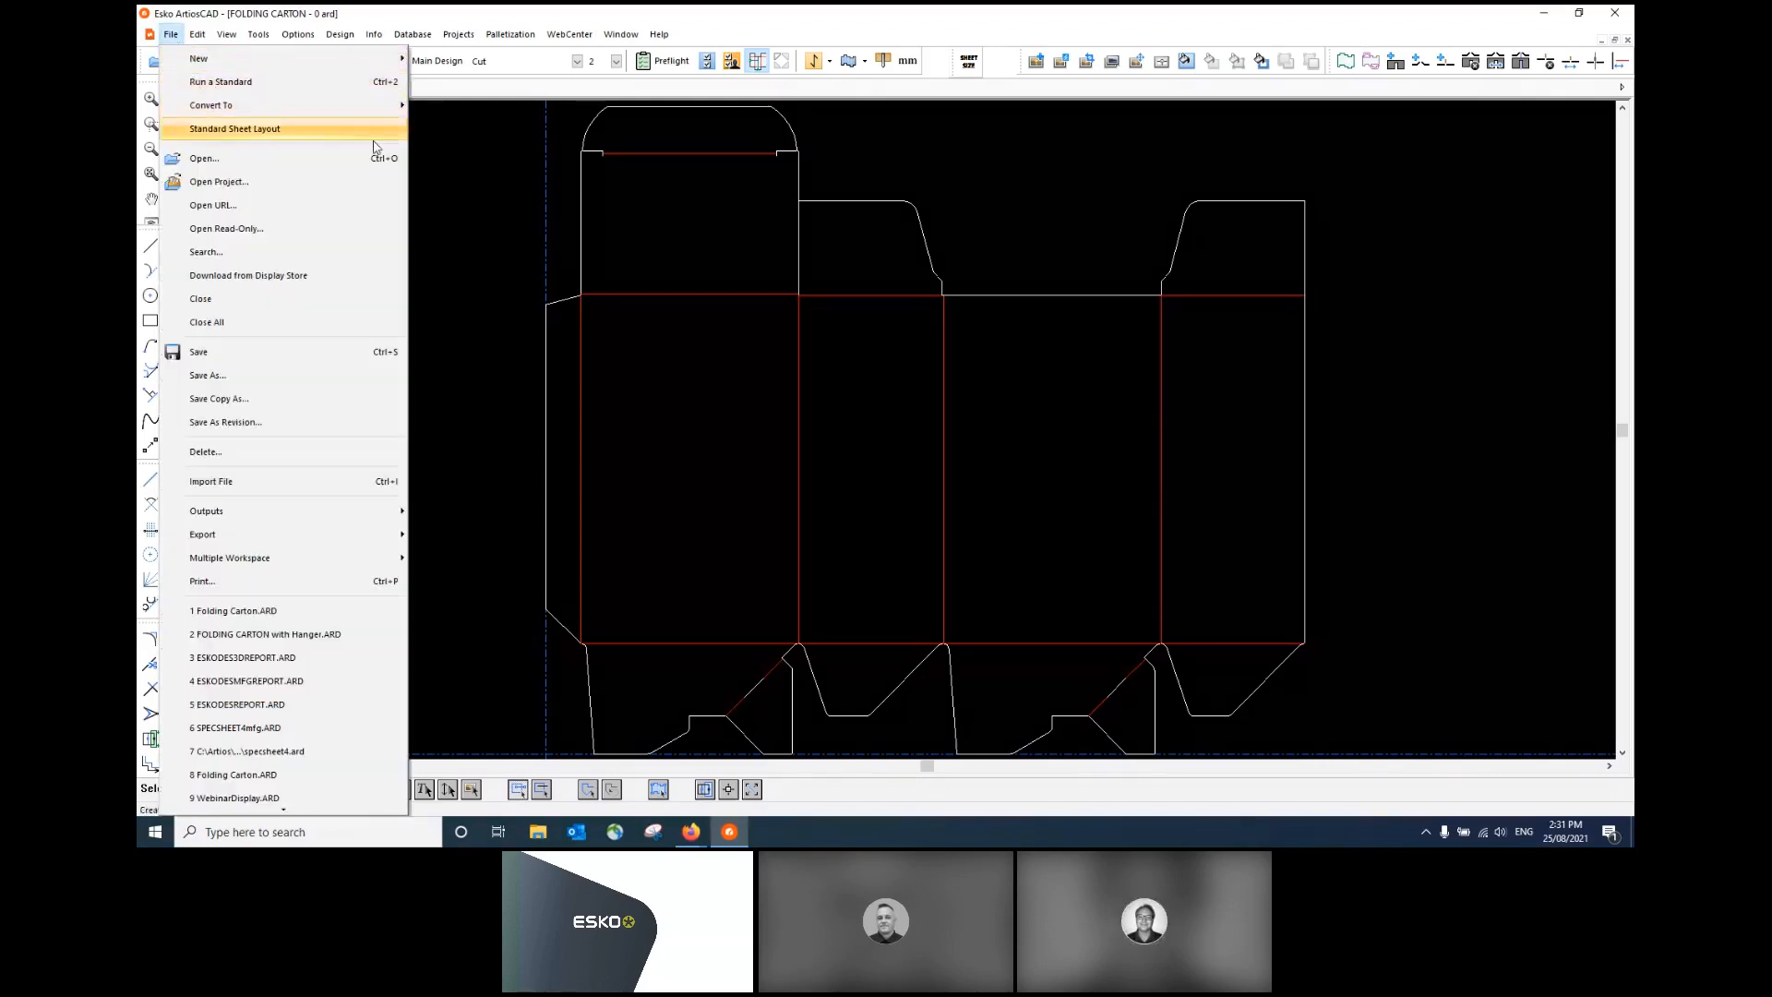
left_click(513, 208)
left_click(243, 62)
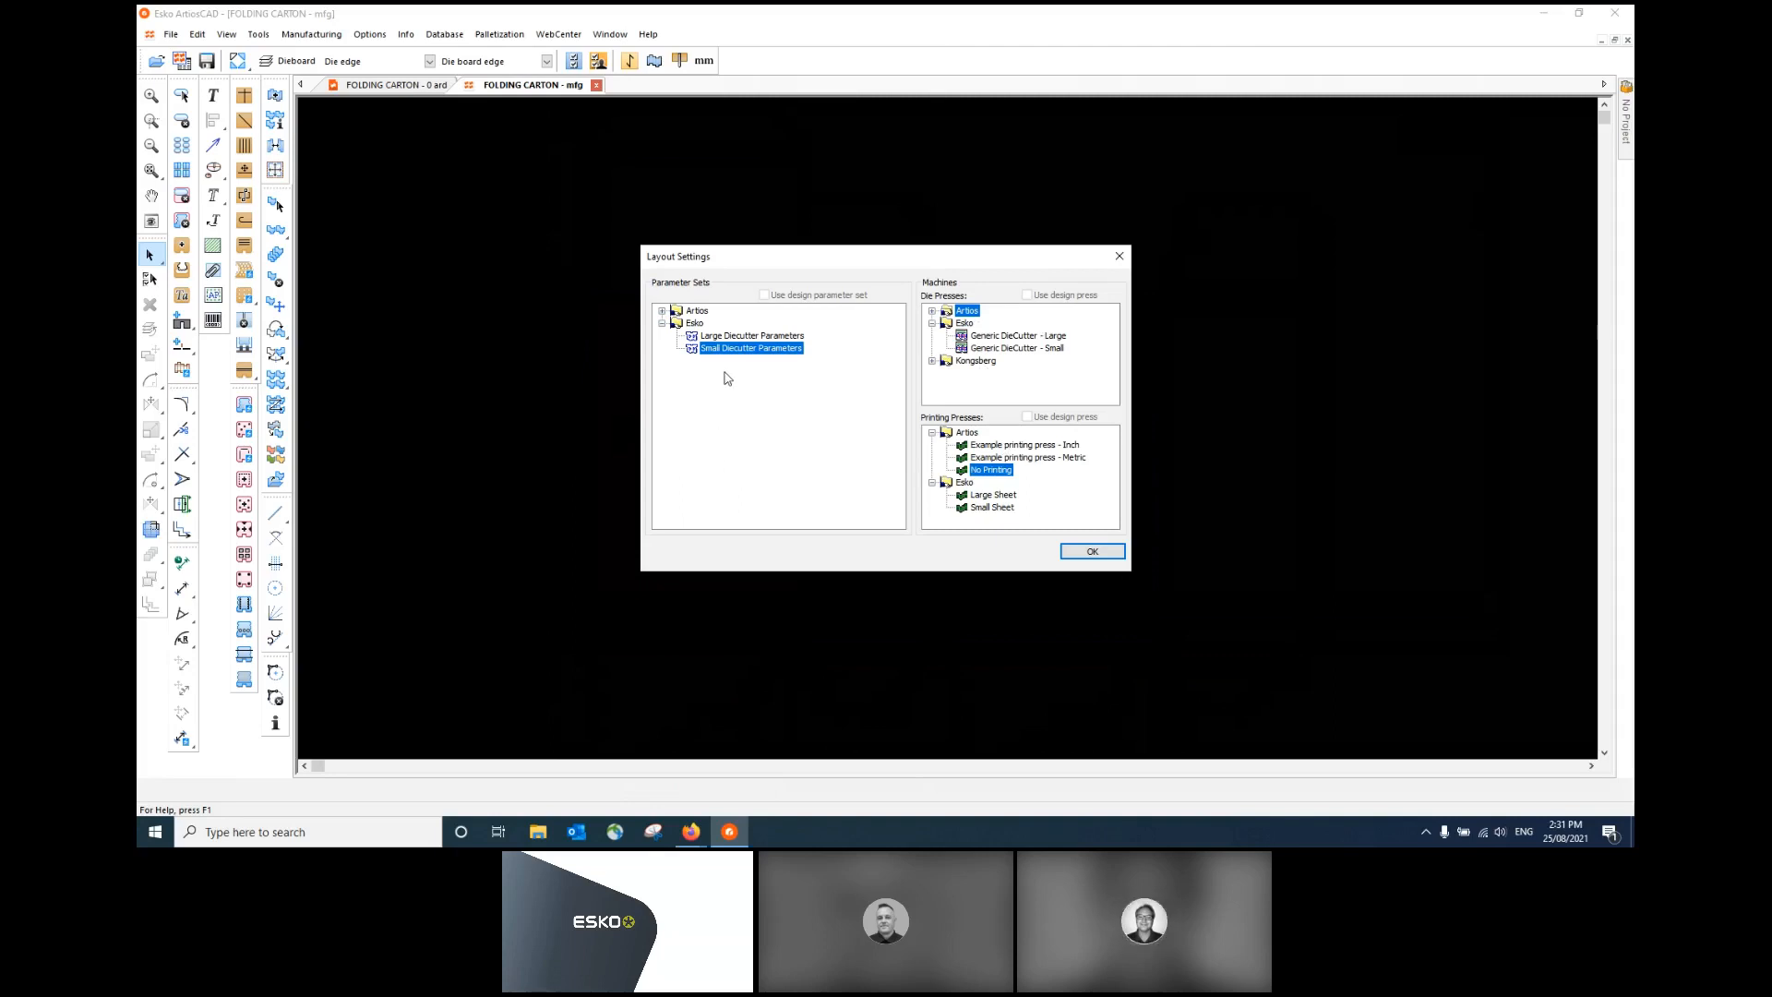
left_click(1043, 349)
left_click(997, 508)
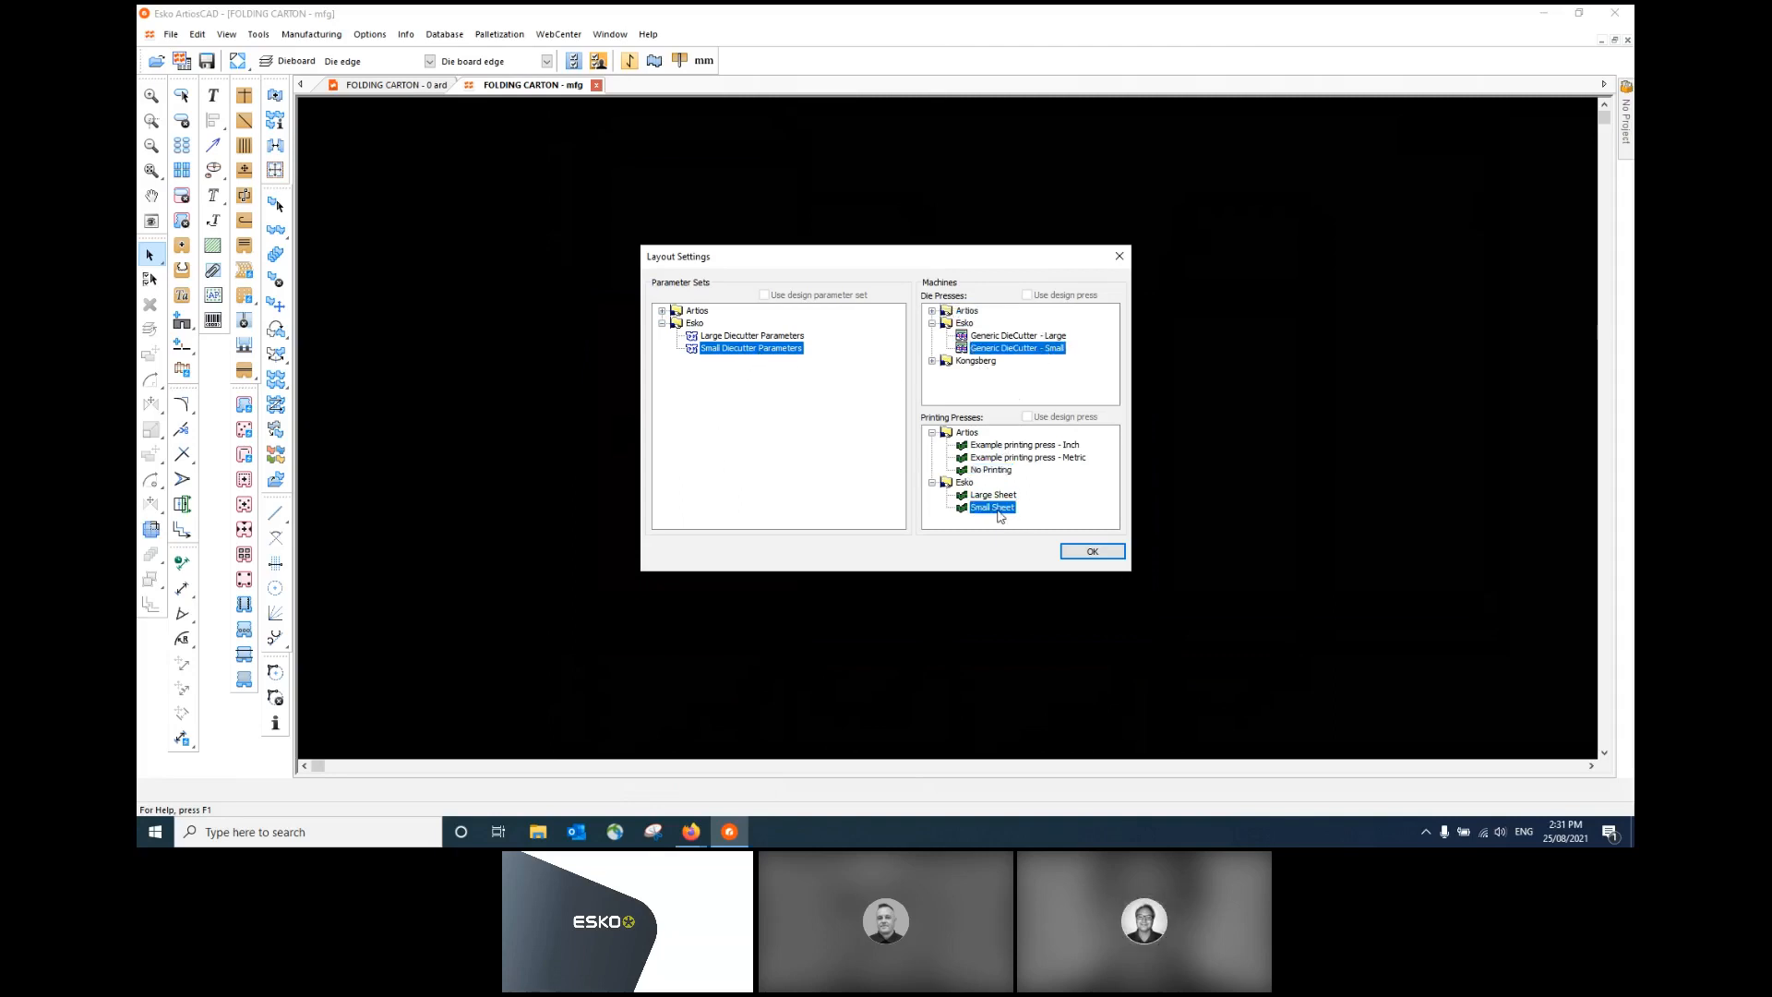
left_click(1122, 553)
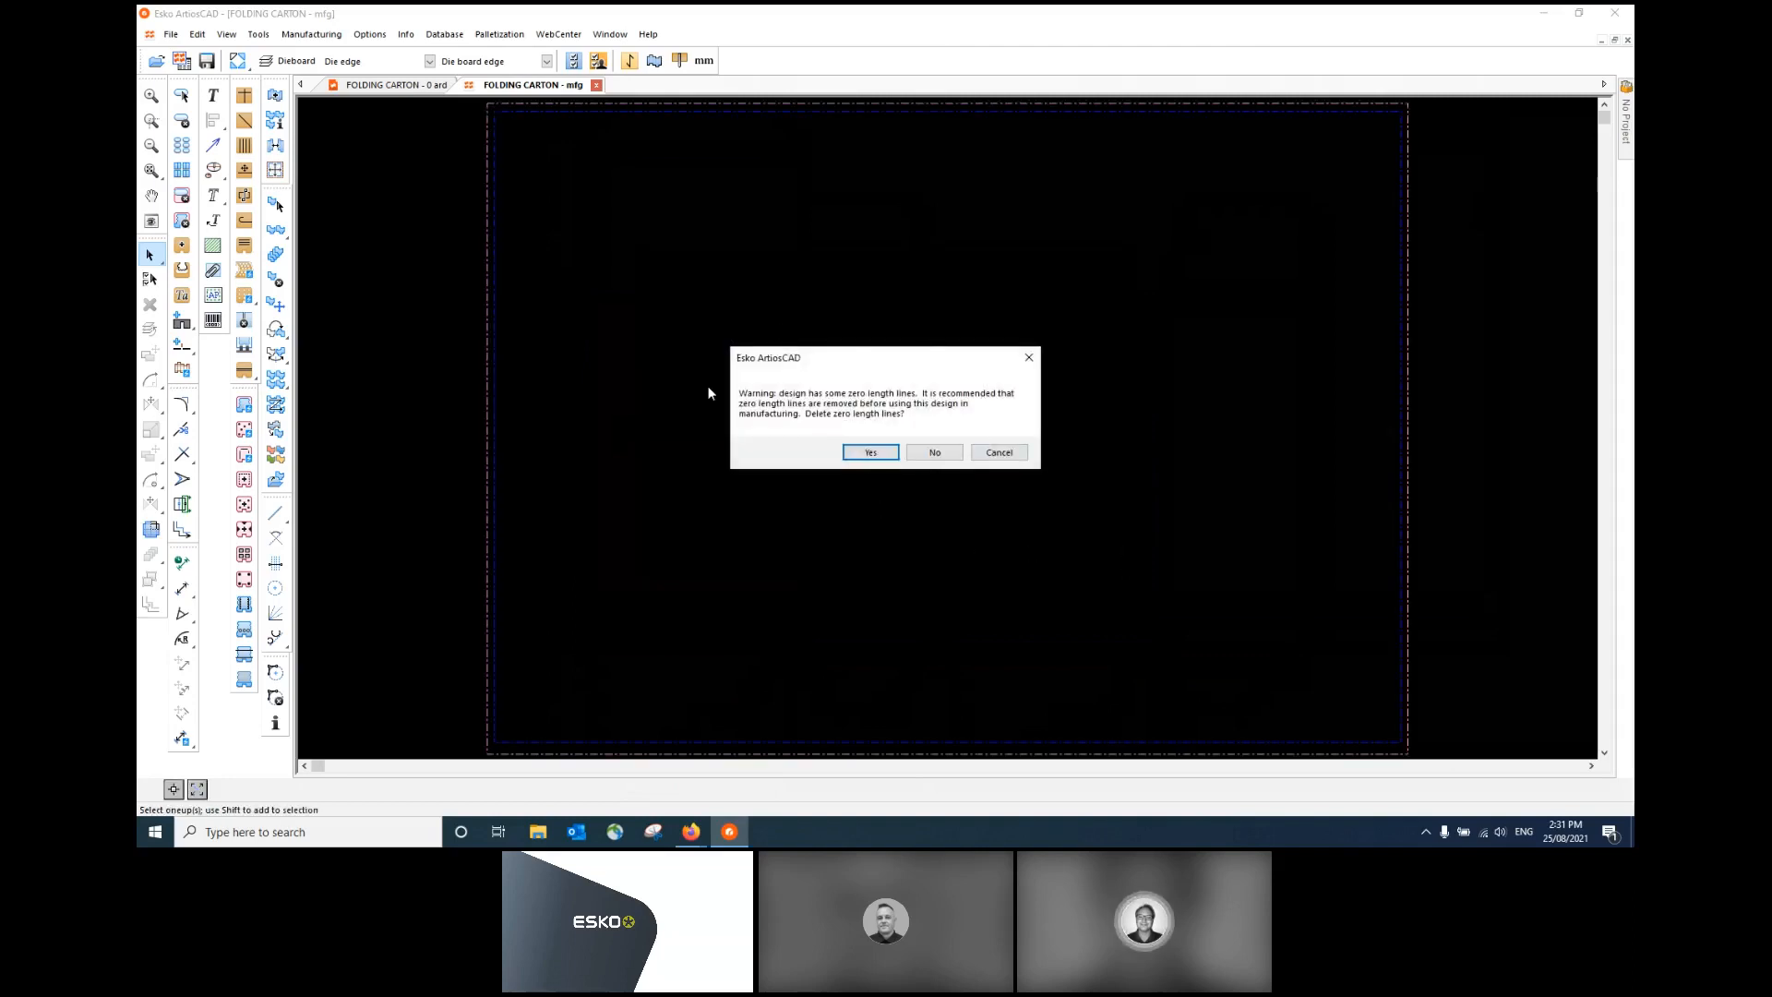
- Delete the zero length lines and nest the carton on the sheet 3 across by 3 up with the second row reversed
left_click(874, 453)
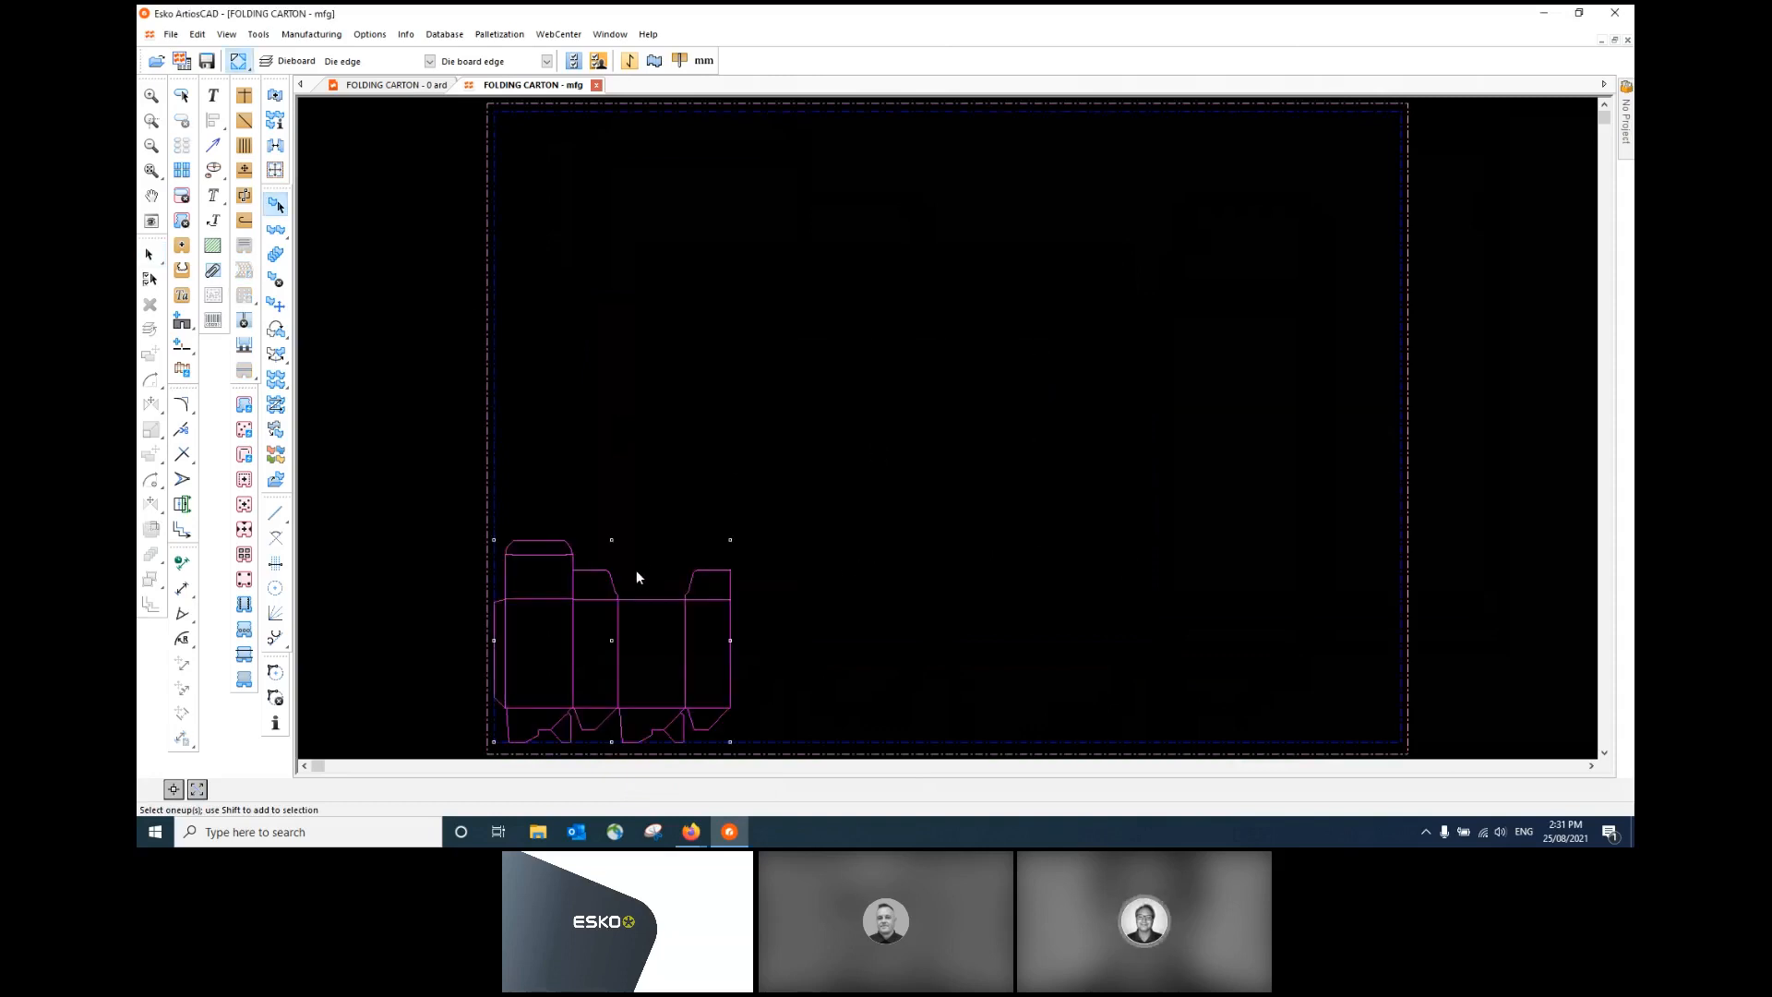
left_click(276, 380)
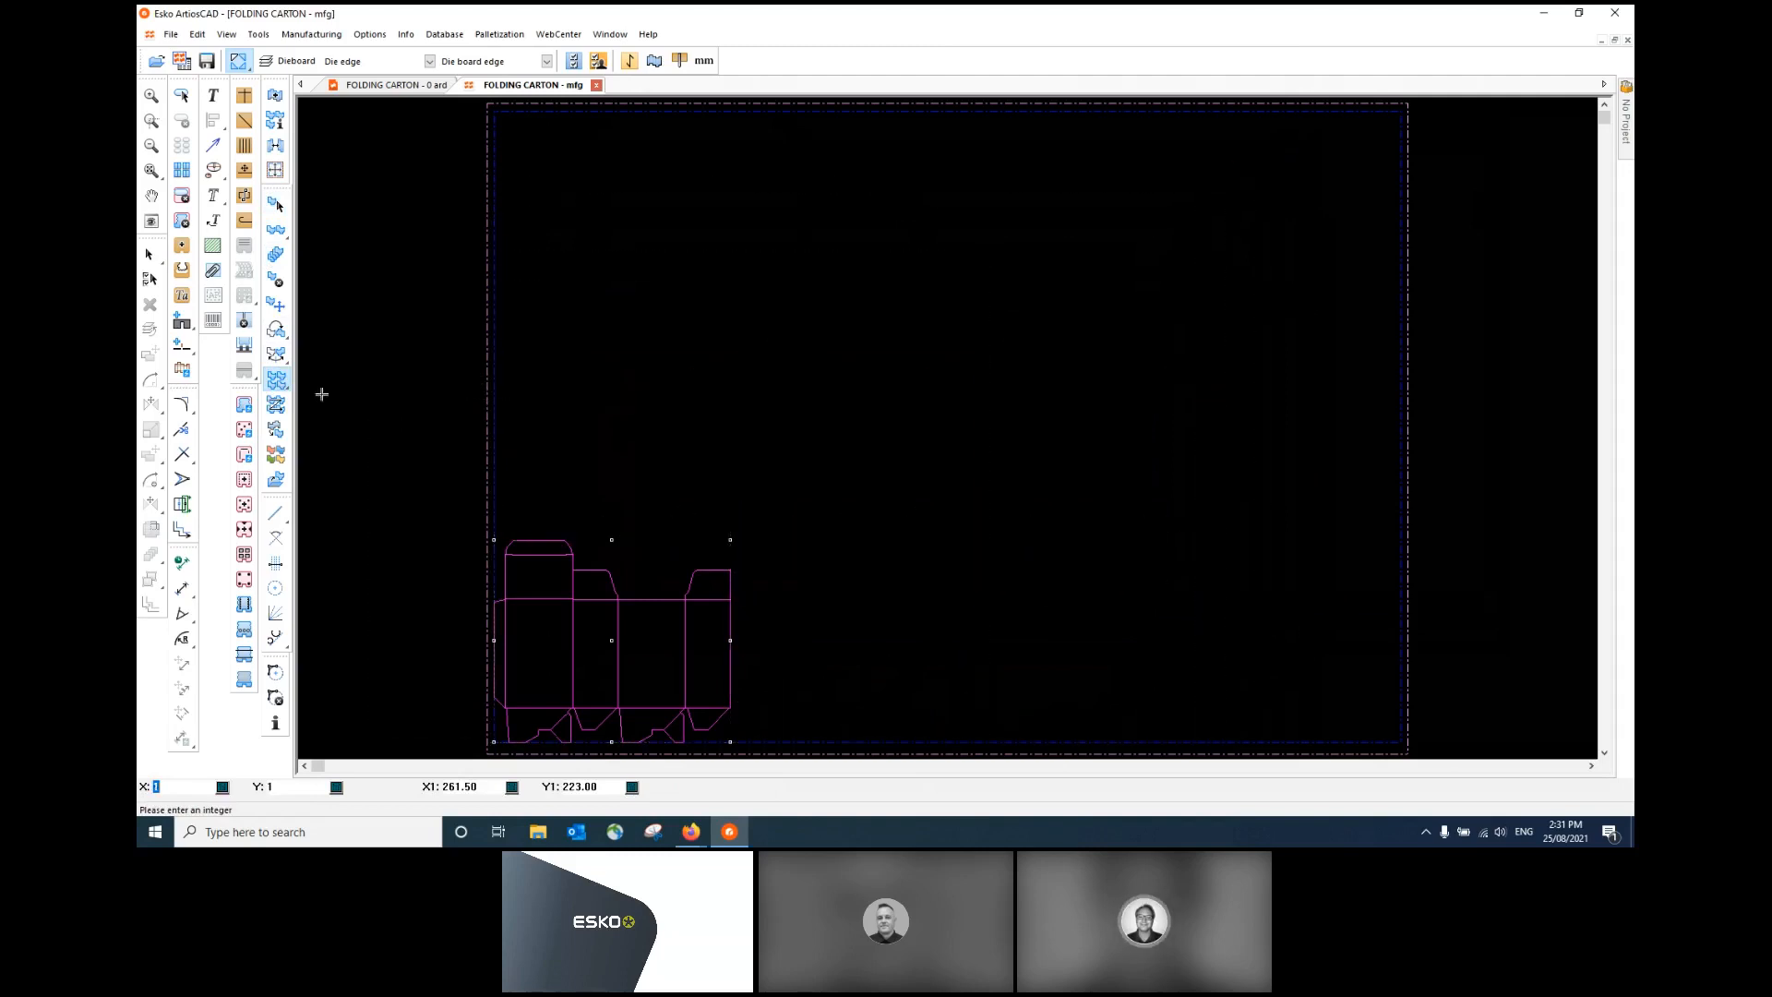
left_click(287, 384)
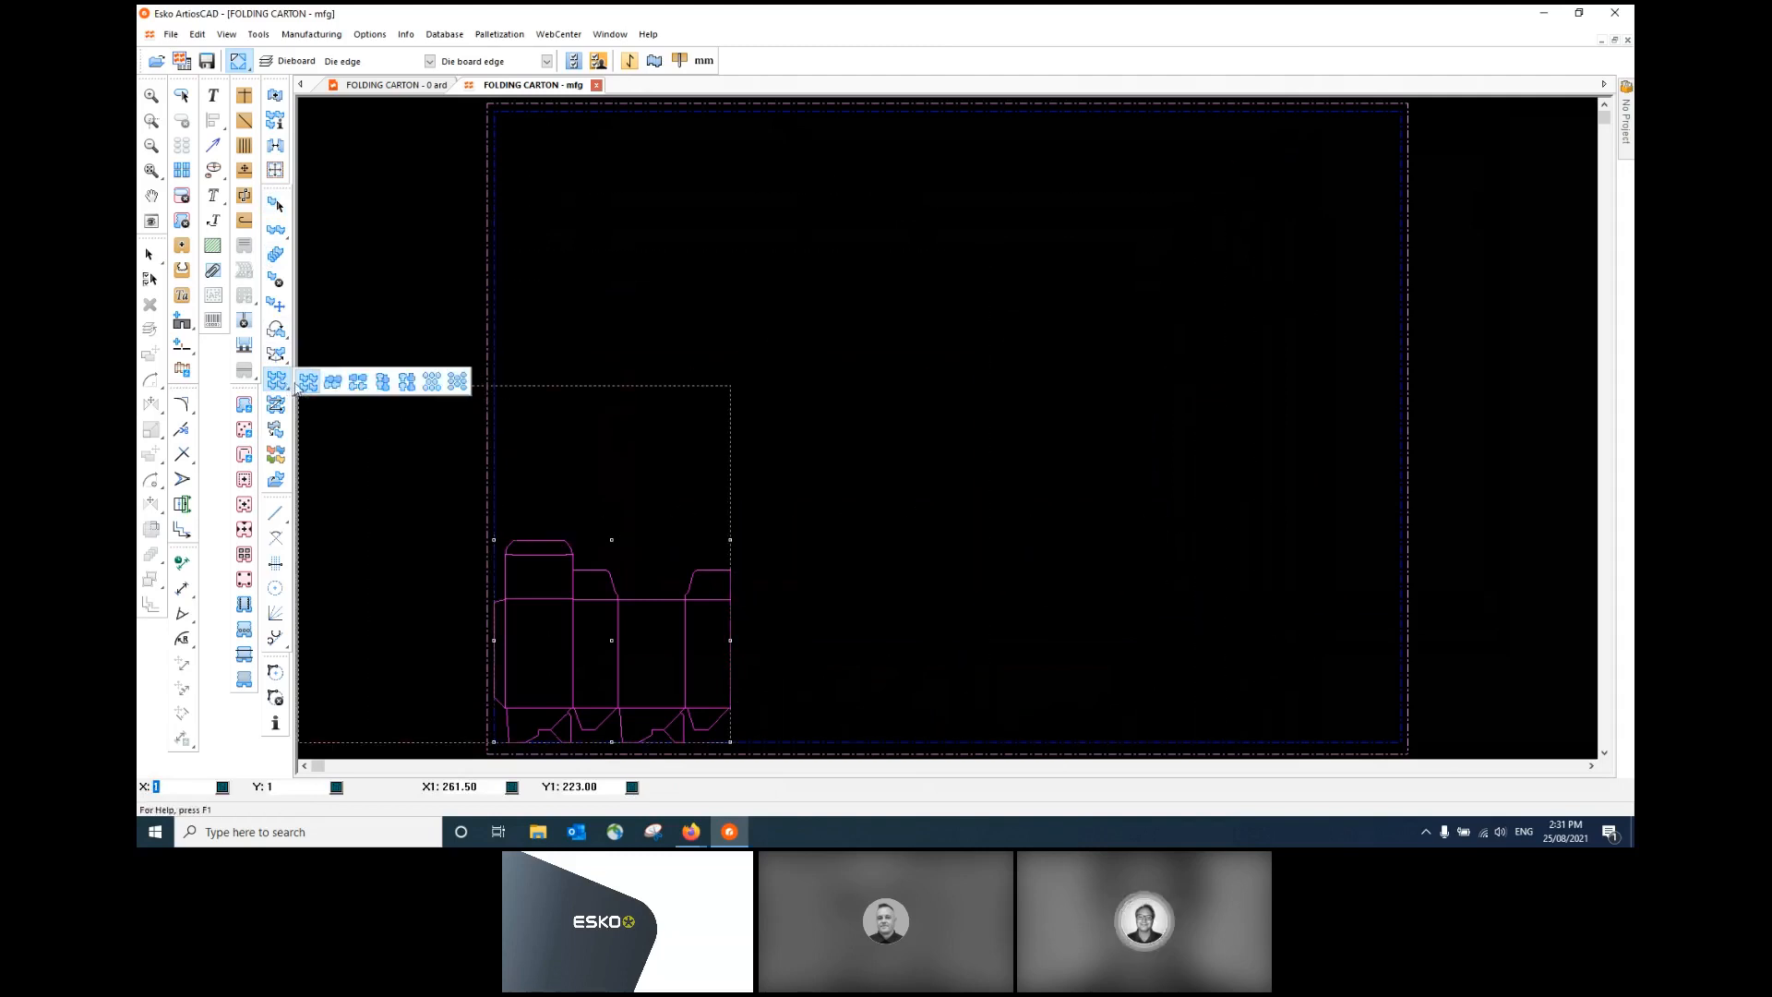
left_click(359, 381)
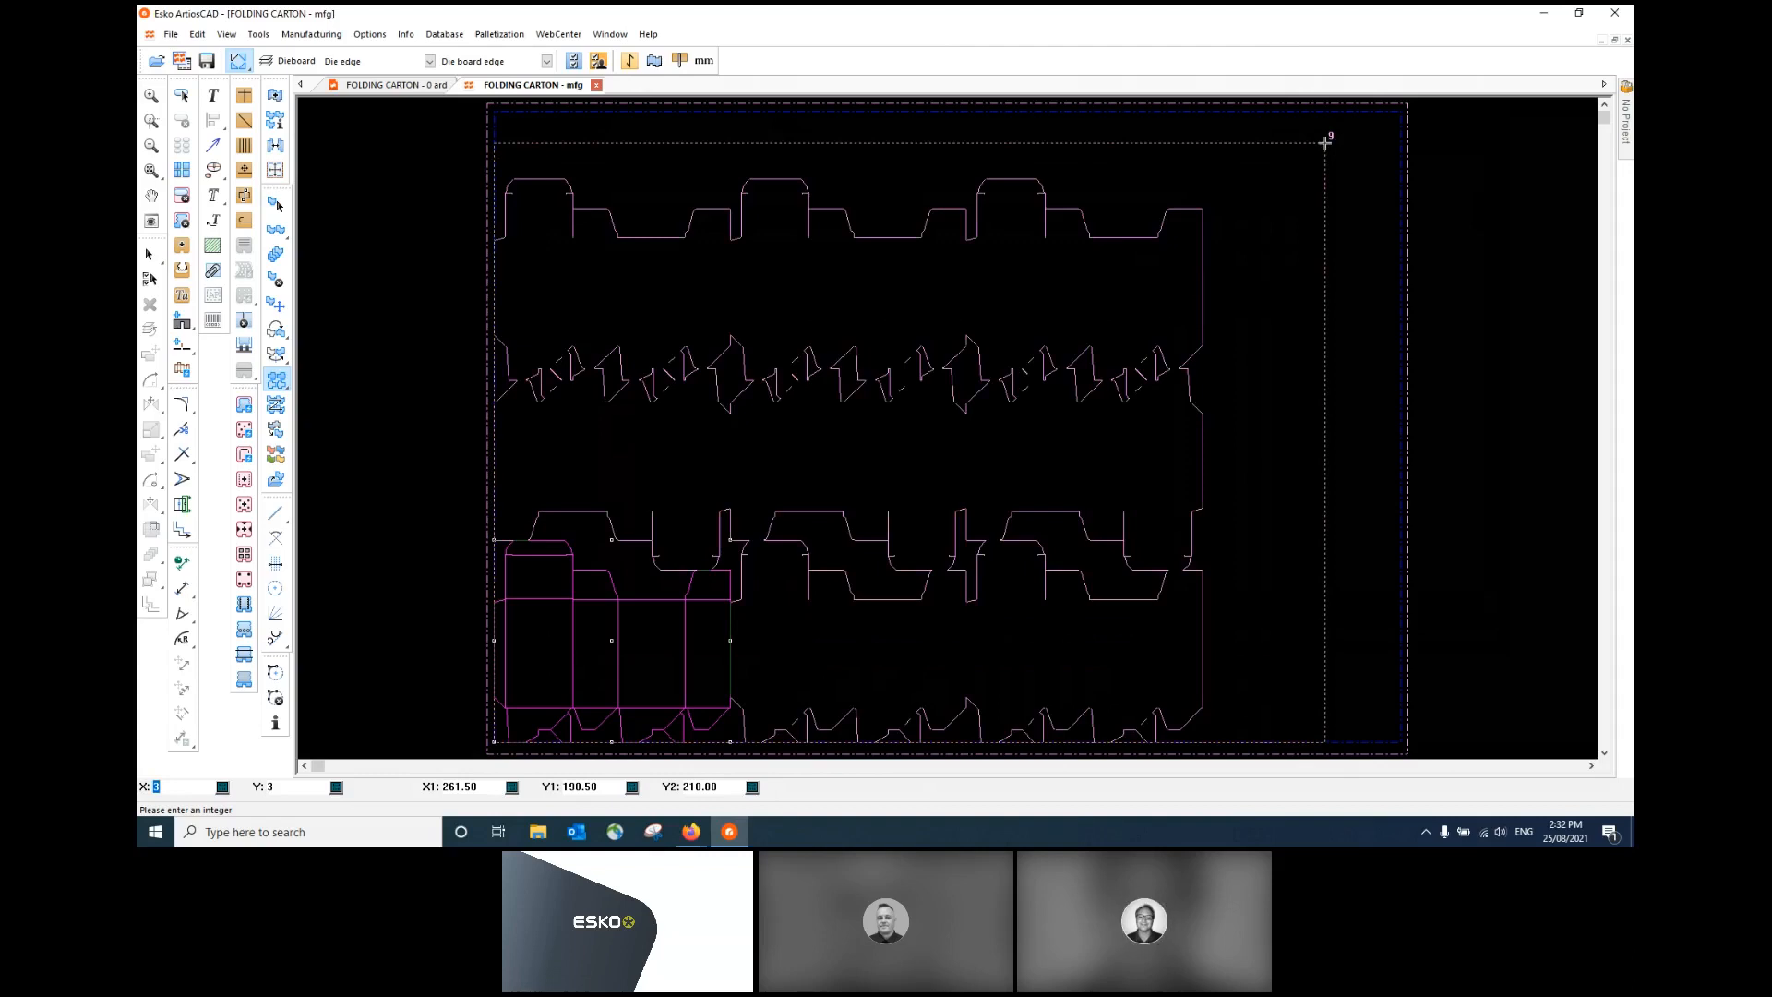
left_click(1325, 142)
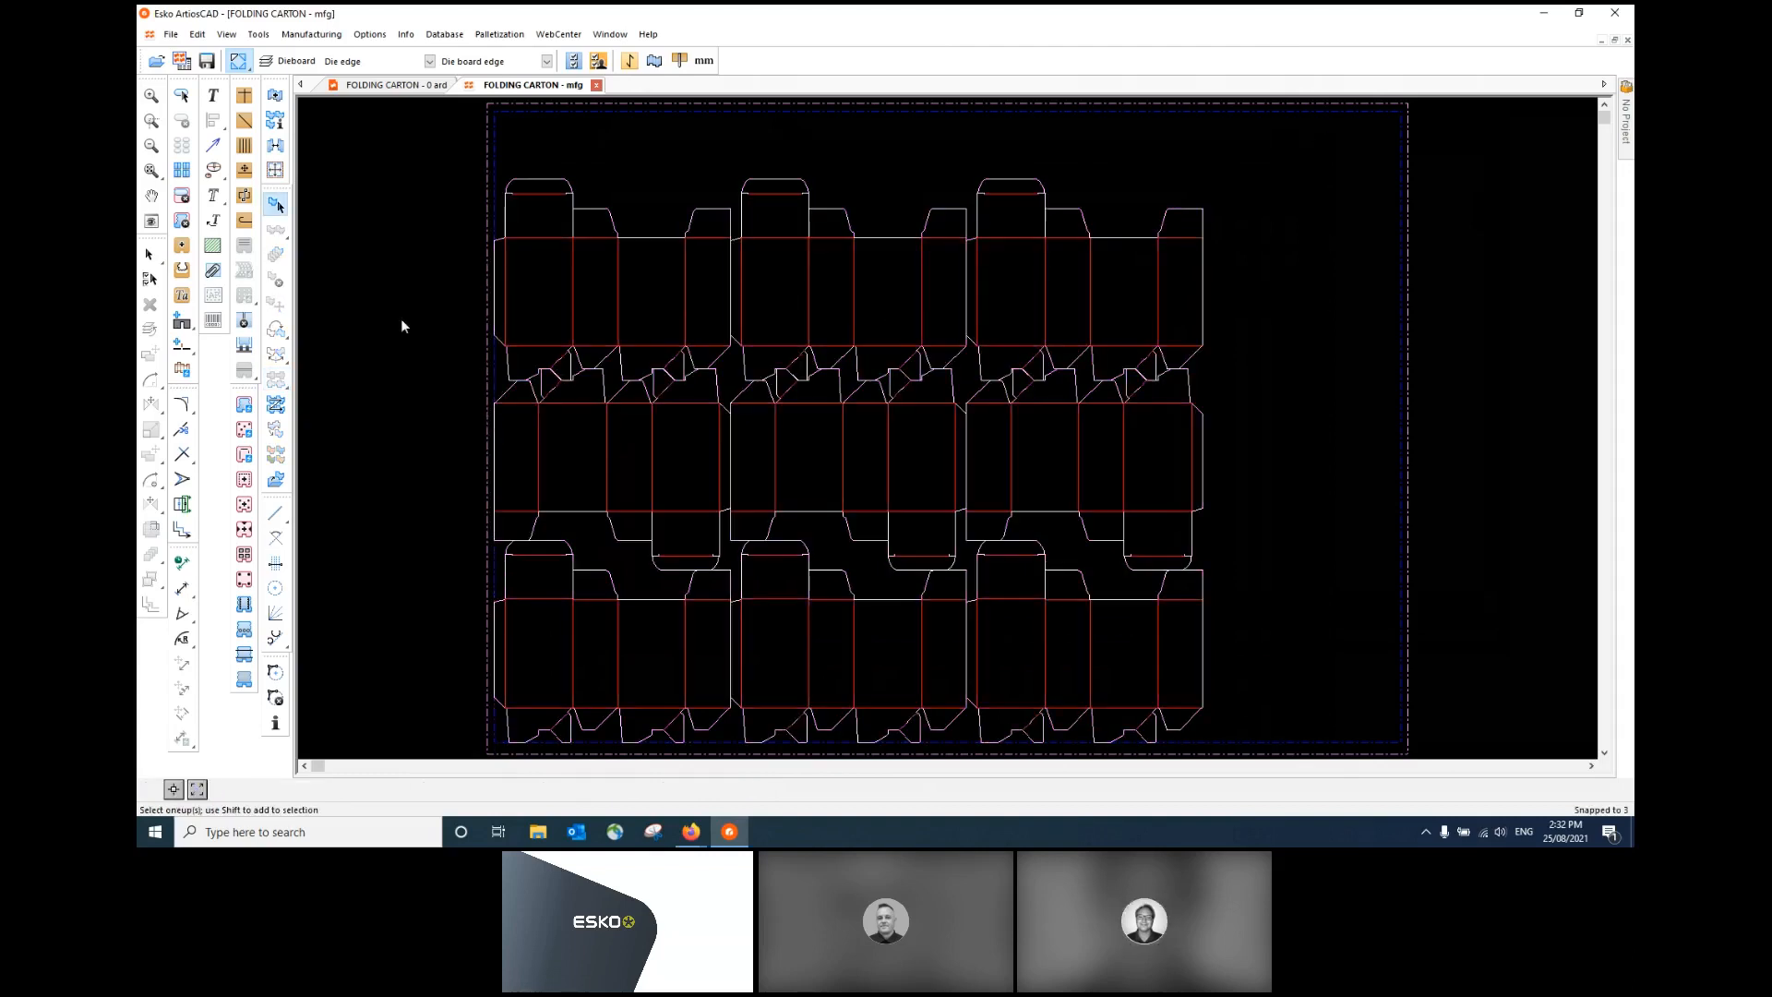
- Shrink the sheet horizontally to 800.50 mm and vertically to 644.50 mm to fit the nested cartons
left_click(275, 170)
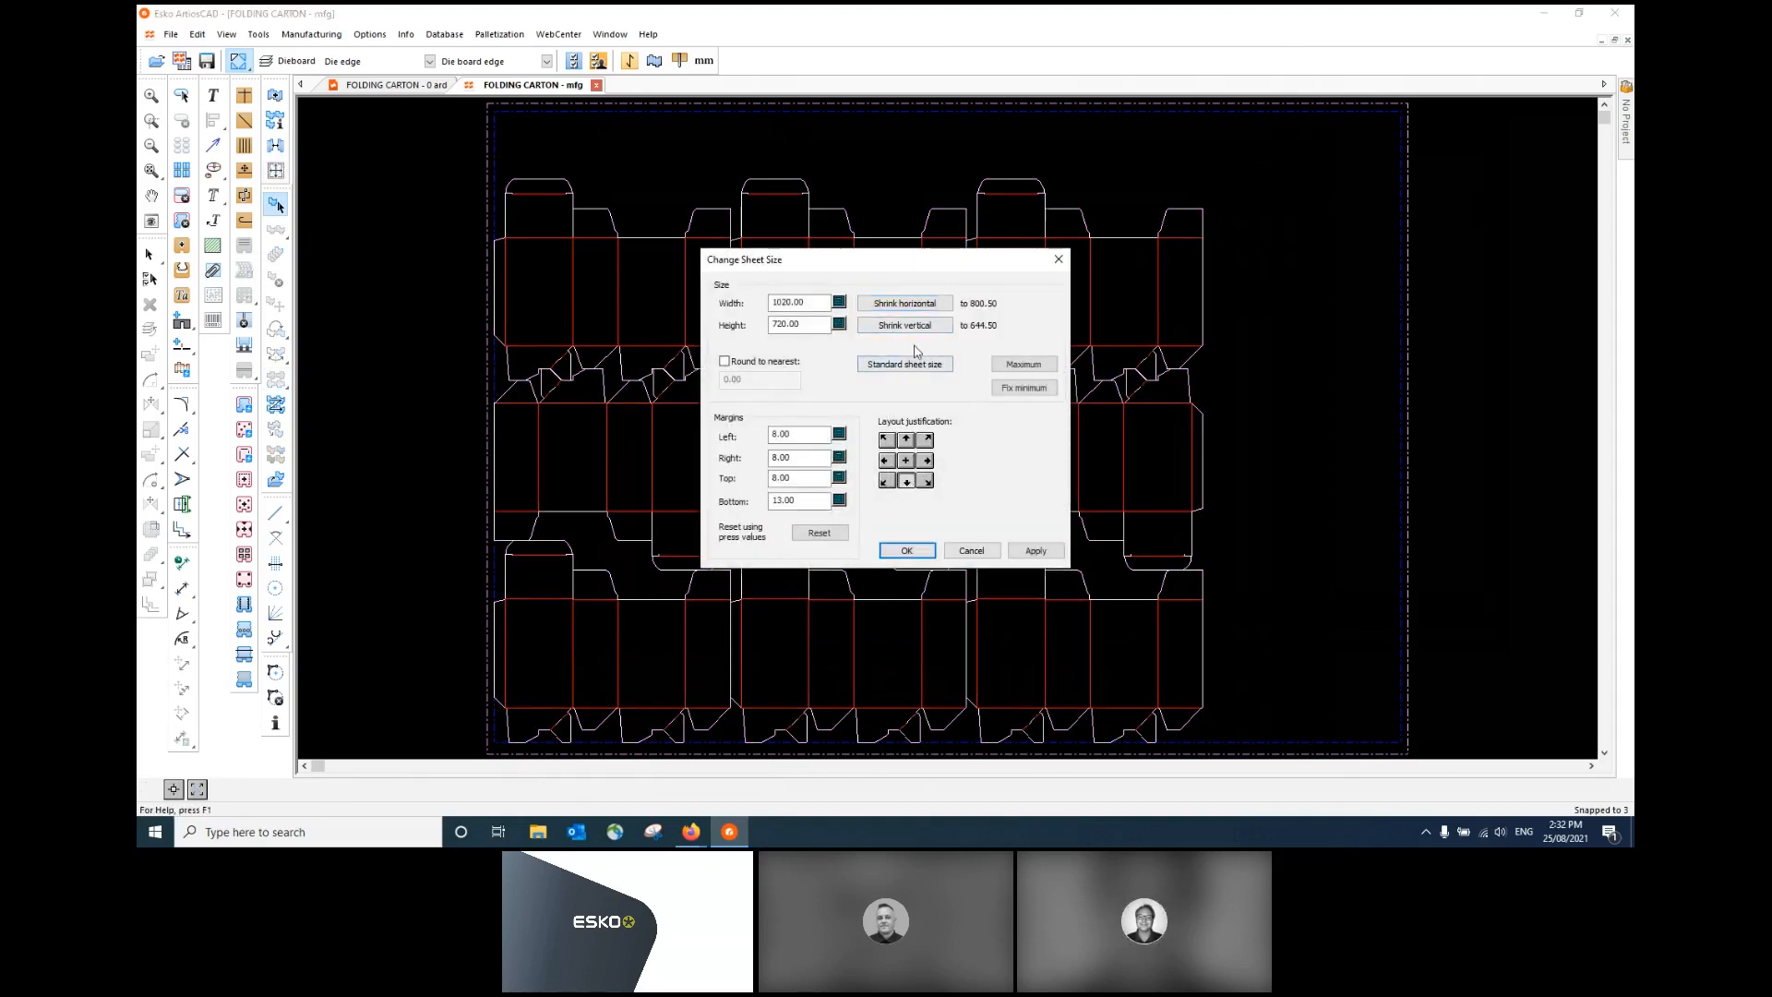
left_click(909, 326)
left_click(907, 303)
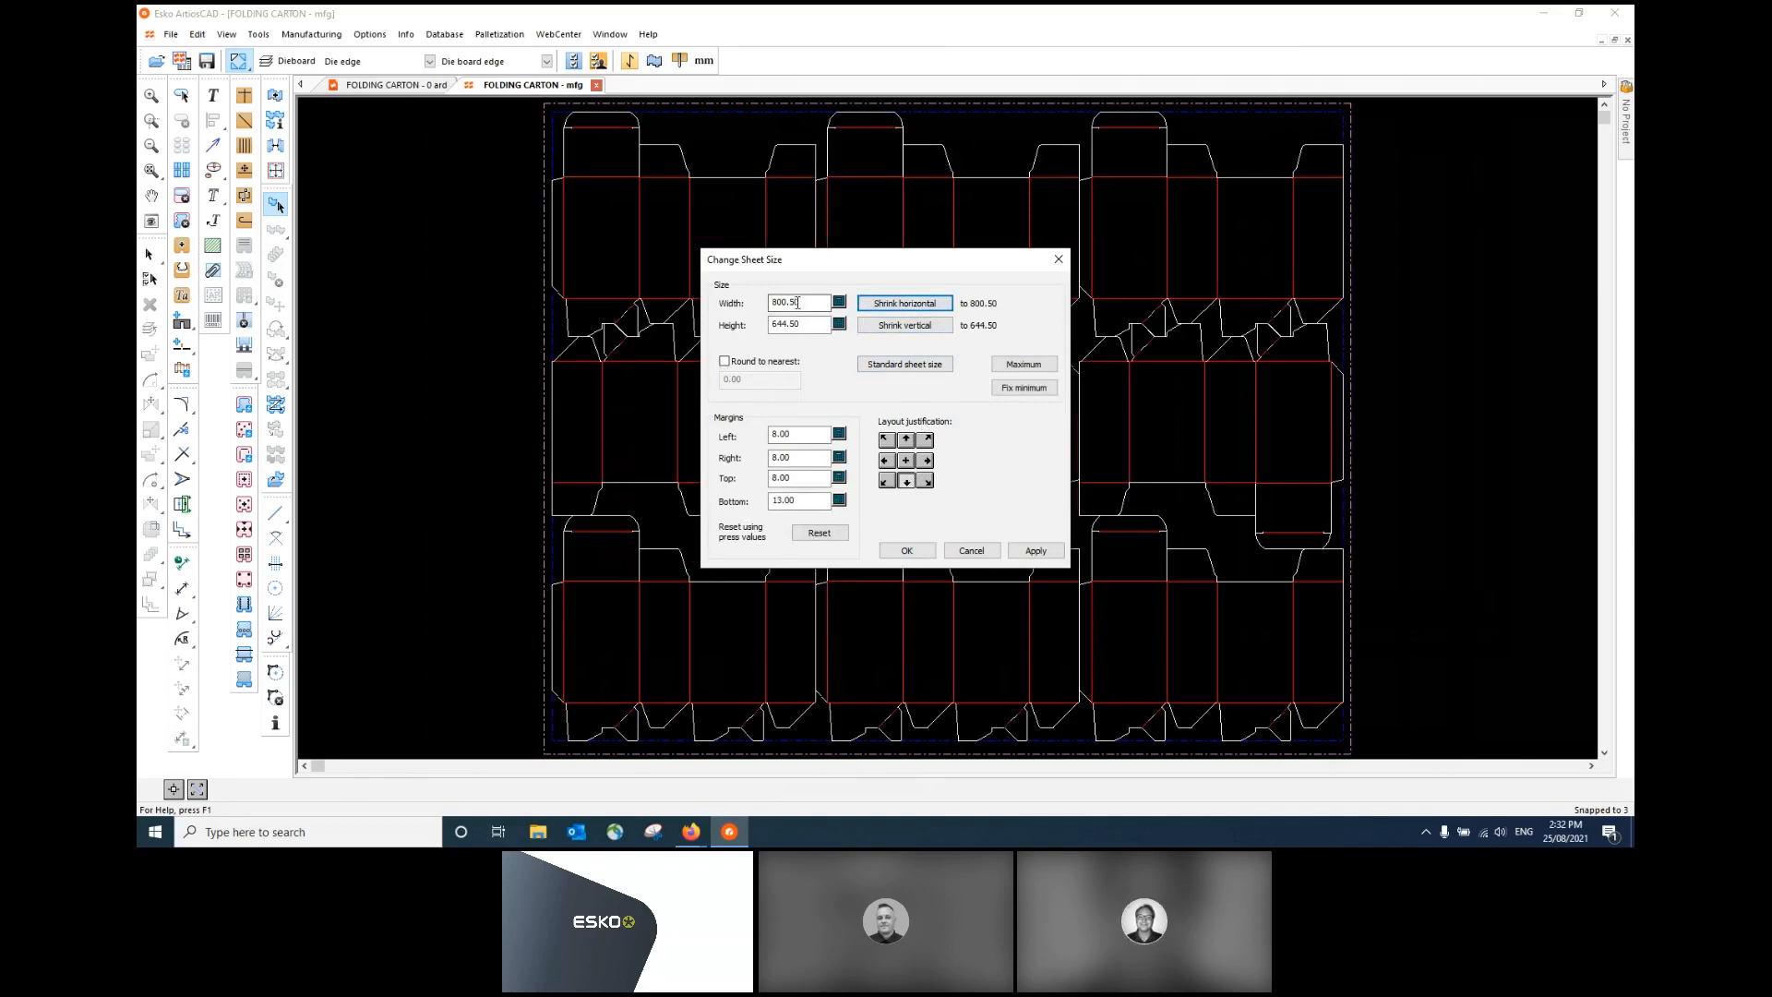
left_click(919, 550)
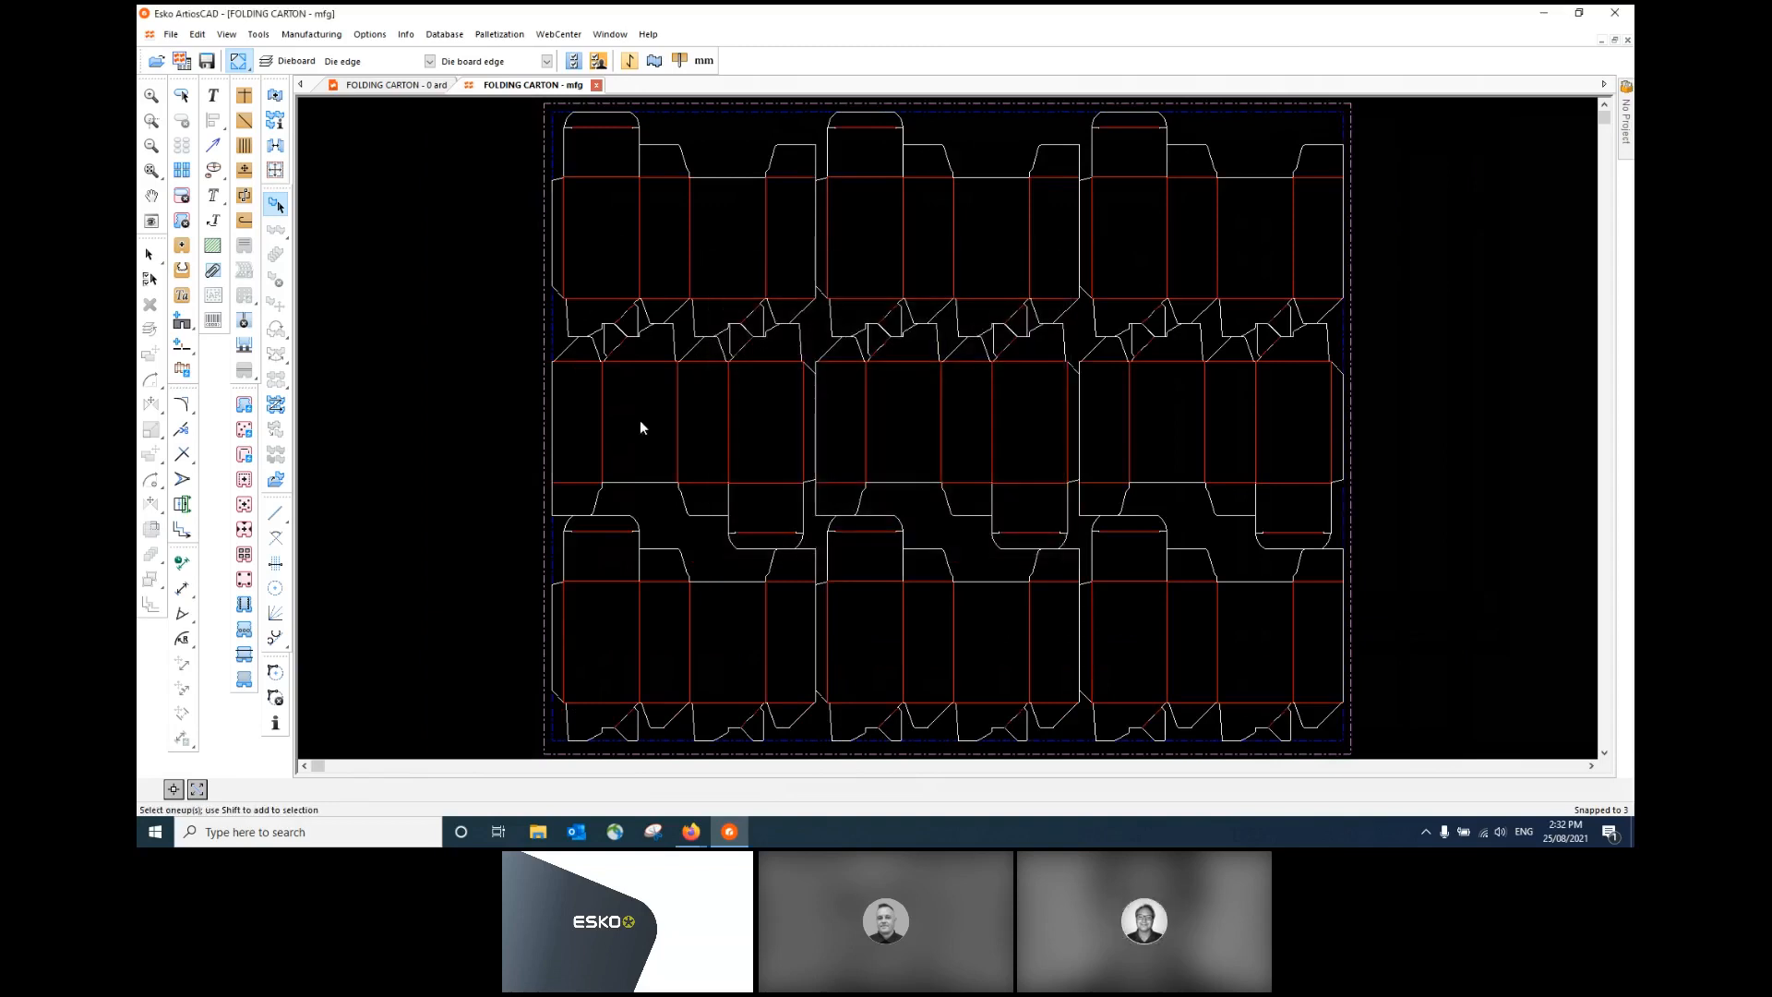
left_click(239, 63)
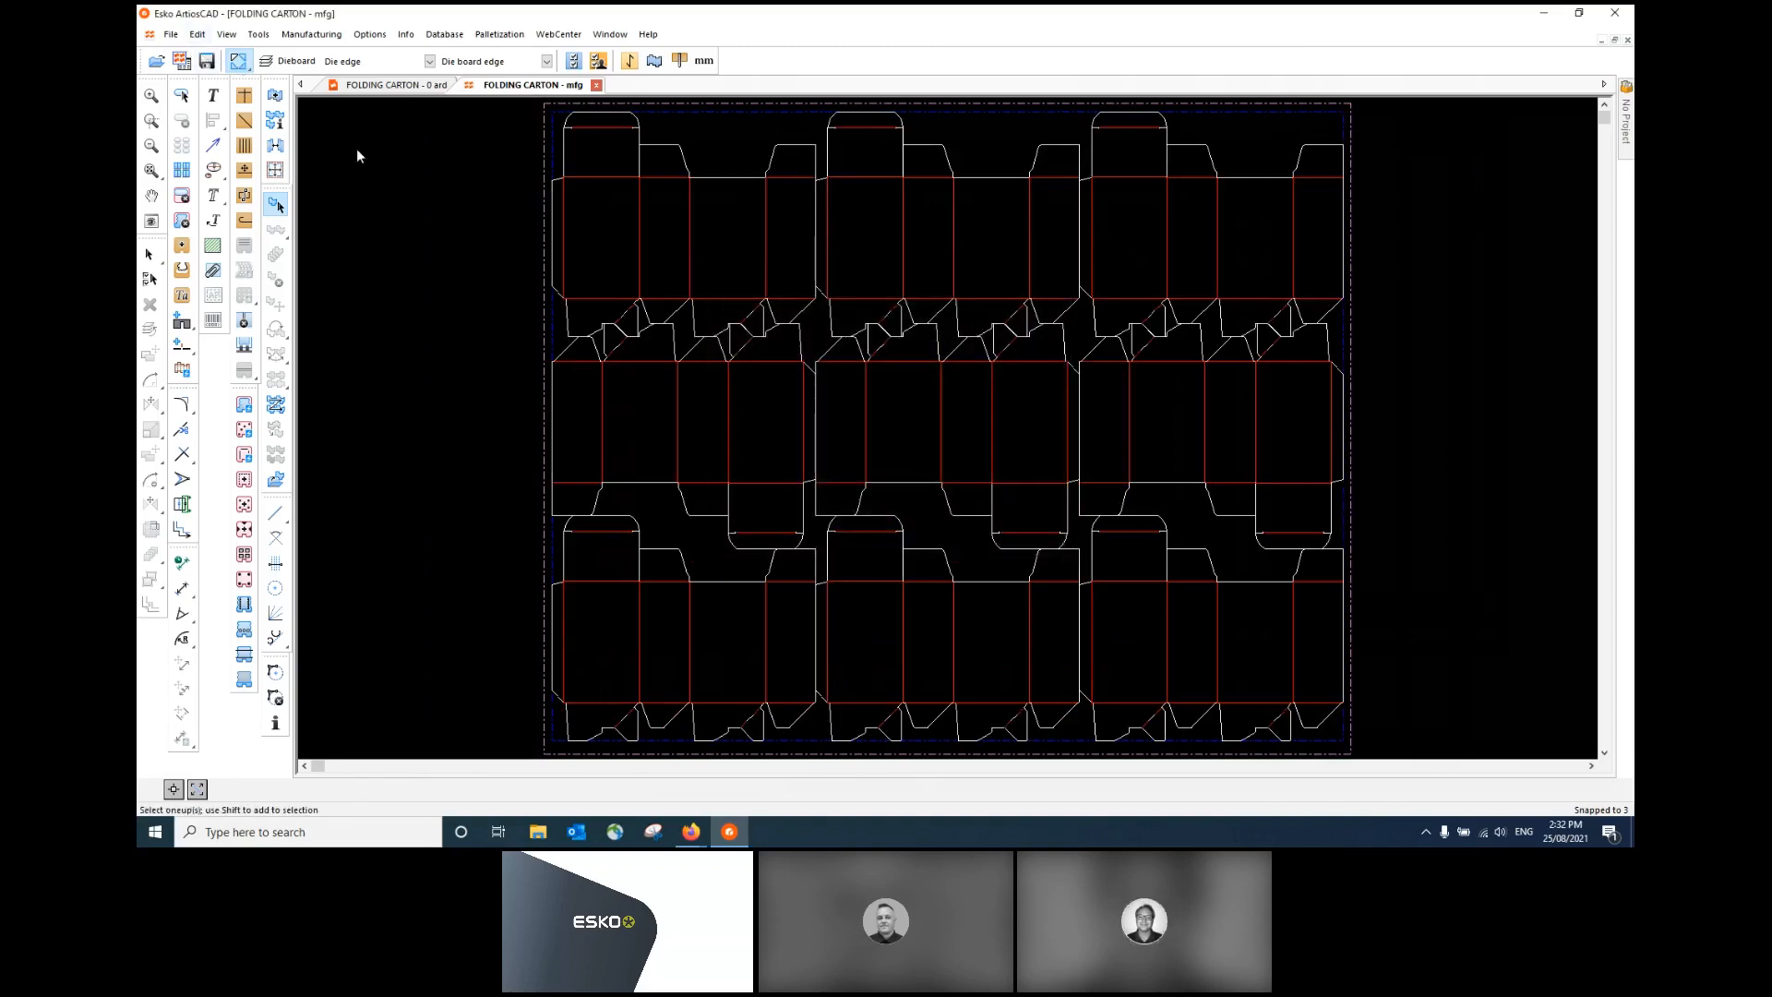
- Preview the Esko 2D and Layout Report at full window size, and leave it without outputting the PDF
left_click(171, 34)
mouse_move(284, 466)
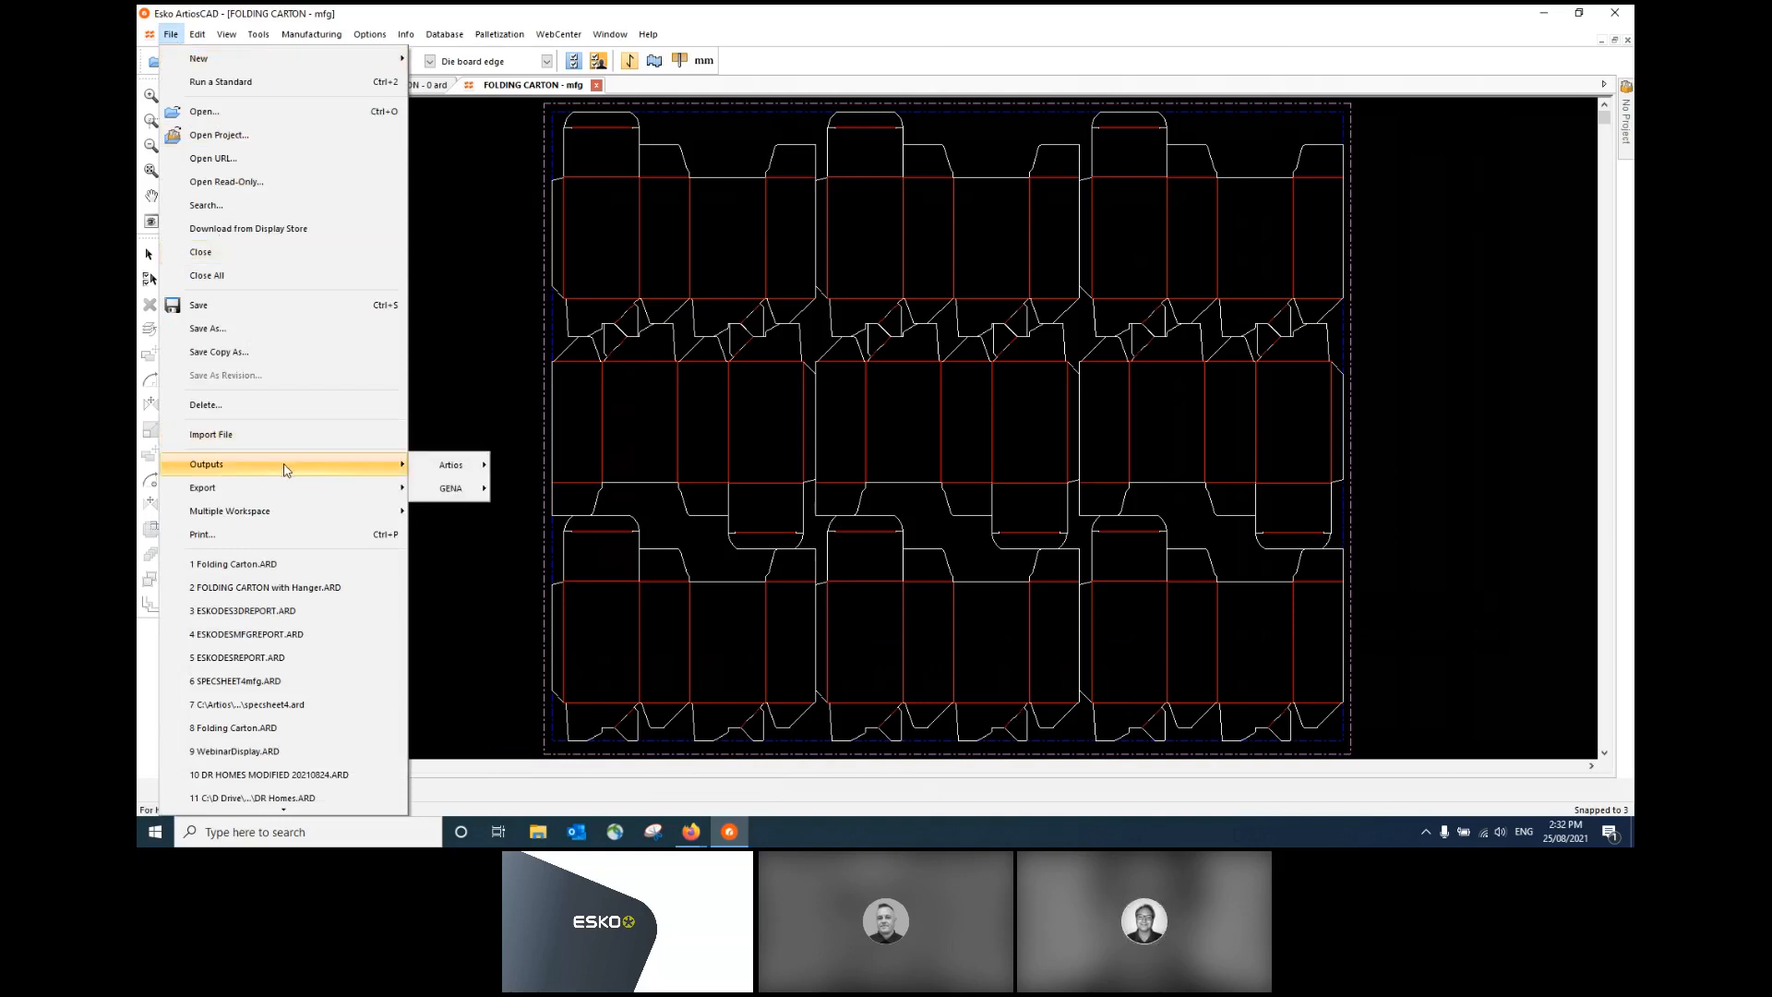
mouse_move(427, 486)
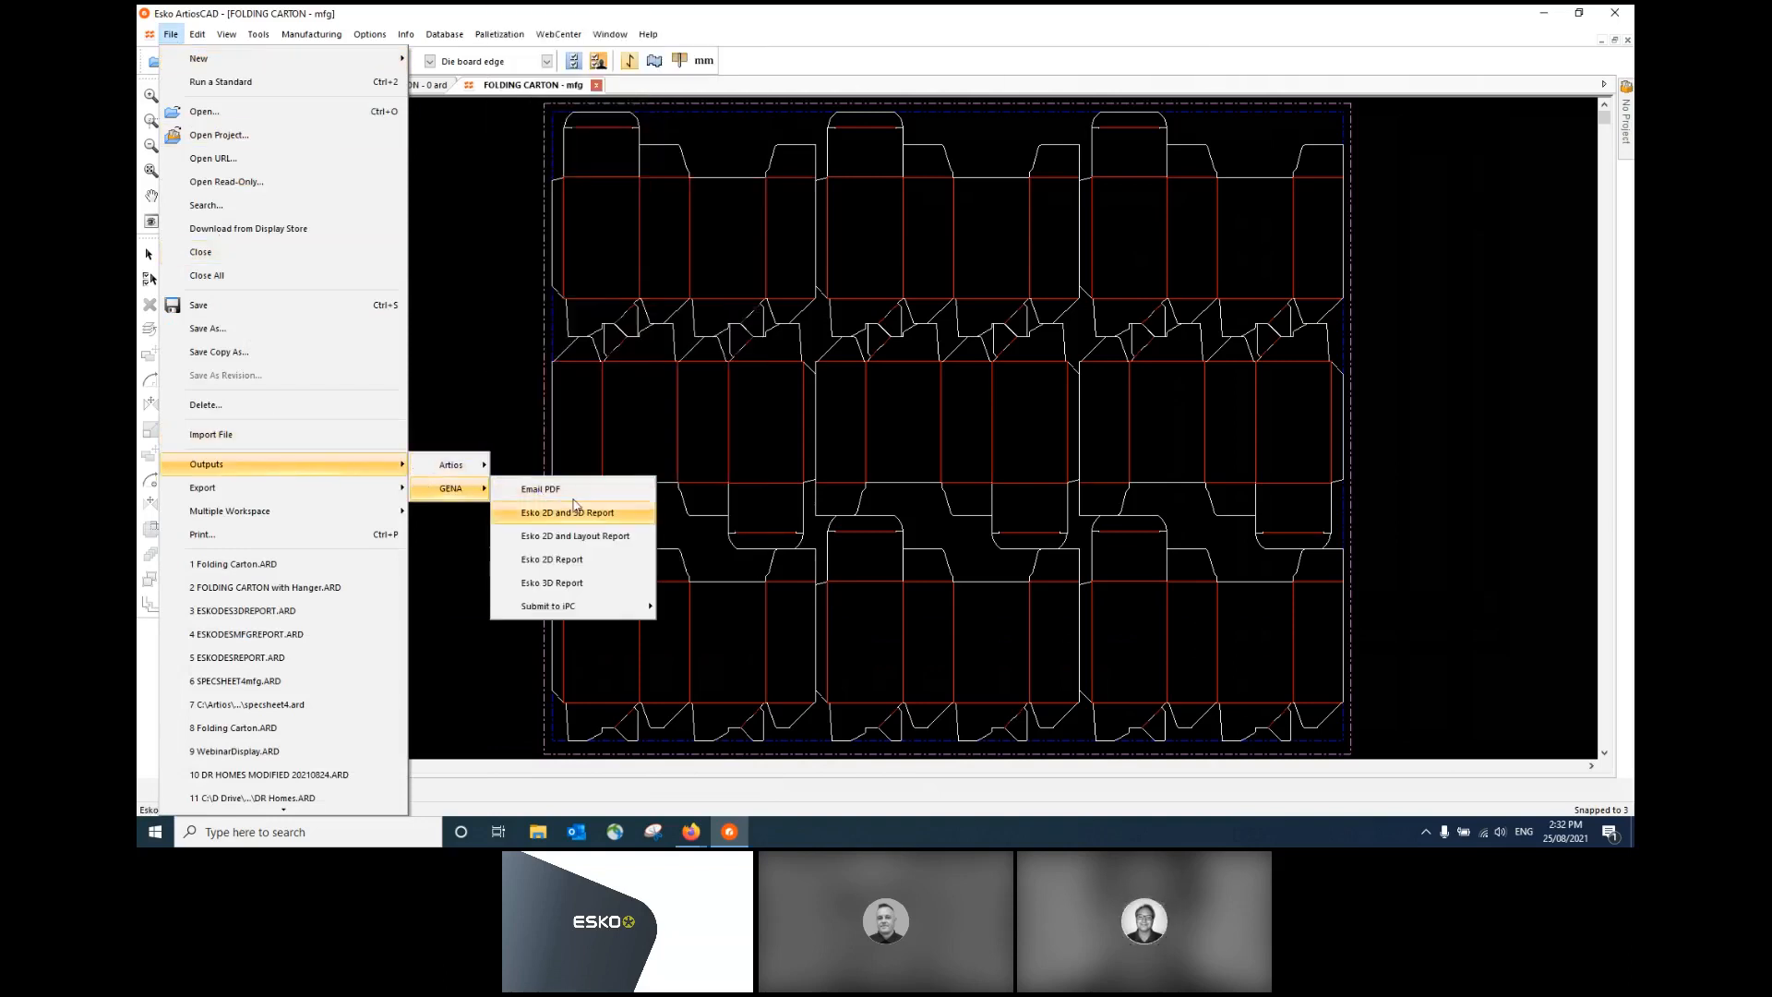
left_click(605, 537)
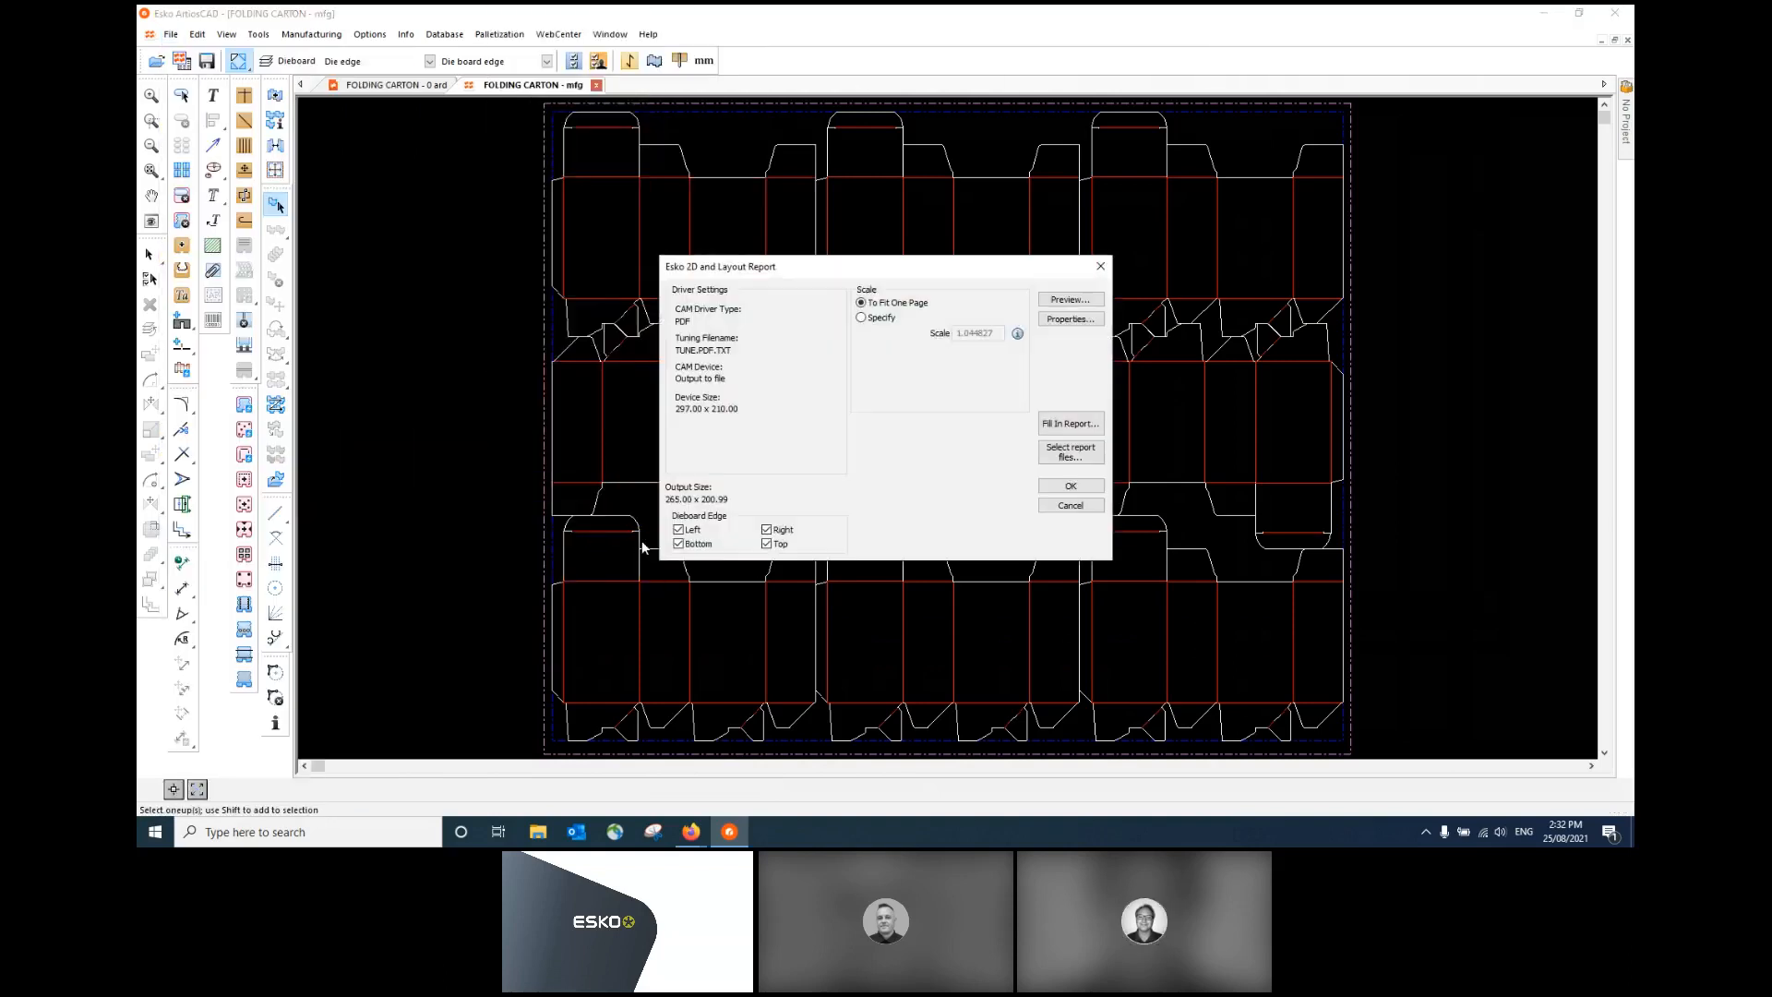
left_click(1094, 298)
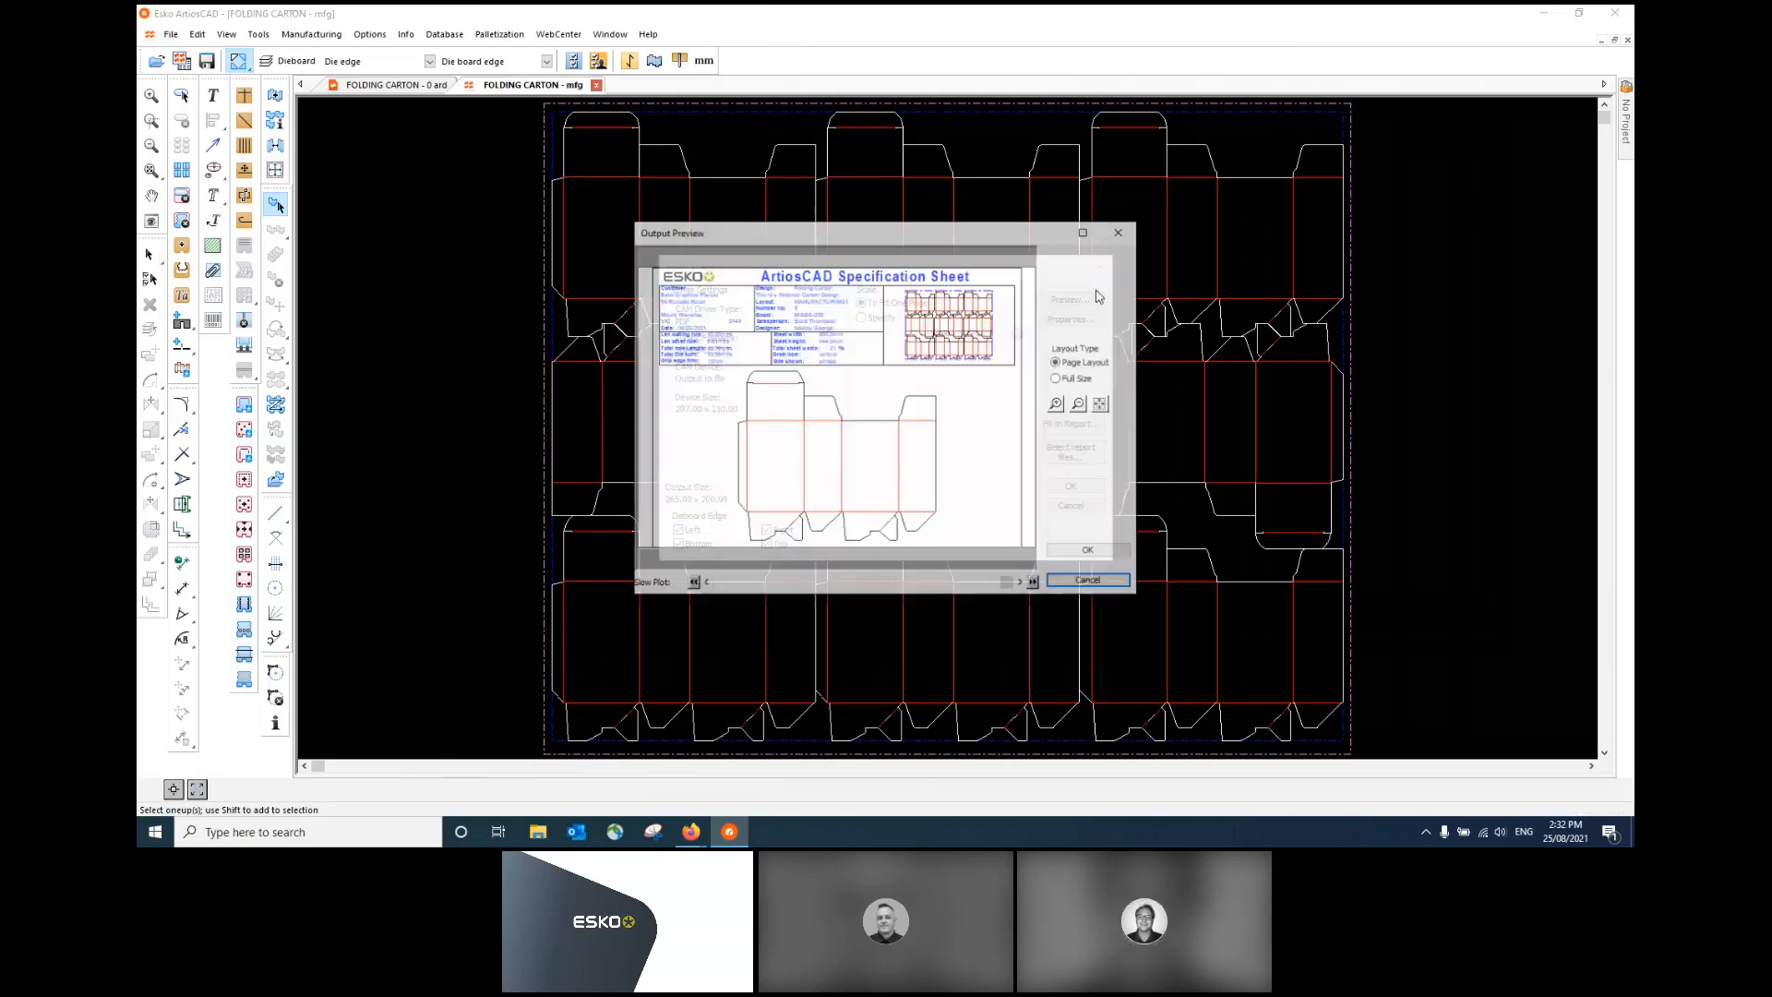
left_click(1082, 232)
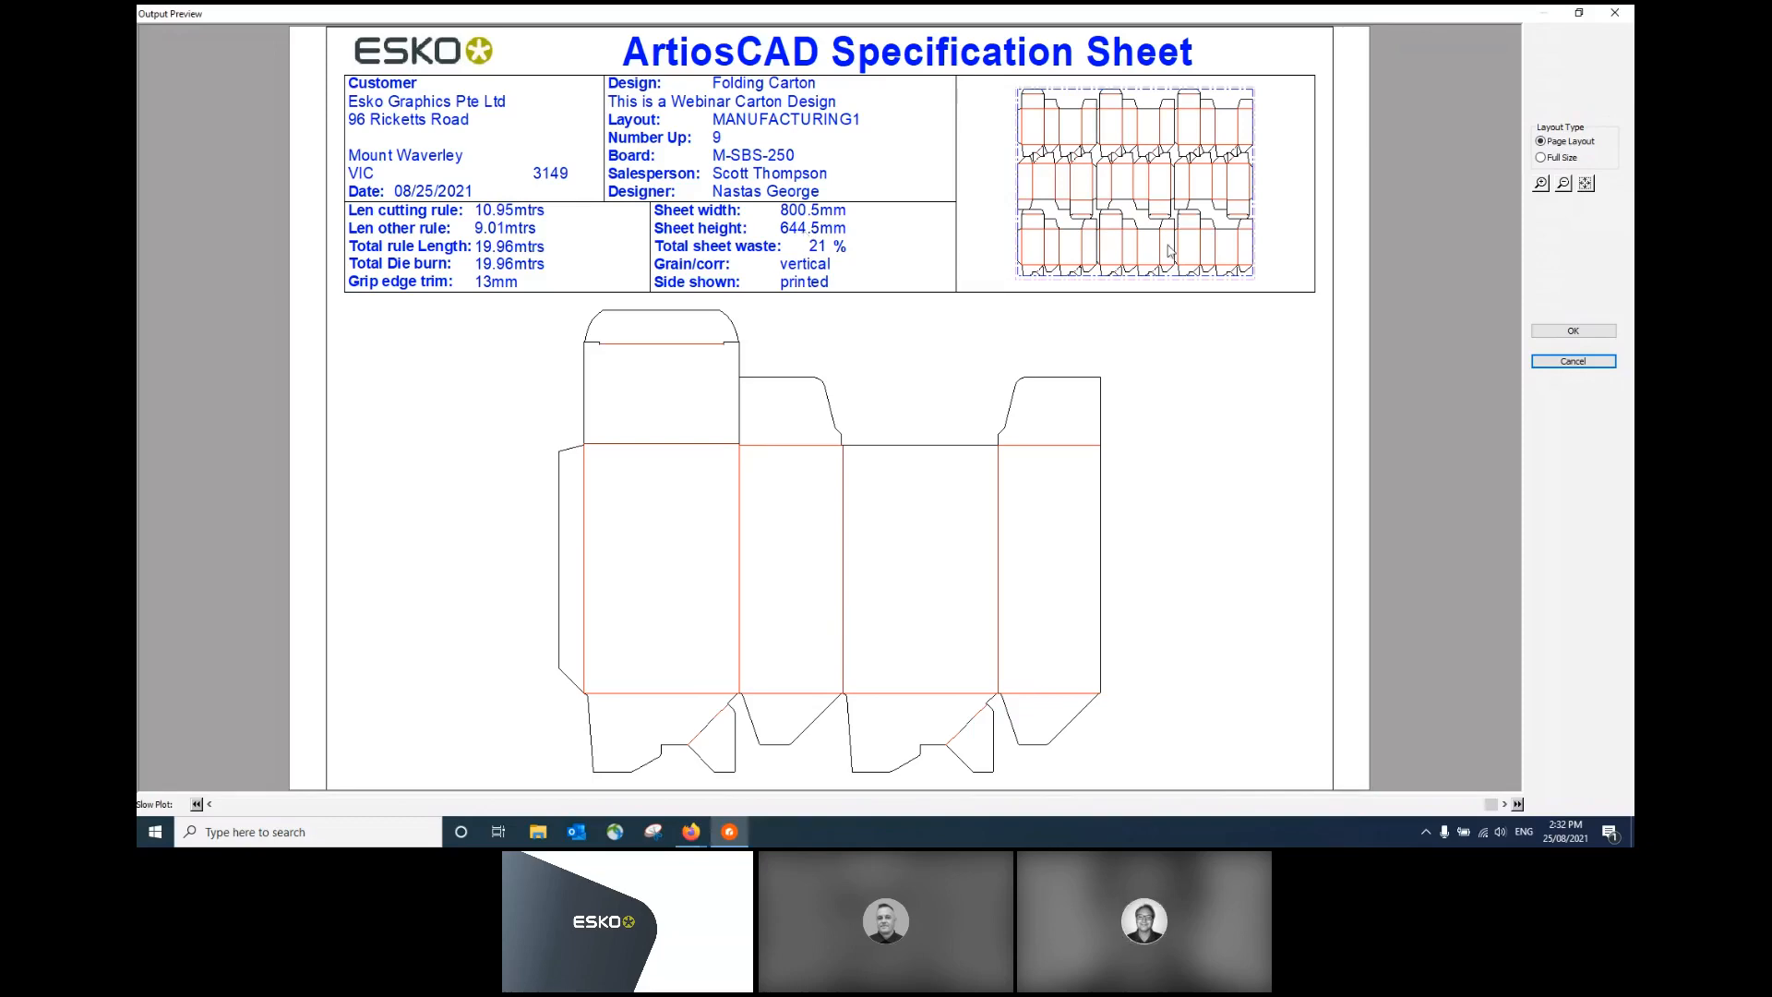
left_click(1574, 360)
left_click(1060, 506)
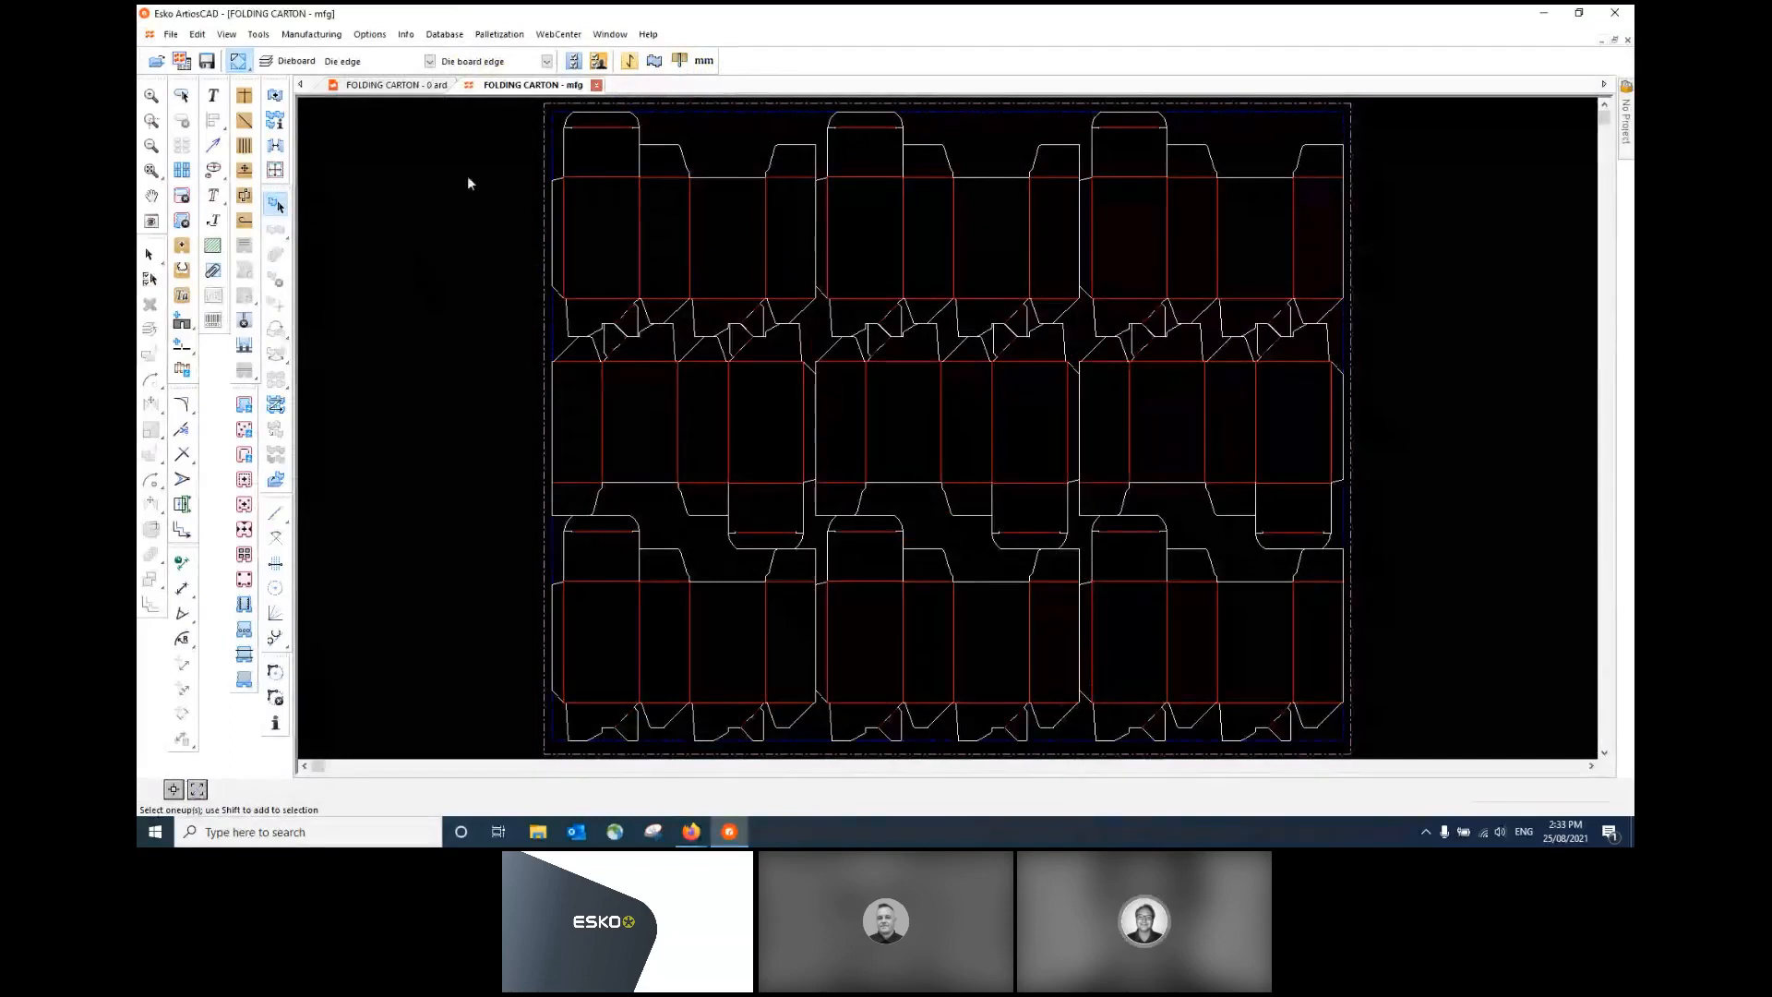
- Close the manufacturing layout without saving, and calculate a Standard Sheet Layout of the flat carton for Small Sheet and Large Sheet with all nest types
left_click(597, 86)
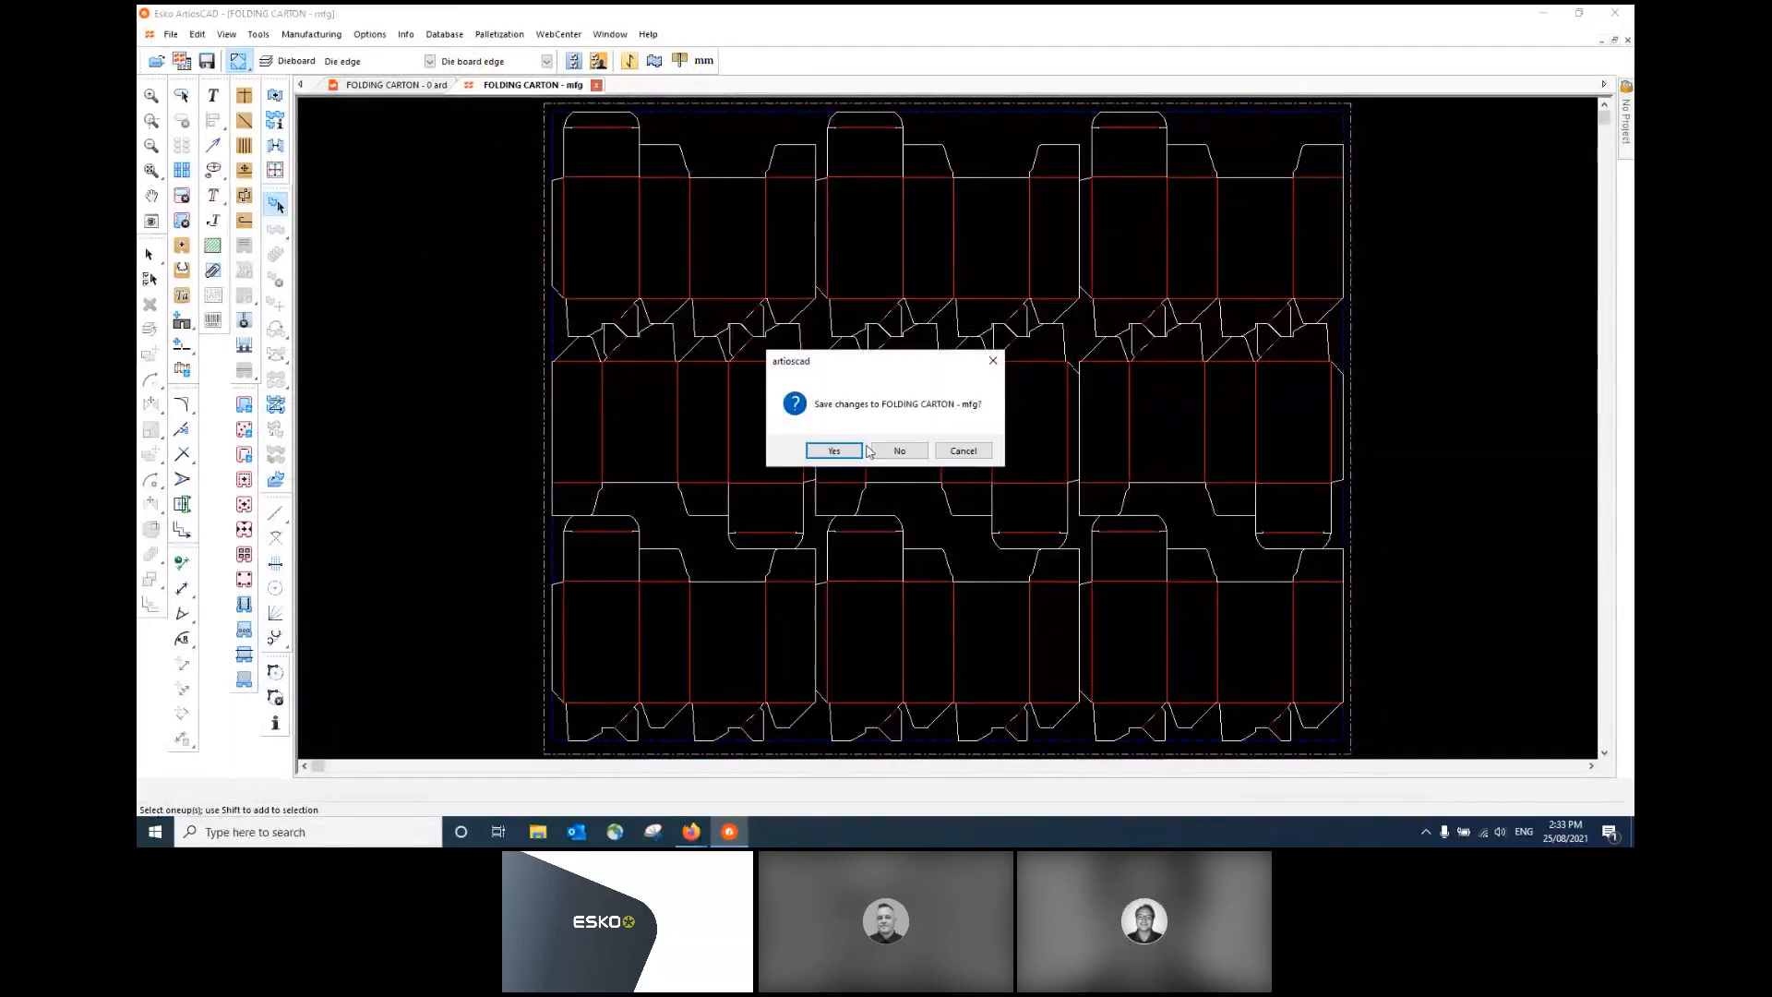
left_click(900, 449)
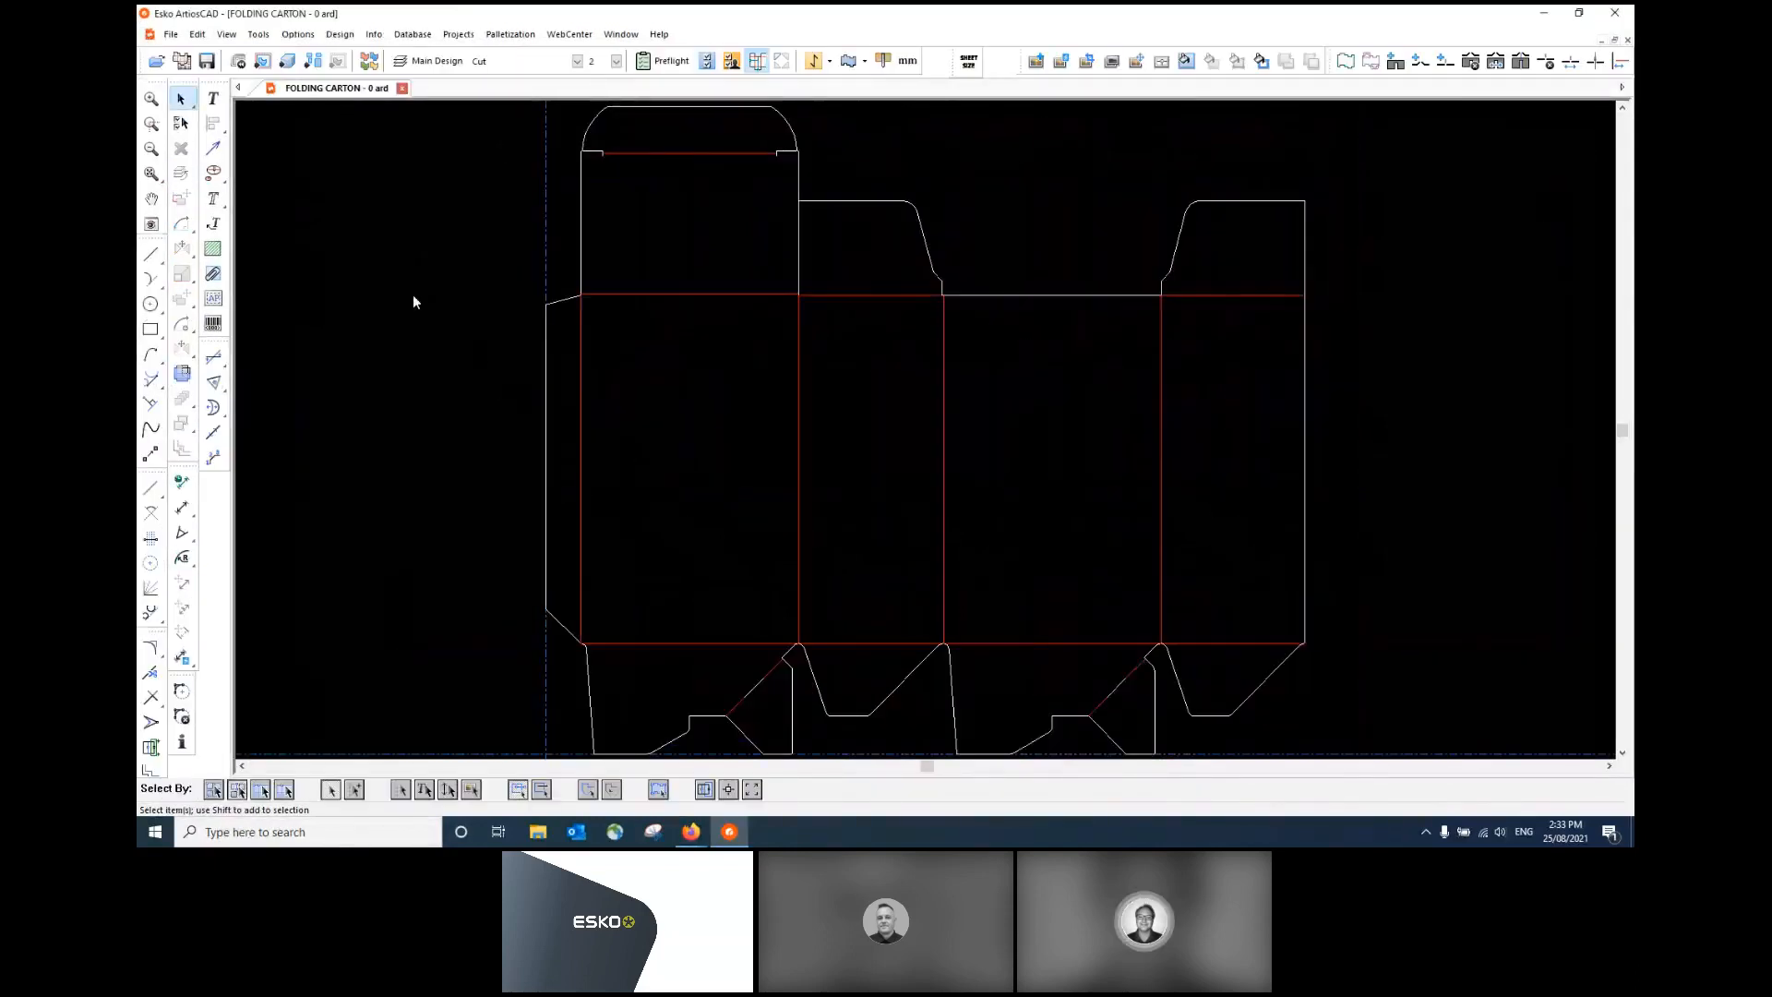
left_click(170, 35)
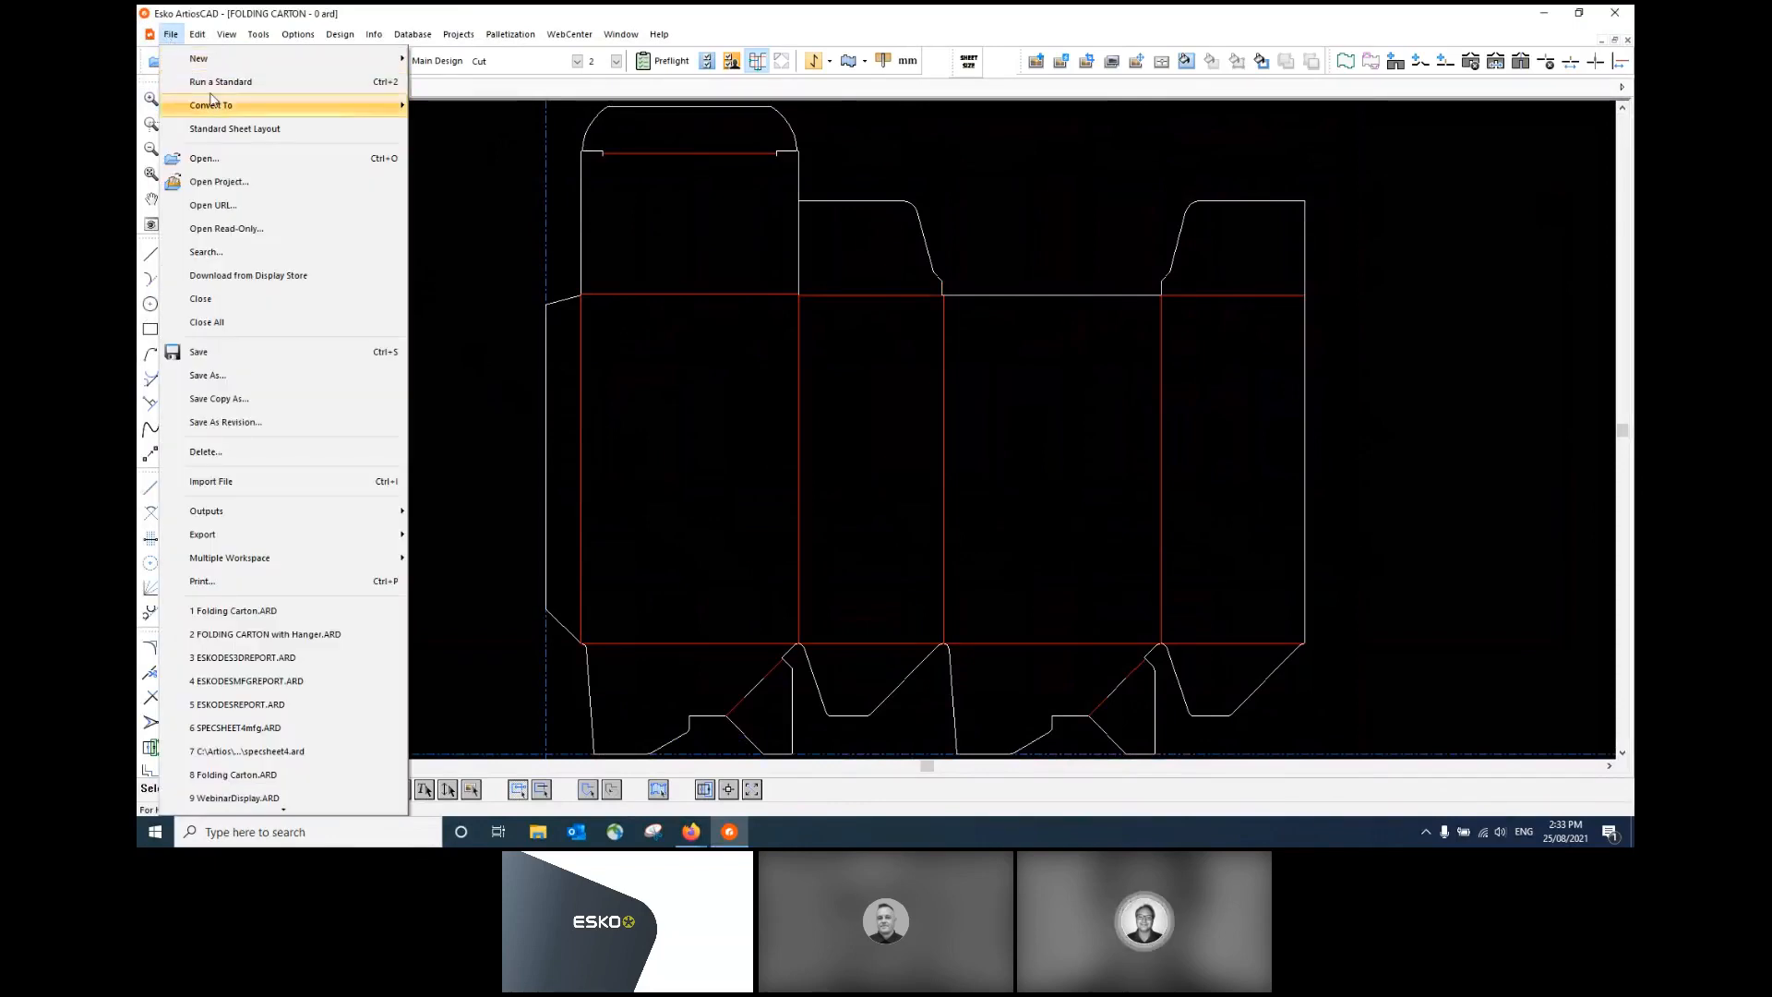
left_click(282, 132)
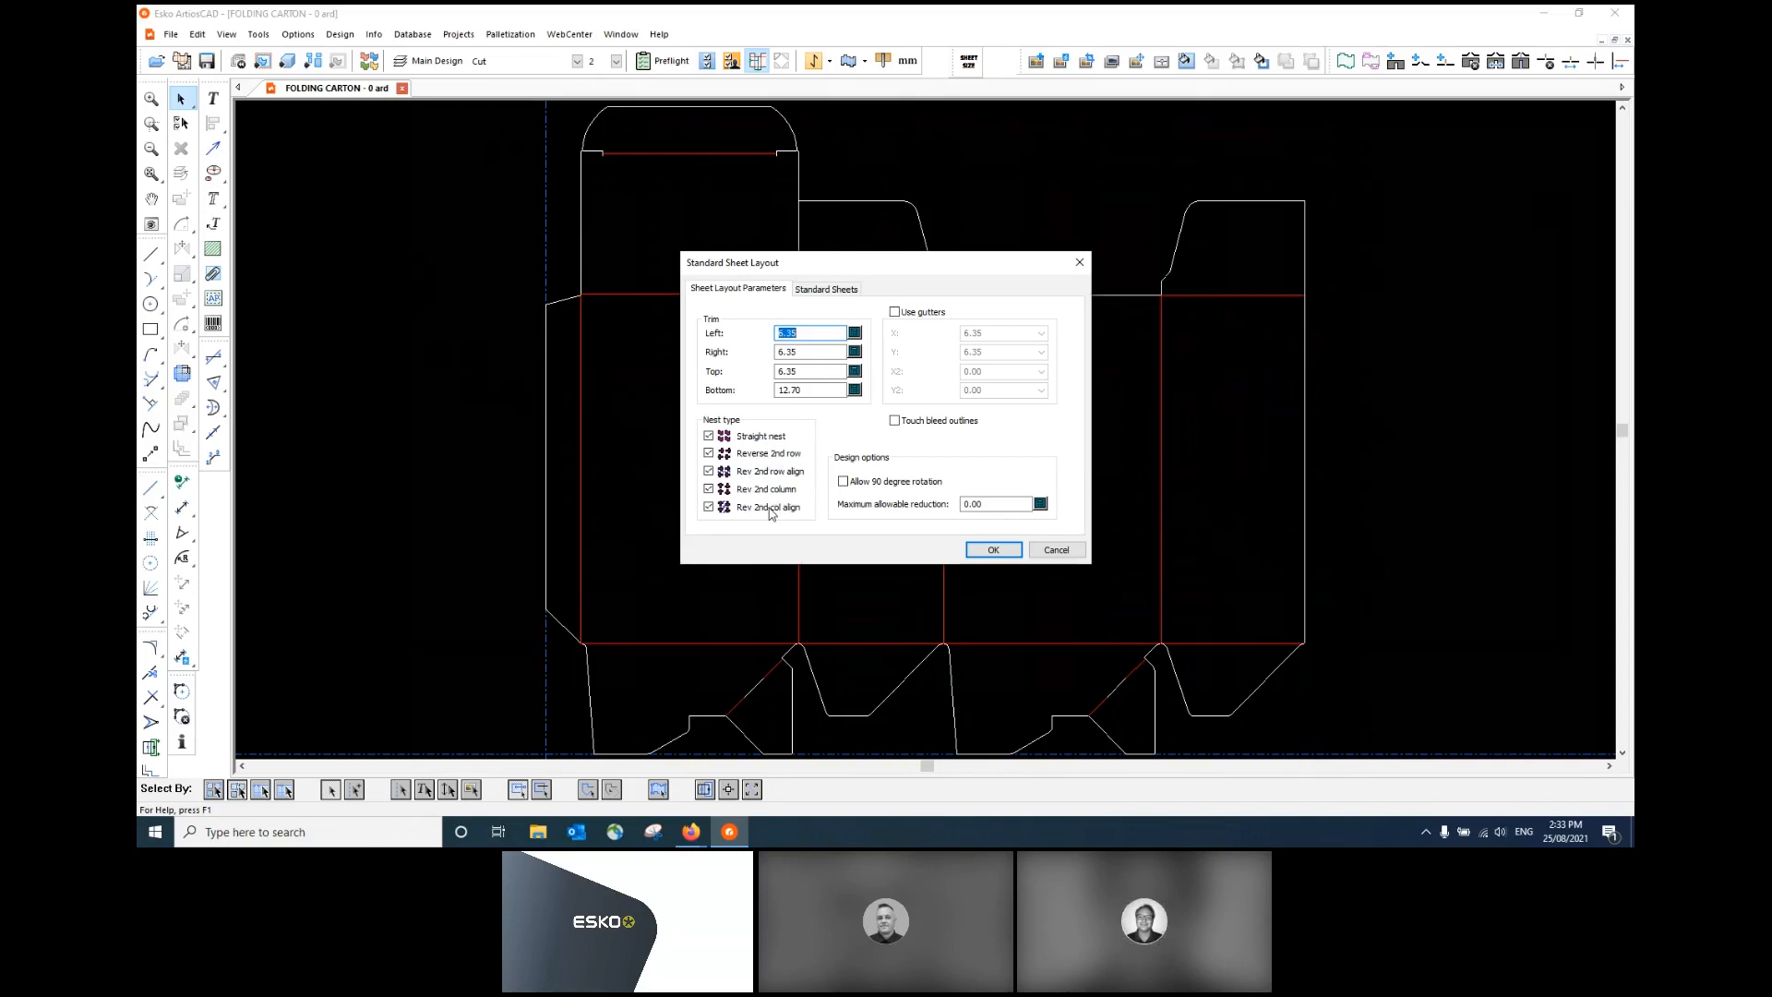
left_click(827, 290)
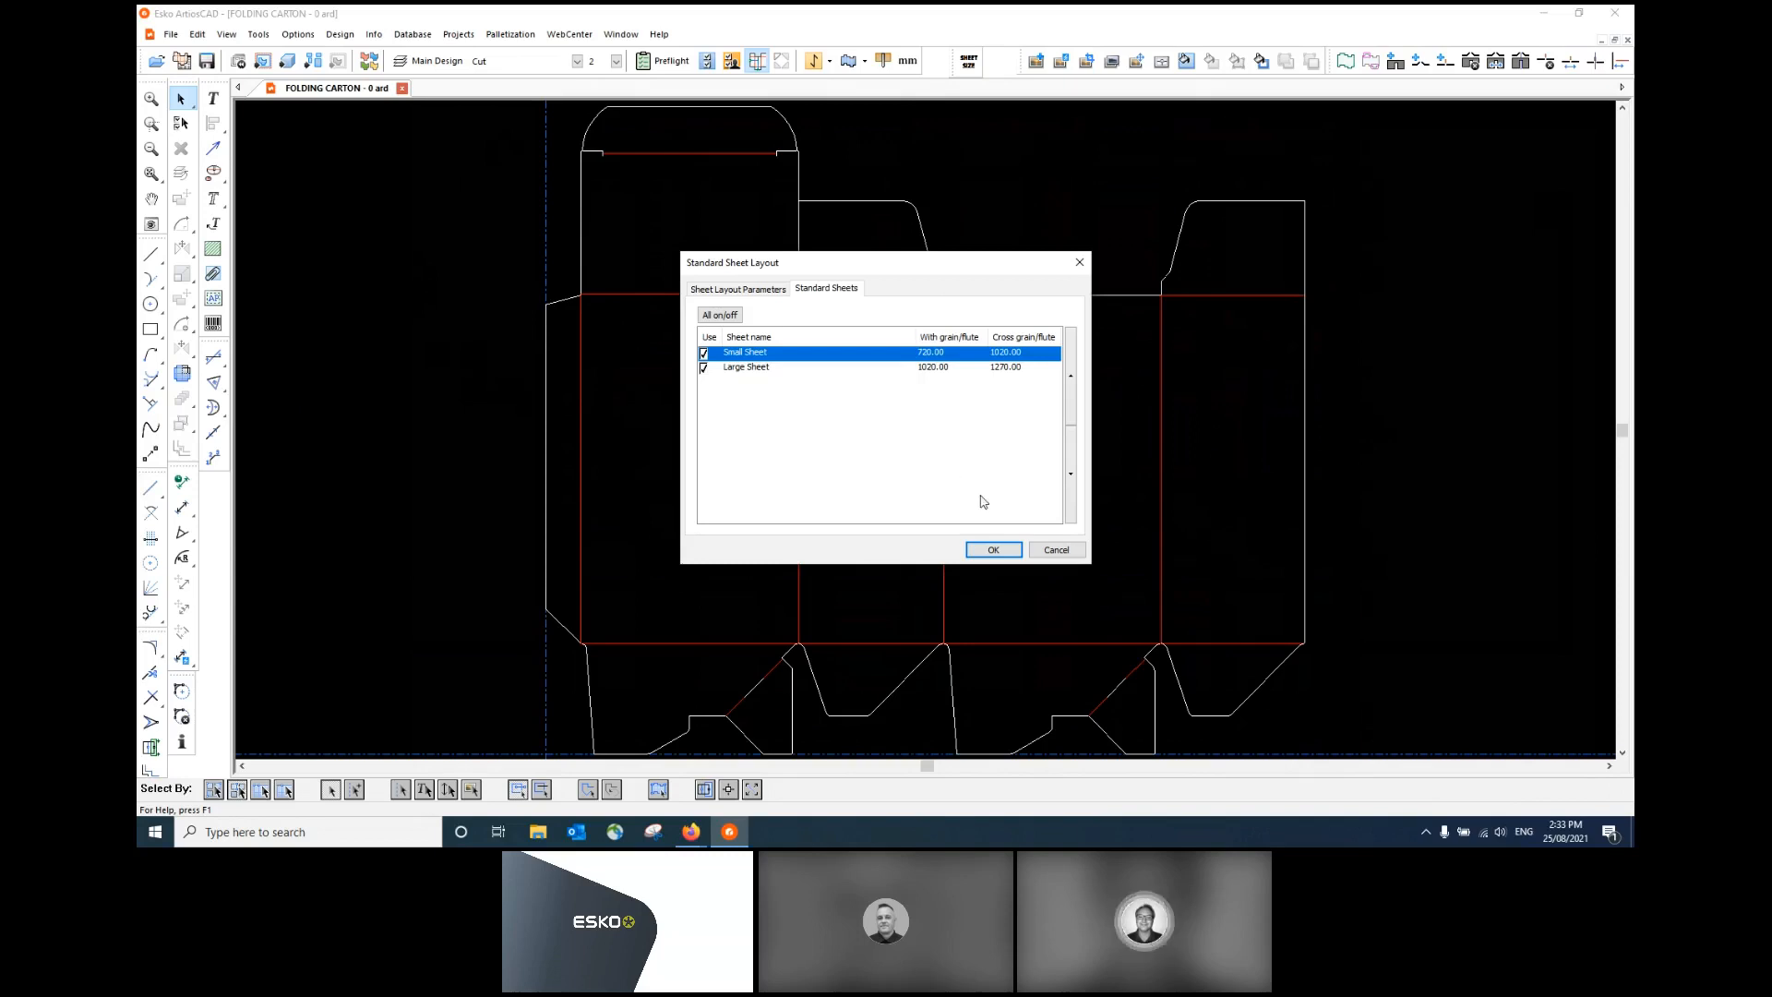
left_click(993, 550)
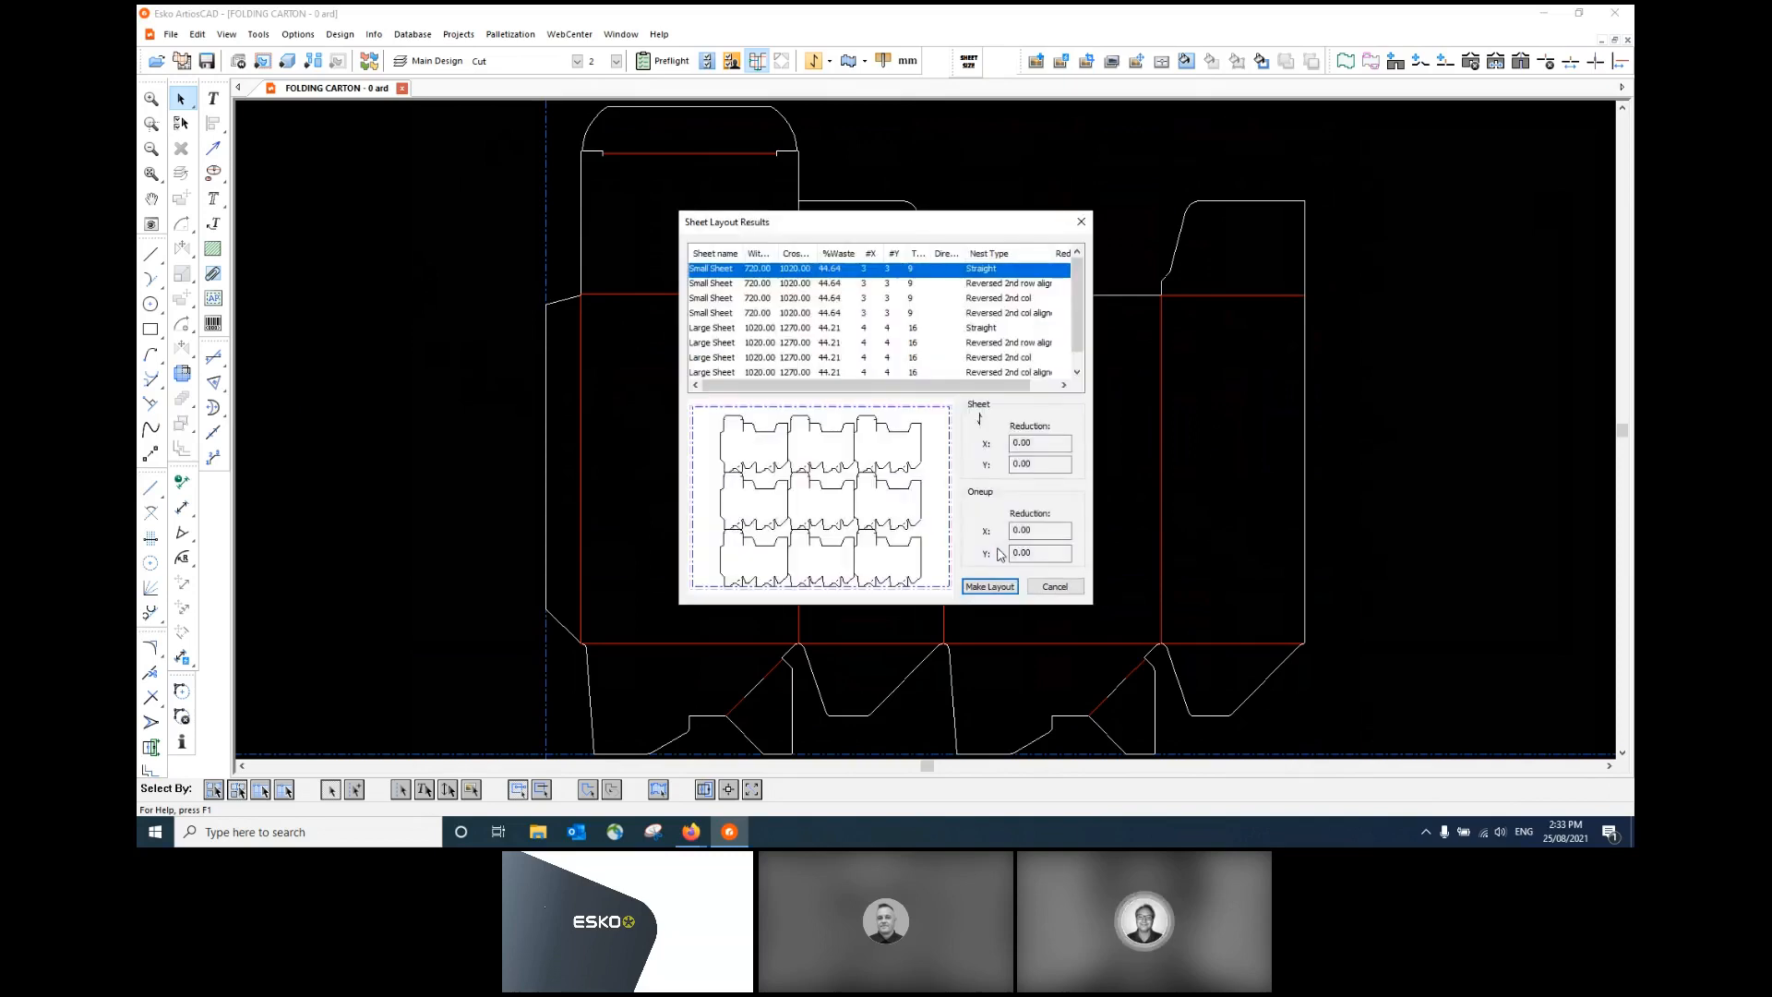
- Compare the nest previews in the sheet layout results and sort the results by waste percentage
left_click(825, 287)
key("Down")
key("Down")
key("Down")
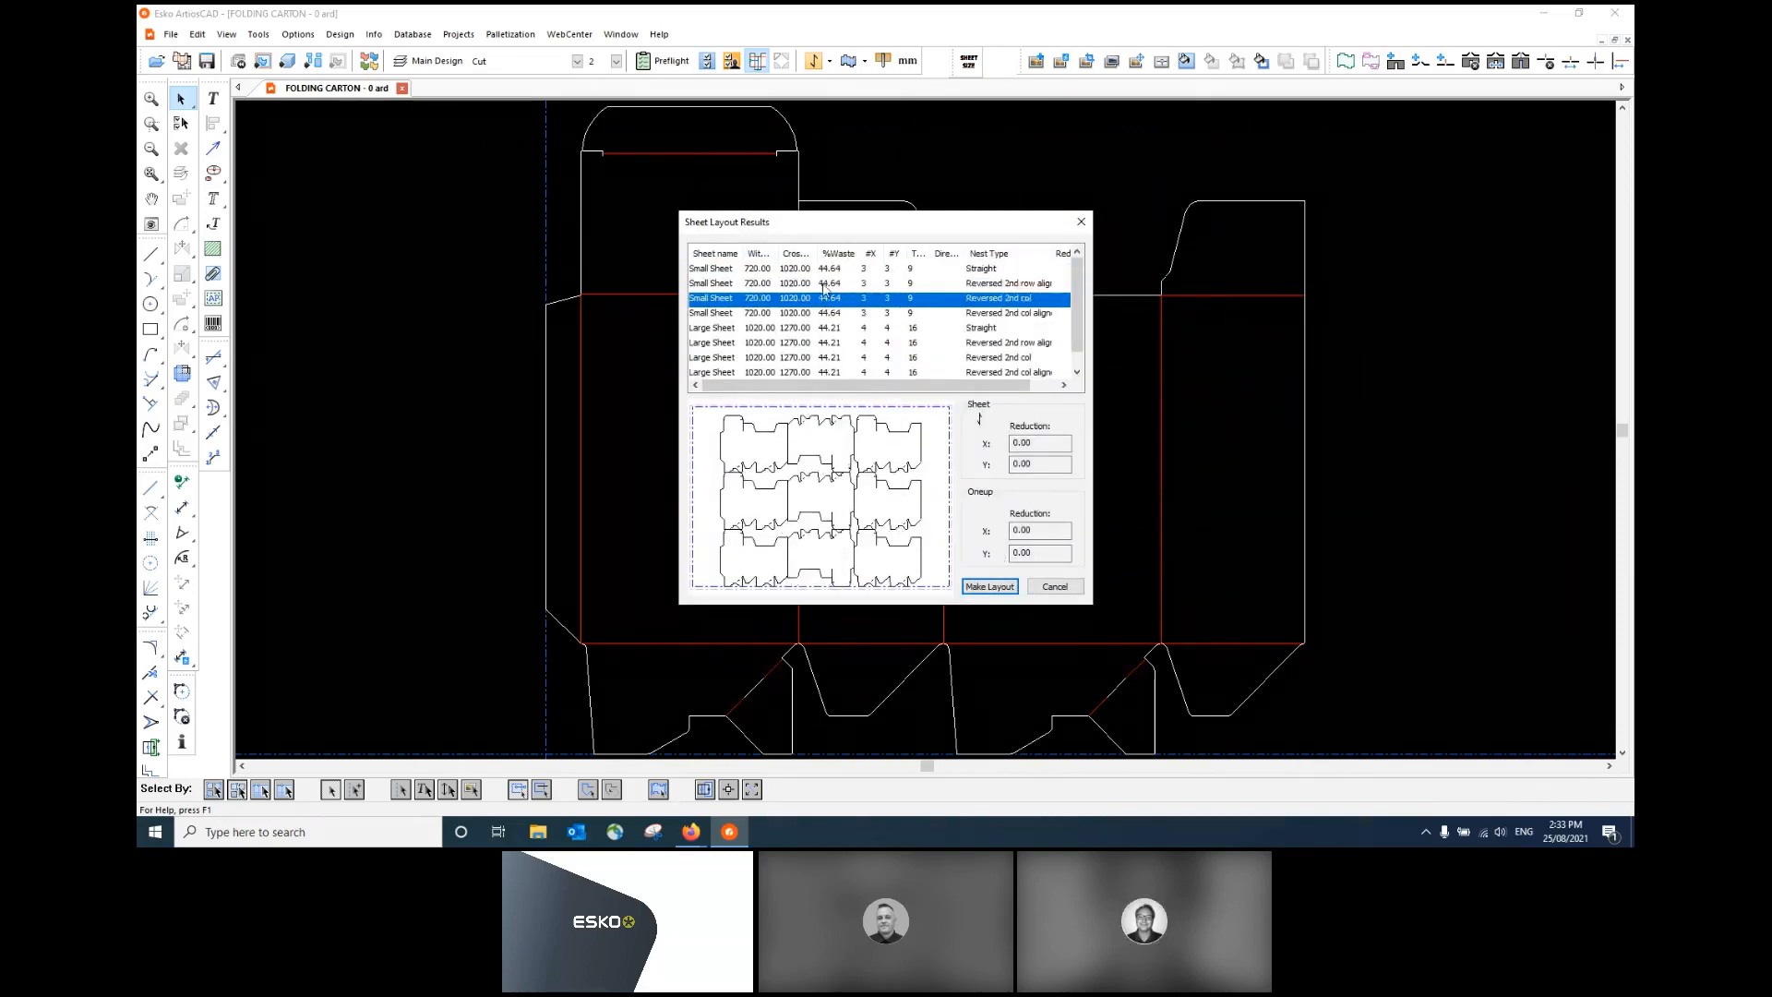
key("Down")
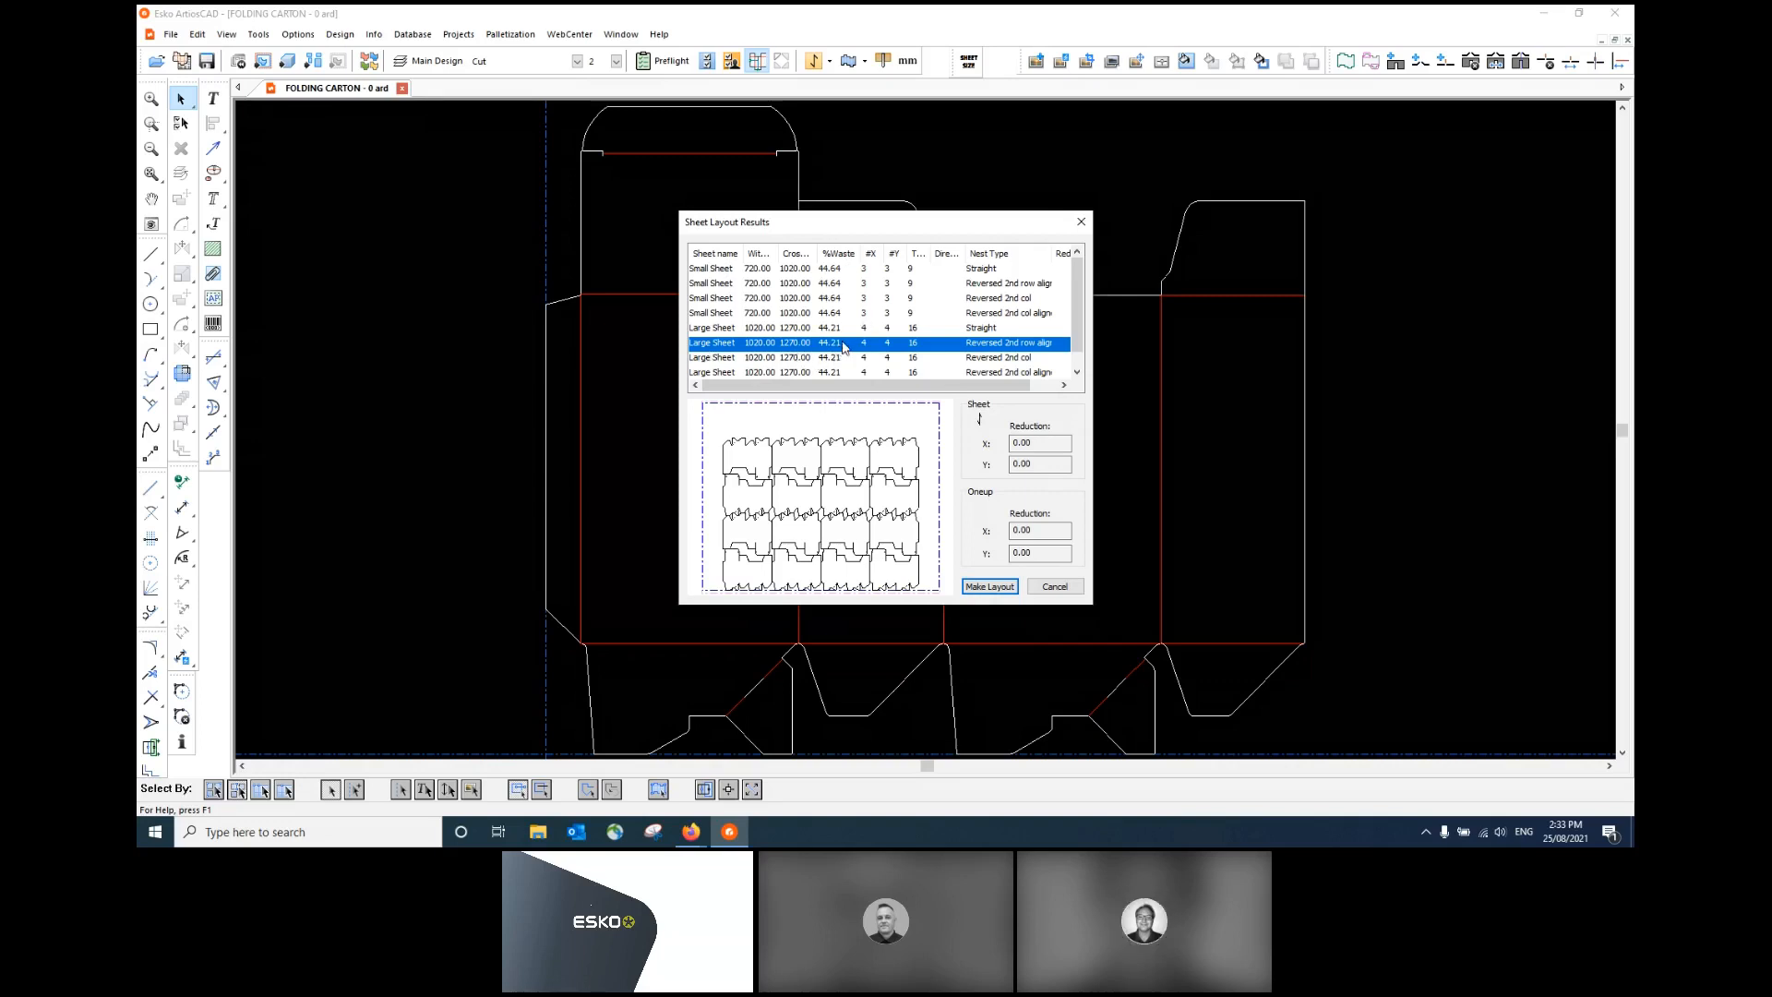
left_click(842, 255)
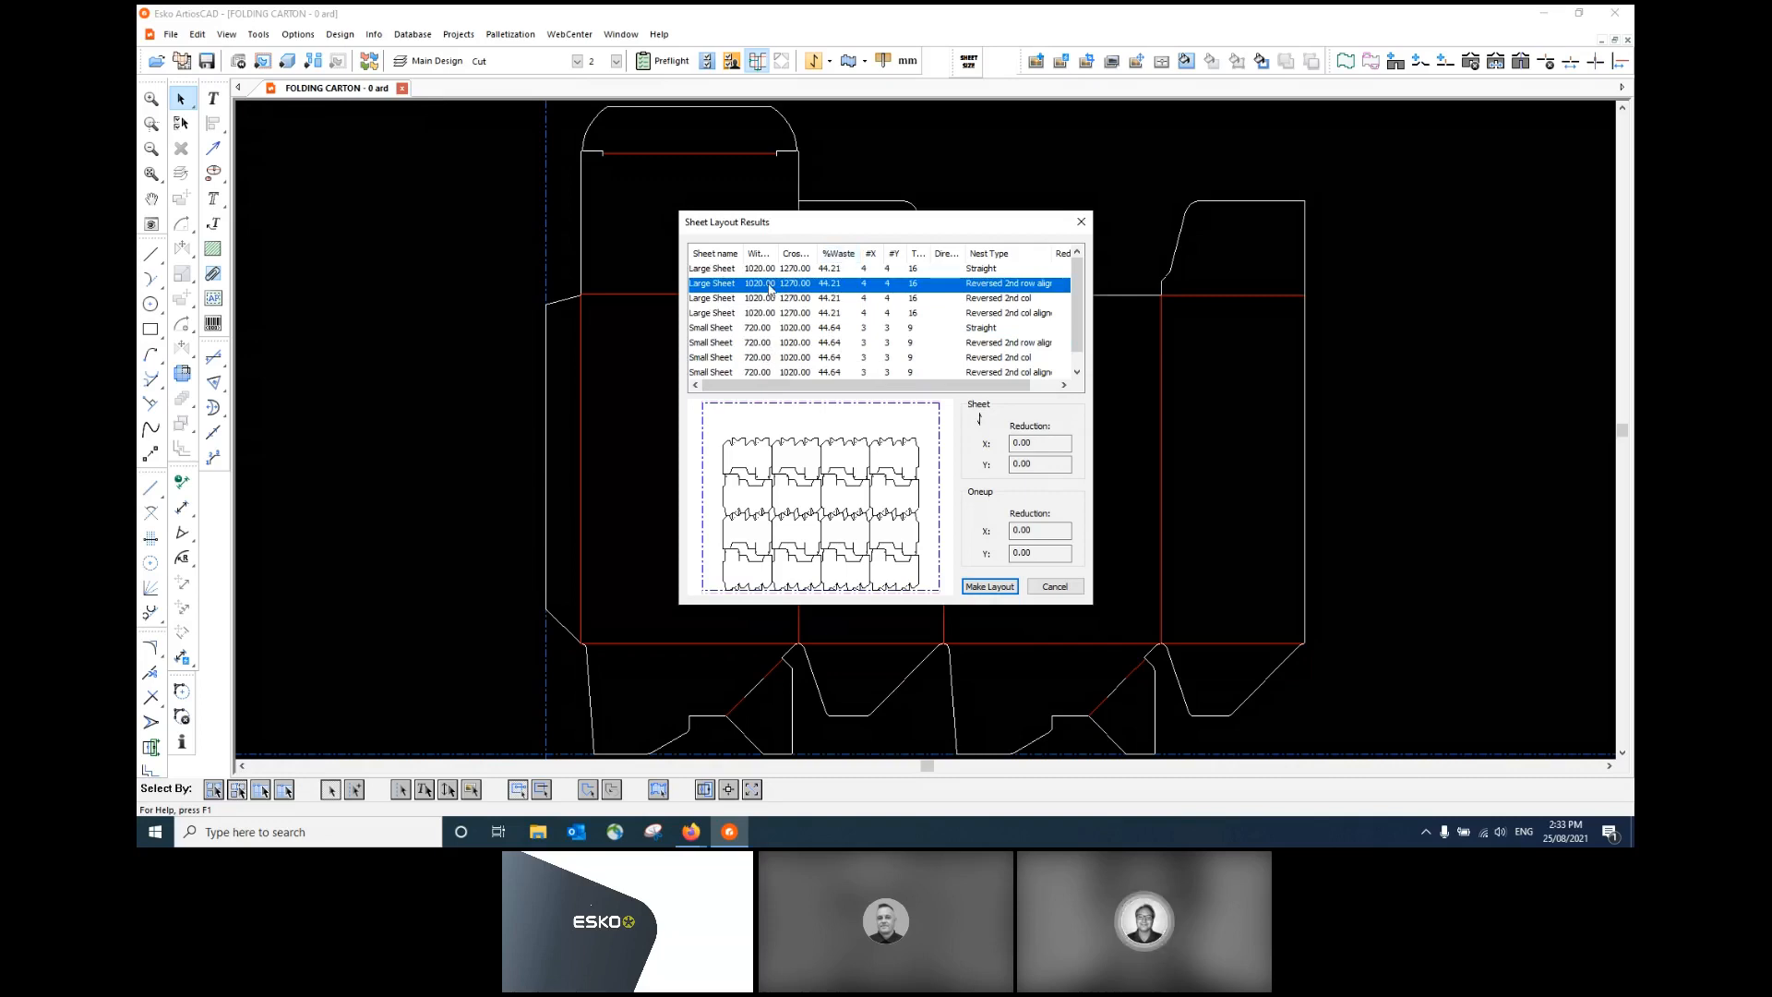
- Make a layout from the Large Sheet result with the reversed and aligned second row nest
left_click(842, 268)
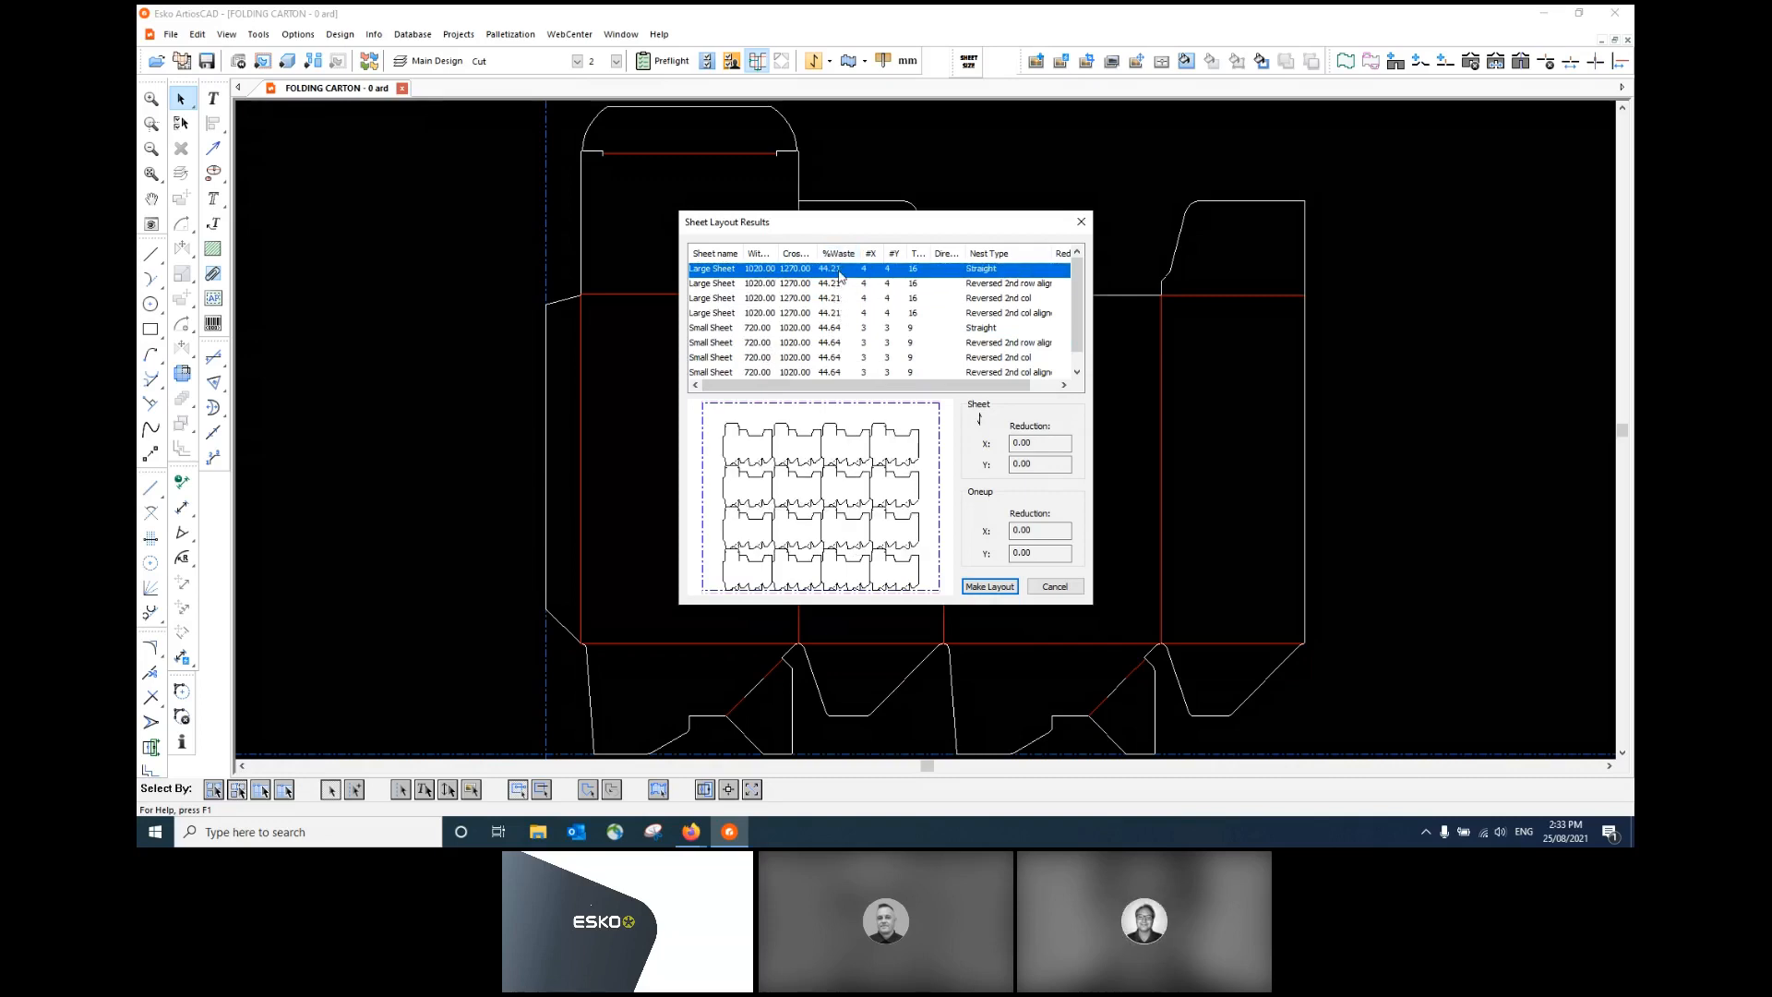
key("Down")
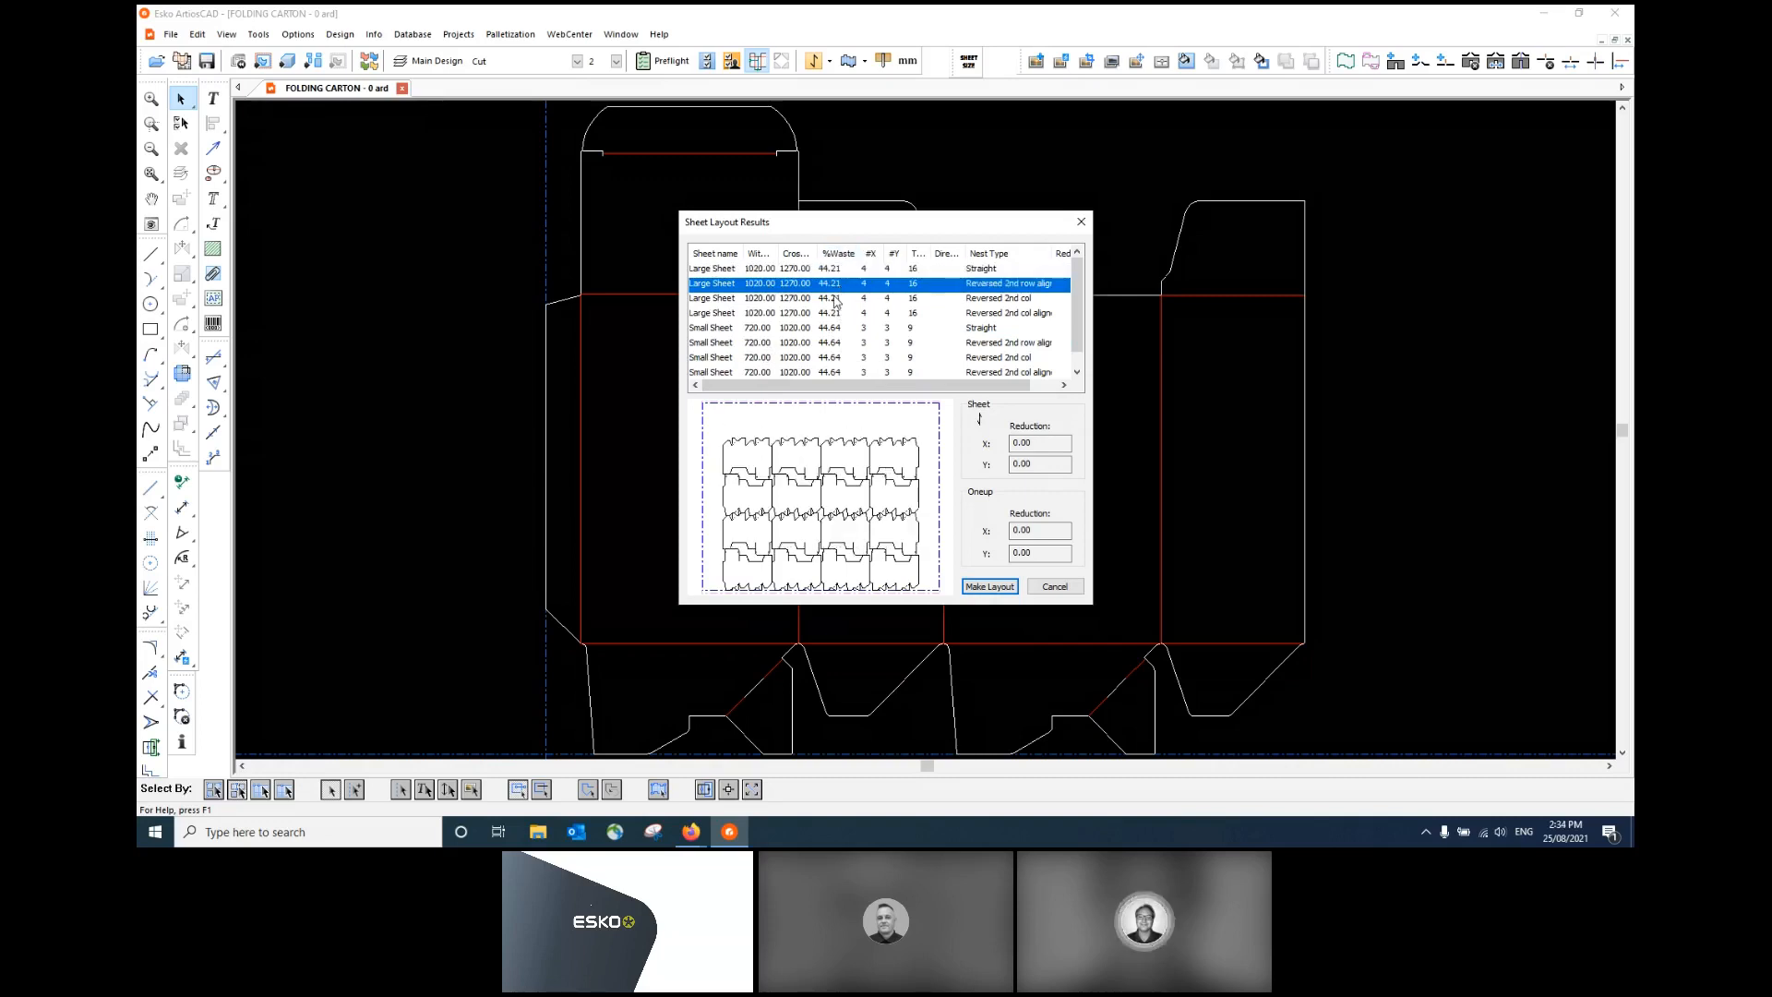
left_click(989, 586)
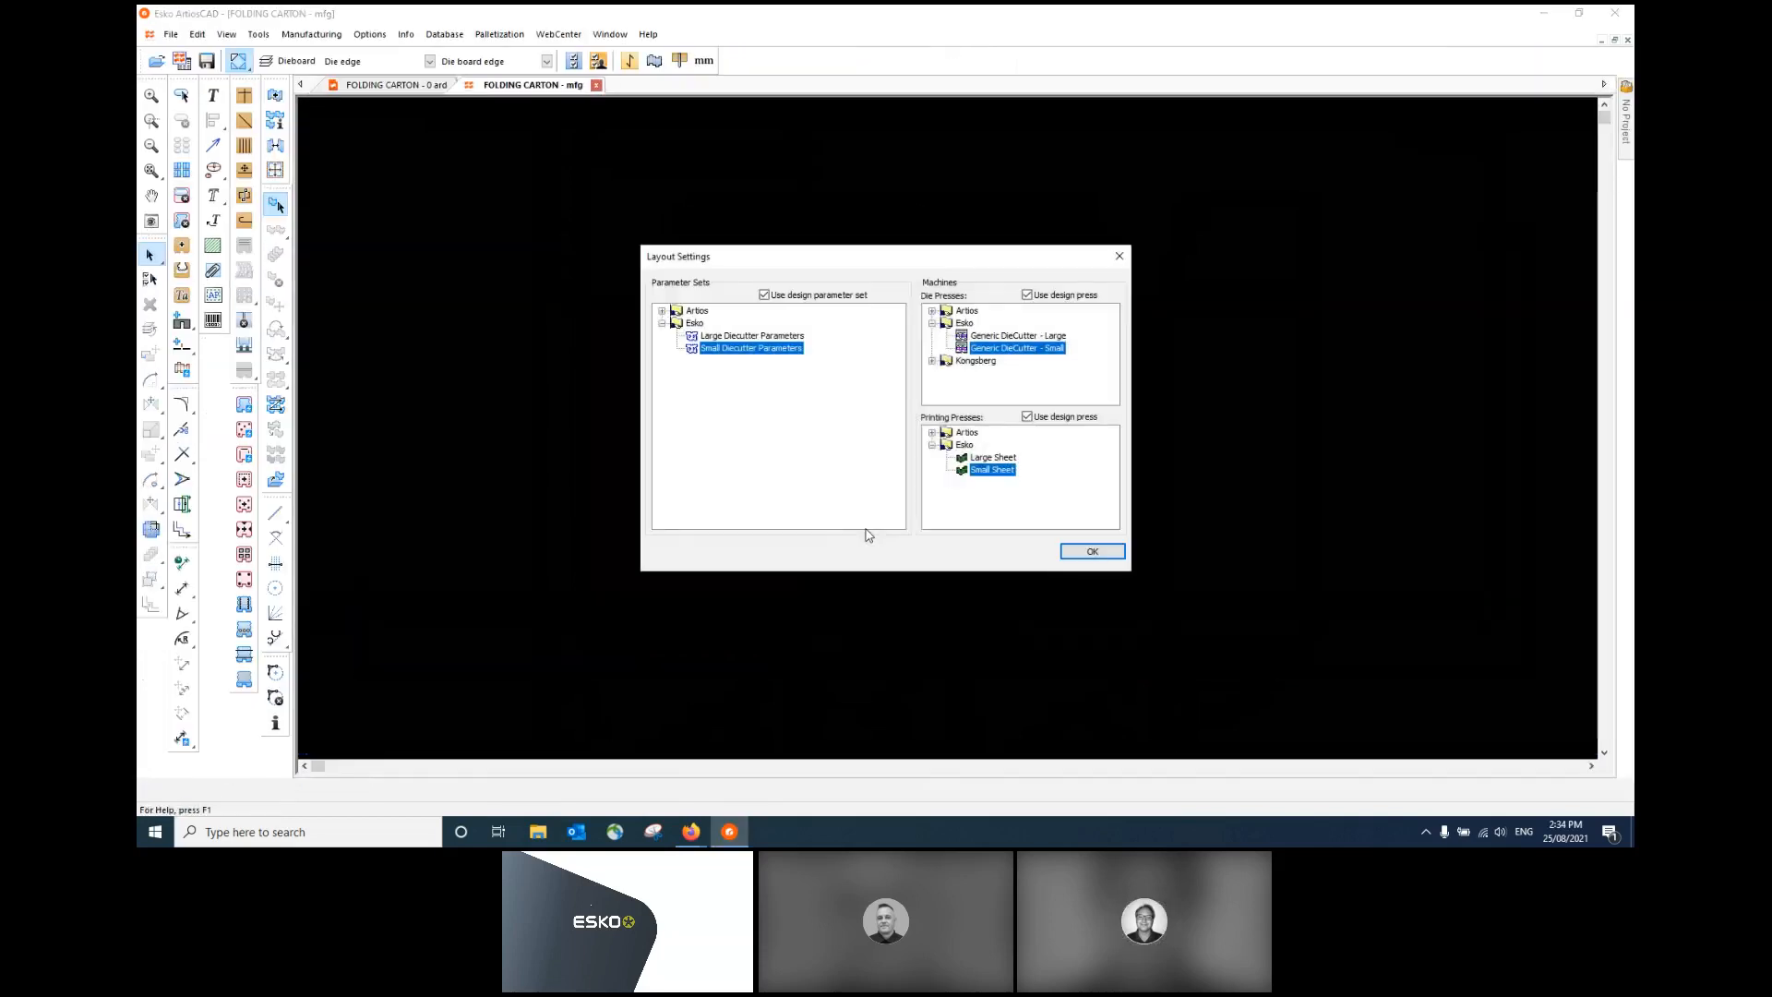
- Apply Large Diecutter Parameters and the Generic DieCutter - Large die press, accept the trim adjustment, and delete the zero length lines
left_click(757, 337)
left_click(1008, 336)
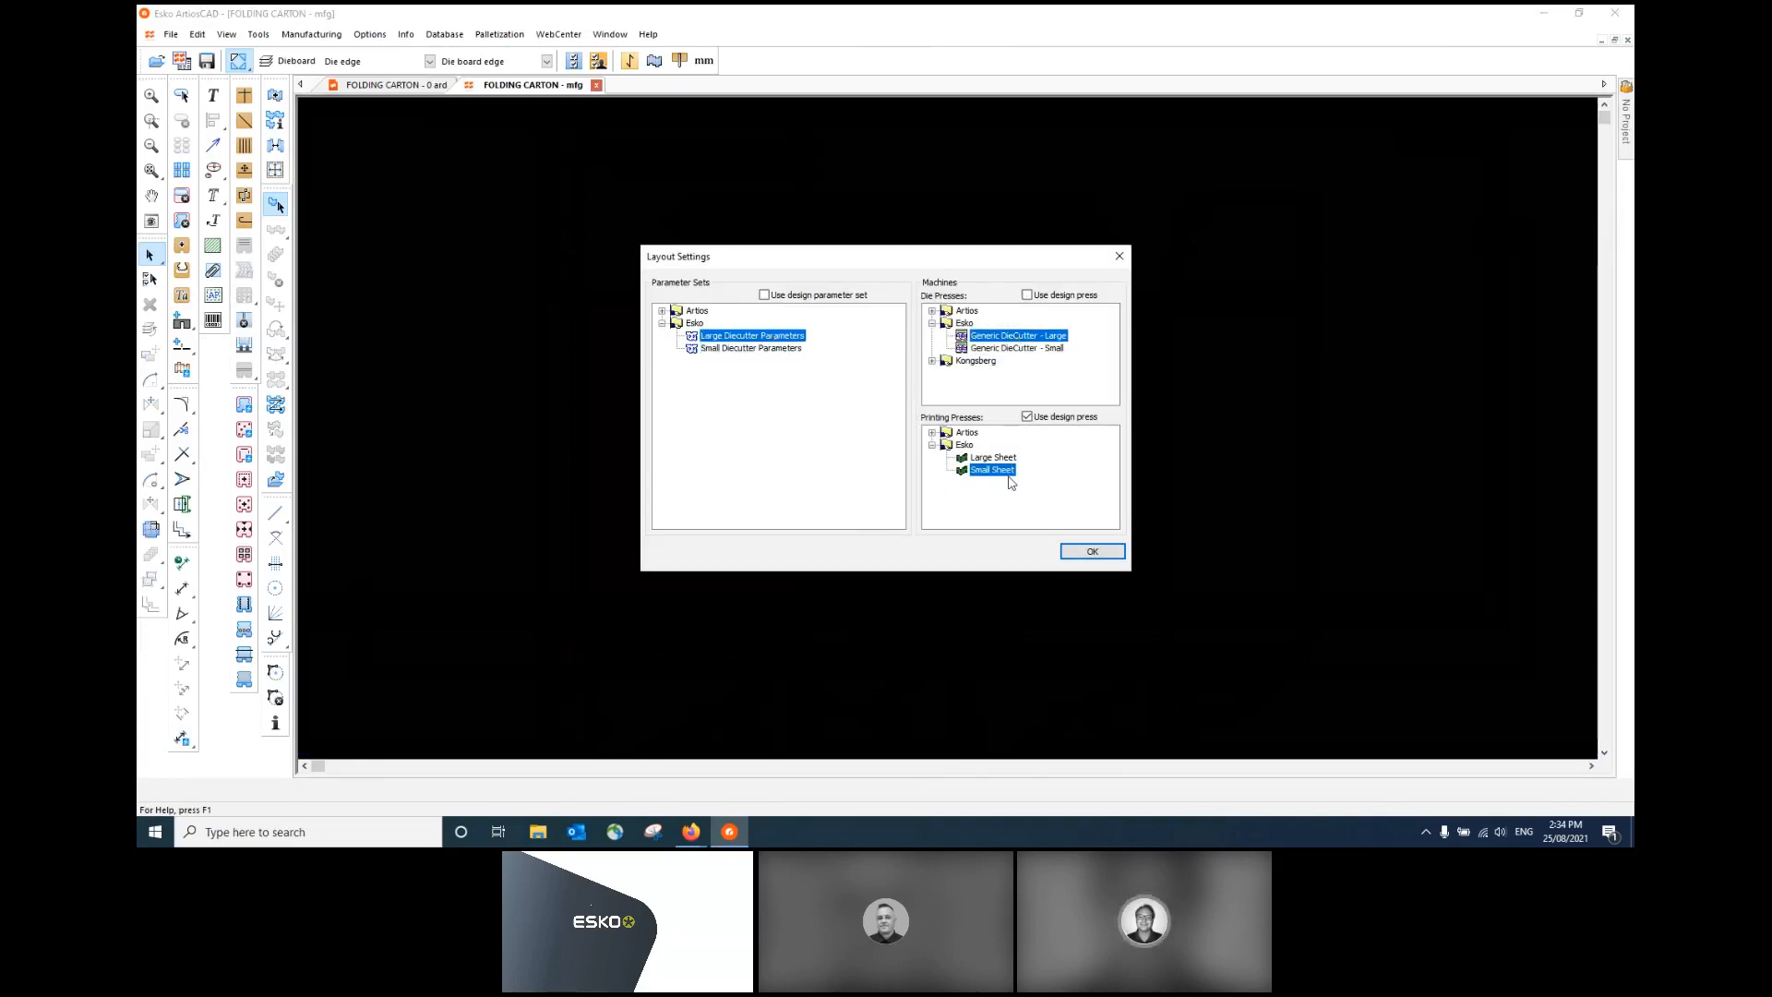
left_click(1092, 551)
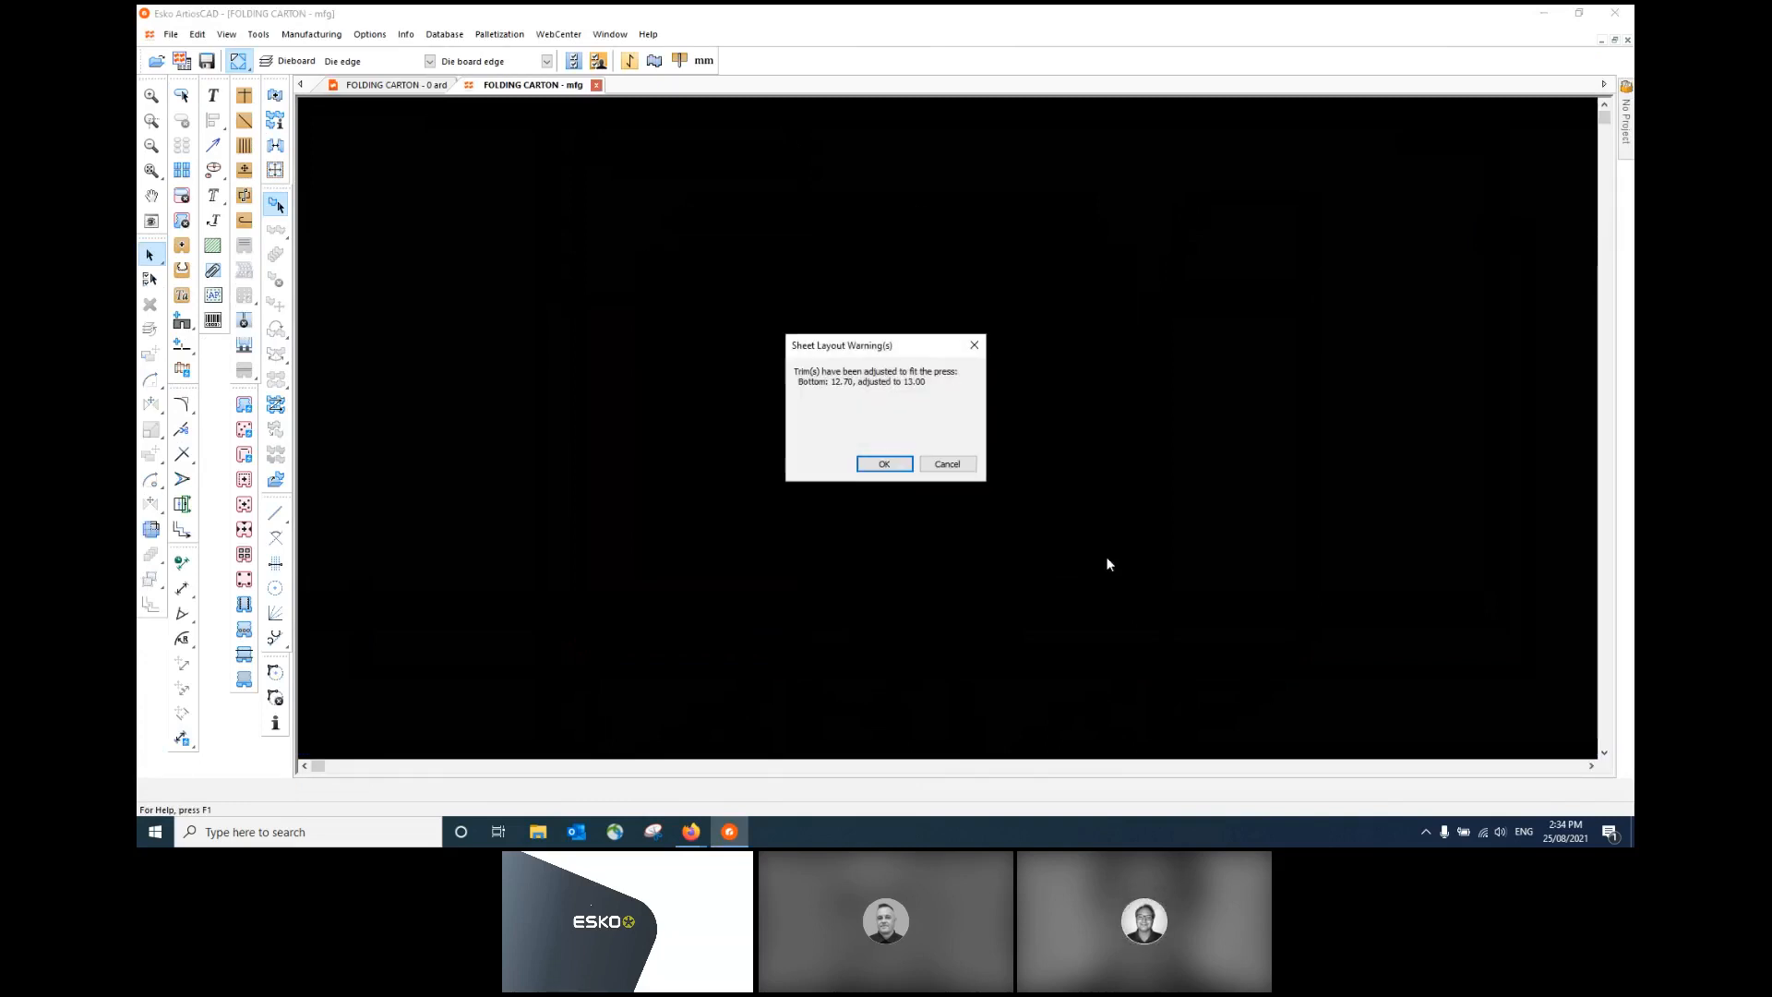
left_click(910, 469)
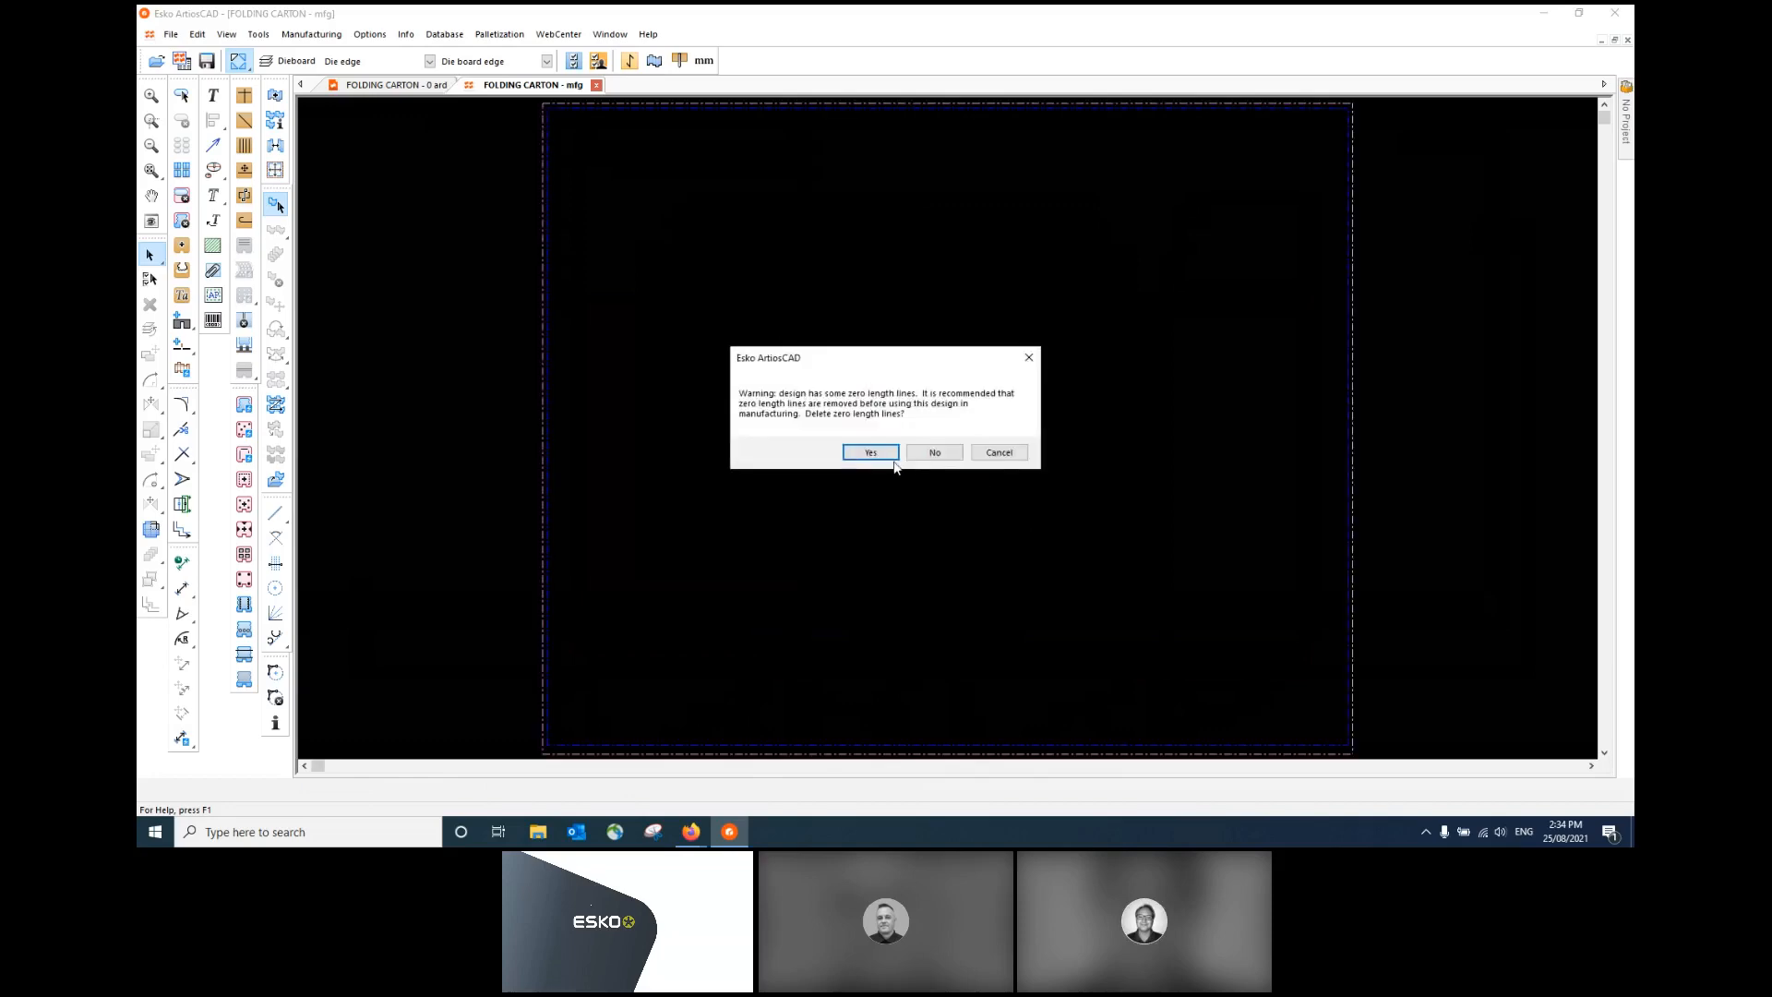
left_click(893, 458)
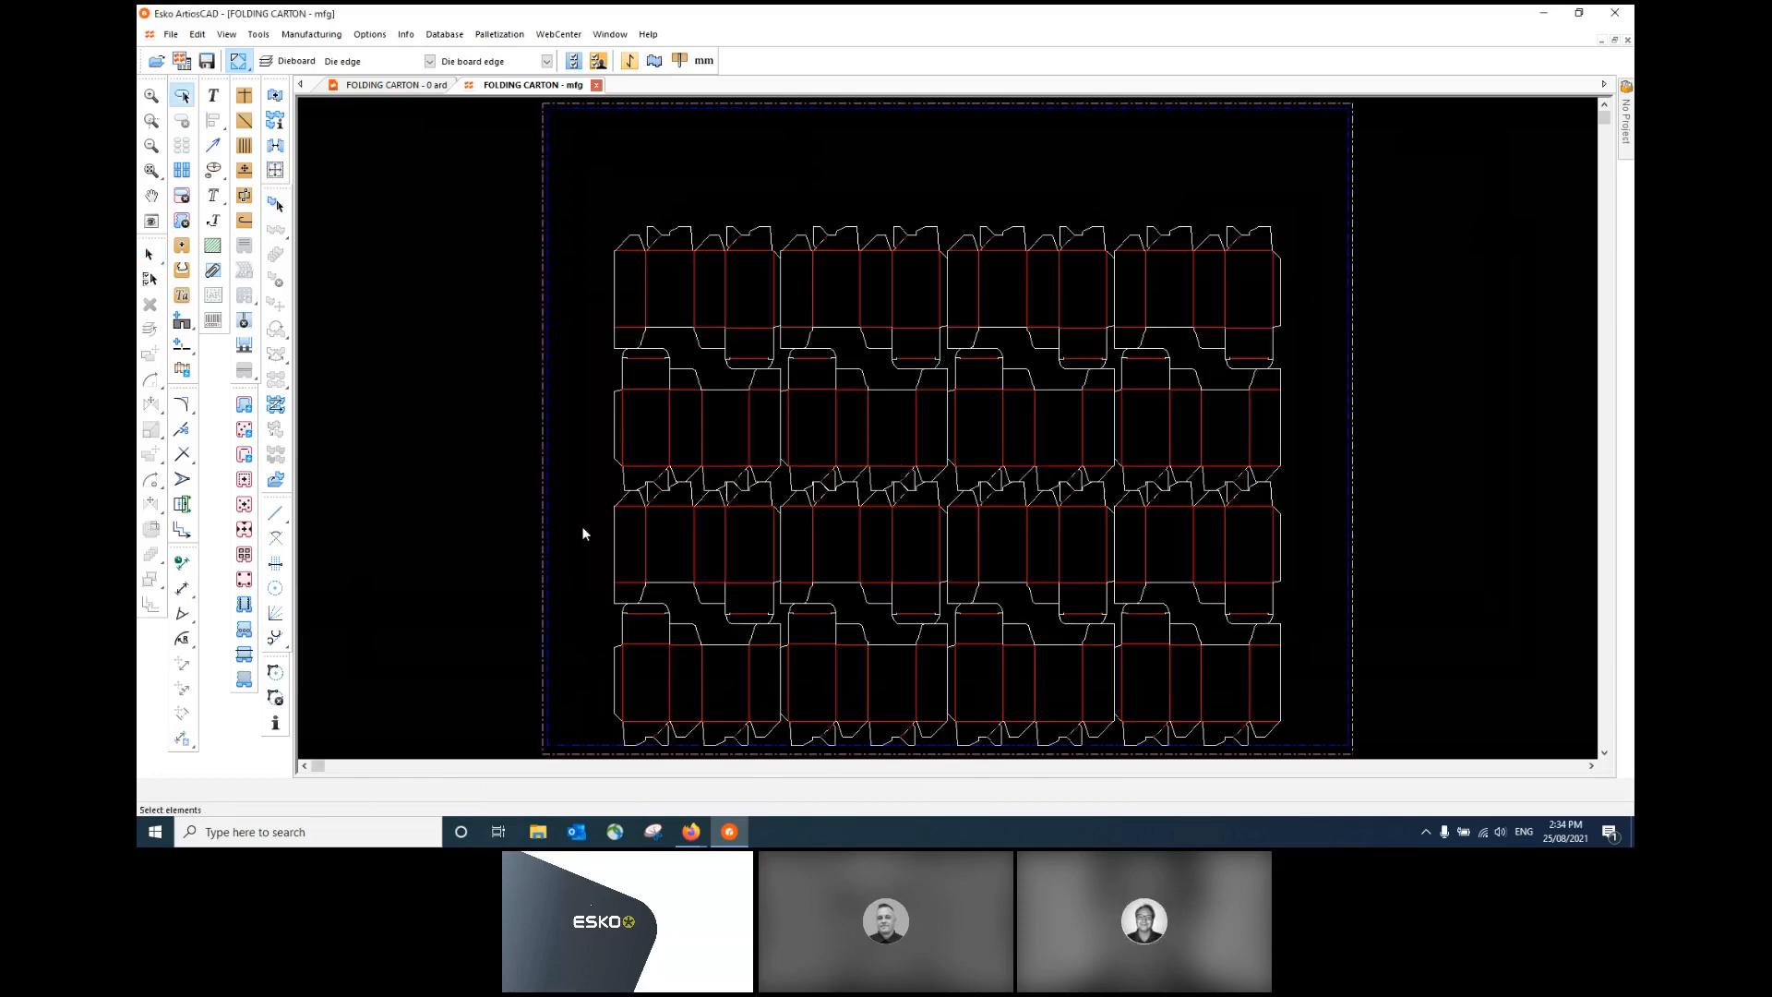
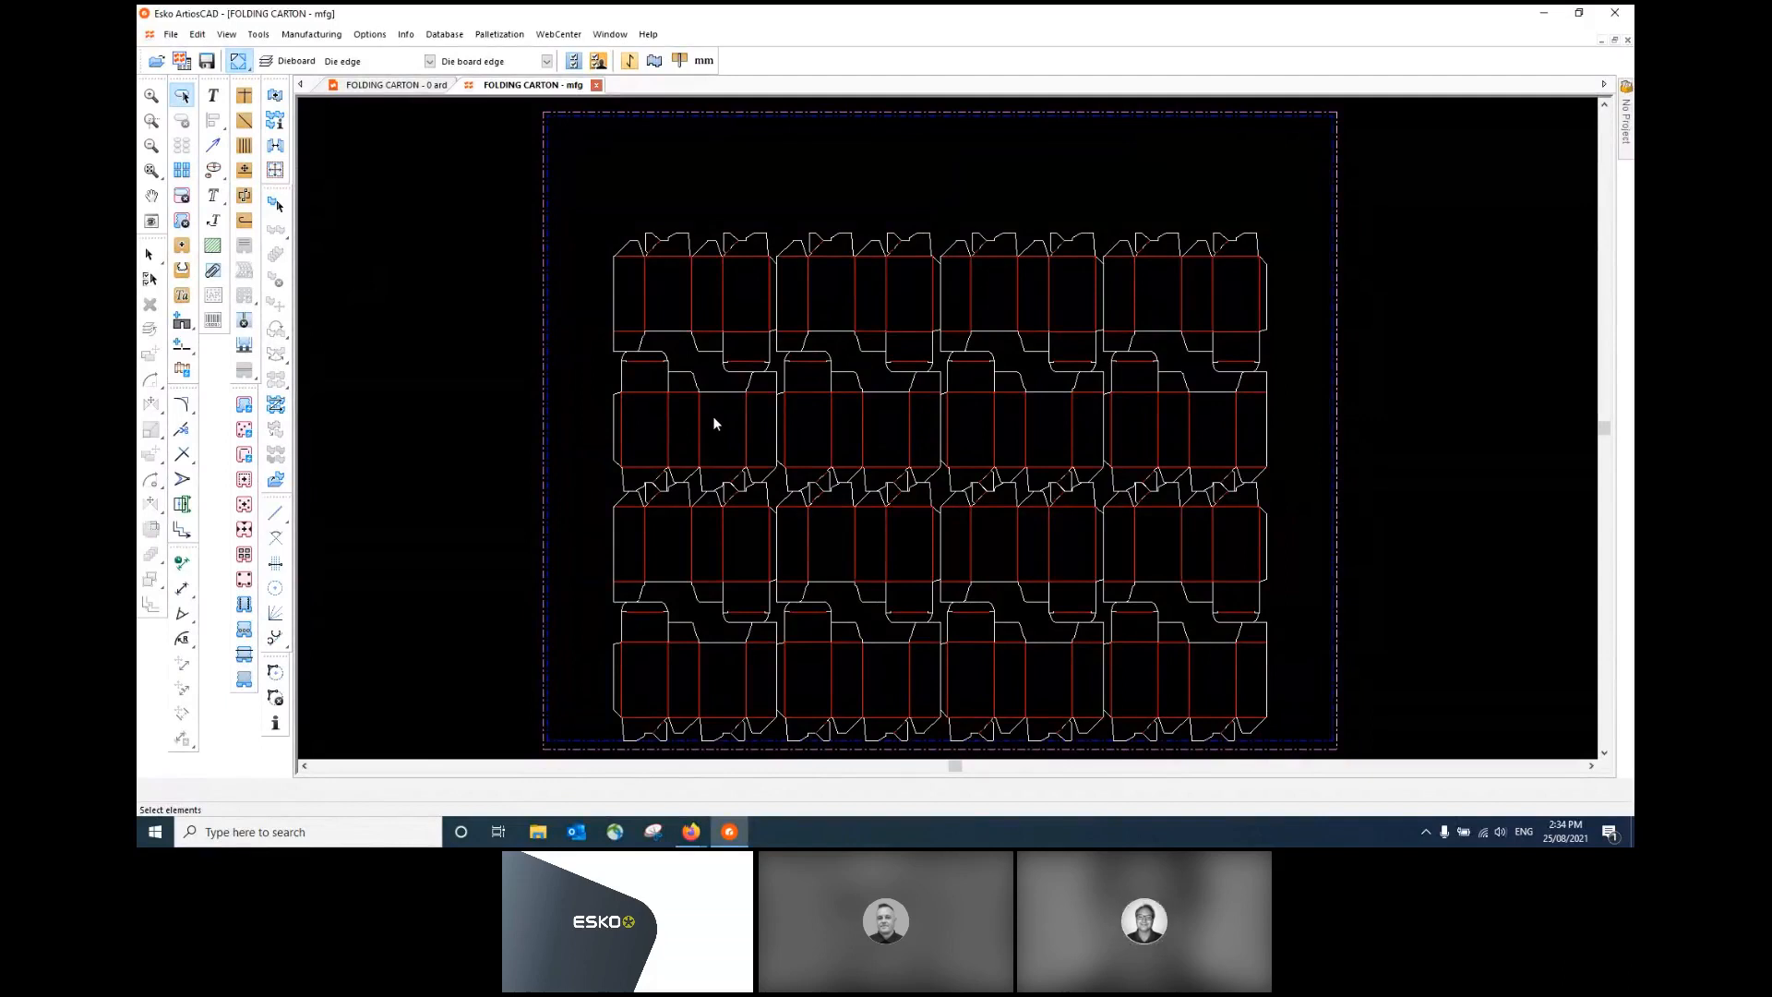
- Close the manufacturing layout and the flat carton design without saving their changes
left_click(596, 85)
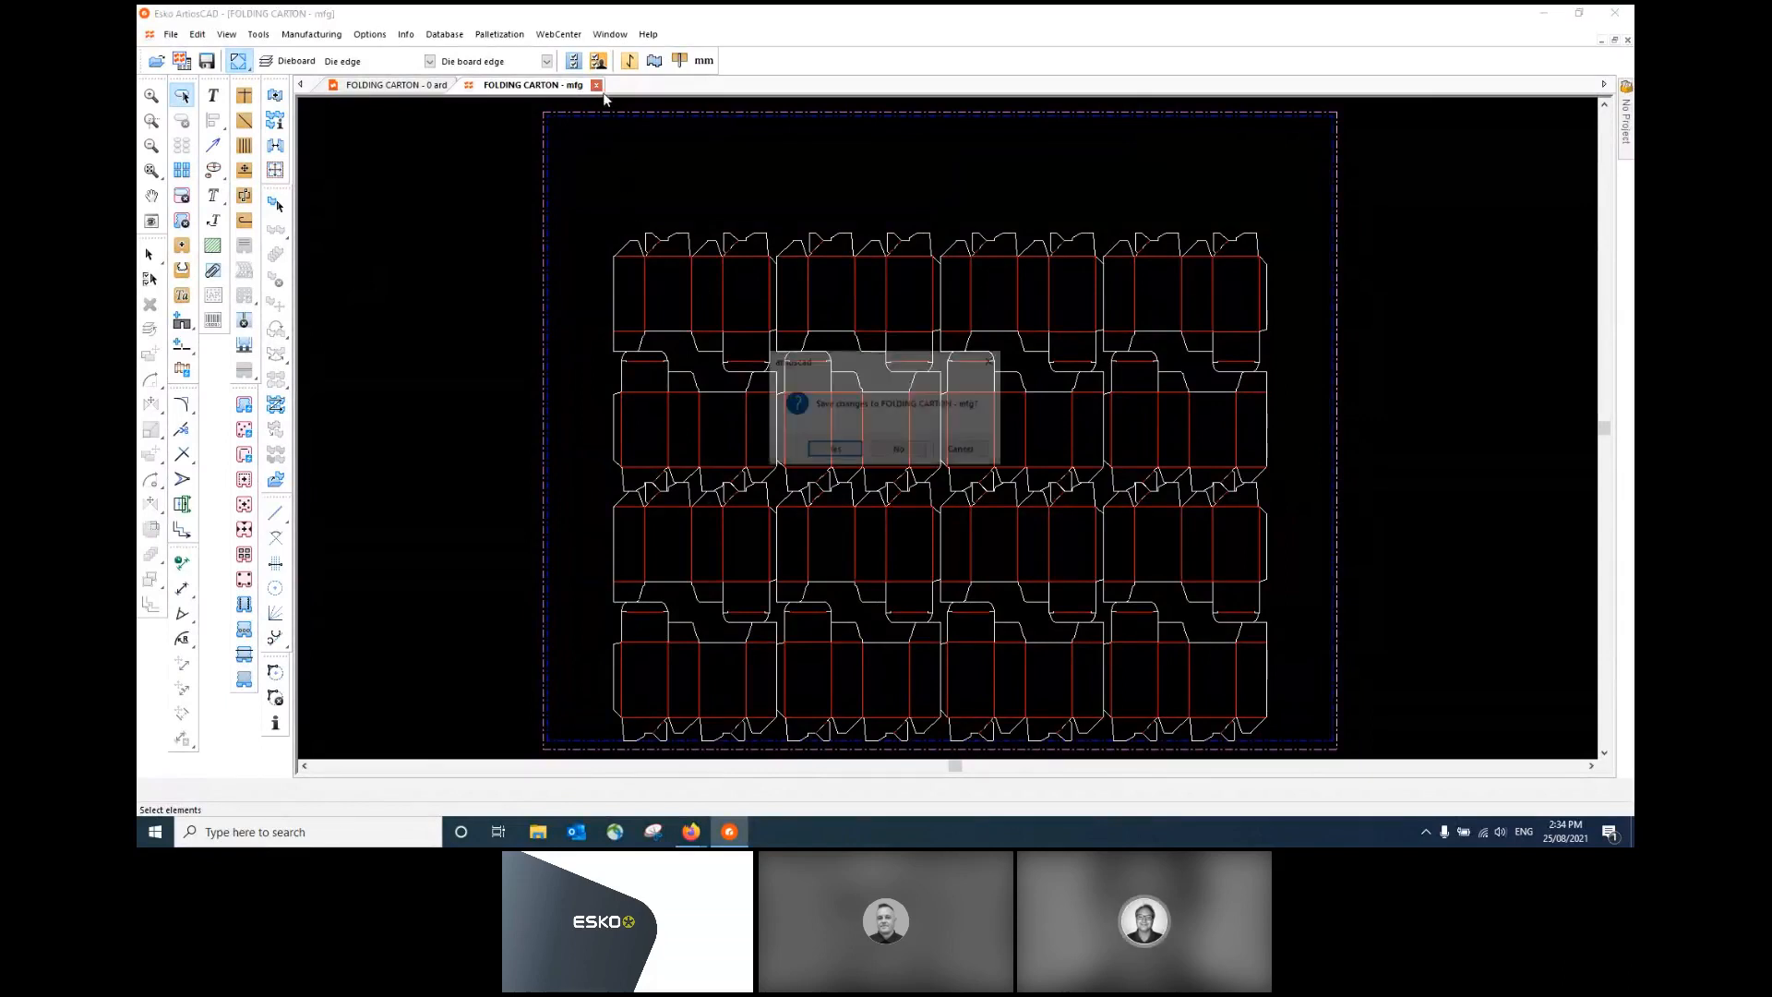
left_click(900, 450)
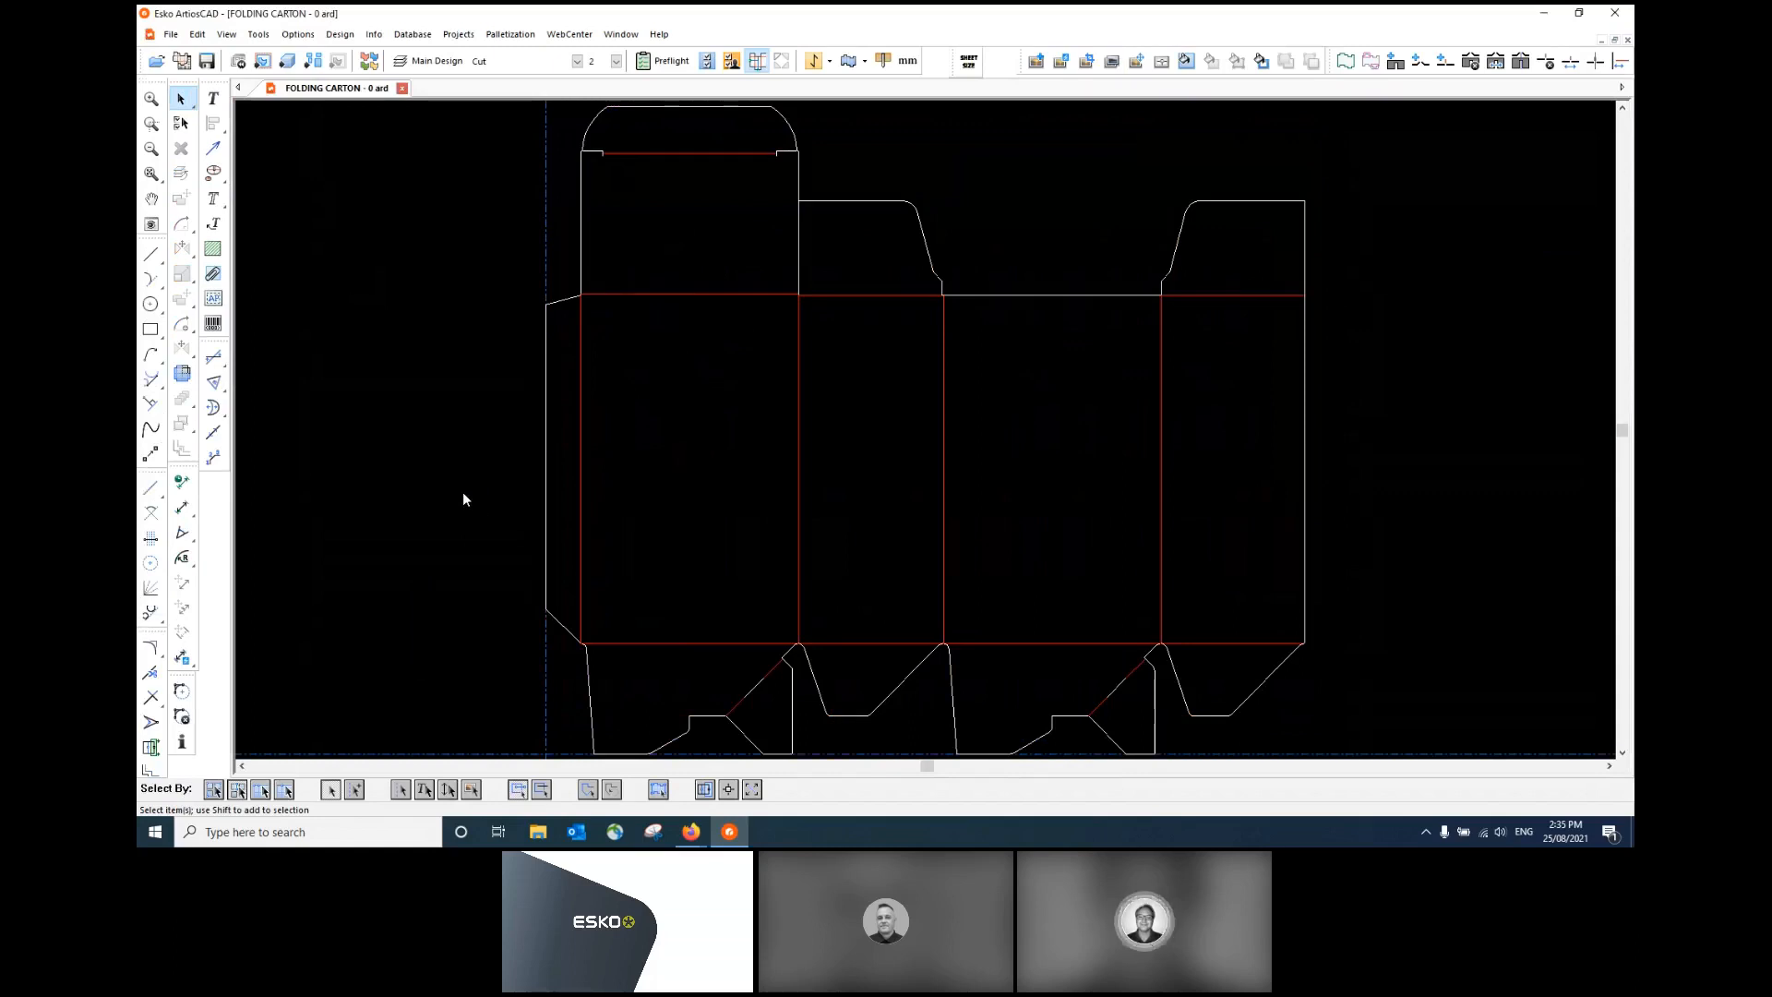
left_click(403, 88)
left_click(891, 449)
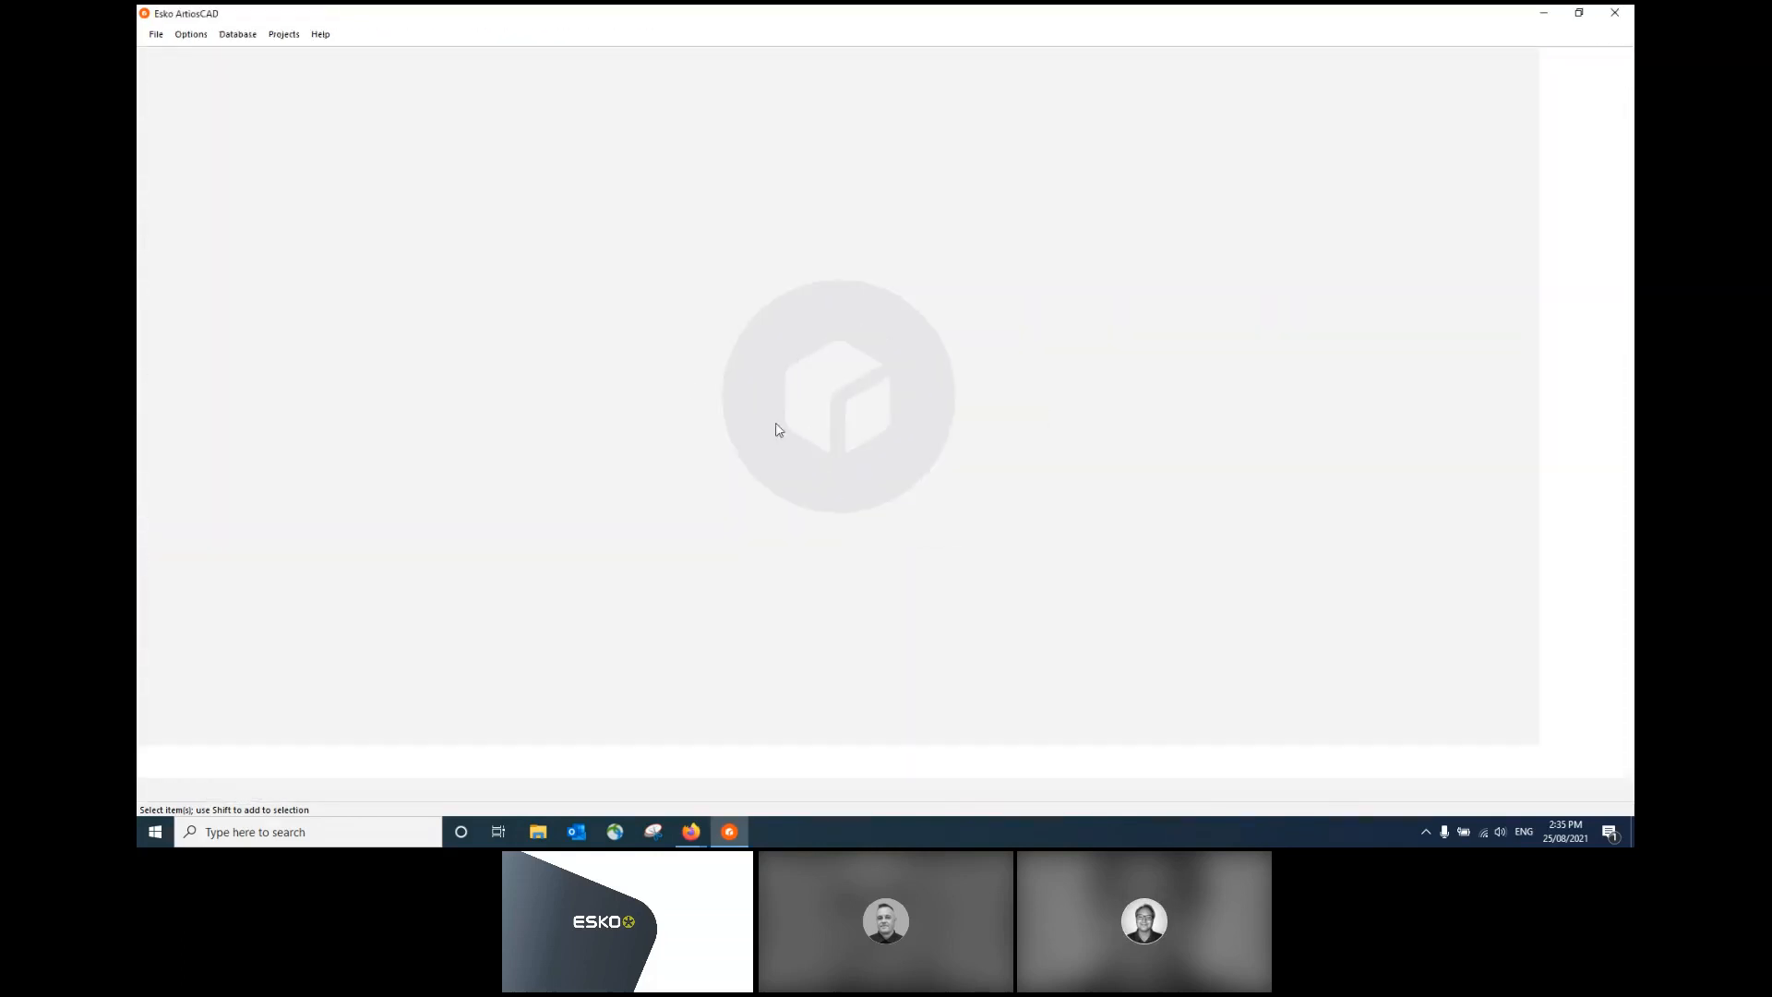
- Run the Hanger Stand standard from the Webinar Display folder of the standards catalog
left_click(156, 35)
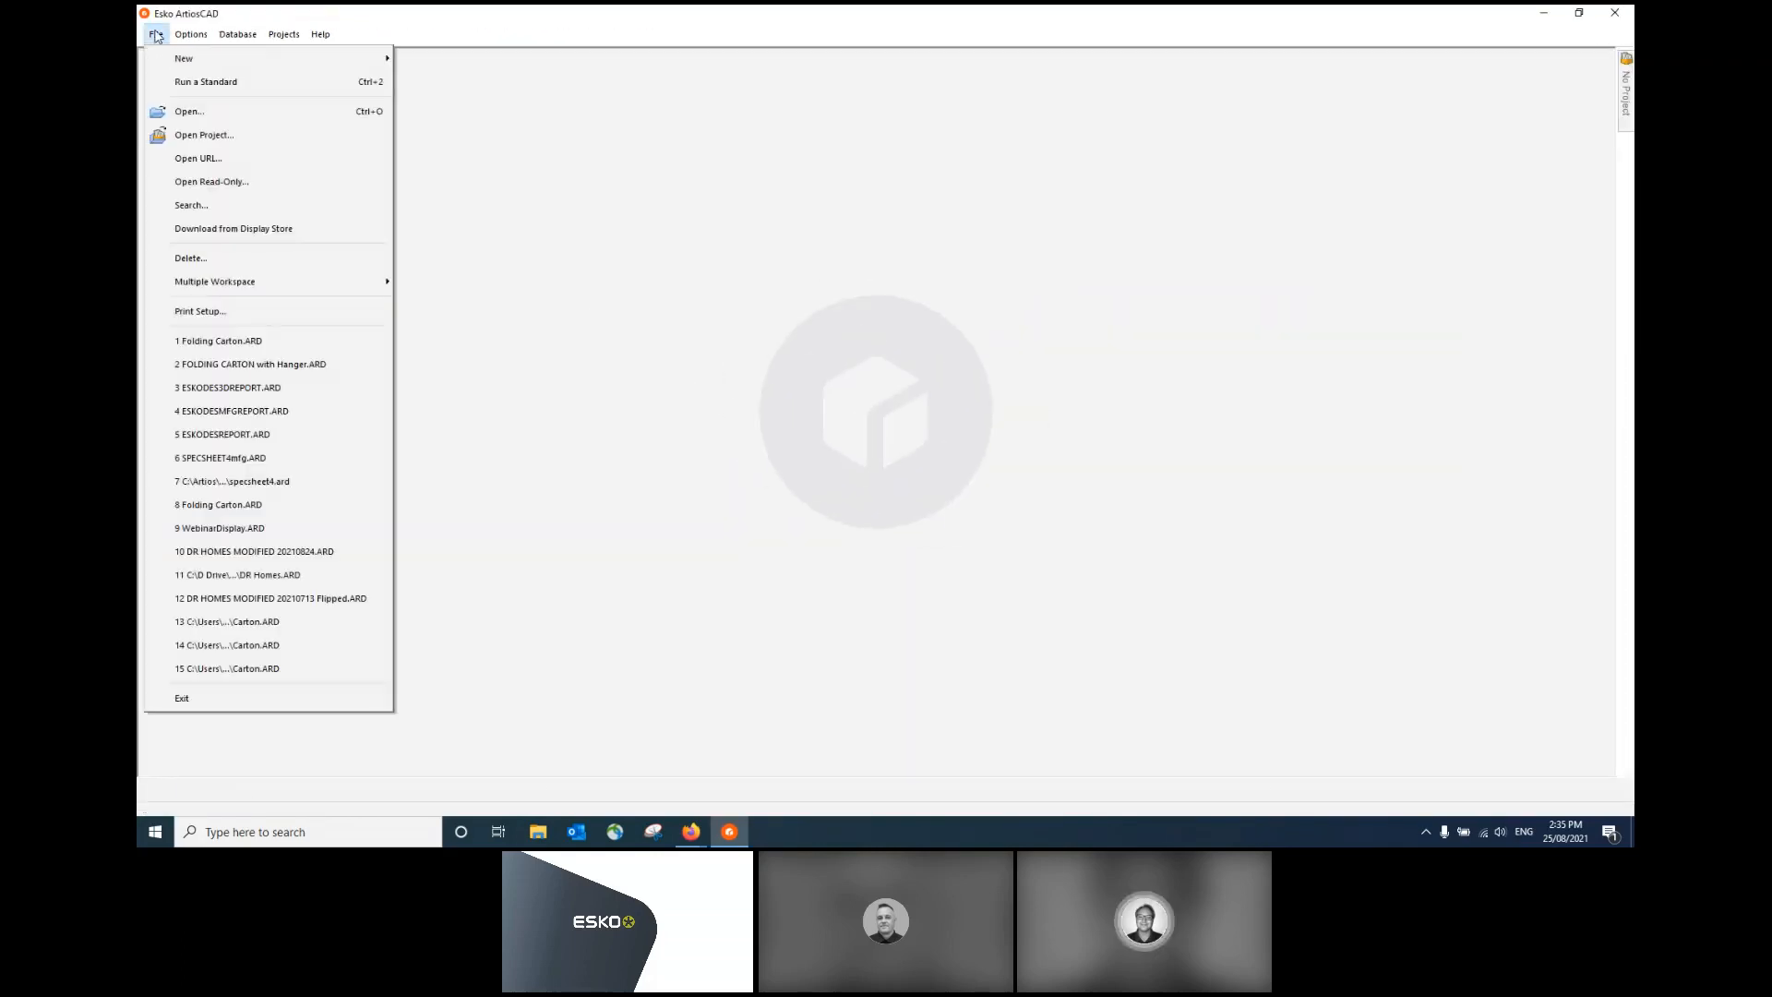
left_click(206, 81)
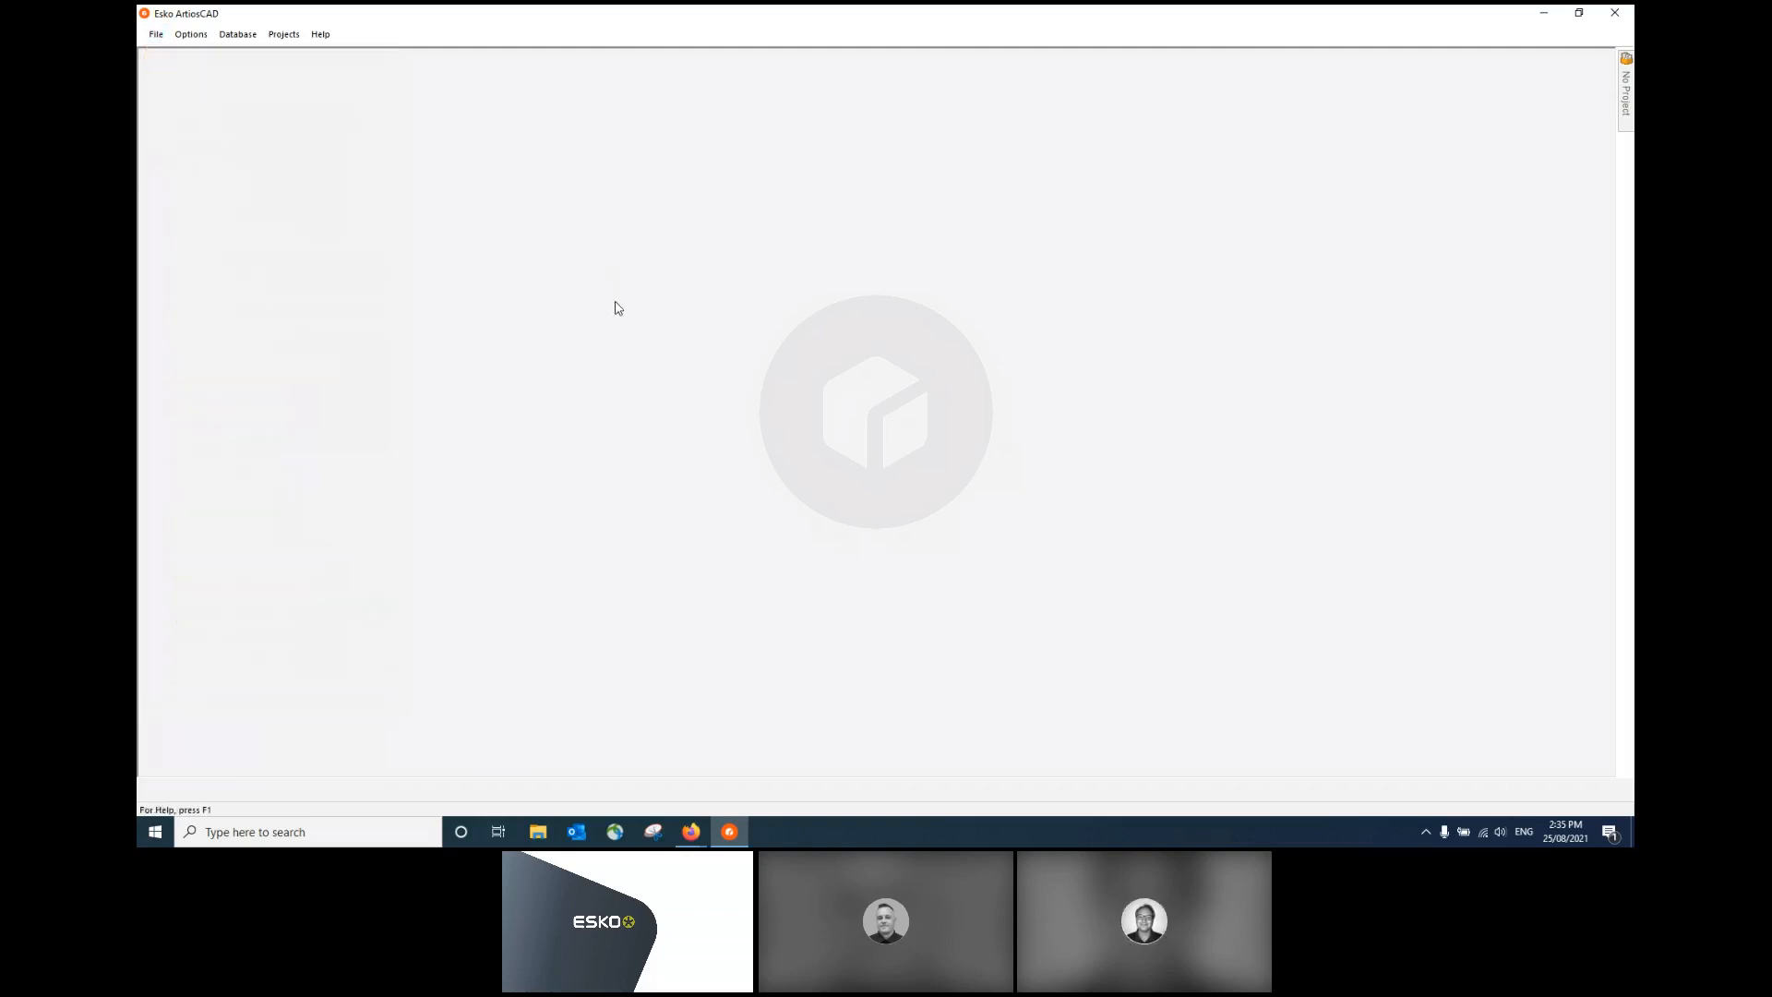
left_click(609, 228)
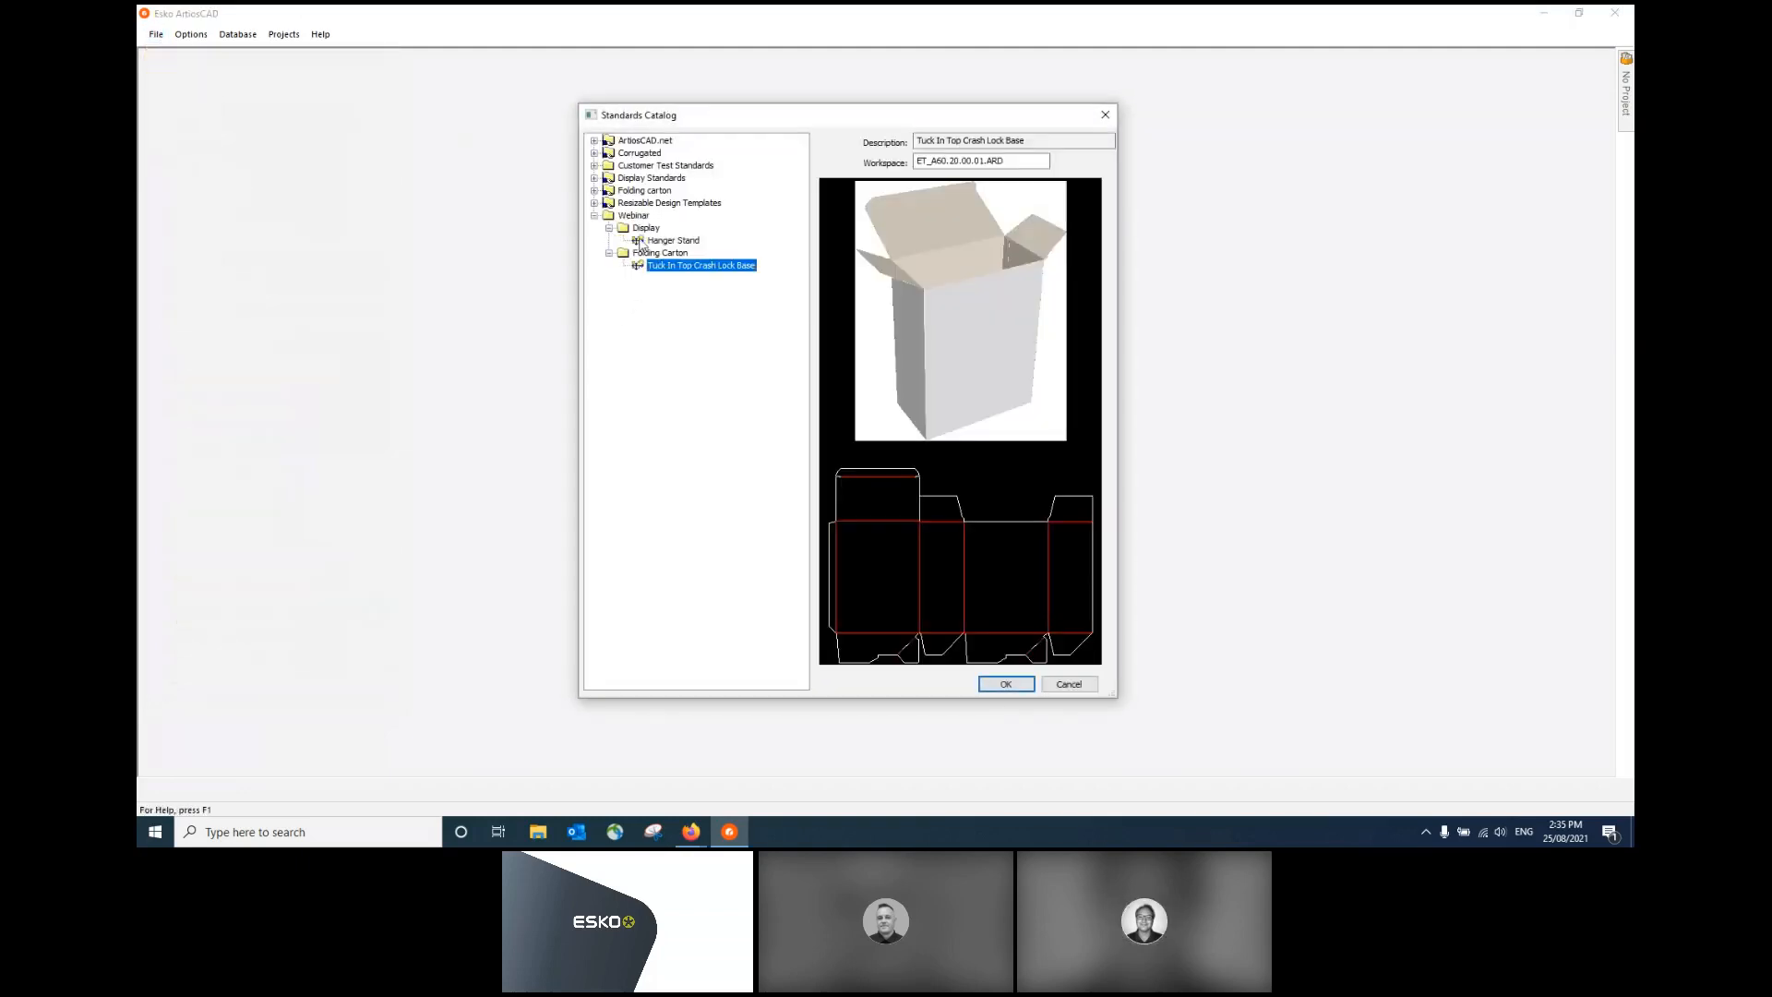
left_click(673, 241)
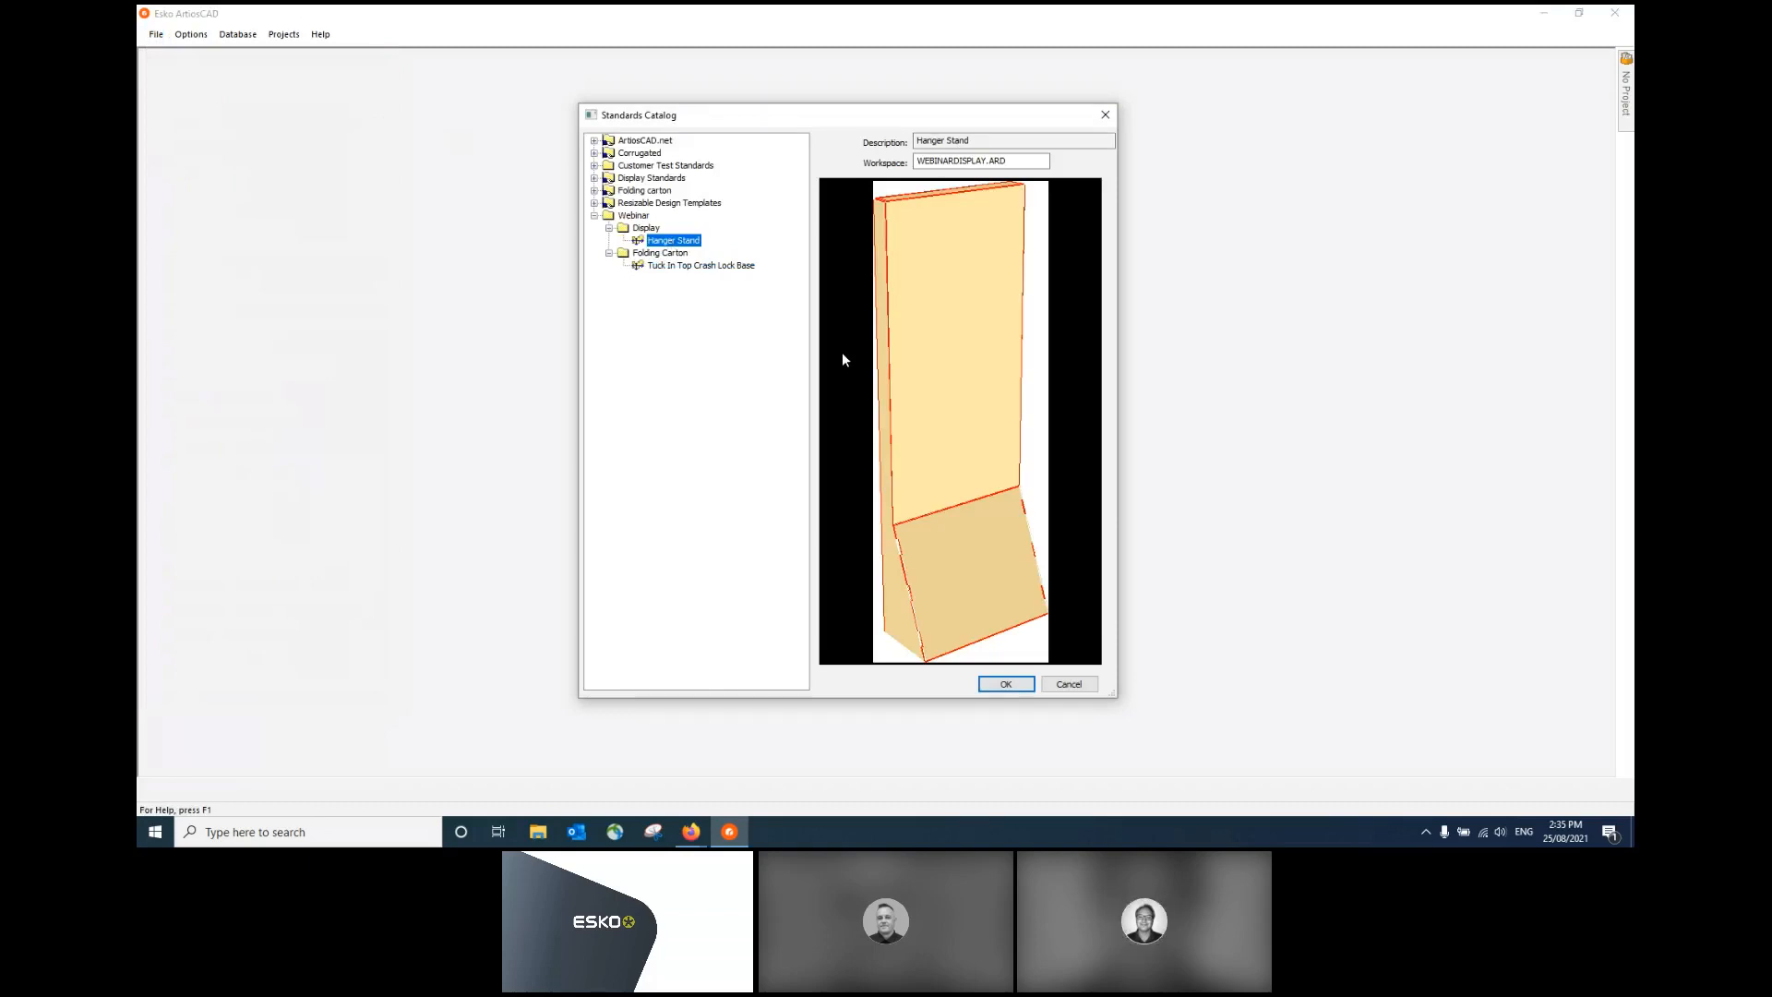
left_click(1007, 683)
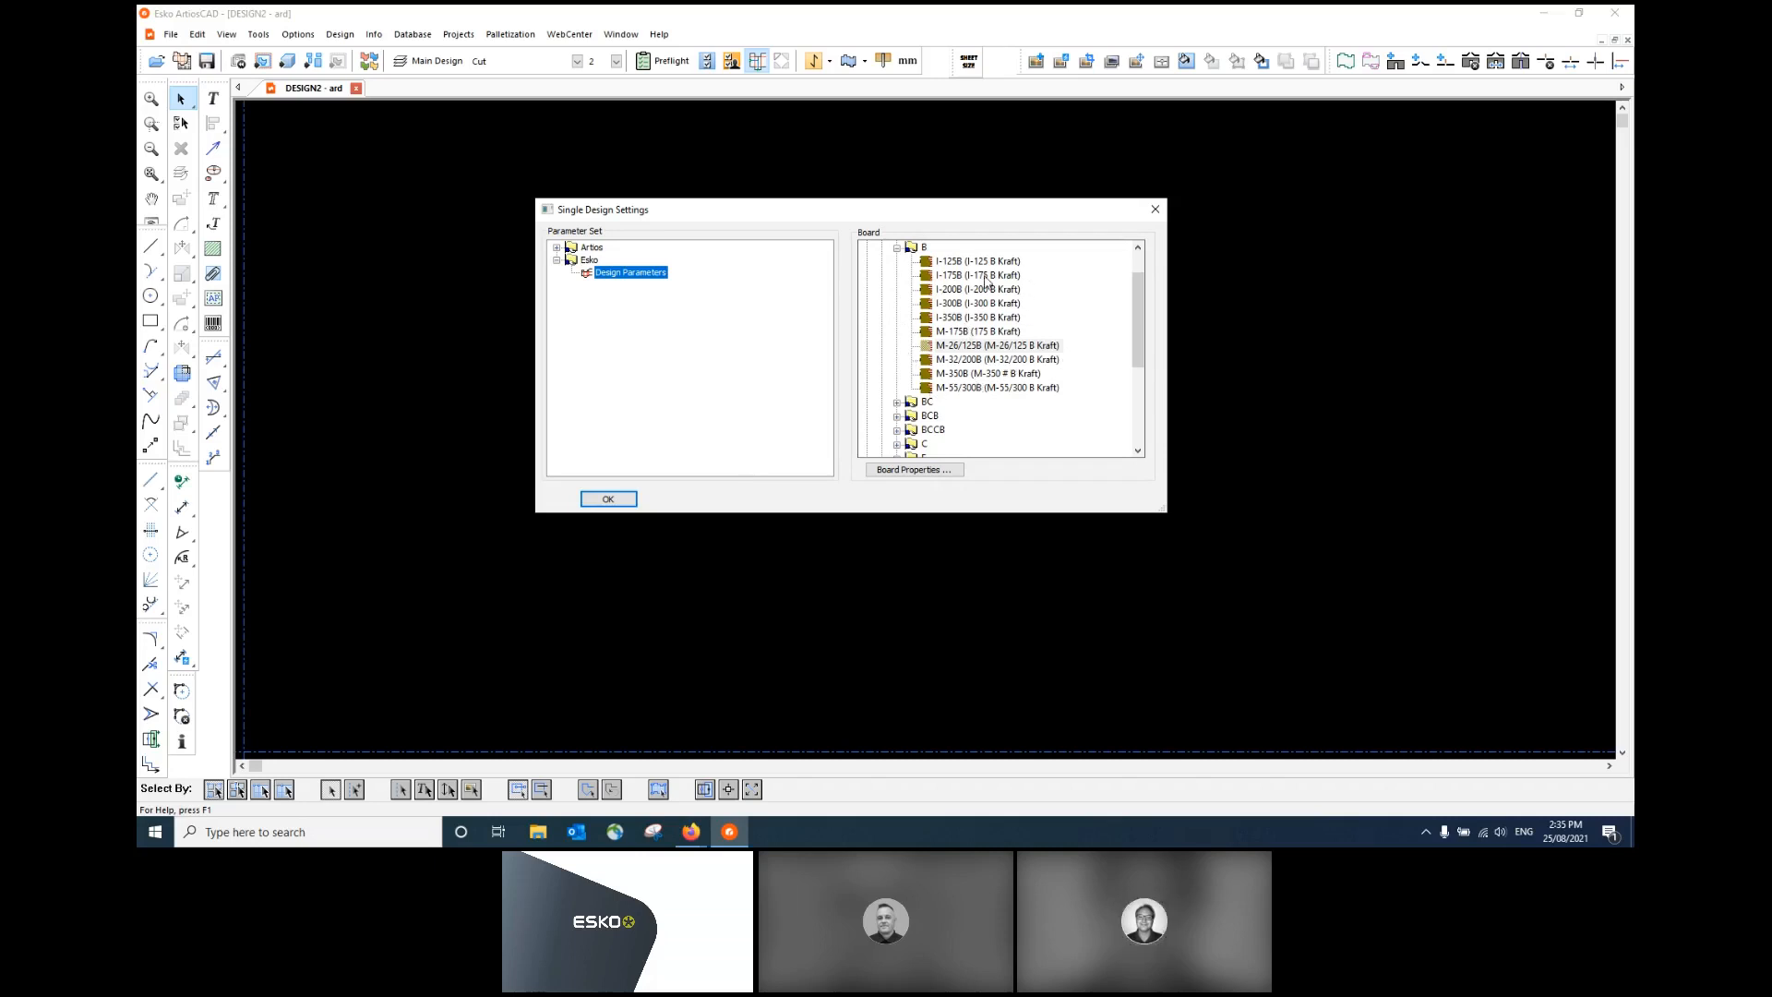
- Choose the M-26/125B (M-26/125 B Kraft) board, check its caliper properties, and generate the stand with the default dimensions
left_click(1053, 348)
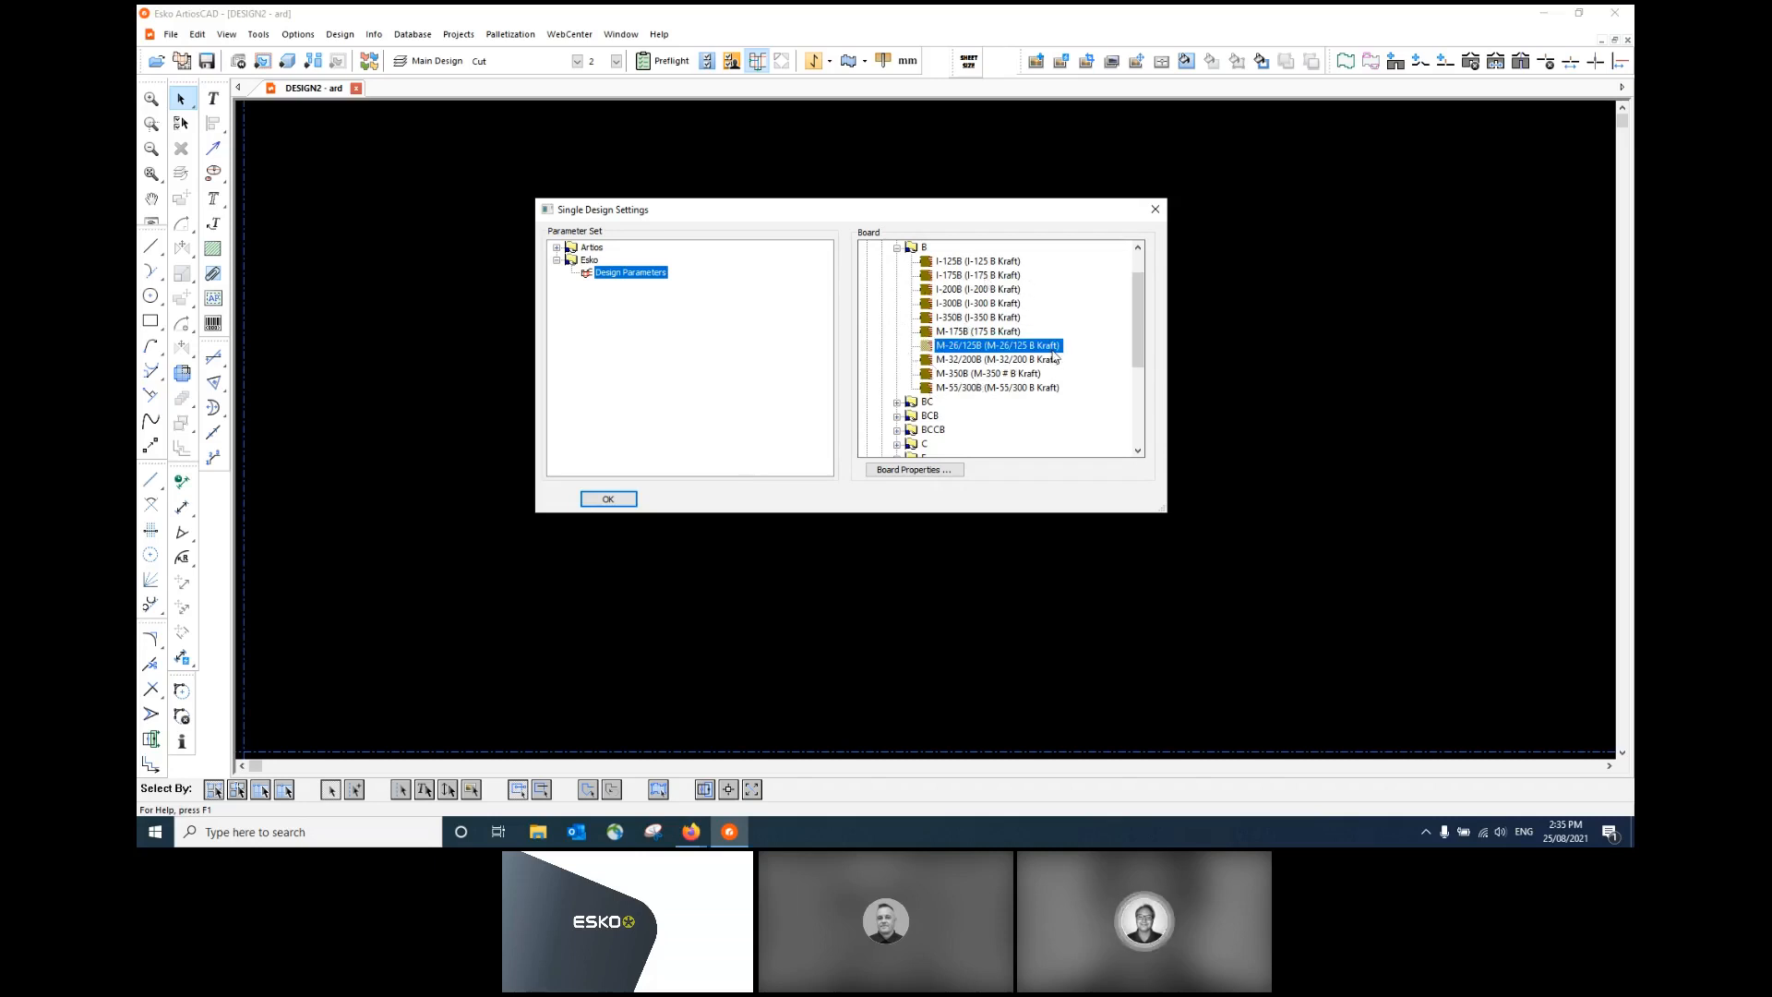
left_click(944, 470)
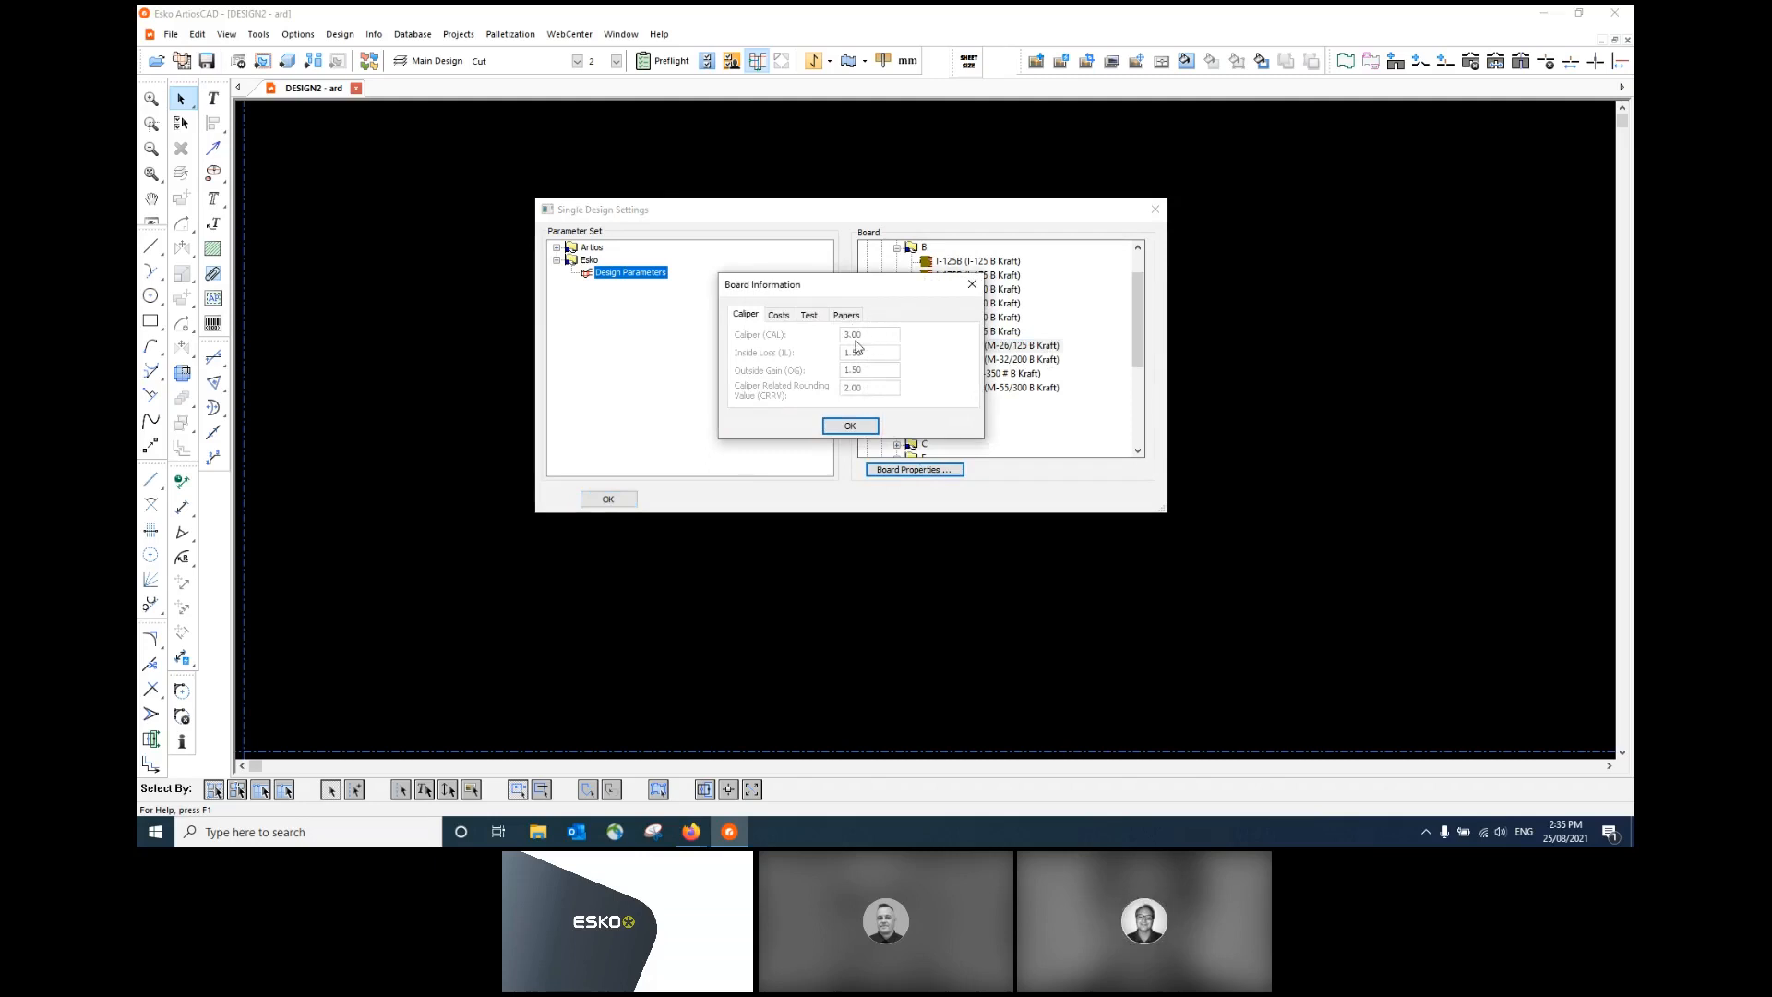
left_click(850, 425)
left_click(608, 498)
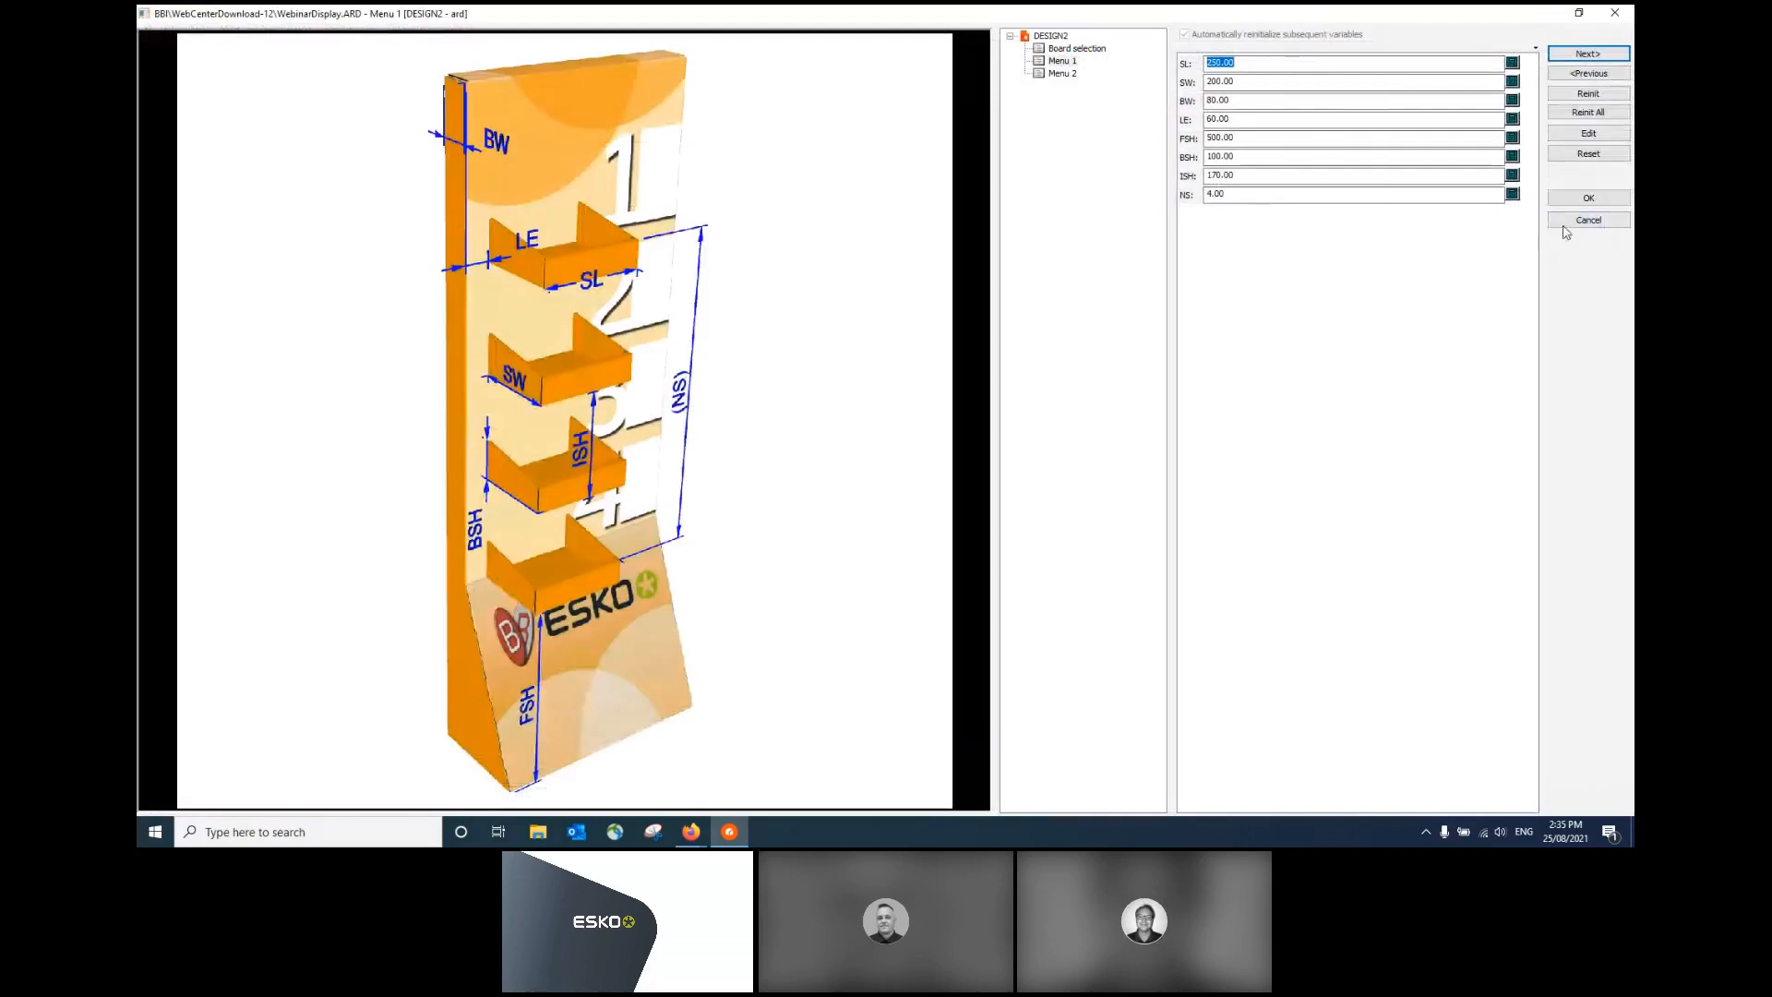
left_click(1574, 199)
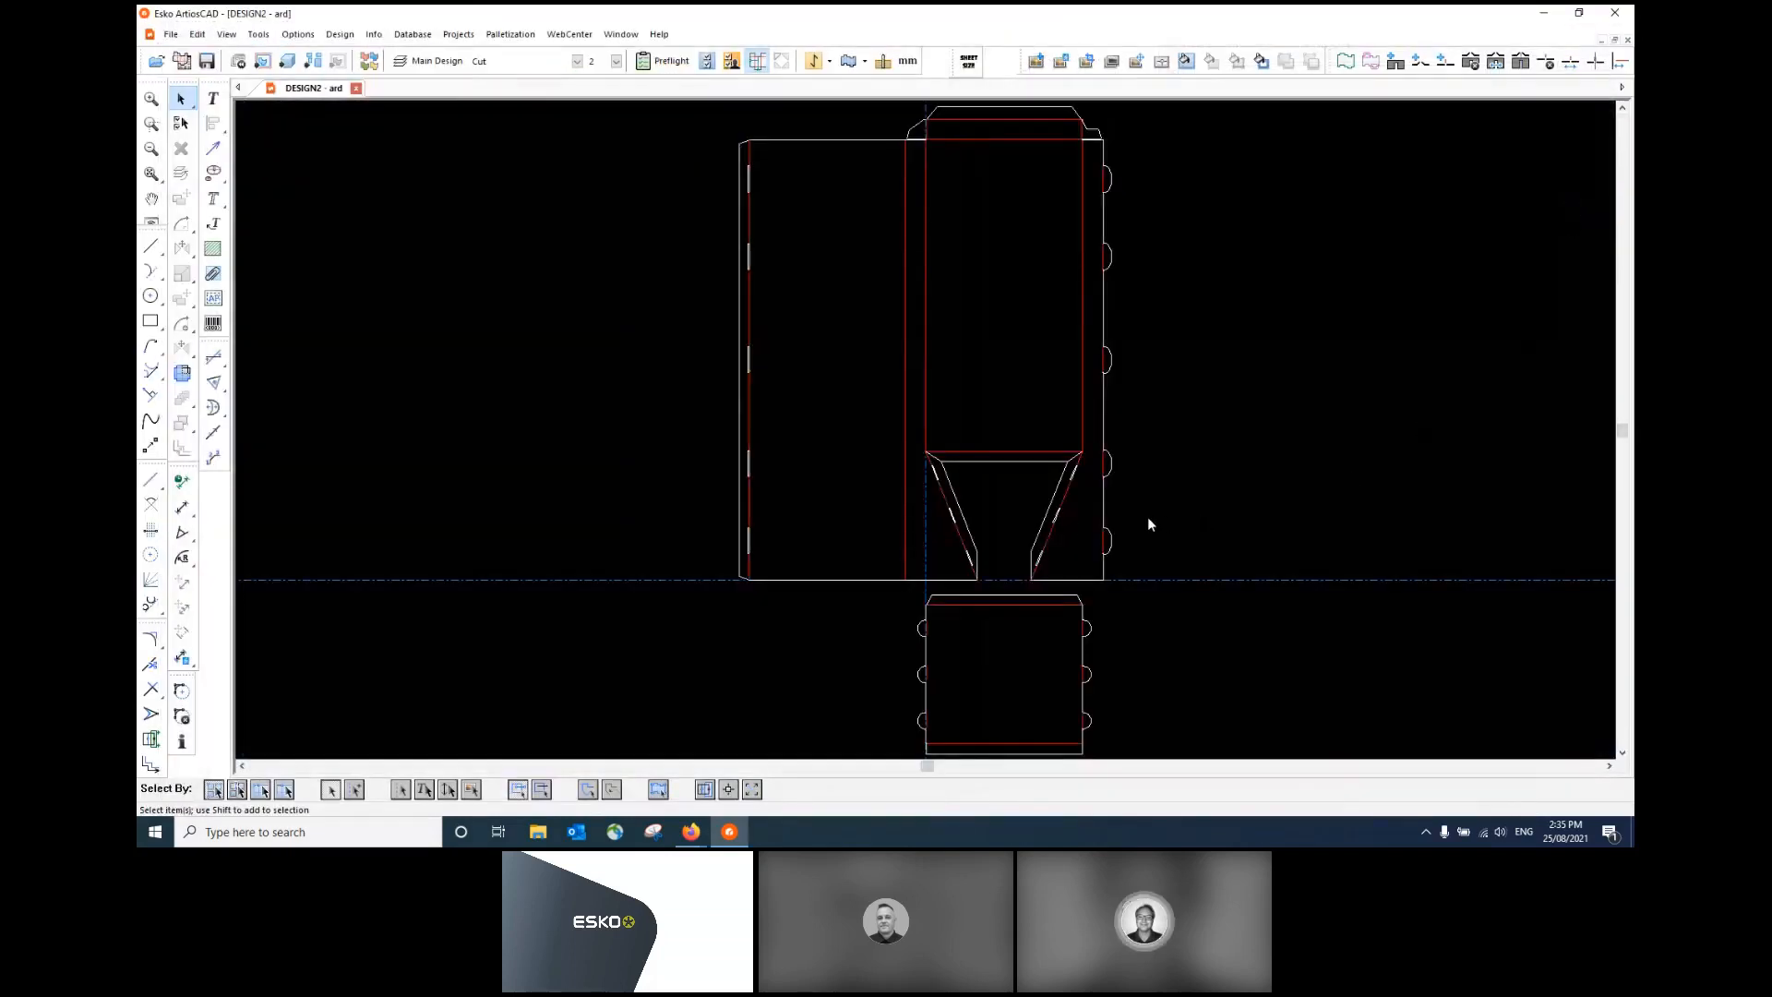
- Convert the flat hanger stand to a folded 3D model using the preset base faces and previous fold angles
scroll(868, 494, "down", 1)
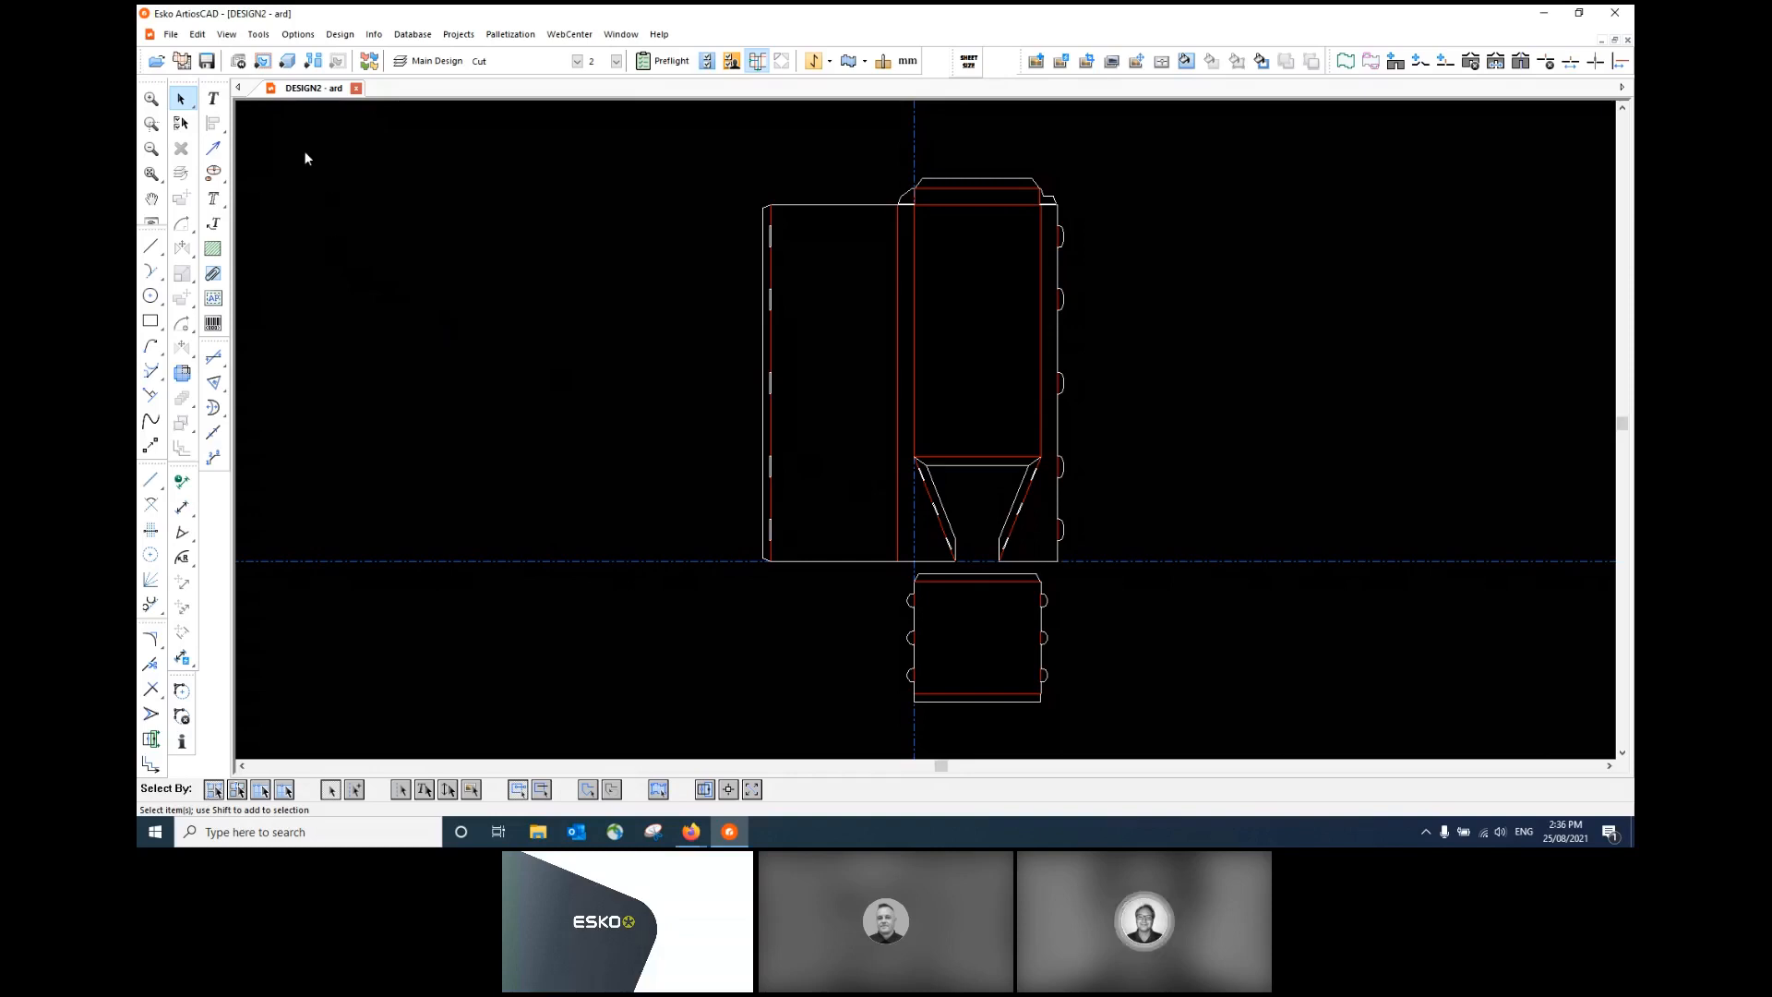
left_click(289, 63)
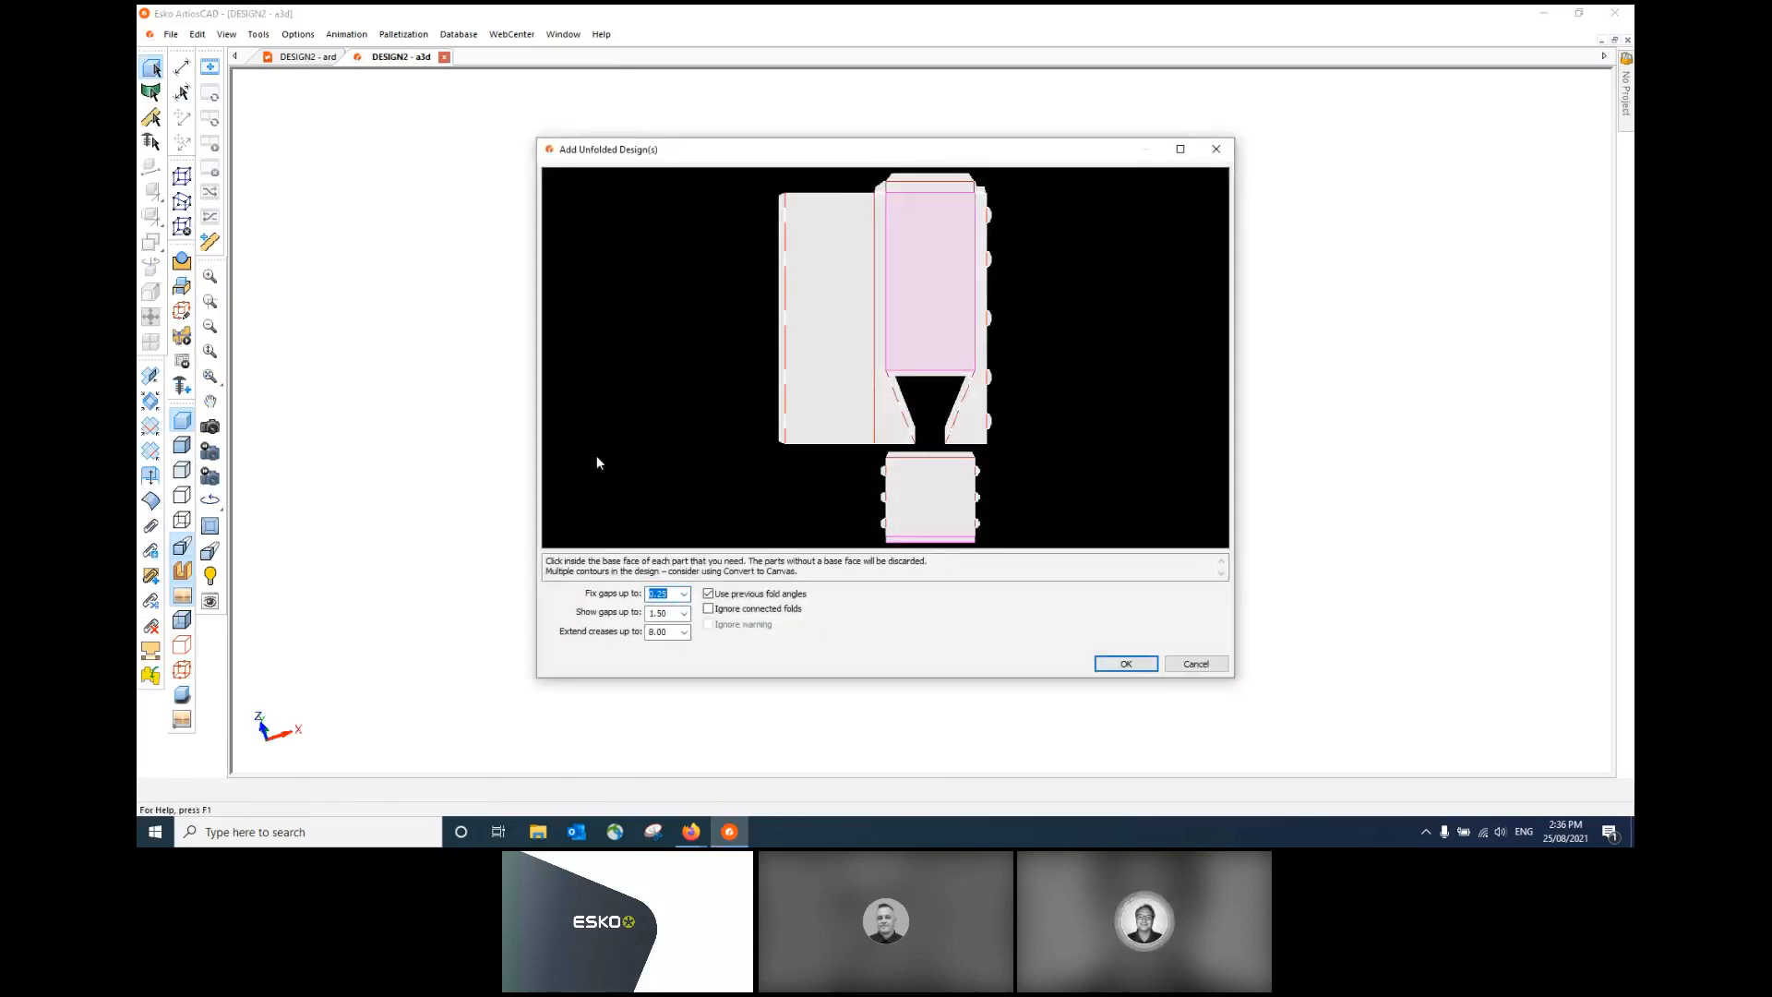
left_click(1119, 666)
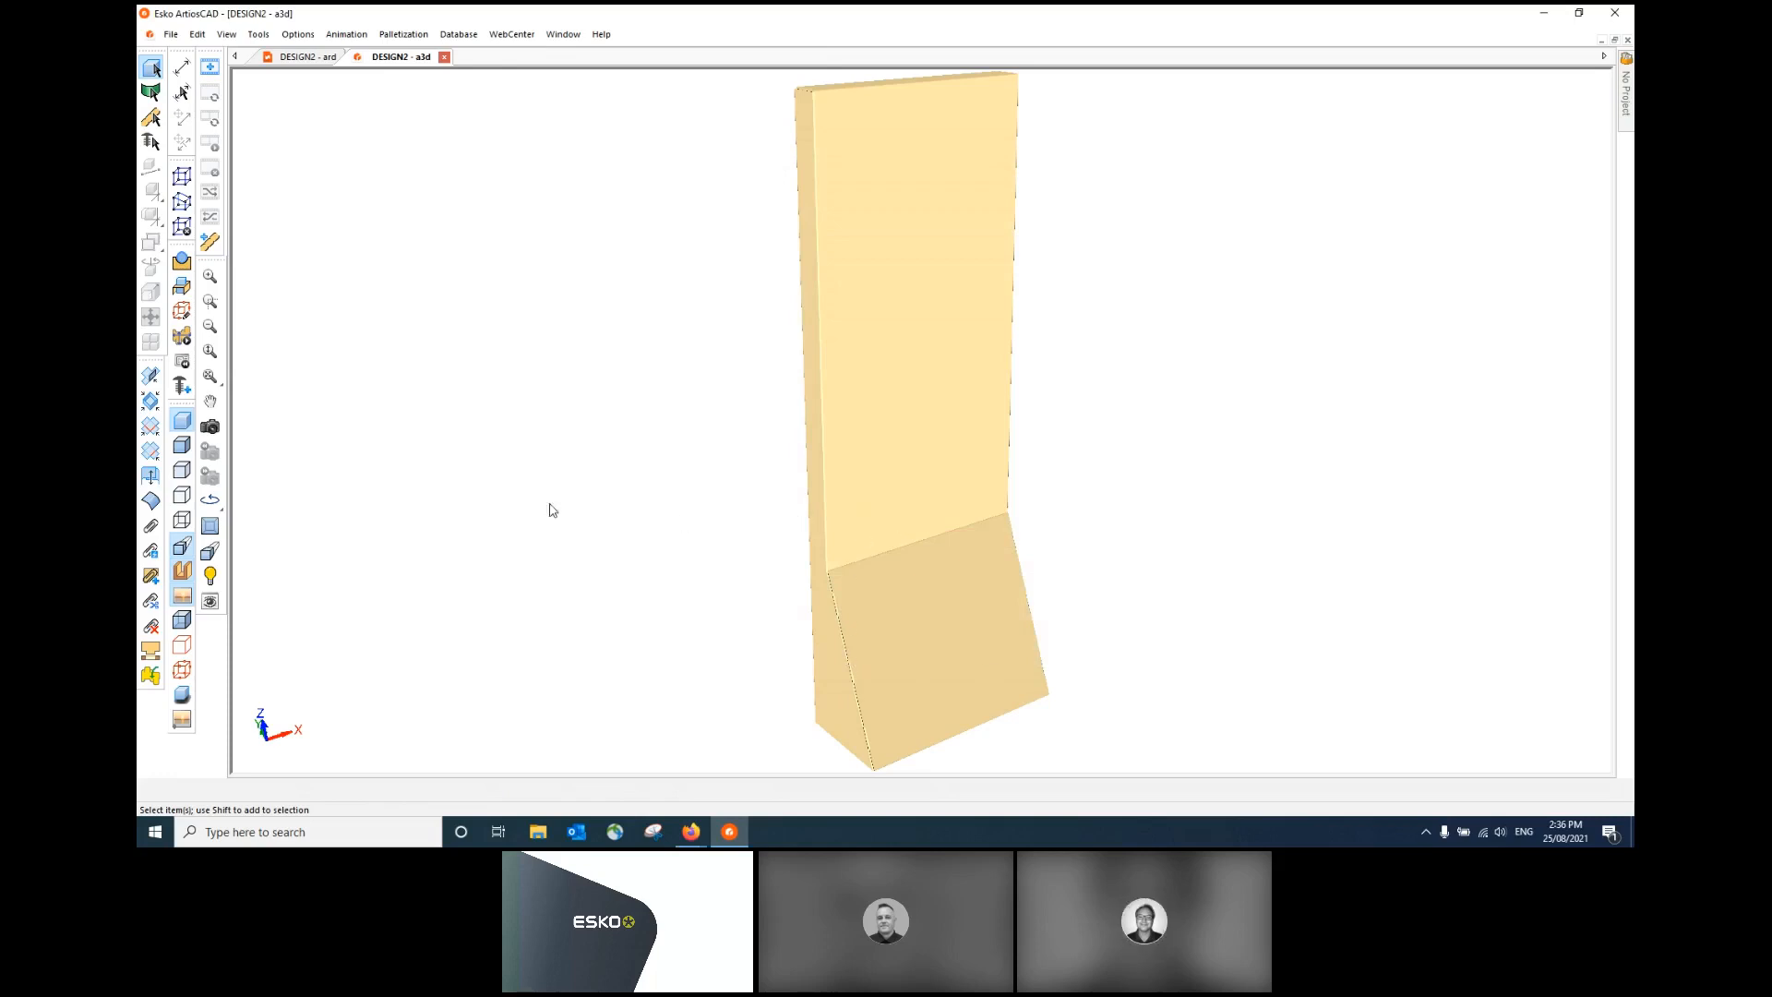
left_click(210, 427)
left_click_drag(1098, 450, 905, 279)
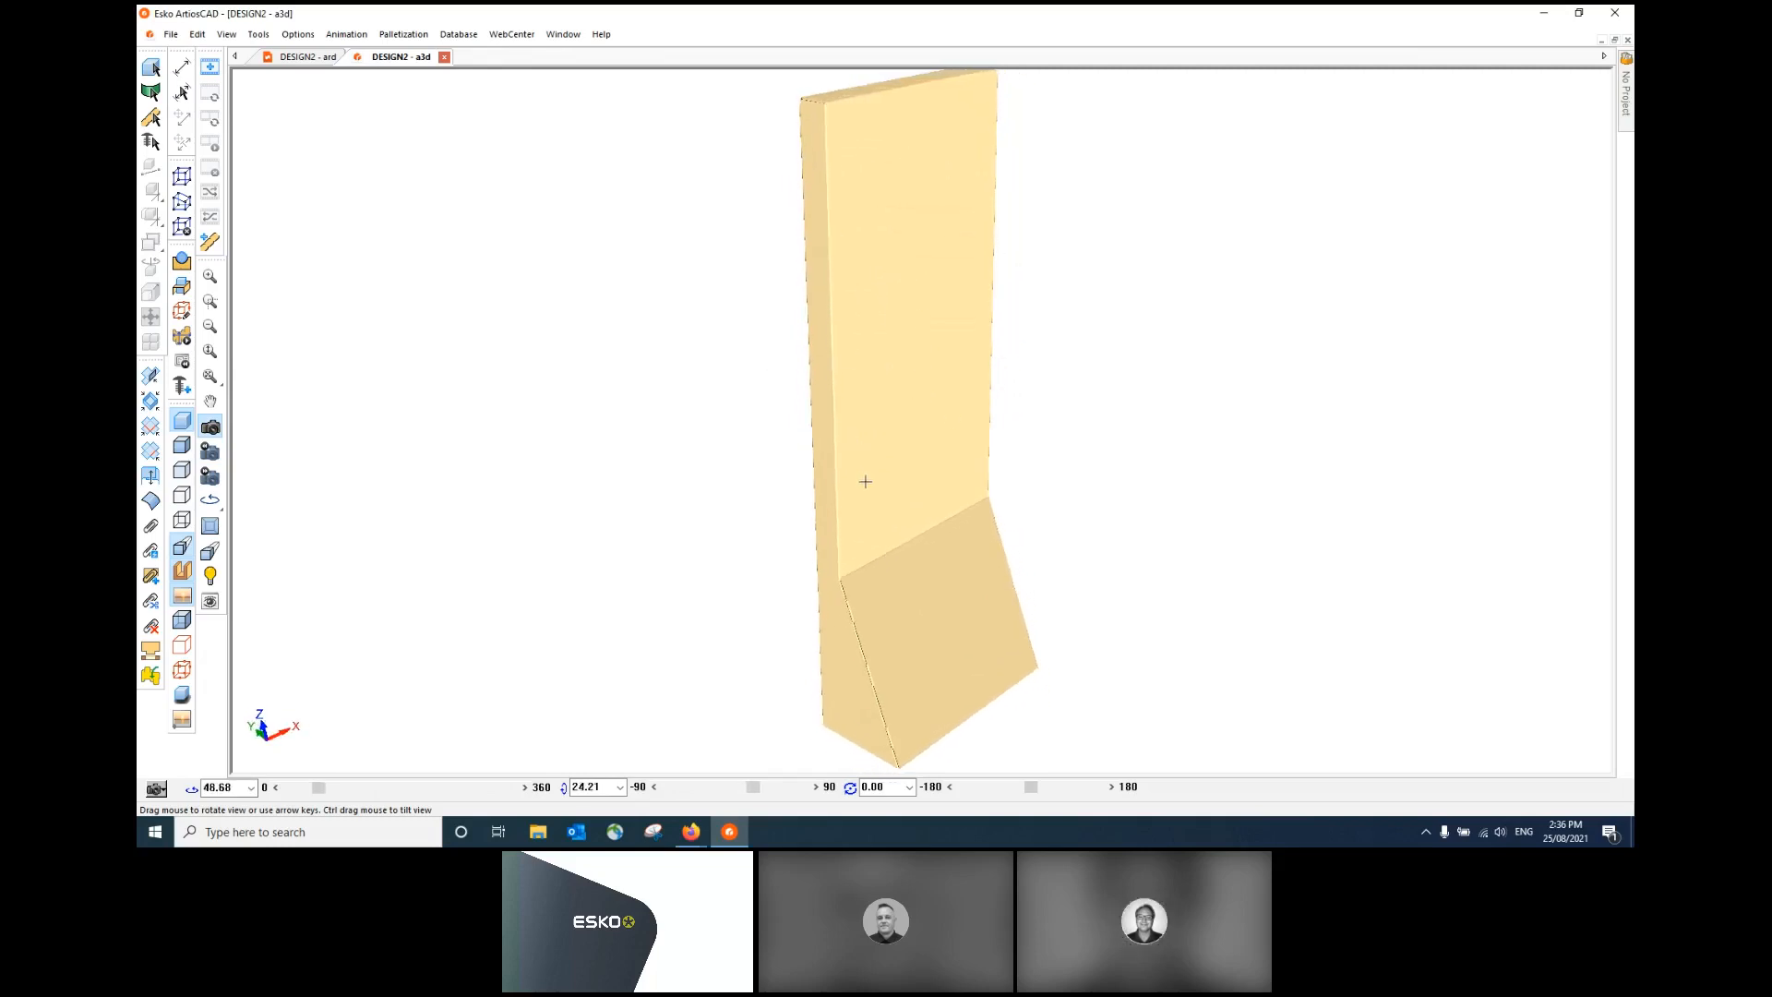
key("Escape")
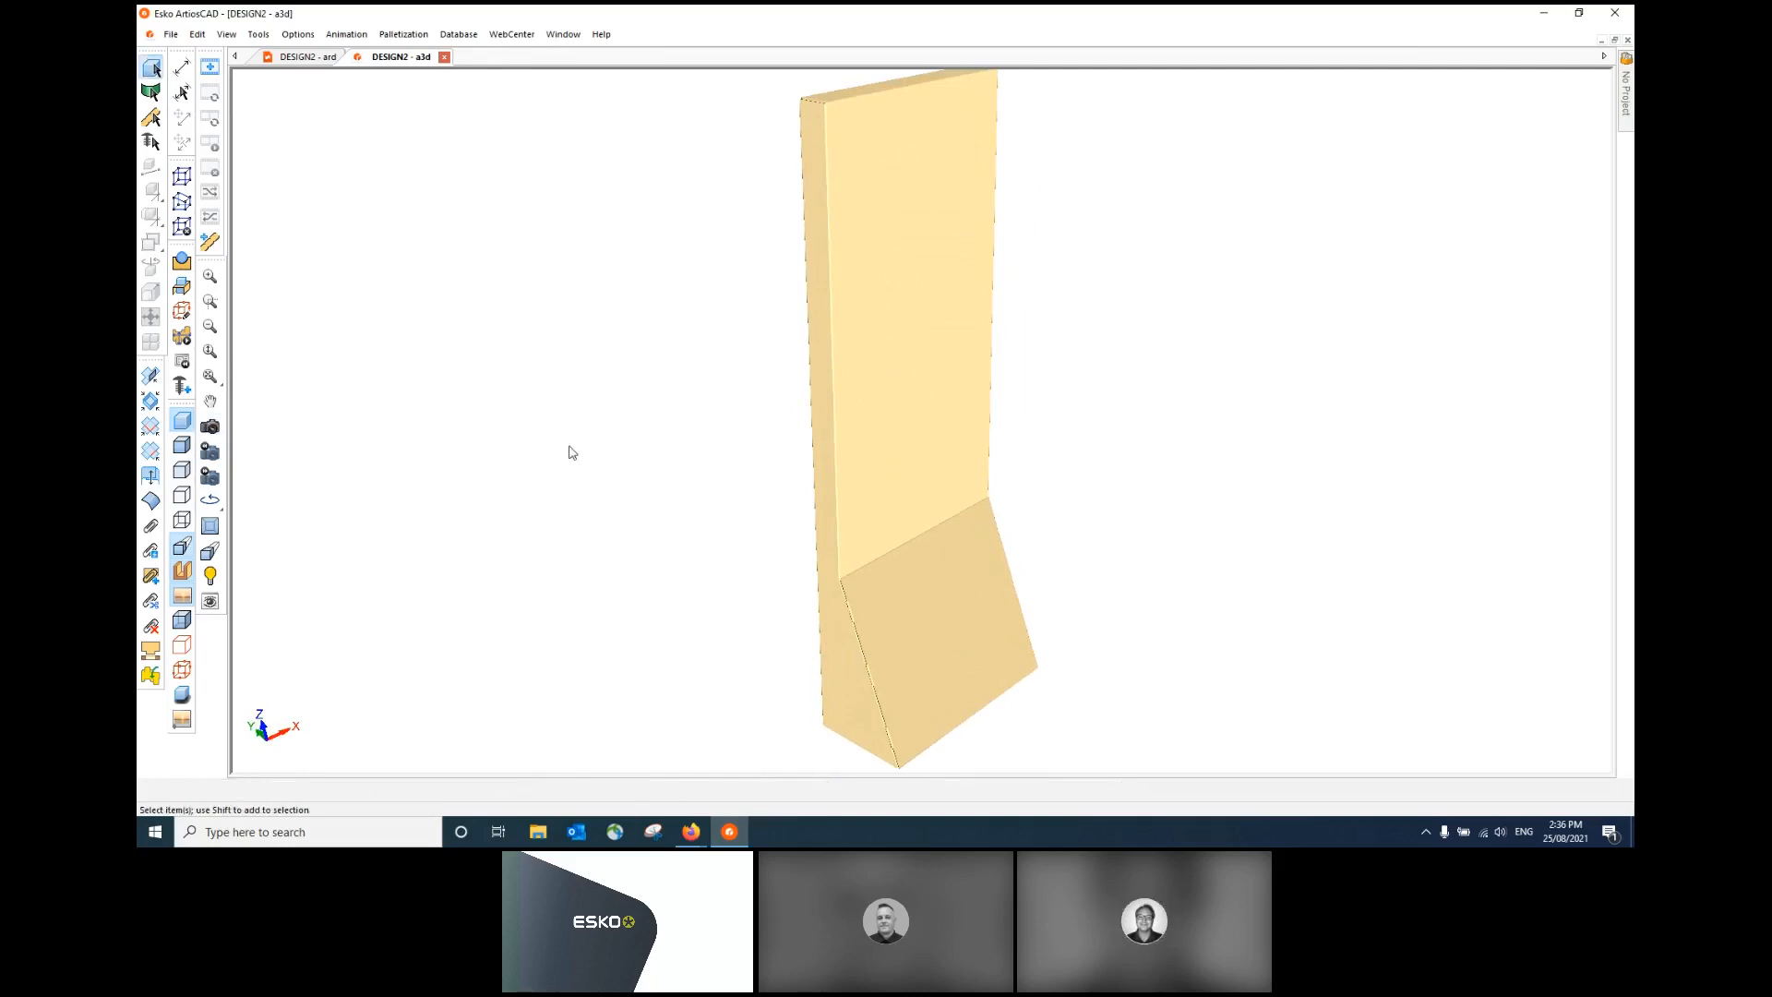
- Add FOLDING CARTON with Hanger.ARD from the 2021 Webinar CAD folder to the 3D workspace, using its previous fold angles
left_click(171, 34)
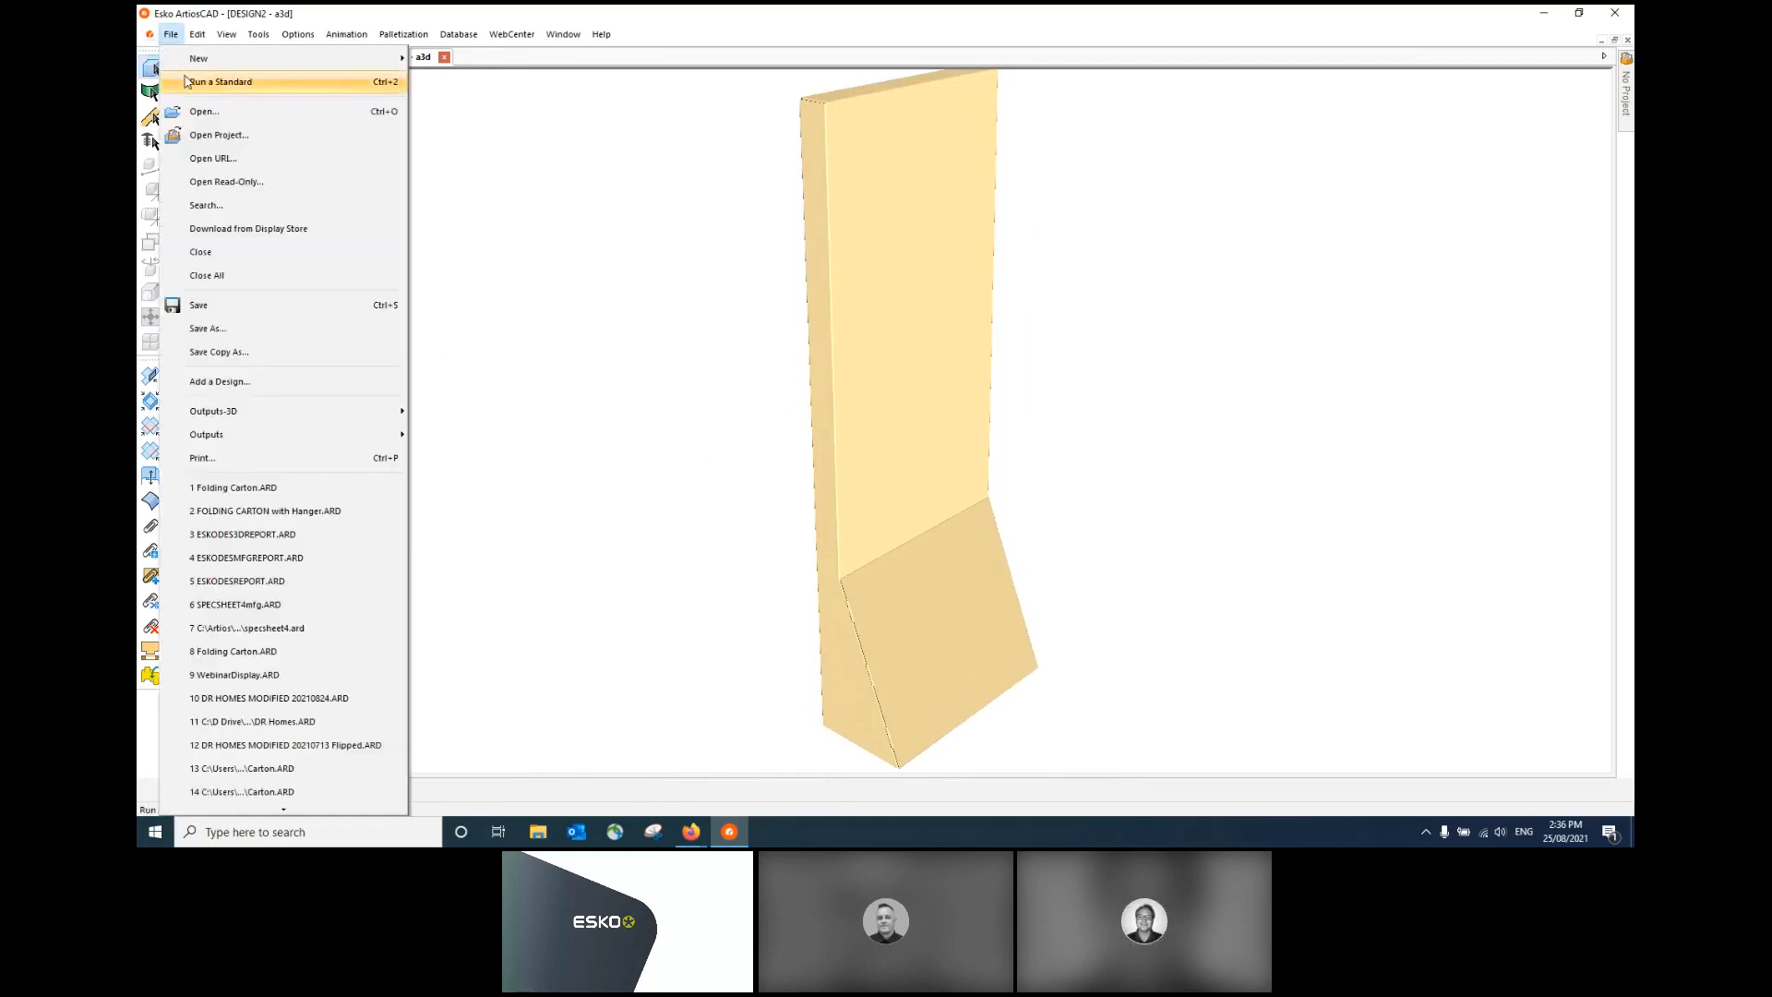
left_click(249, 383)
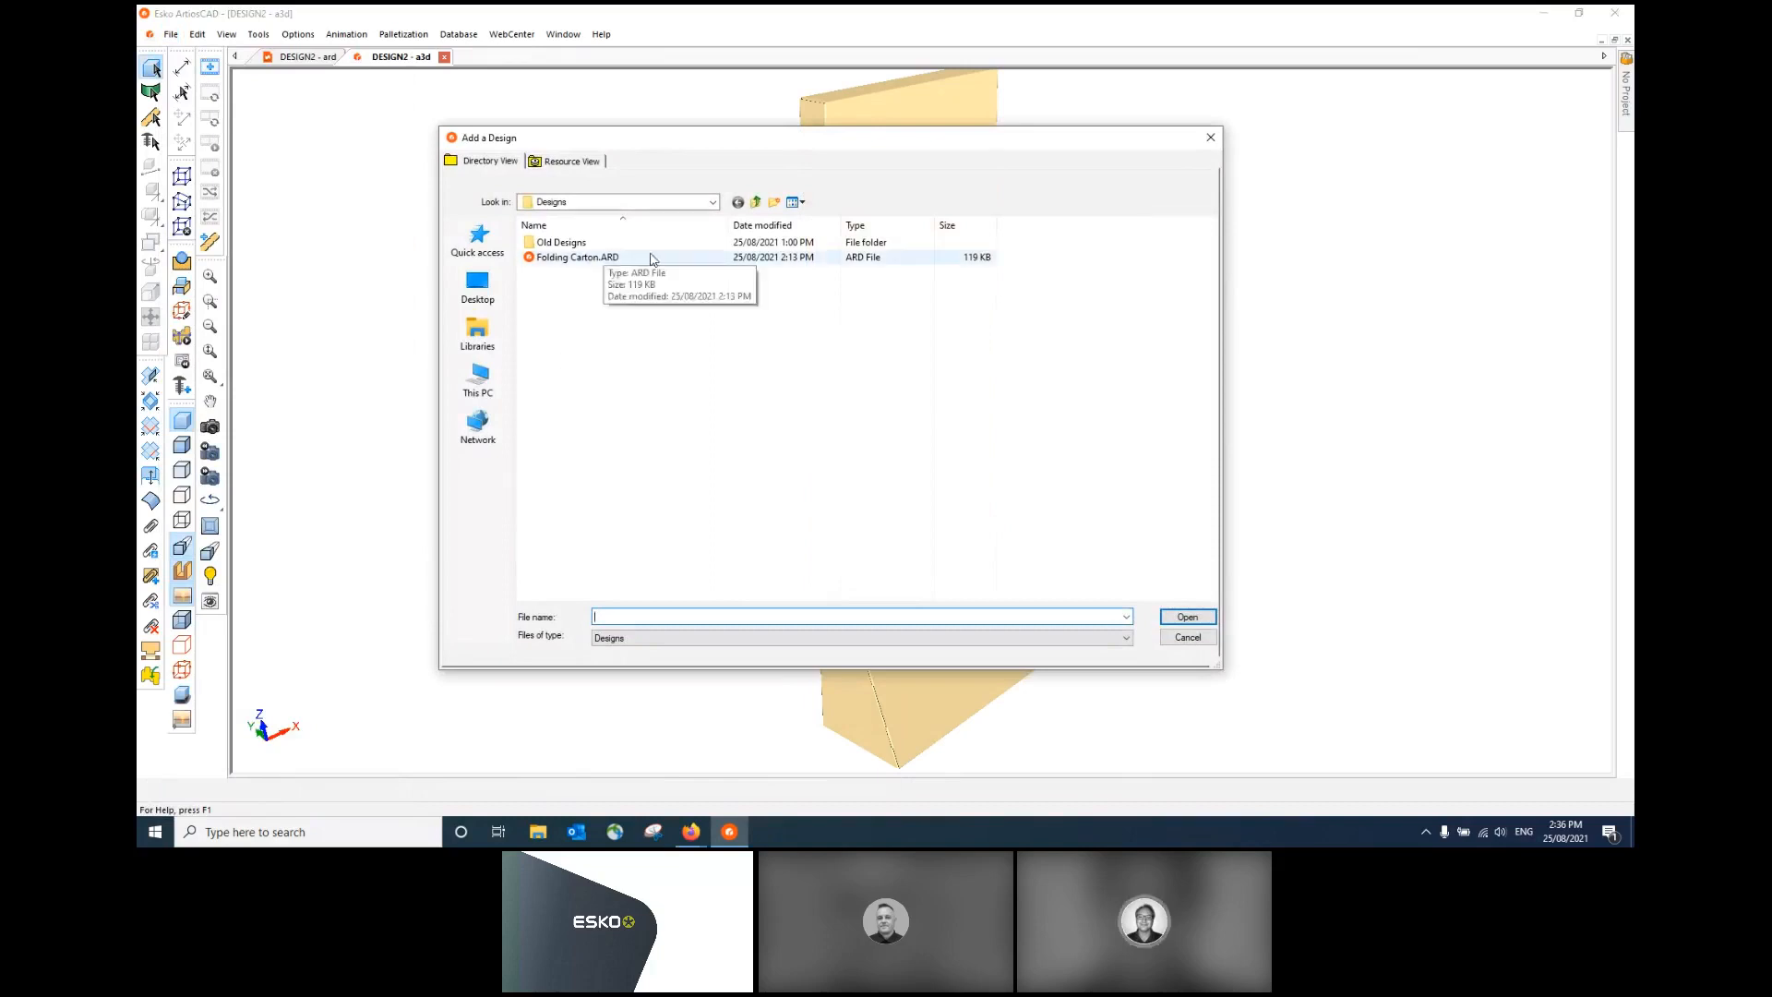
left_click(478, 286)
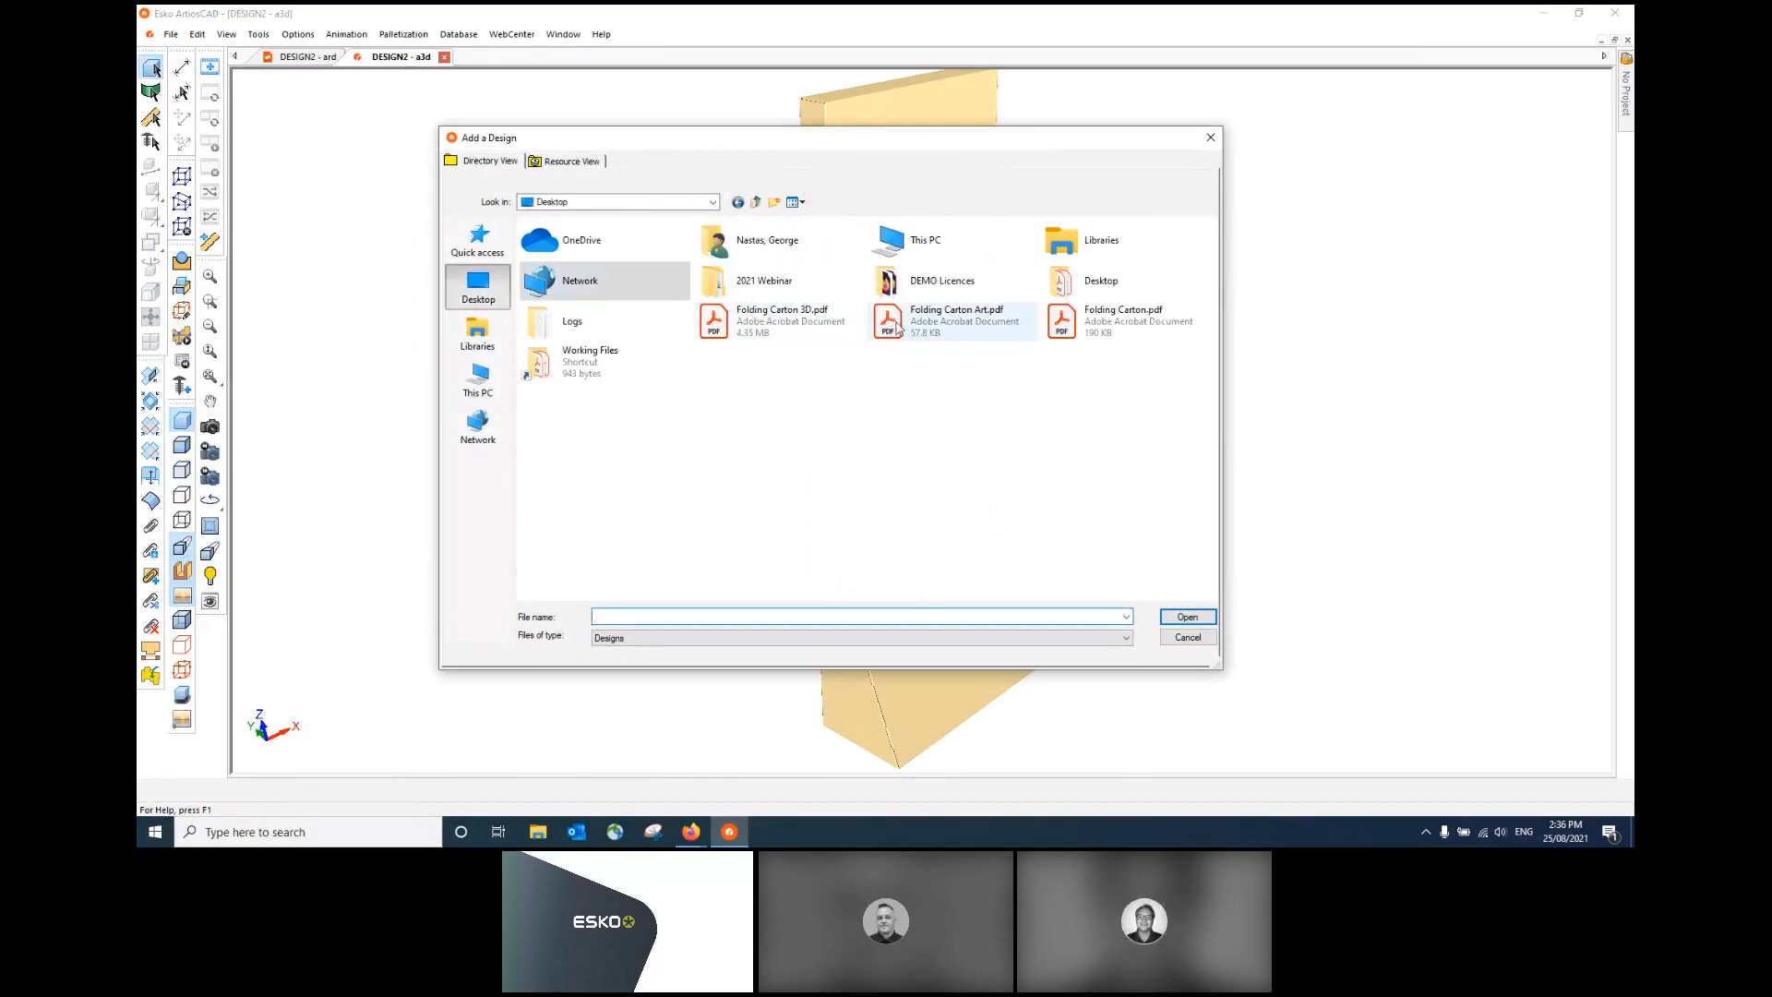
double_click(763, 281)
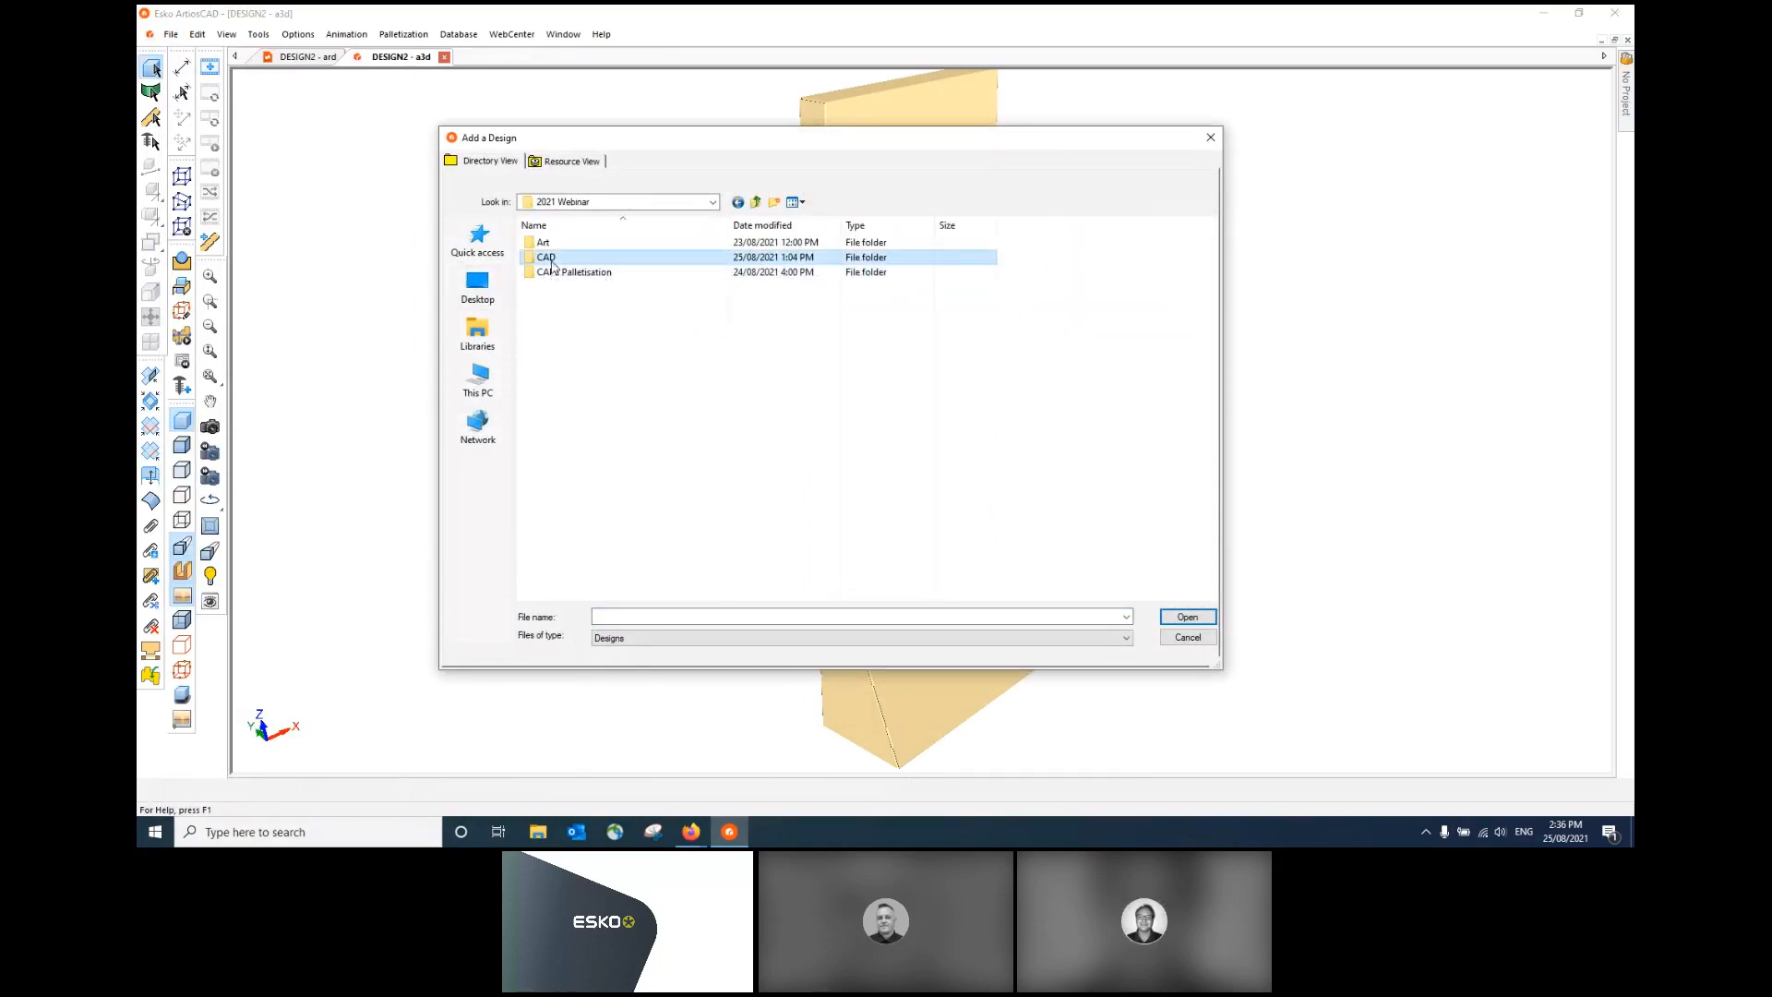
double_click(552, 263)
left_click(652, 243)
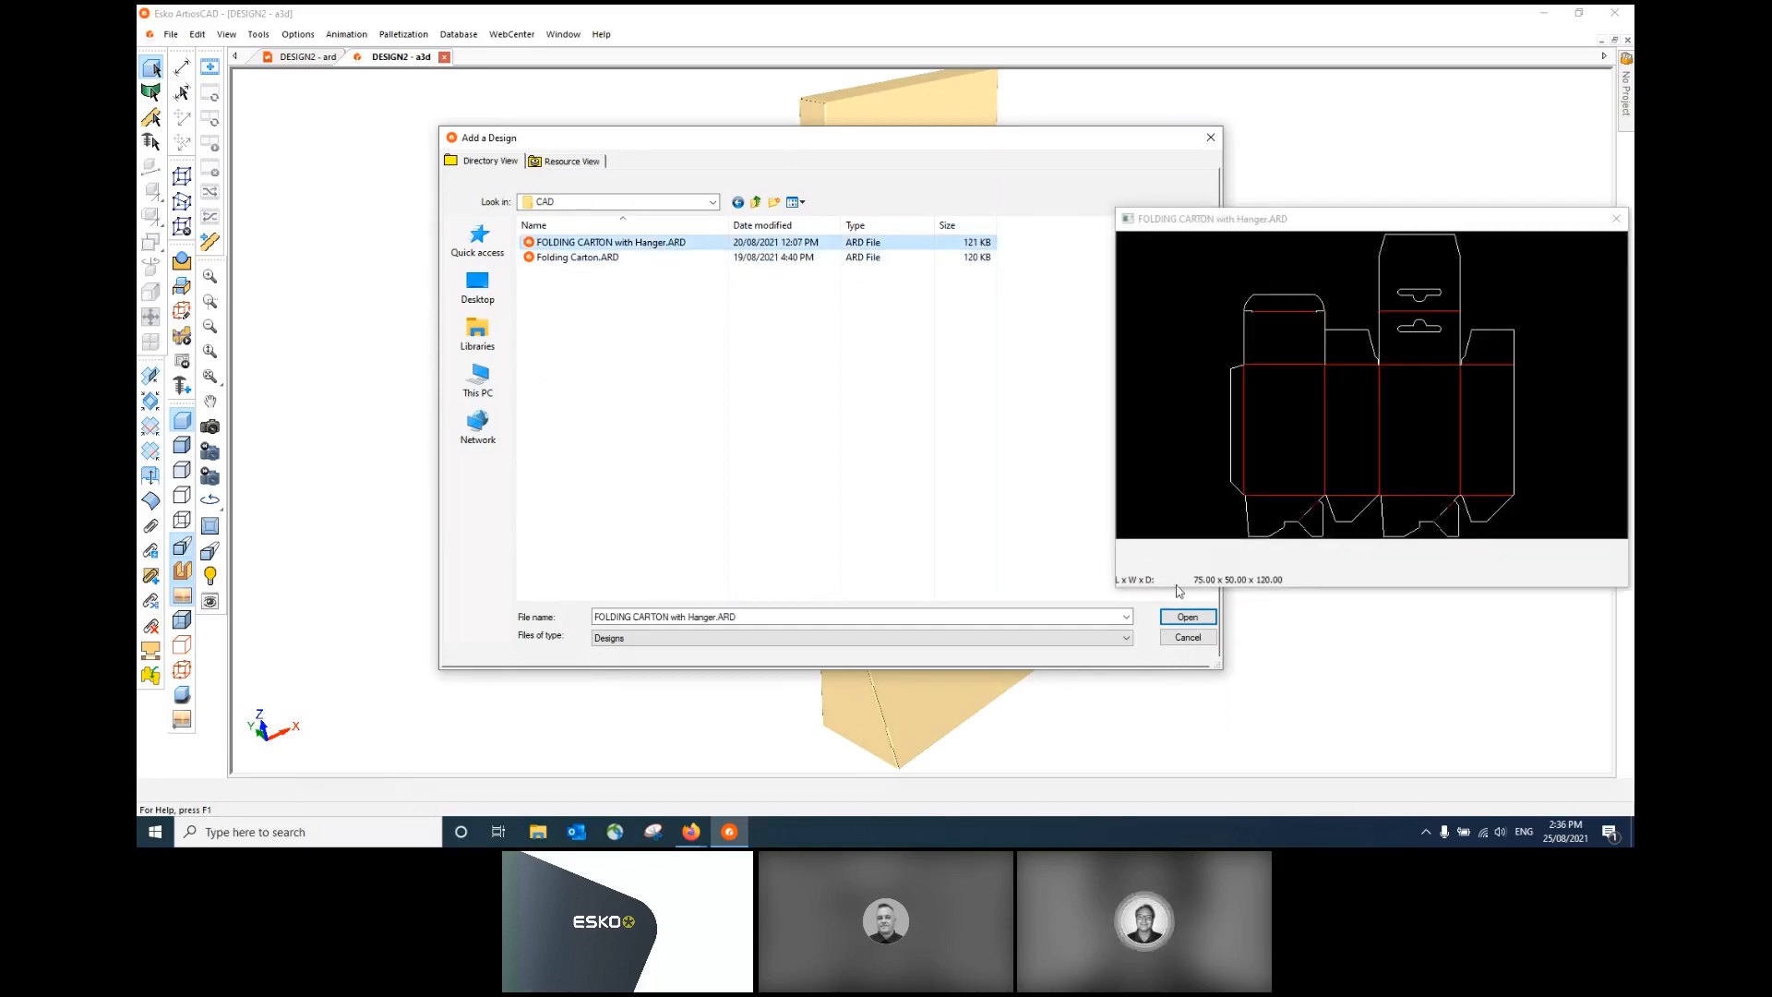
left_click(1188, 617)
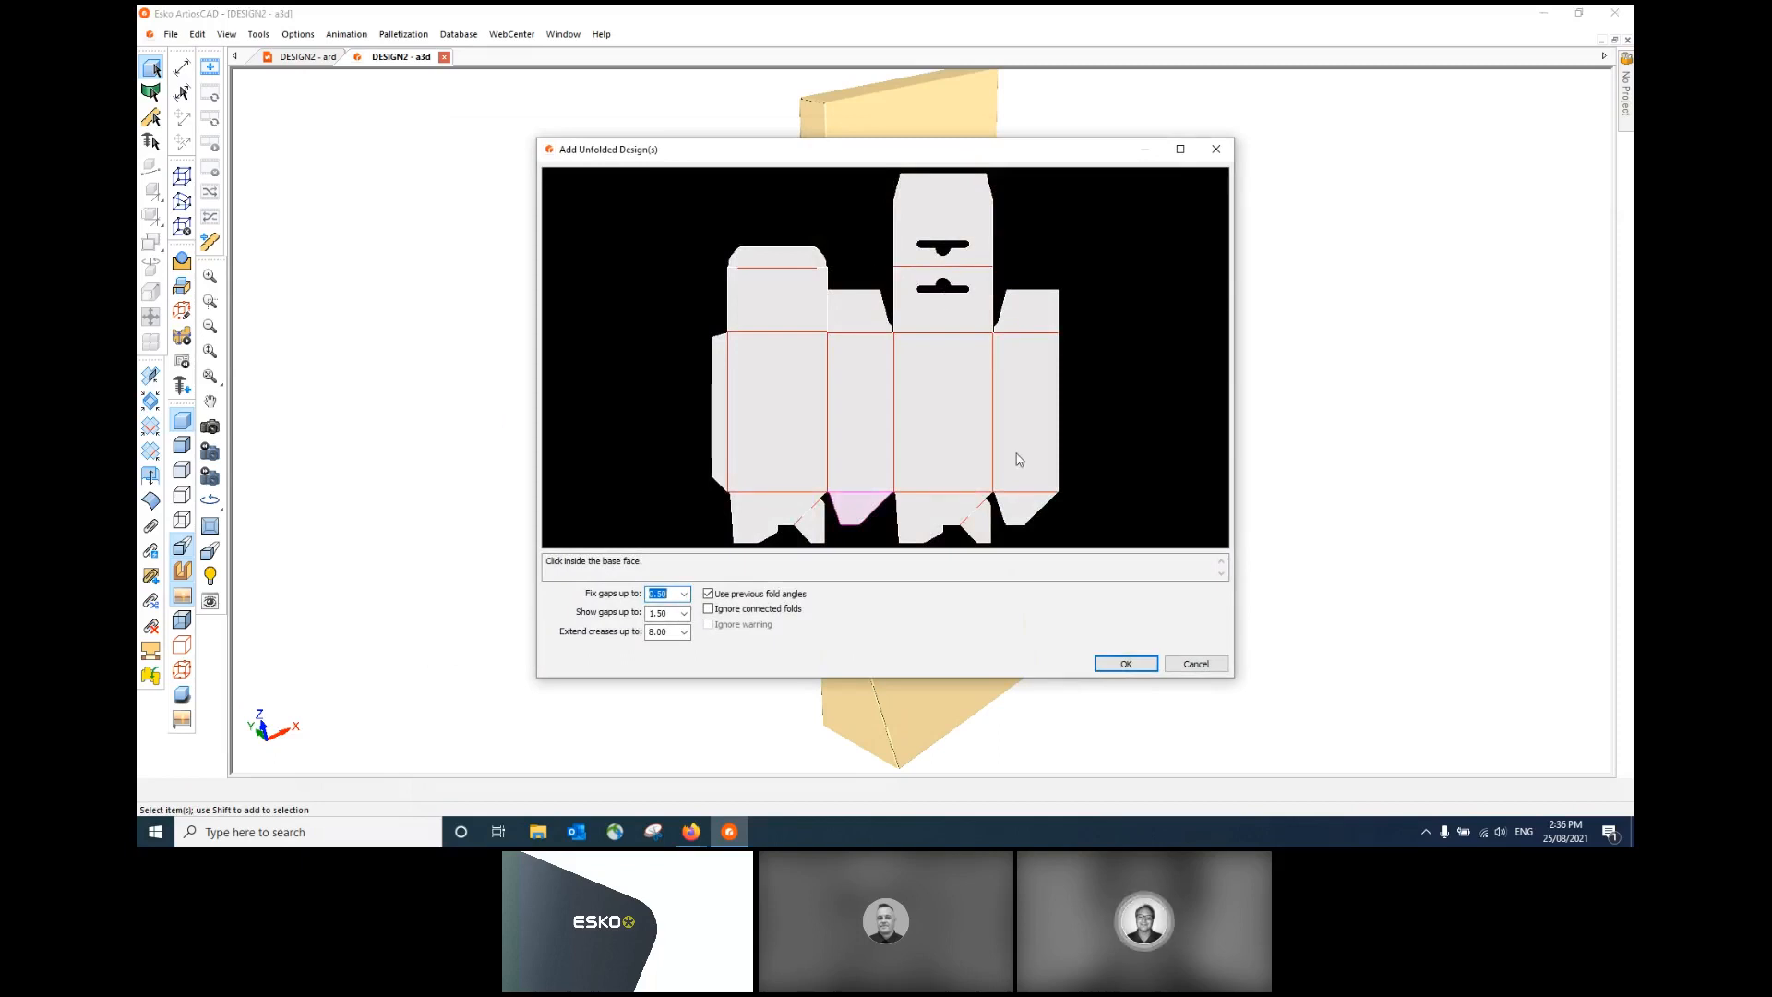
left_click(1126, 664)
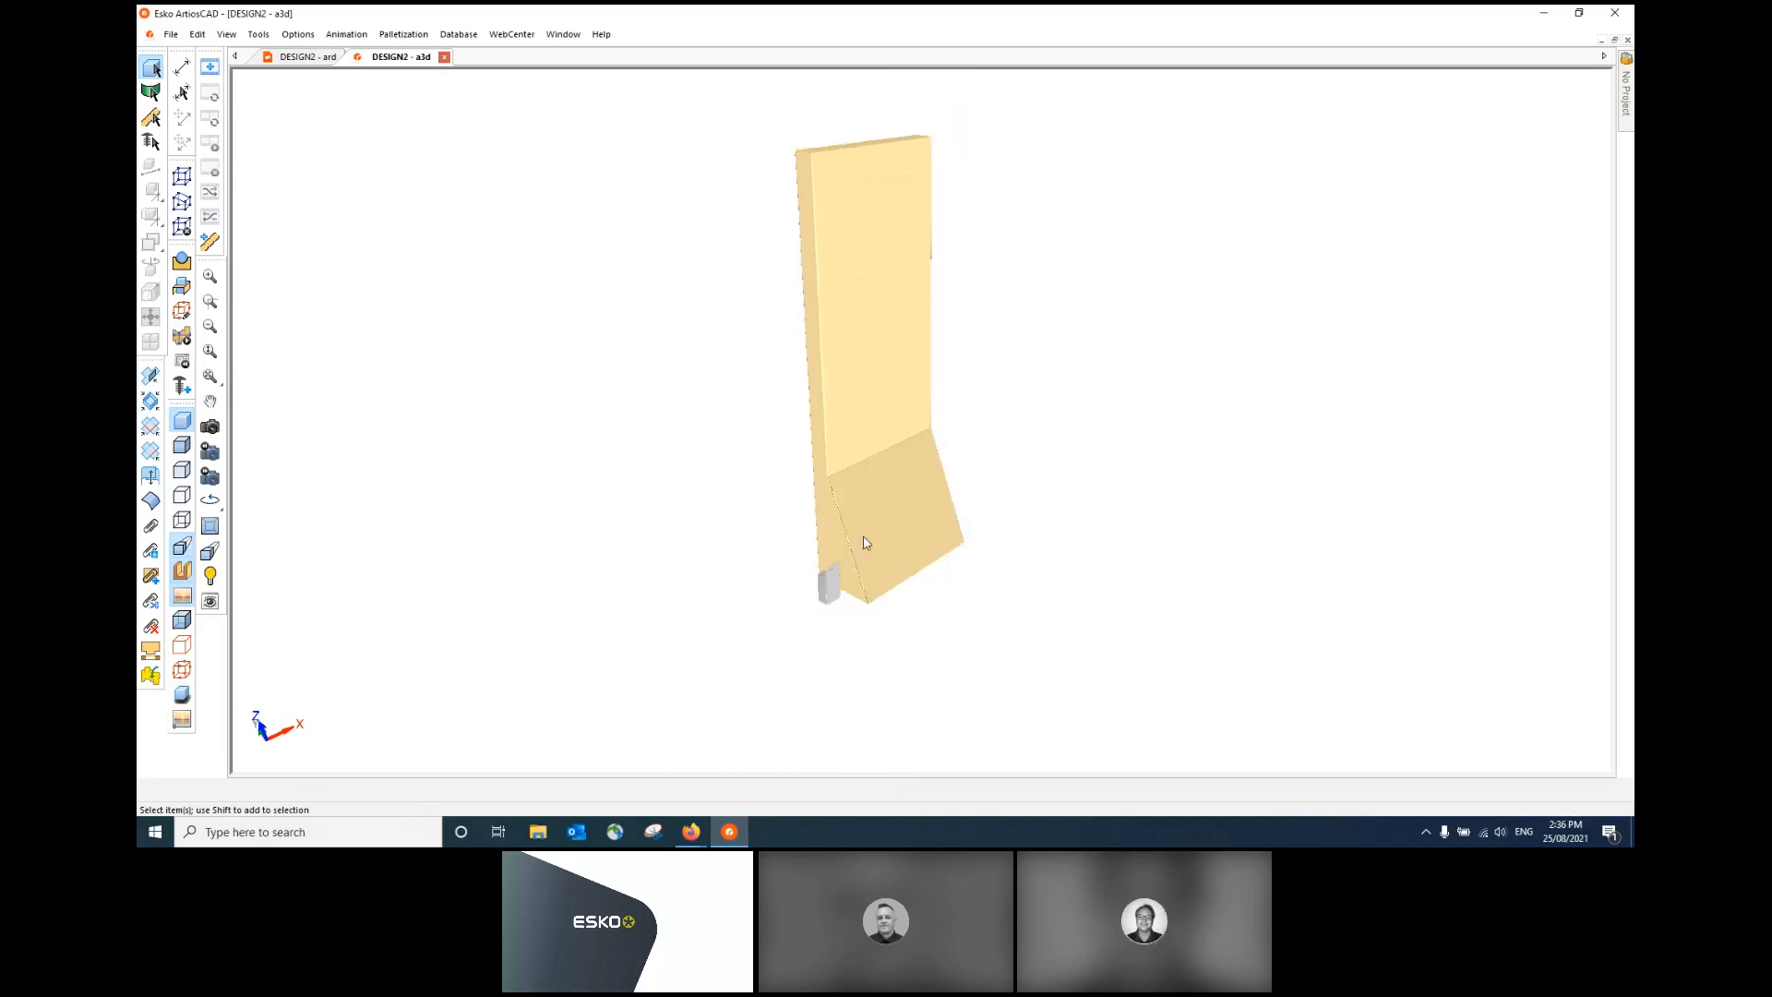
- Rotate the hanger carton about its vertical Z axis so that its hanging tab is at the back
scroll(845, 587, "up", 3)
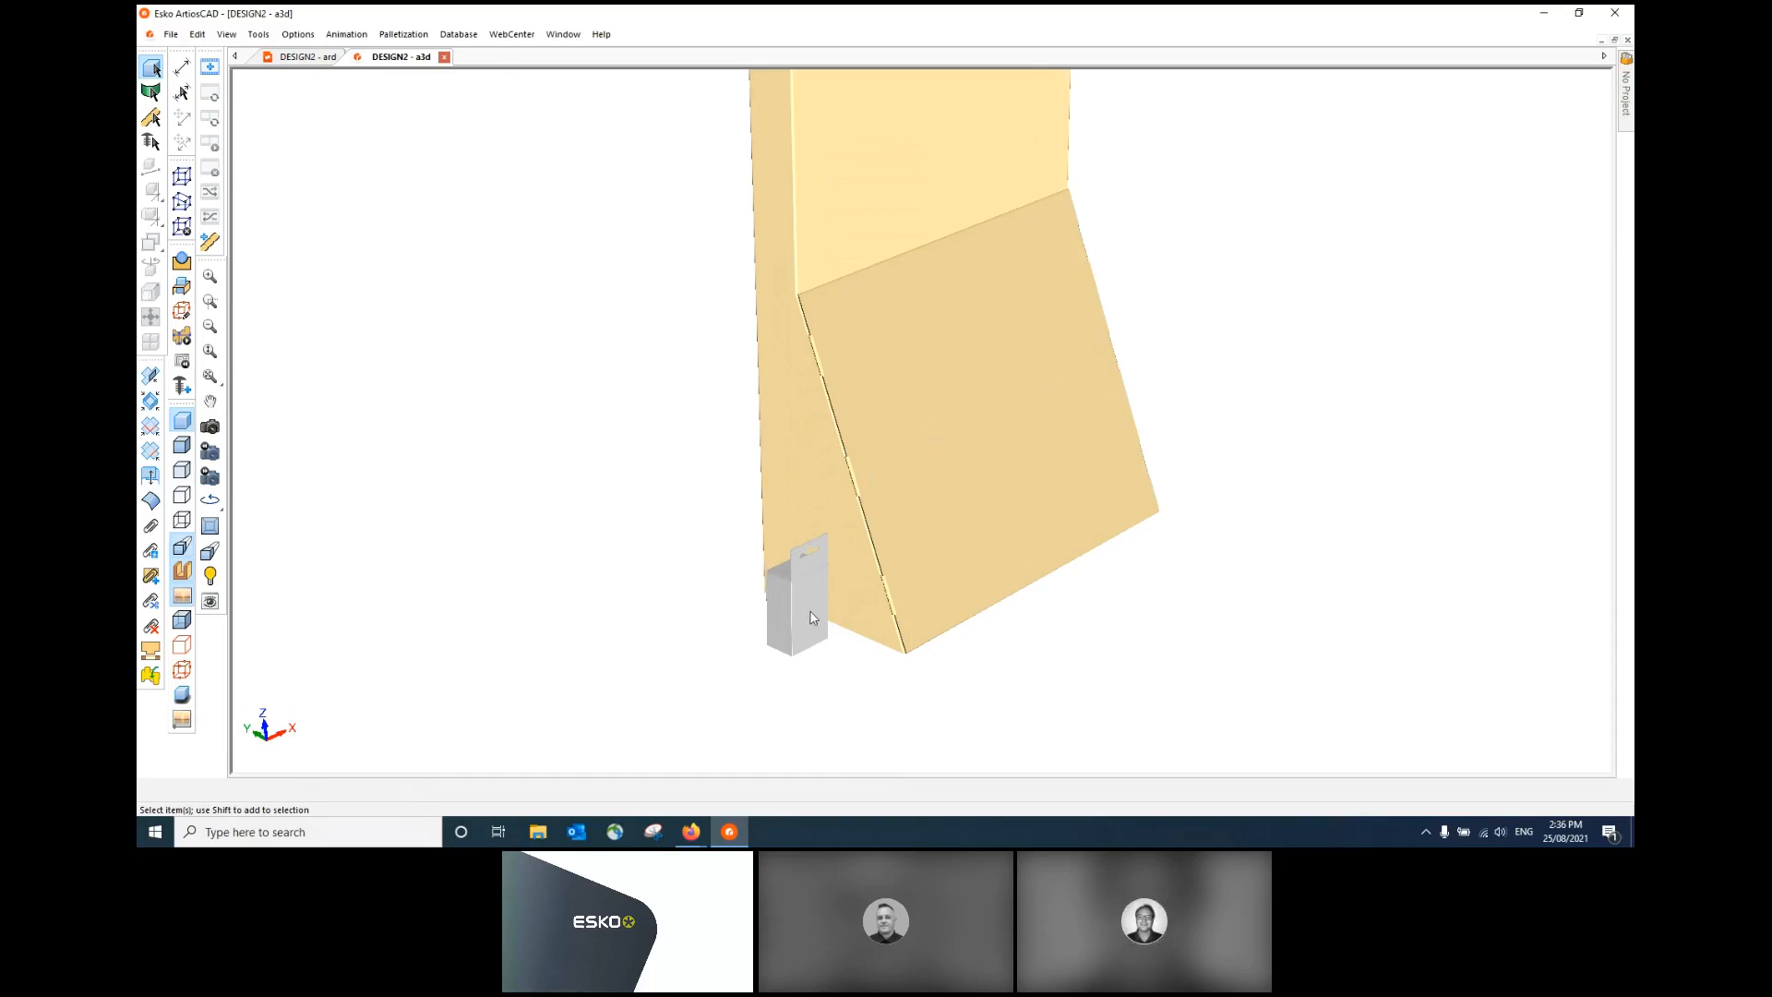
left_click(803, 581)
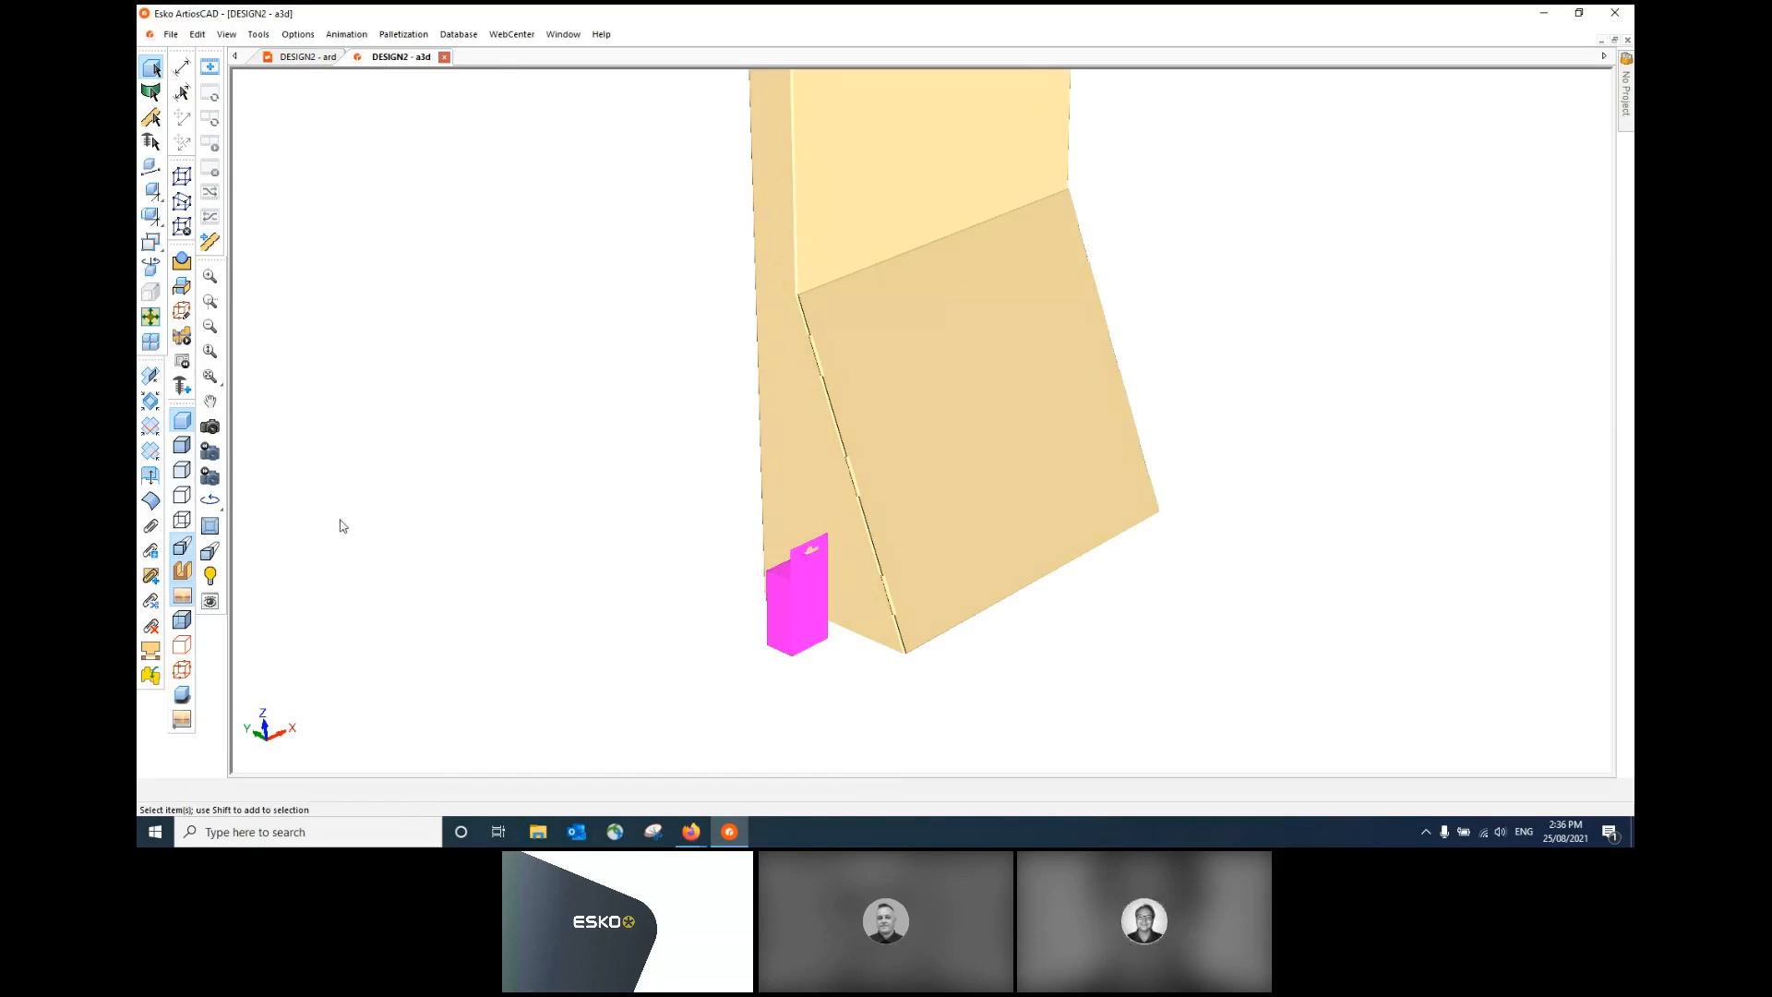
left_click(150, 266)
left_click(792, 352)
key("Down")
key("Down")
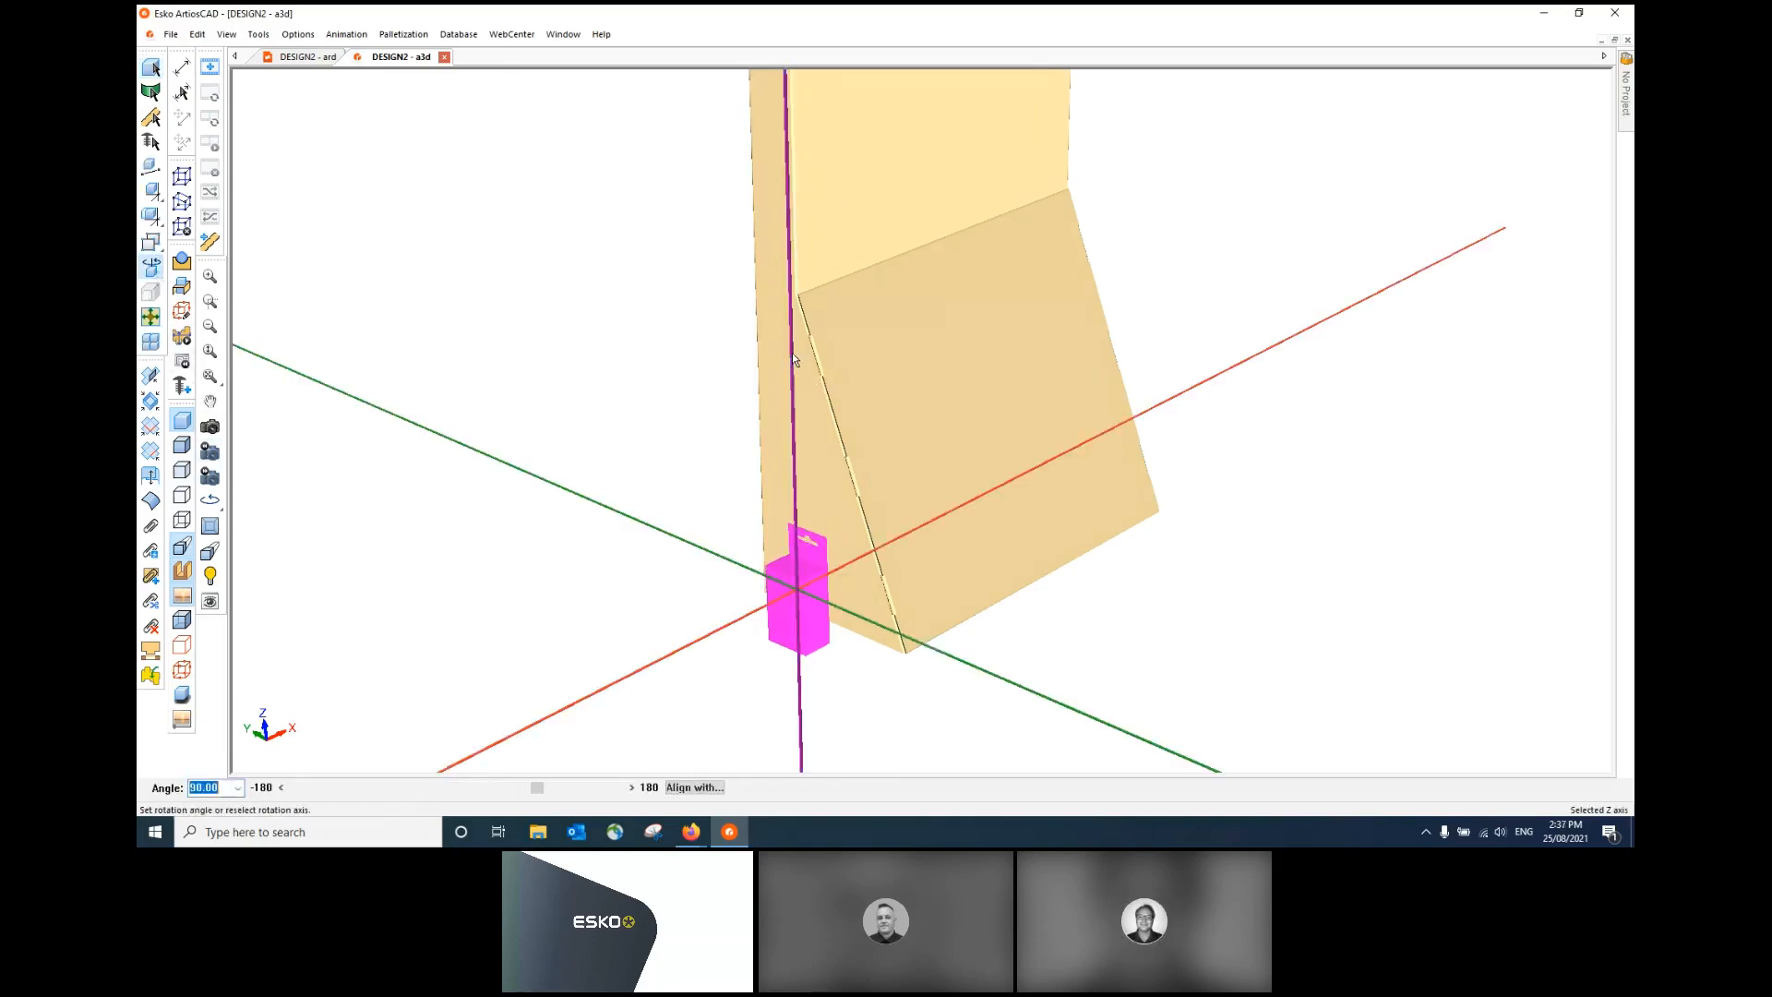
left_click(618, 358)
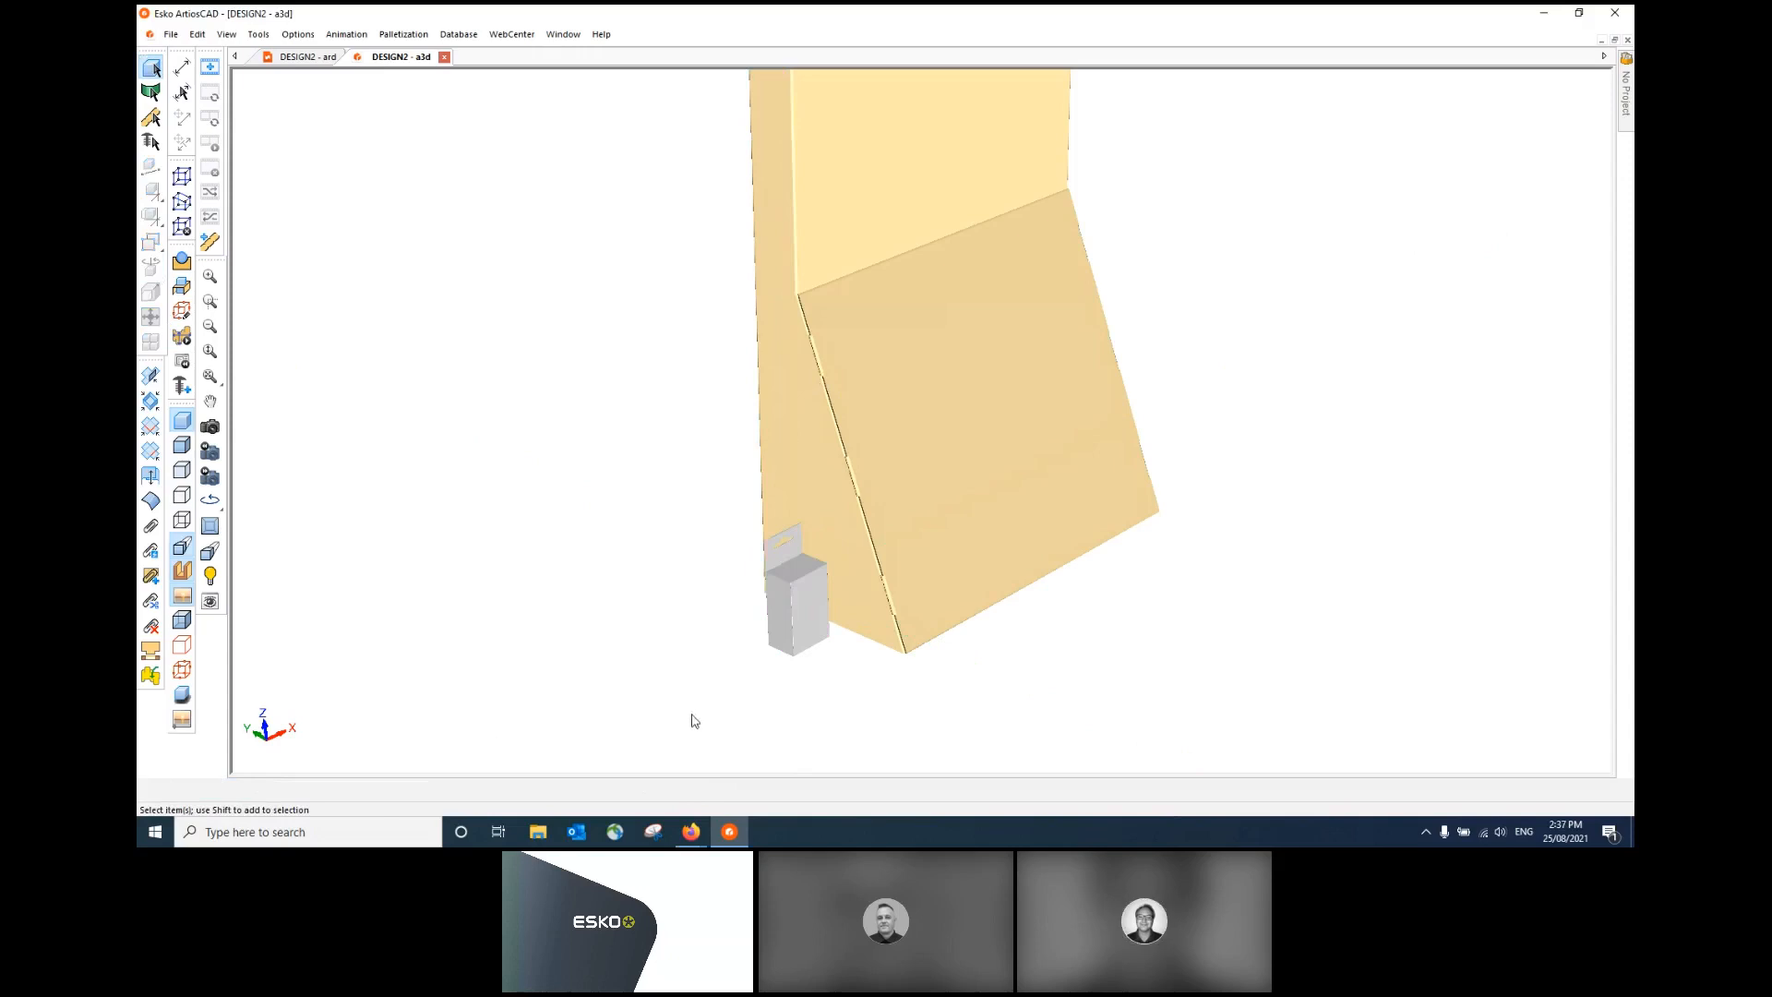
scroll(691, 712, "down", 3)
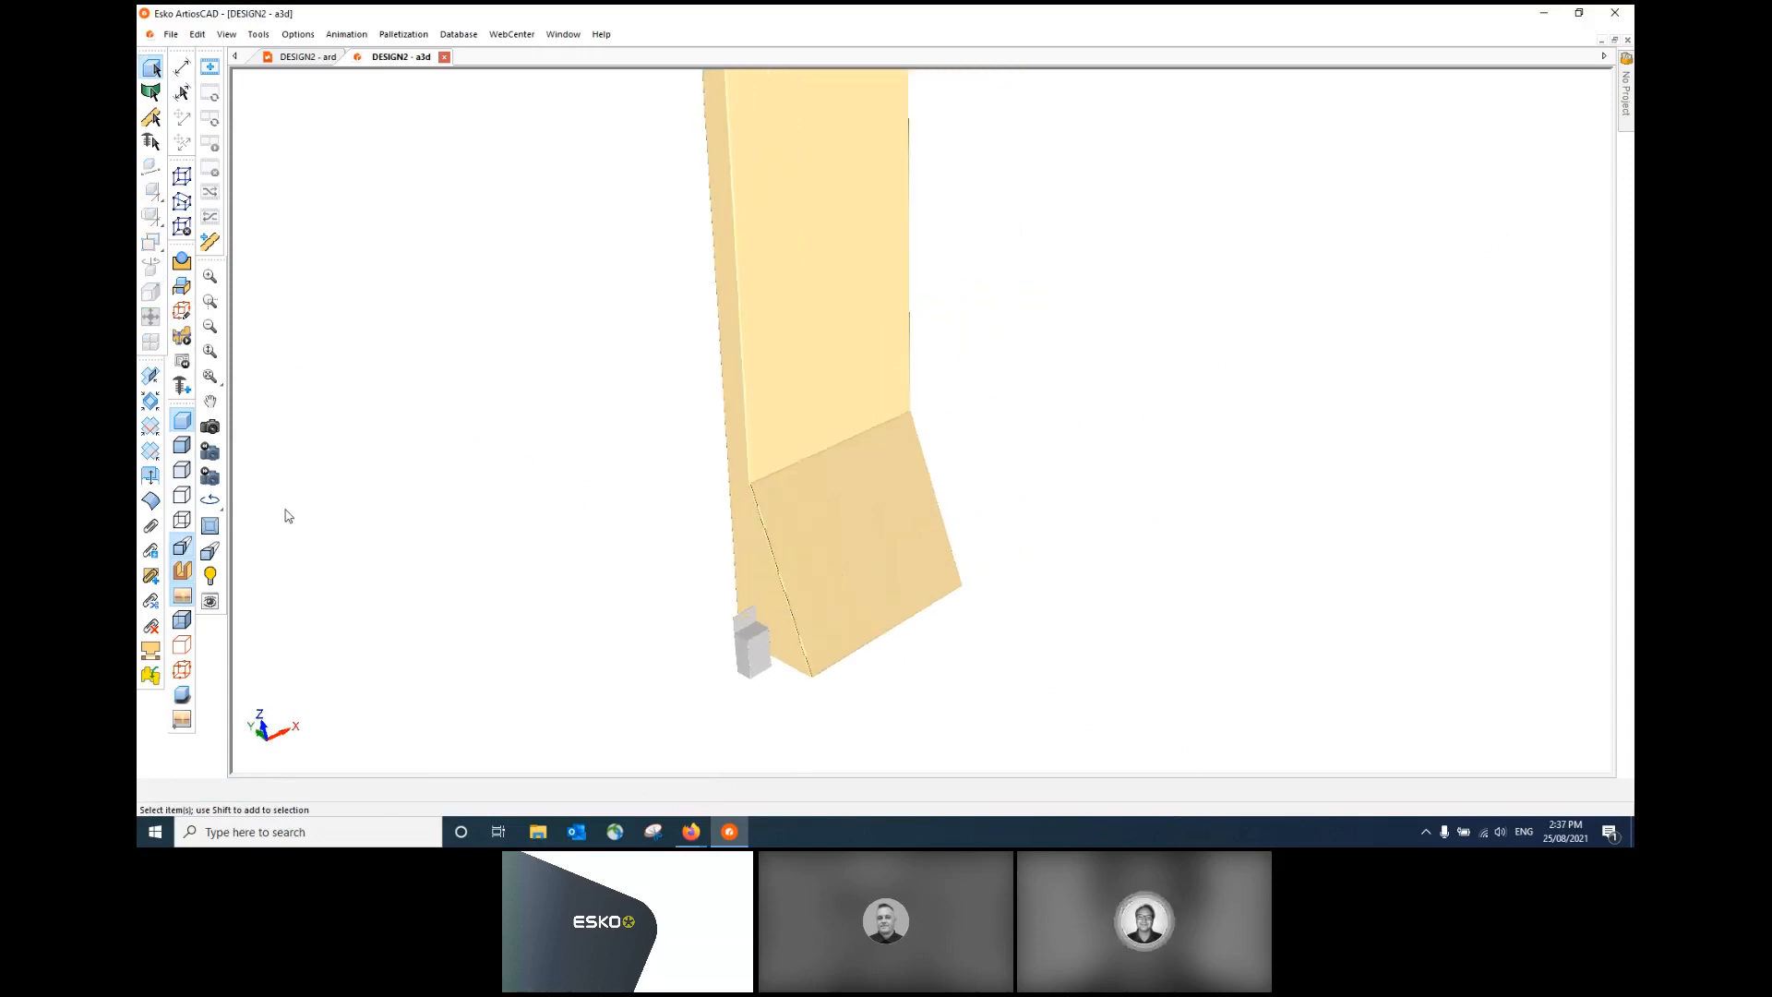
left_click(182, 386)
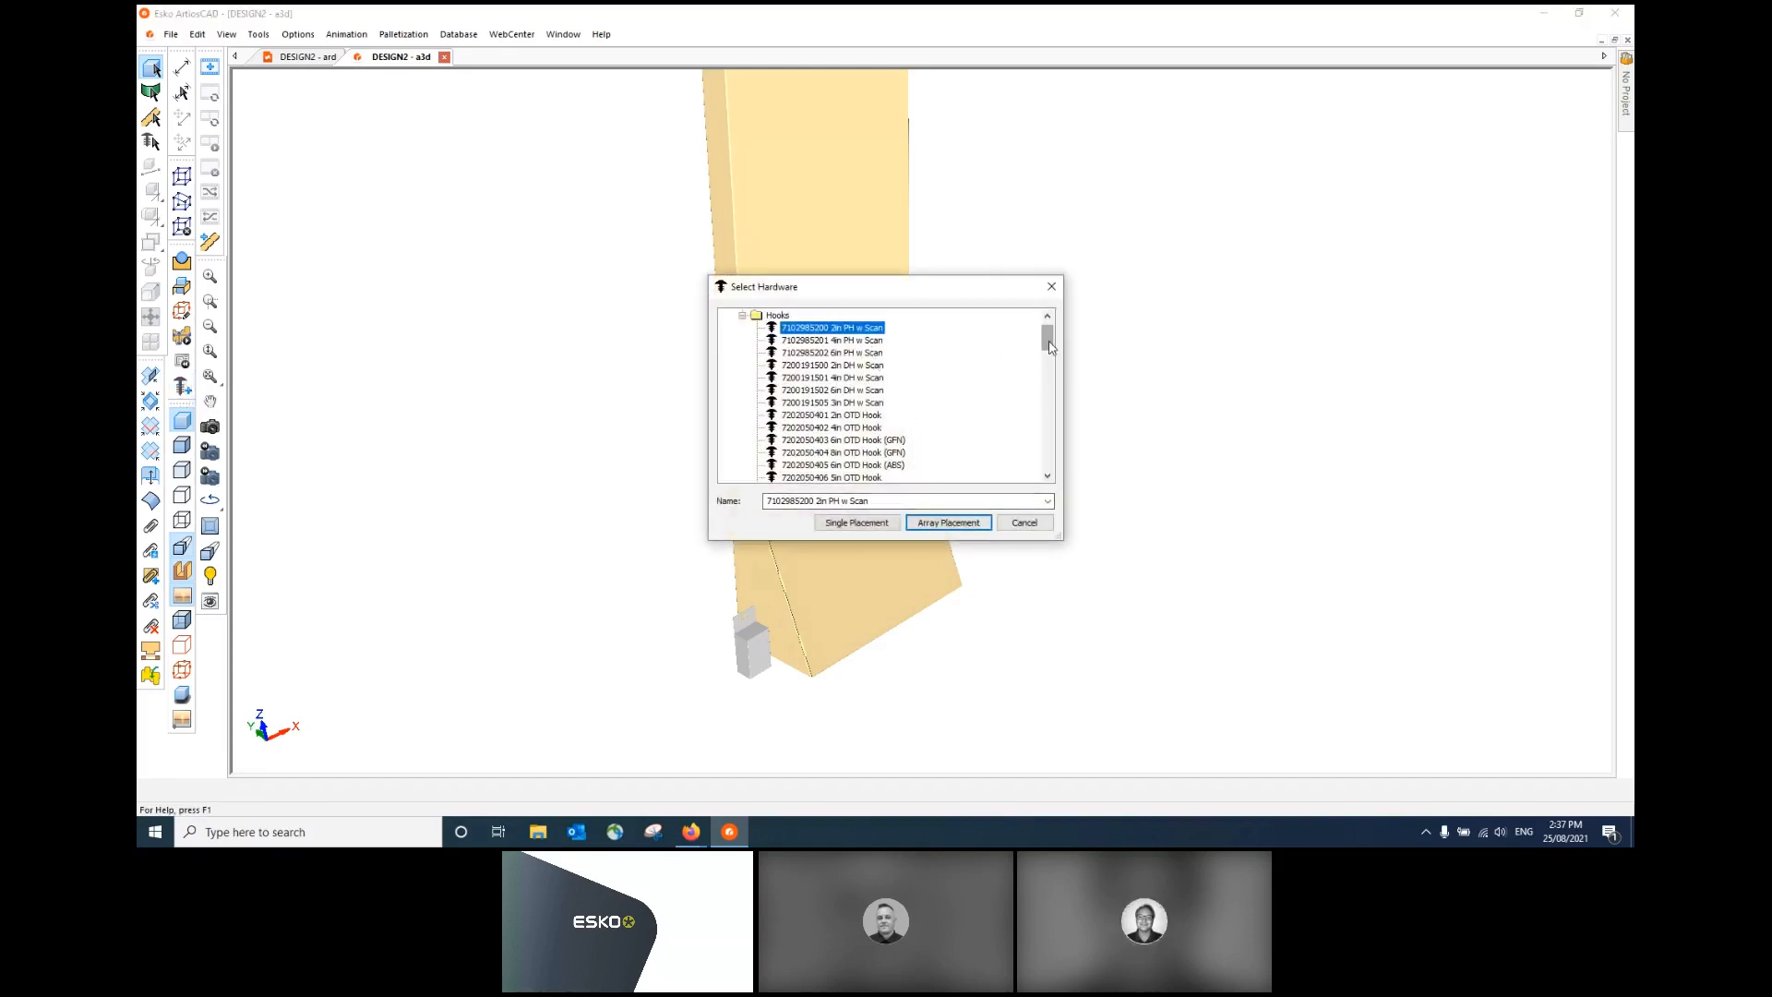
mouse_move(1049, 347)
left_mouse_down()
mouse_move(1043, 436)
mouse_move(1046, 359)
left_mouse_up()
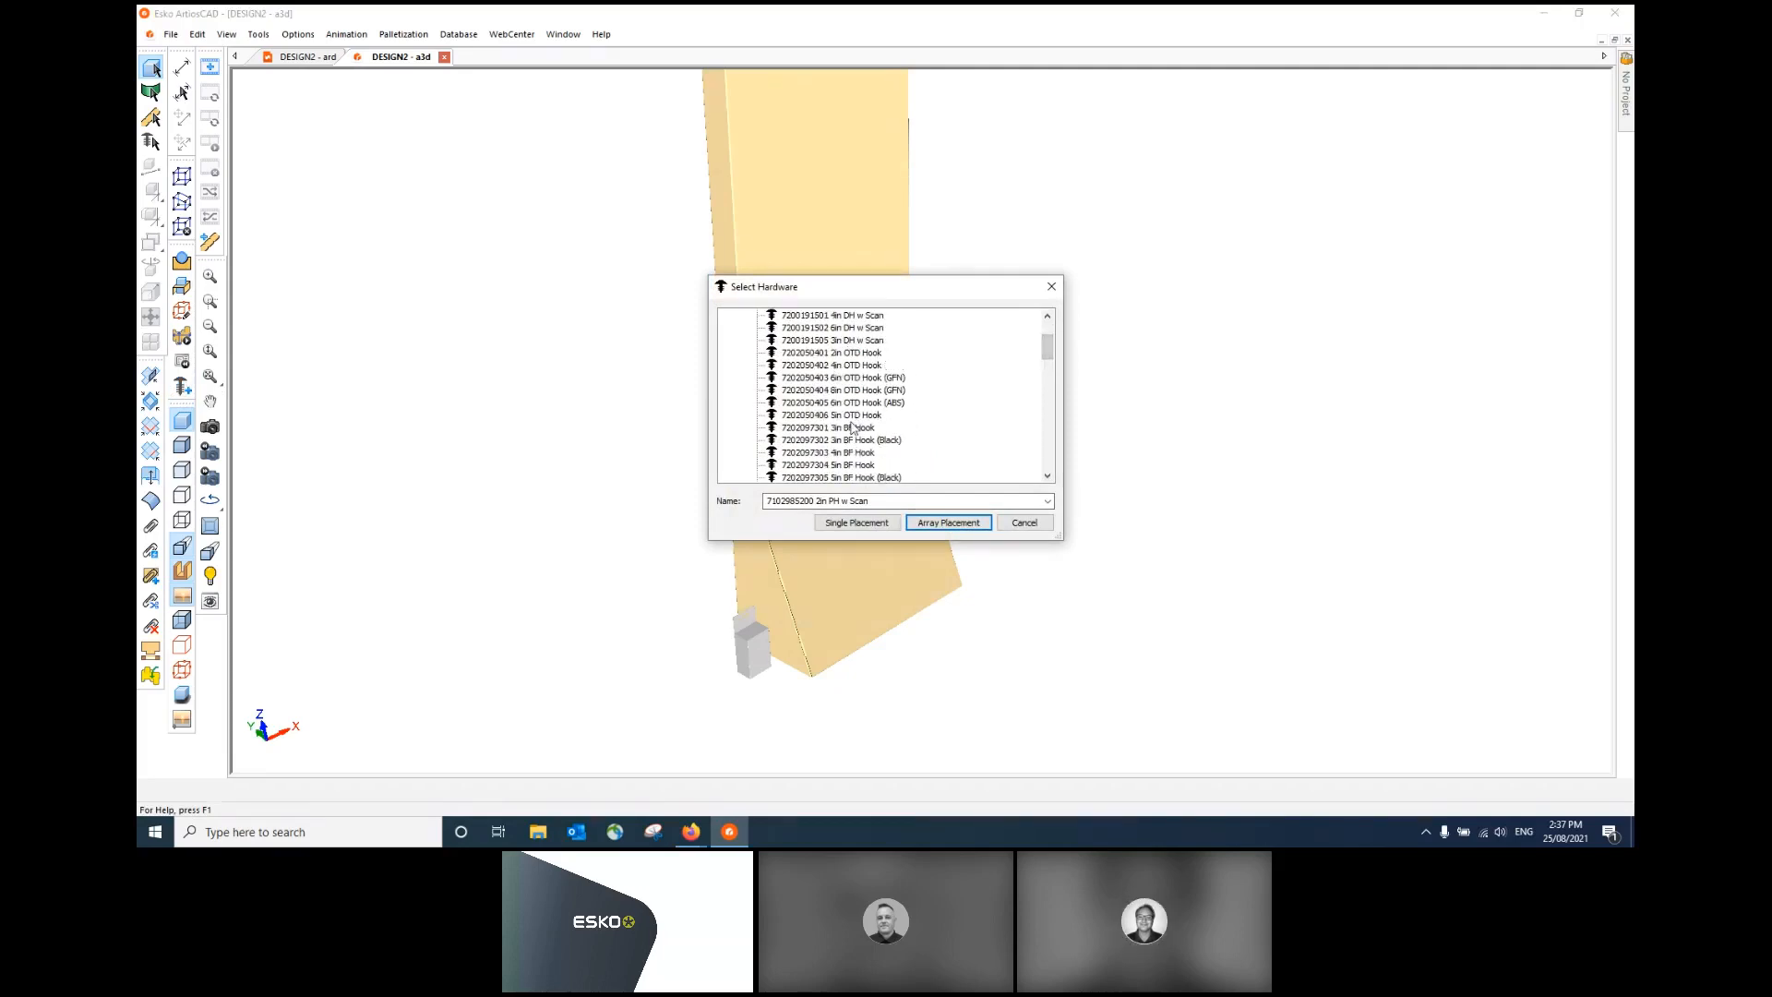
left_click(857, 354)
left_click(860, 378)
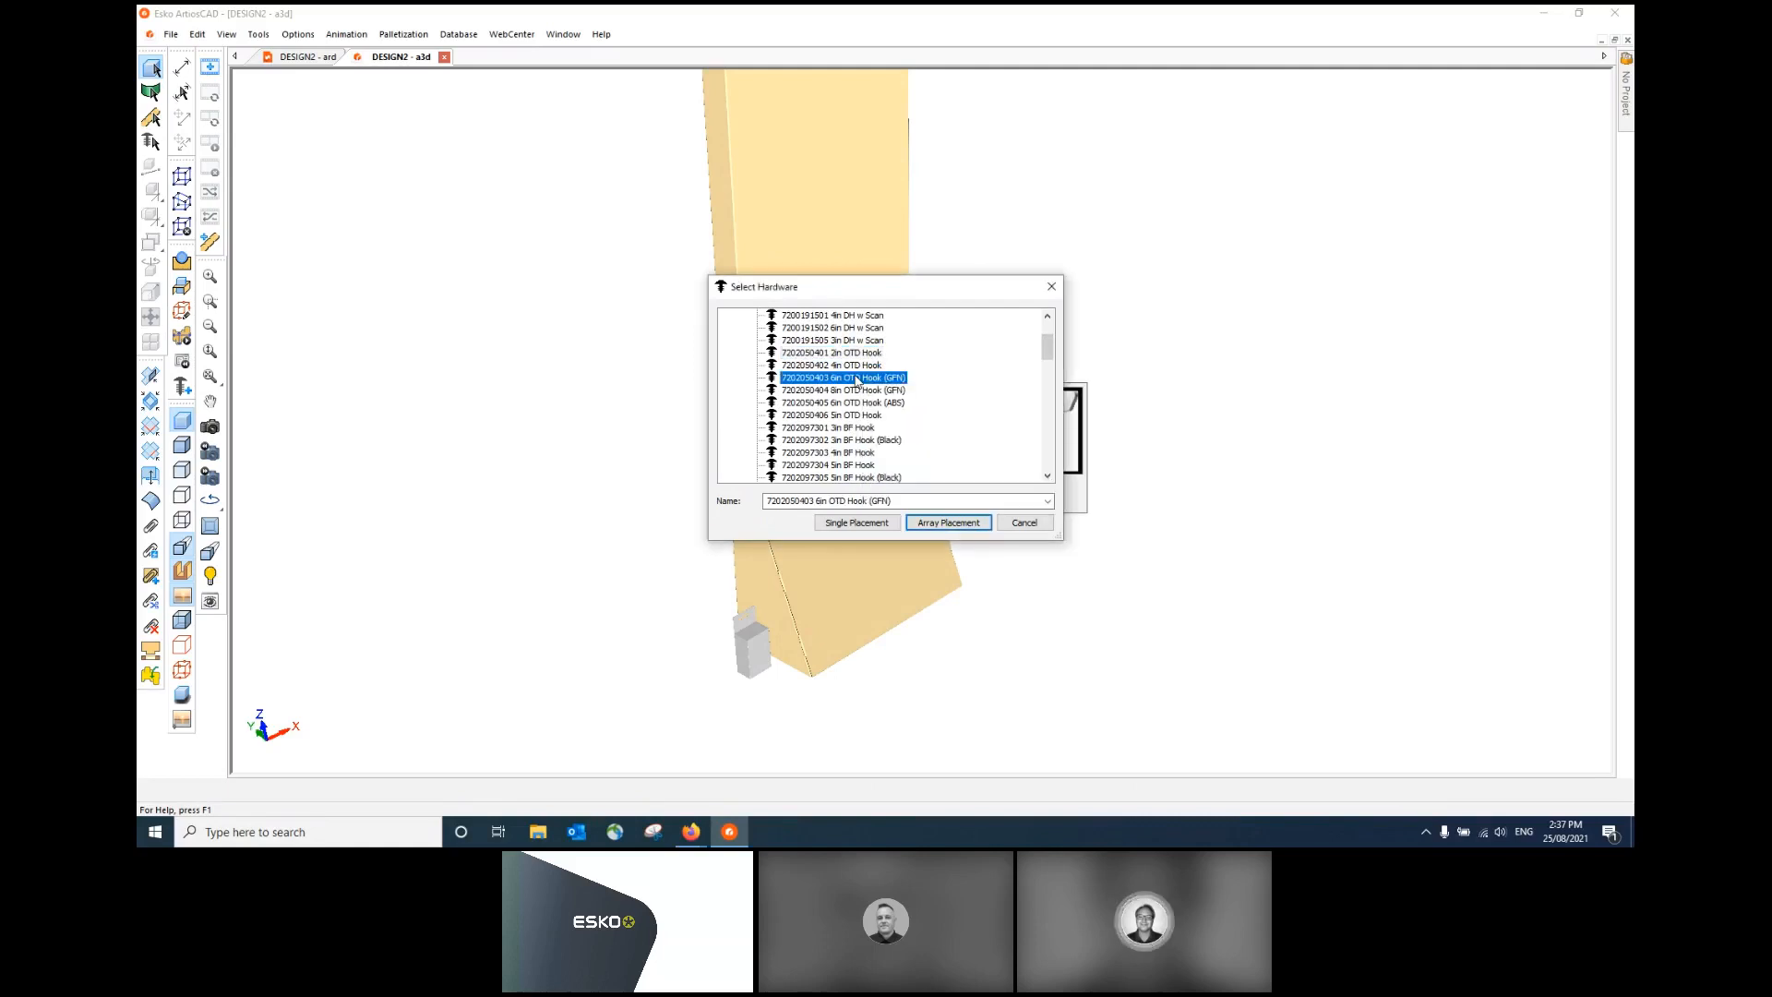
mouse_move(894, 395)
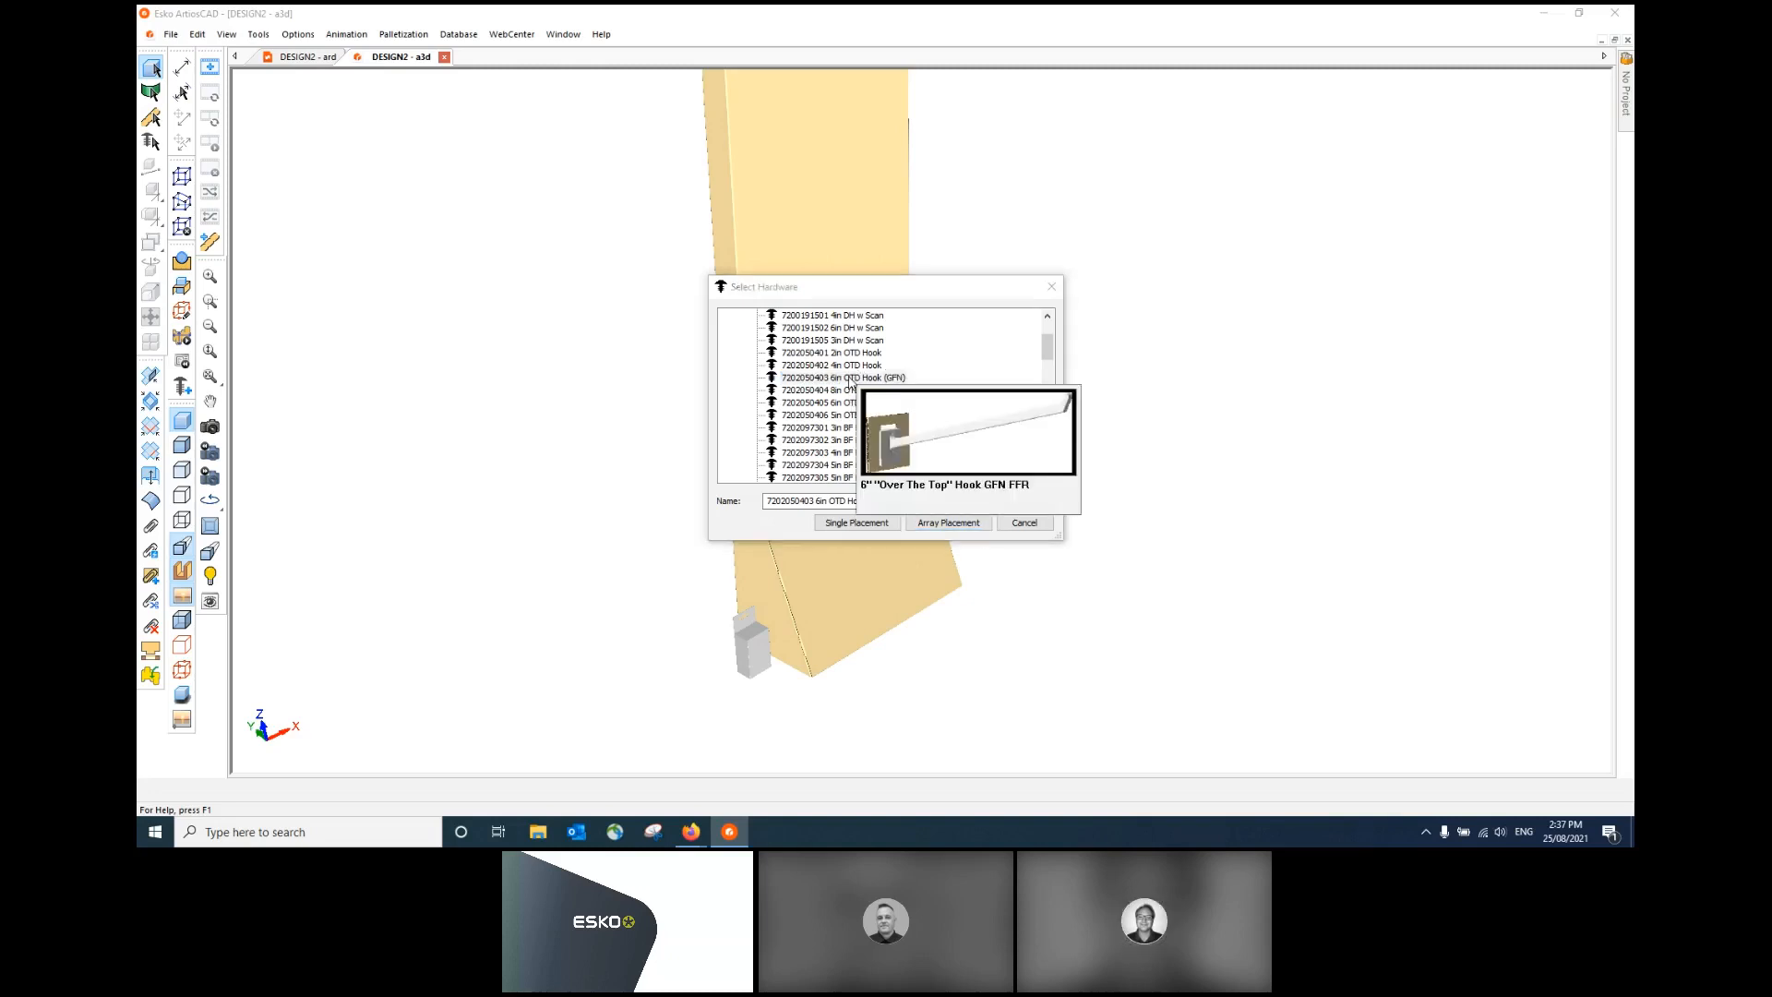
left_click(937, 524)
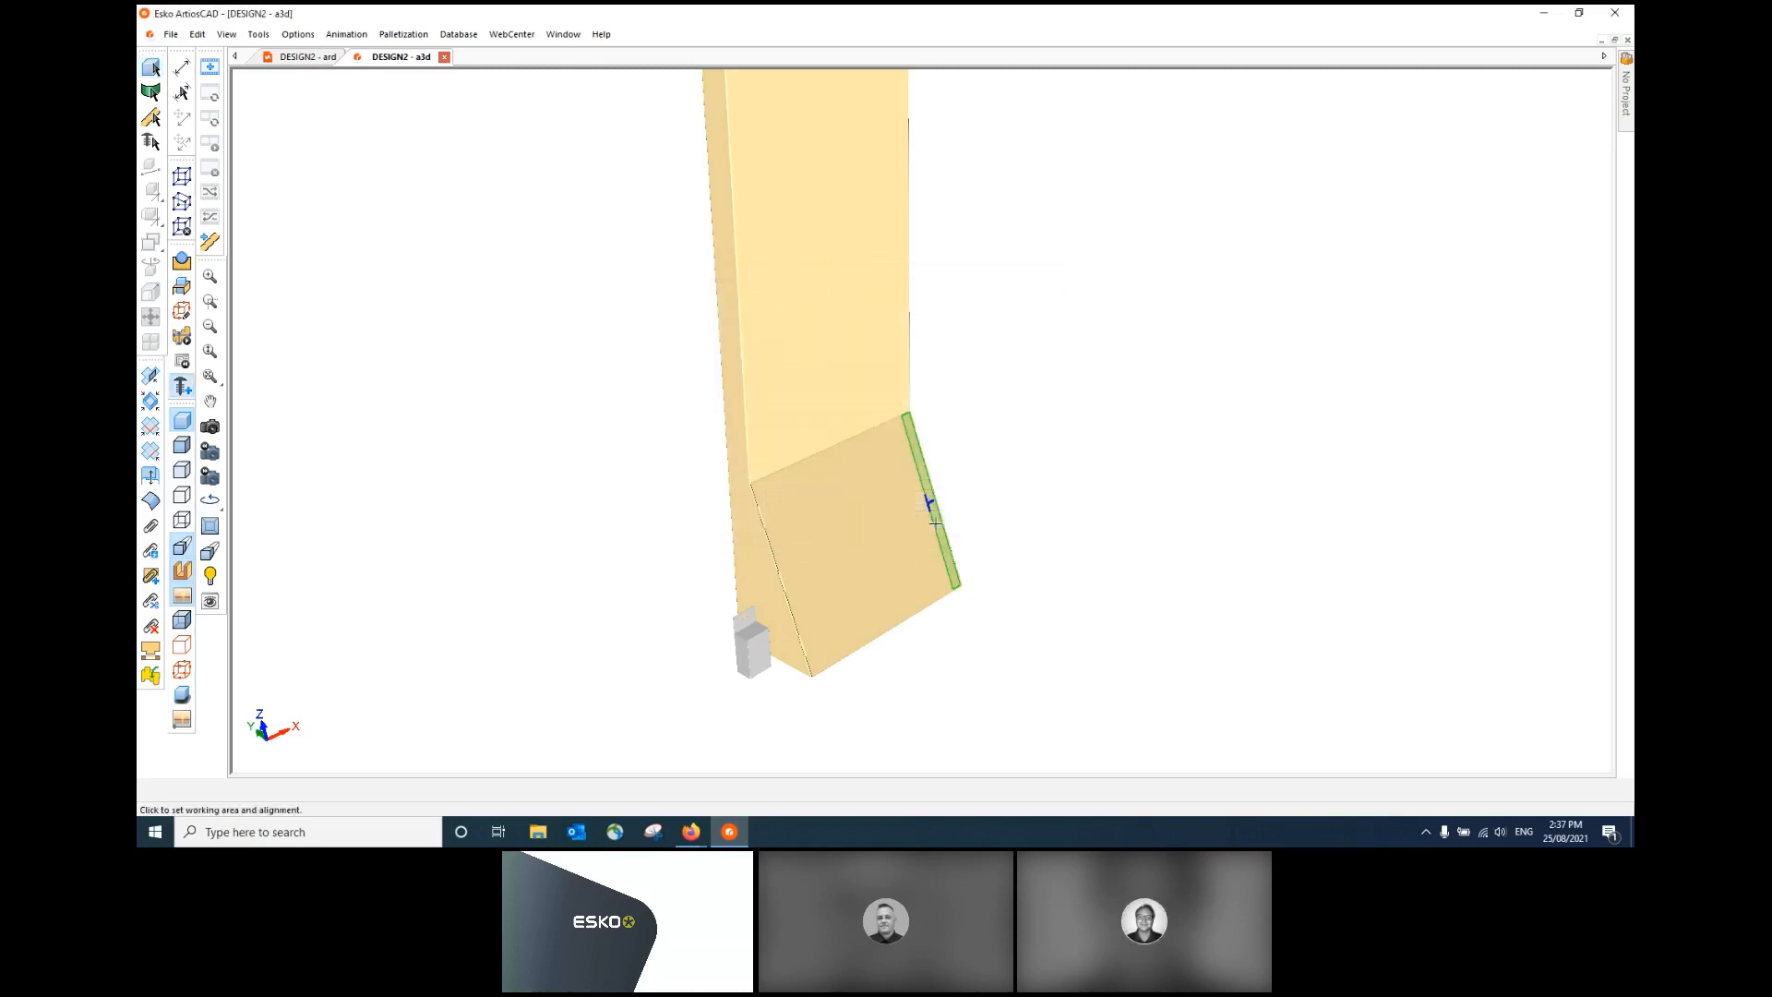
left_click(826, 238)
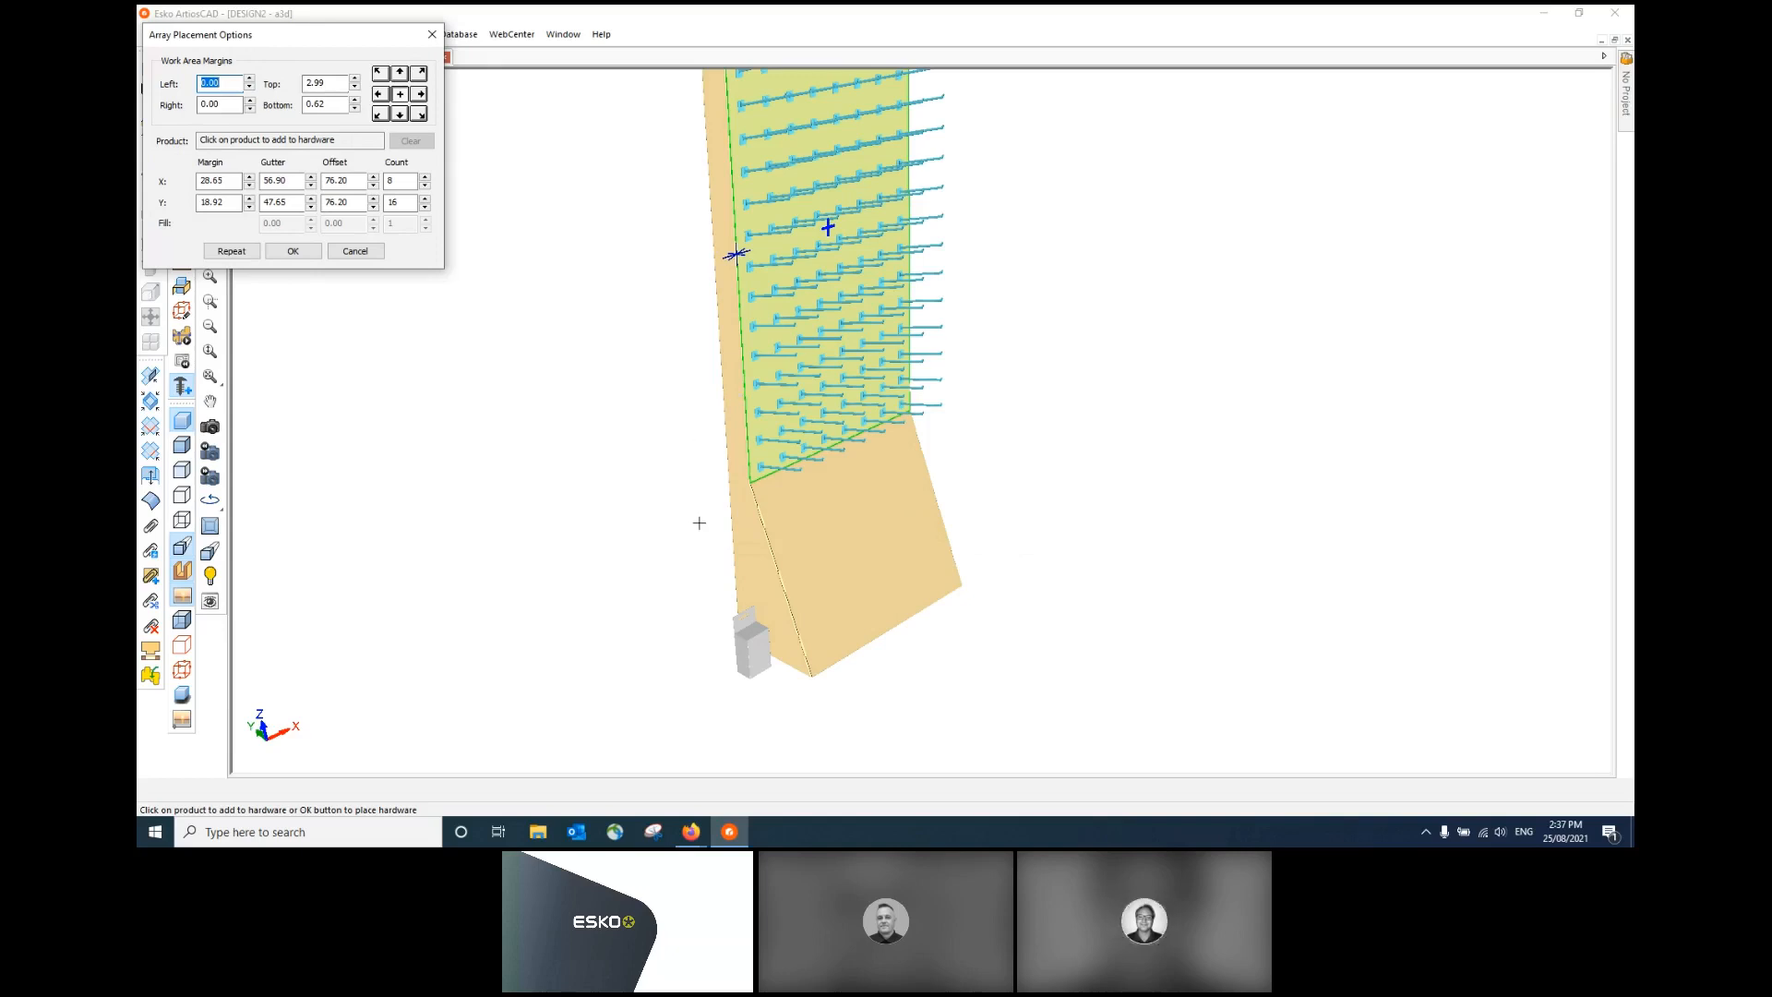
- Assign the hanger carton as the product hanging on the hook array
left_click(745, 616)
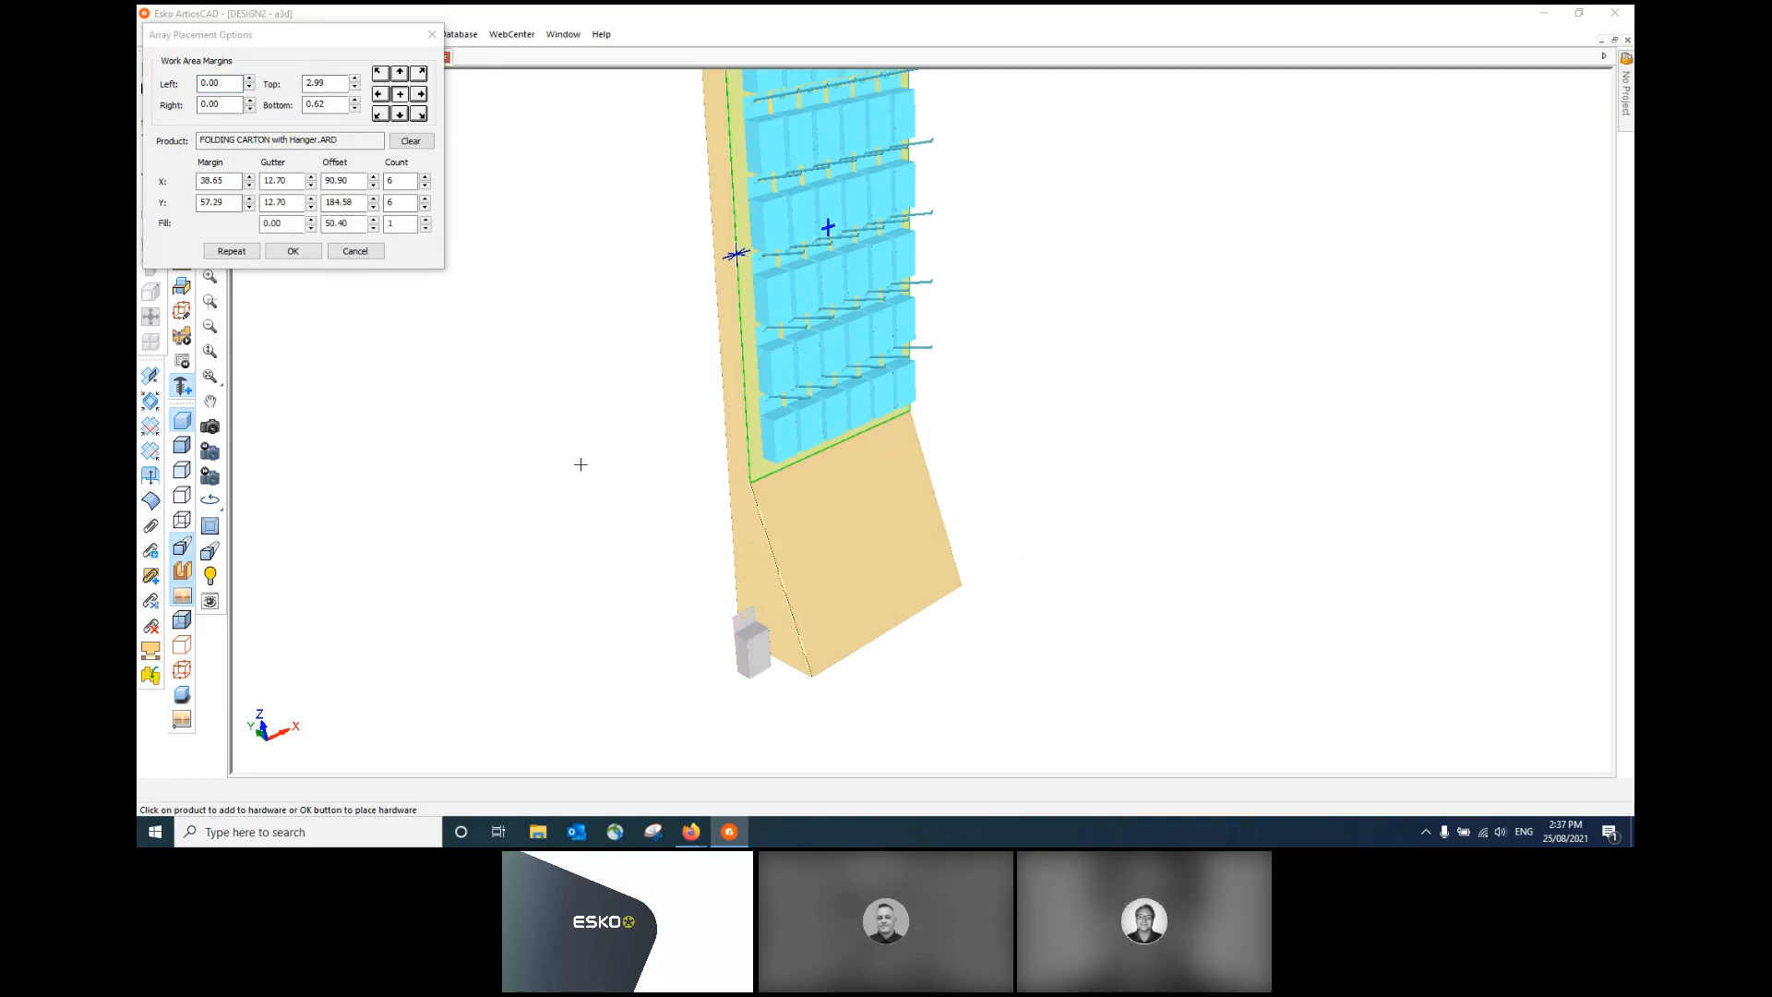
scroll(676, 755, "down", 3)
scroll(672, 395, "up", 4)
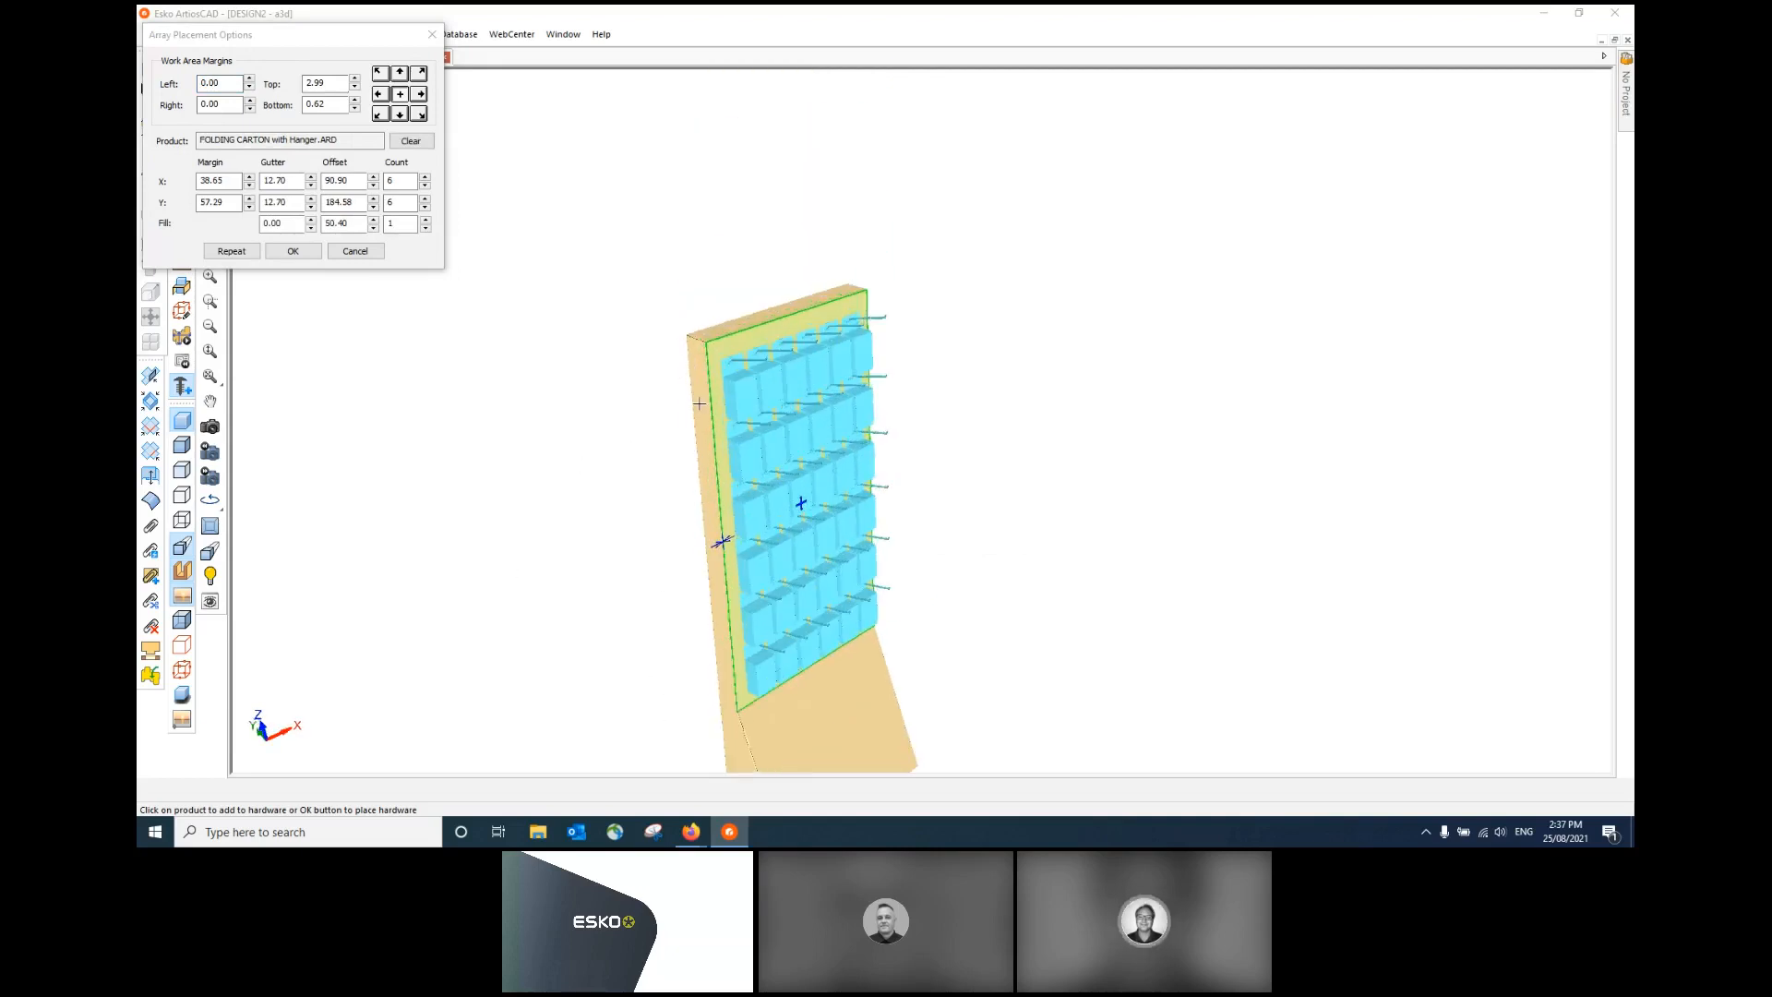
scroll(837, 358, "up", 1)
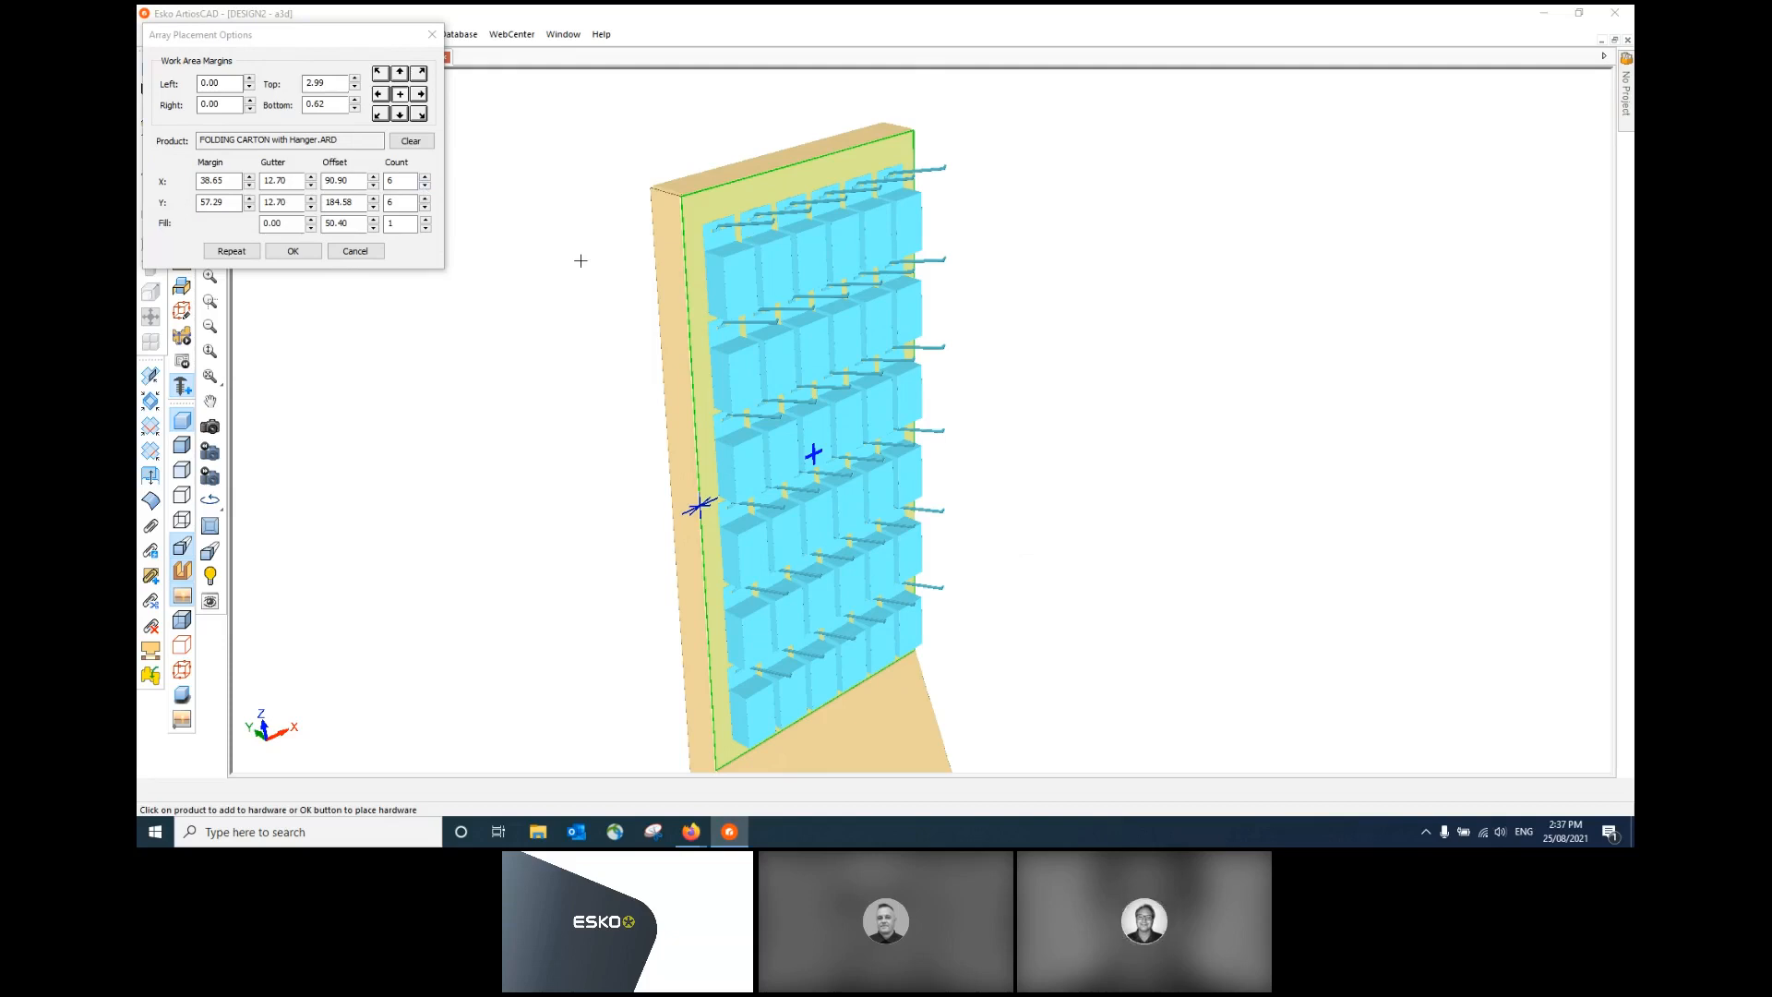
- Set the hook array to 5 by 5 with a 40 mm gutter in both X and Y
left_click(425, 186)
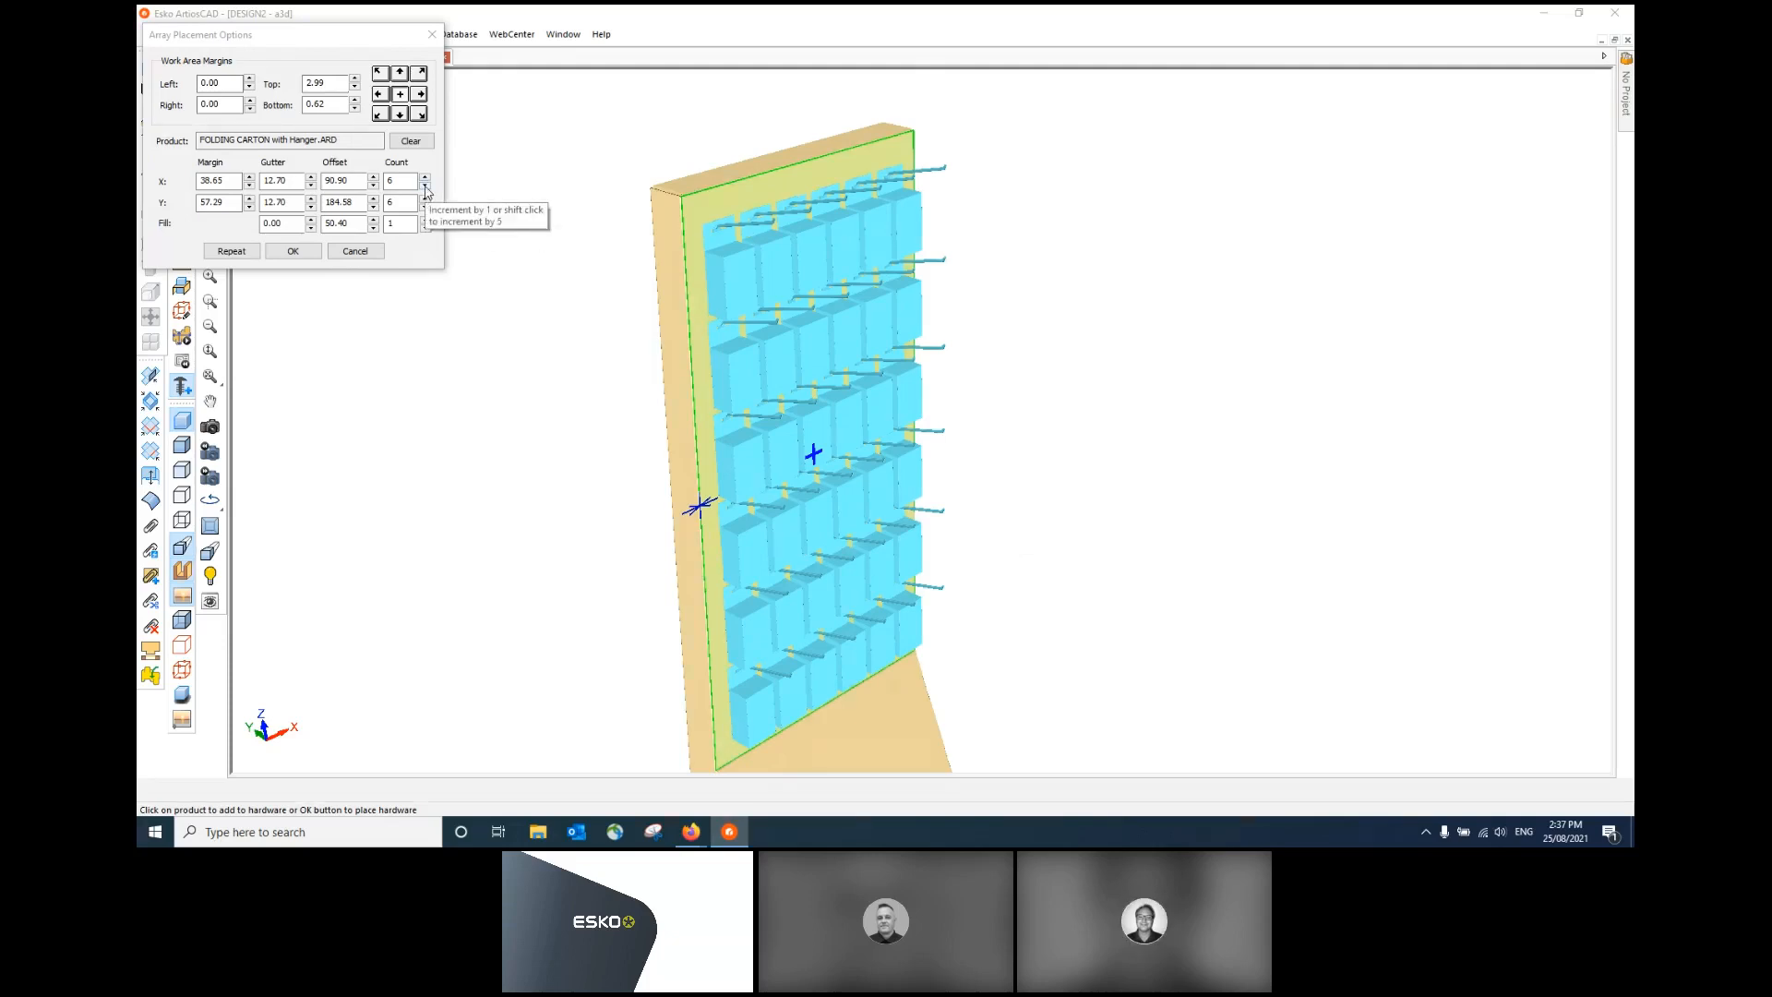
left_click(425, 207)
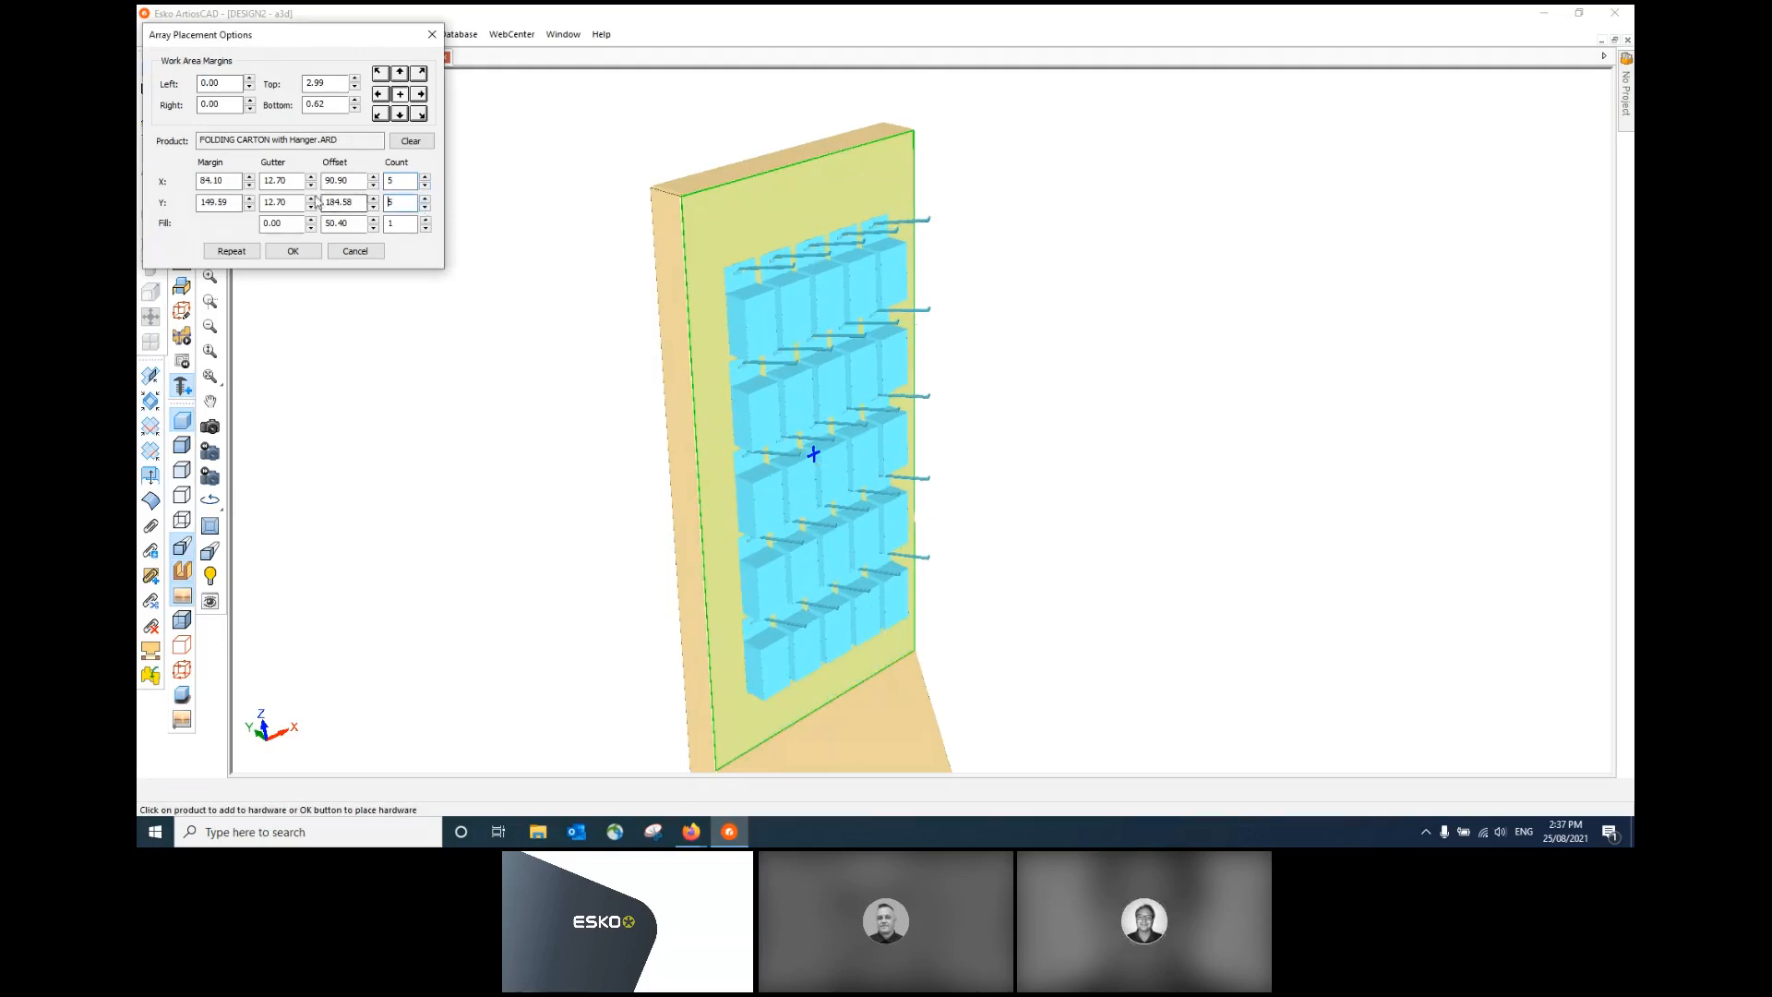
left_click(778, 306)
type("40")
key("Tab")
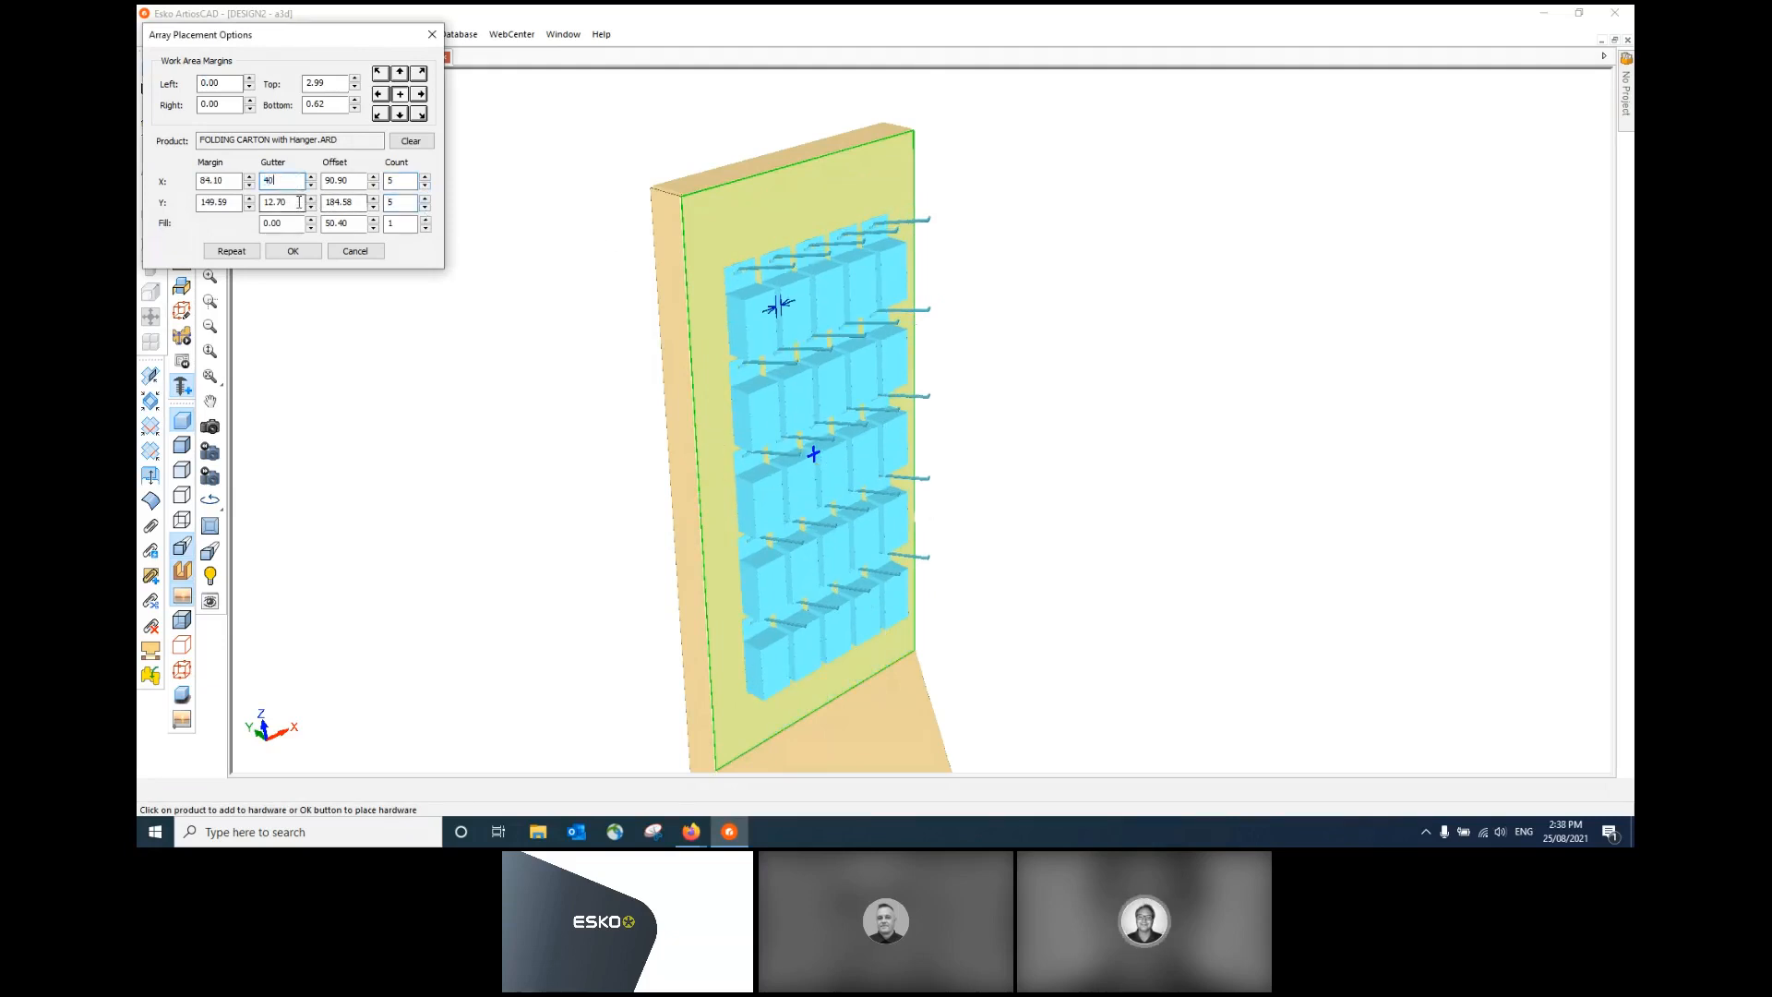
type("40")
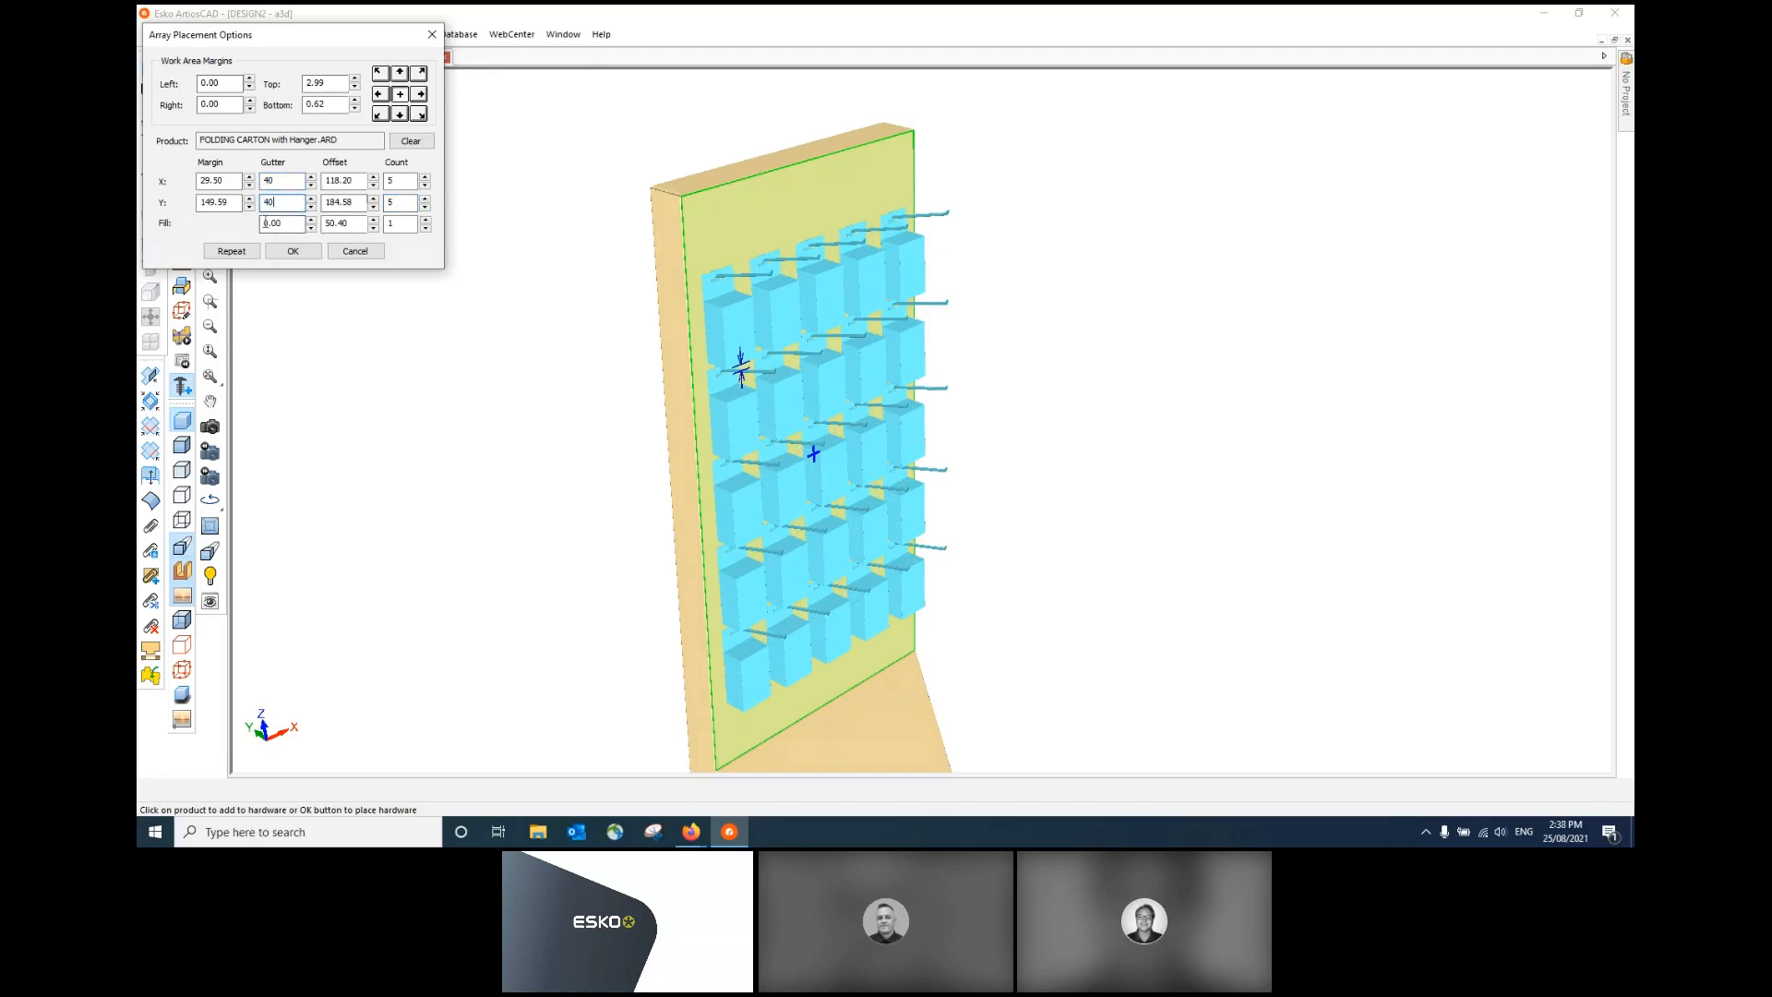
key("Tab")
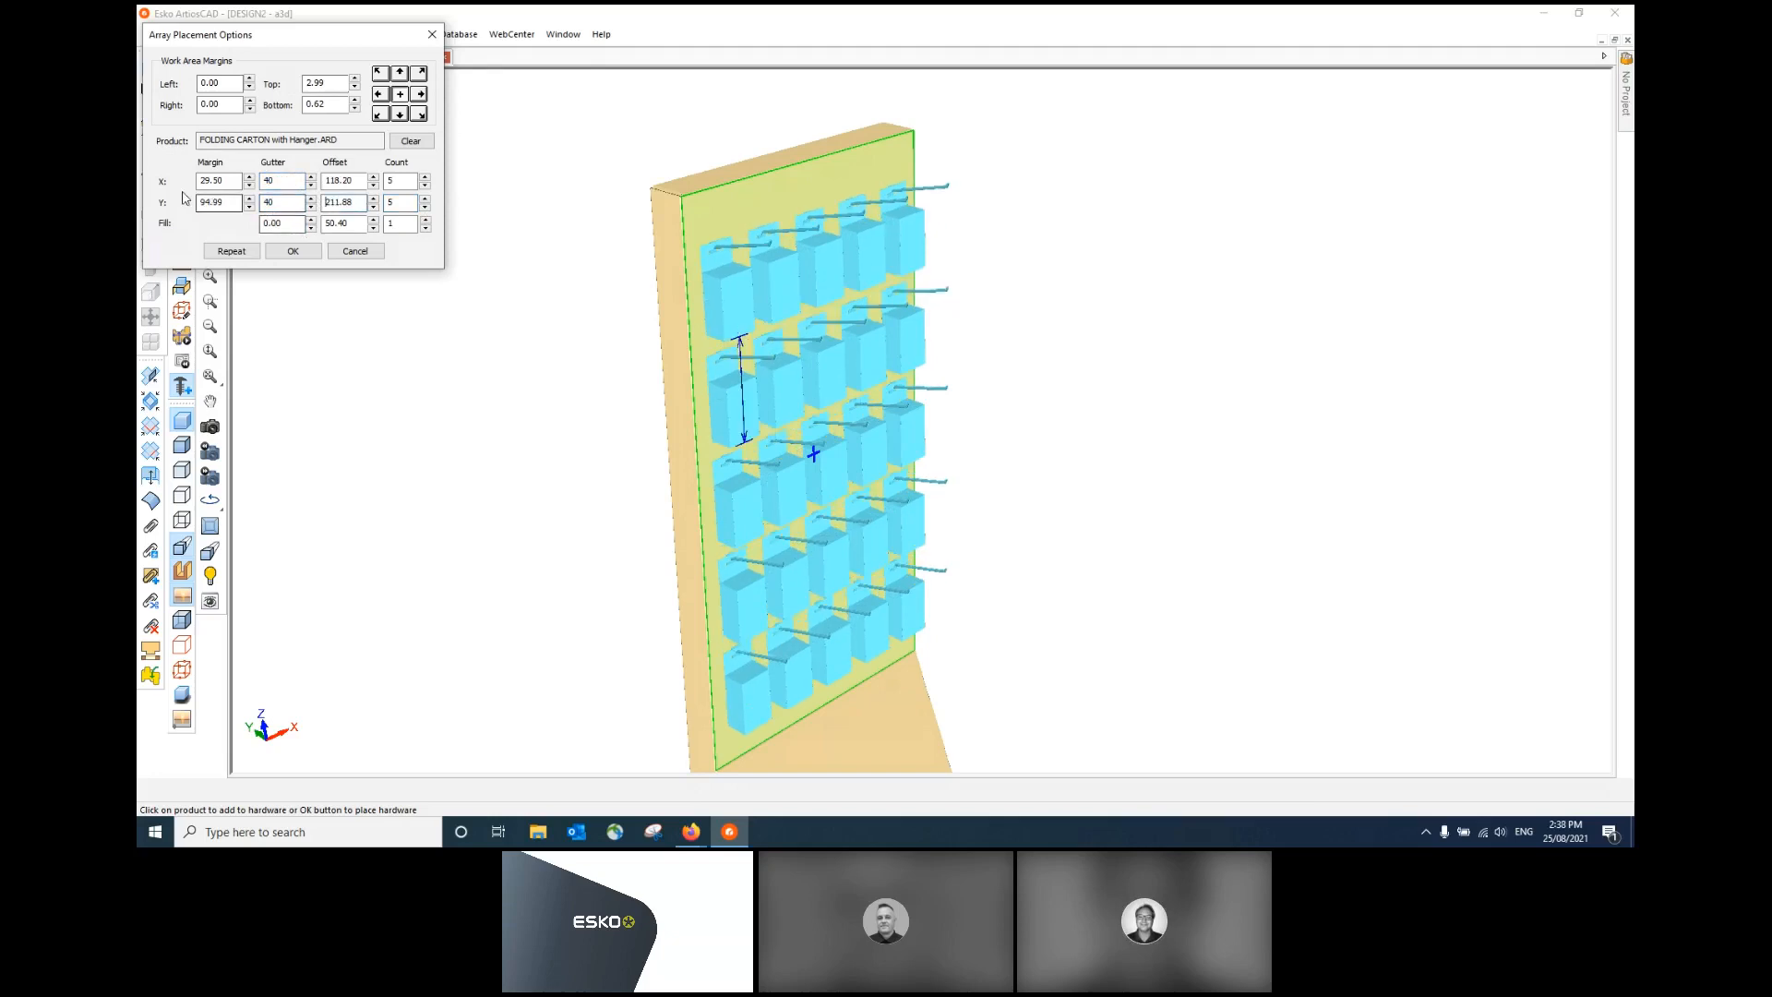
- Set the fill count to 3 cartons per hook and place the hook array on the stand
left_click(426, 219)
left_click(426, 220)
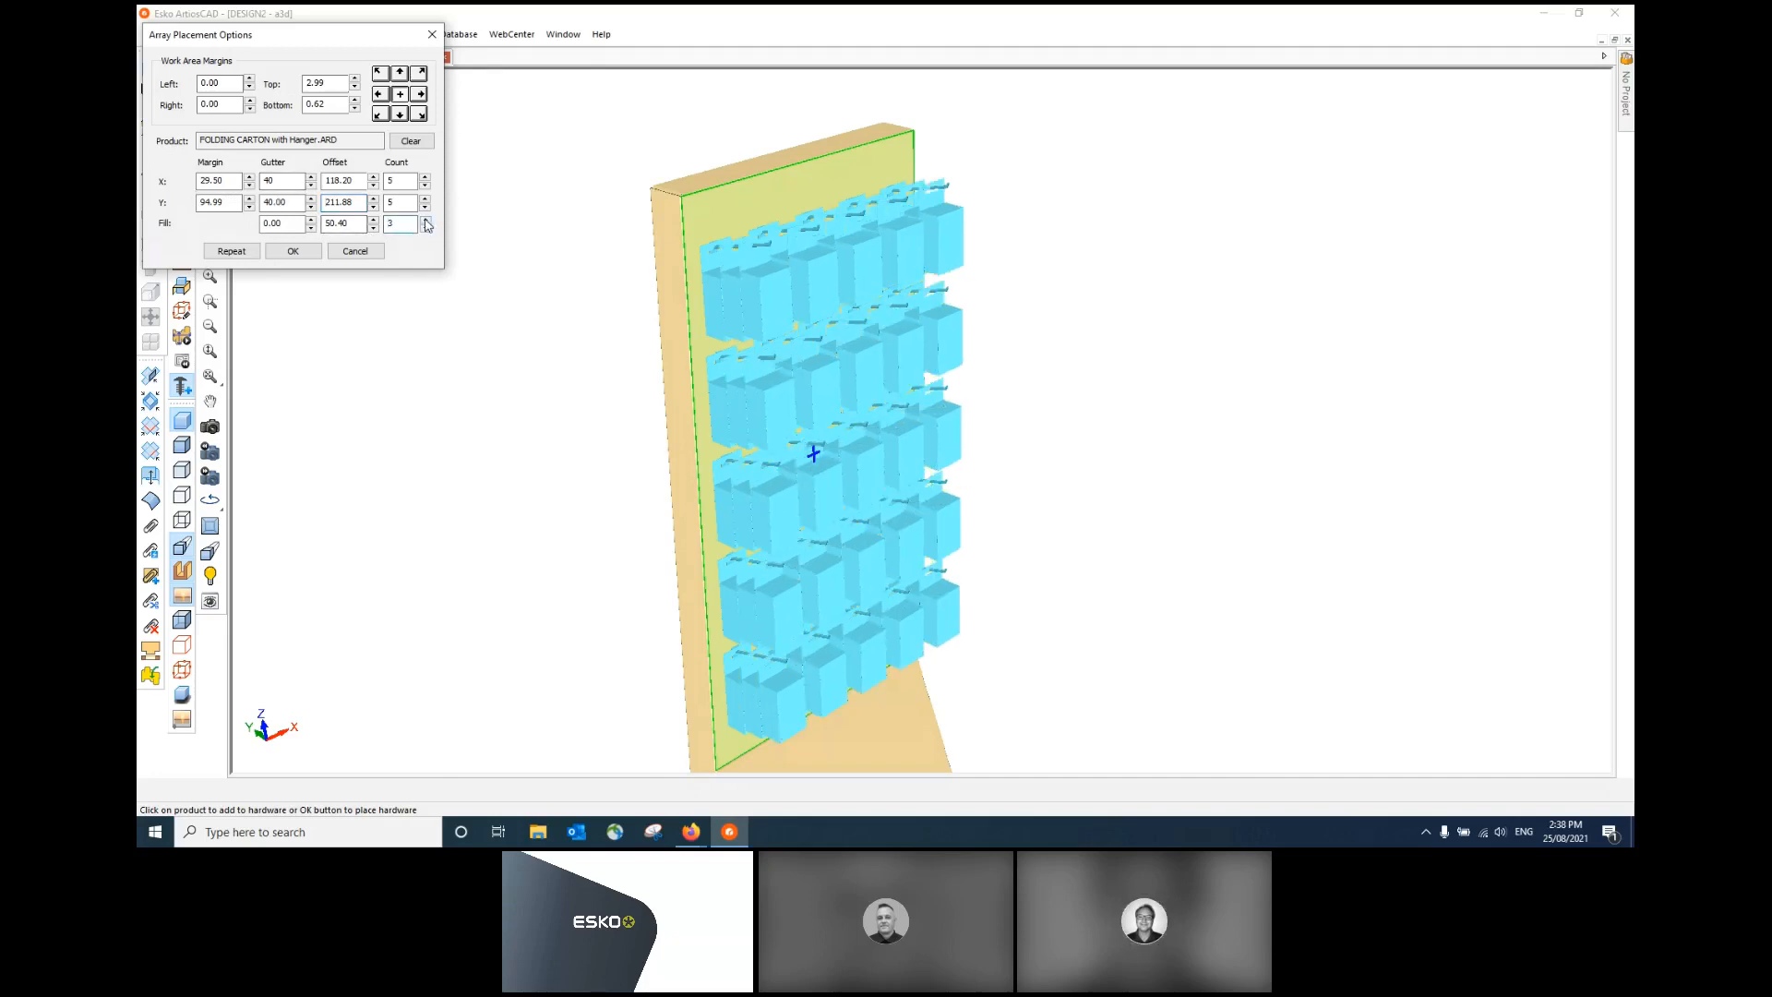
left_click(426, 220)
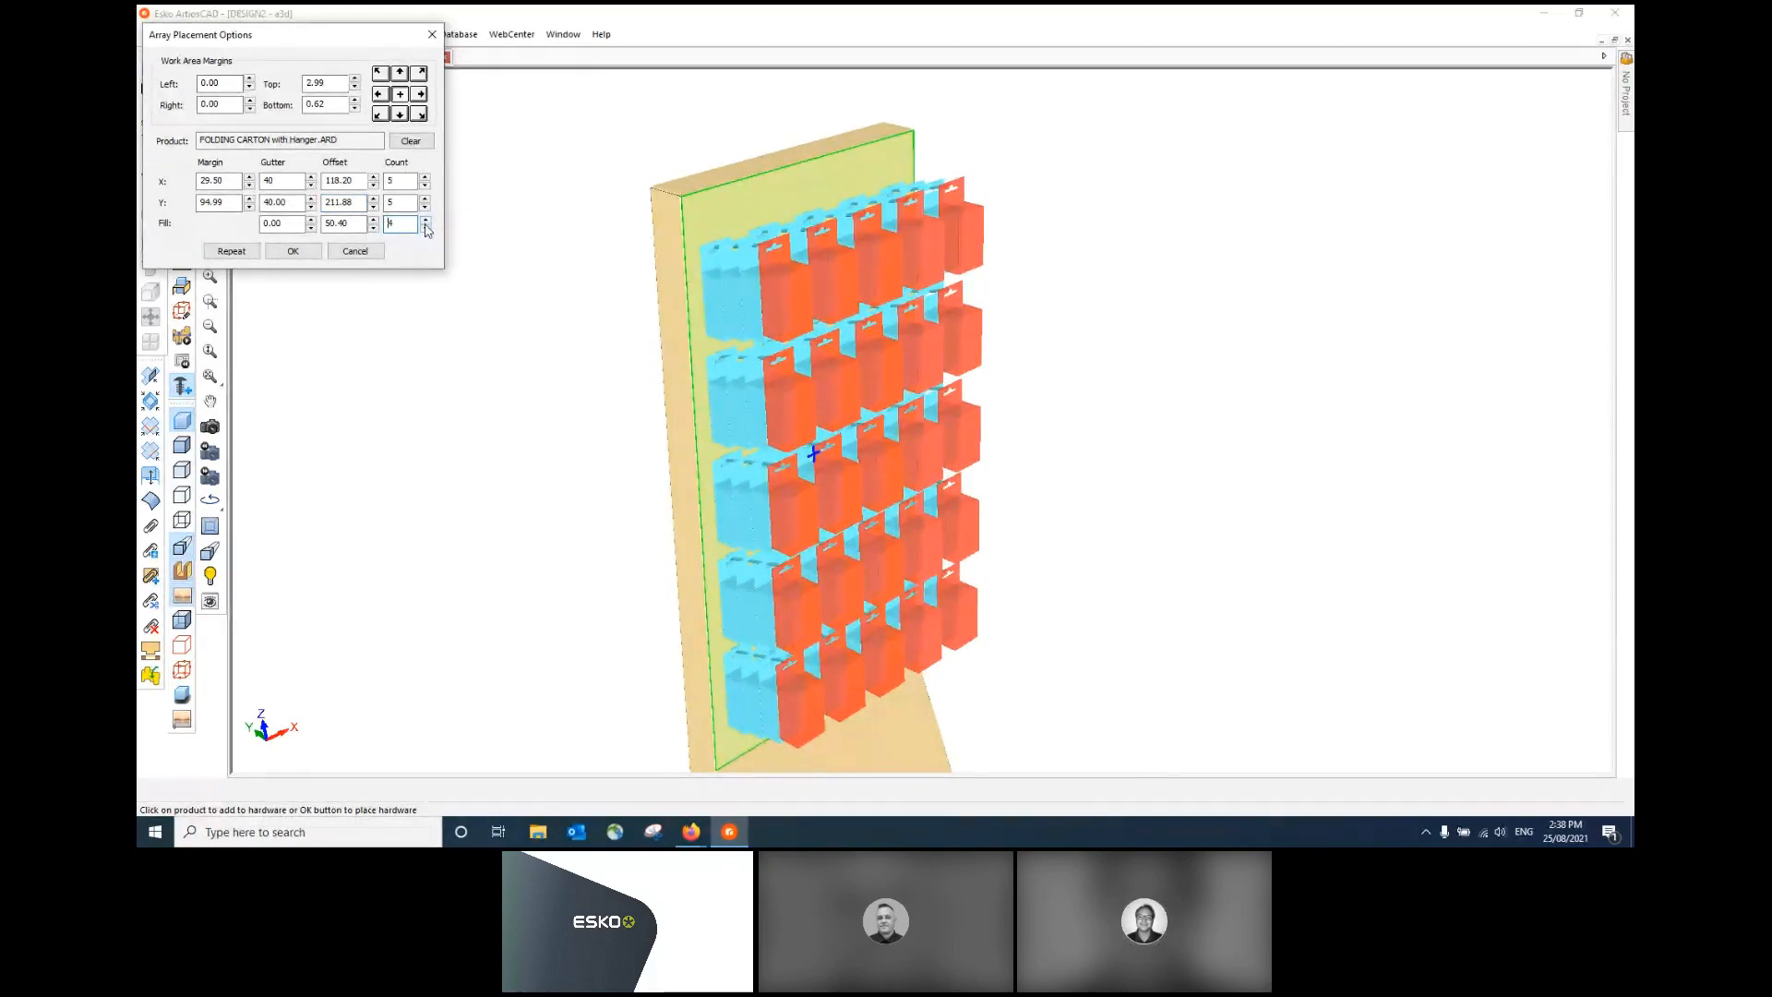
left_click(426, 228)
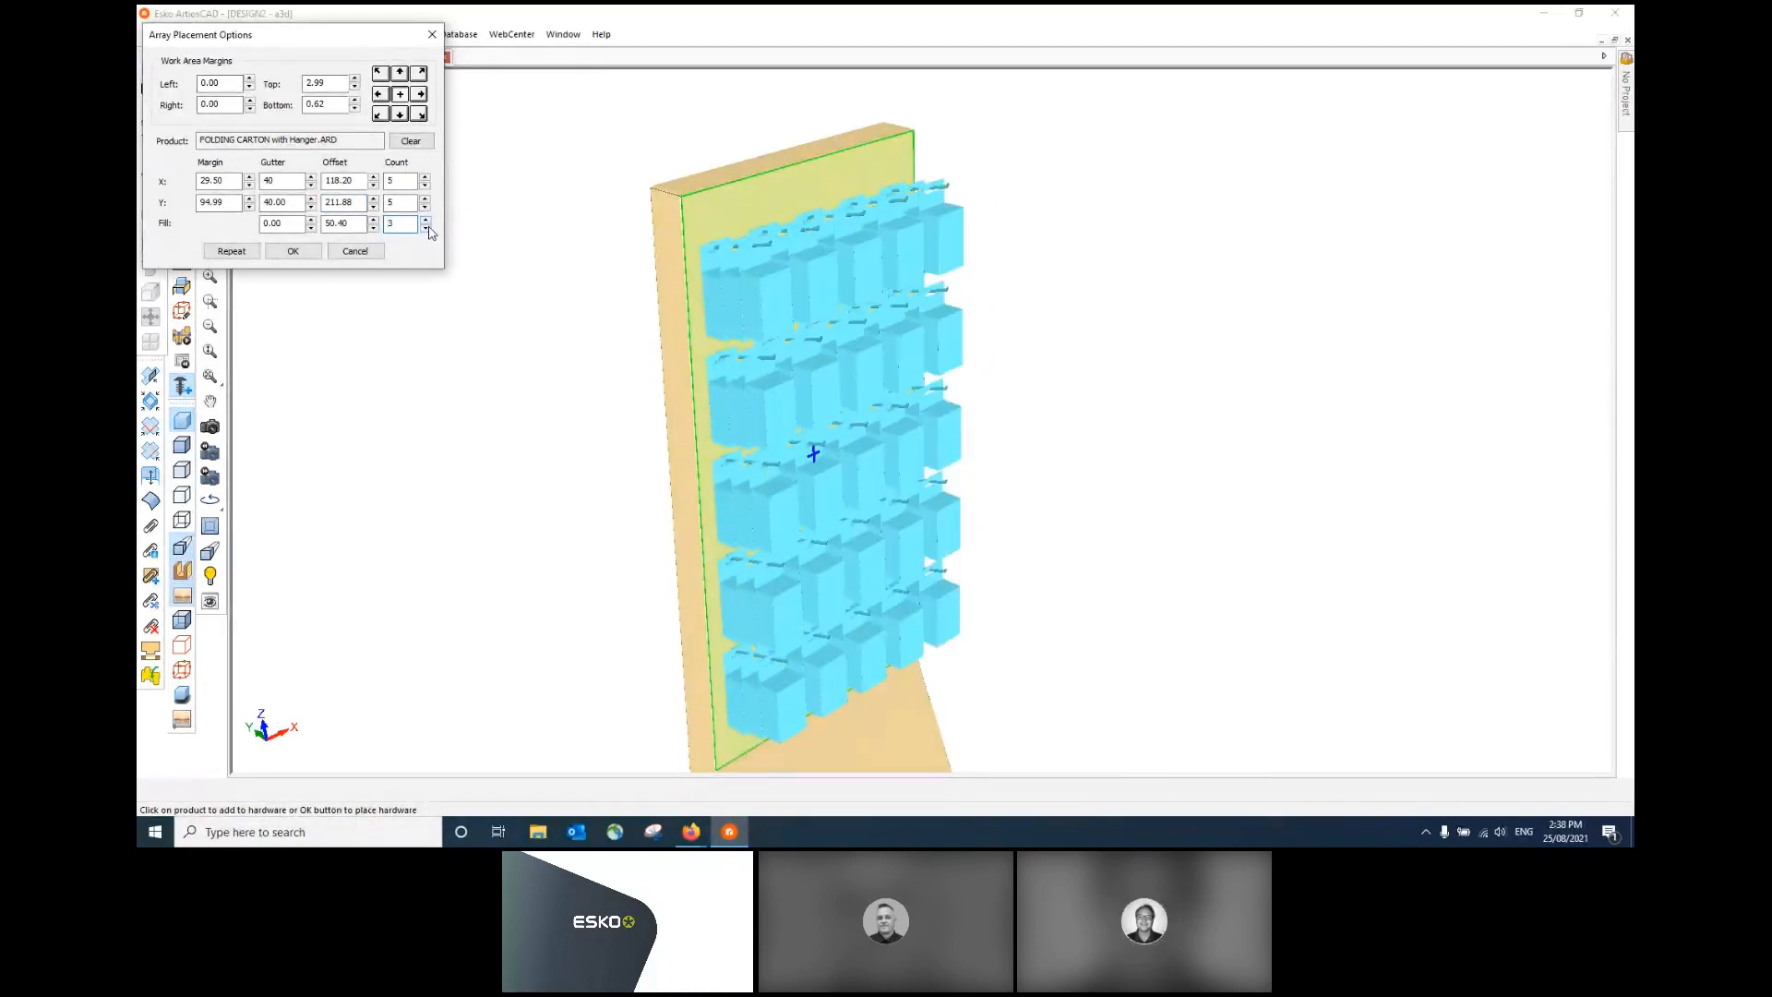
left_click(300, 252)
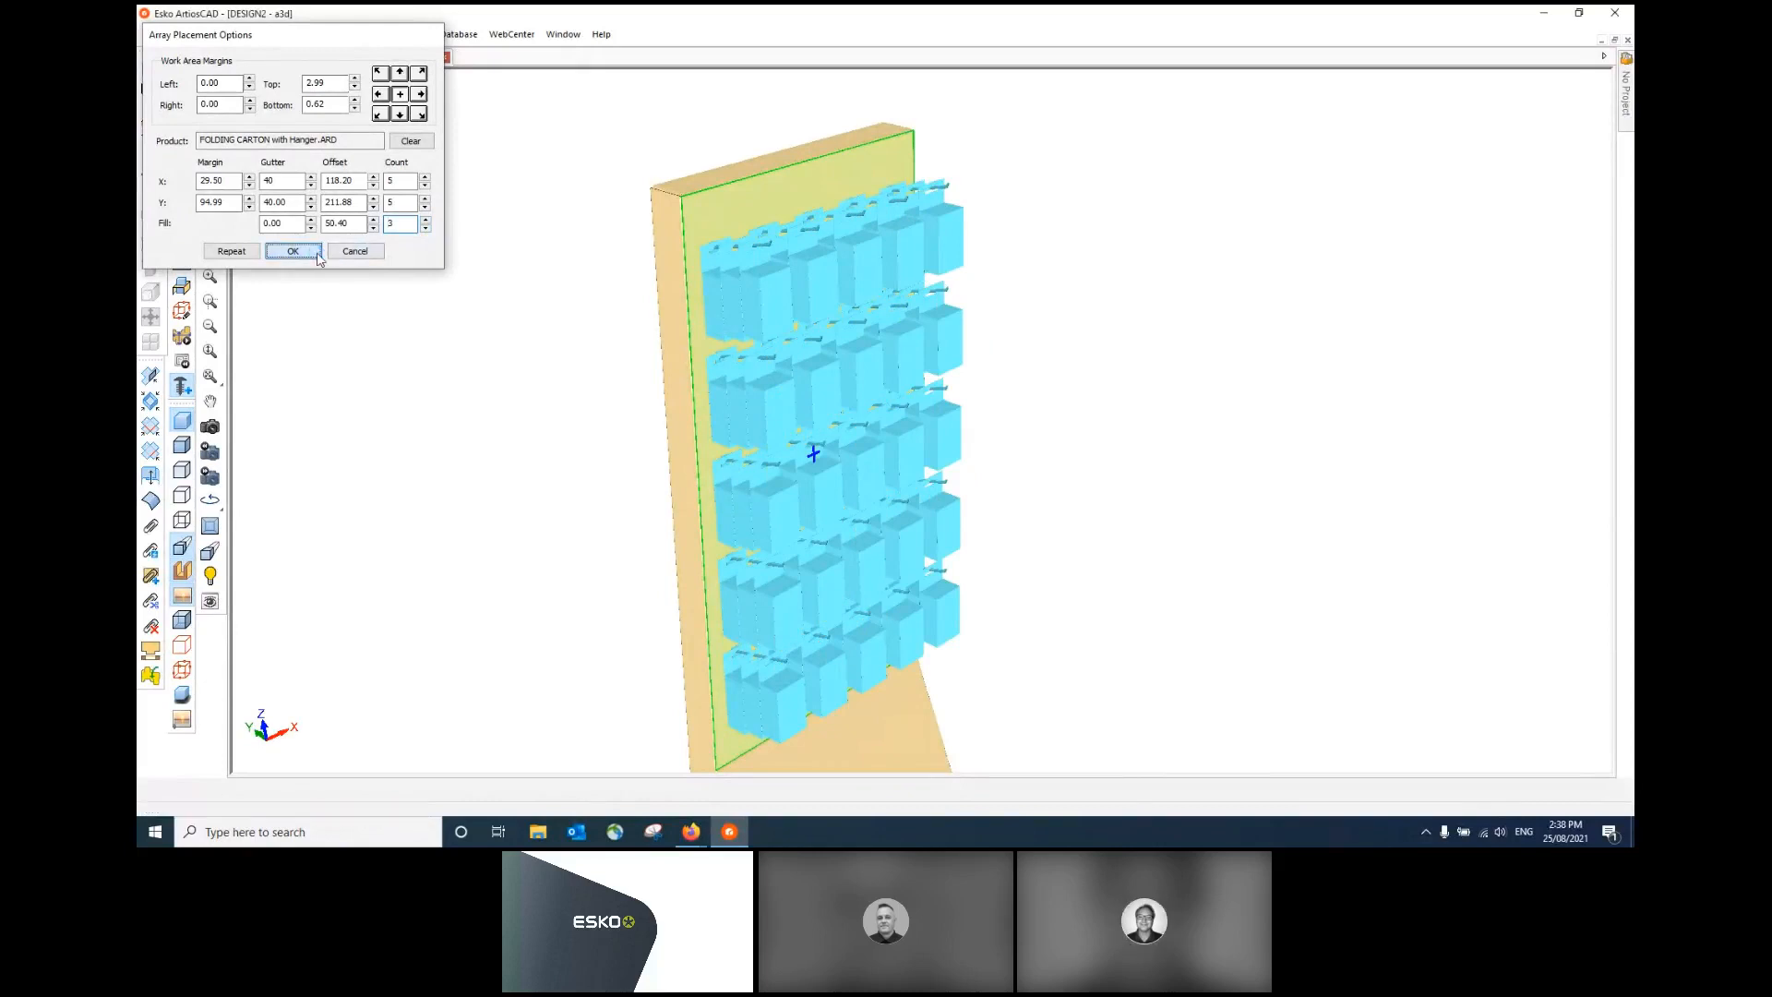
- Delete the loose hanger carton beside the base of the stand
scroll(848, 177, "down", 2)
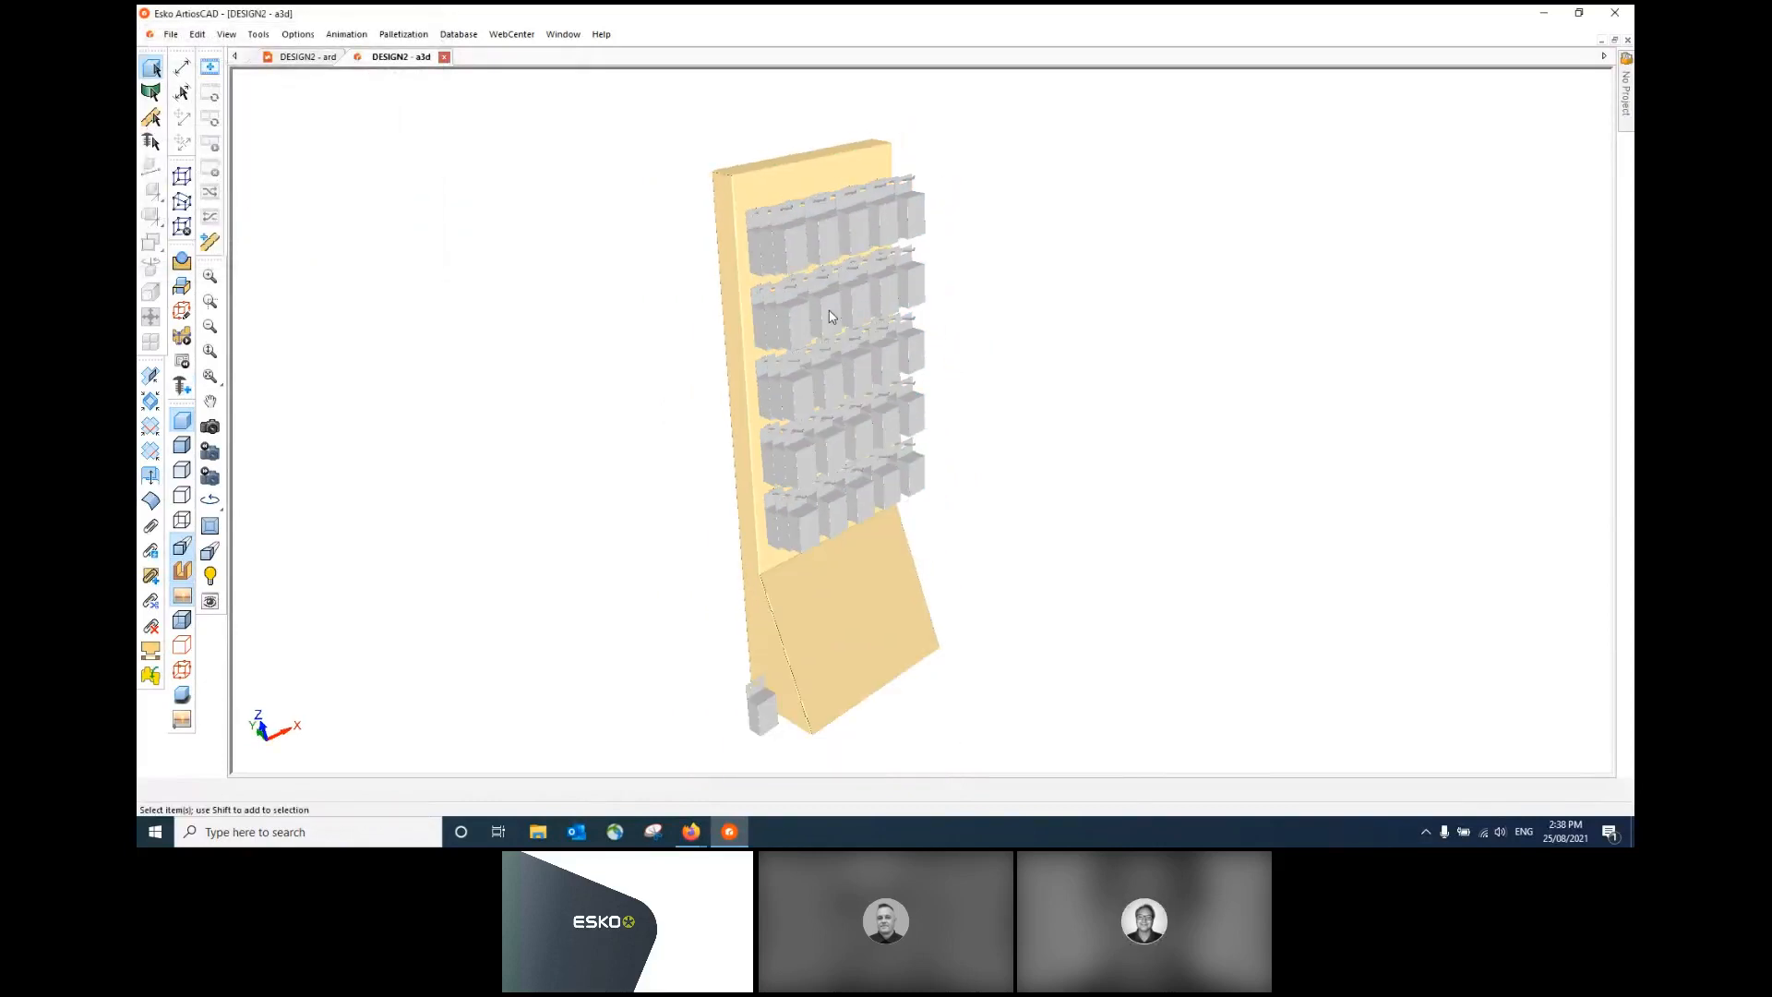
scroll(838, 283, "up", 1)
scroll(838, 282, "up", 1)
scroll(838, 282, "down", 1)
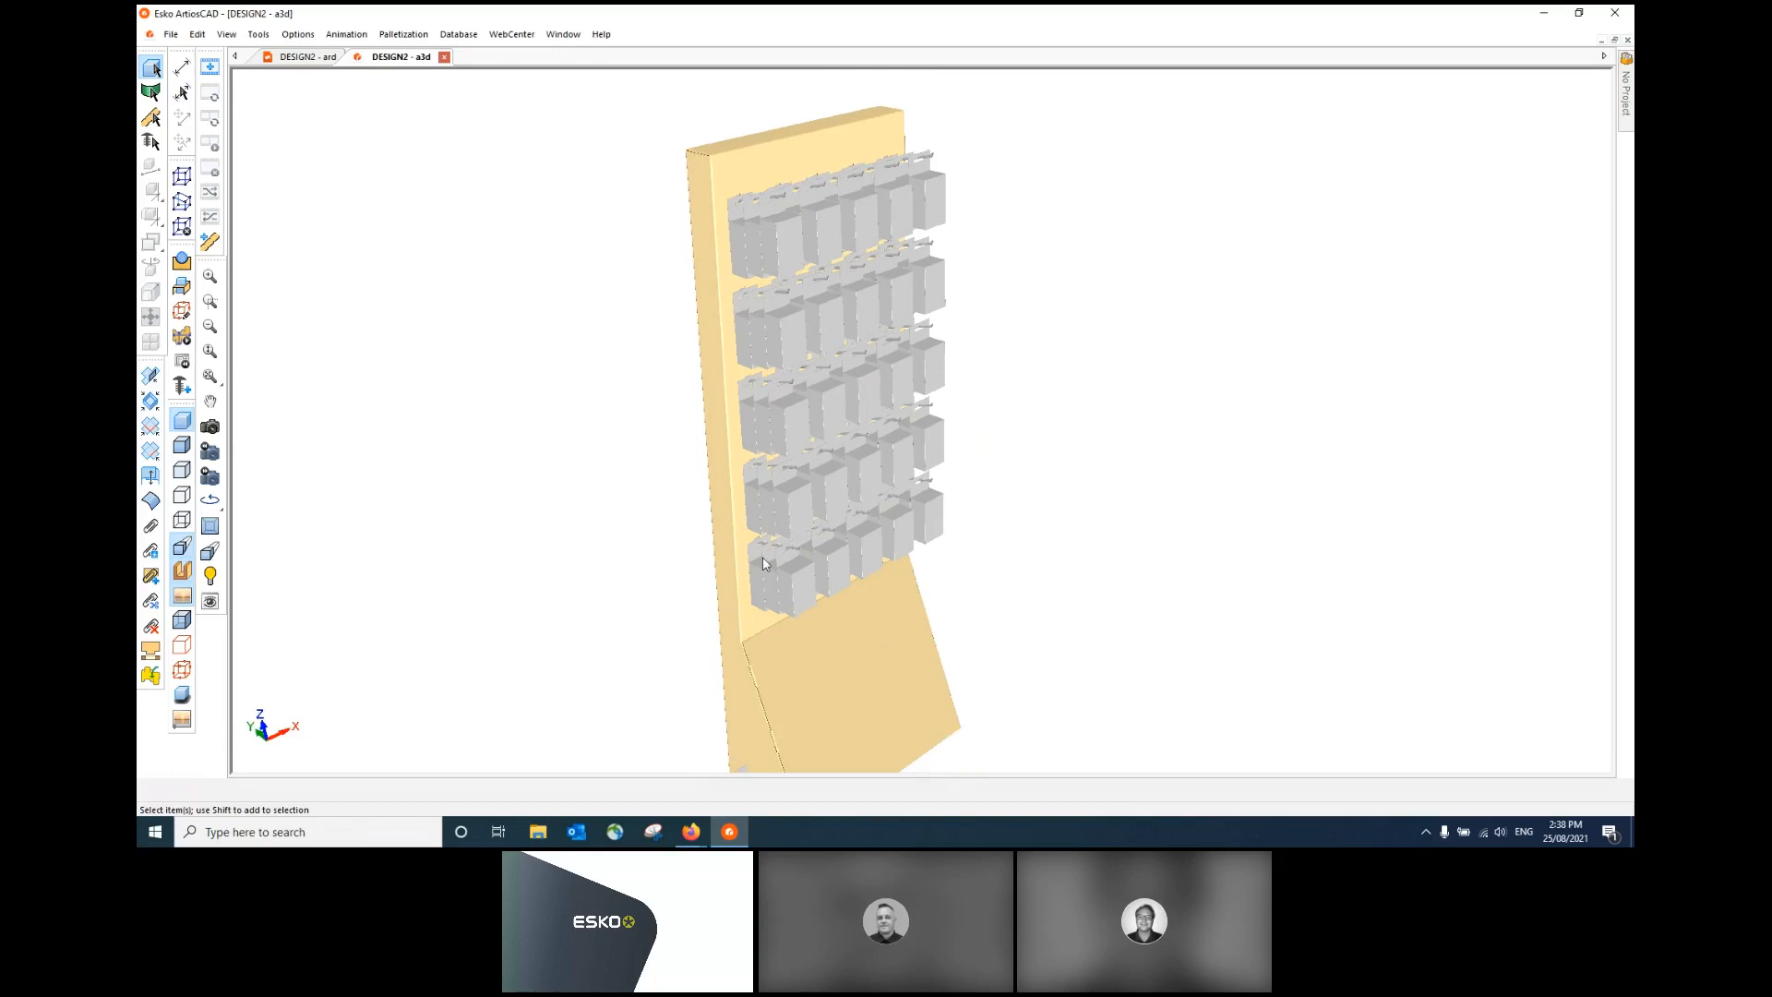
scroll(764, 388, "down", 1)
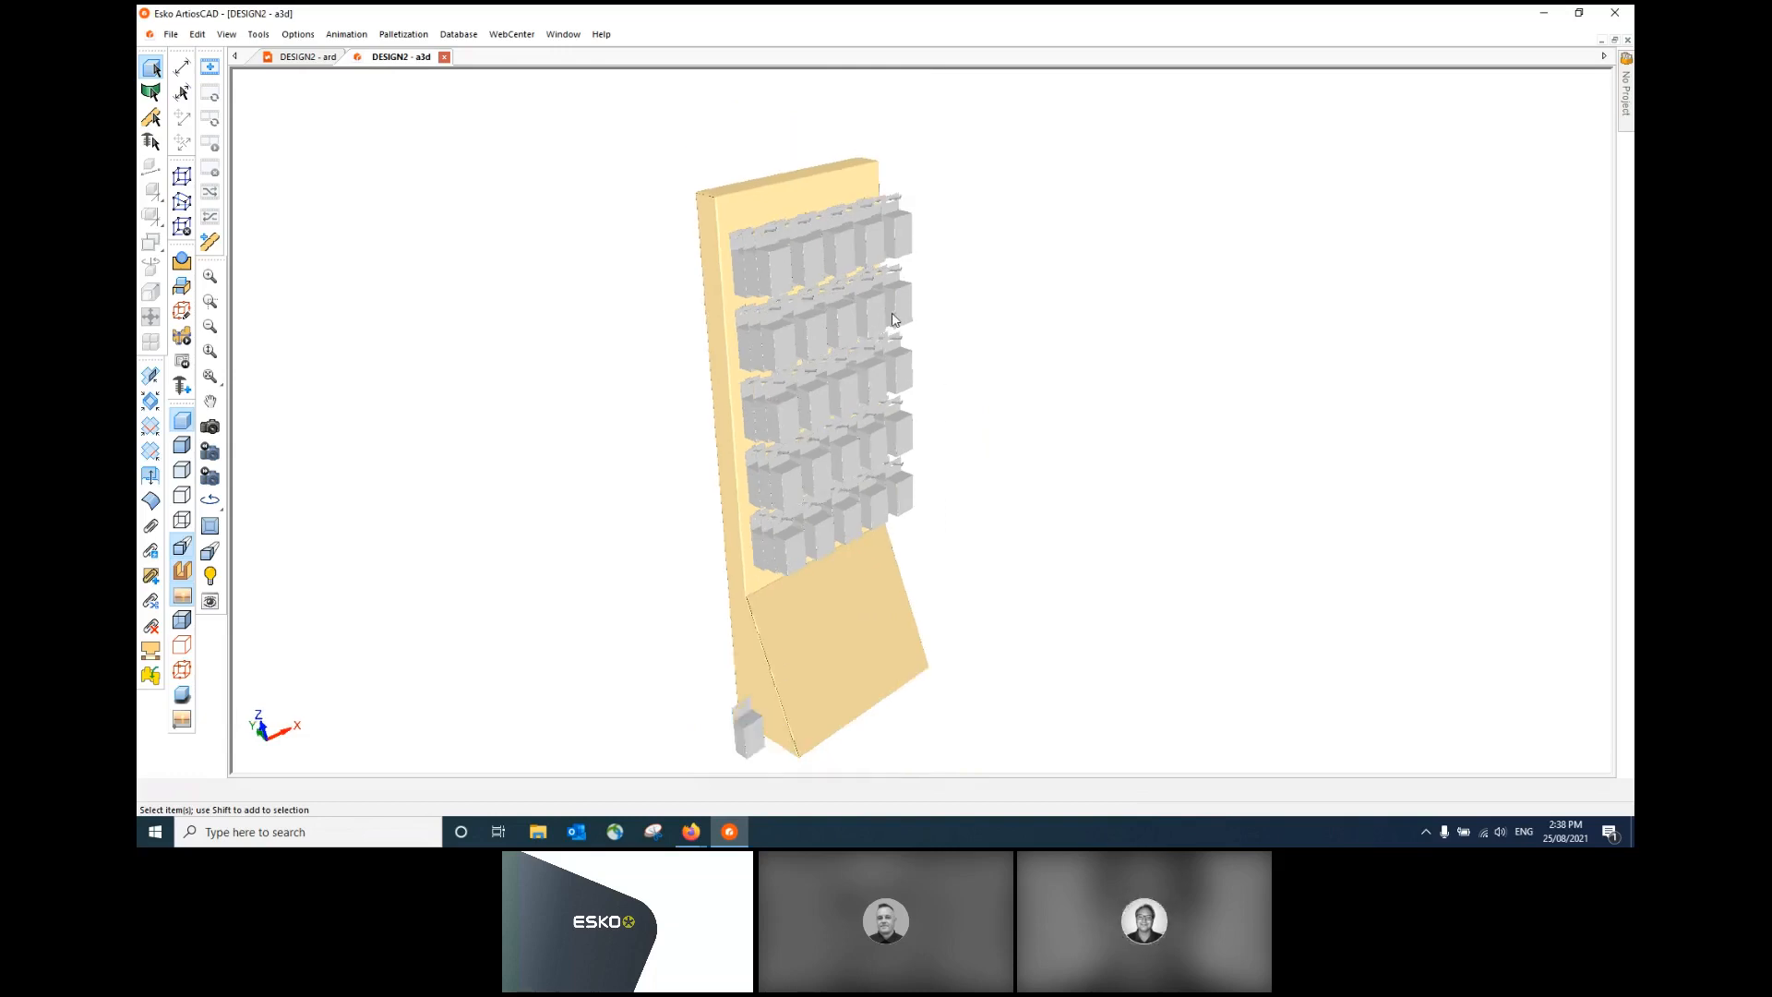
left_click(744, 734)
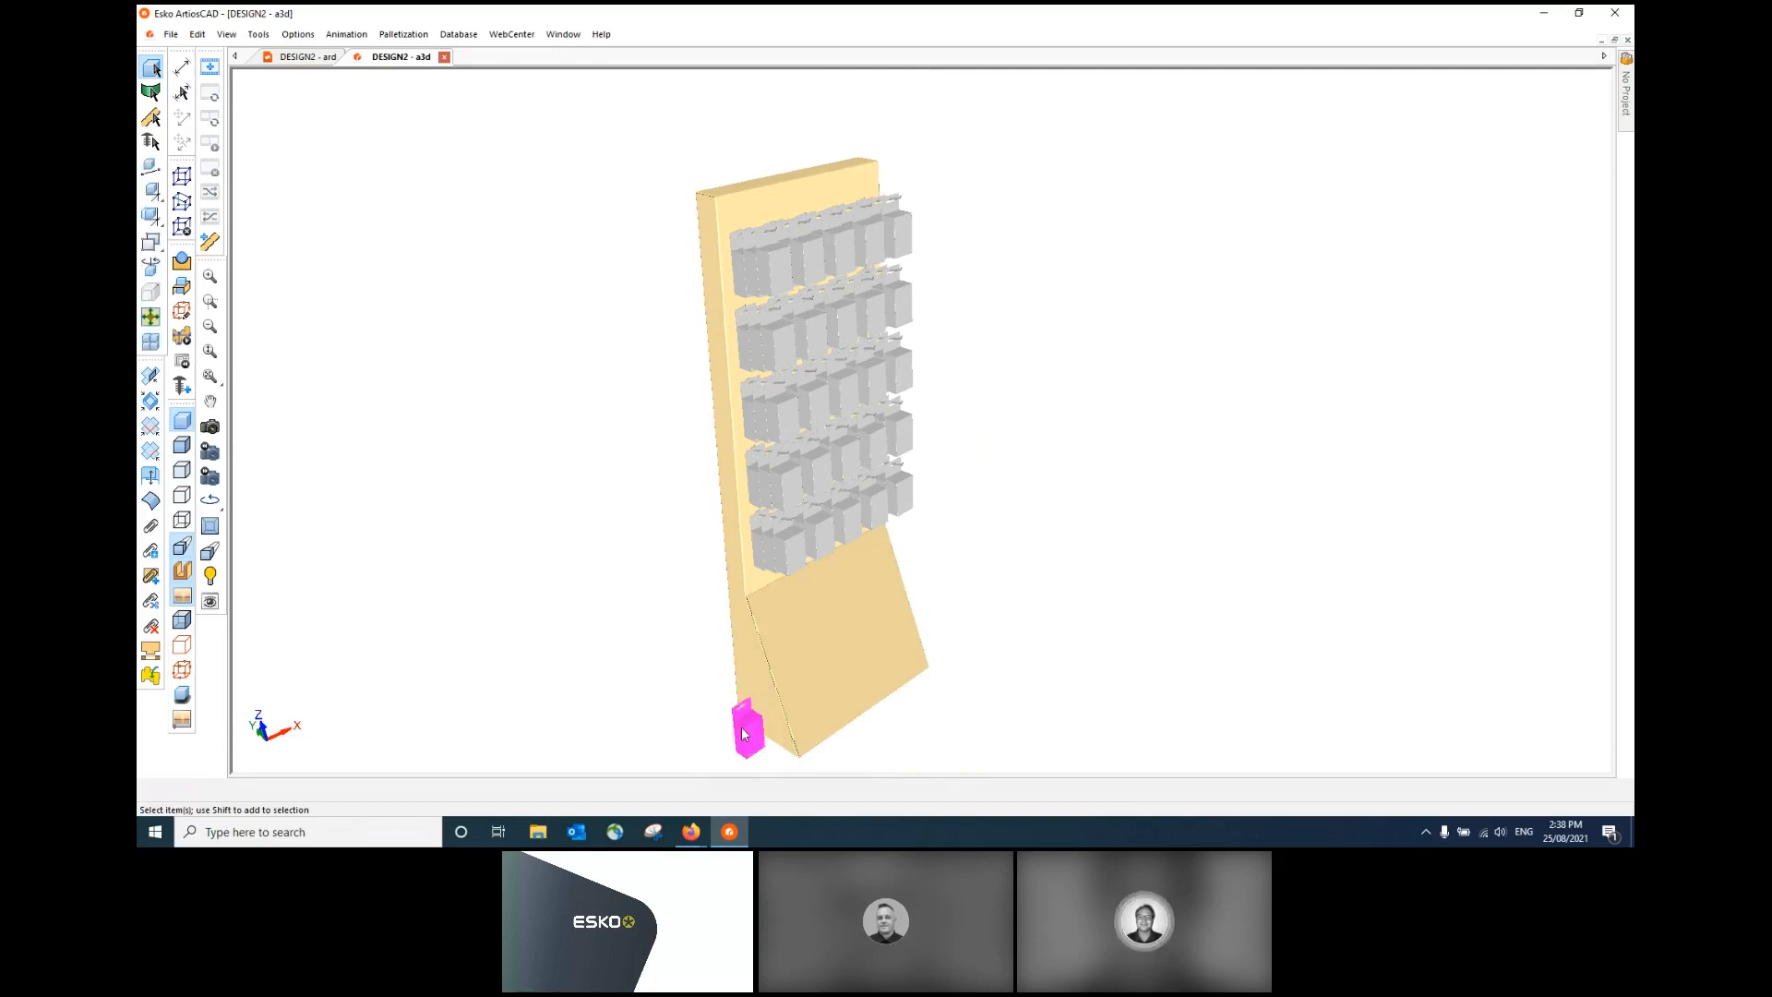
key("Delete")
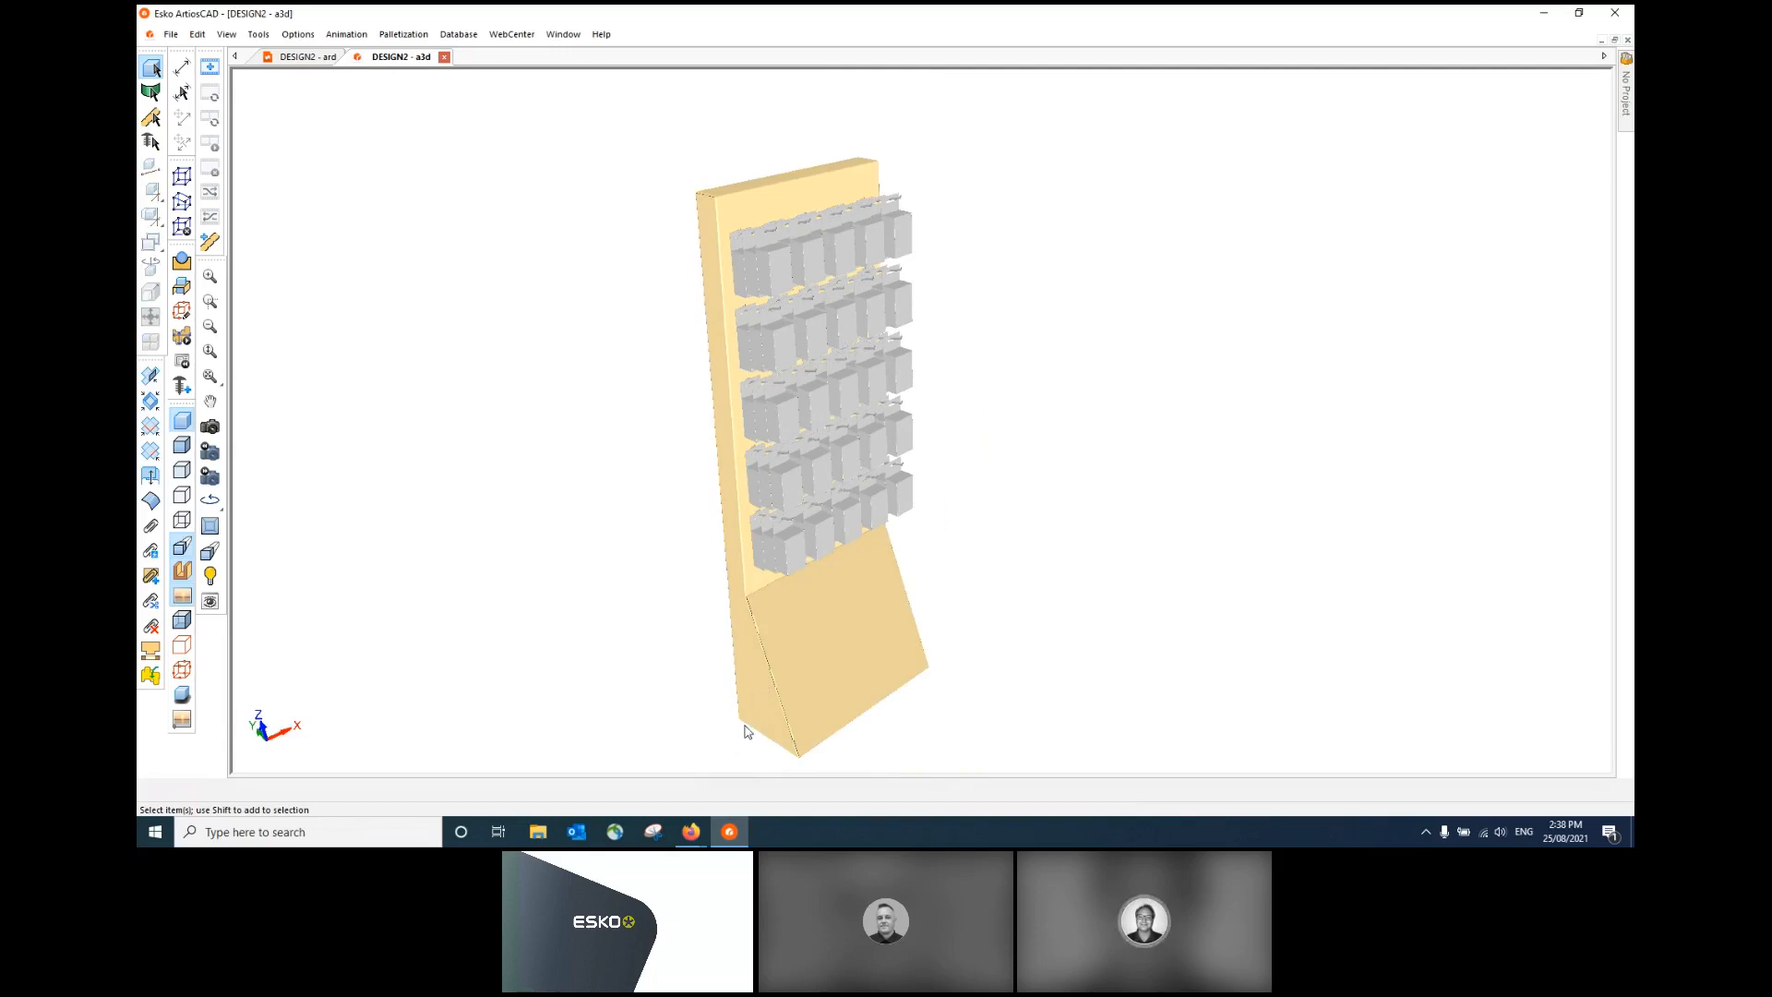
left_click(171, 34)
mouse_move(281, 411)
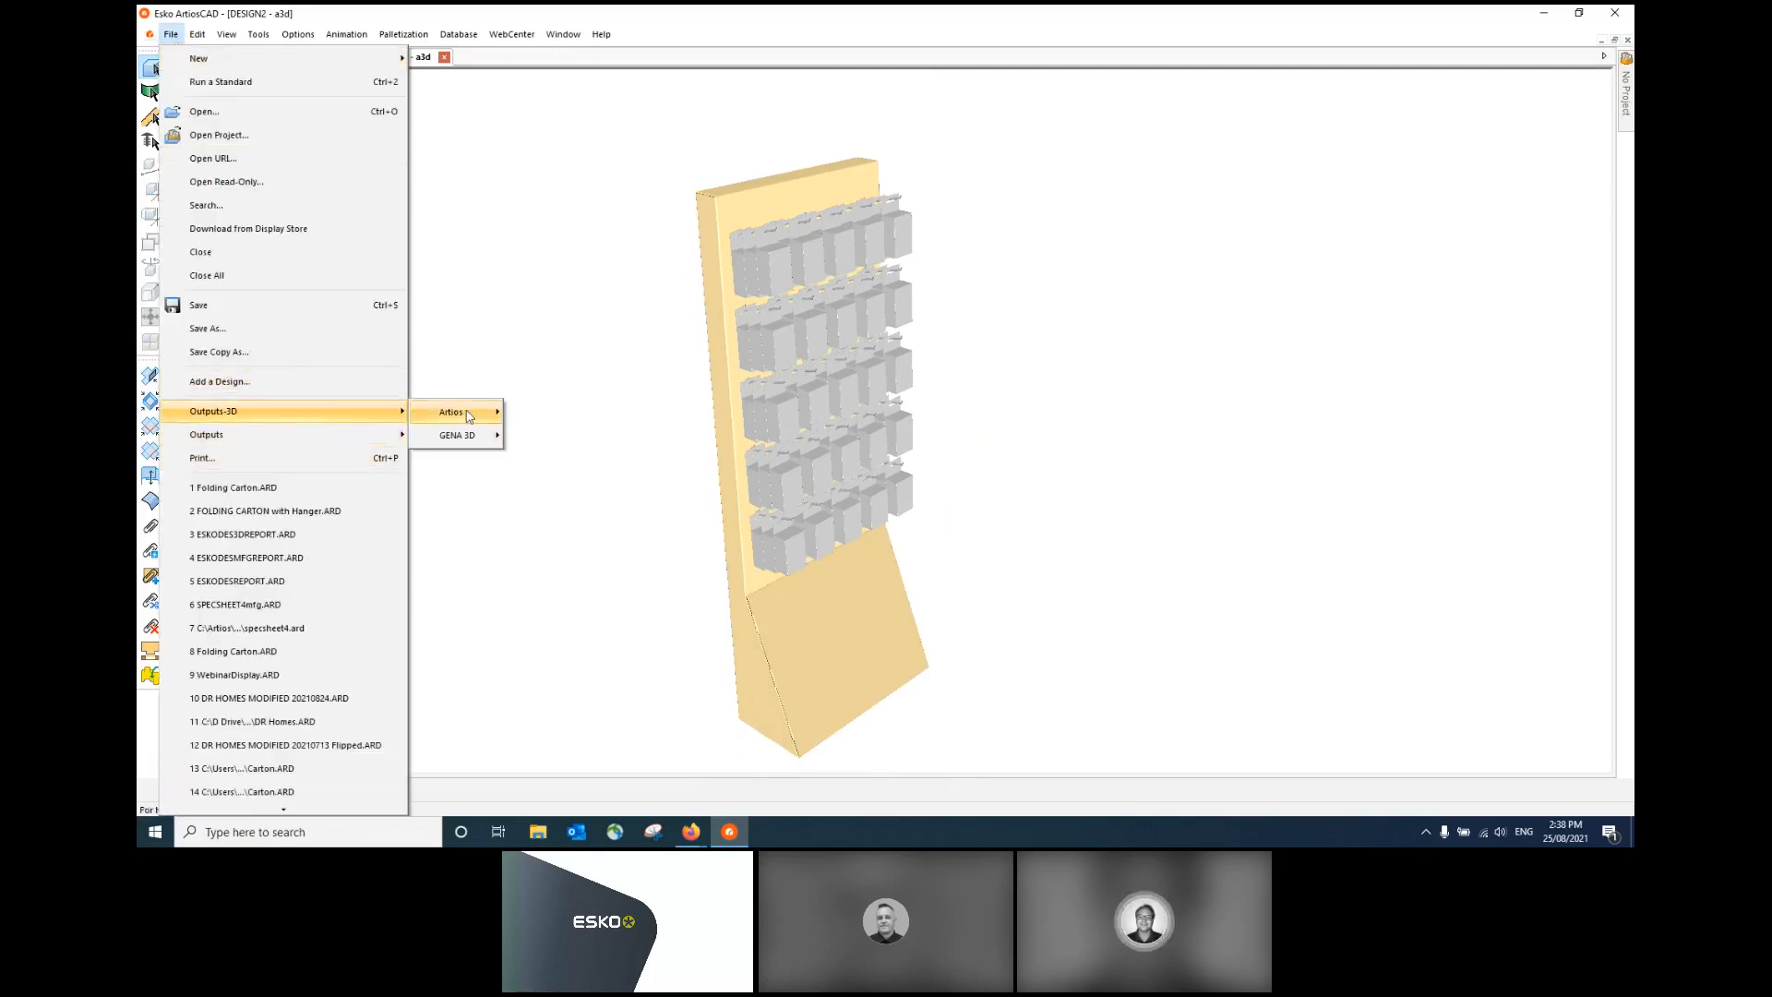
mouse_move(479, 438)
left_click(544, 438)
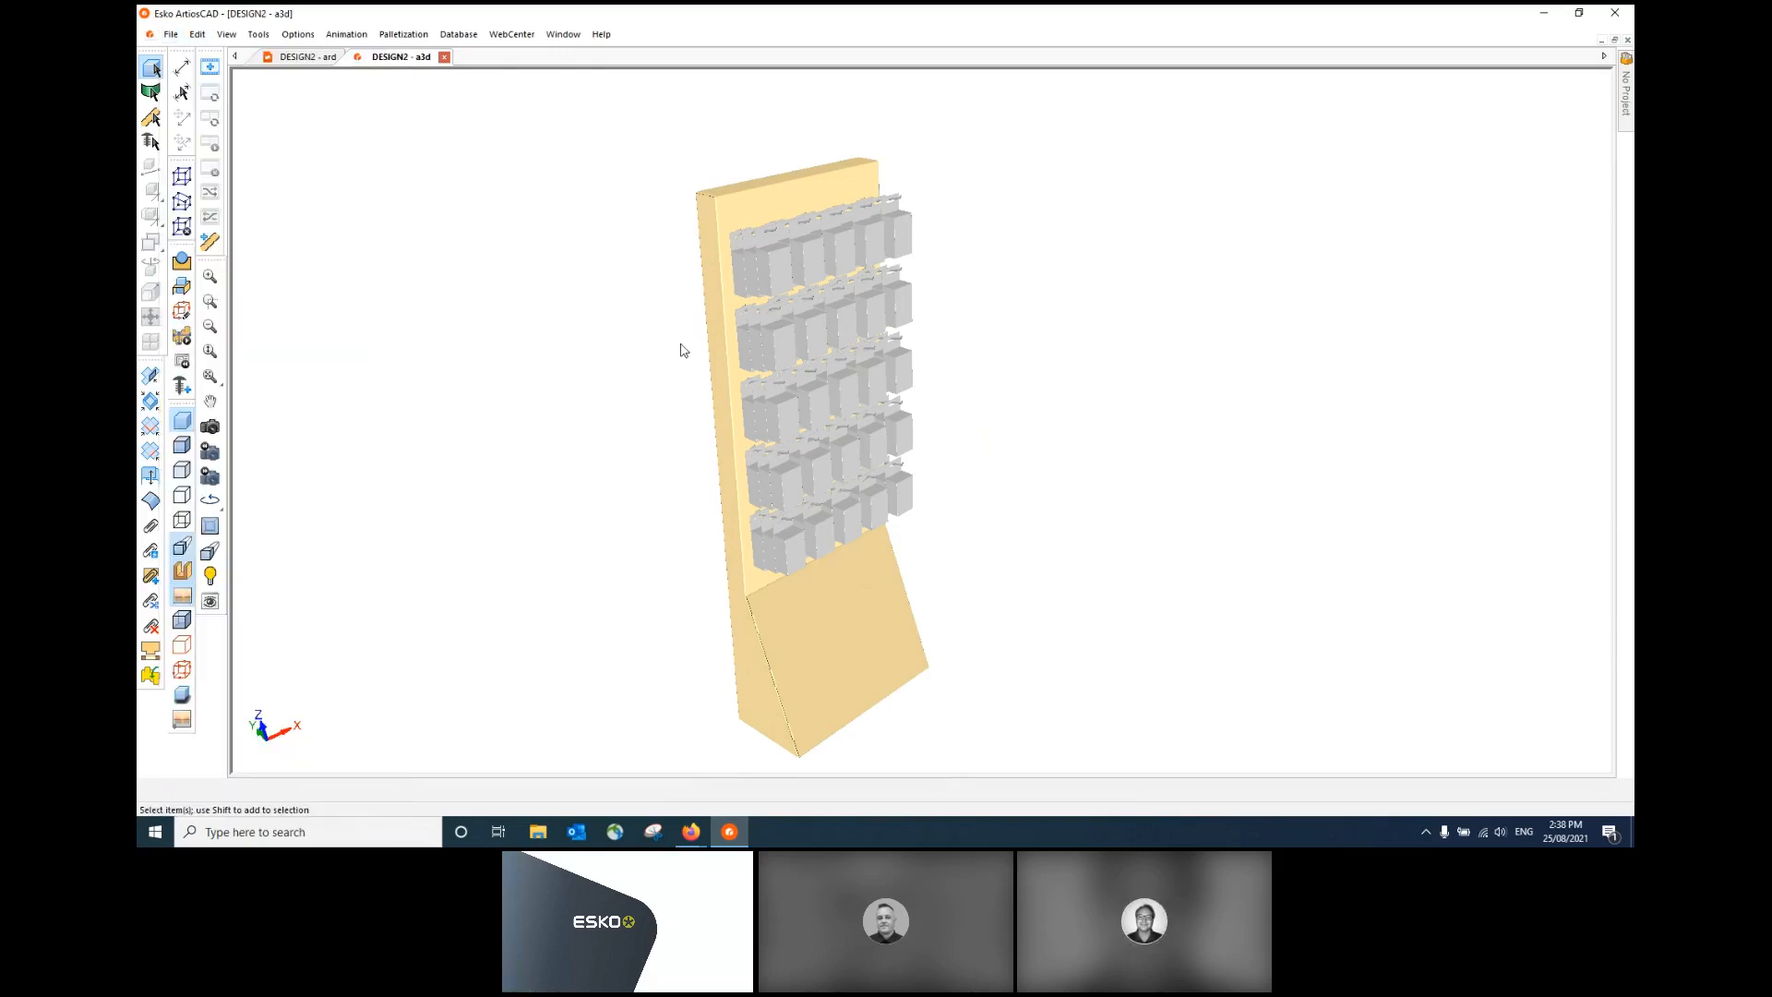
- Close the DESIGN2 3D workspace without saving and return to the flat design
left_click(444, 58)
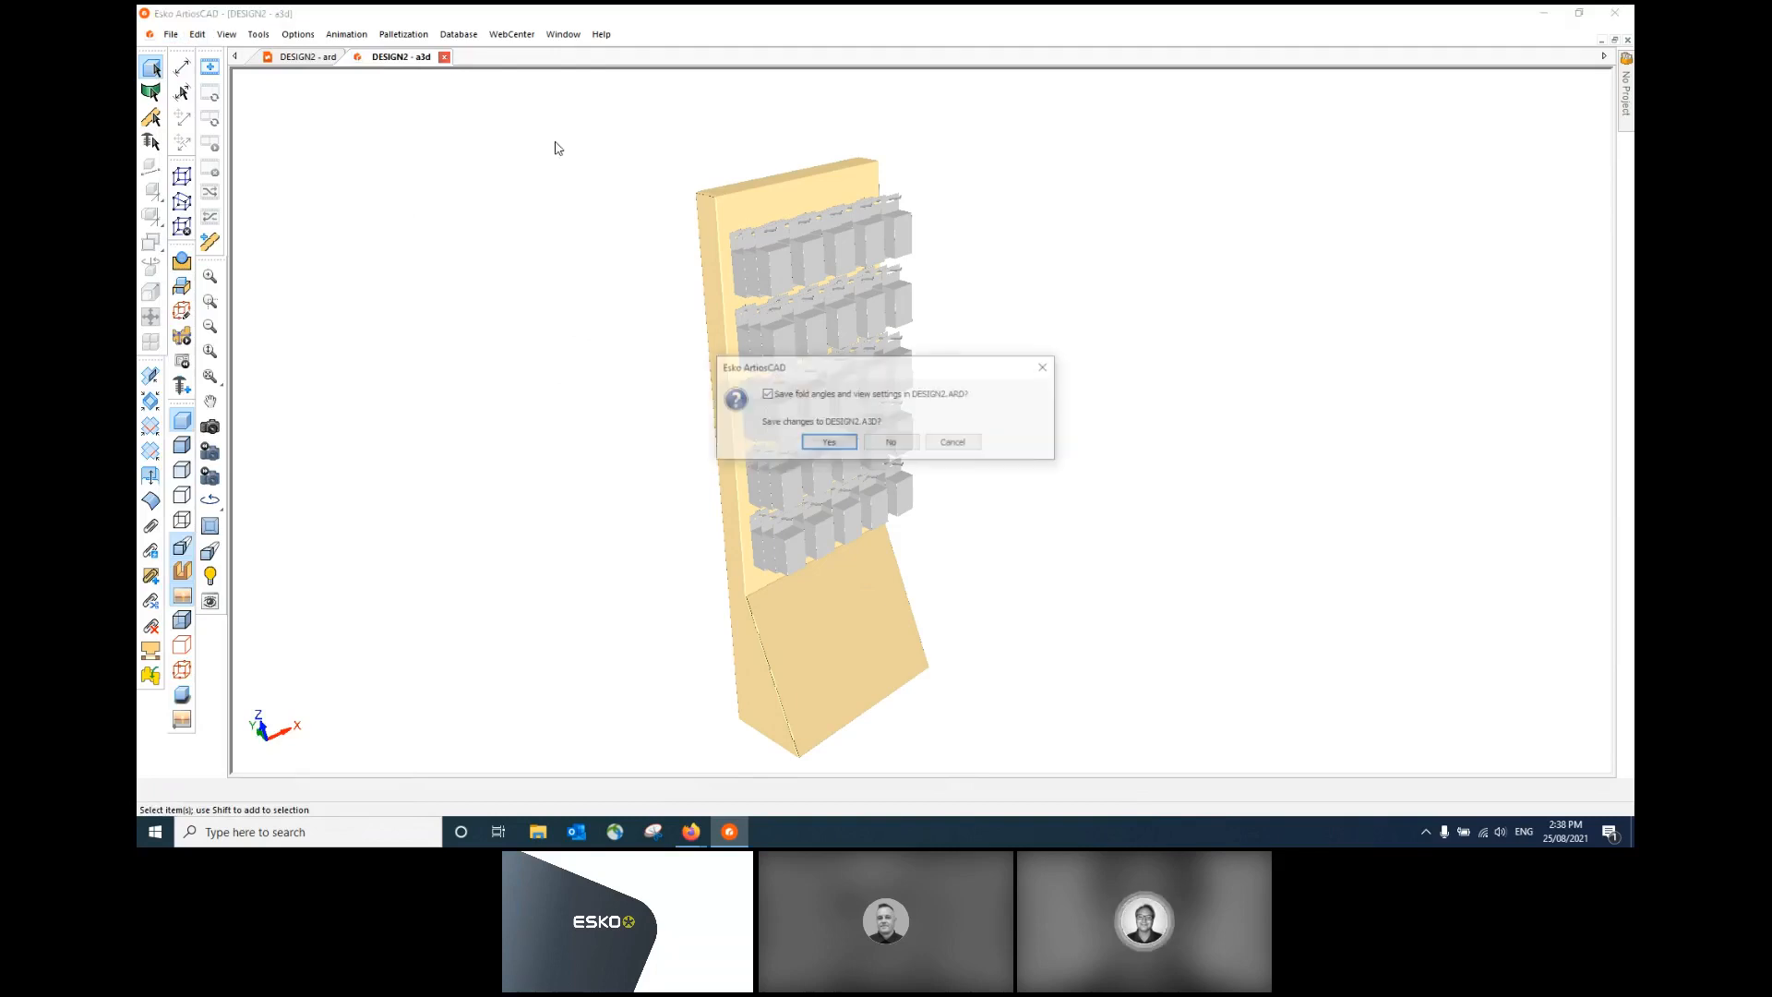
left_click(891, 443)
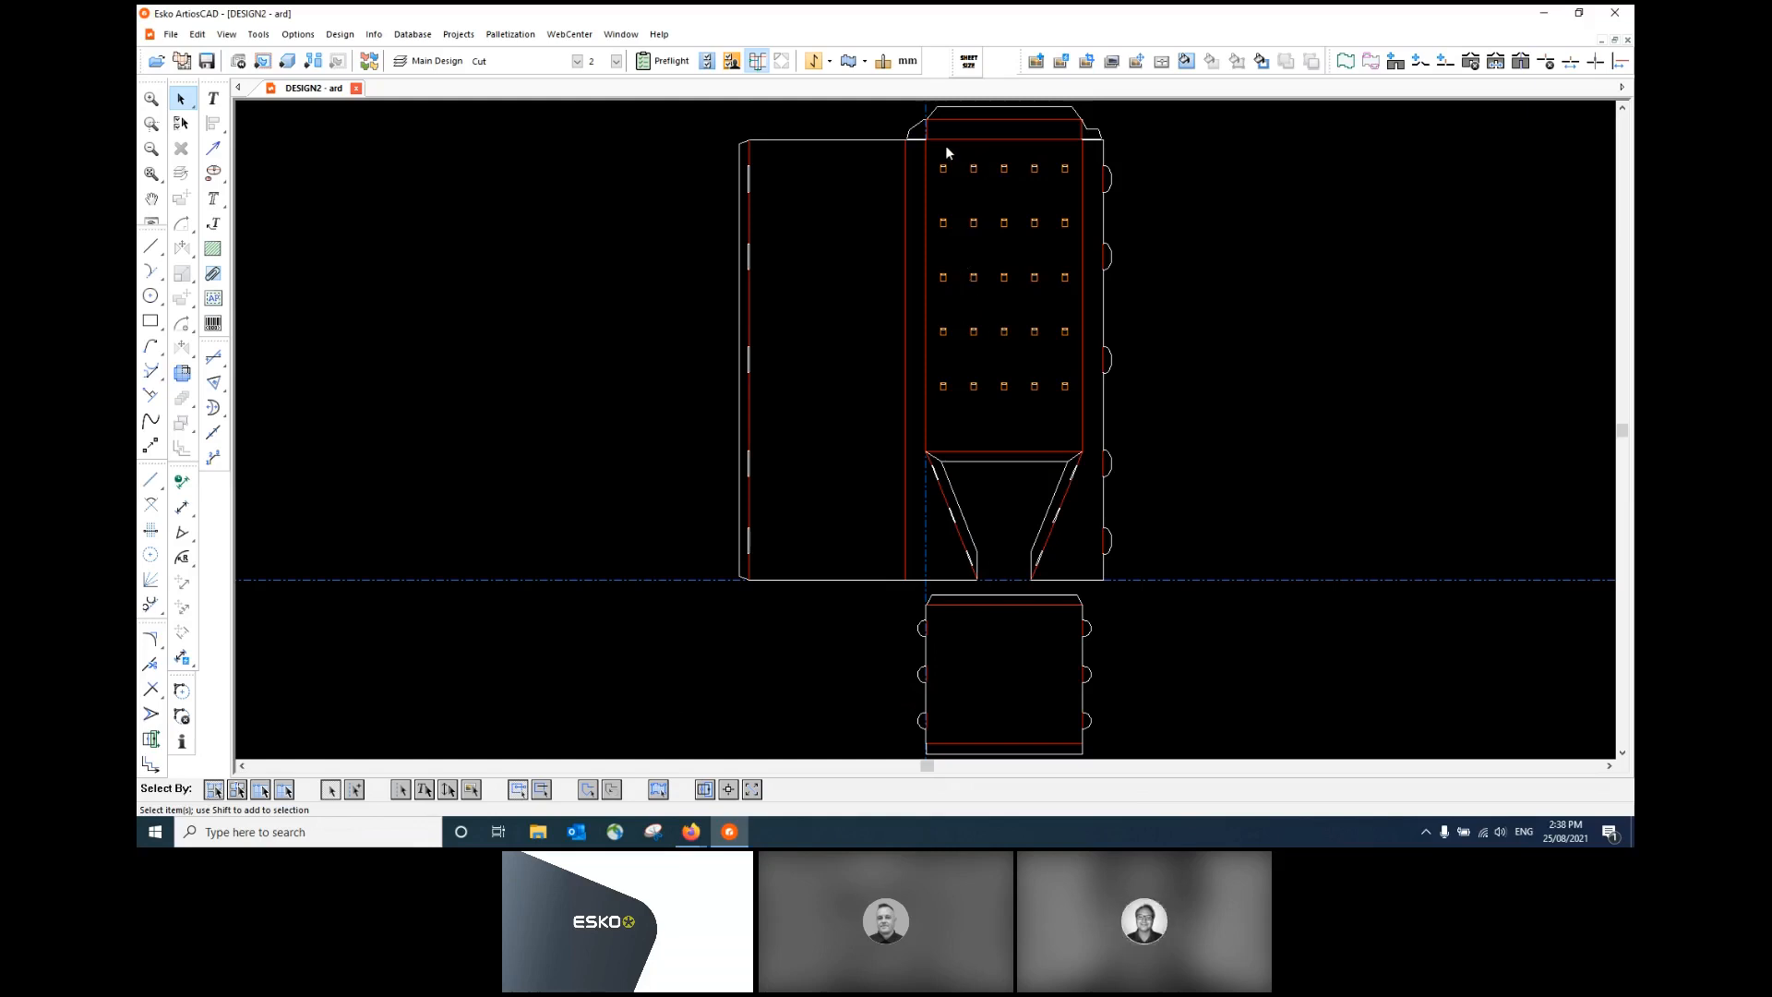
scroll(954, 434, "down", 1)
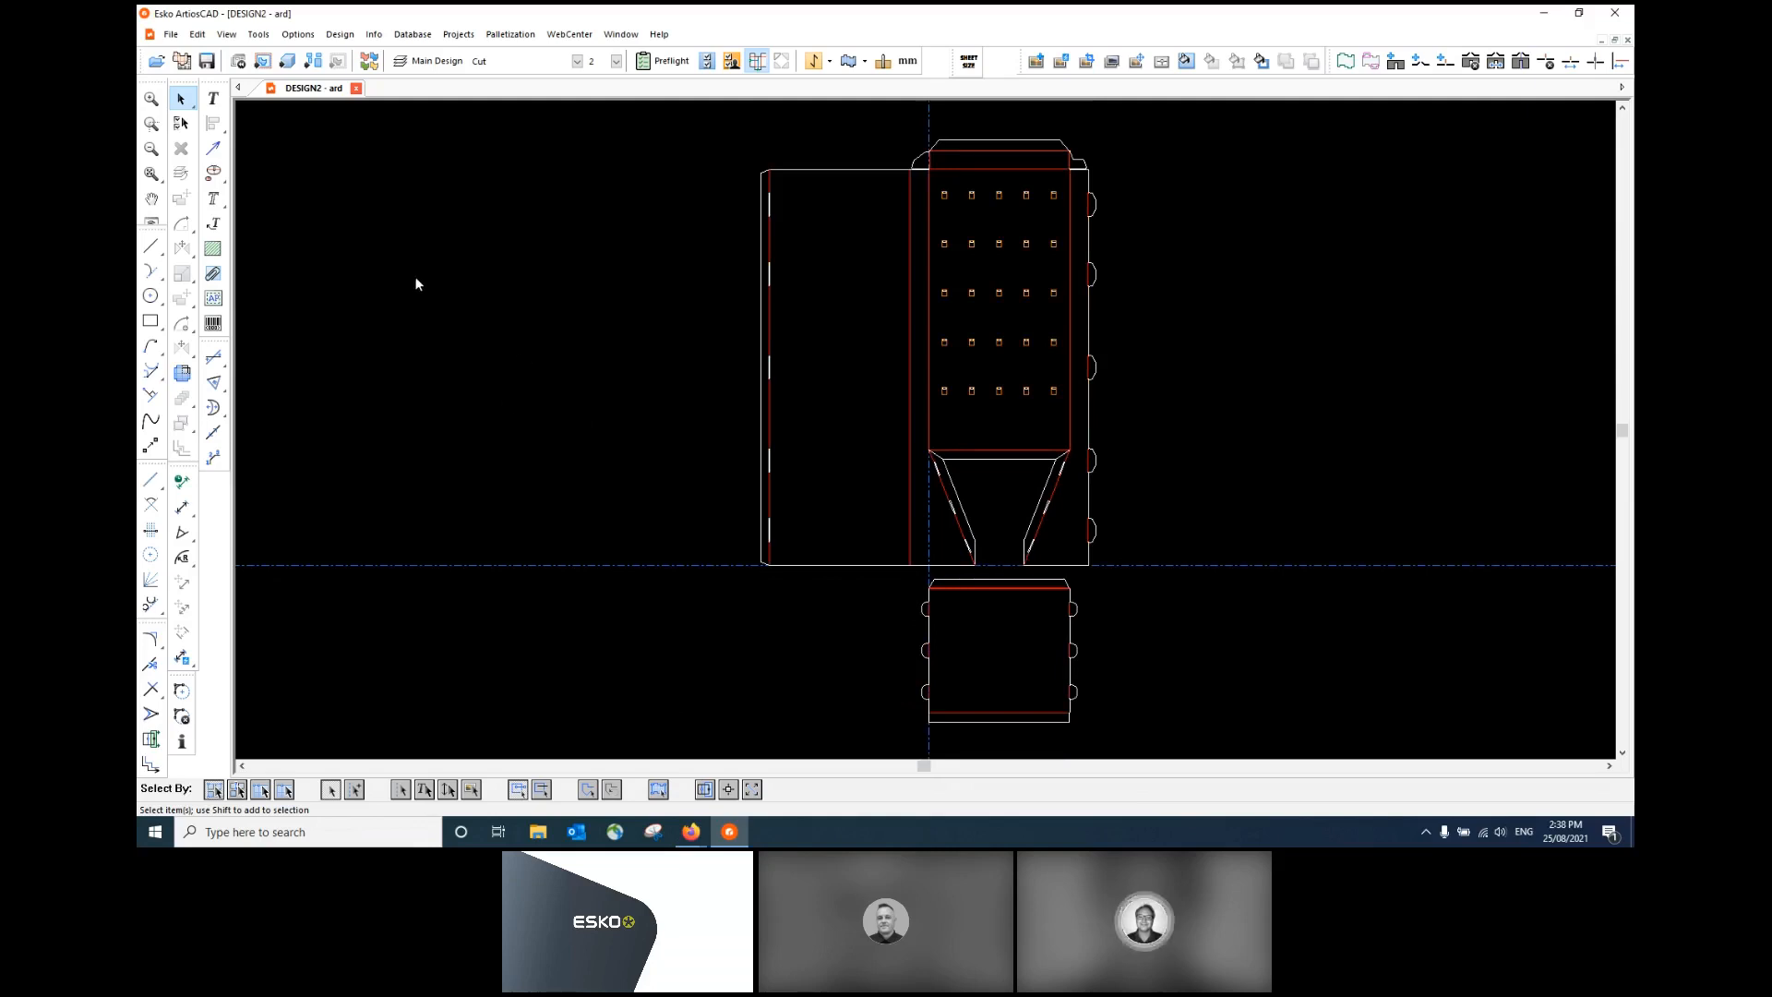
- Convert the flat stand design to a canvas and spread Part 1, Part 2 and the hook hardware side by side
left_click(312, 62)
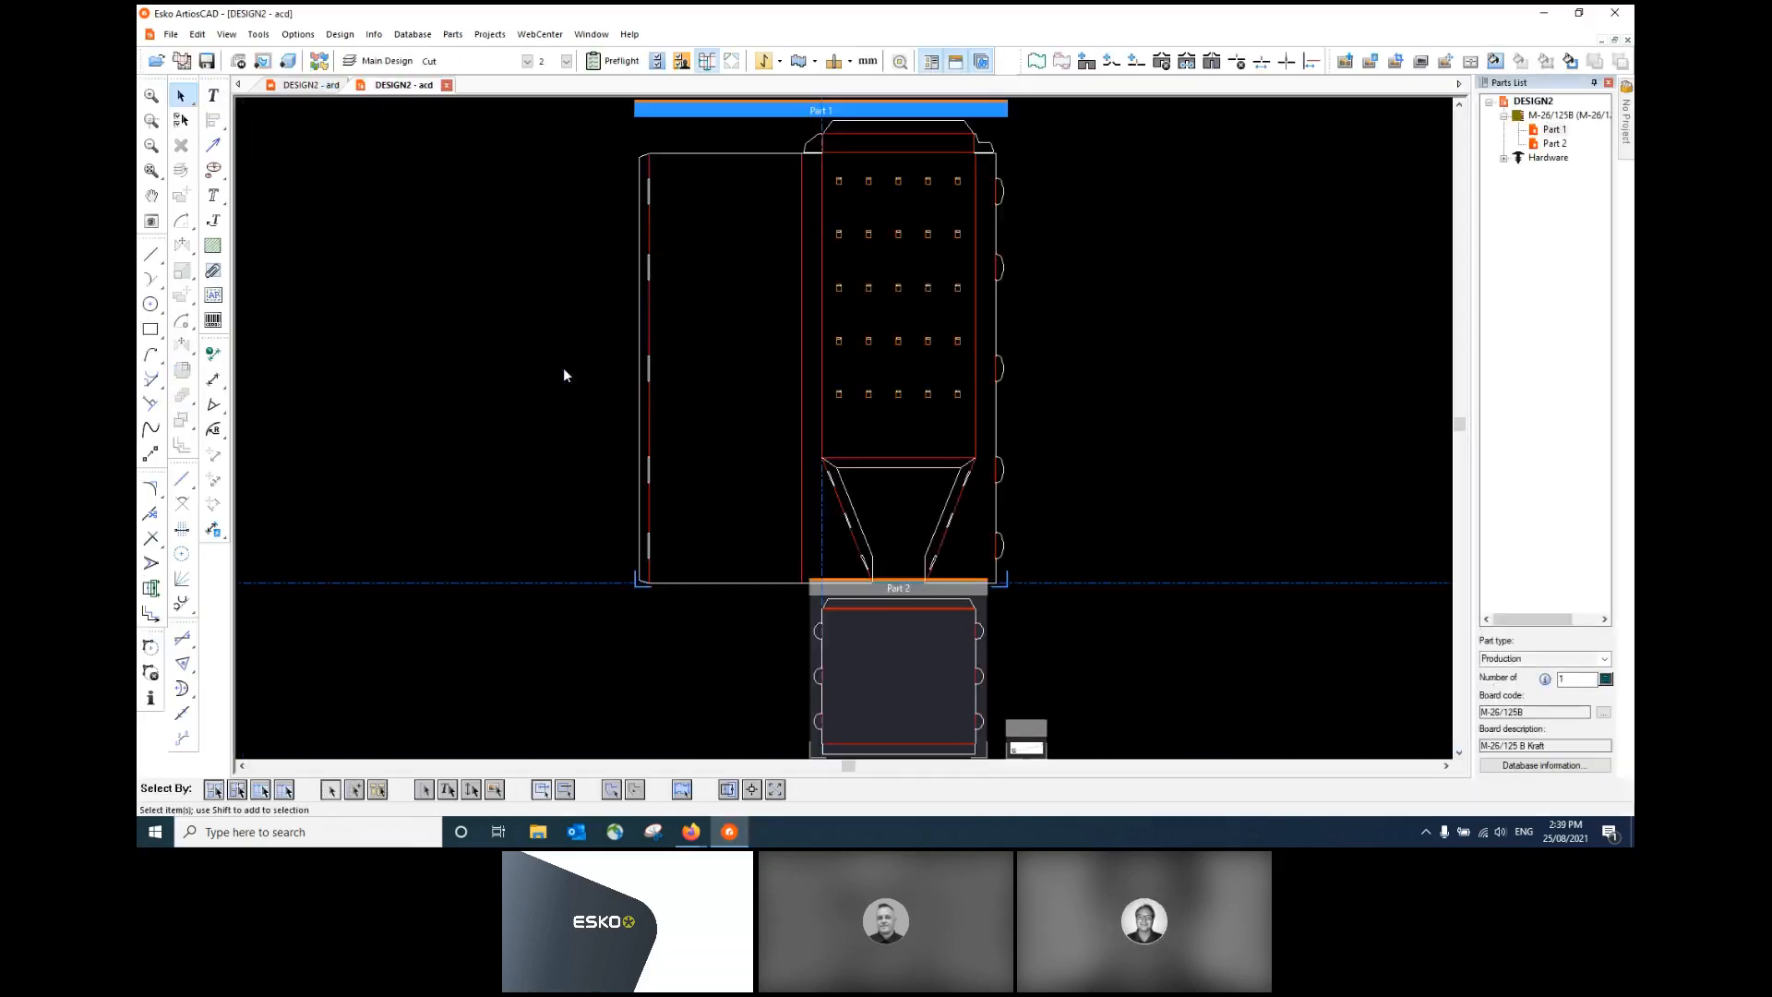
left_click(771, 114)
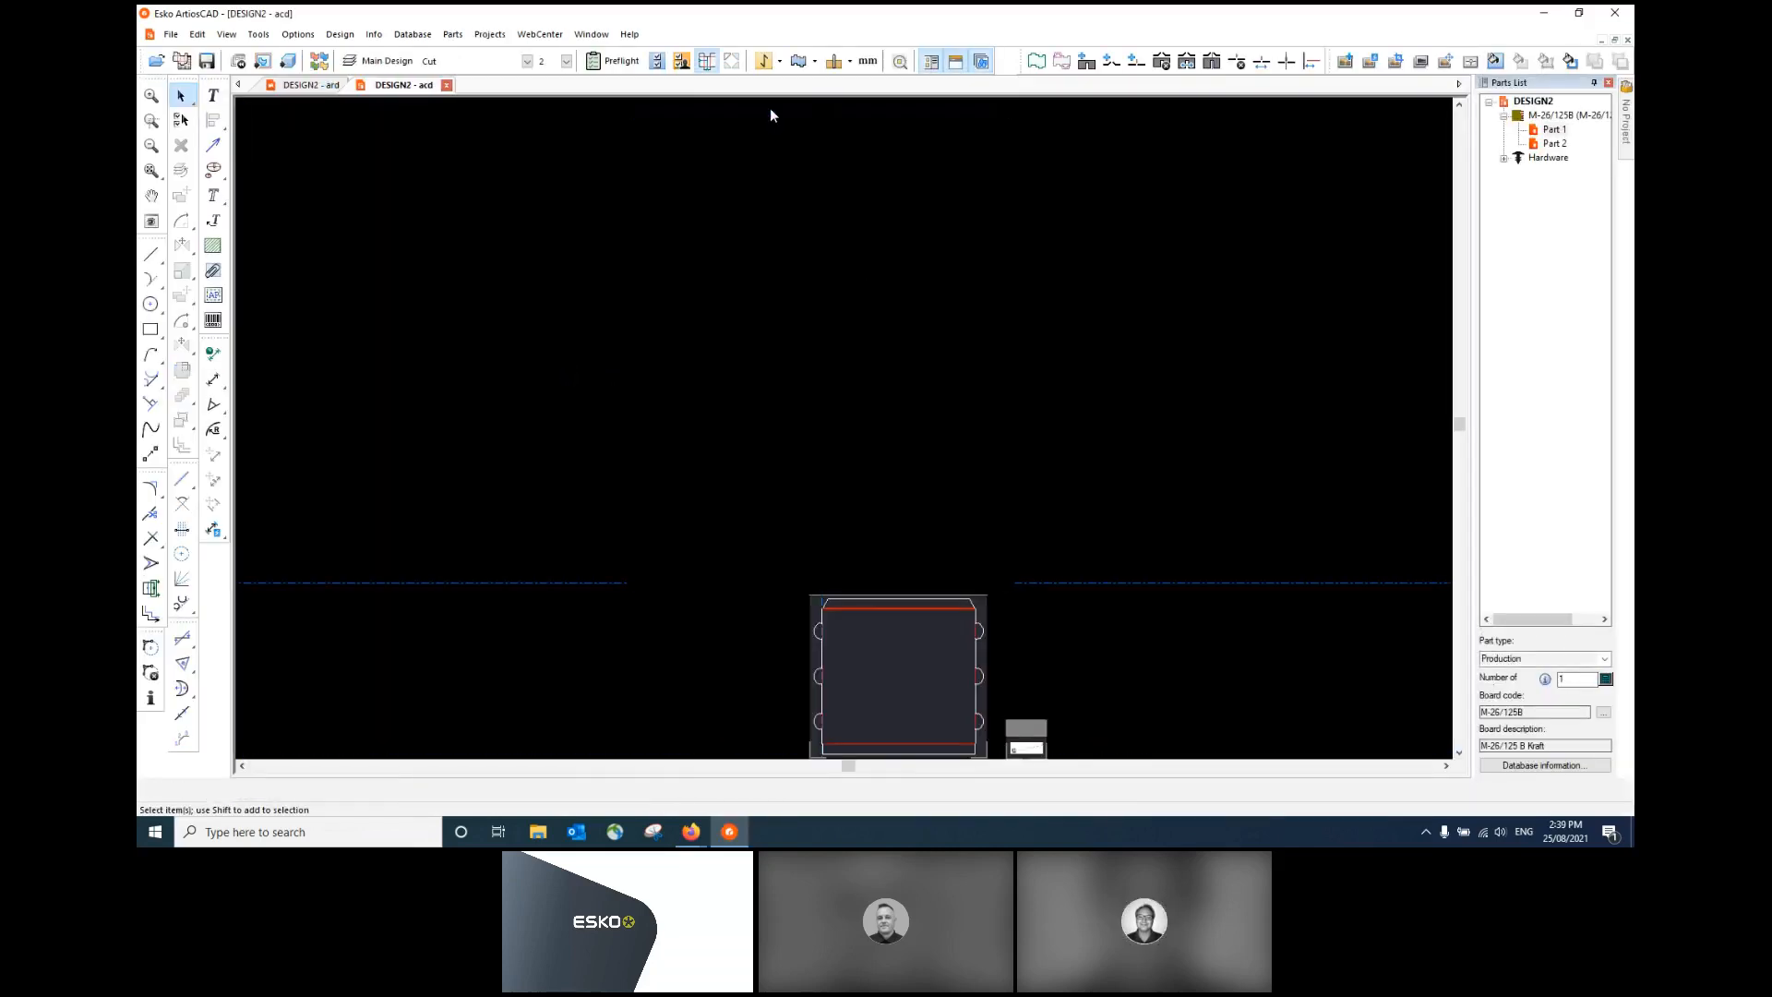
left_click_drag(771, 114, 506, 115)
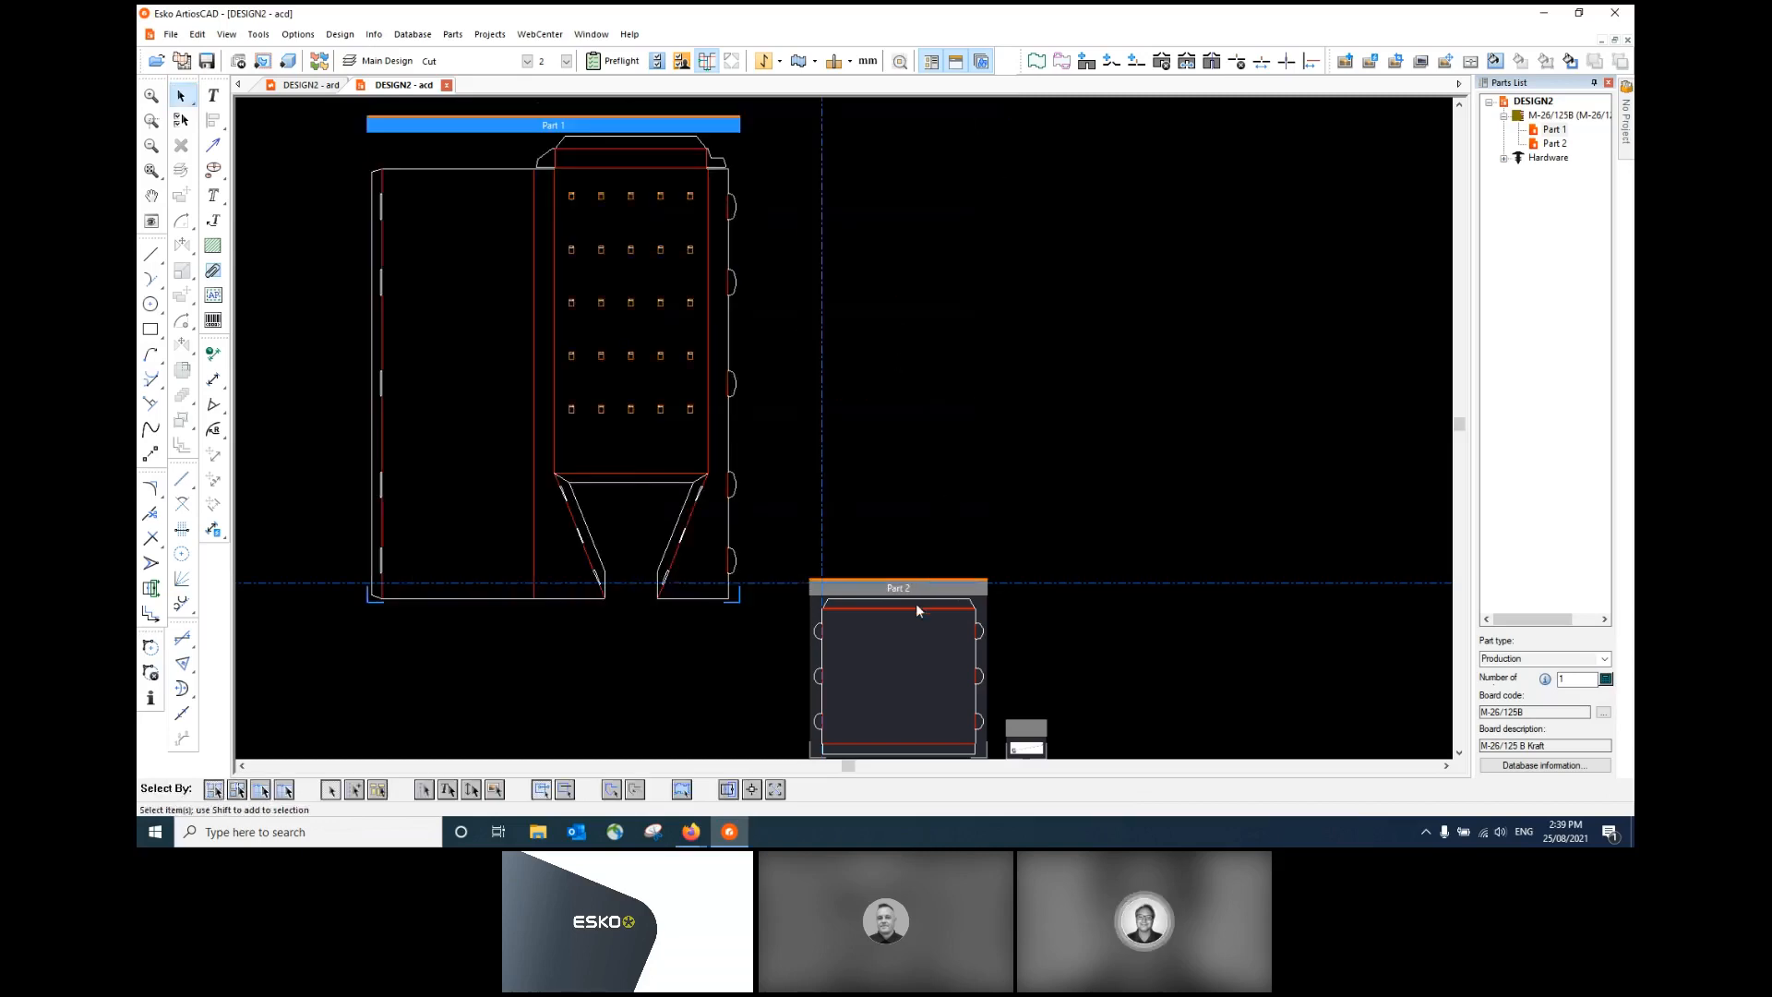
left_click_drag(922, 589, 935, 383)
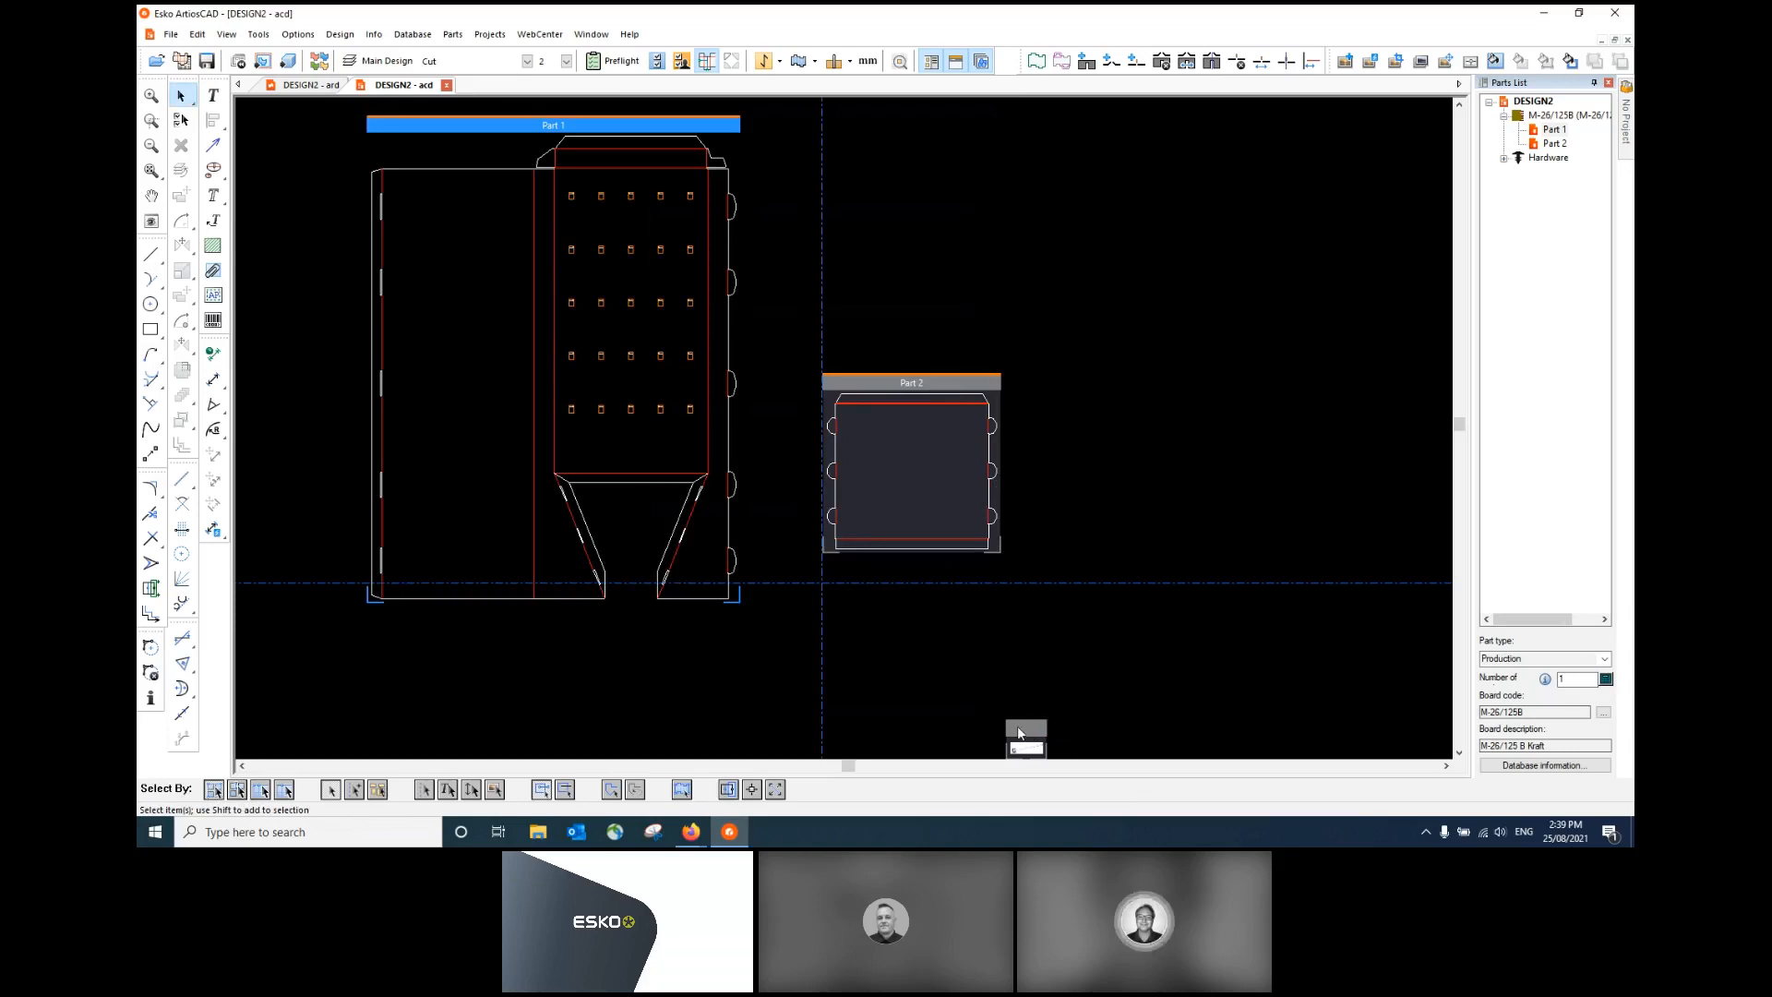
left_click_drag(1019, 733, 1091, 546)
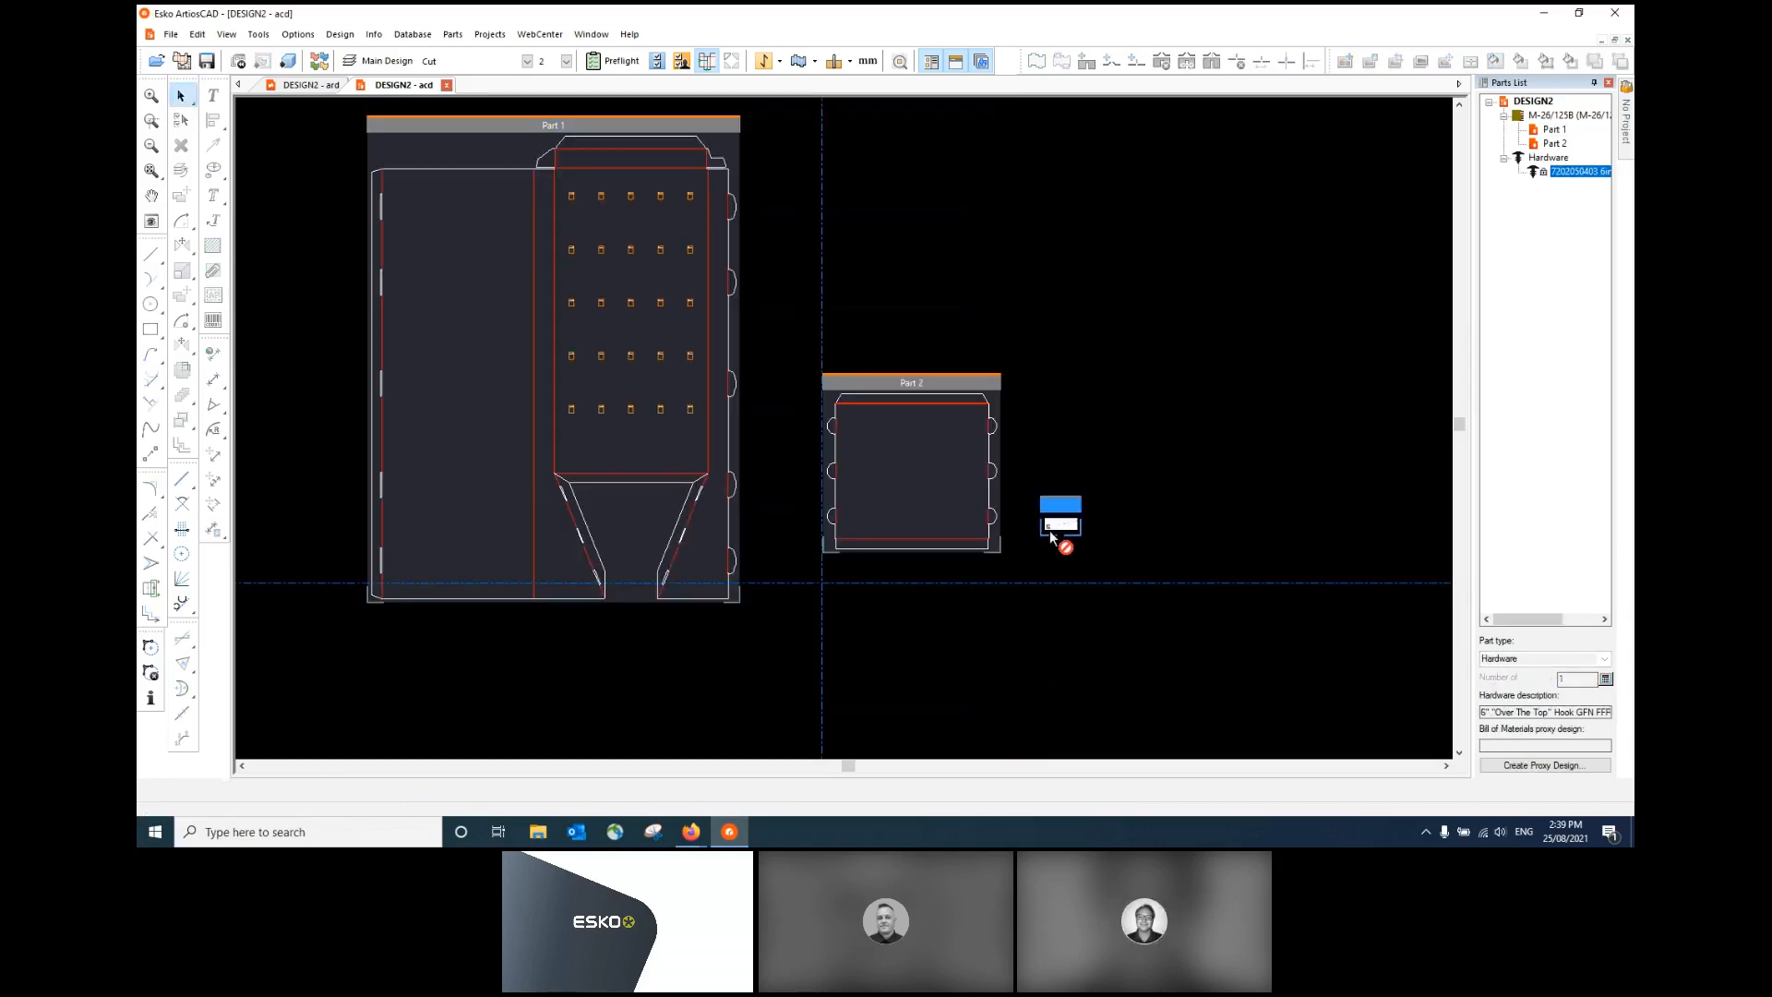
- Examine the hook hardware, then the board and quantity properties of Part 1 and Part 2
scroll(1049, 531, "up", 4)
scroll(1079, 529, "down", 2)
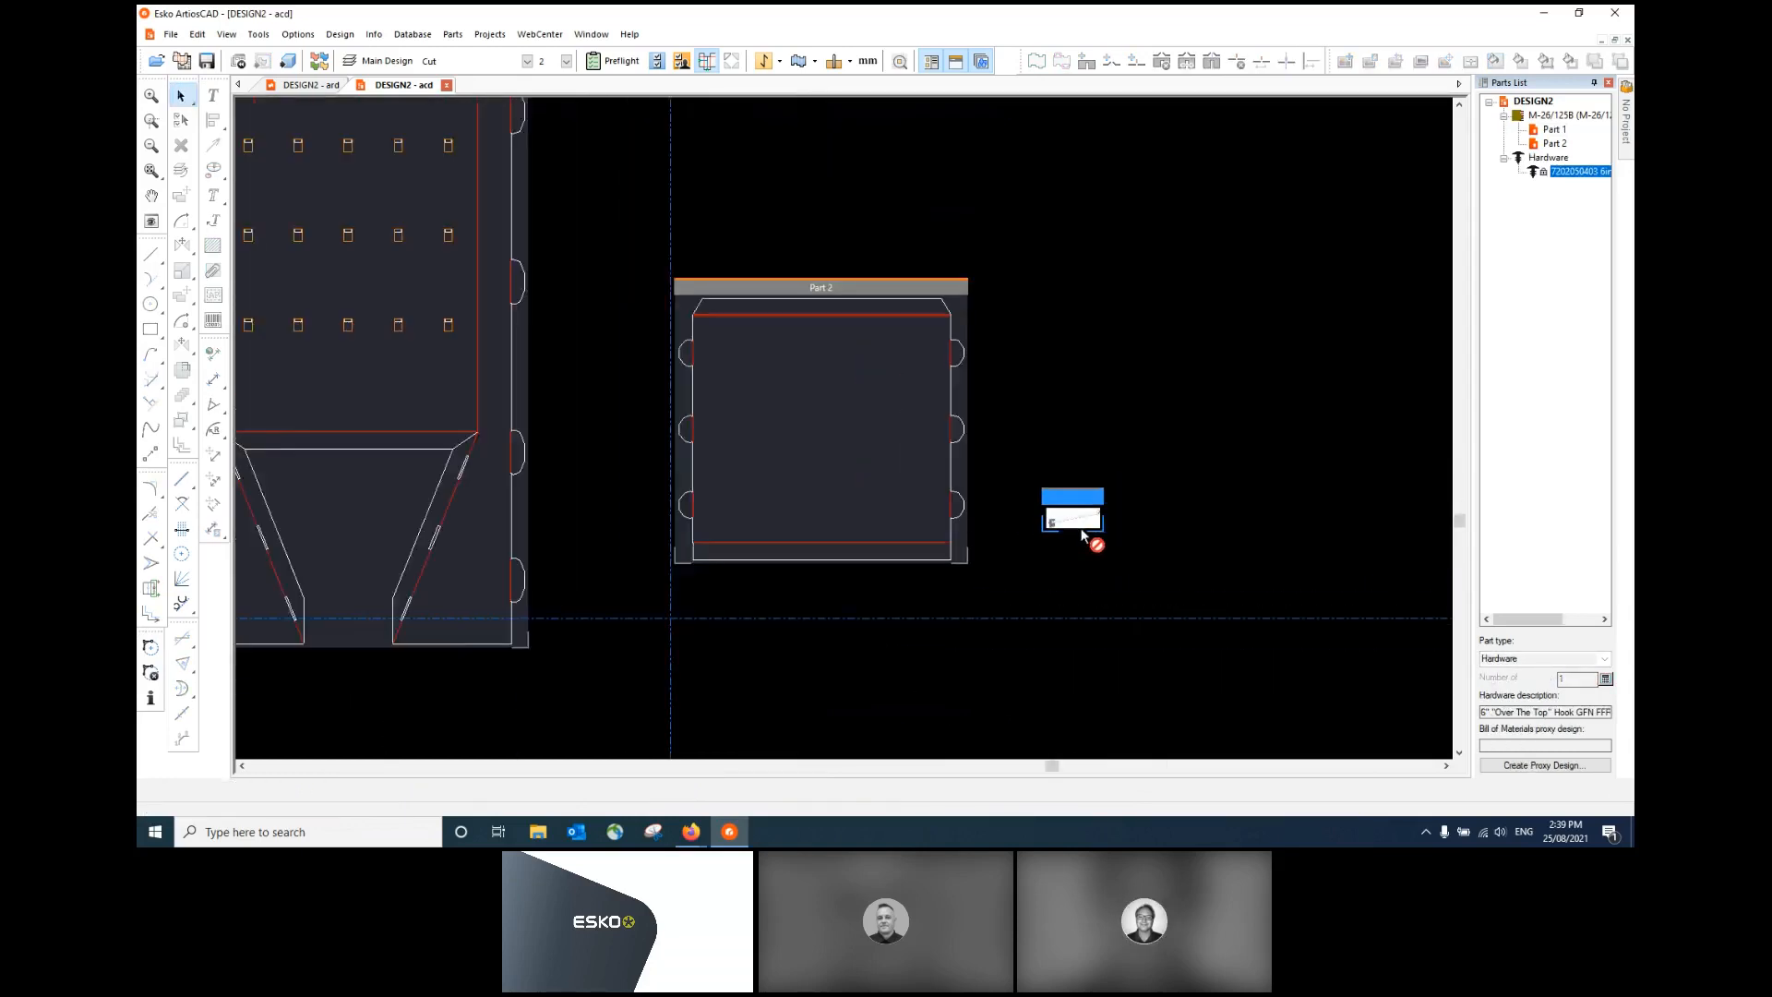
scroll(1082, 533, "down", 3)
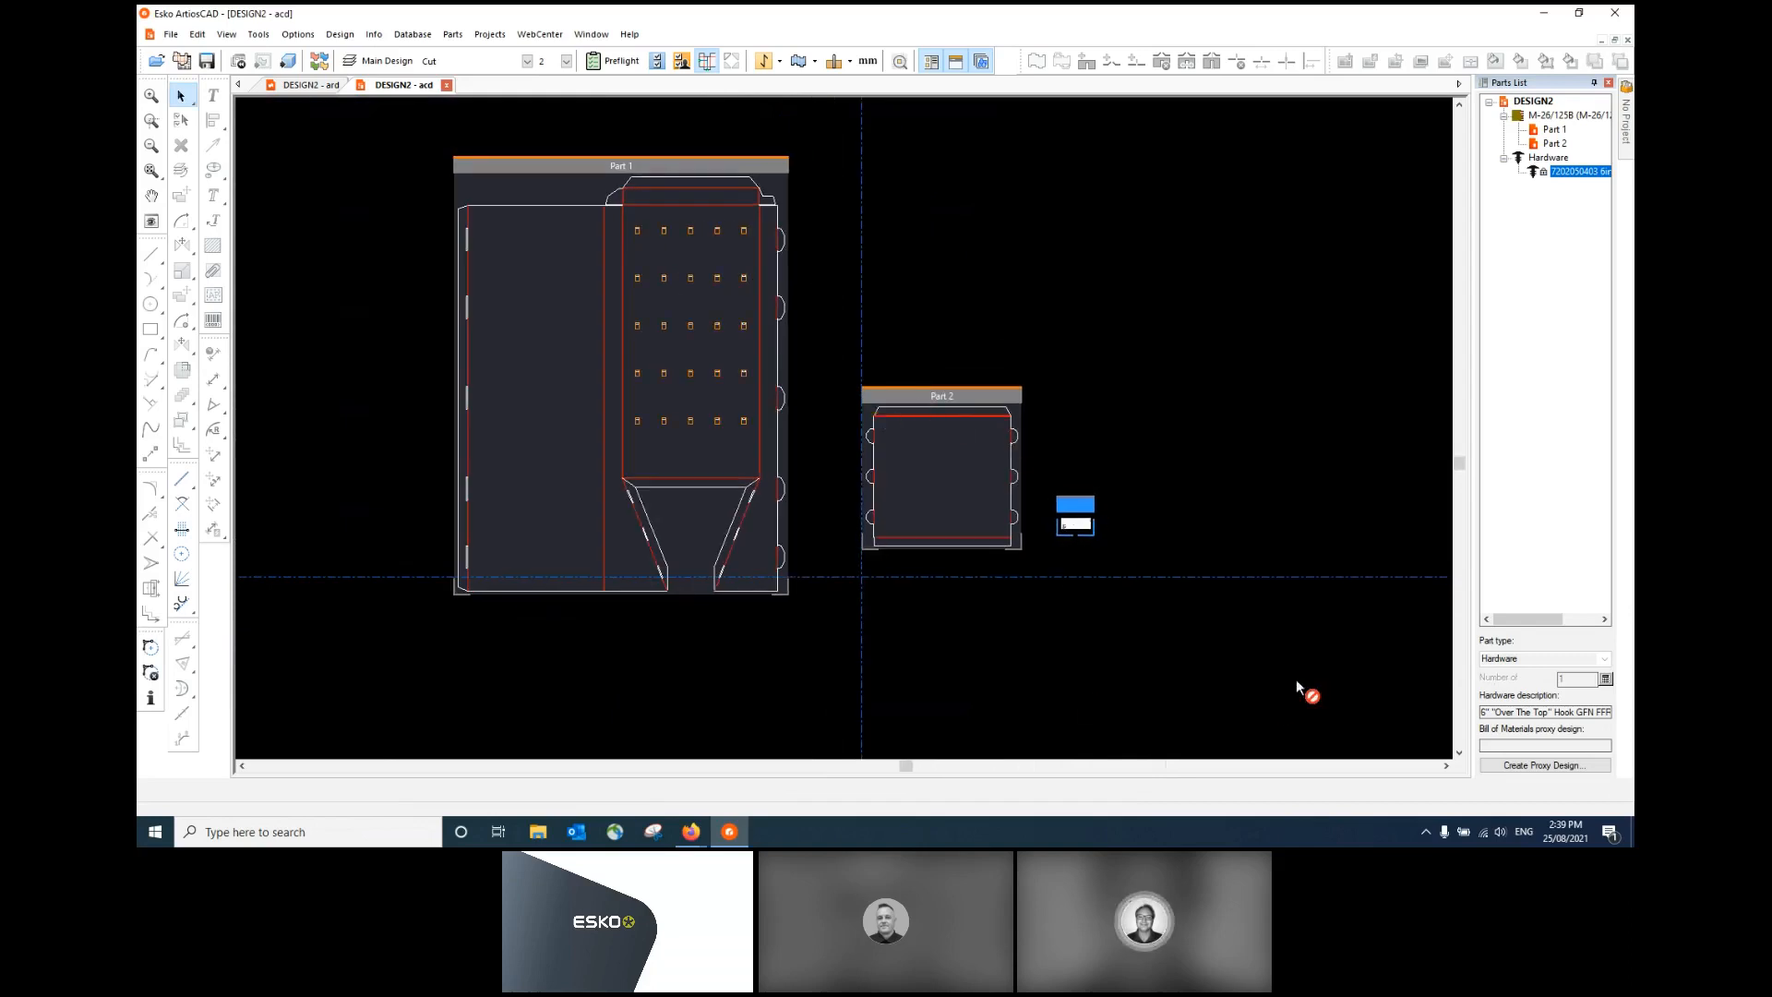
left_click(672, 168)
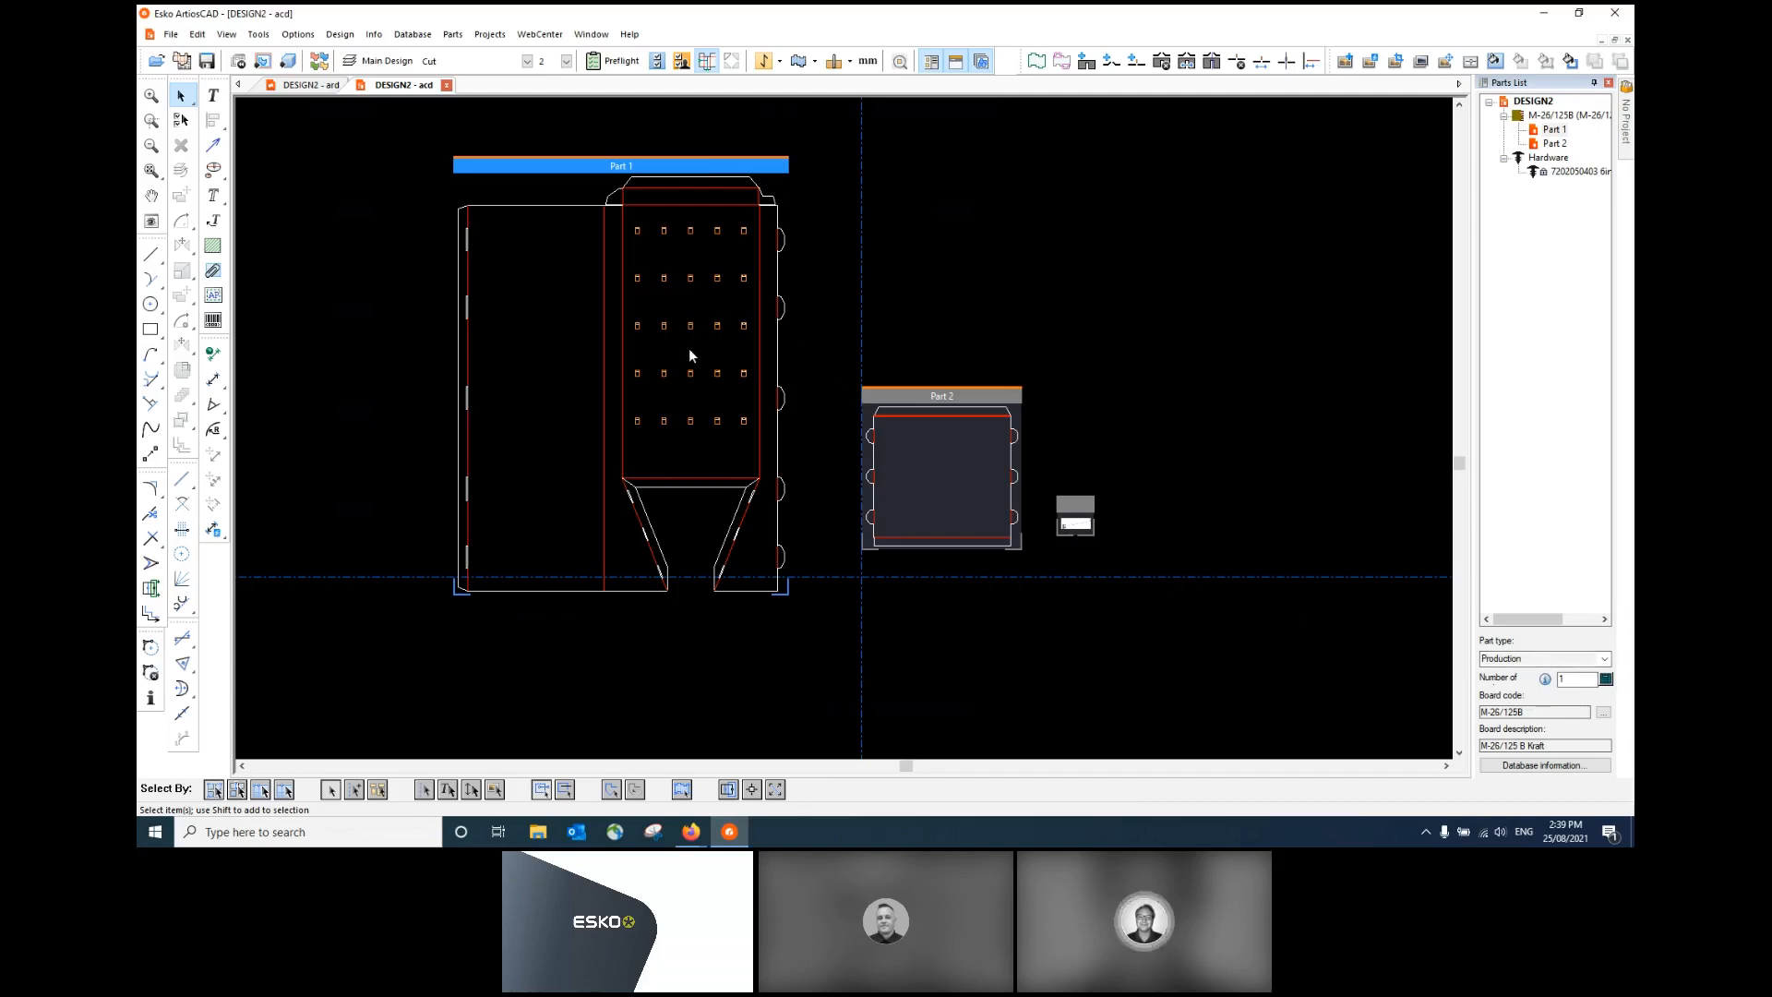
left_click(988, 397)
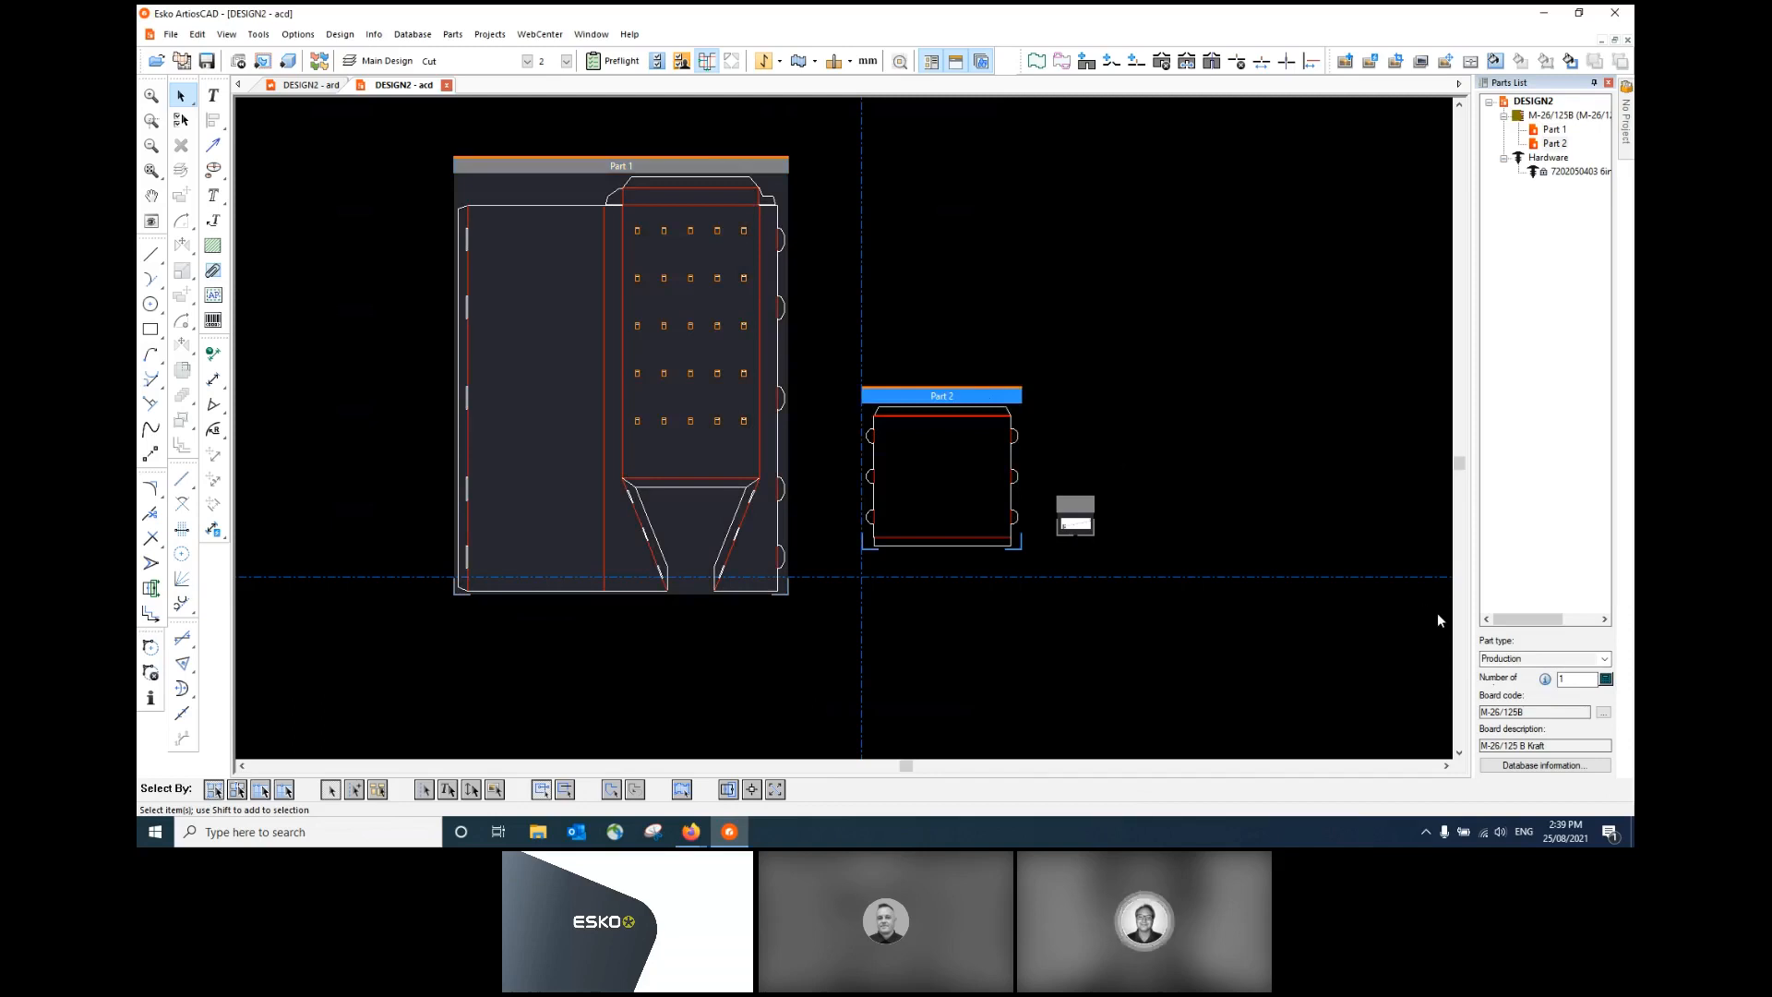
left_click(1573, 680)
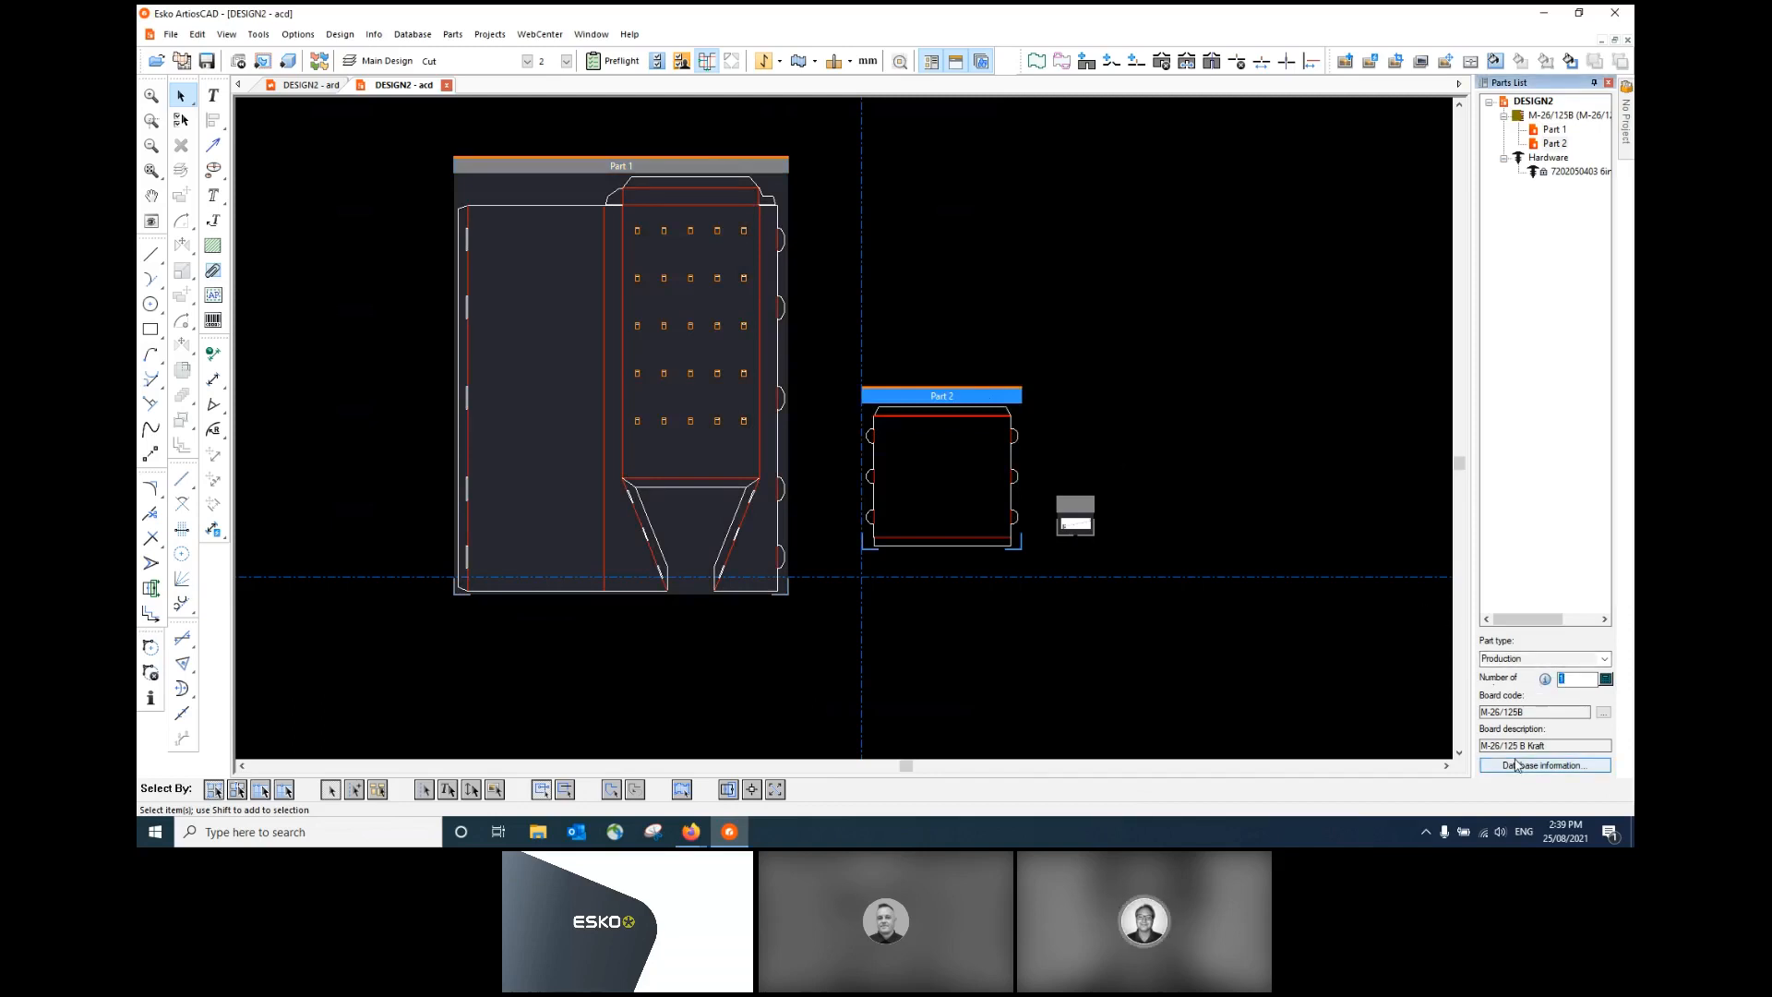
left_click(1334, 438)
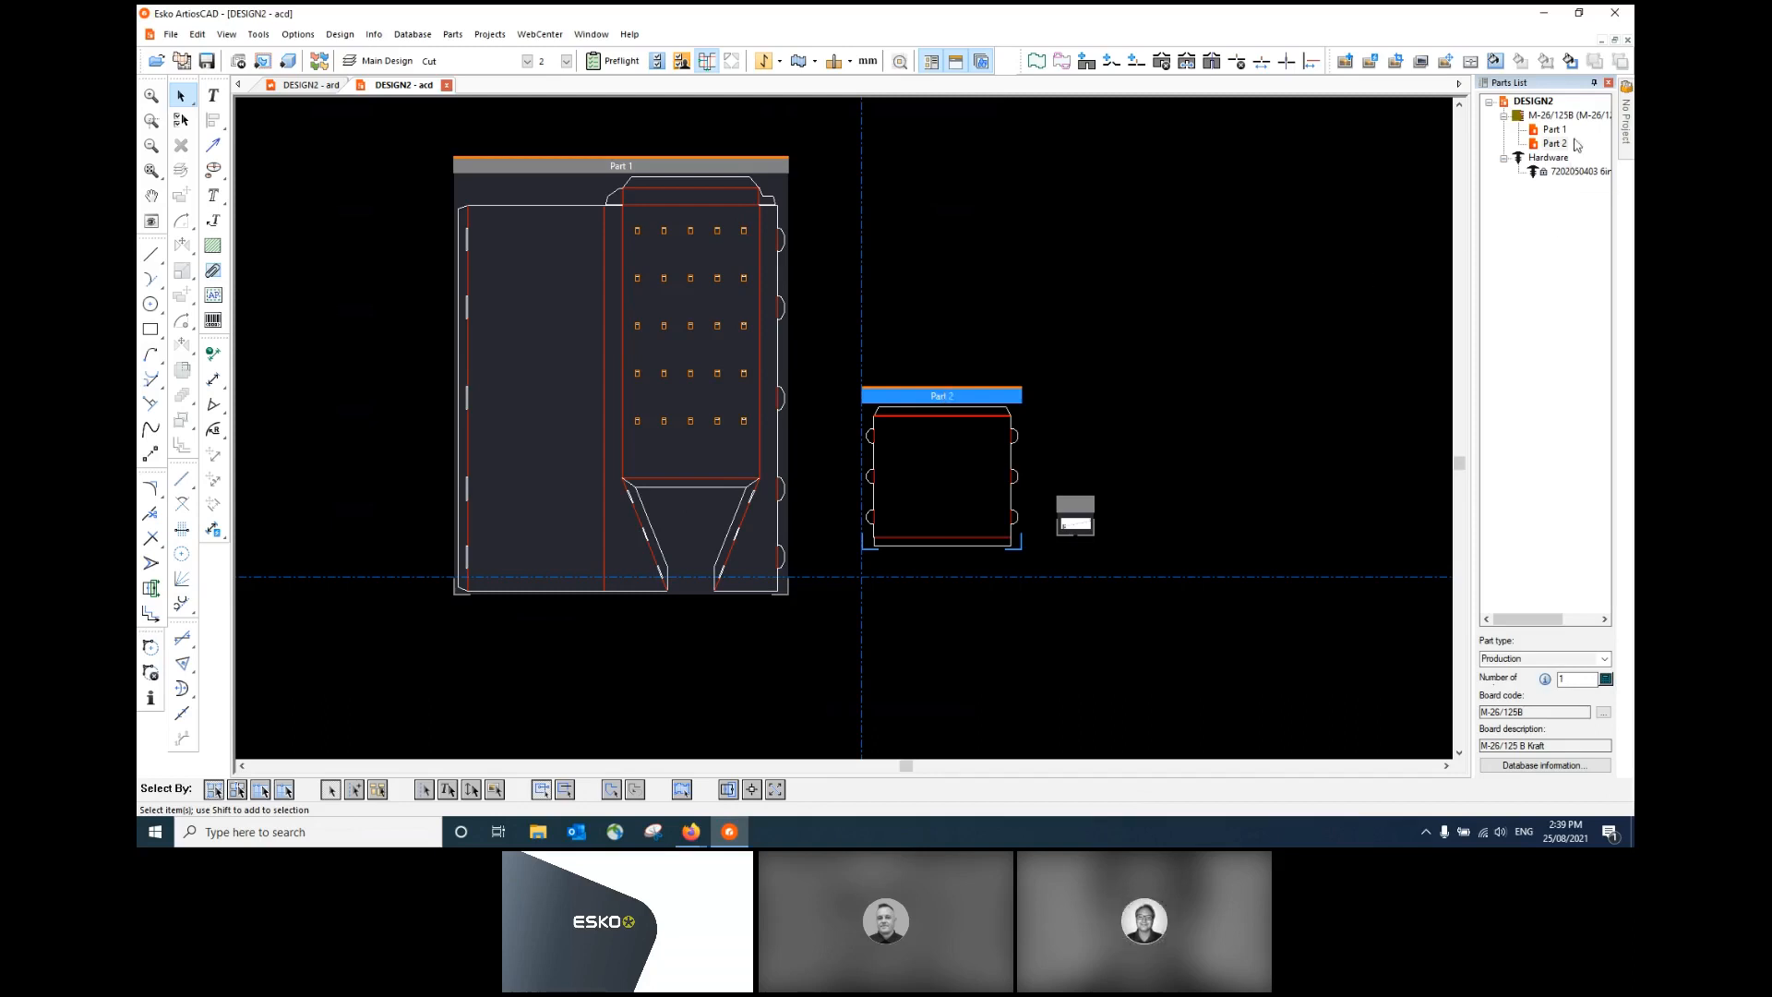
- Start a layout of the M-26/125B parts on a 2440 by 1220 mm sheet with a 10 mm gutter
right_click(1553, 116)
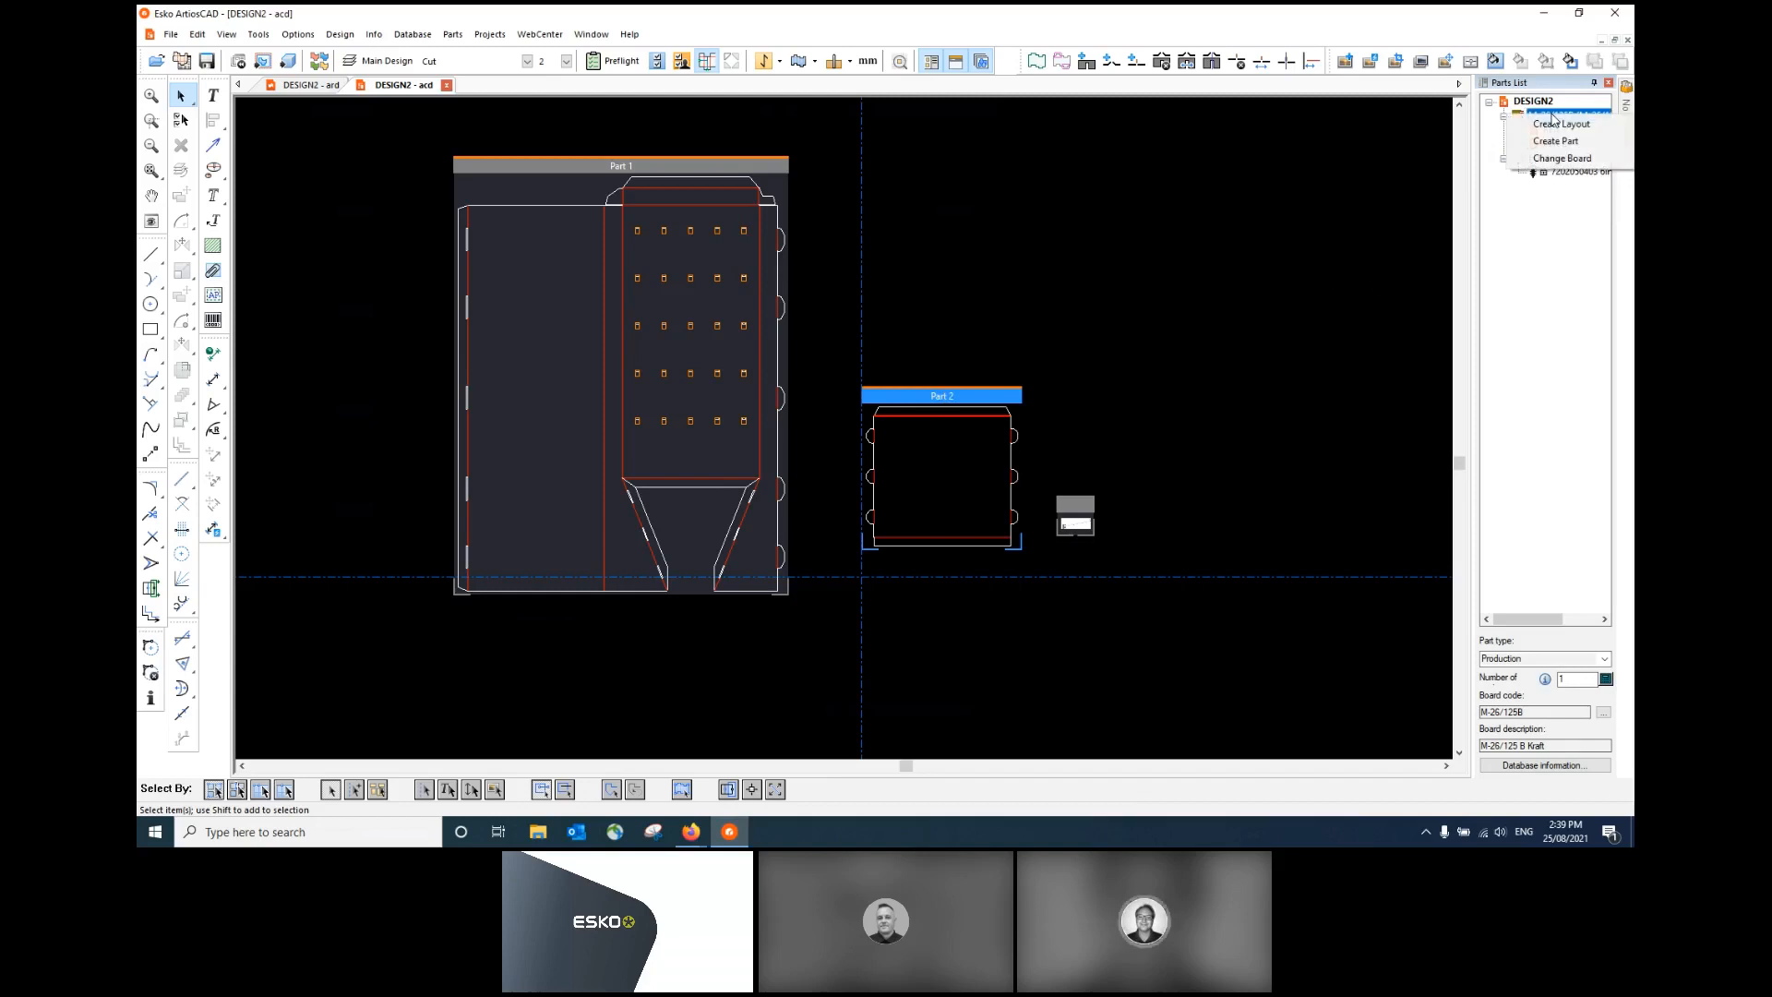
left_click(1560, 124)
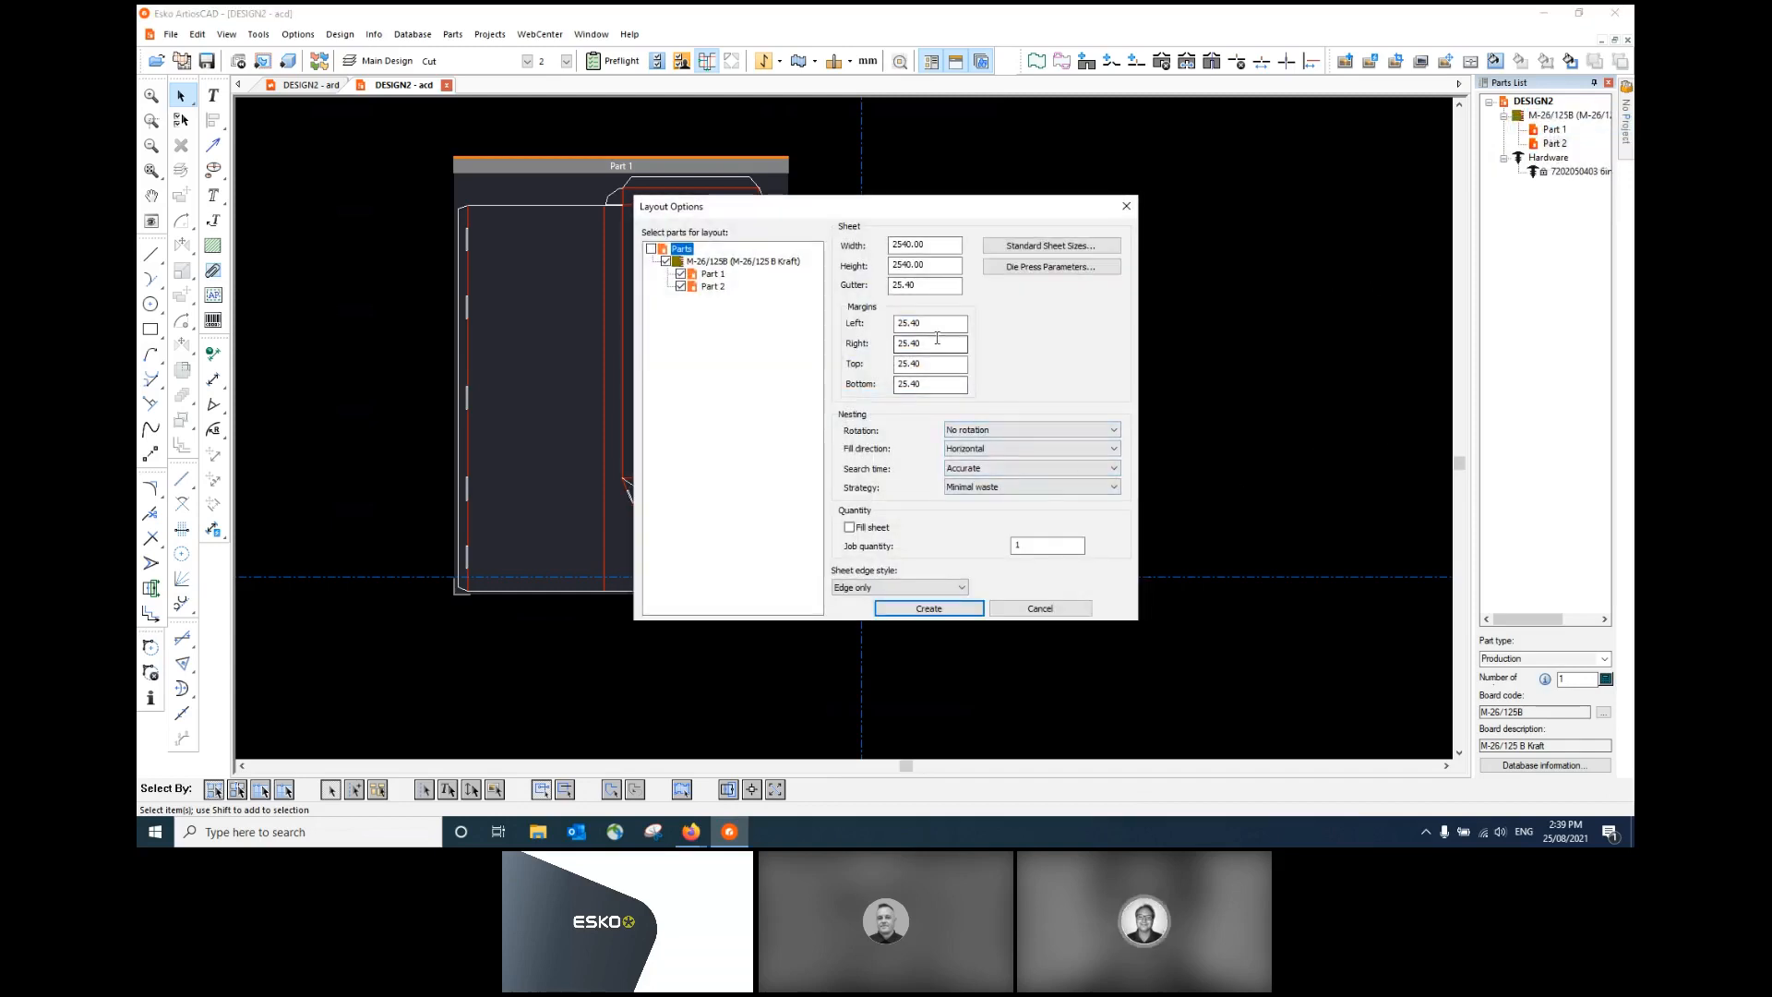
double_click(936, 245)
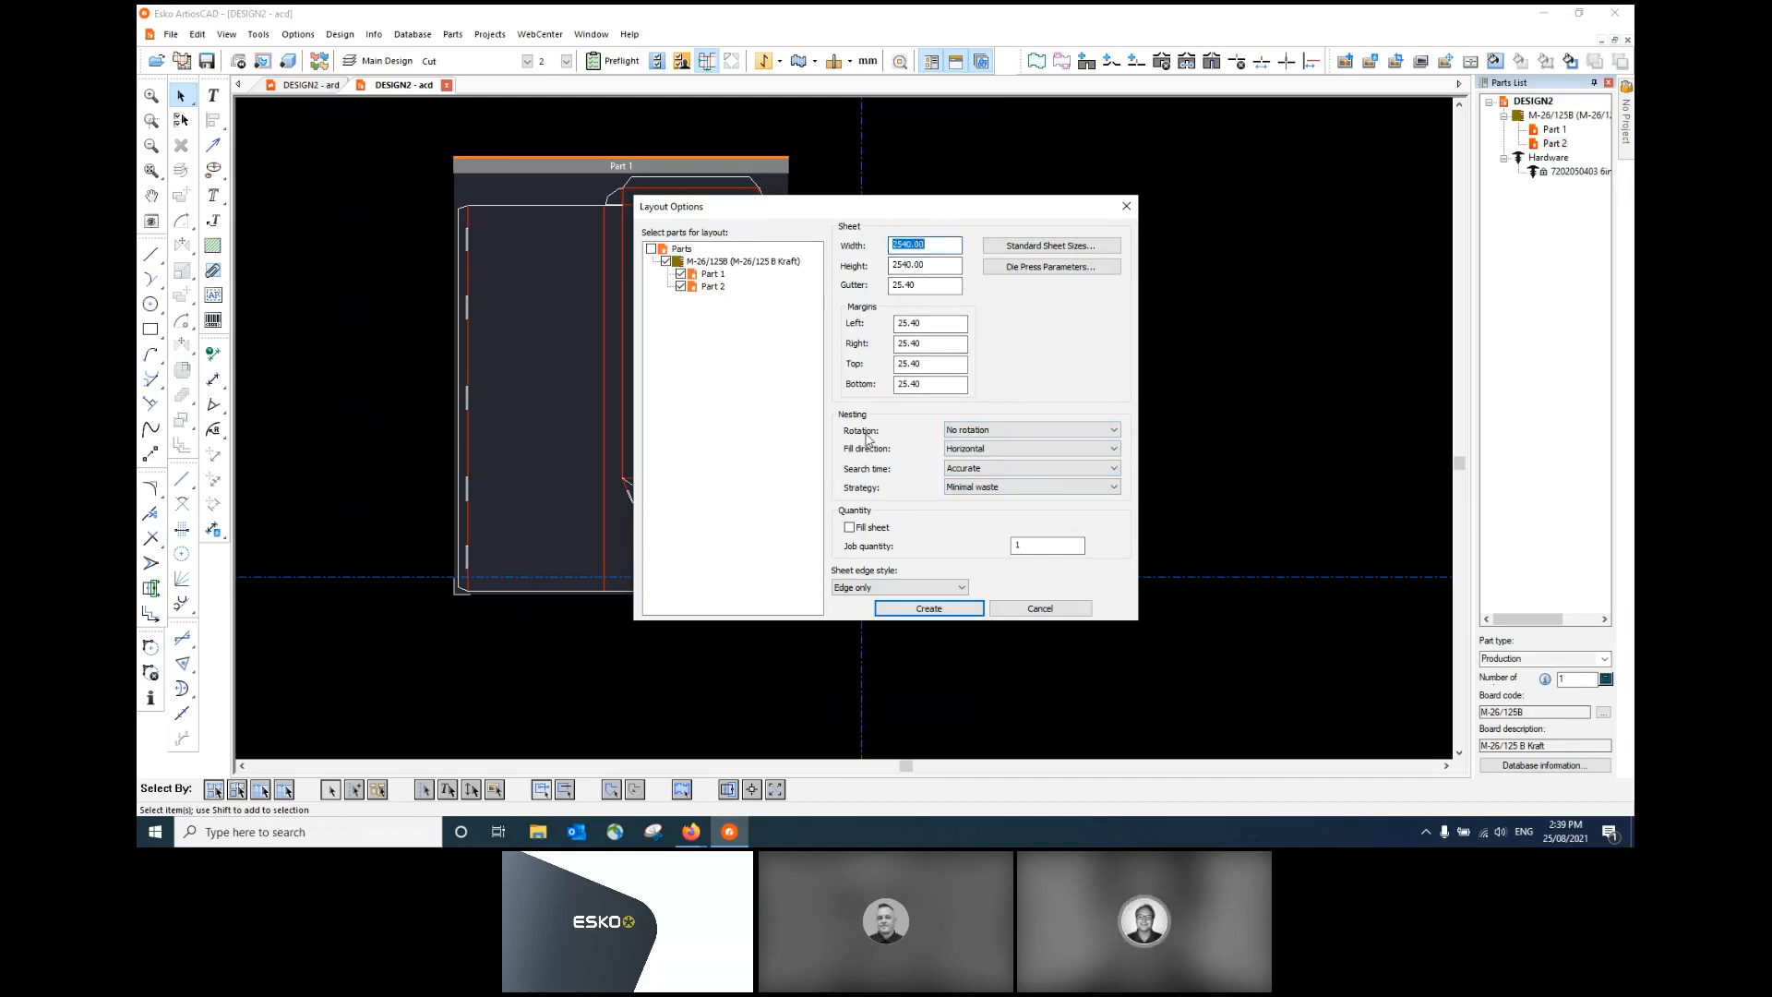
type("2440")
double_click(934, 263)
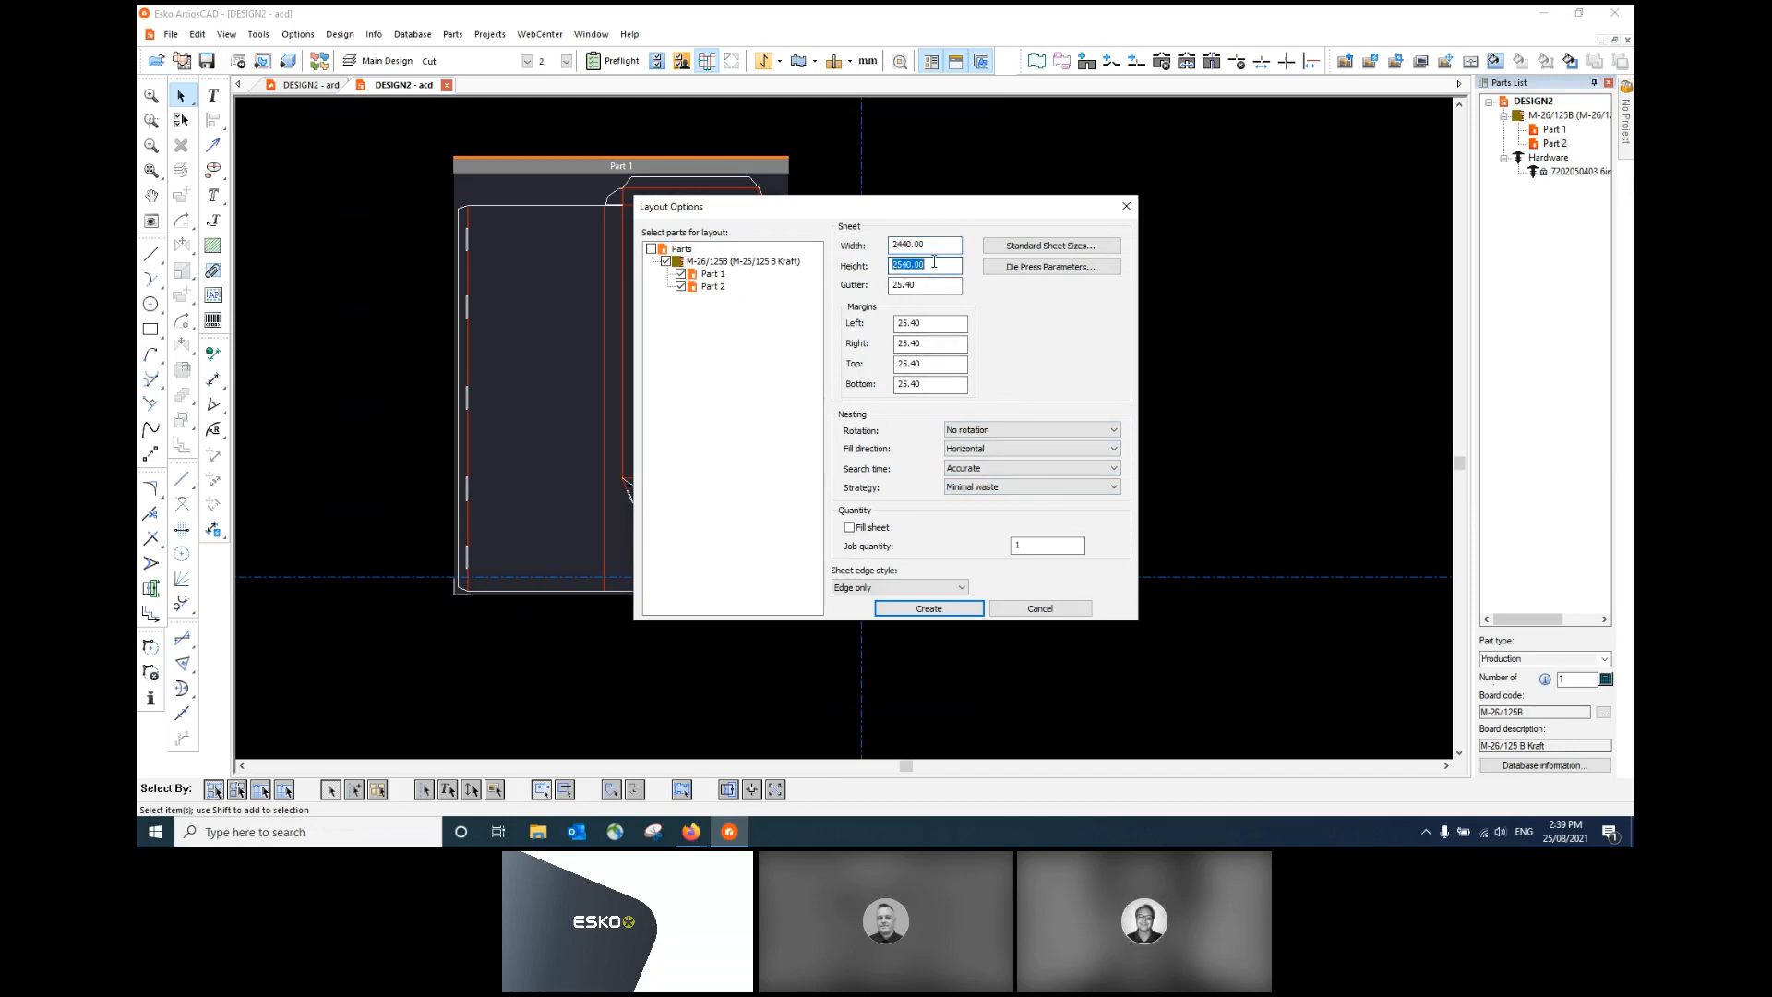
type("1220")
double_click(893, 285)
type("10")
- Set the left, right, top and bottom sheet margins of the layout to 10 mm
left_click(930, 325)
type("10")
key("Tab")
type("10")
key("Tab")
type("10")
key("Tab")
type("1")
- Set the layout nesting to Rotate 180 with a Horizontal fill direction
left_click(994, 434)
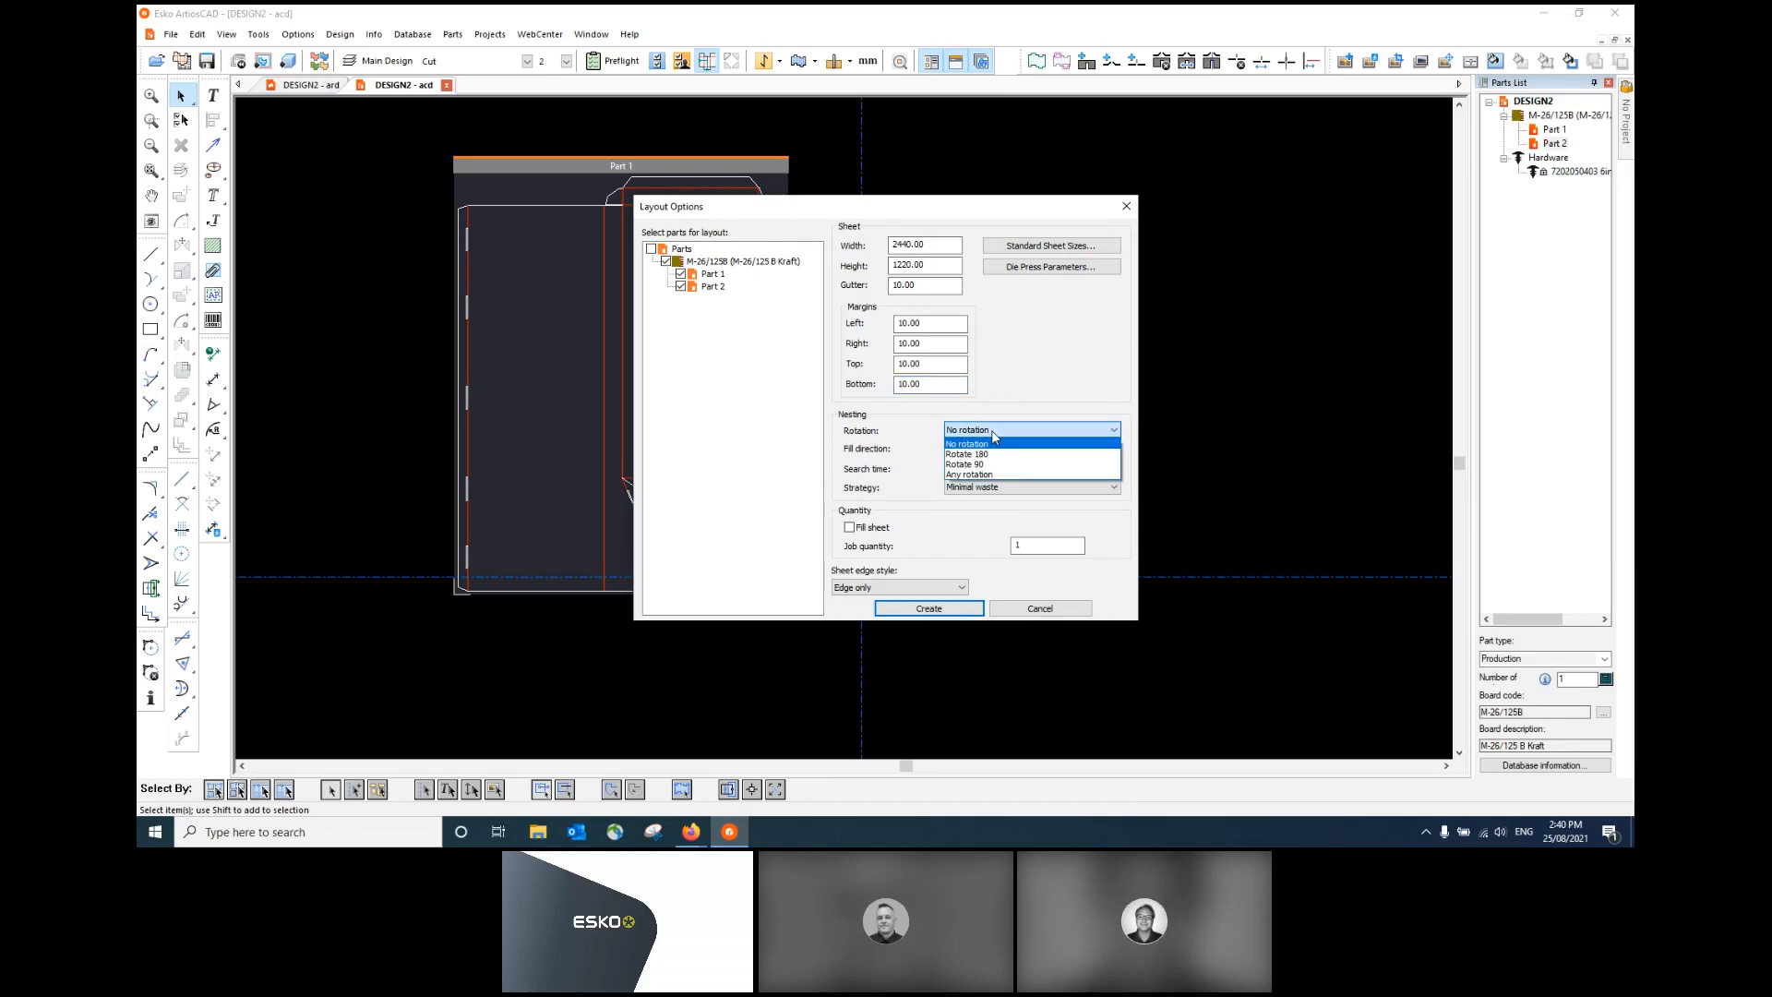
left_click(996, 455)
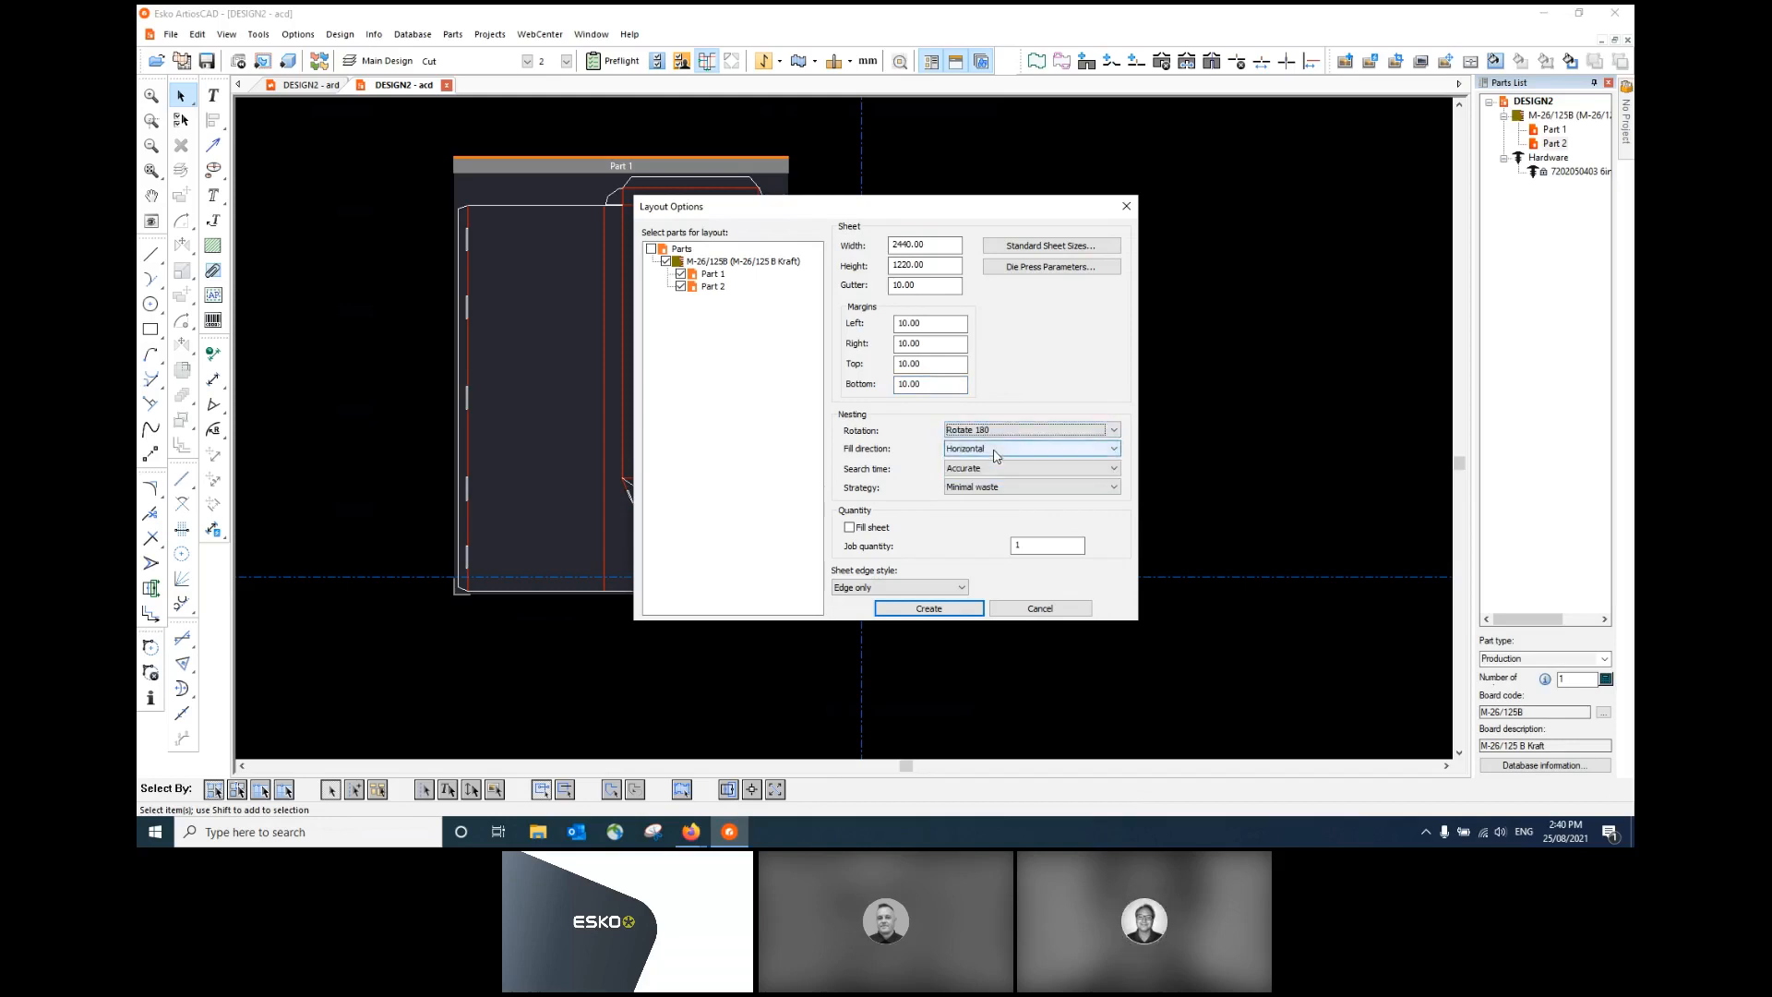
left_click(996, 451)
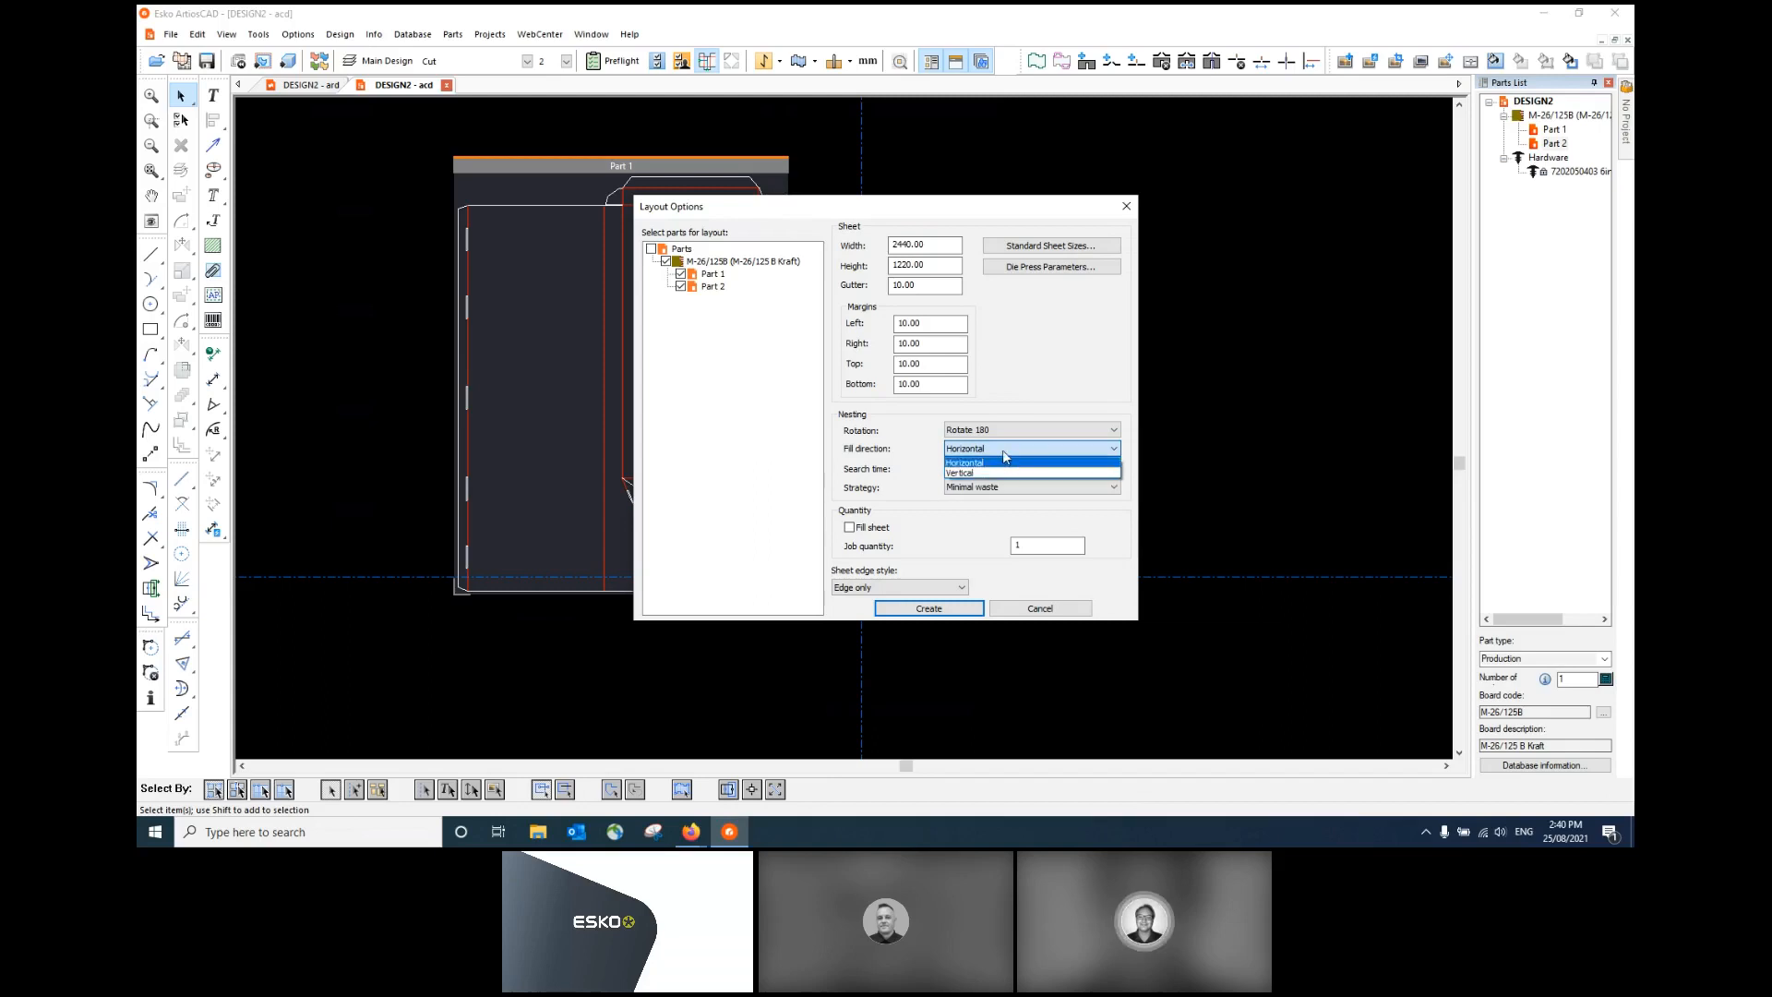
left_click(1005, 460)
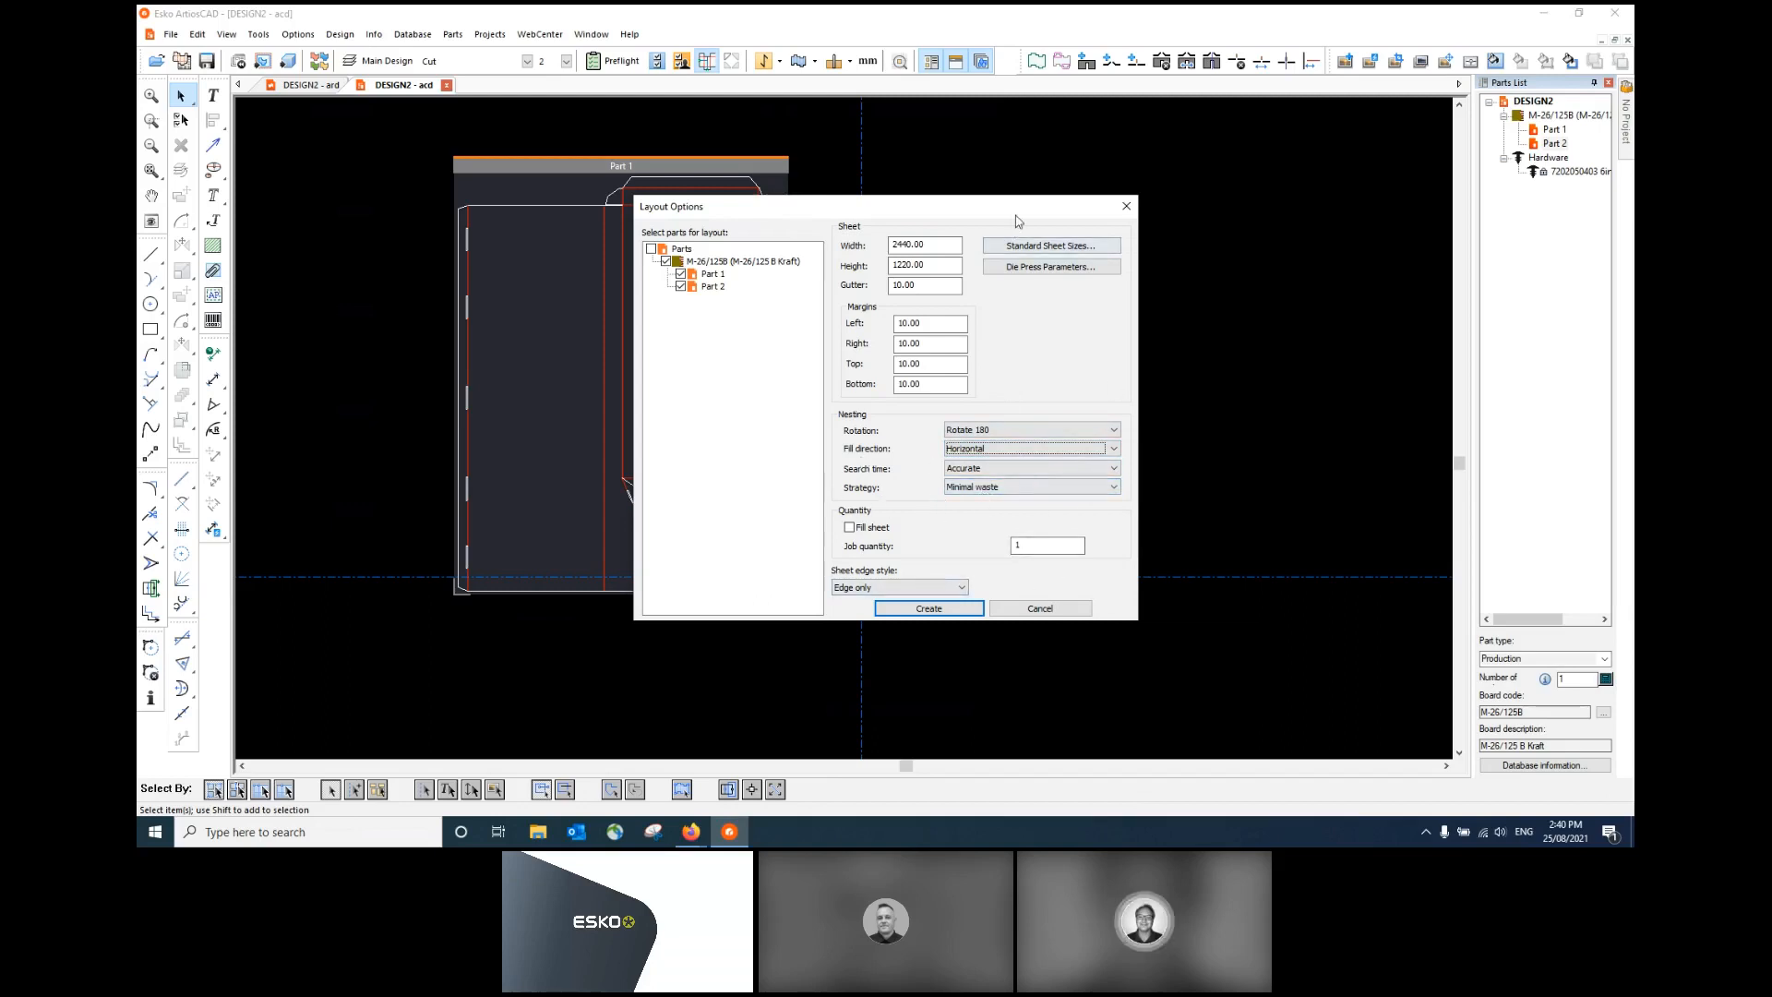
left_click_drag(1019, 213, 1156, 221)
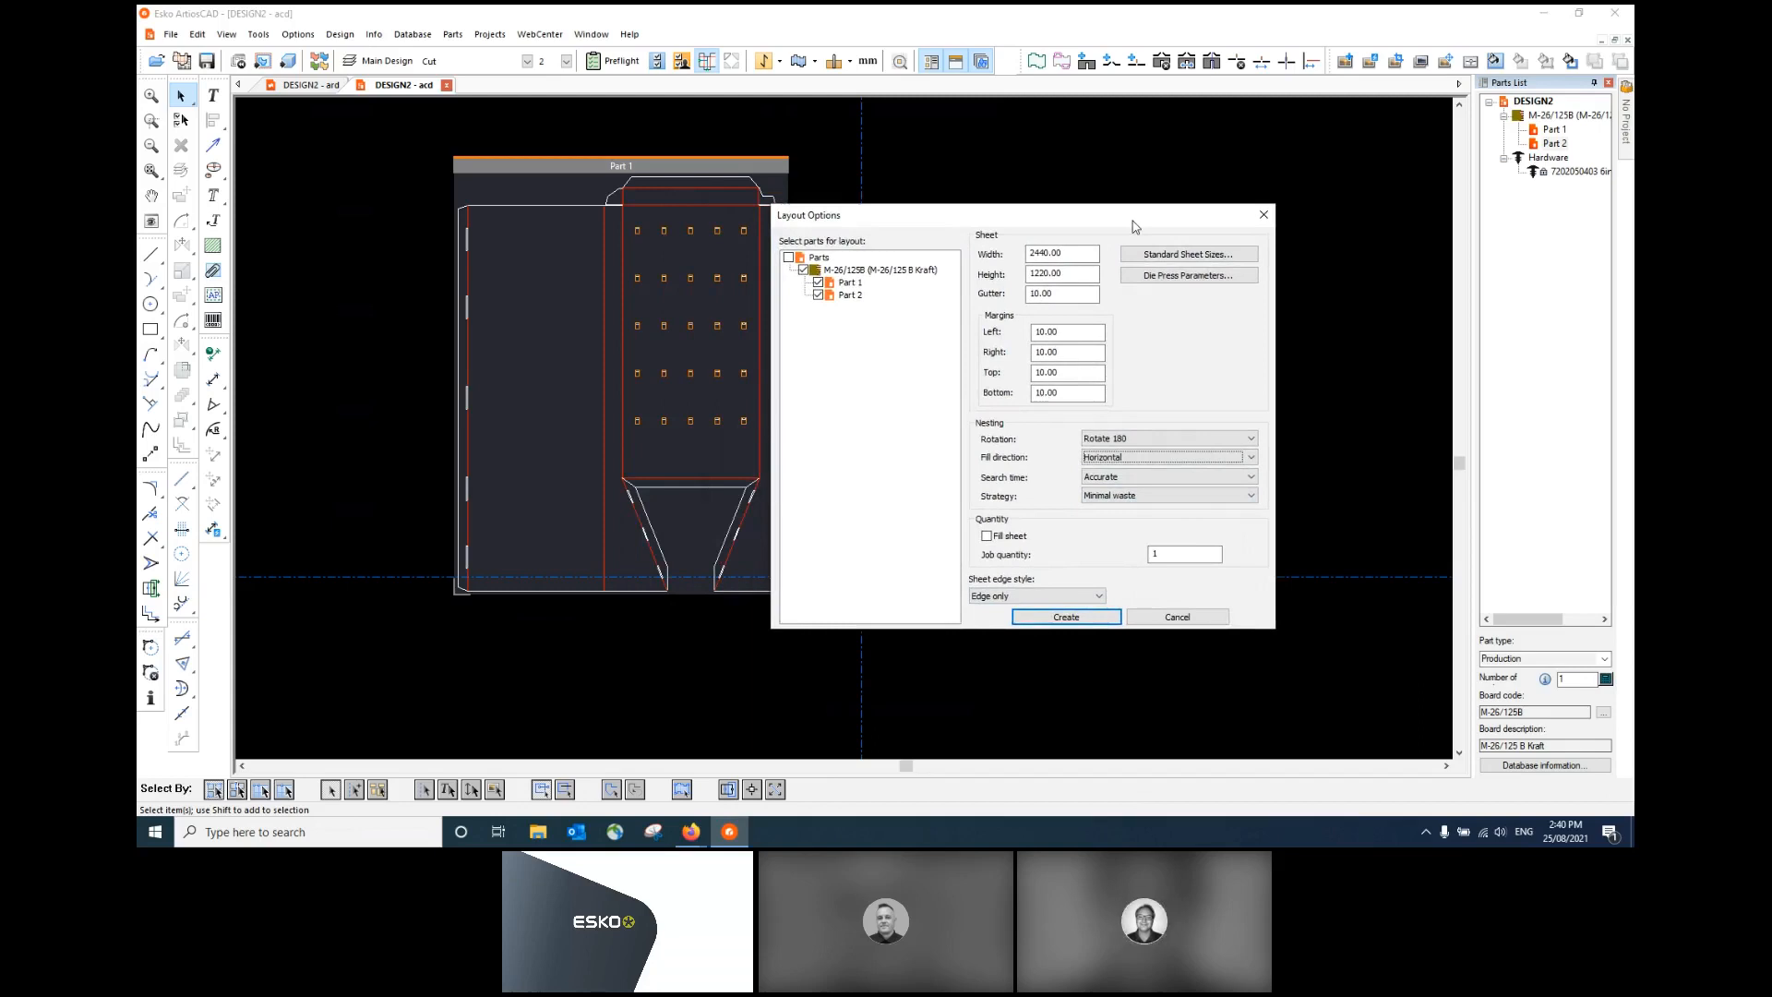
- Set the job quantity to 10 and create the layout job, closing its job information
double_click(1190, 555)
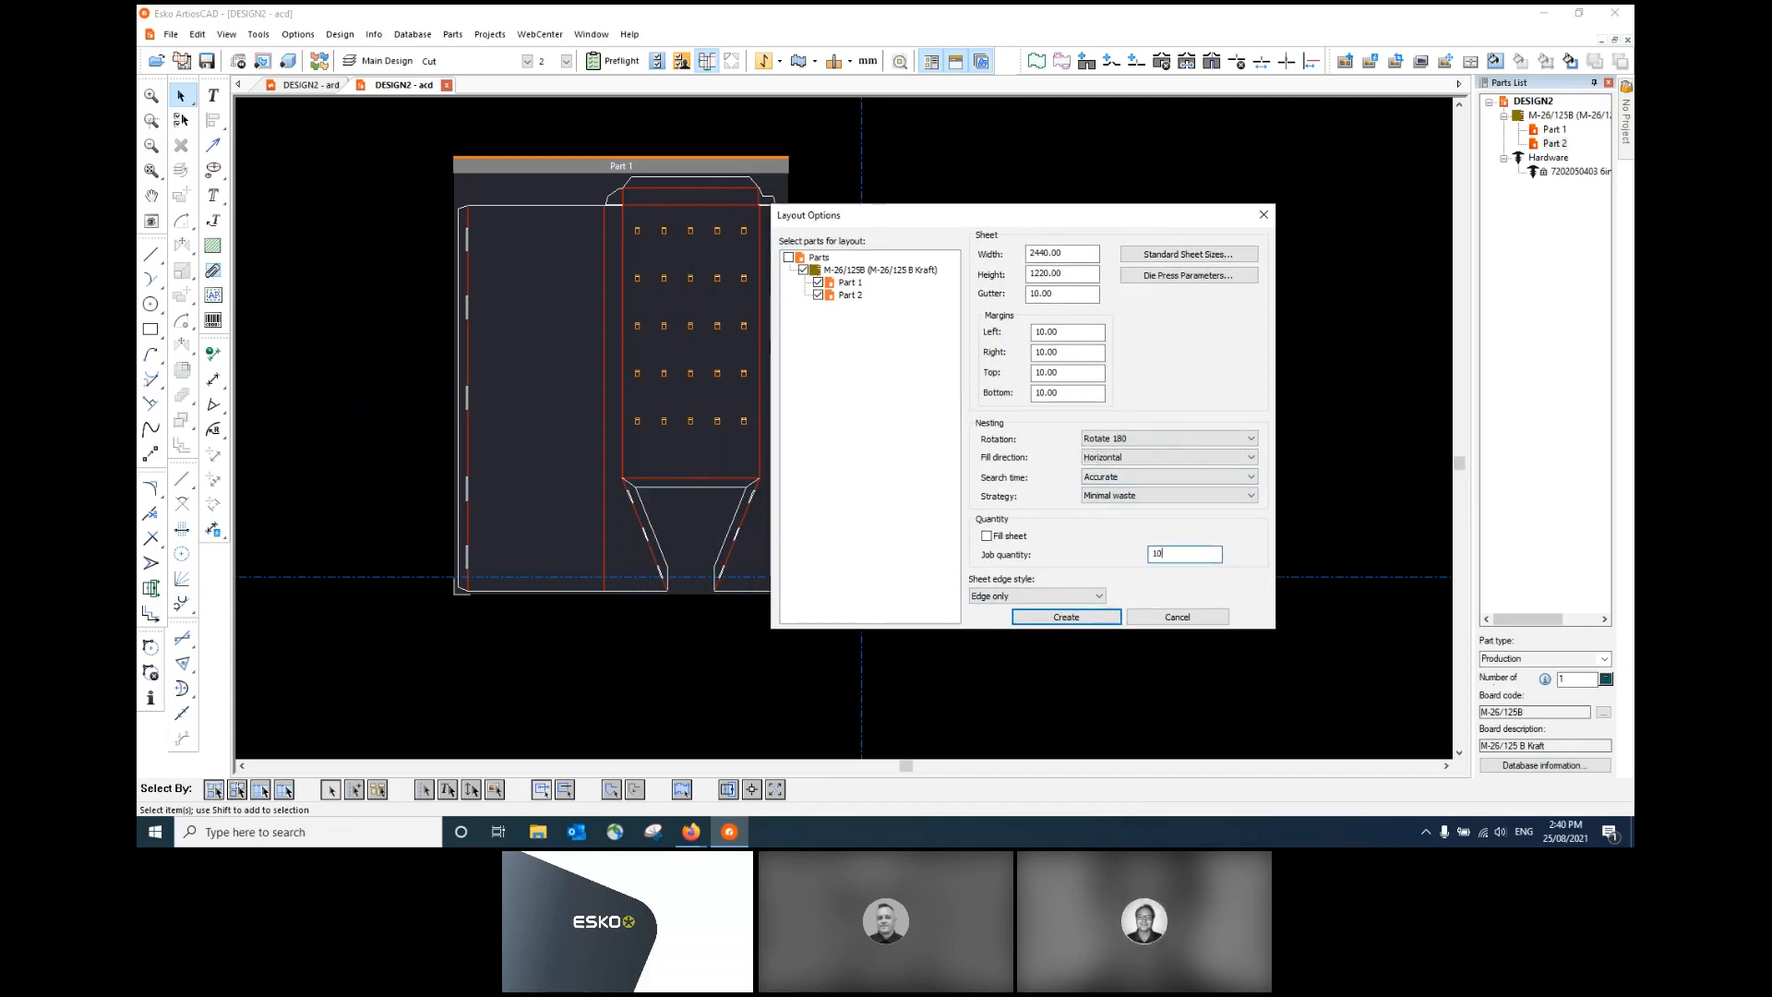
type("10")
left_click(1063, 617)
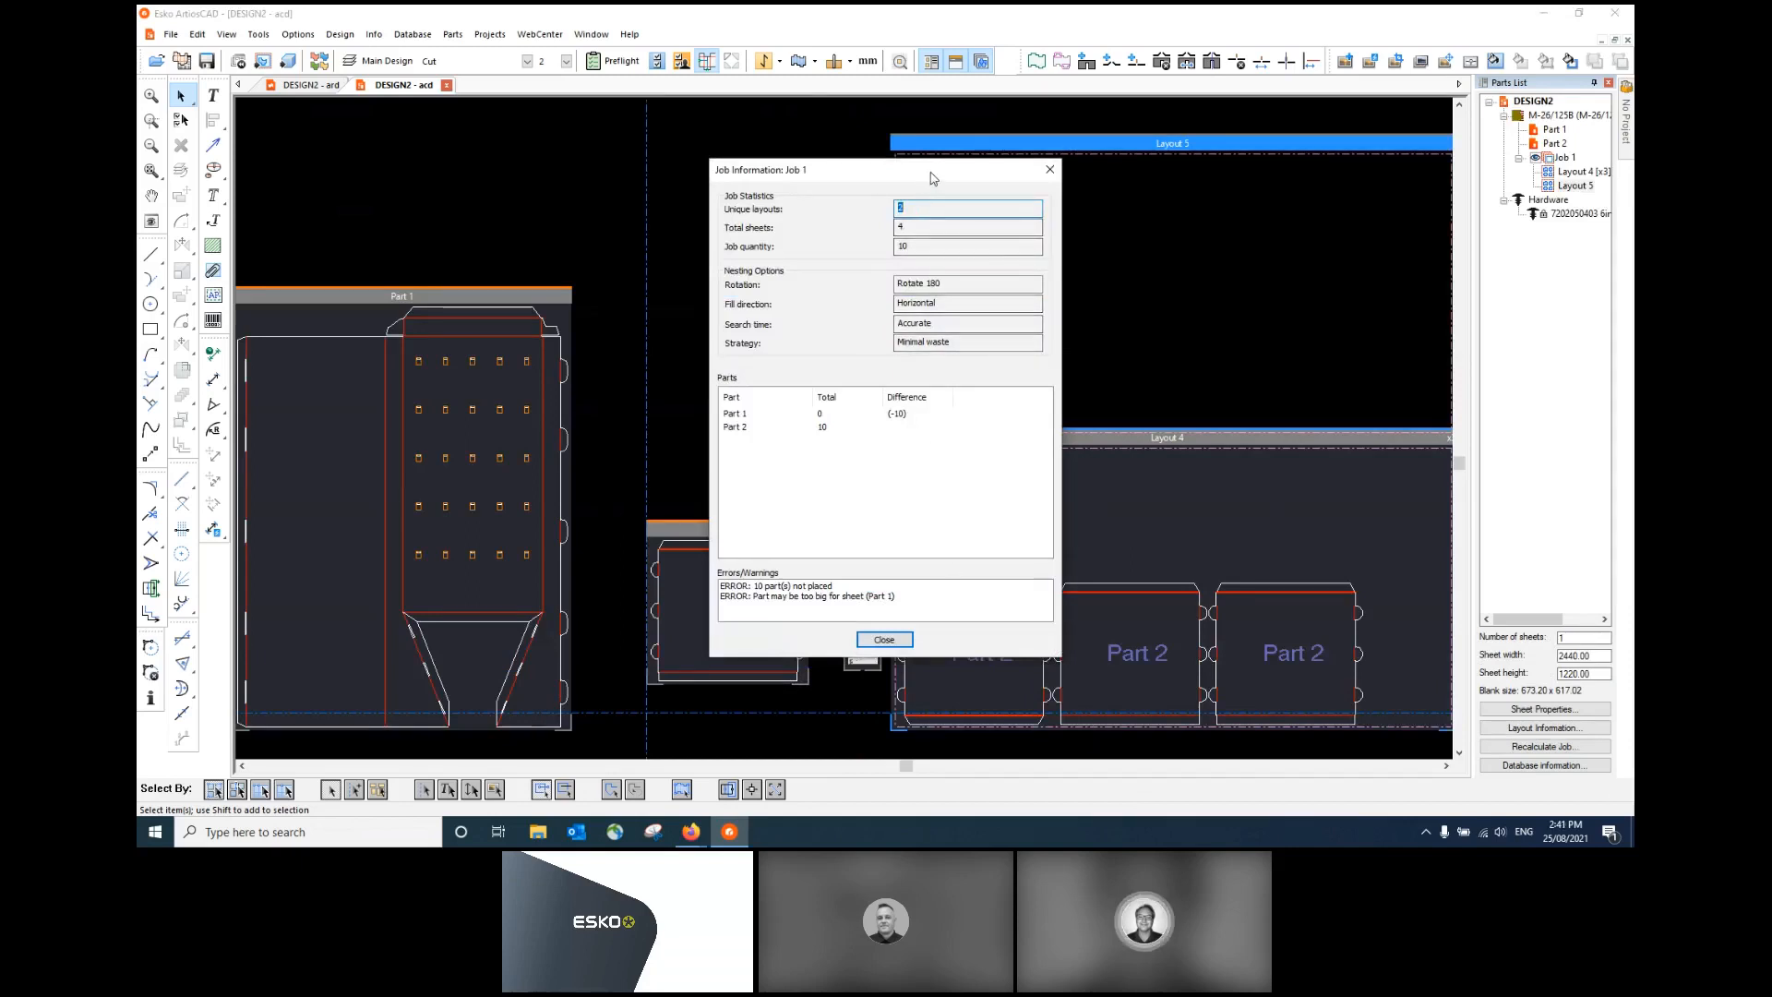
left_click_drag(932, 178, 697, 172)
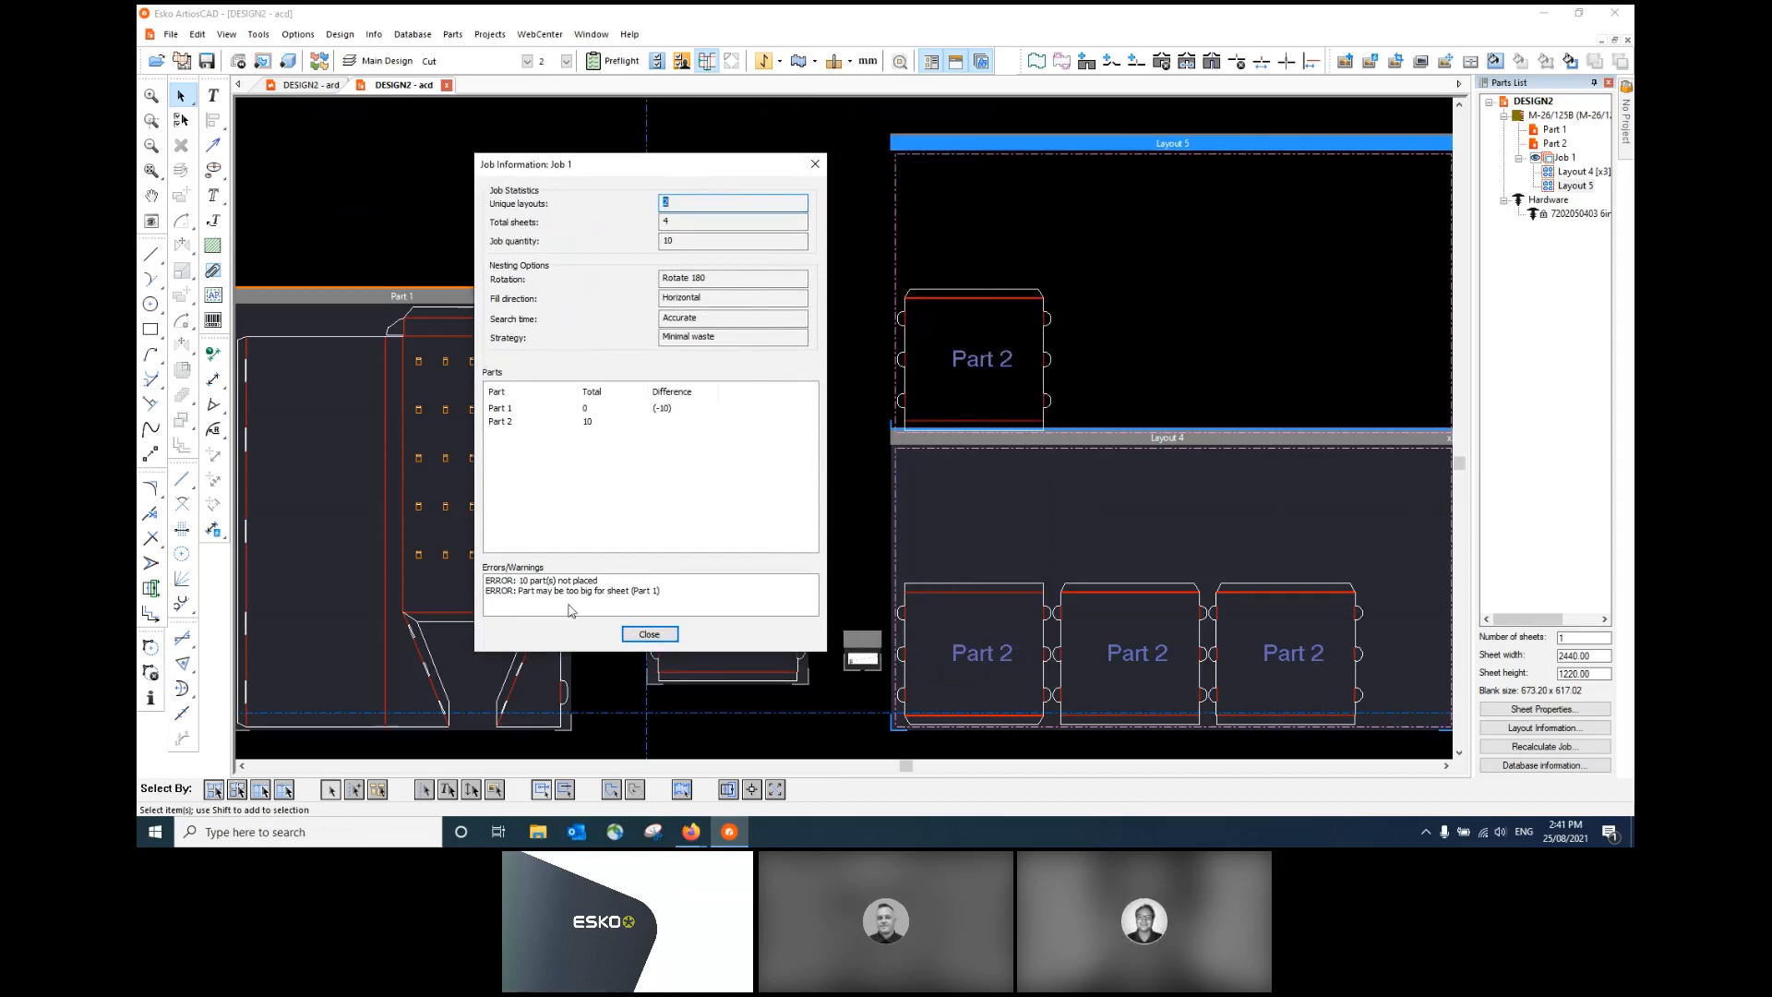
left_click(648, 634)
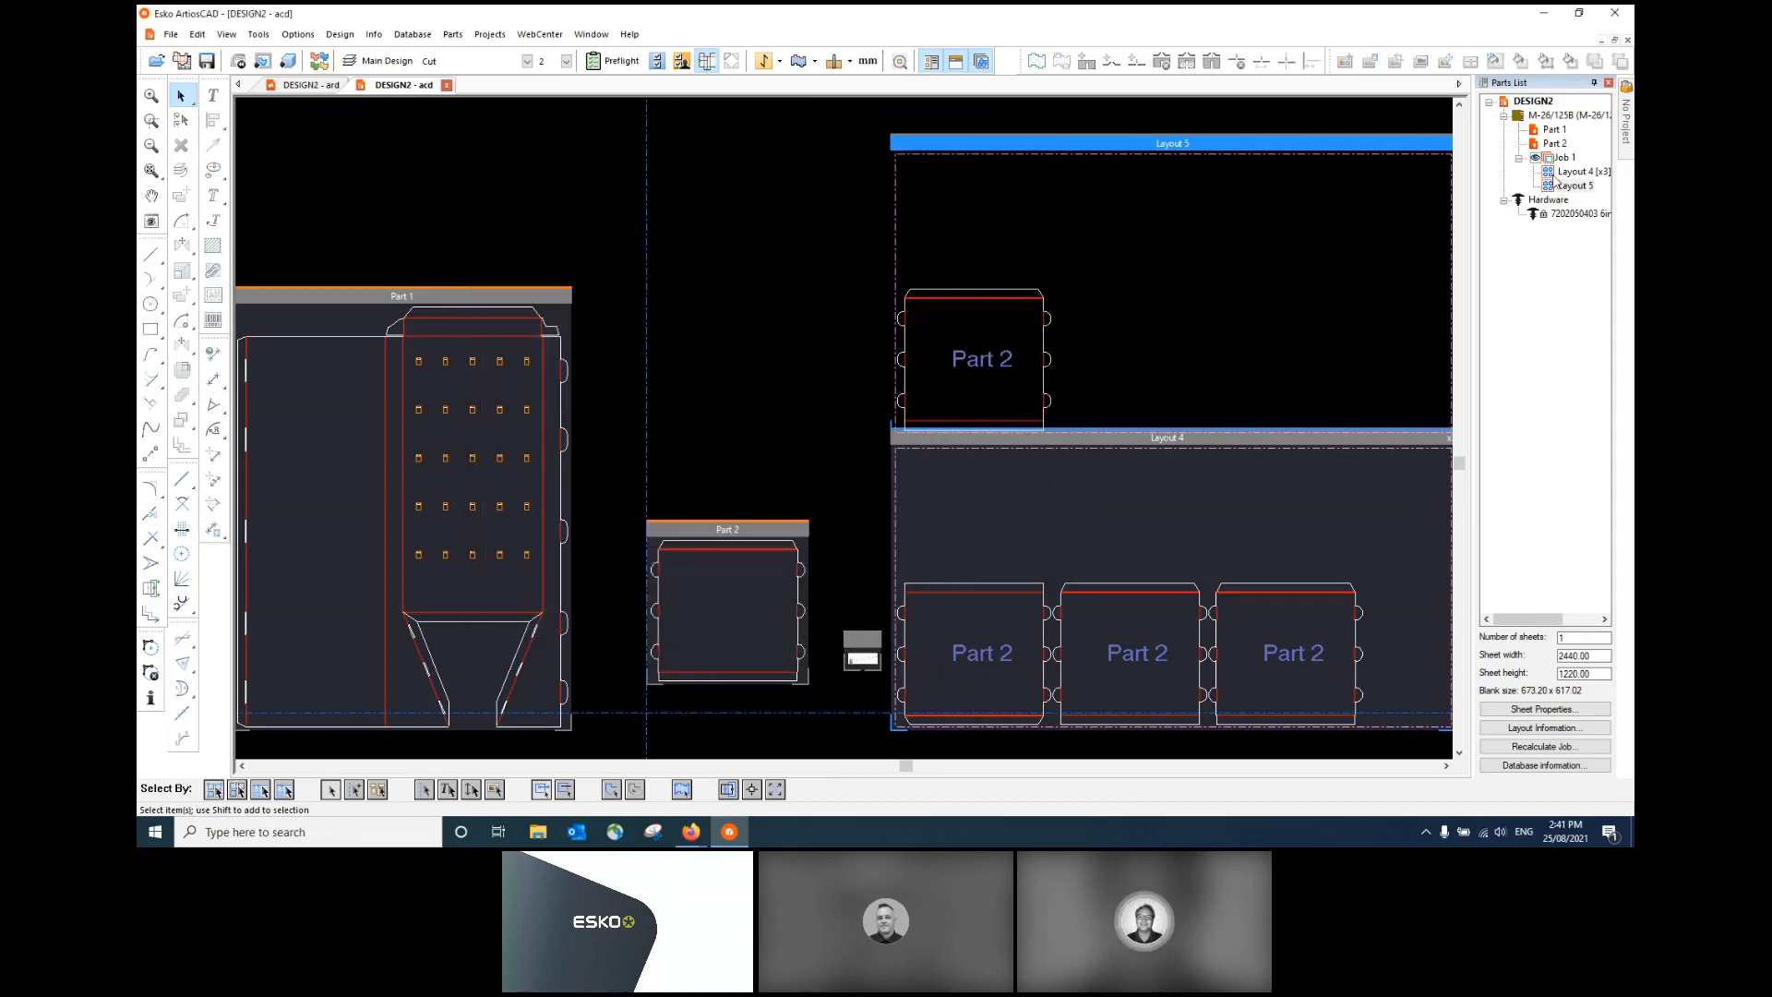
- Recalculate Job 1 on a sheet 3200 mm wide and 1800 mm high
right_click(1564, 158)
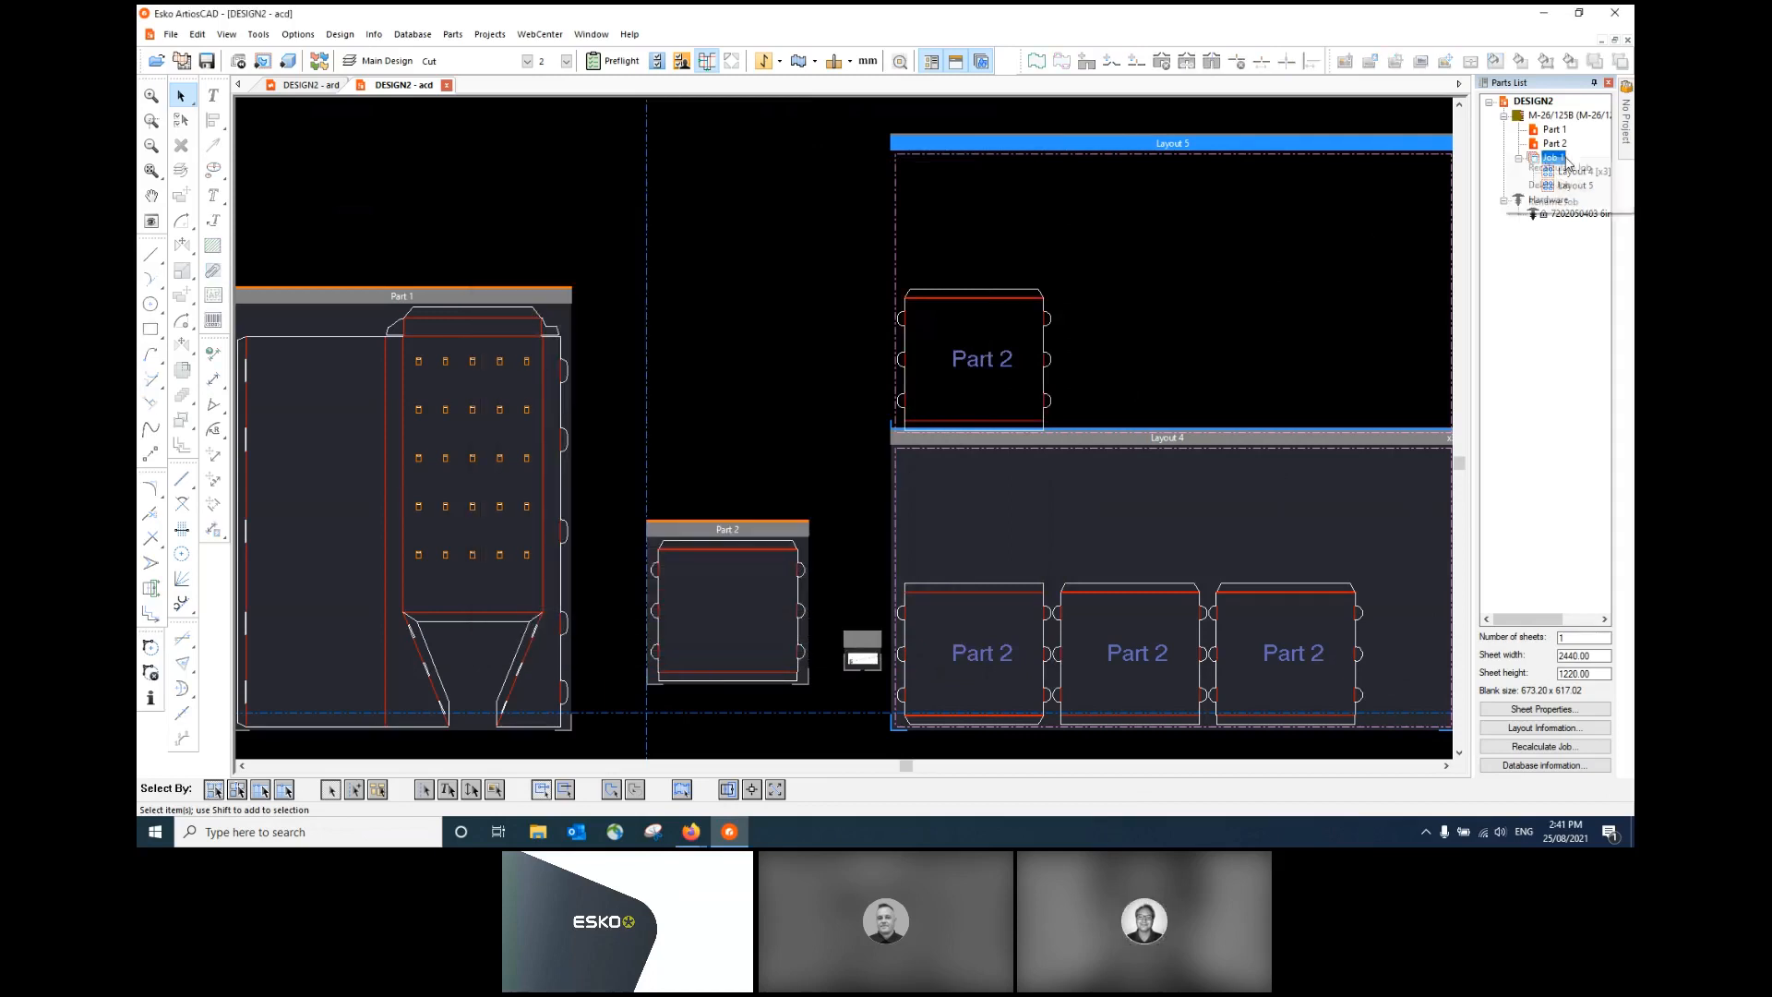
left_click(1561, 167)
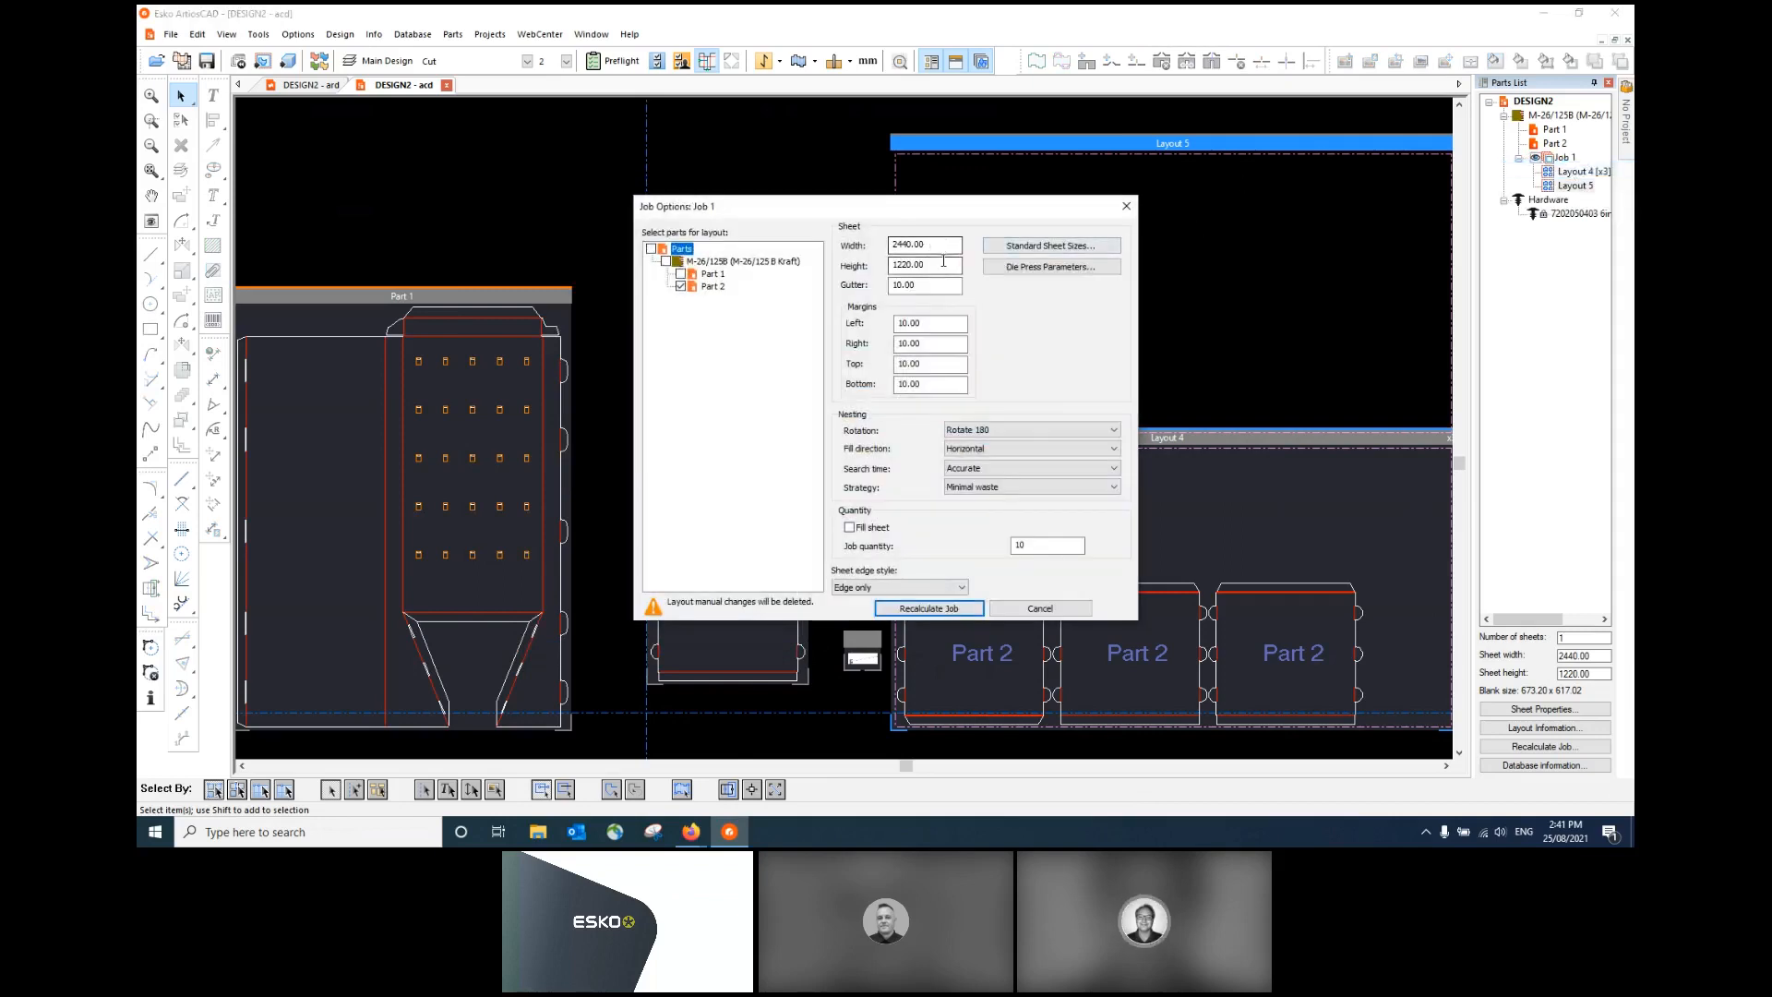
left_click_drag(941, 265, 872, 247)
type("3")
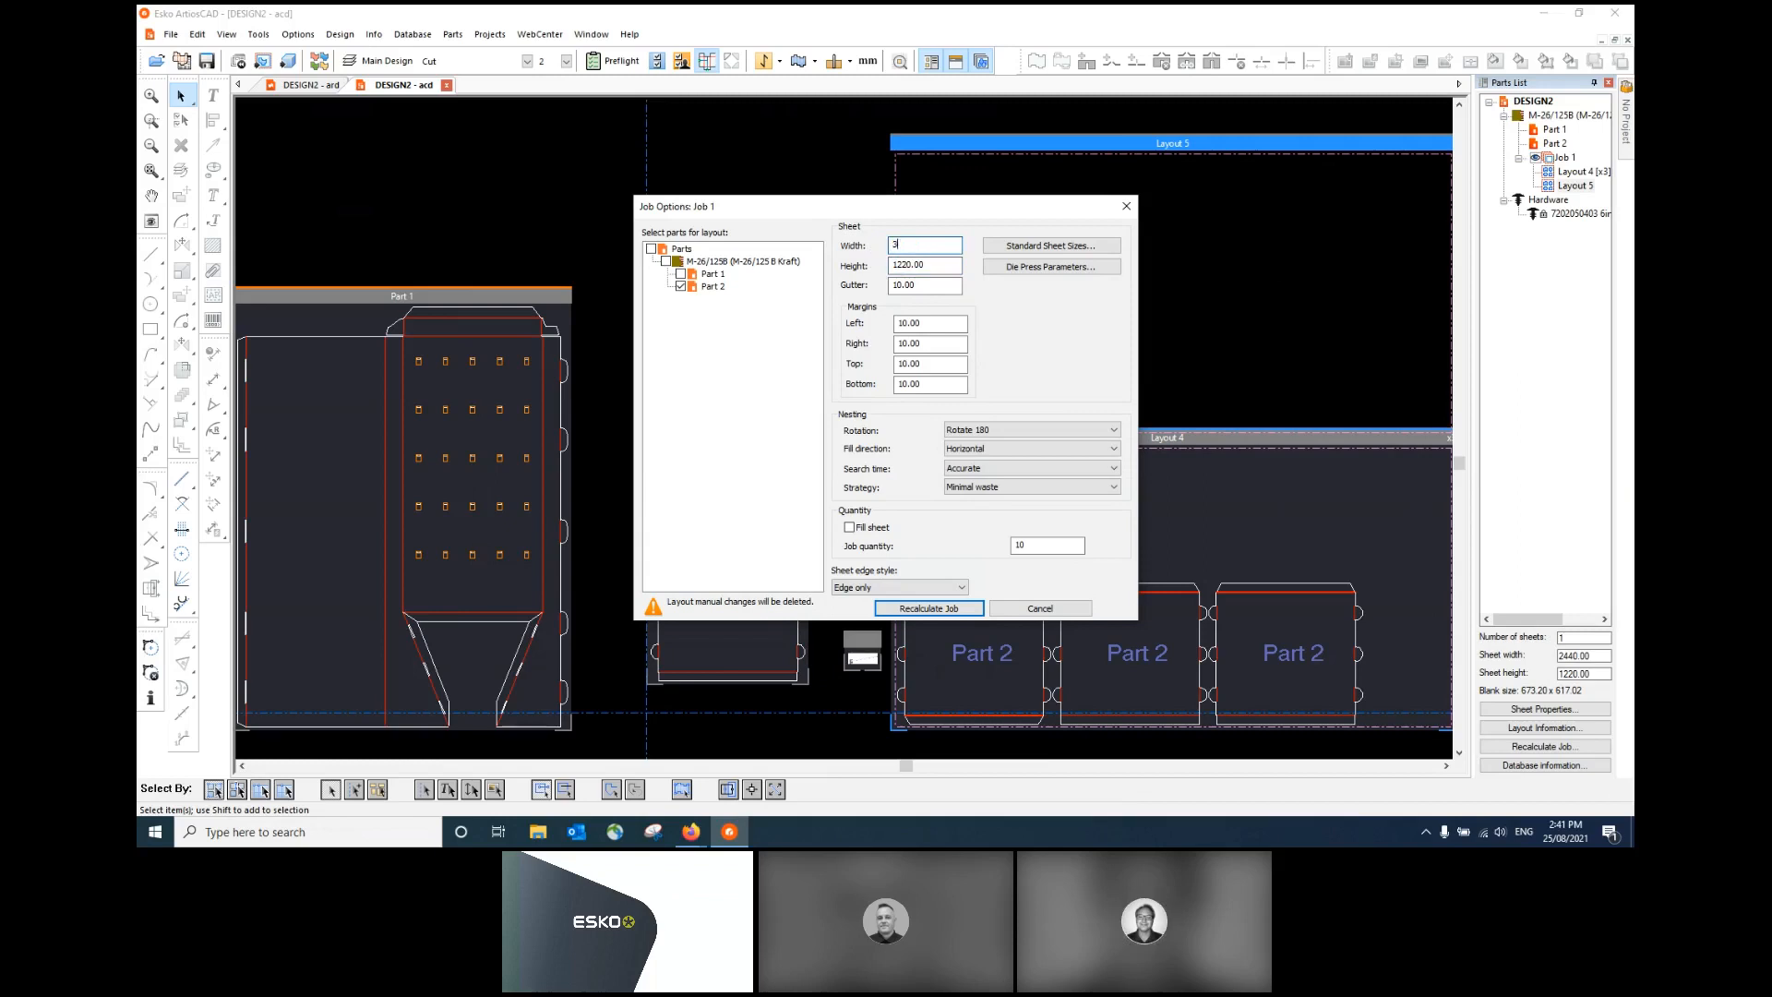
type("200.00")
key("Tab")
type("1800")
left_click(960, 606)
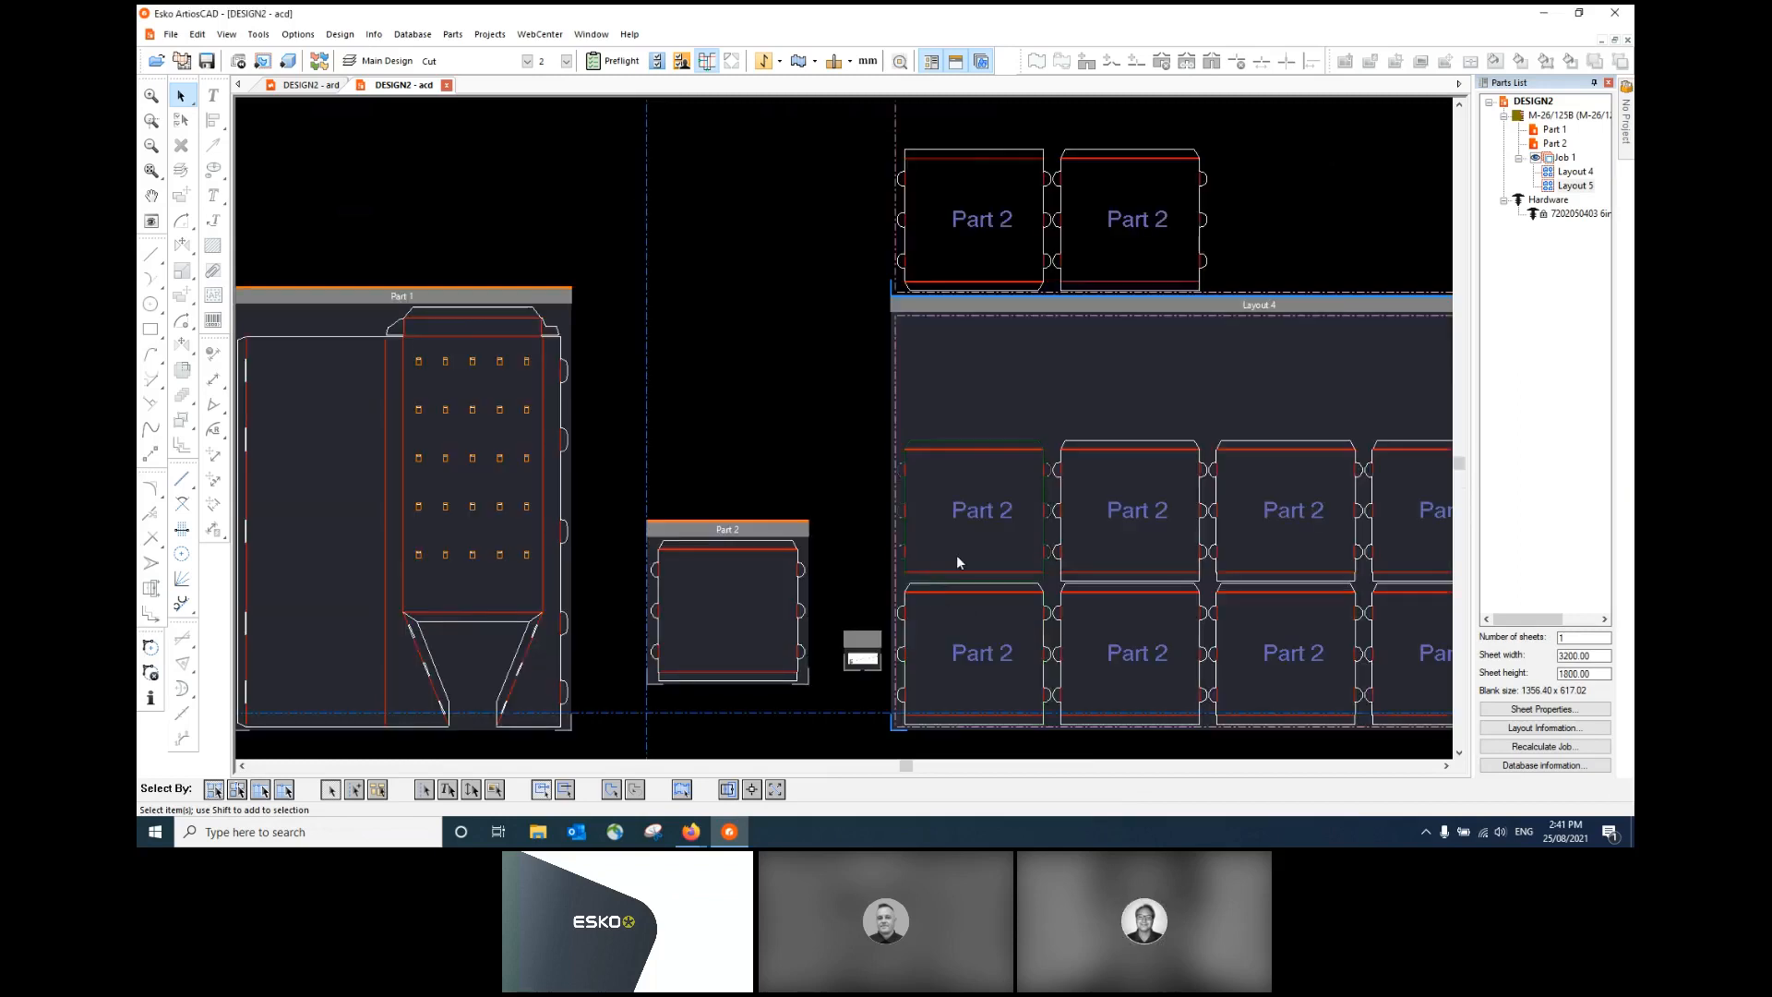
scroll(956, 556, "down", 2)
scroll(926, 551, "down", 2)
scroll(1060, 533, "up", 2)
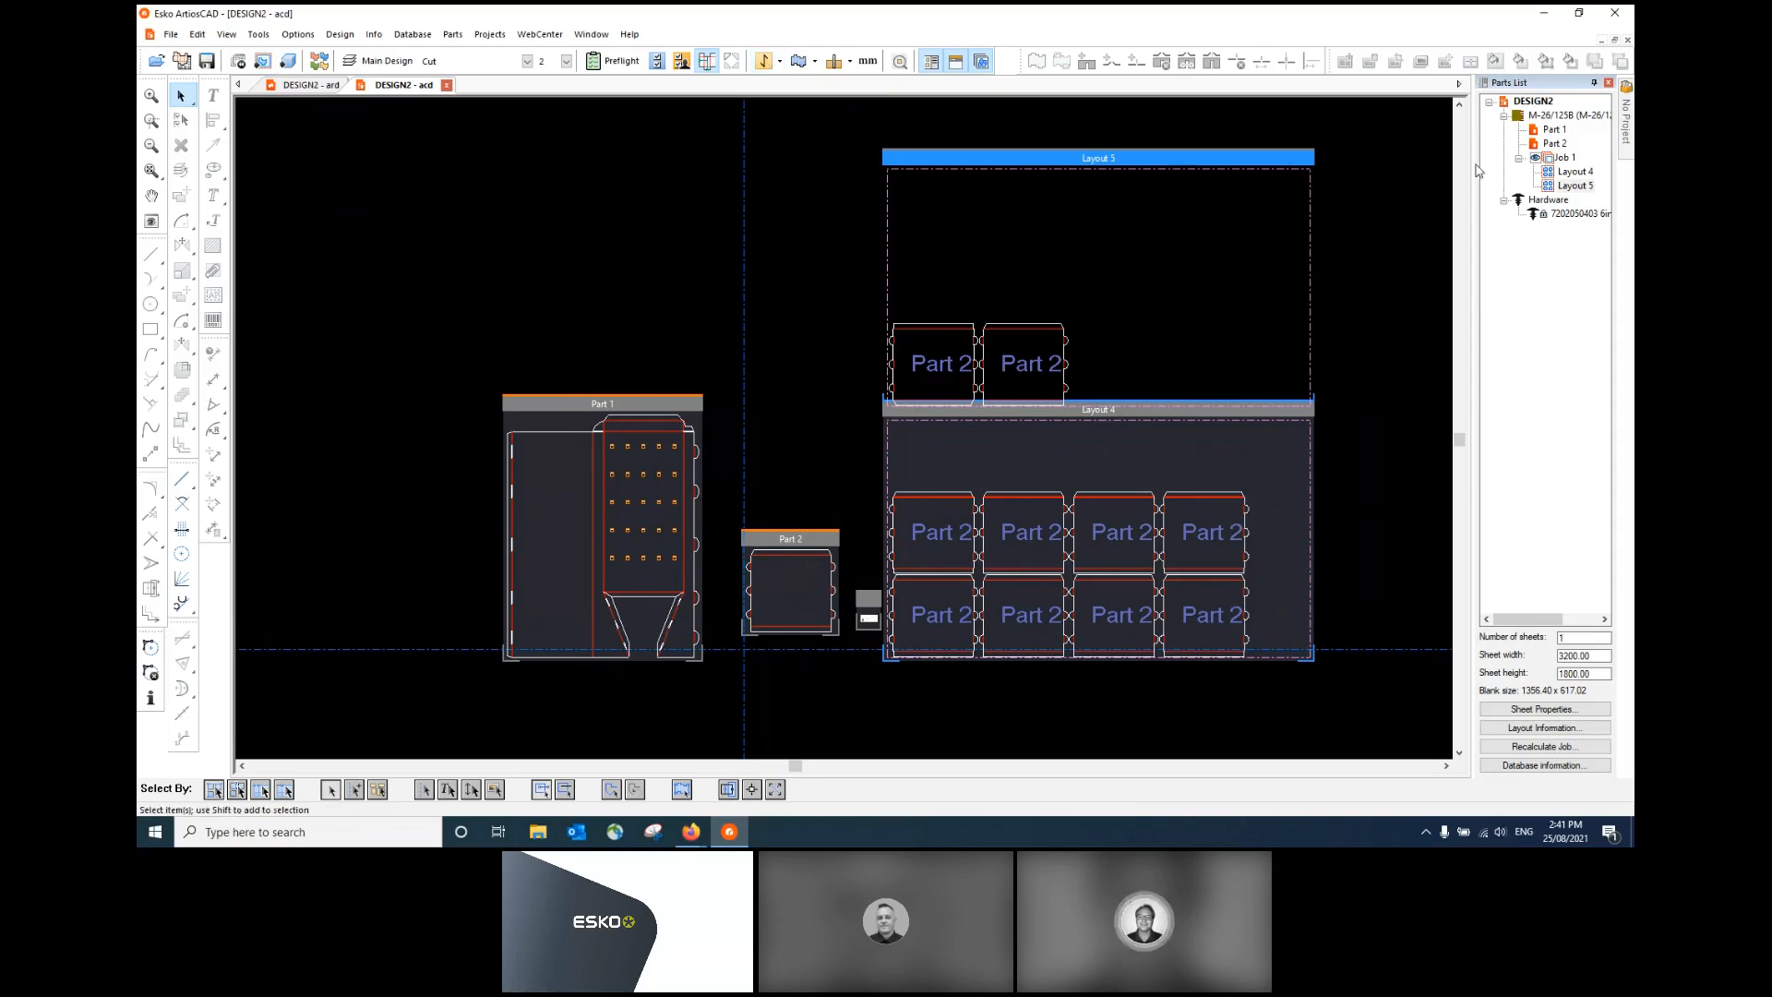
- Recalculate Job 1 on an 1800 by 3200 mm sheet and create a second job of 10 with Parts 1 and 2 on the same size
right_click(1556, 158)
left_click(1555, 166)
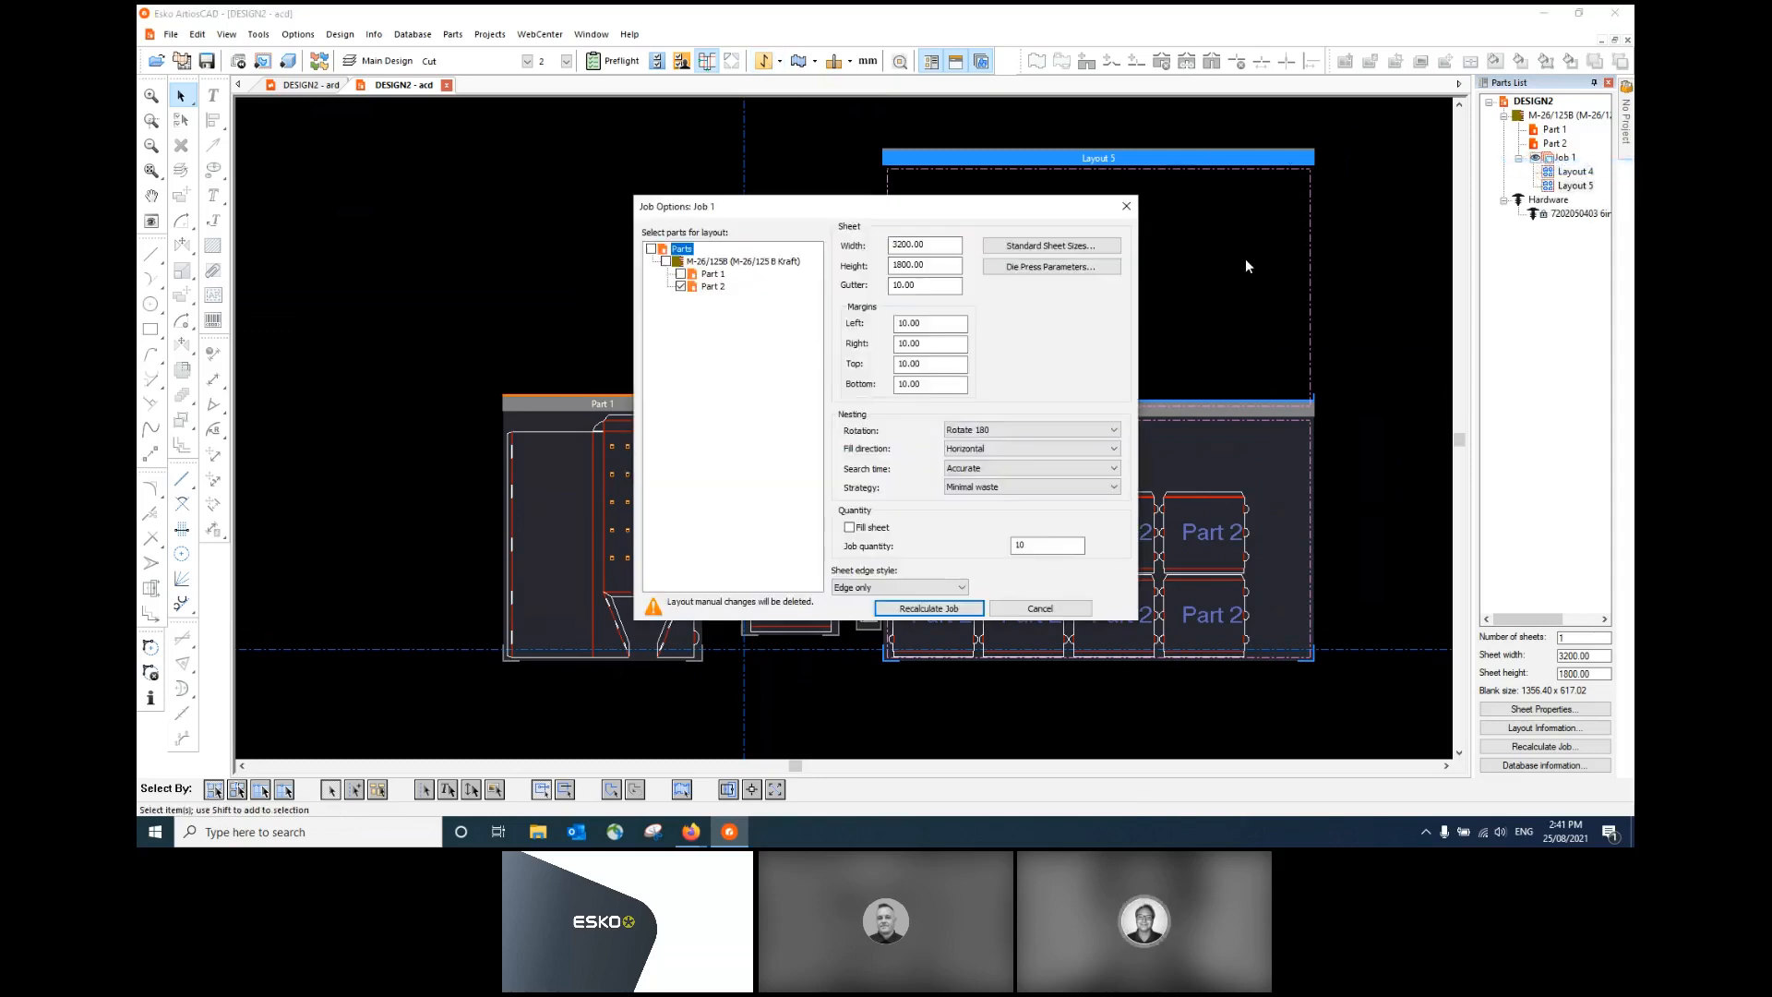
double_click(953, 249)
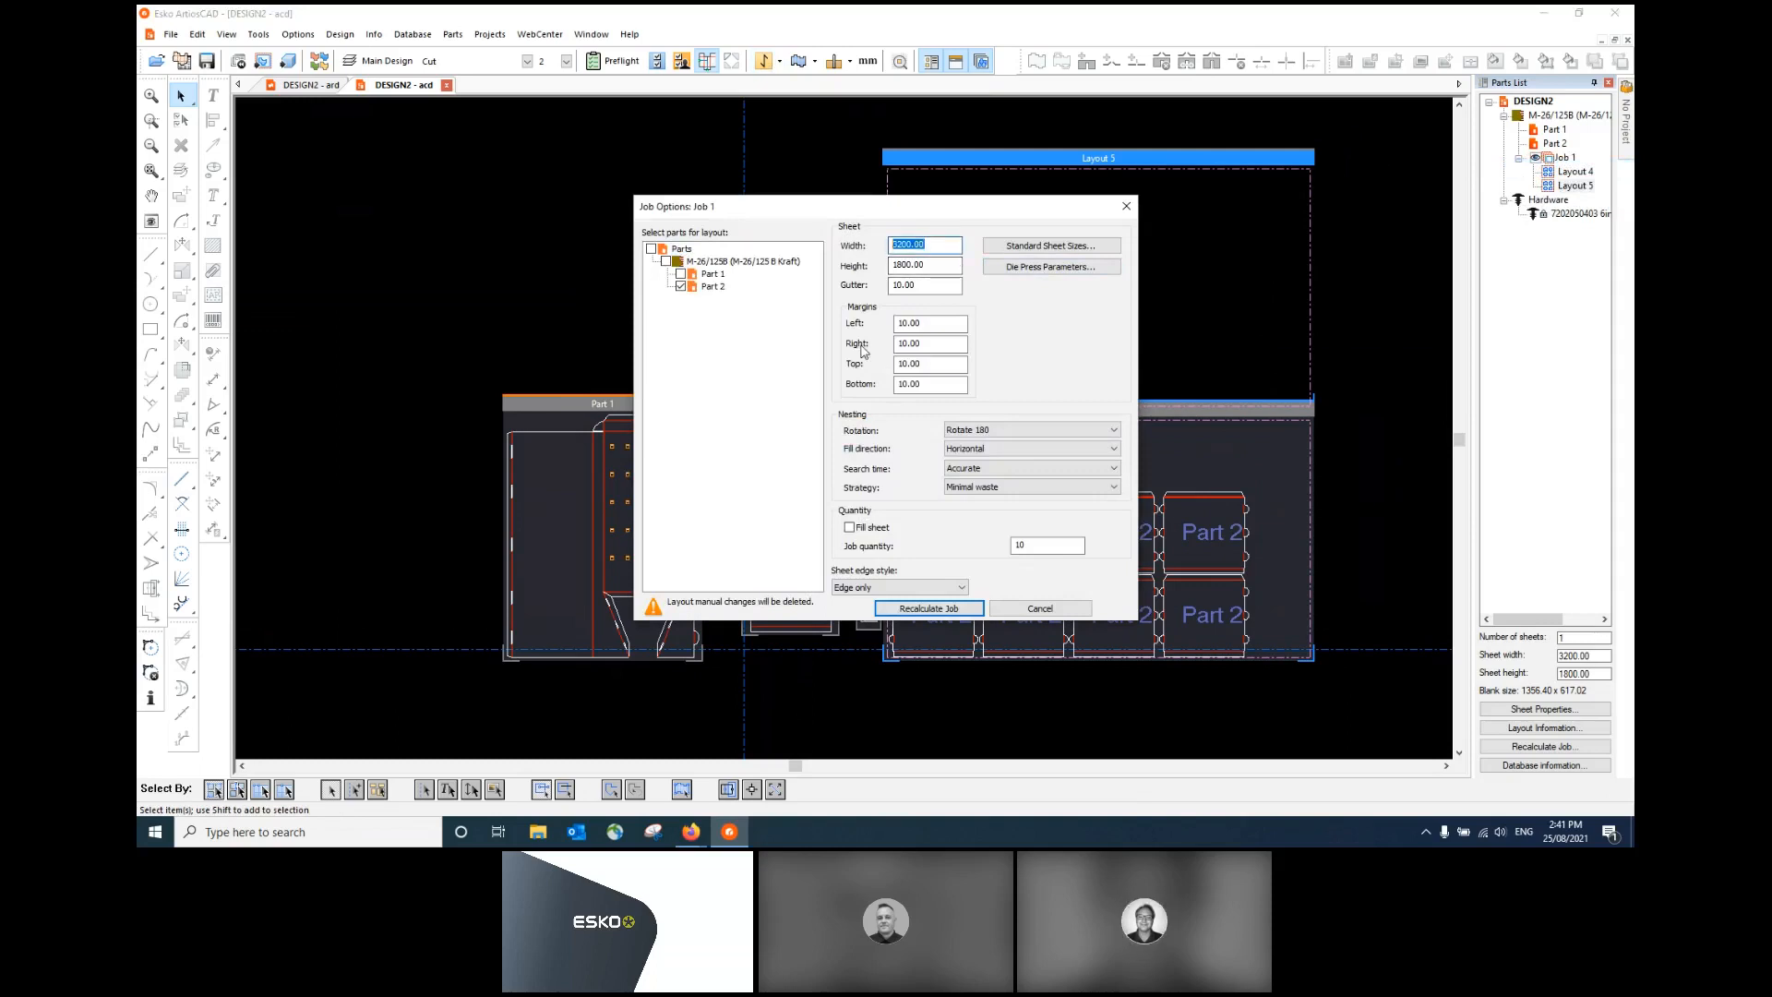
type("1")
key("Tab")
type("3200")
left_click(929, 608)
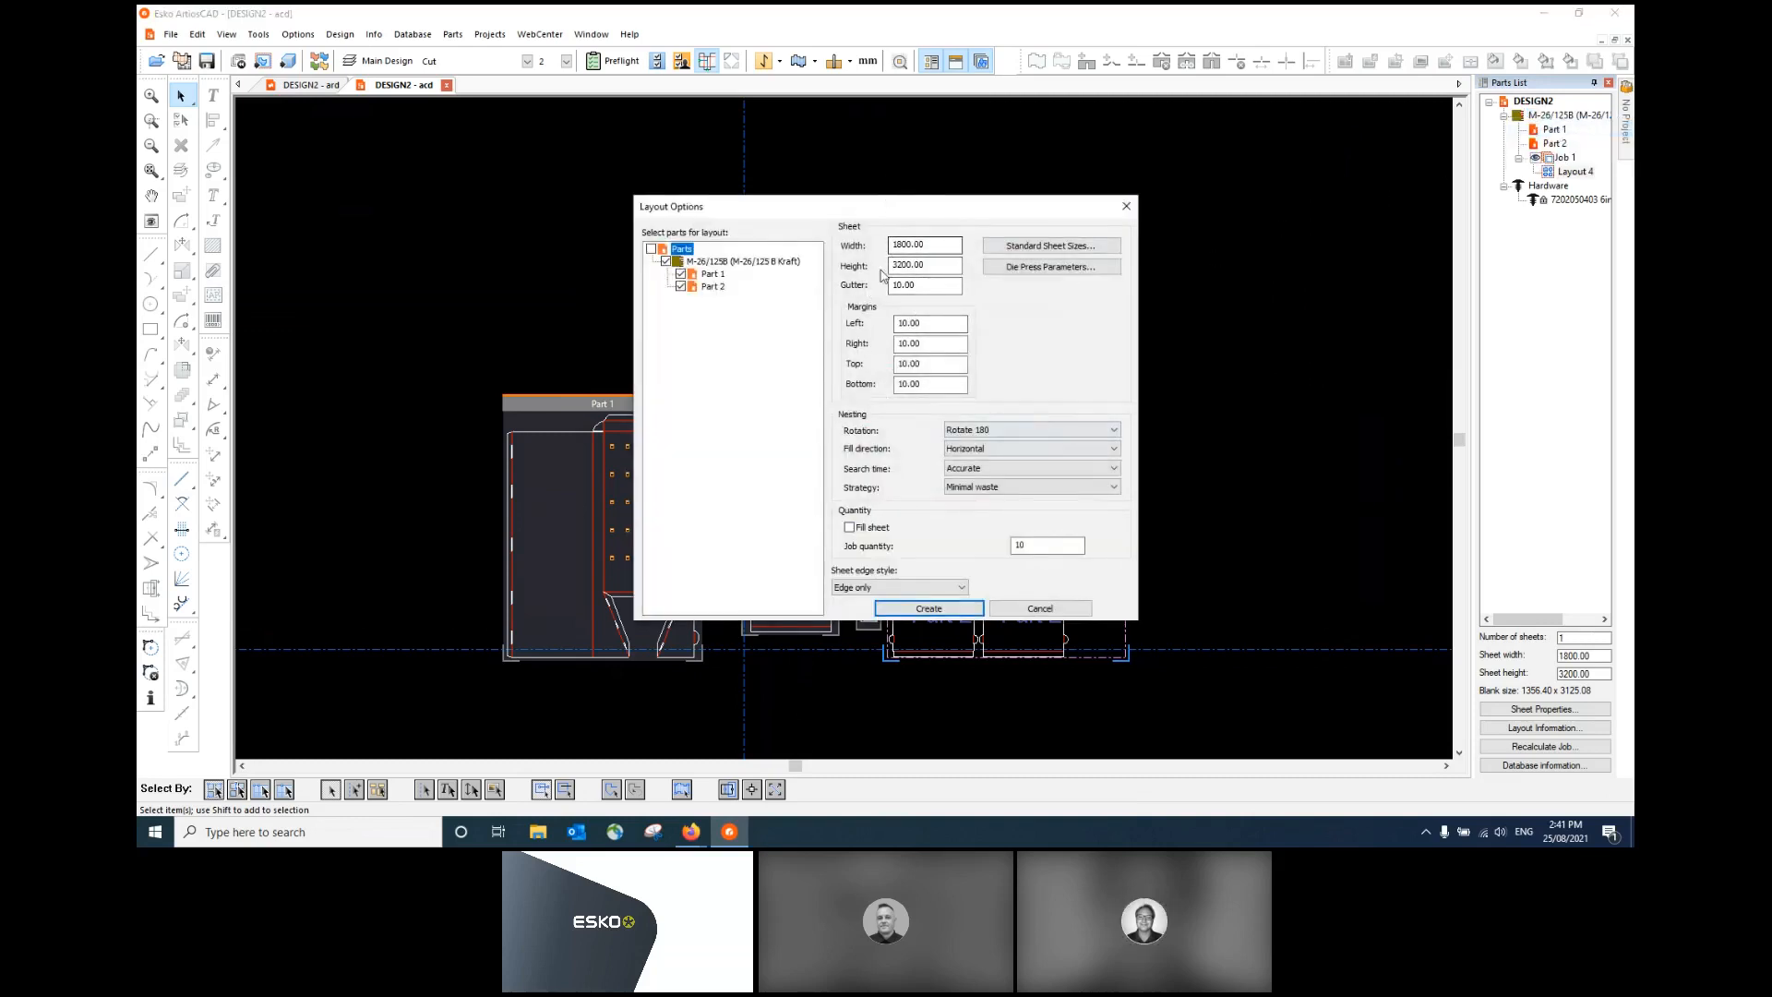
left_click(928, 608)
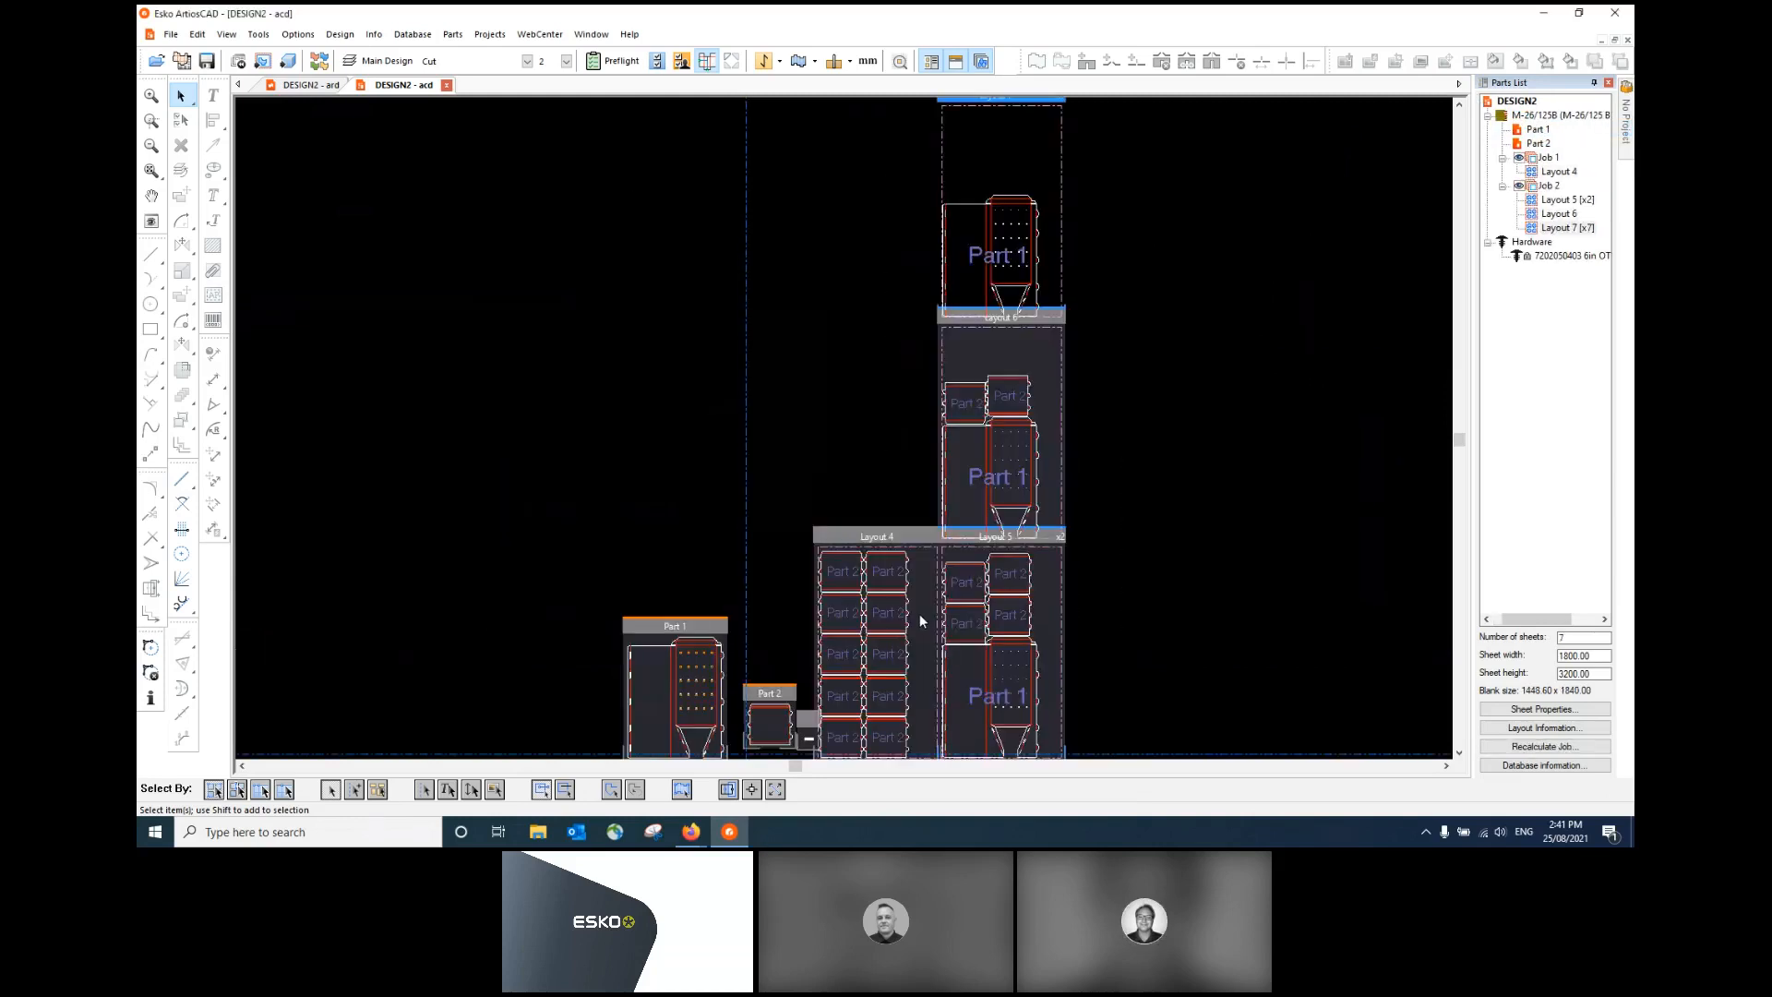
scroll(982, 377, "down", 1)
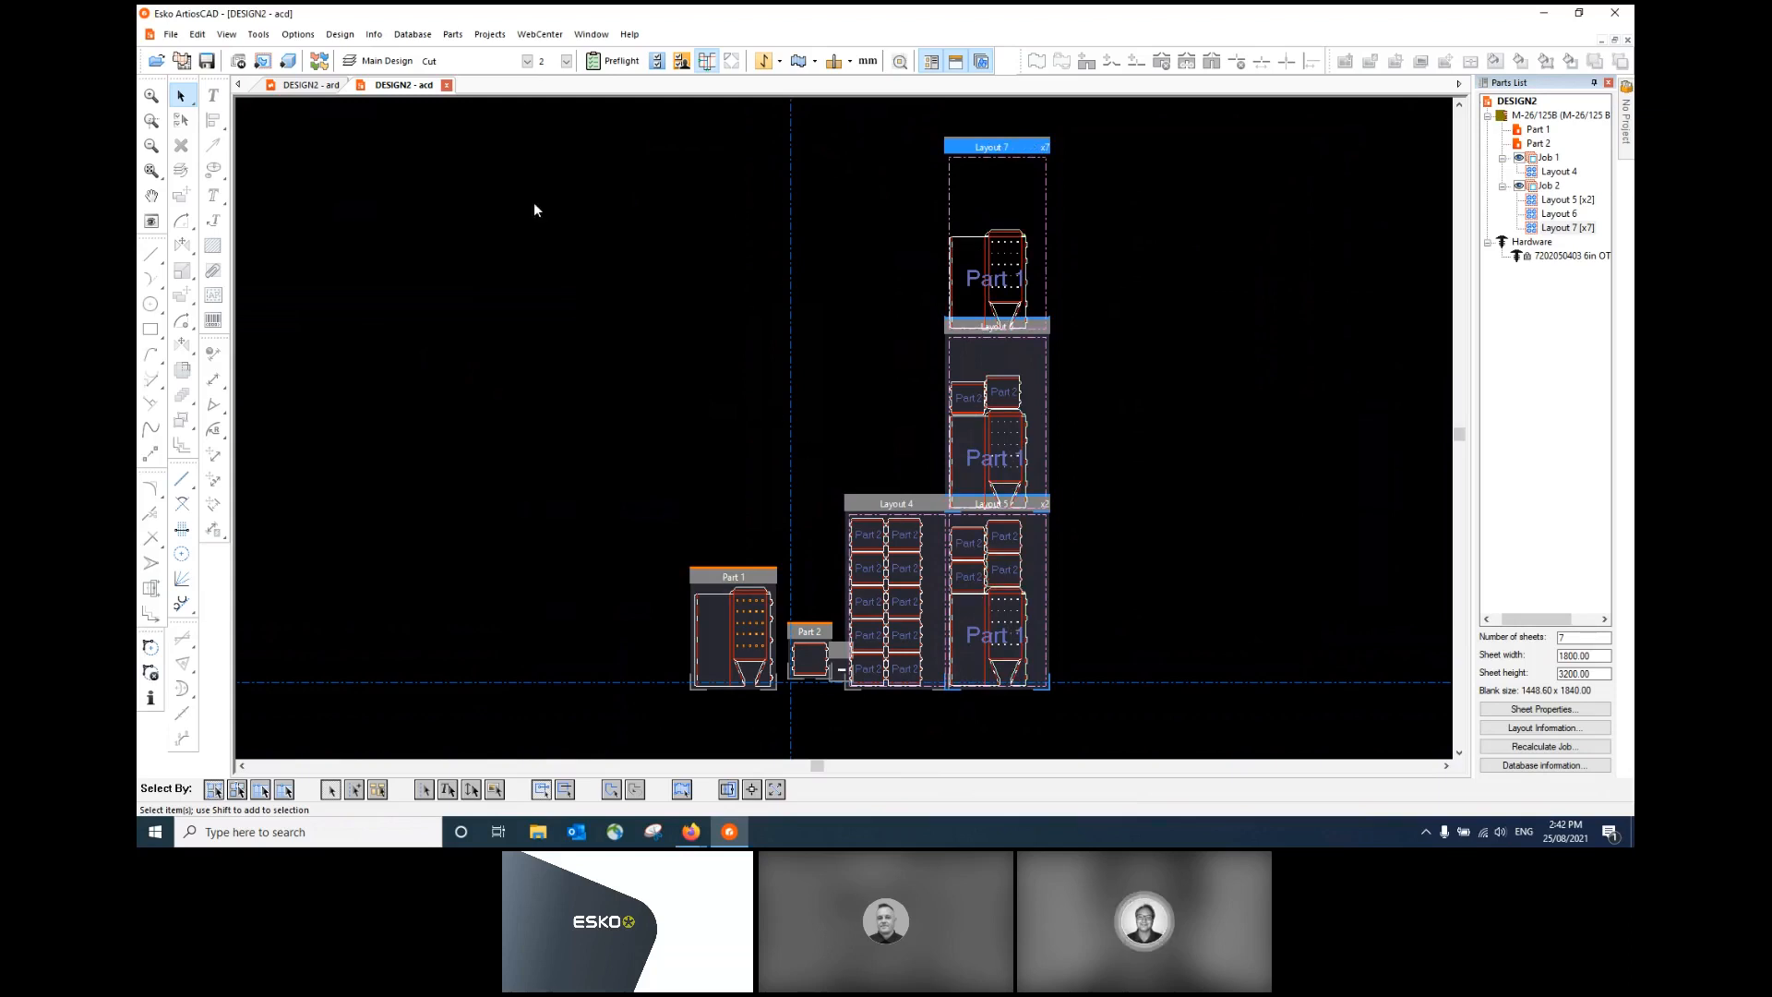
- Preview the Canvas Job Bill of Materials PDF output for Part 1 and Part 2 at full-screen size
left_click(457, 37)
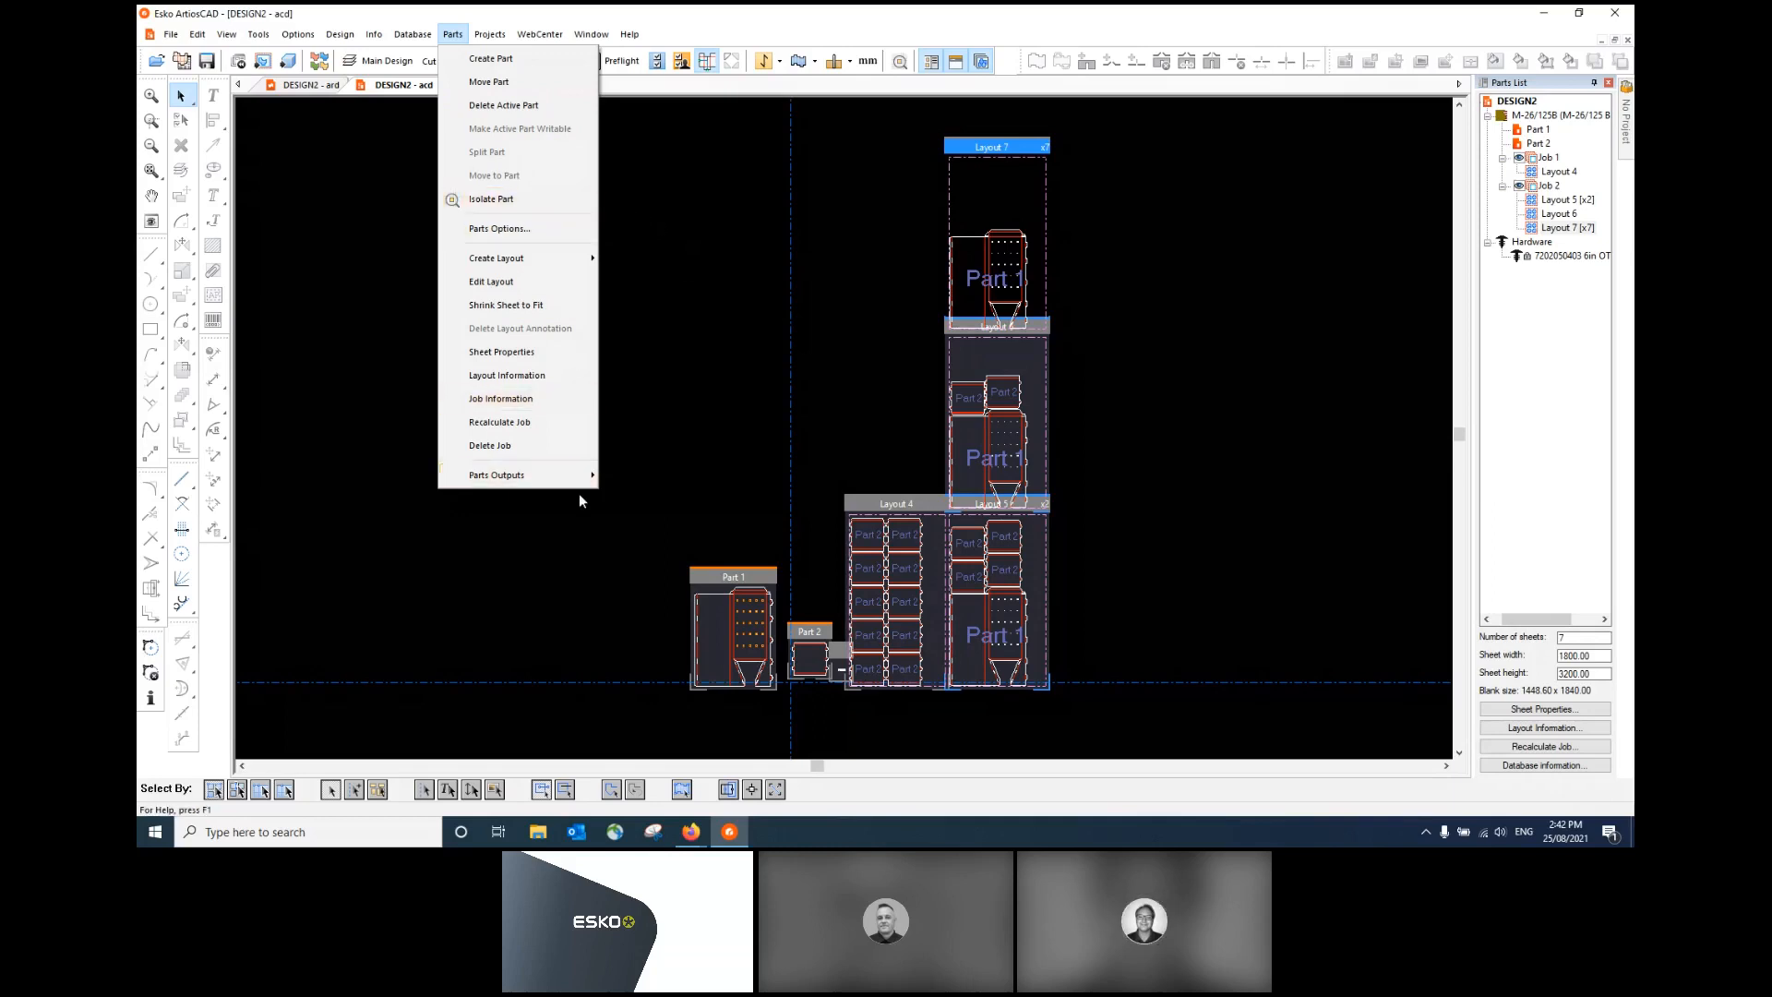
mouse_move(584, 475)
mouse_move(646, 476)
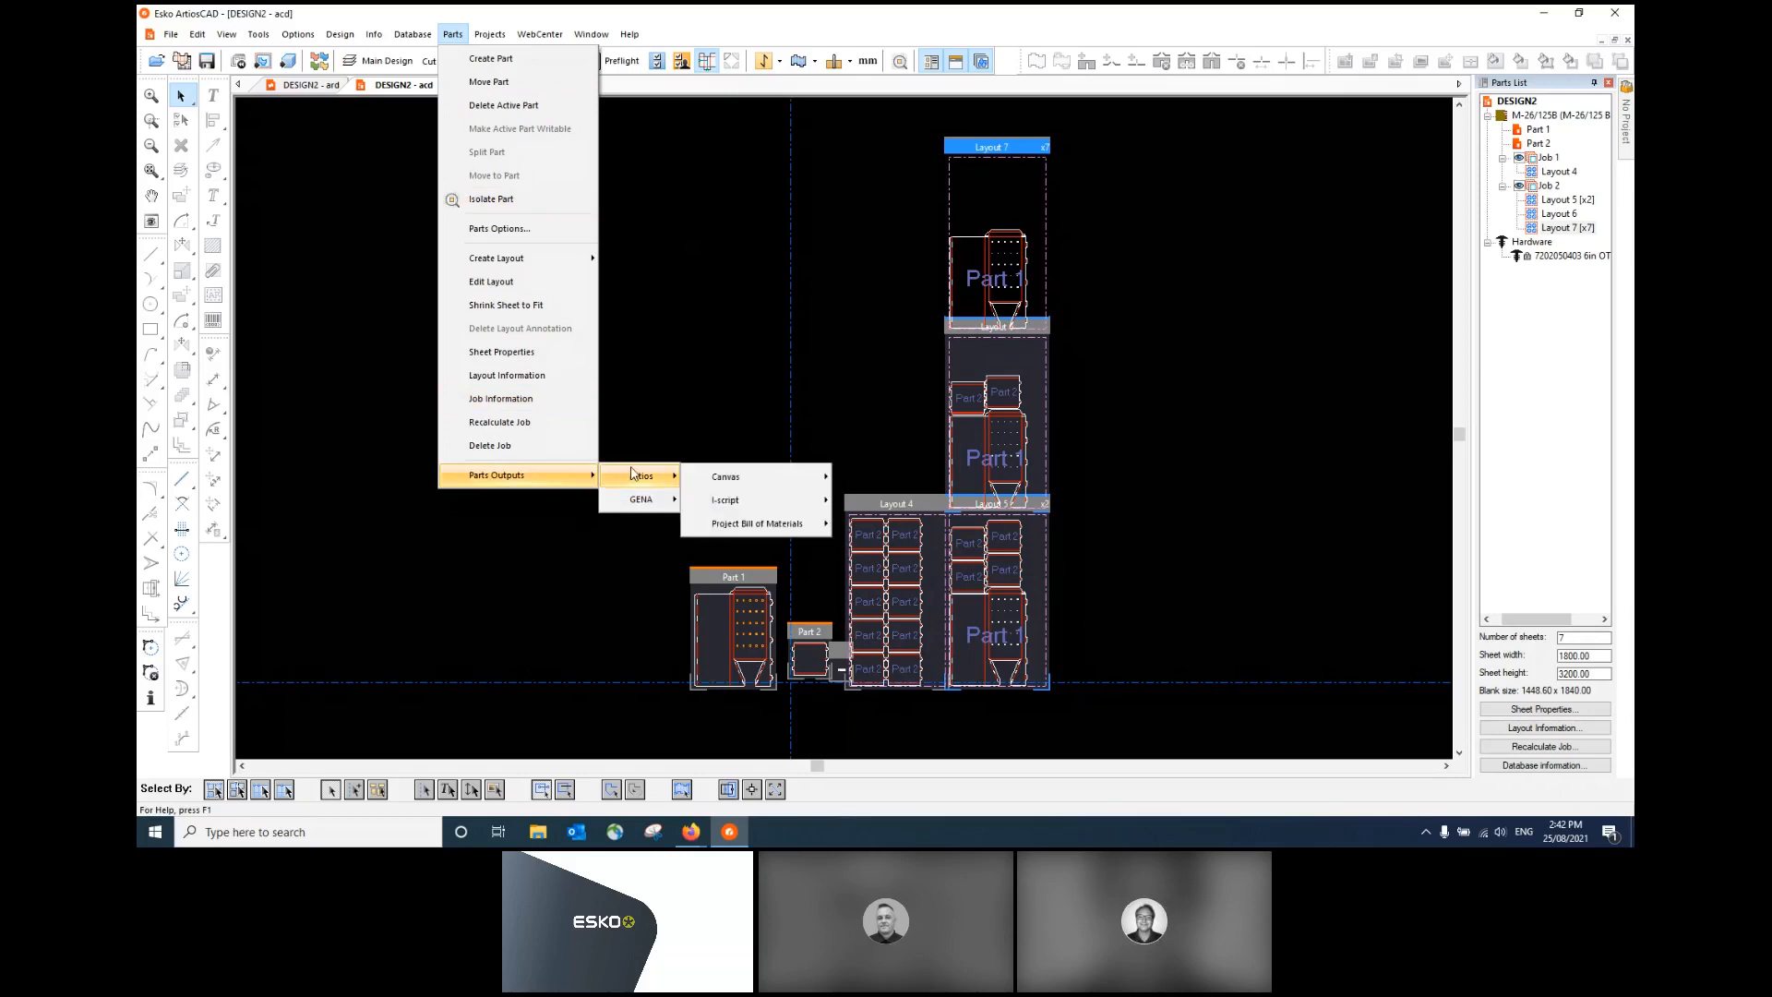
mouse_move(720, 477)
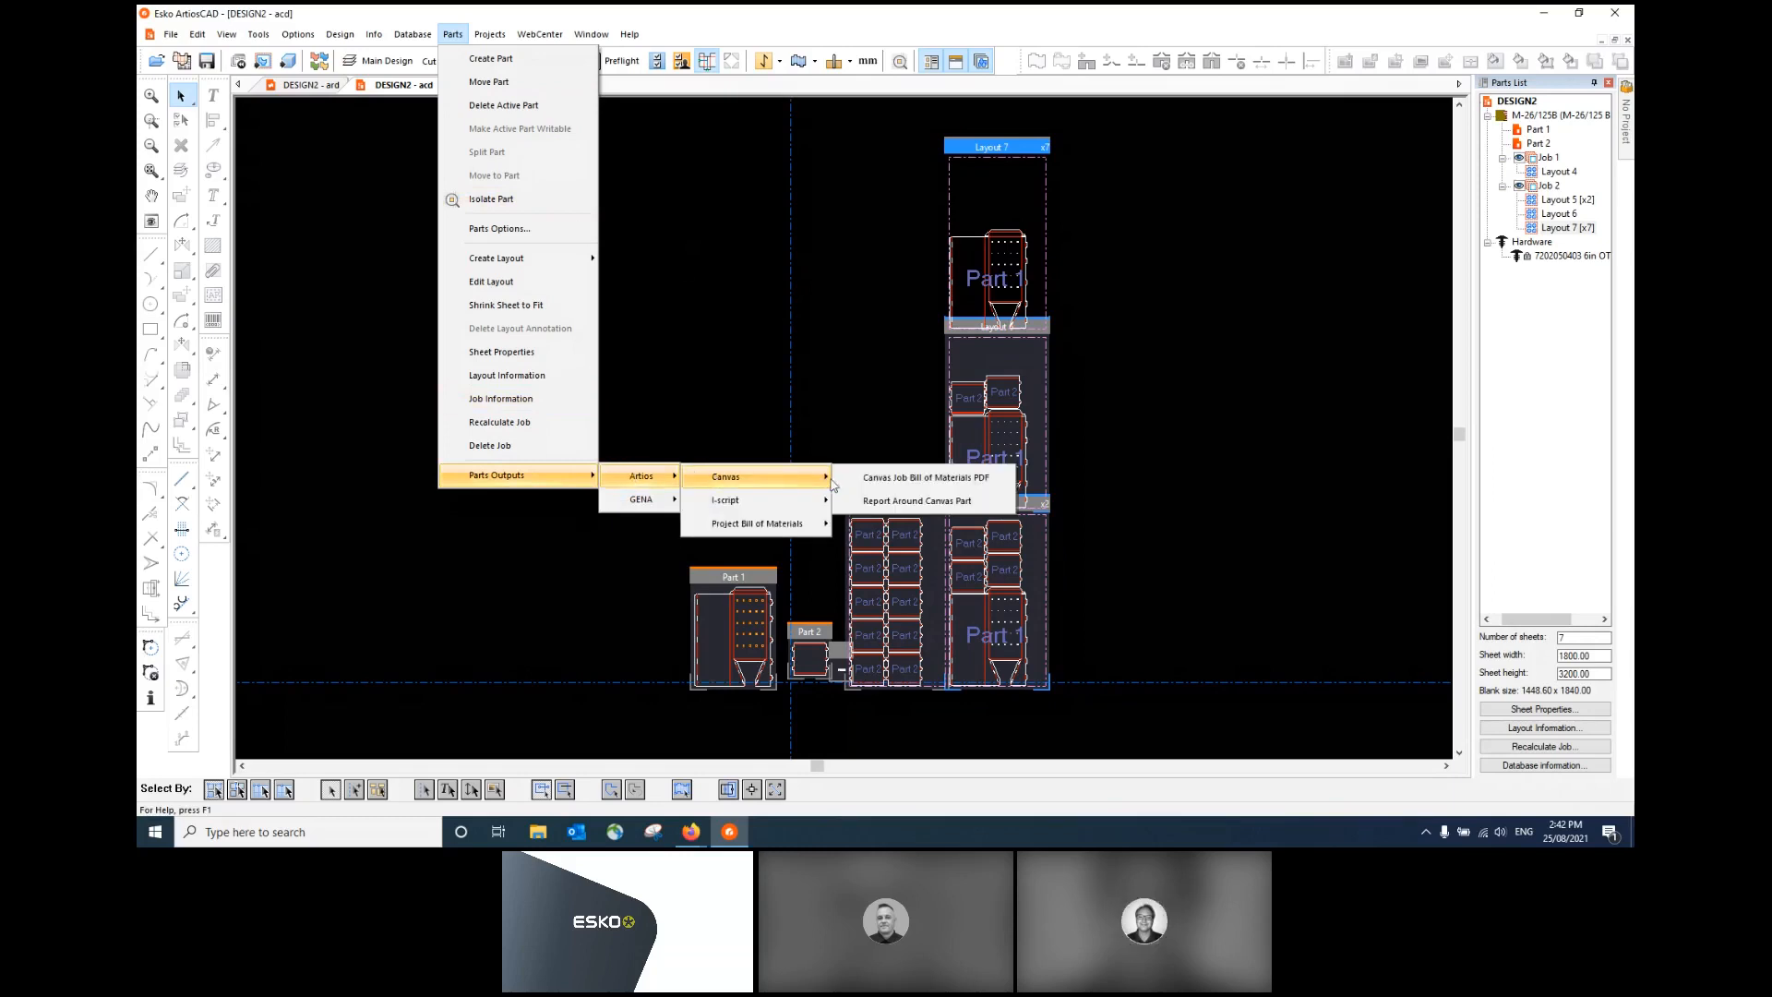
left_click(868, 479)
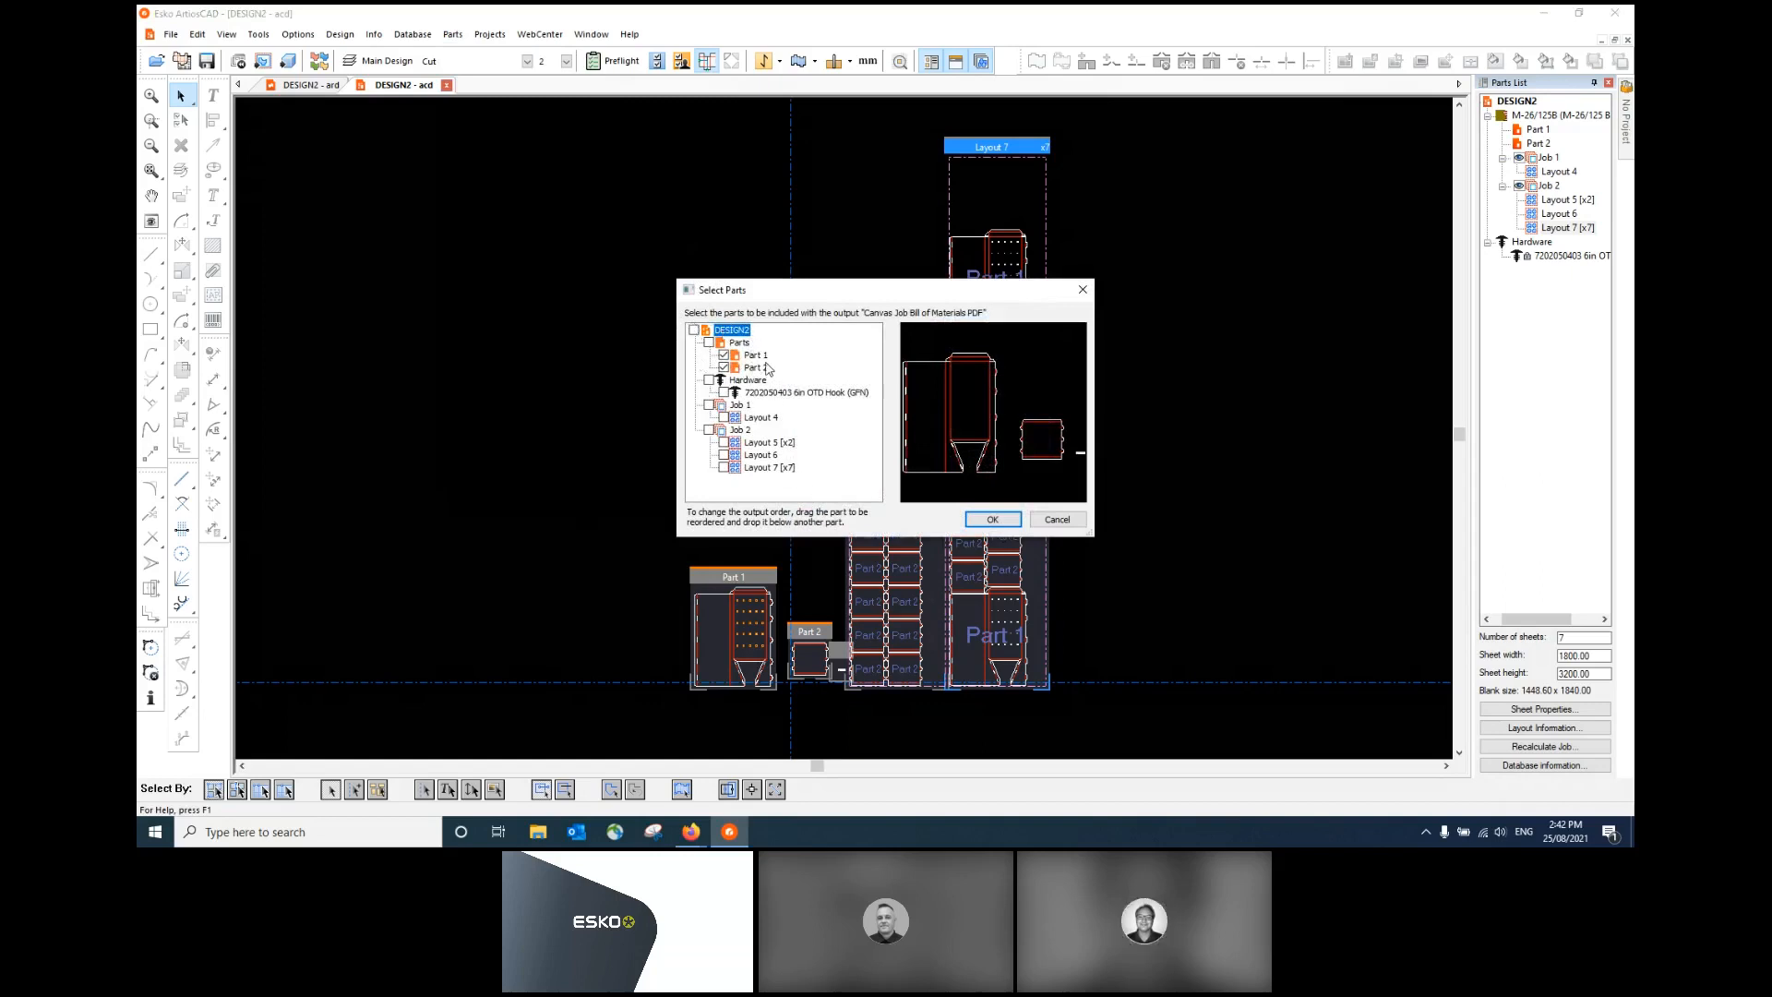
left_click(996, 519)
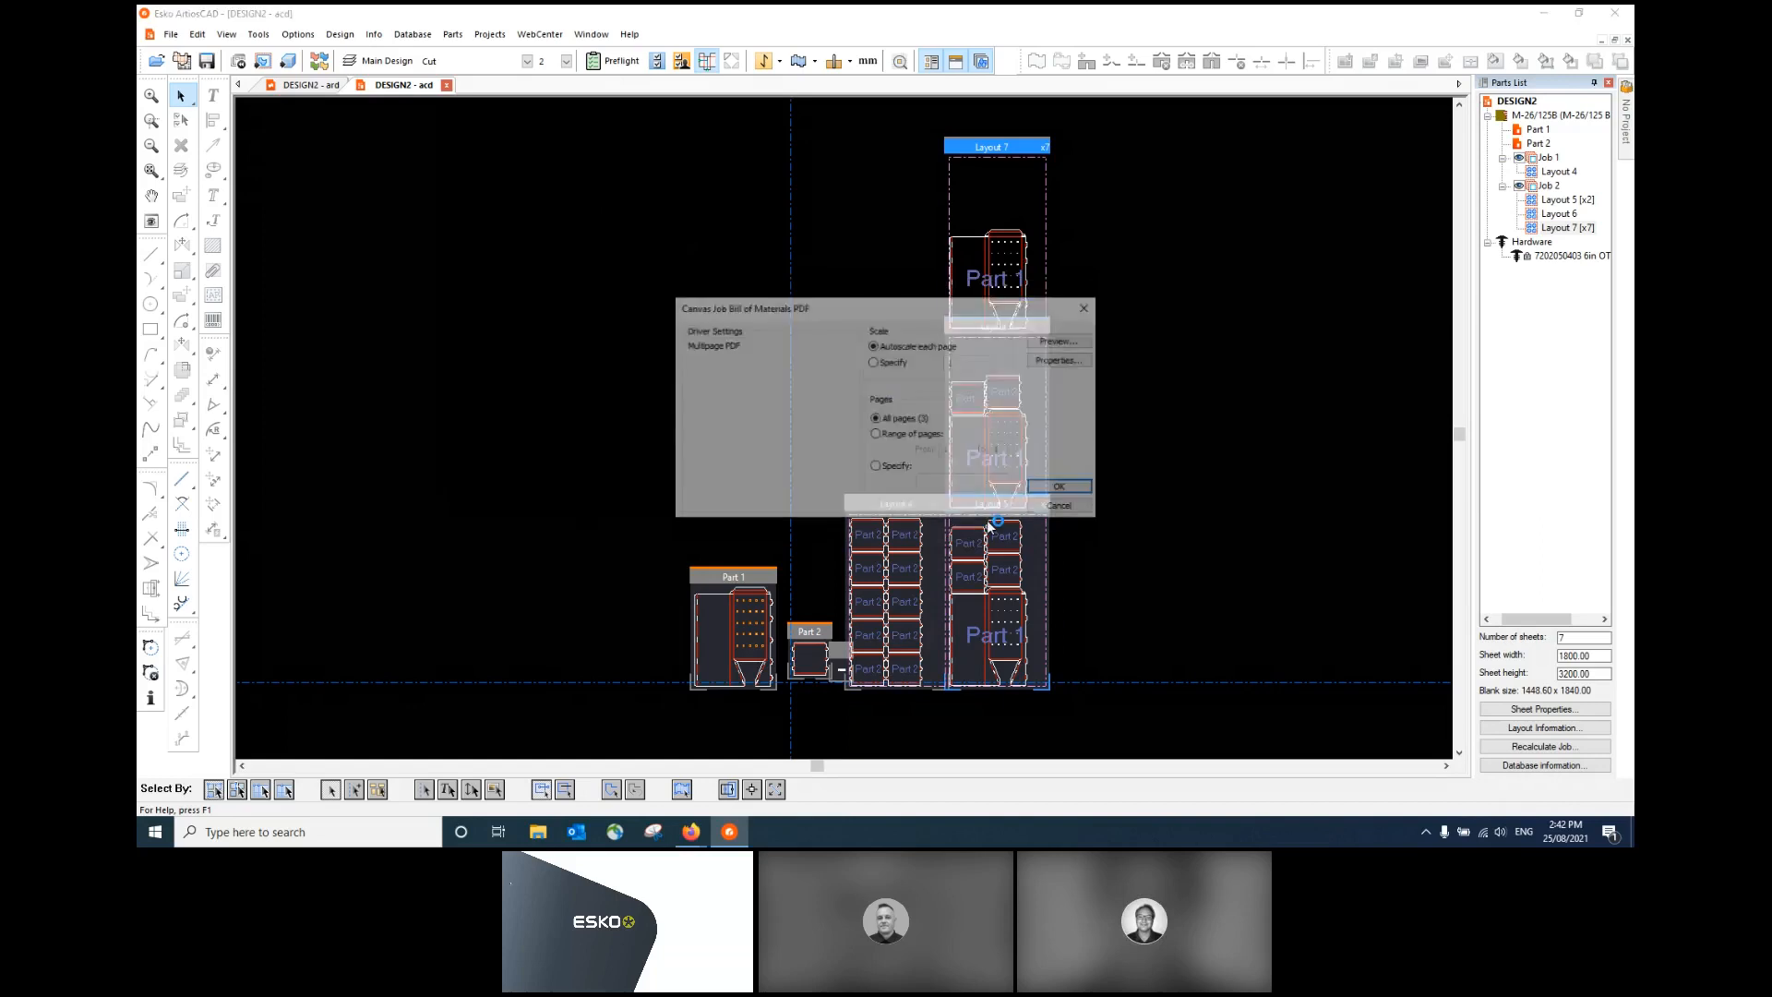
left_click(1063, 342)
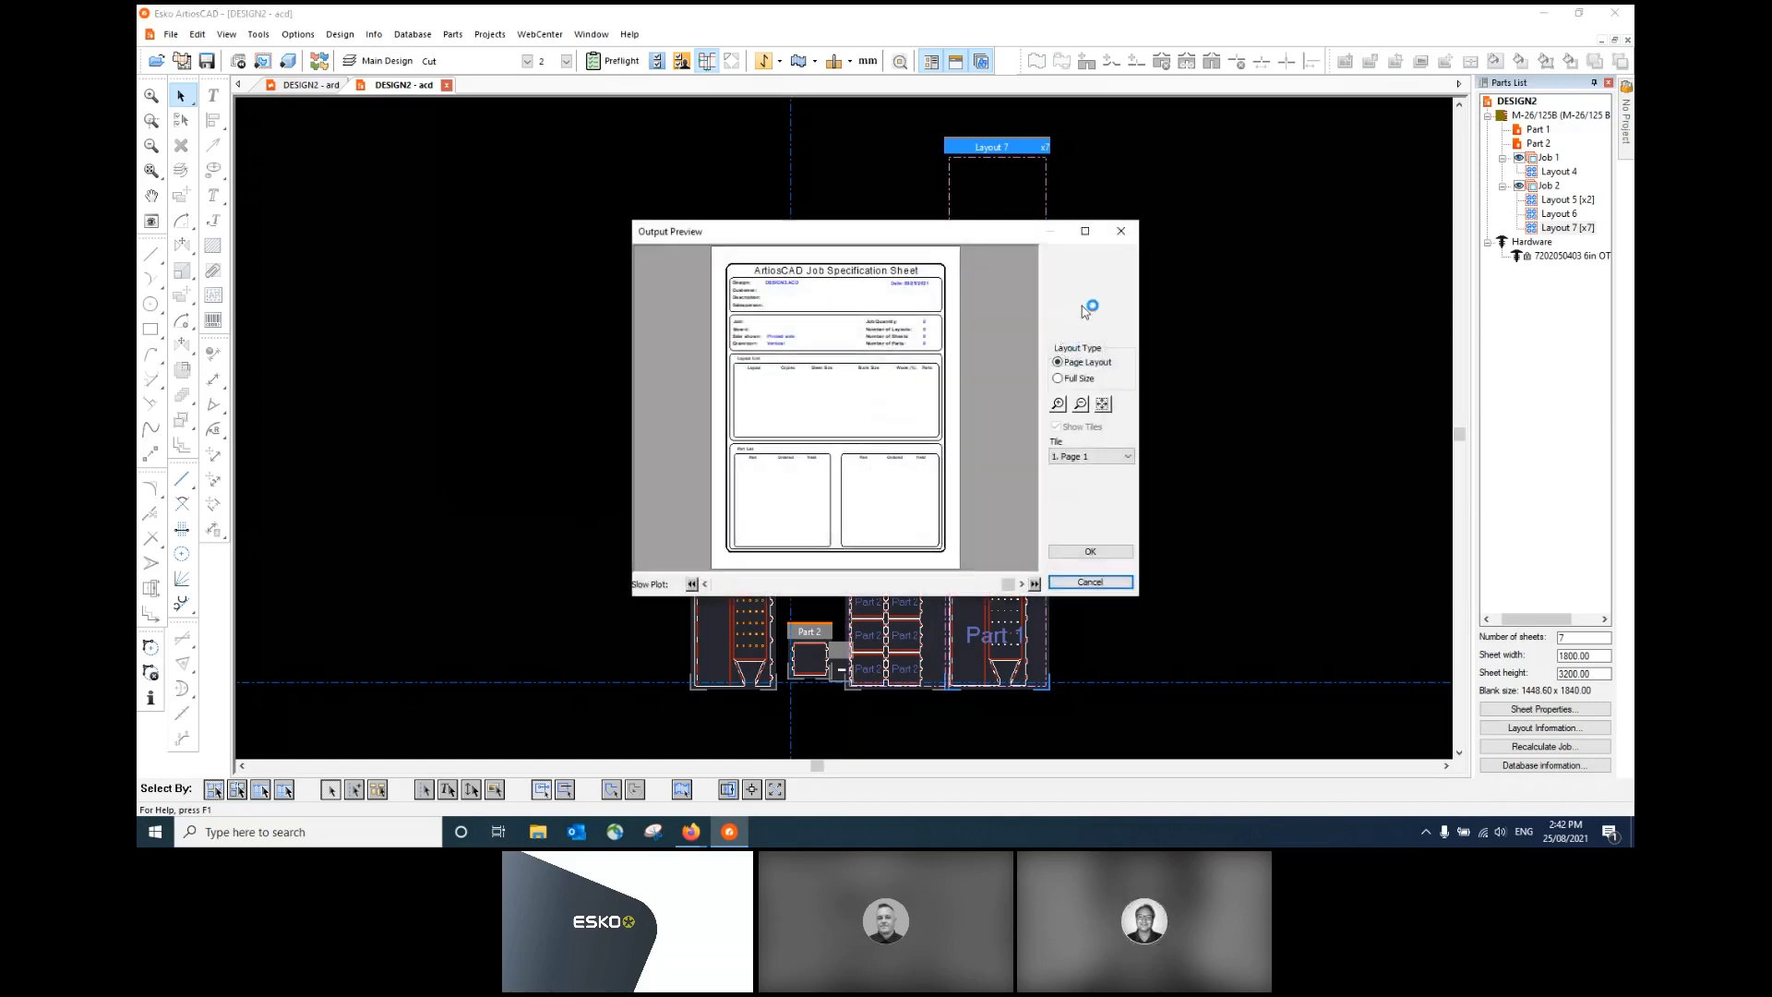
left_click(1085, 231)
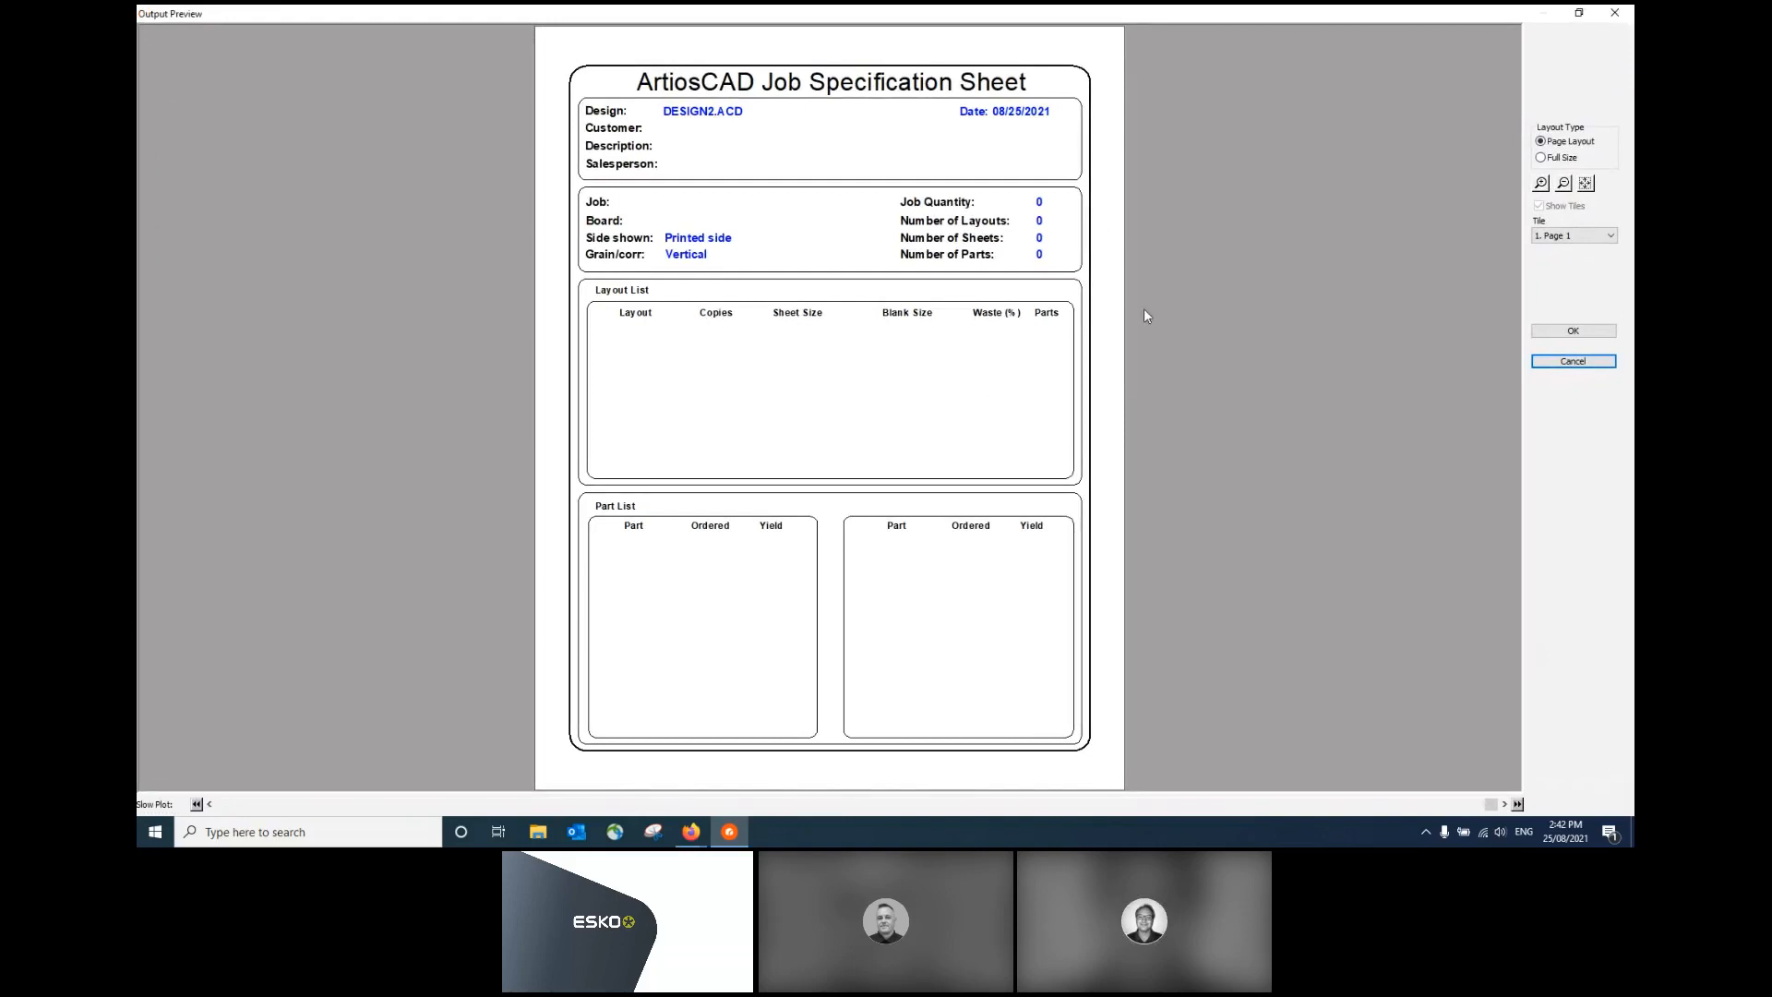
- Examine all three pages of the bill of materials preview, then cancel the output
left_click(1587, 235)
left_click(1569, 262)
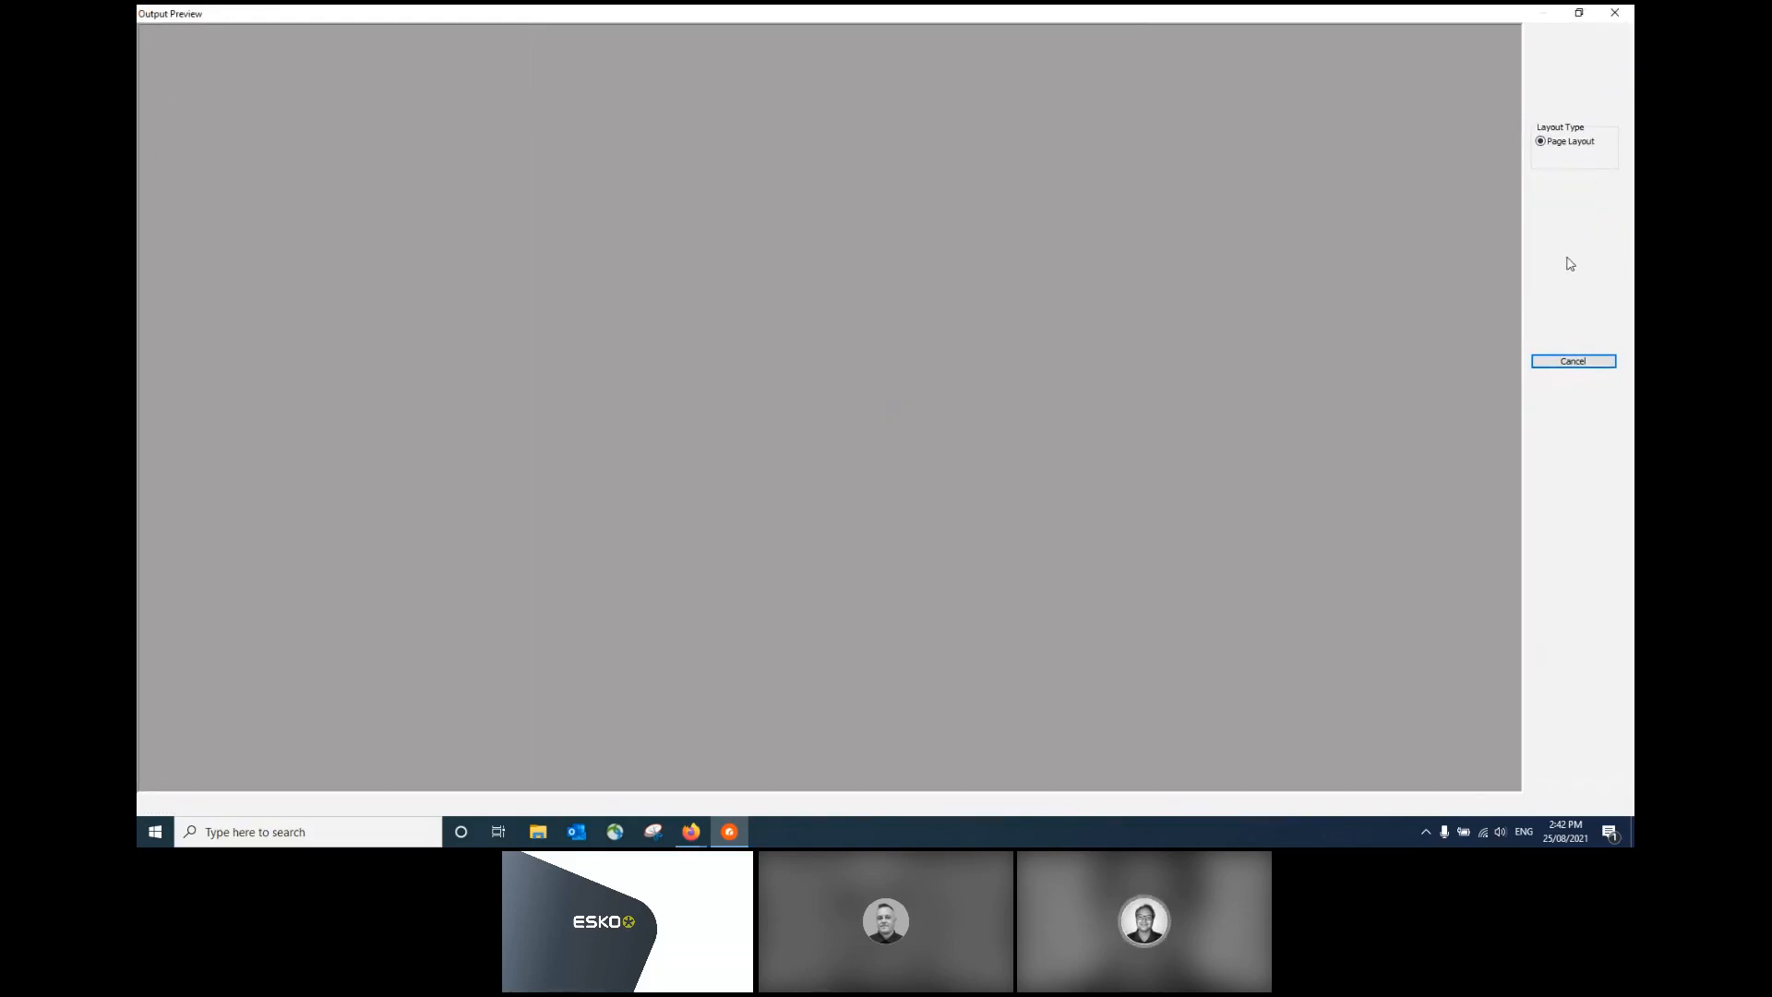
left_click(1573, 236)
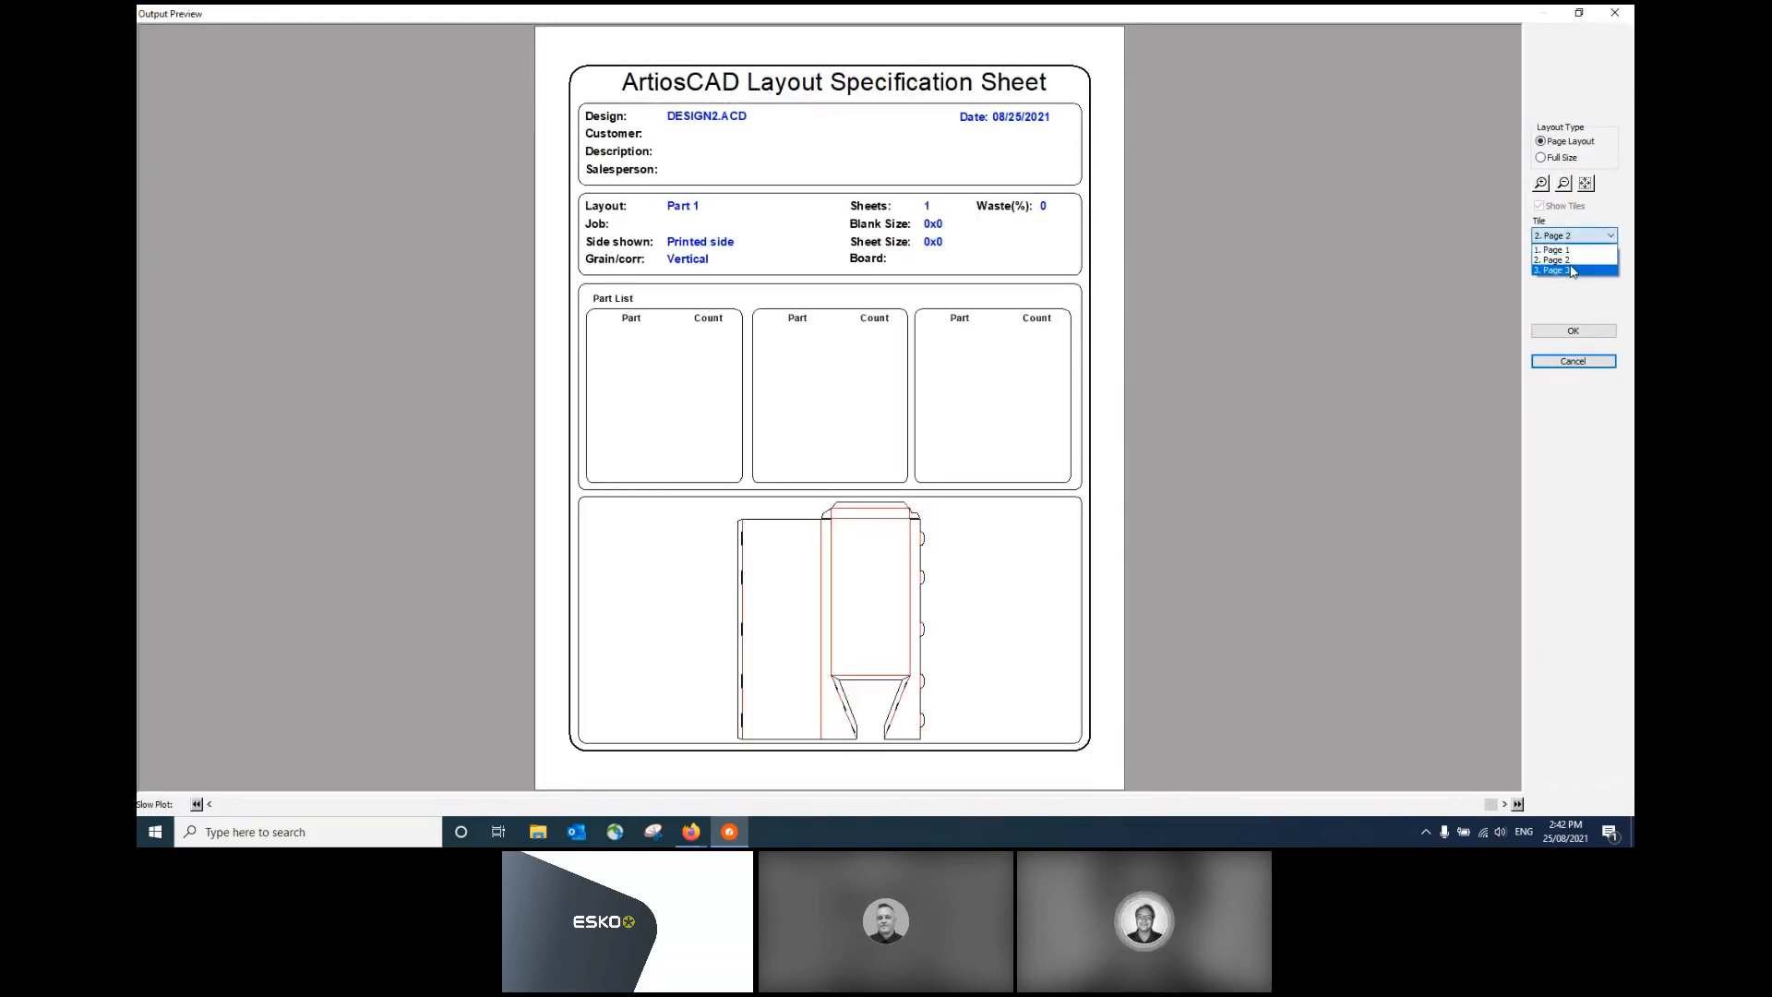
left_click(1574, 272)
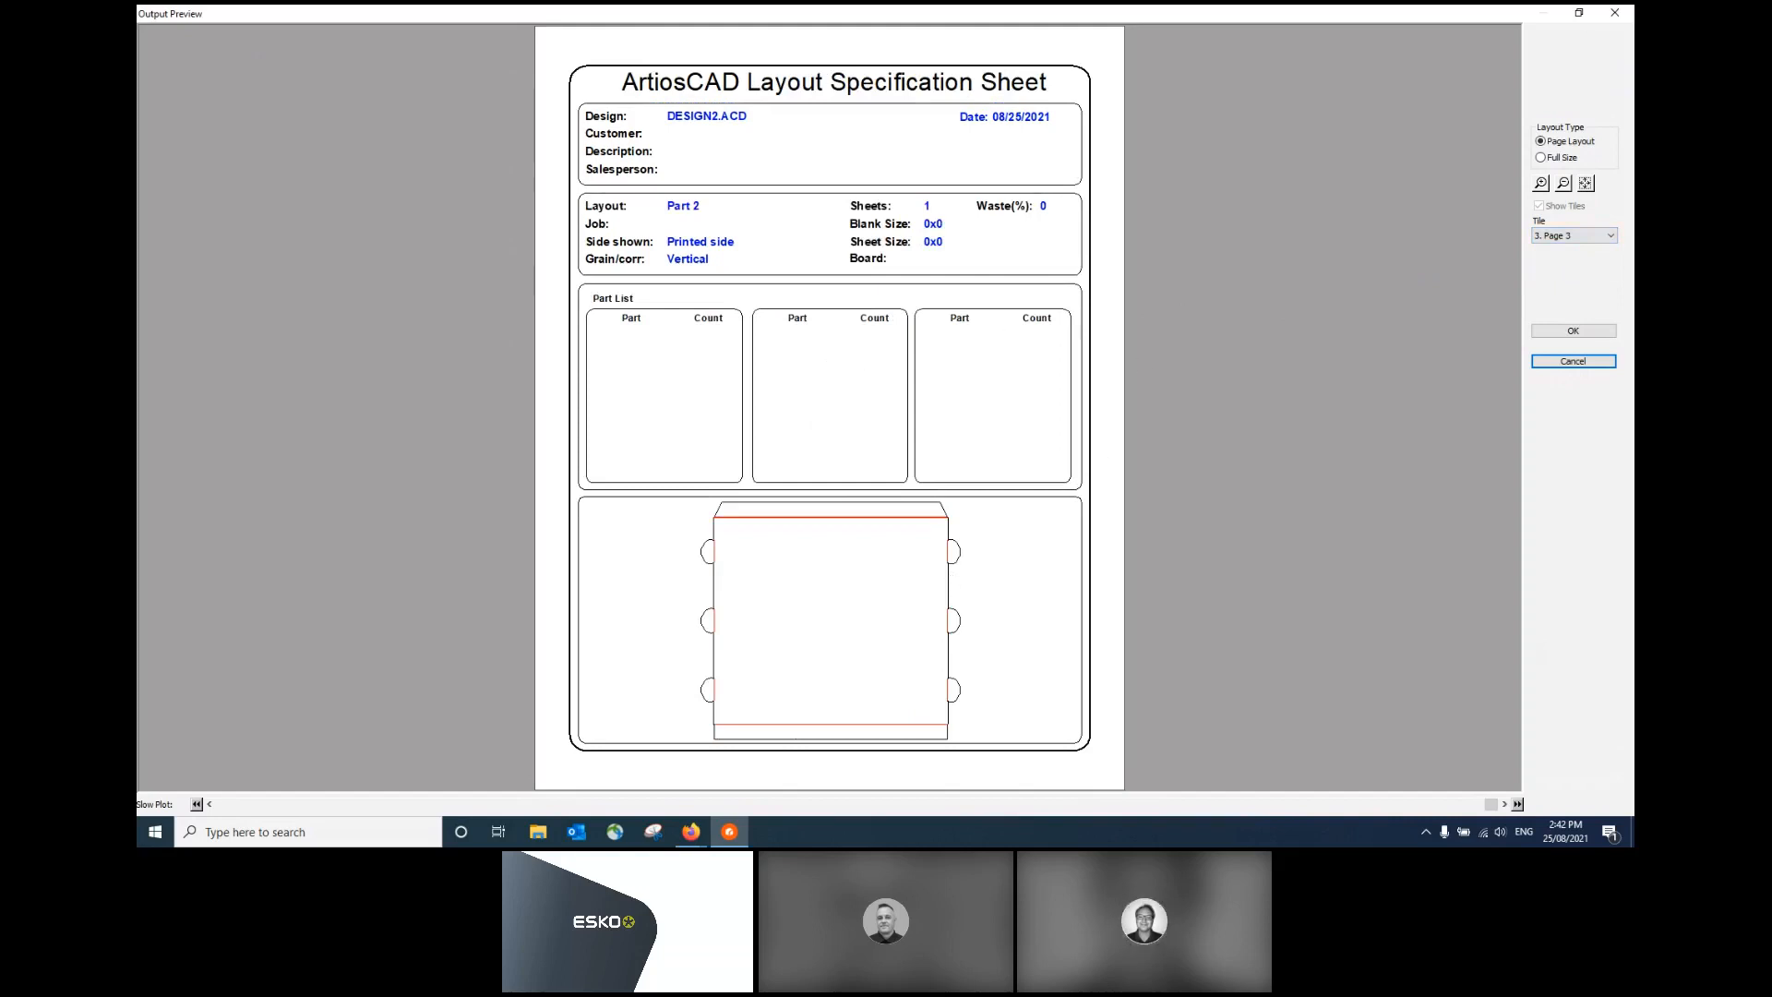
left_click(1610, 236)
left_click(1572, 259)
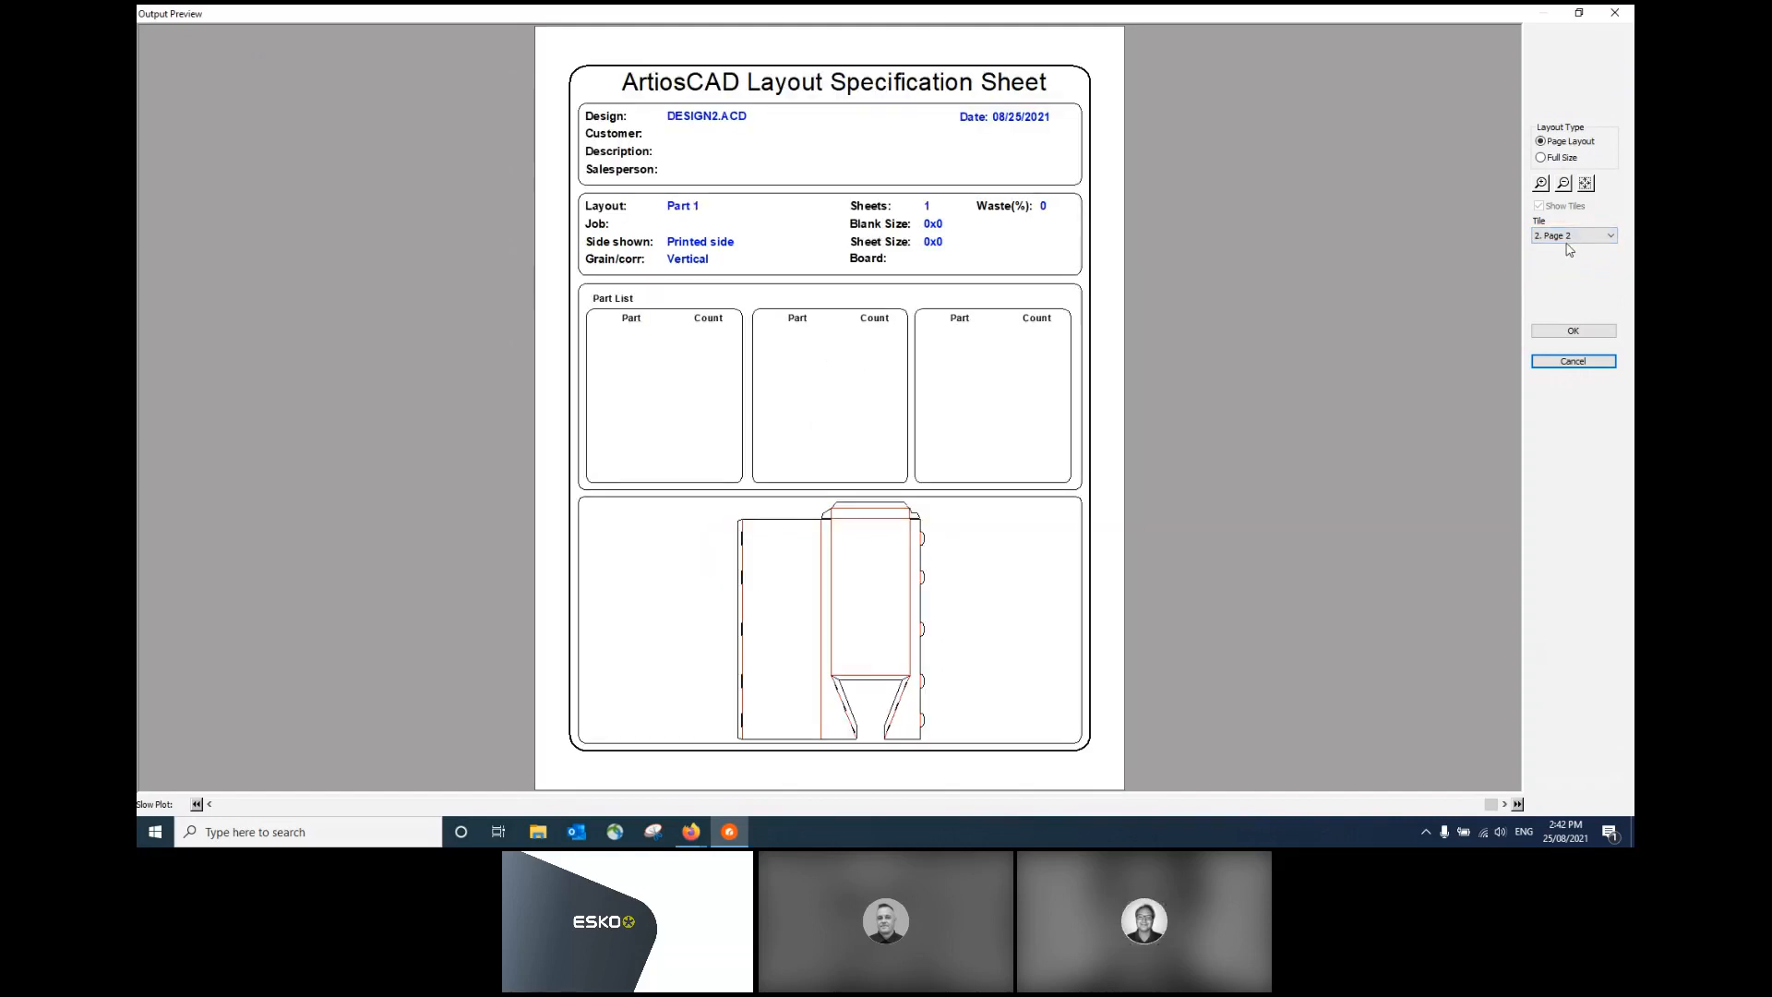
left_click(1572, 236)
left_click(1569, 249)
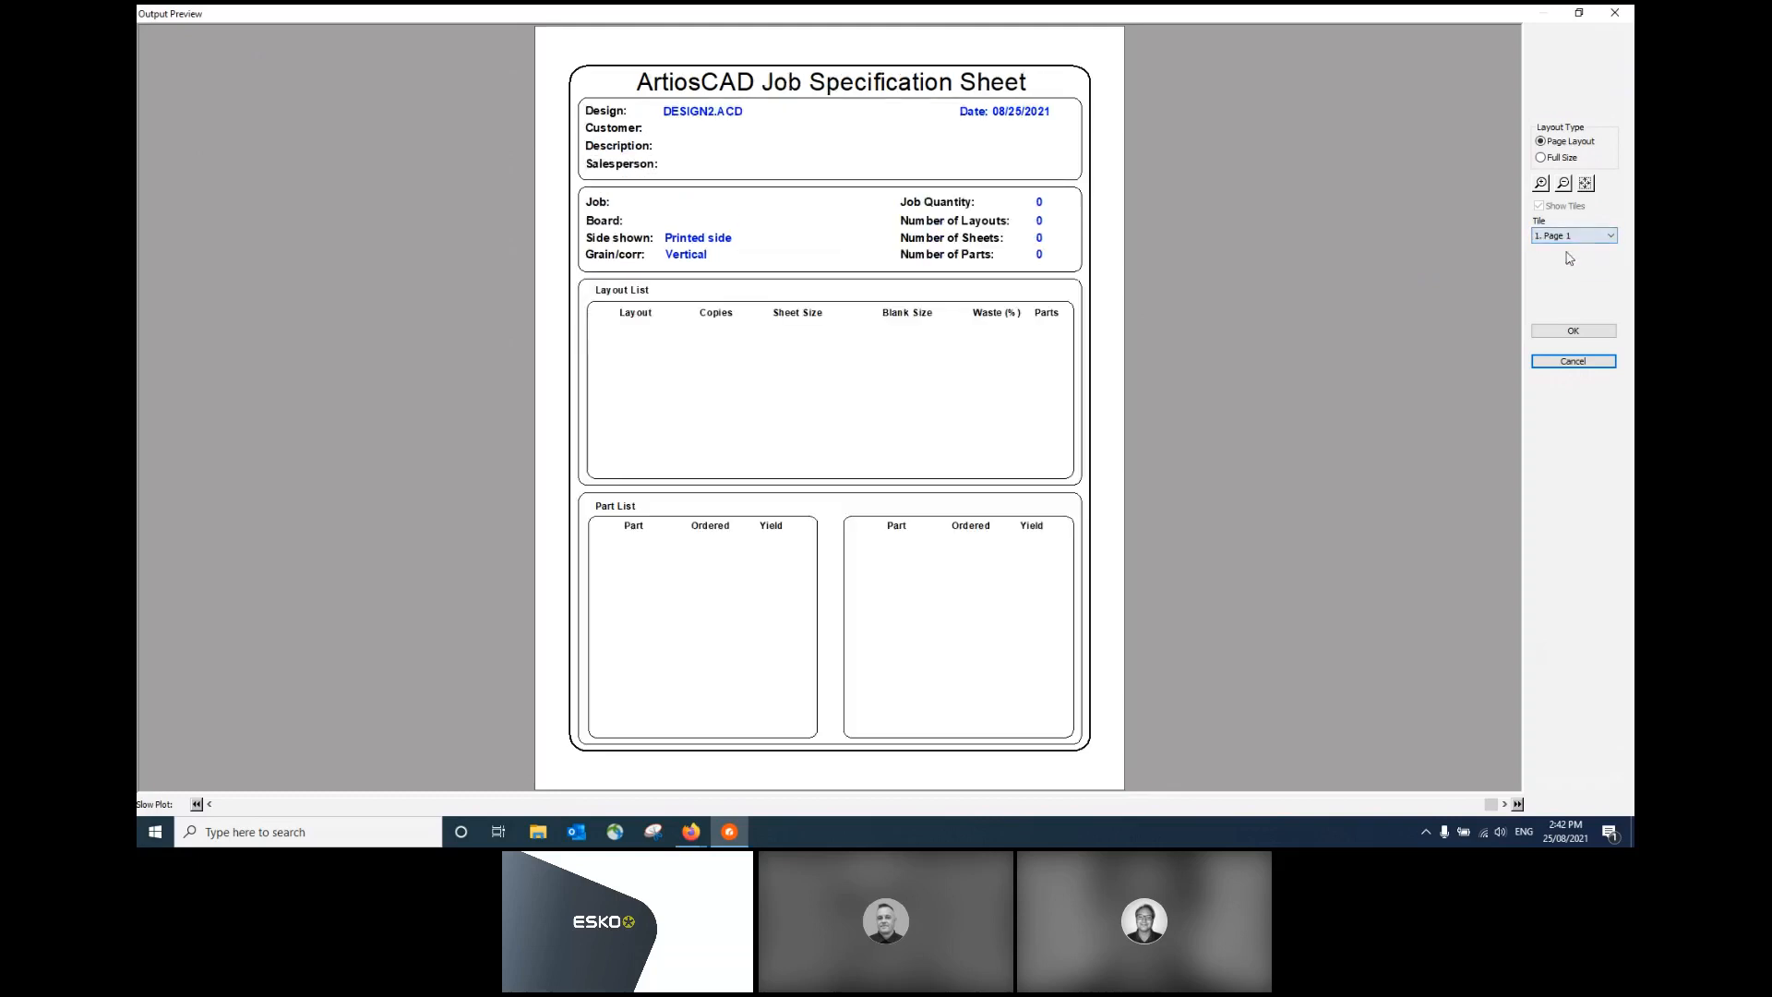
left_click(1573, 364)
left_click(1062, 508)
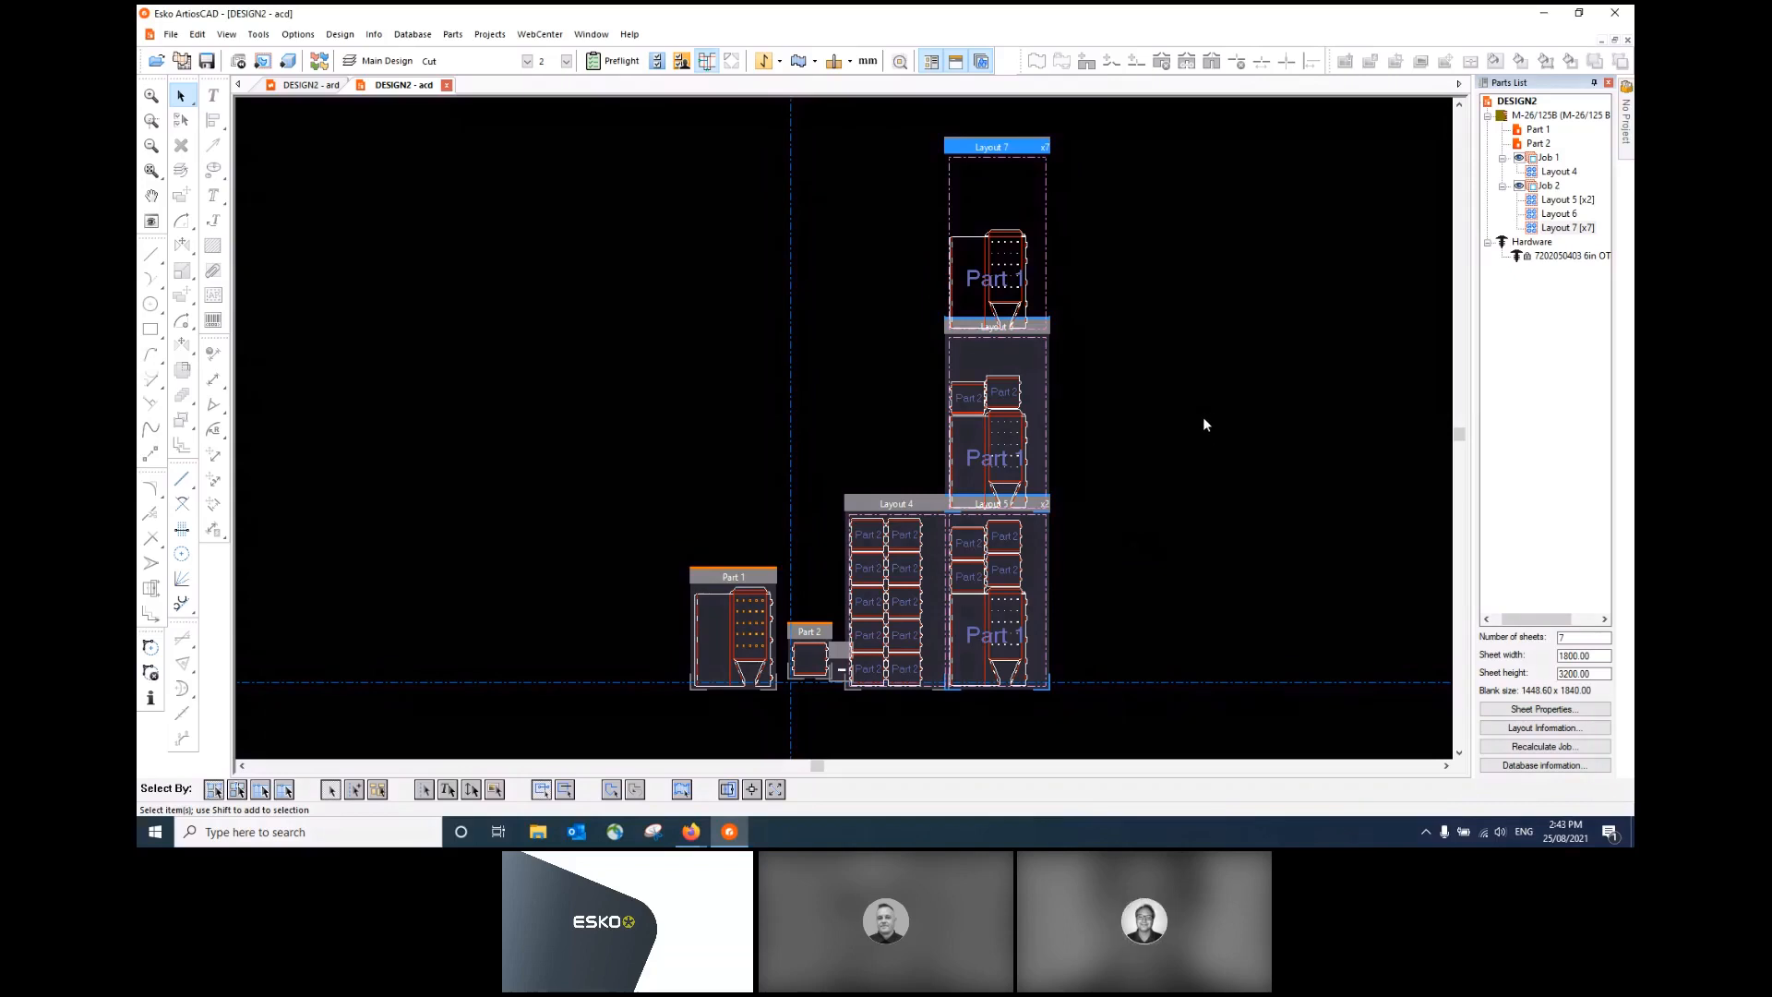
scroll(1191, 427, "down", 1)
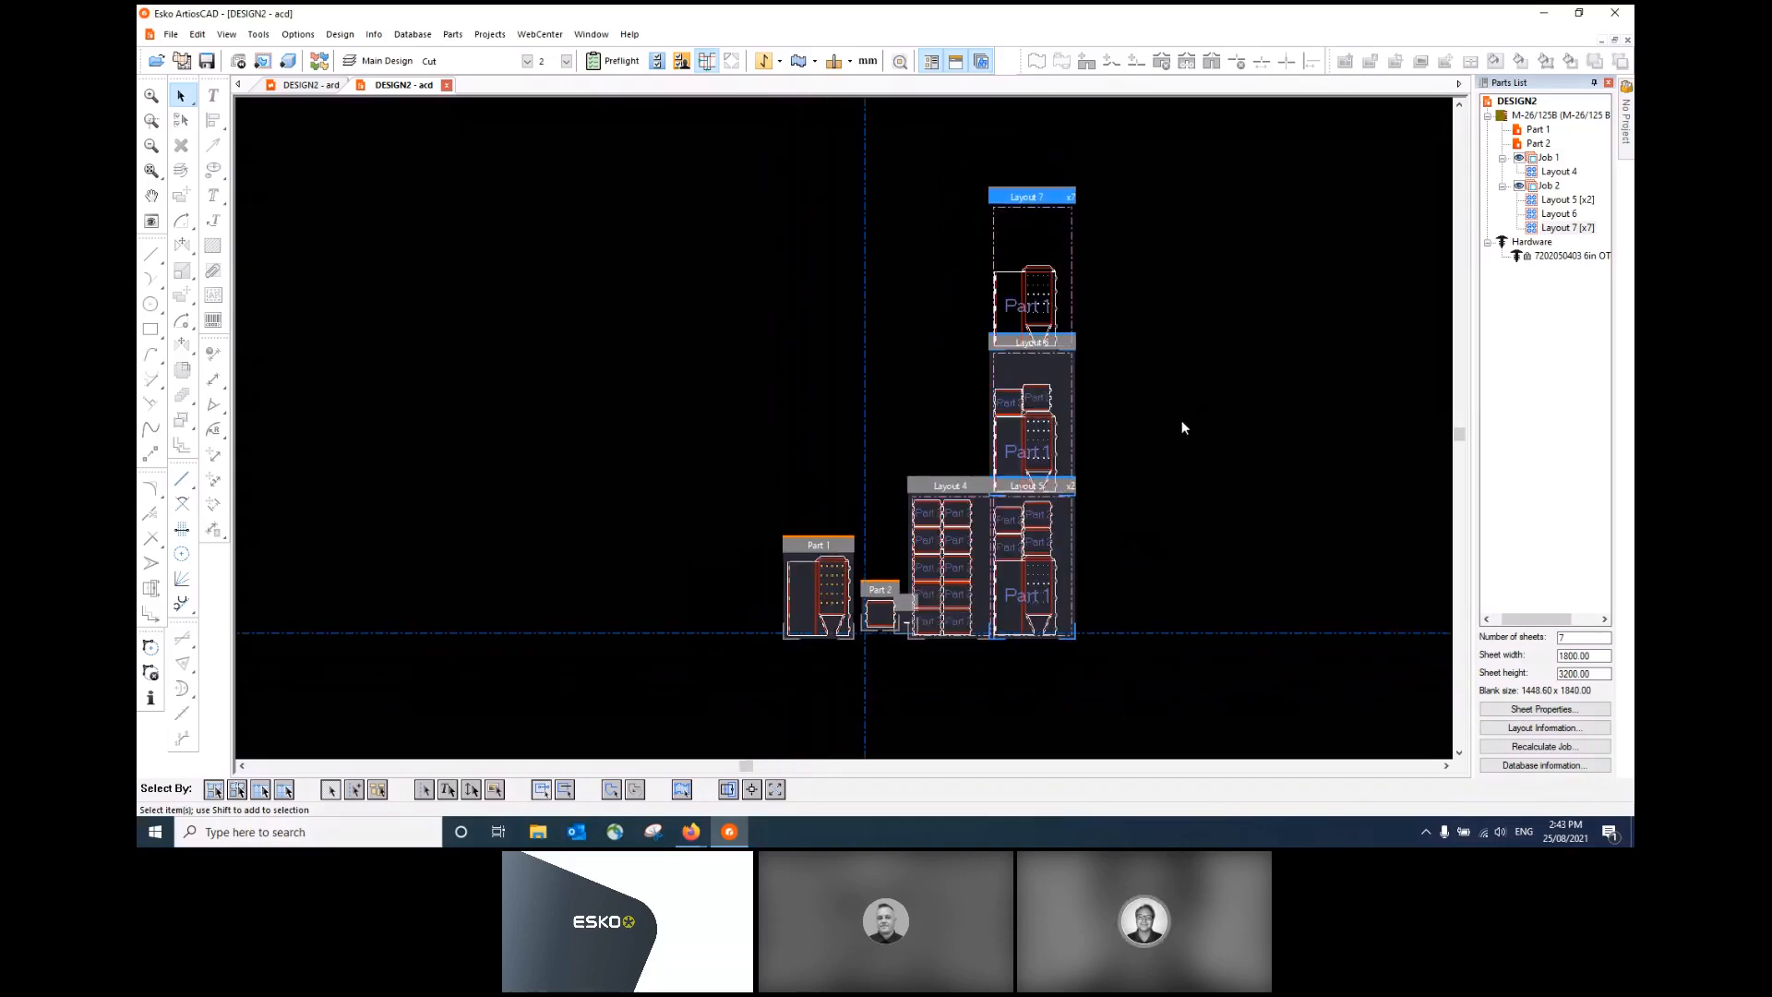